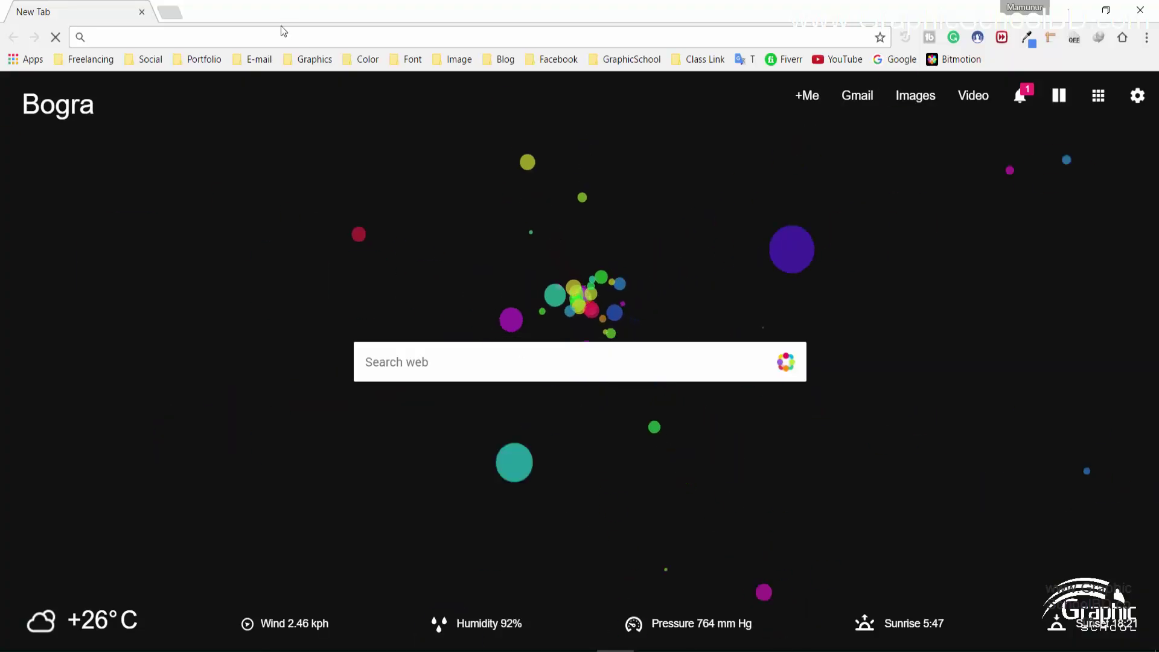
Step: Go to GraphicRiver's Stationery print templates and open the 7 in 1 Letterhead Template V01 item
left_click(90, 59)
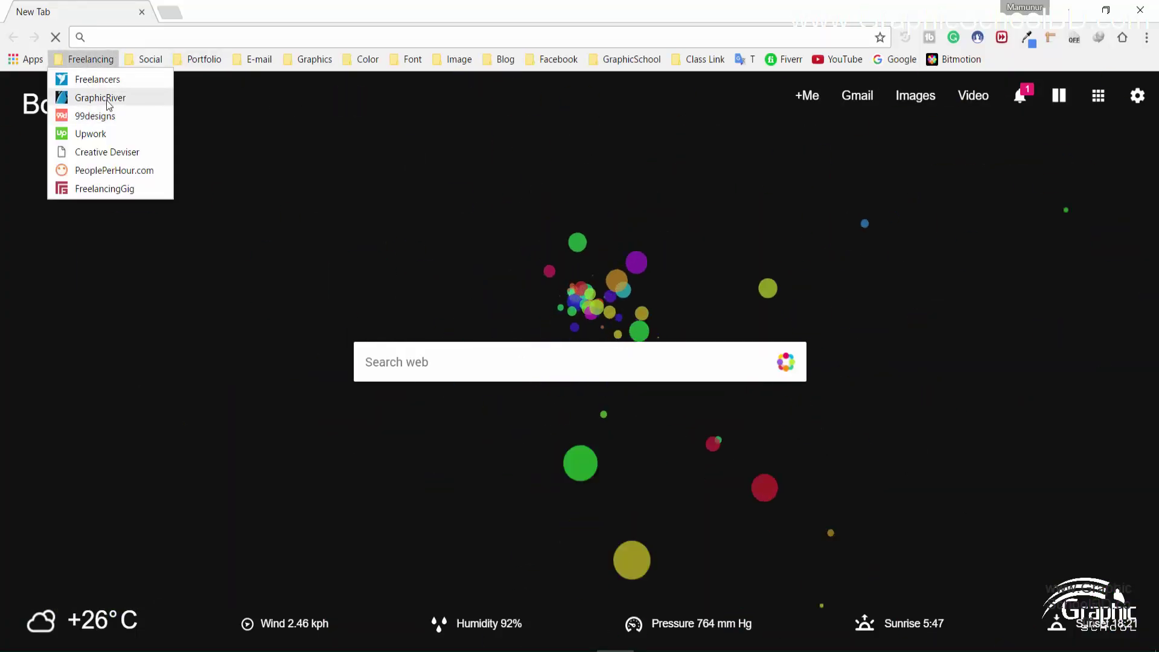
left_click(110, 97)
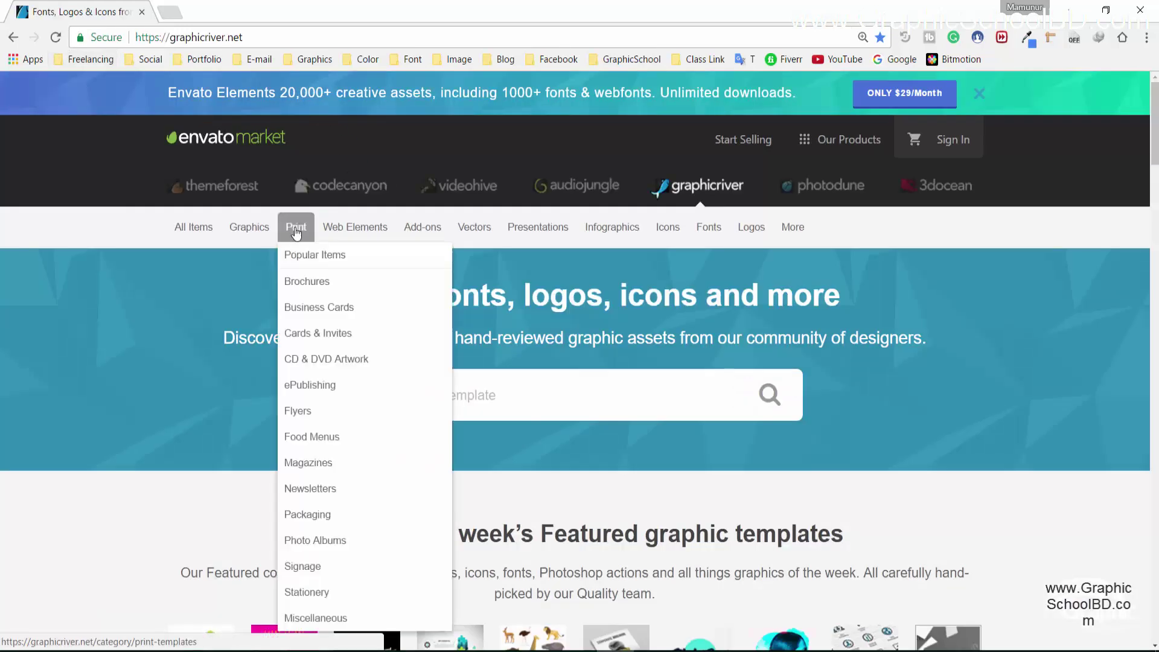
mouse_move(296, 226)
left_click(314, 589)
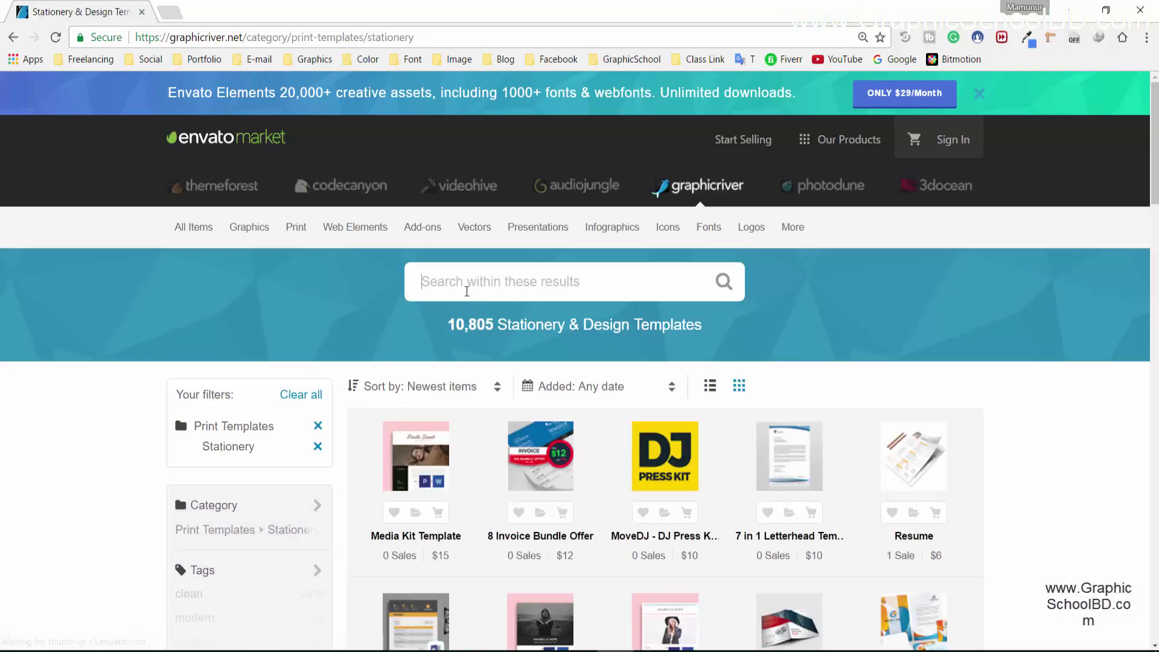
scroll(950, 407, "down", 3)
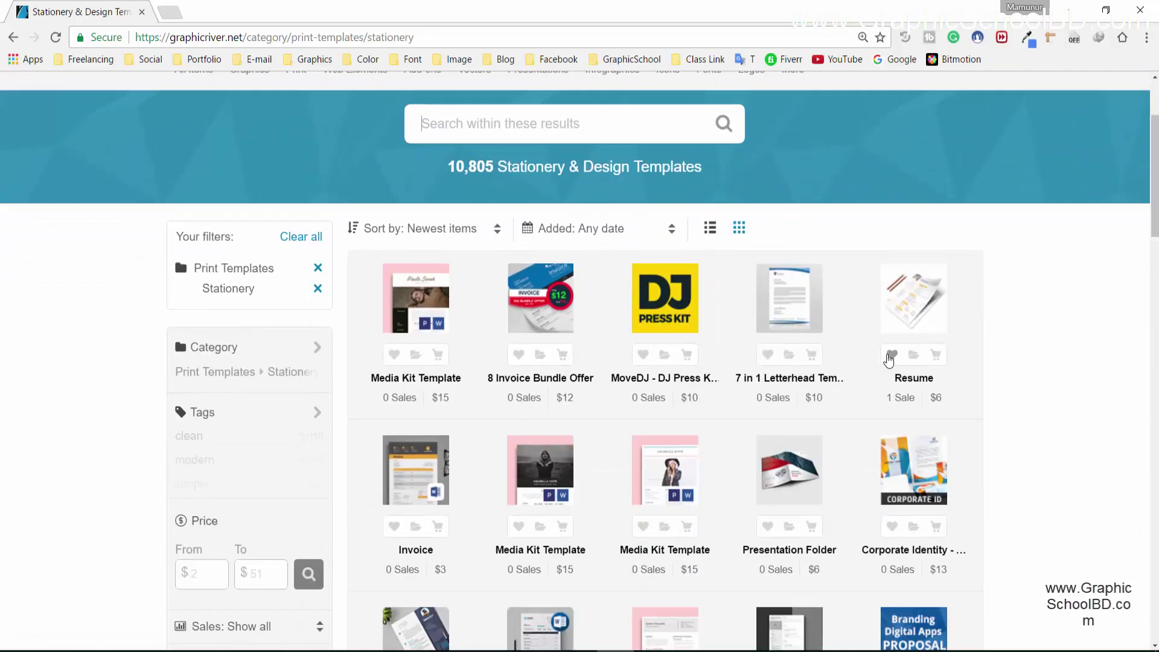
left_click(795, 311)
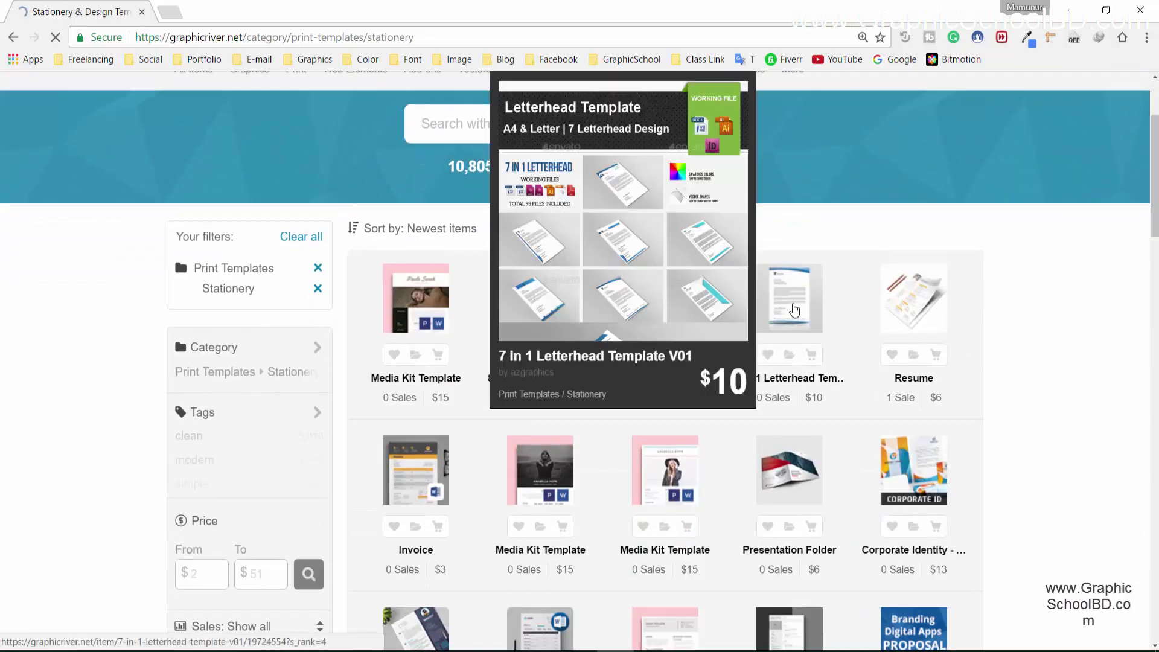
Step: Scroll through the item's letterhead previews and details, including its last update date
scroll(795, 310, "down", 5)
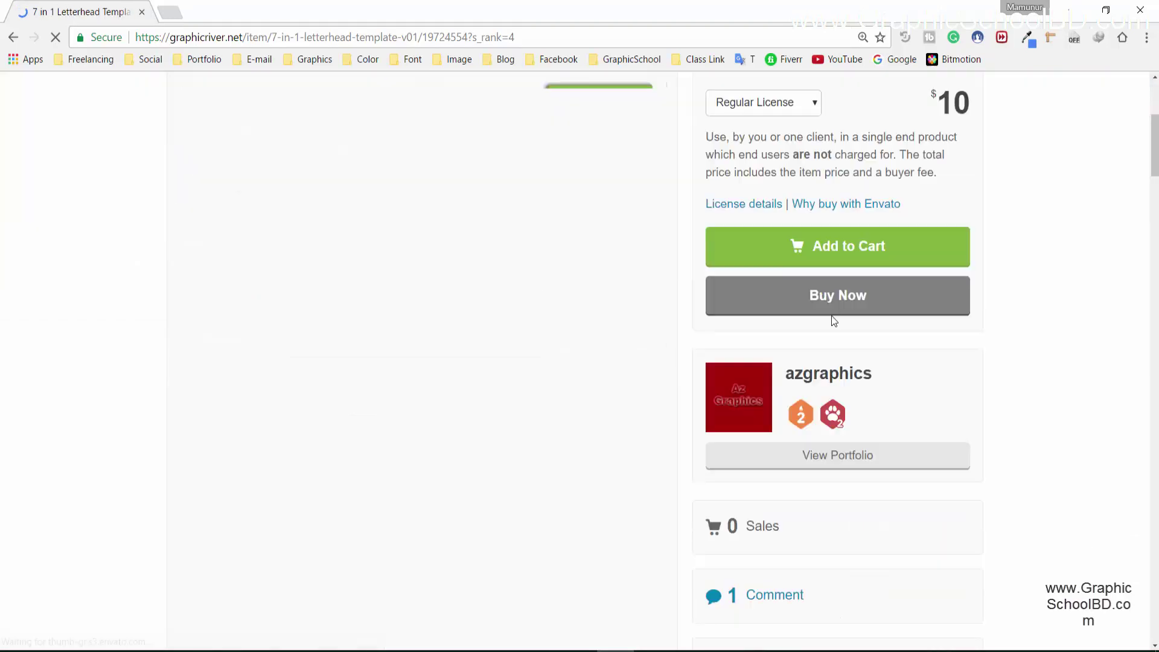
scroll(782, 497, "down", 5)
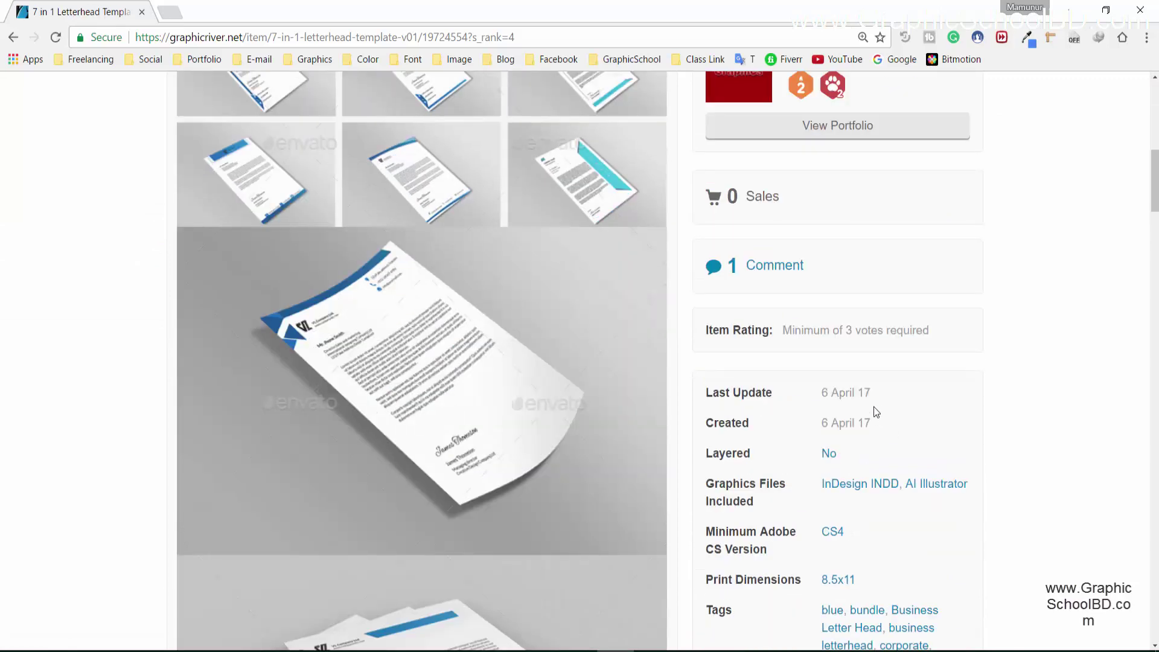
left_click_drag(872, 400, 814, 393)
left_click(918, 395)
scroll(894, 355, "up", 4)
scroll(910, 244, "up", 5)
scroll(968, 325, "up", 2)
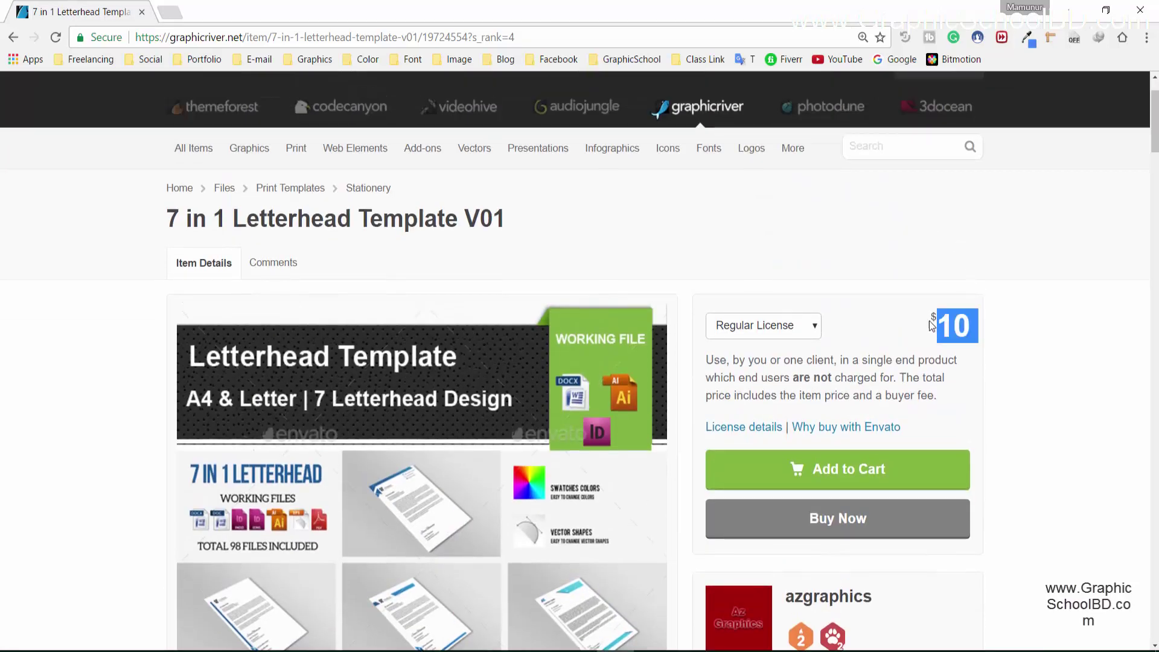
scroll(391, 302, "down", 3)
scroll(392, 302, "up", 2)
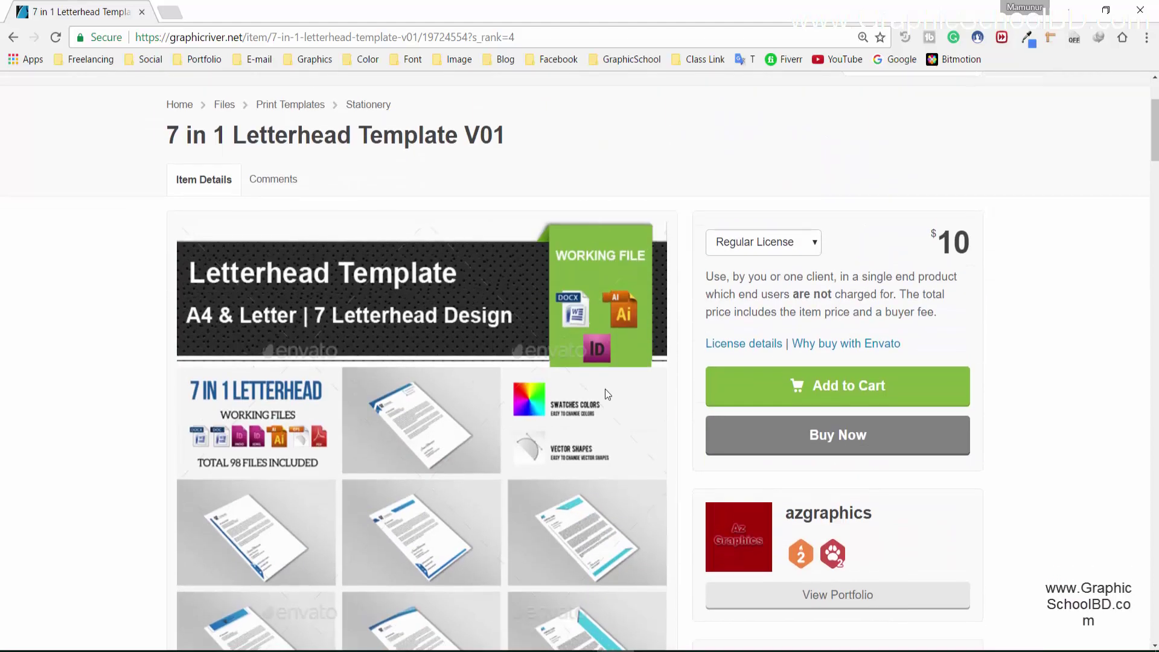
scroll(354, 386, "down", 15)
scroll(276, 444, "down", 6)
scroll(363, 424, "up", 10)
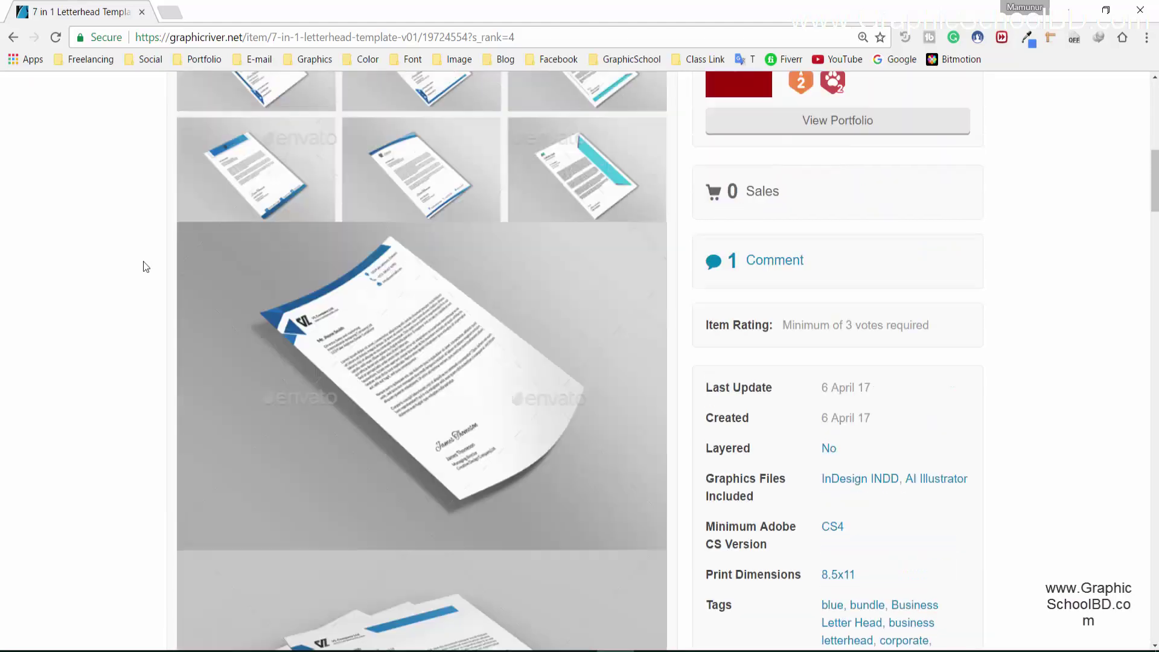
scroll(142, 261, "up", 6)
Step: Back in Stationery, sort templates by Best sellers and search for 'letterhead'
left_click(14, 39)
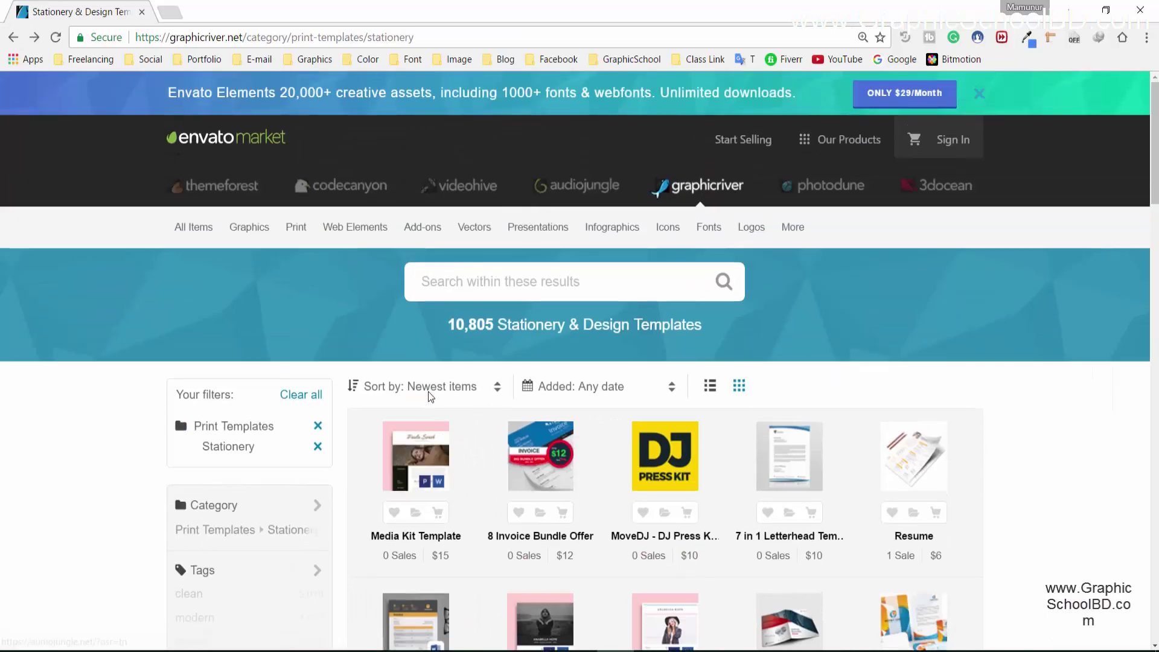
left_click(430, 397)
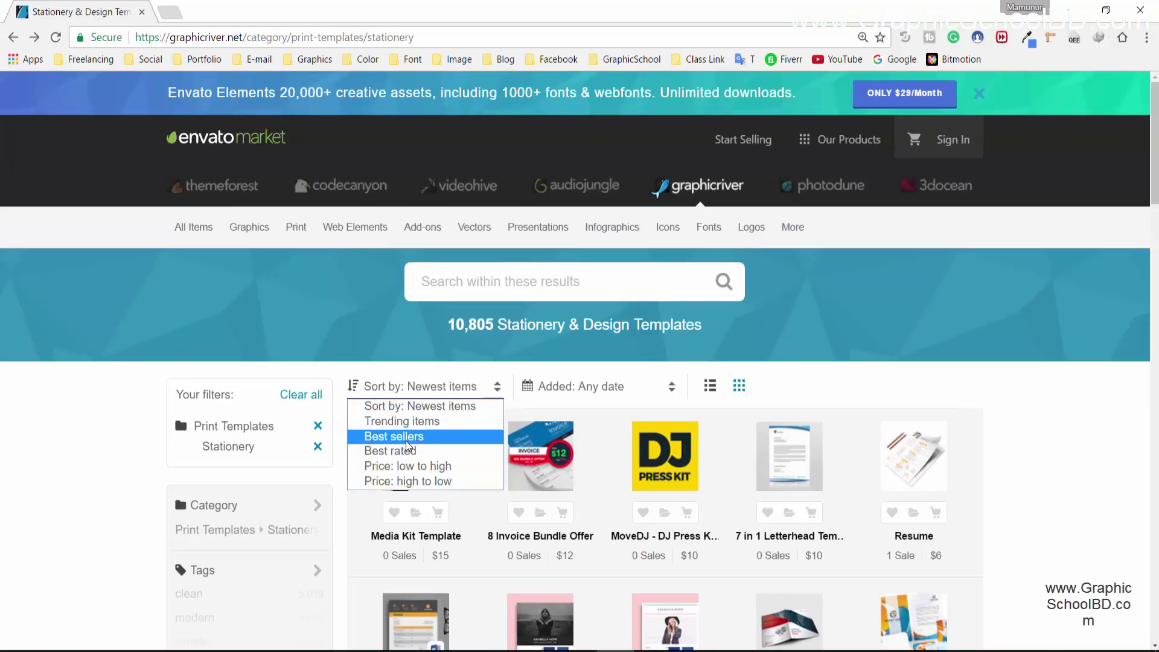
left_click(431, 438)
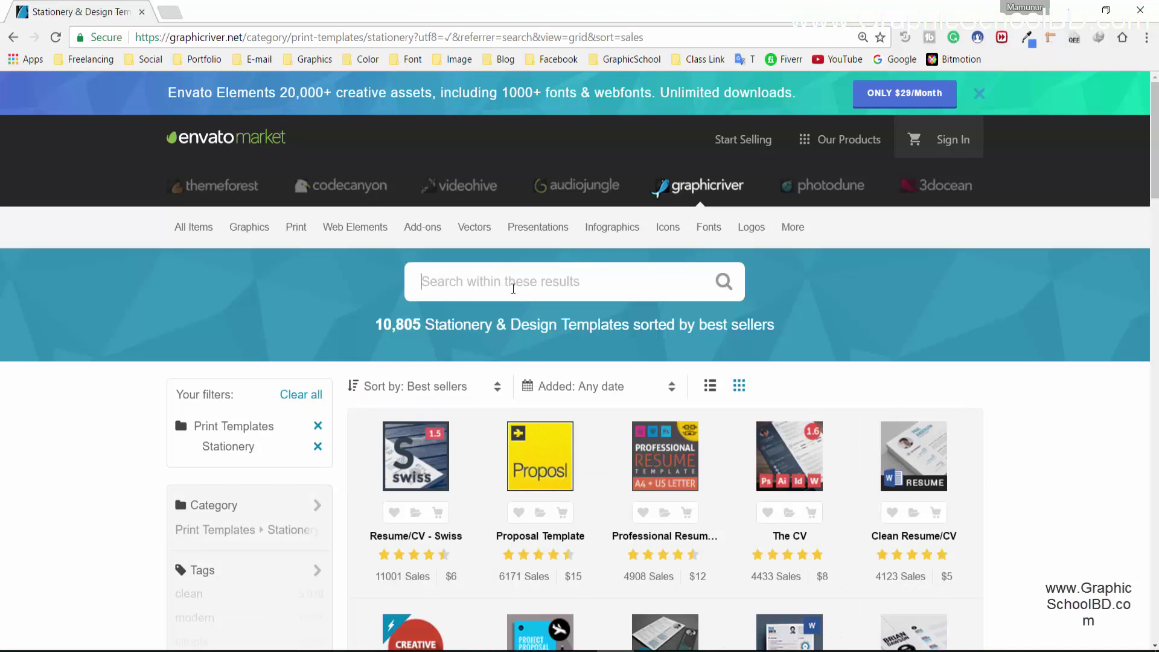
type("le")
type("hea")
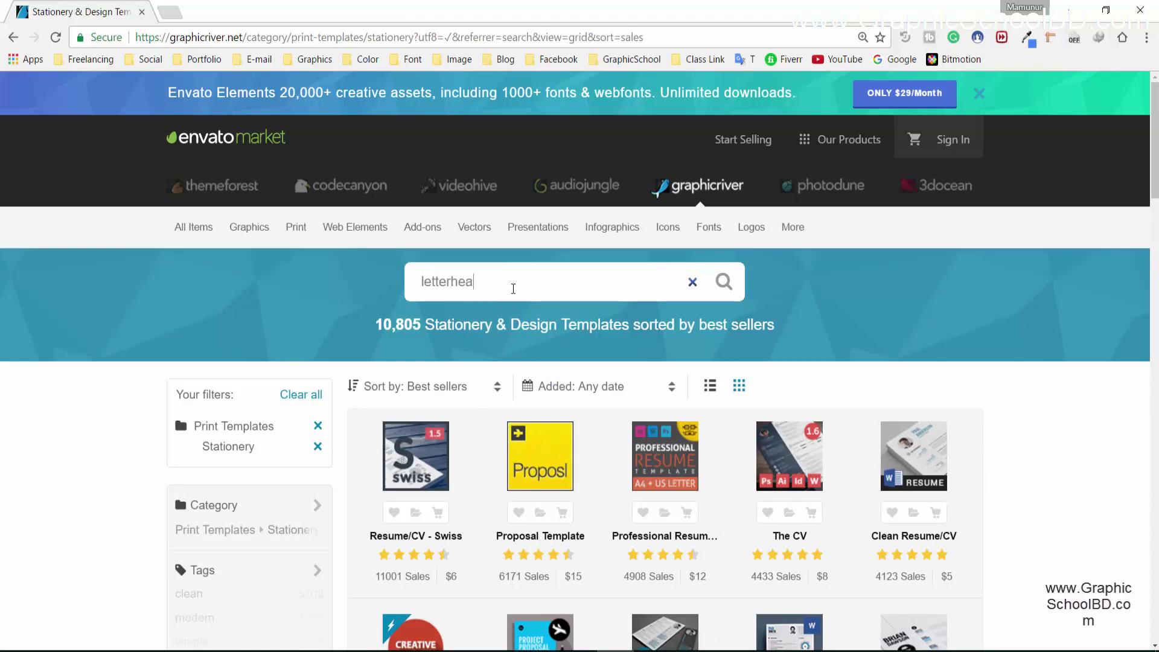
type("de")
key("BackSpace")
key("BackSpace")
key("BackSpace")
key("Return")
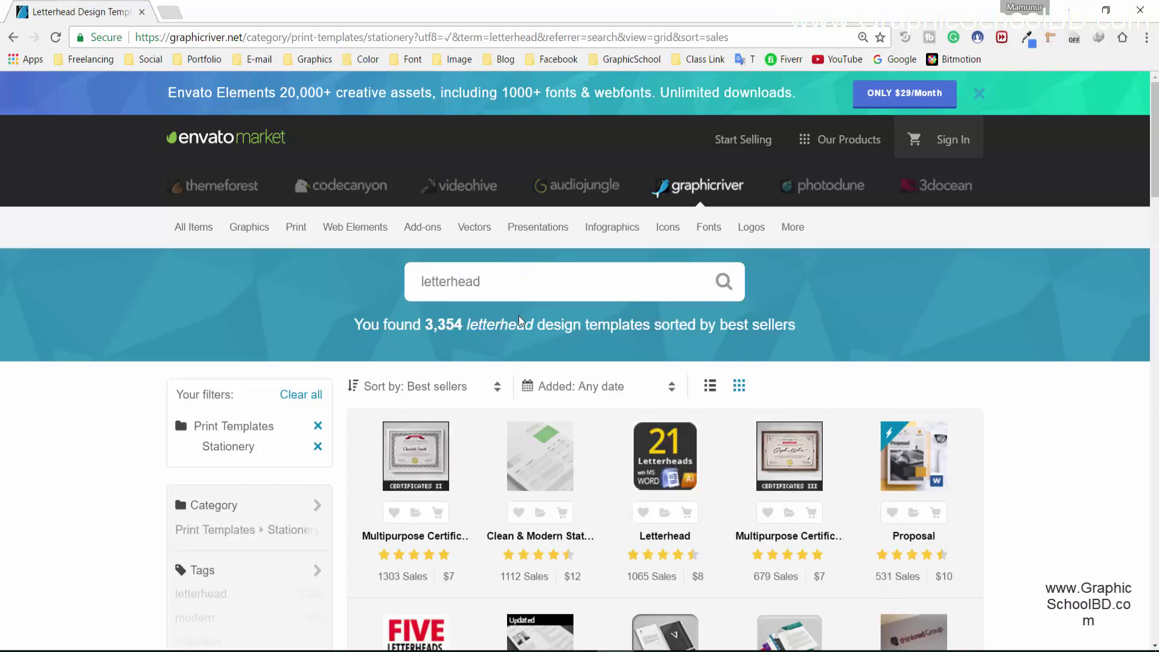
scroll(686, 344, "down", 4)
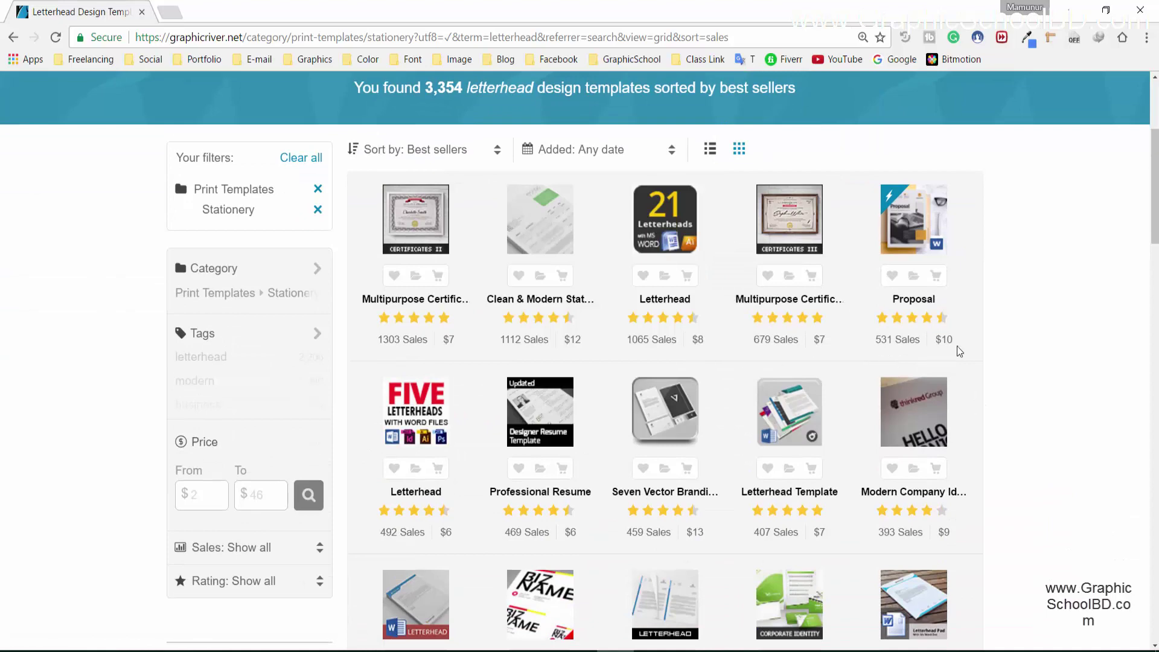
scroll(997, 374, "down", 3)
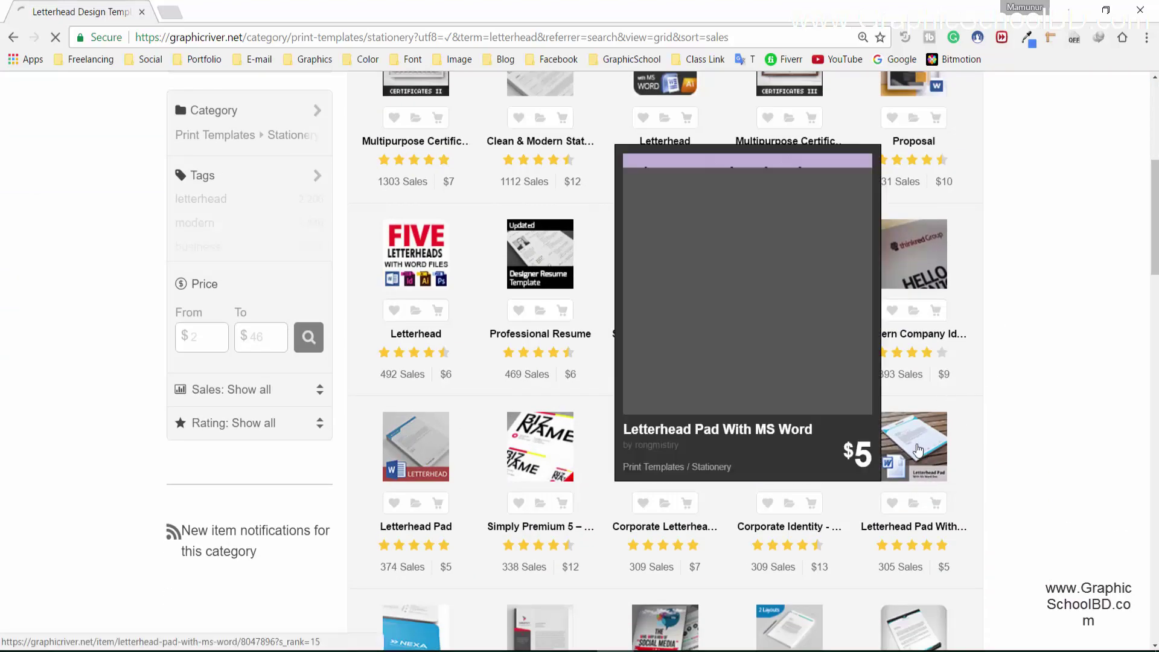
Step: Open the Letterhead Pad With MS Word item and scroll through its preview designs
left_click(917, 450)
scroll(846, 433, "down", 5)
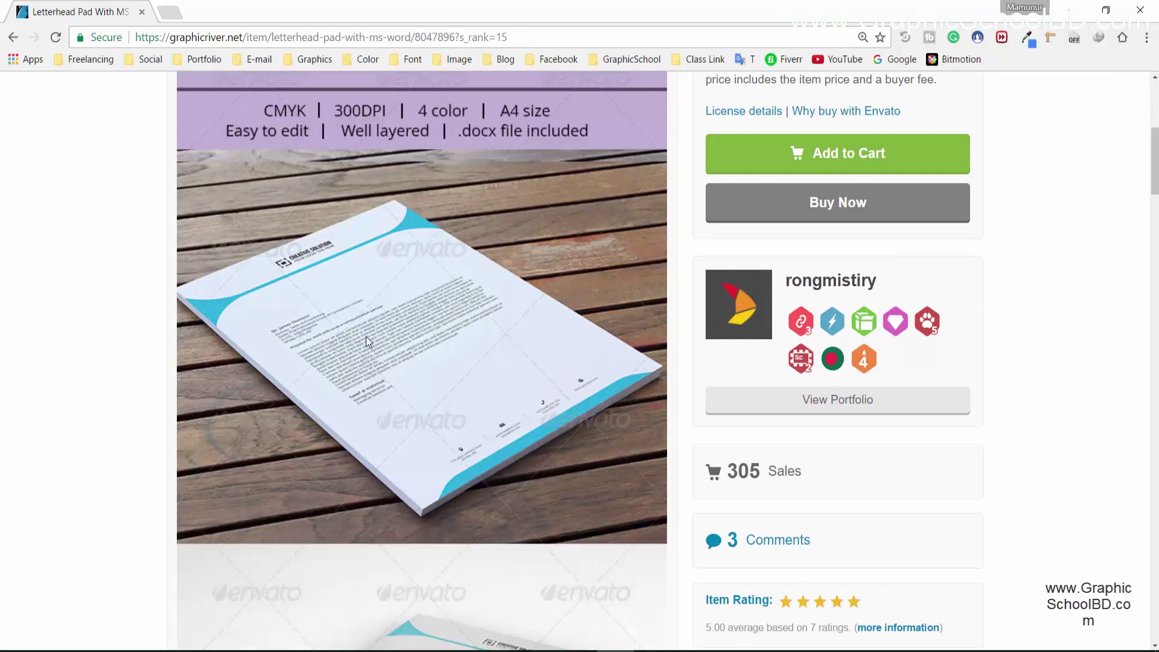
scroll(366, 336, "down", 5)
scroll(389, 410, "down", 3)
scroll(391, 401, "down", 5)
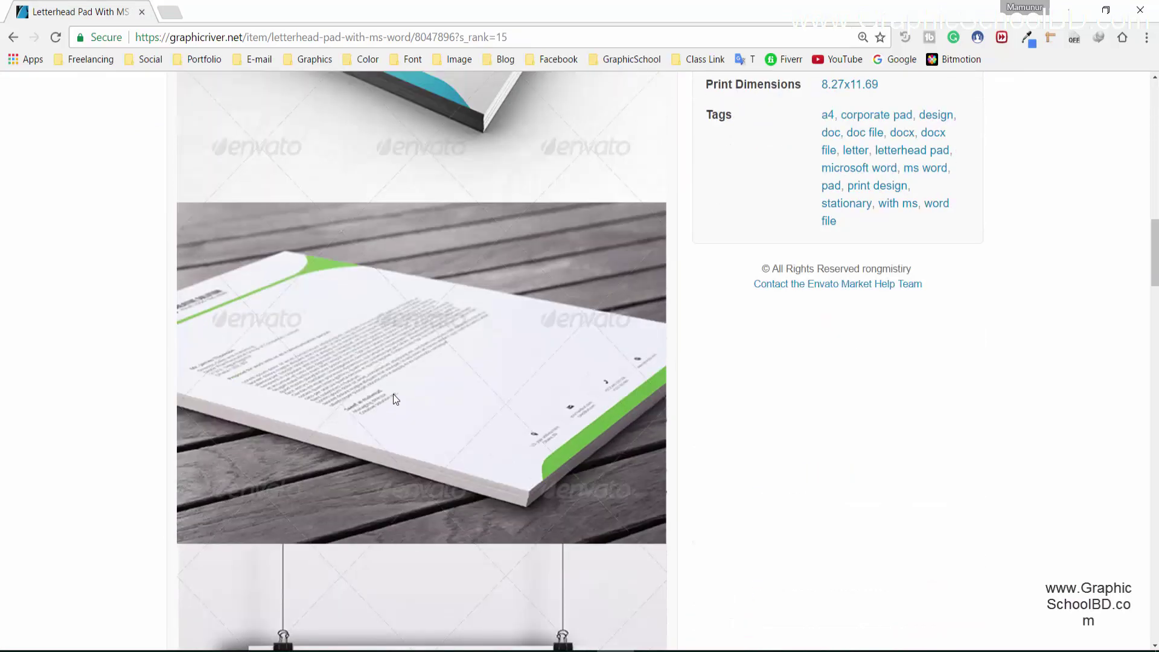
scroll(396, 369, "down", 6)
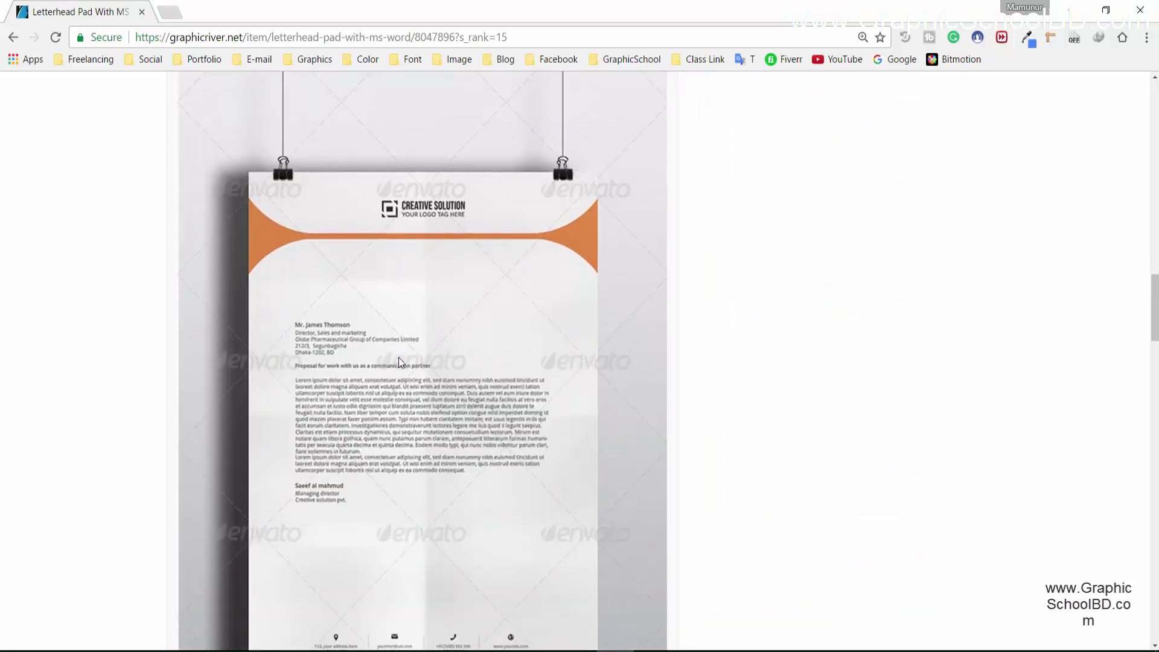
scroll(399, 362, "down", 2)
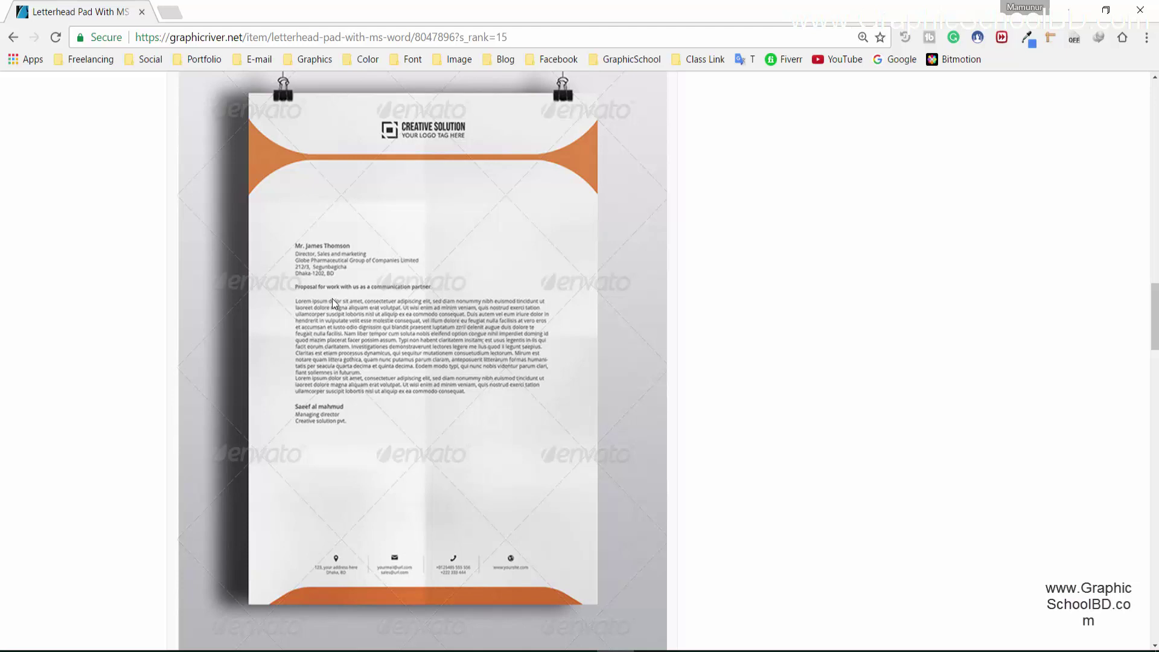
scroll(331, 291, "up", 1)
scroll(349, 299, "up", 3)
scroll(392, 521, "up", 5)
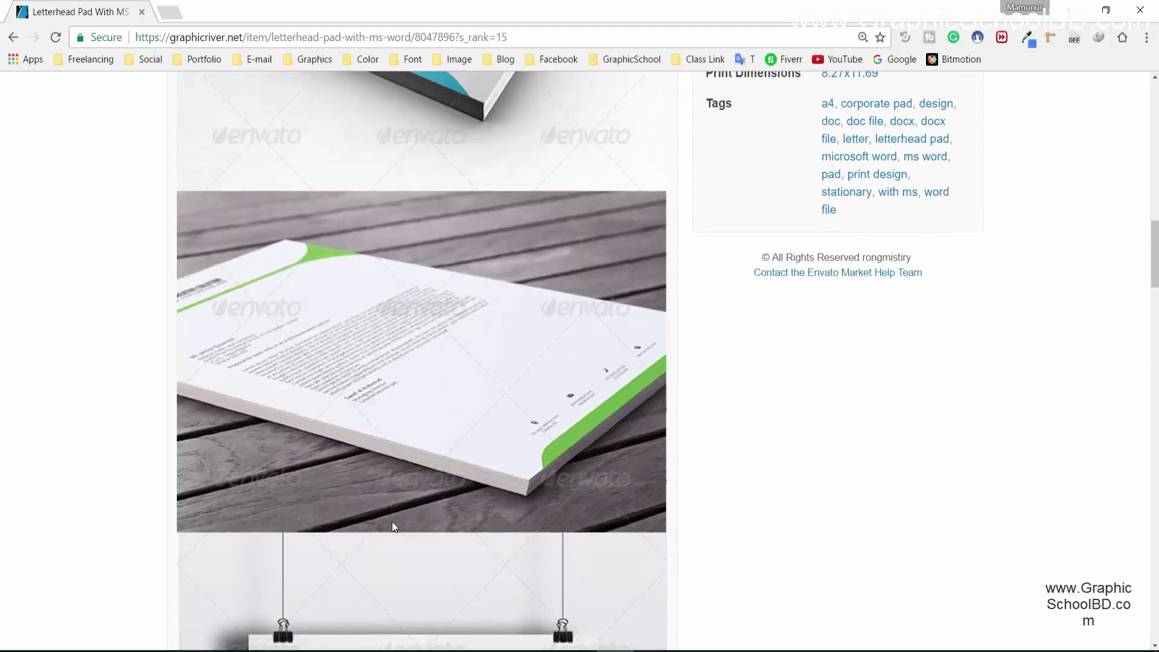
scroll(398, 508, "down", 1)
scroll(400, 509, "down", 7)
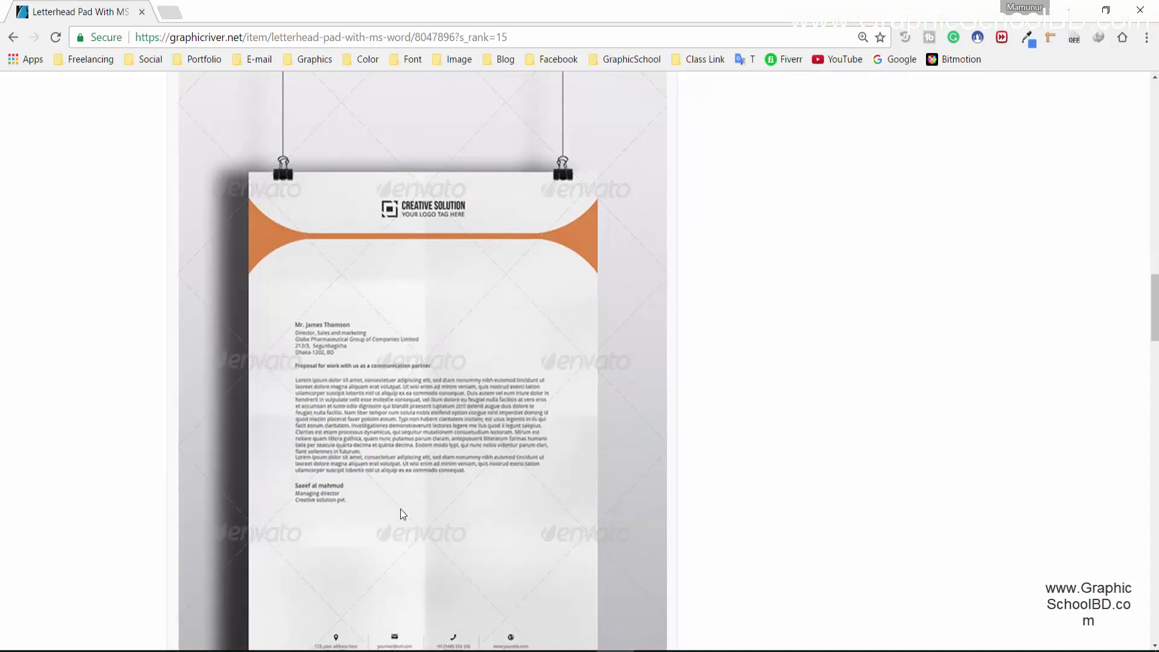
scroll(349, 311, "down", 3)
scroll(346, 306, "up", 2)
scroll(369, 269, "up", 1)
scroll(510, 371, "down", 1)
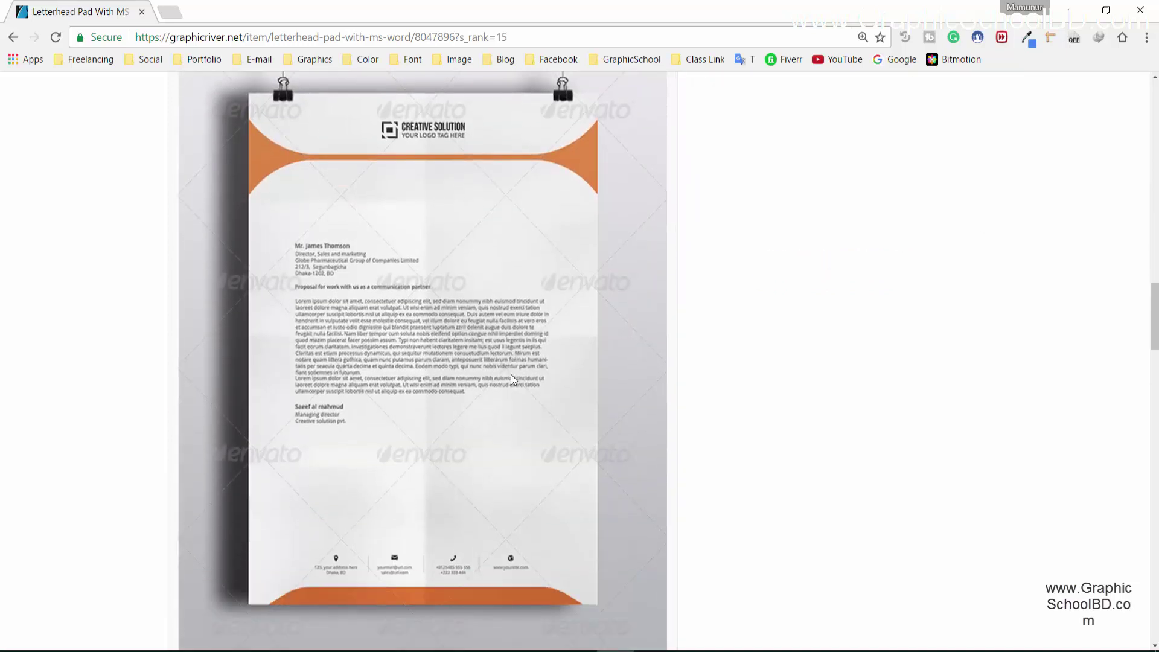
scroll(680, 364, "up", 6)
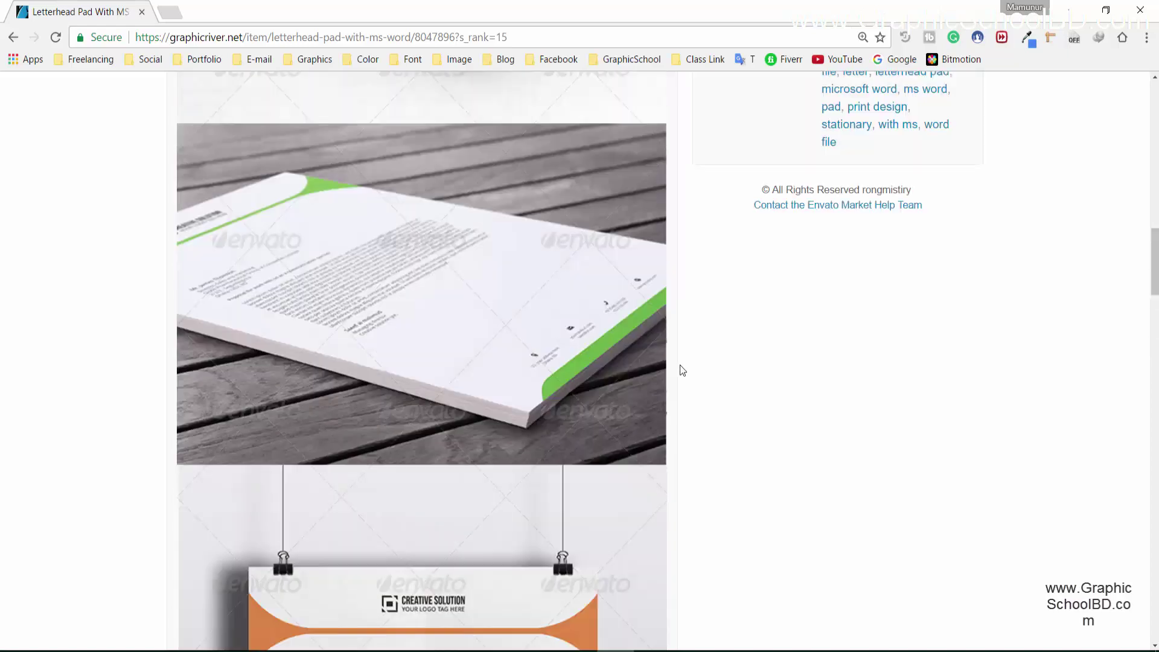
scroll(680, 365, "up", 7)
scroll(680, 365, "up", 7)
scroll(679, 364, "down", 3)
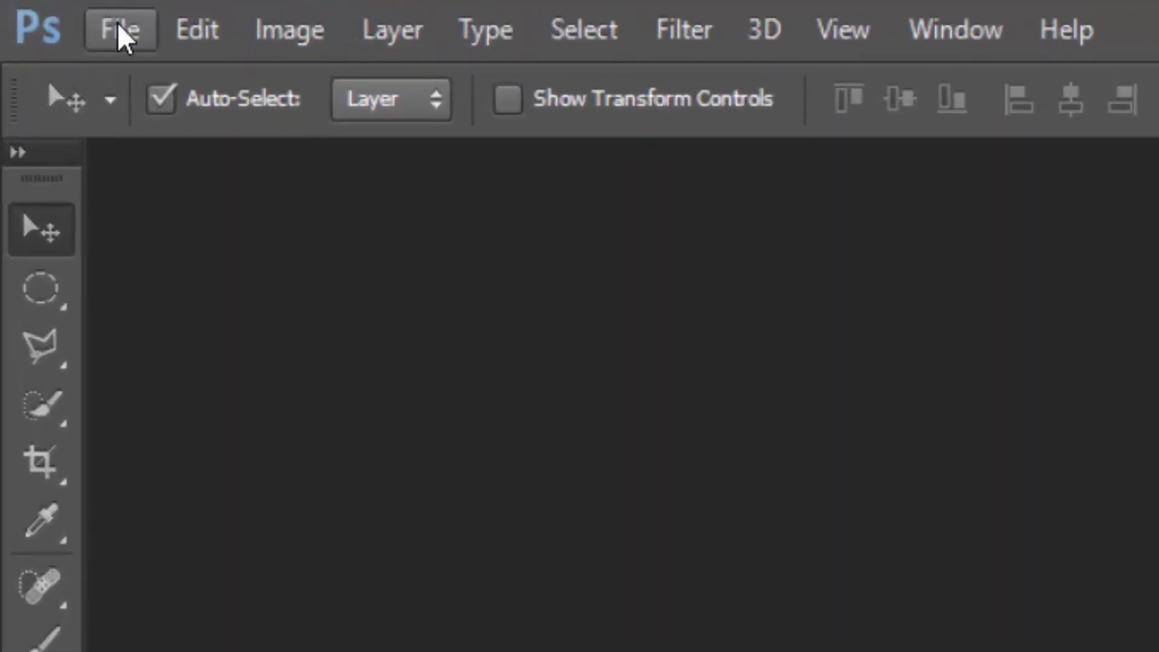
Step: Start a new Photoshop document named 'LetterHead Design'
left_click(121, 32)
left_click(148, 88)
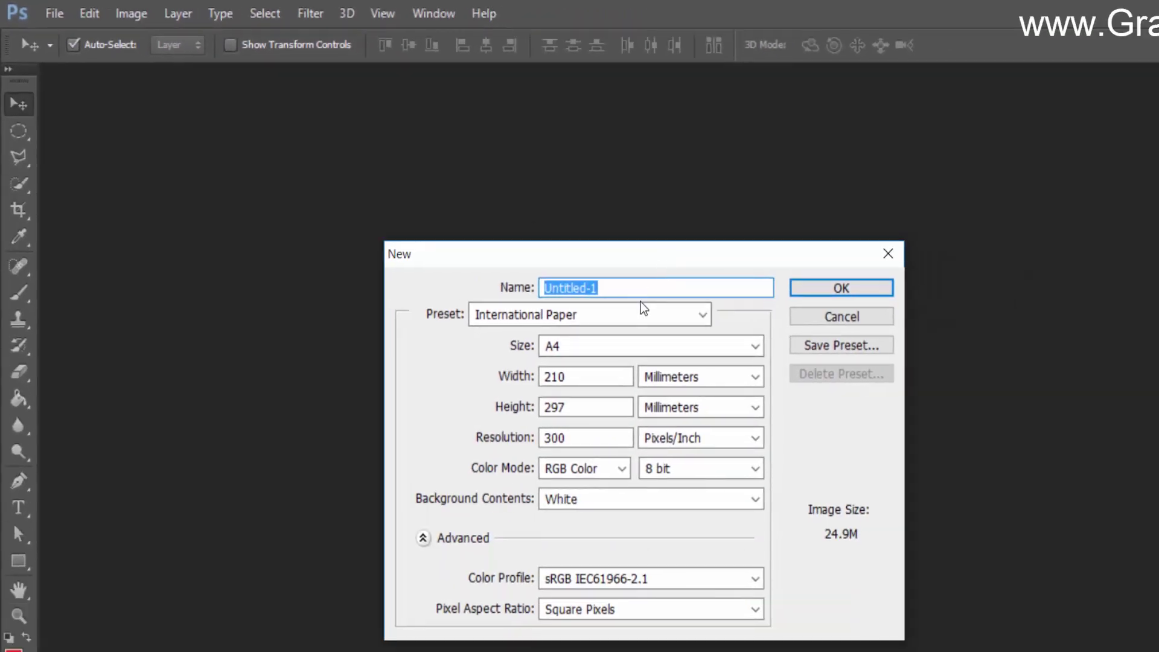
left_click(633, 290)
key("ctrl+a")
key("BackSpace")
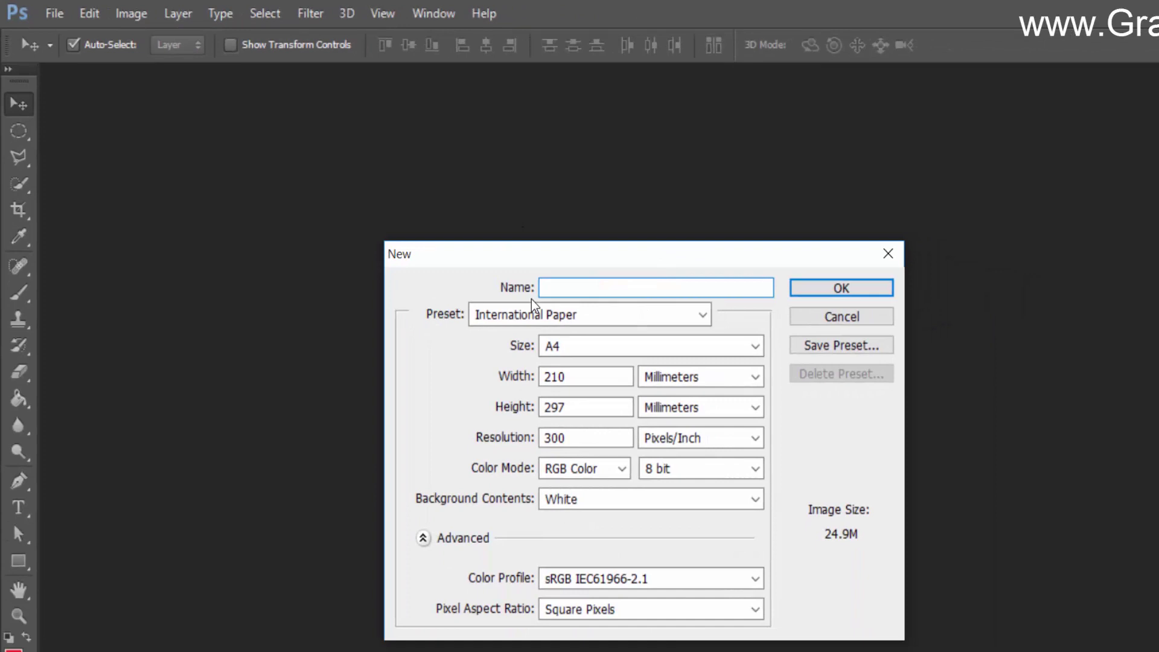
type("LetterHead Design")
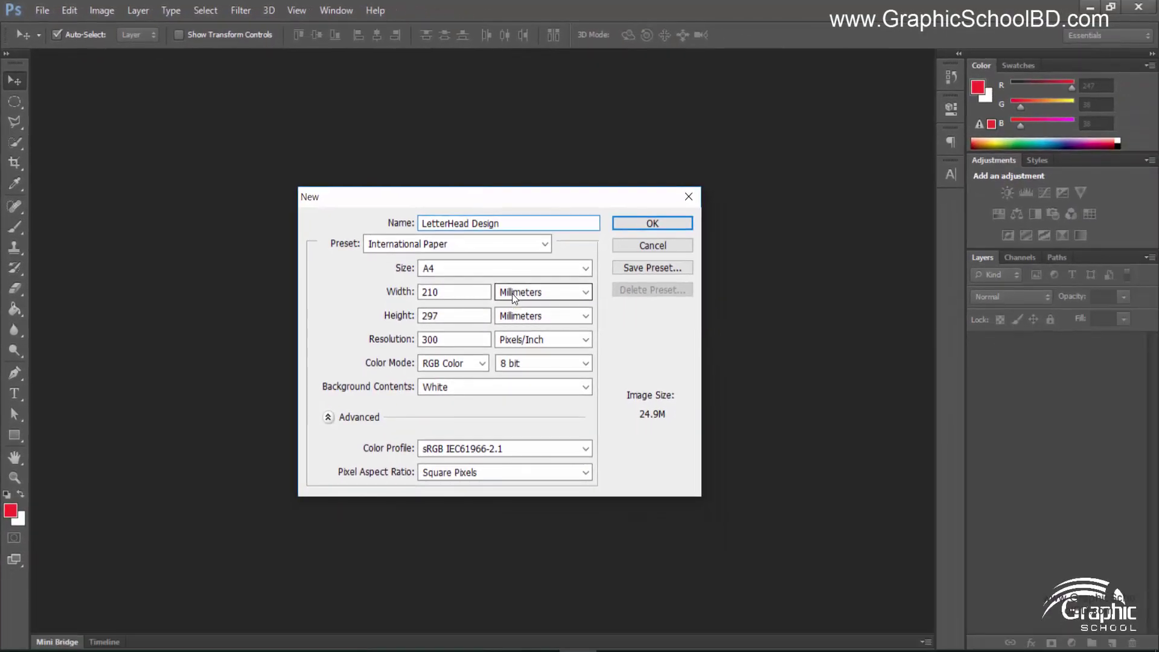
Step: Make it 8 × 10.5 inches at 300 pixels/inch in CMYK Color, and create it
left_click(512, 293)
left_click(531, 320)
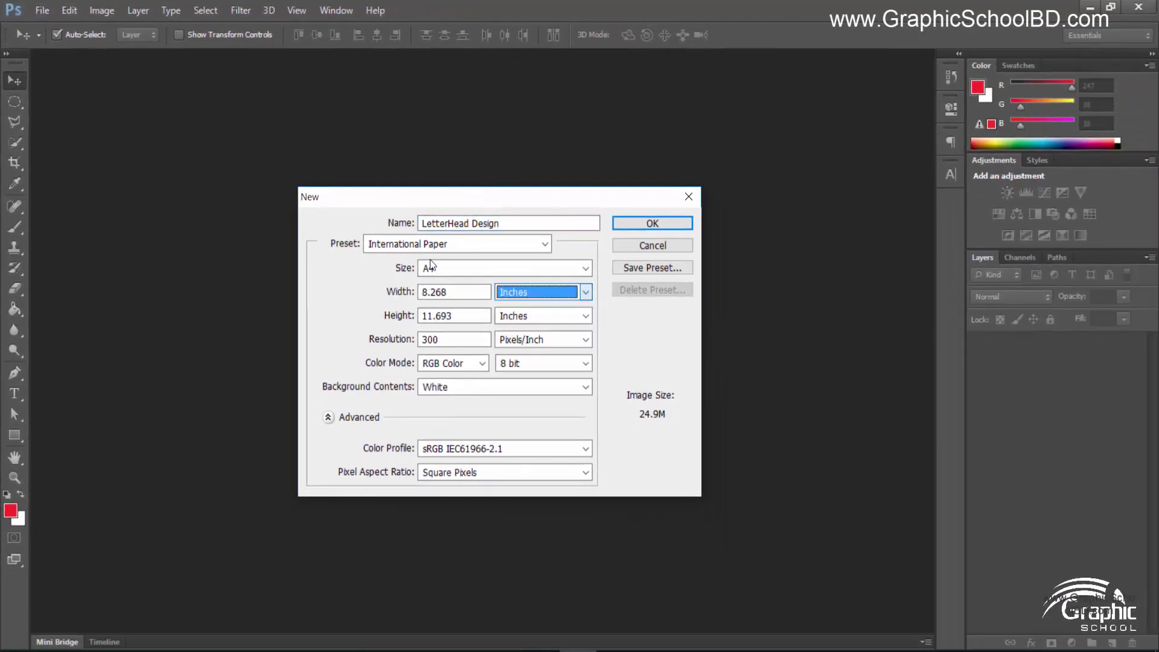
double_click(458, 293)
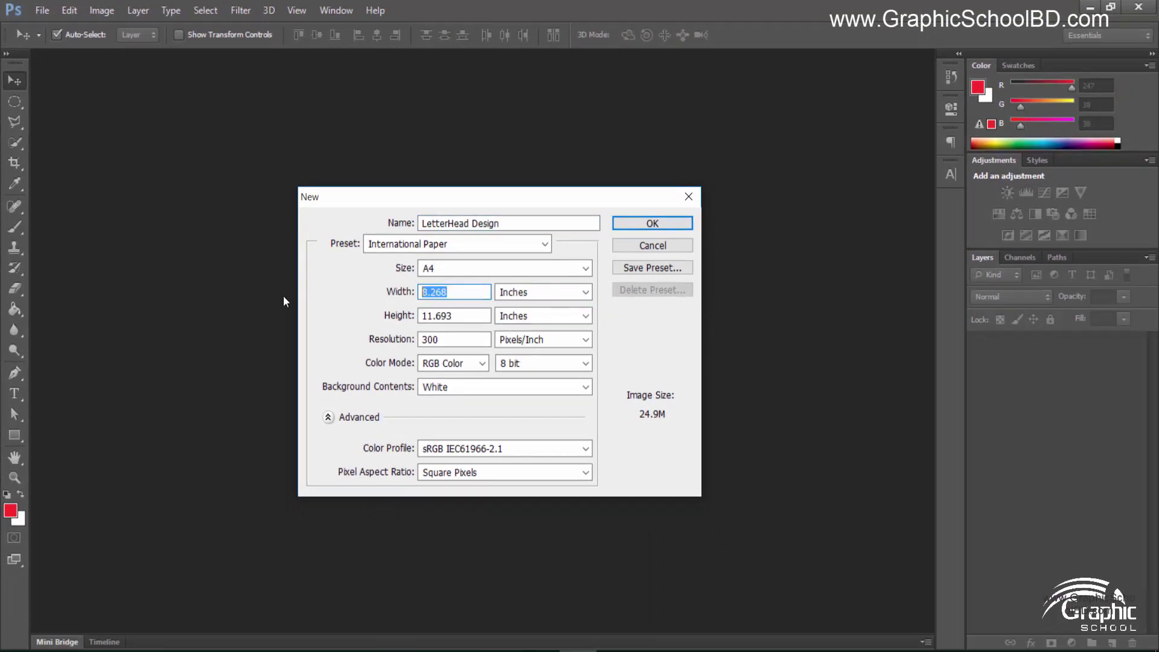
left_click(530, 293)
left_click(530, 319)
type("8")
key("Tab")
key("Tab")
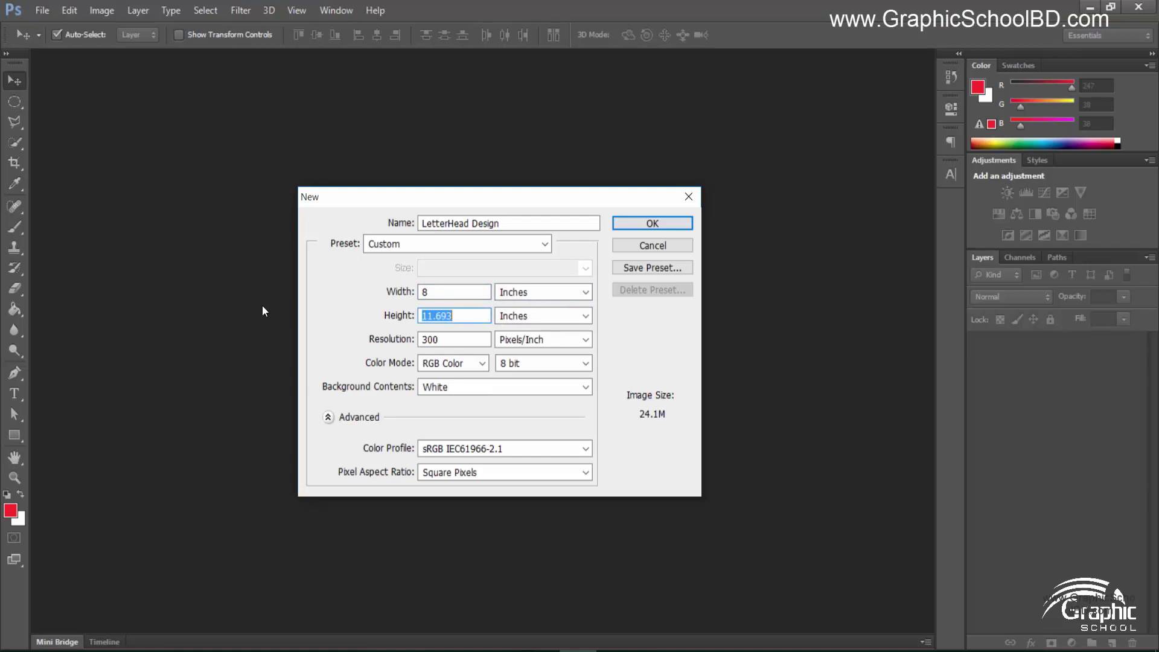
type("10.")
type("5")
key("Tab")
key("Tab")
type("300")
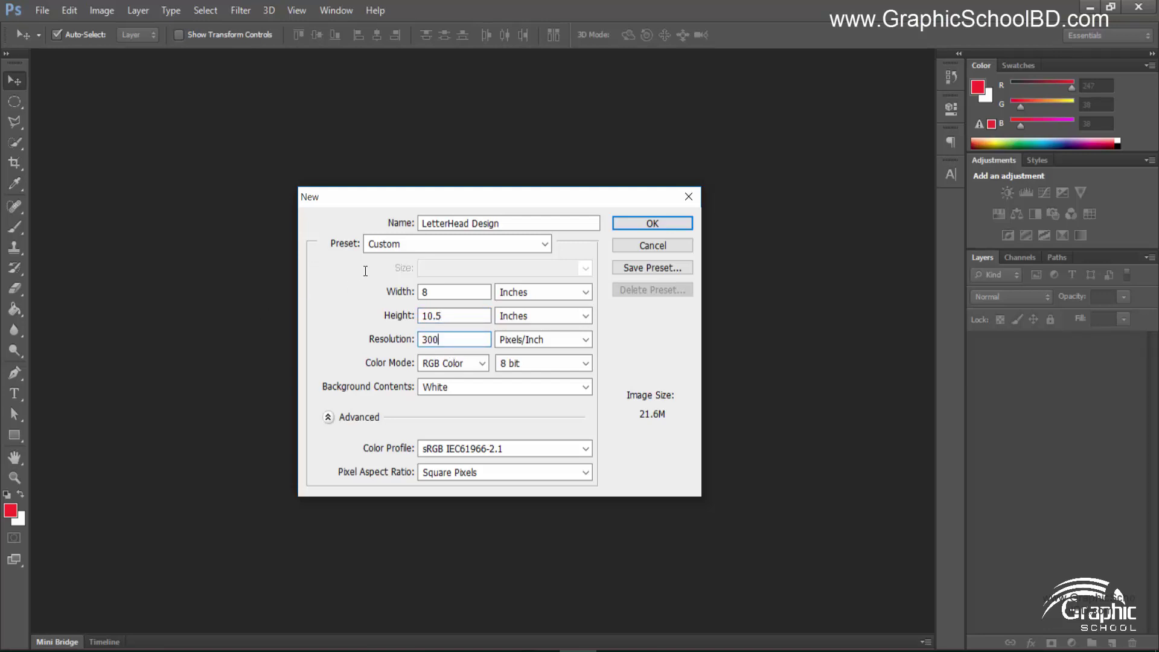
left_click(454, 363)
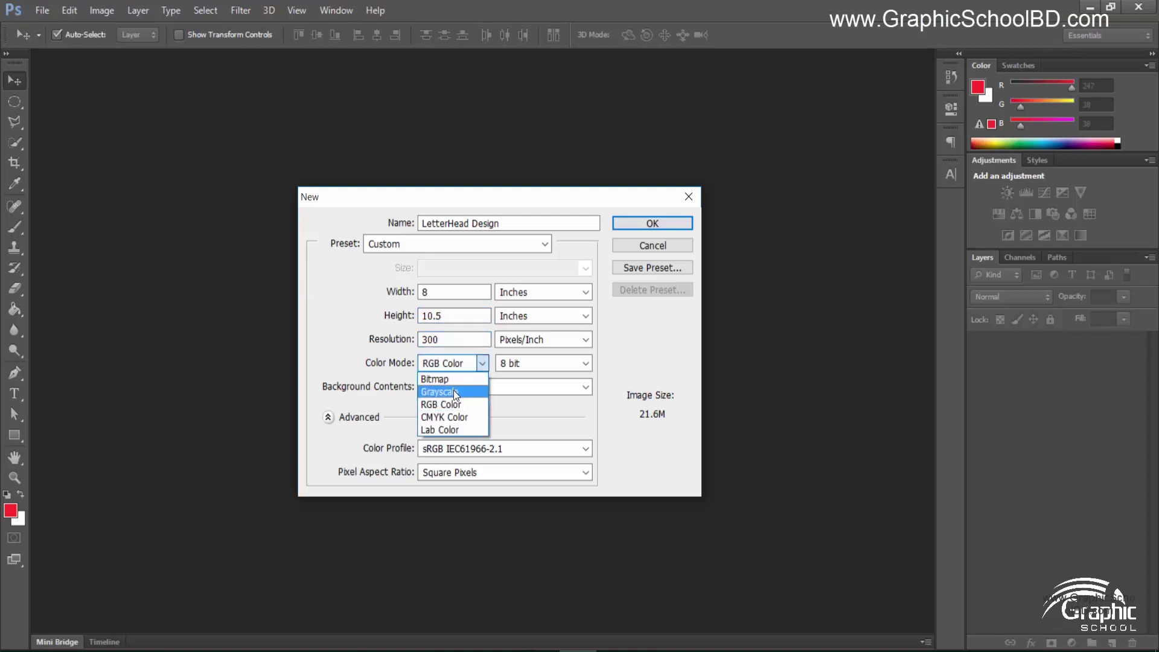
left_click(451, 417)
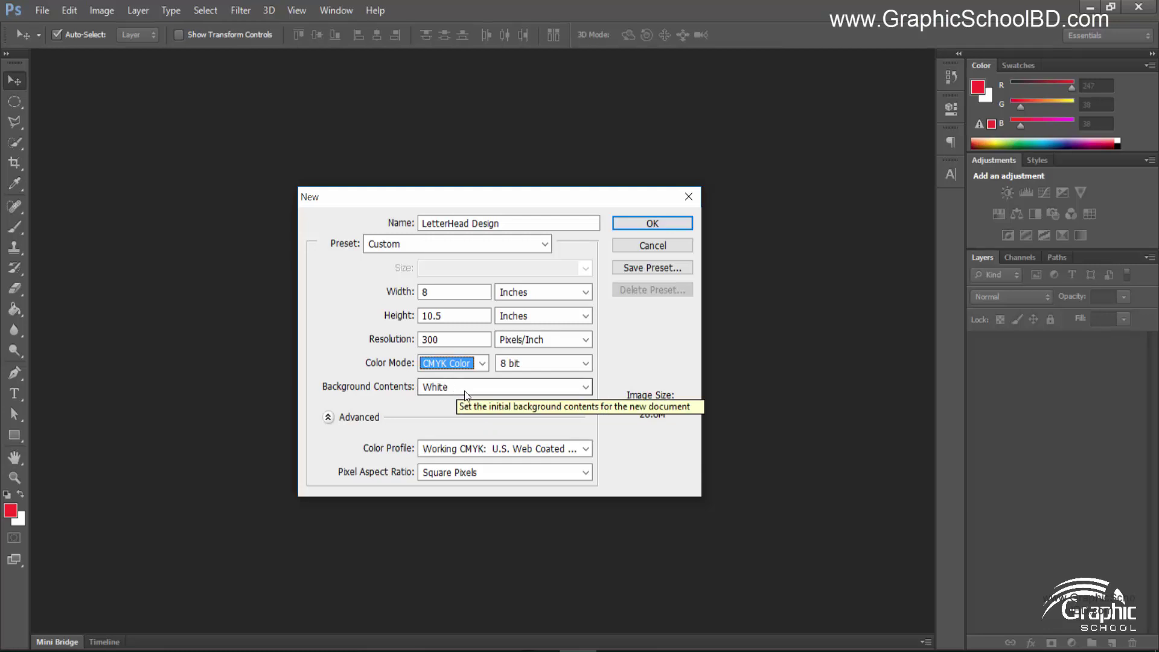
left_click(653, 223)
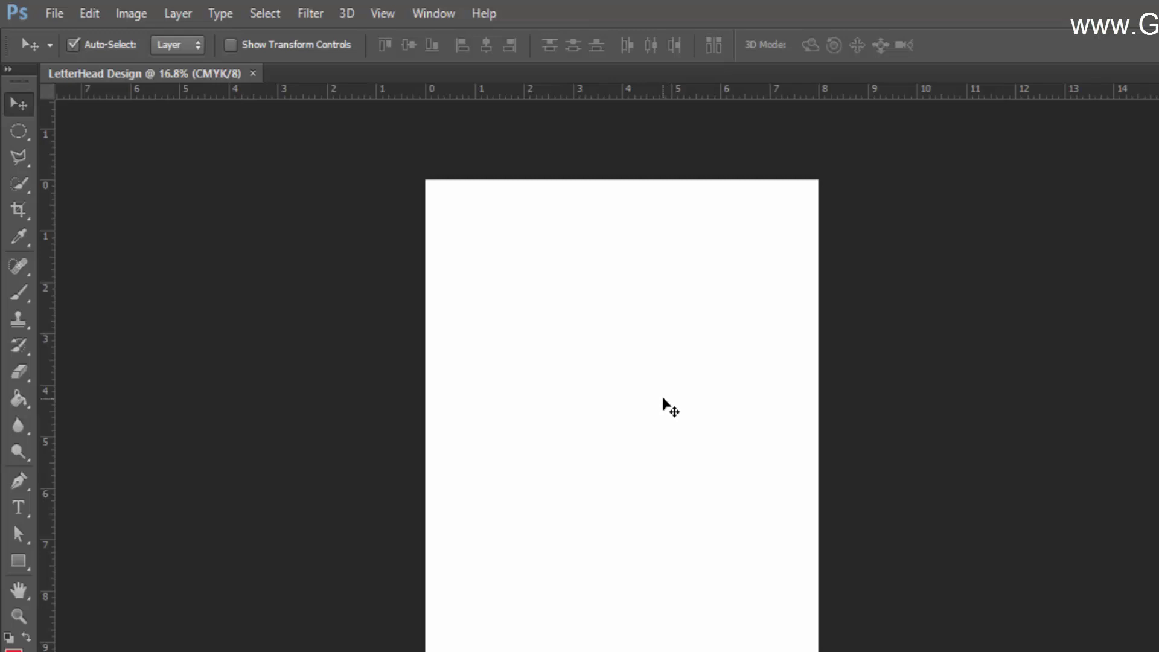
Step: Place guides along the page's top edge and its left and right edges
left_click_drag(613, 94, 618, 179)
key("ctrl+r")
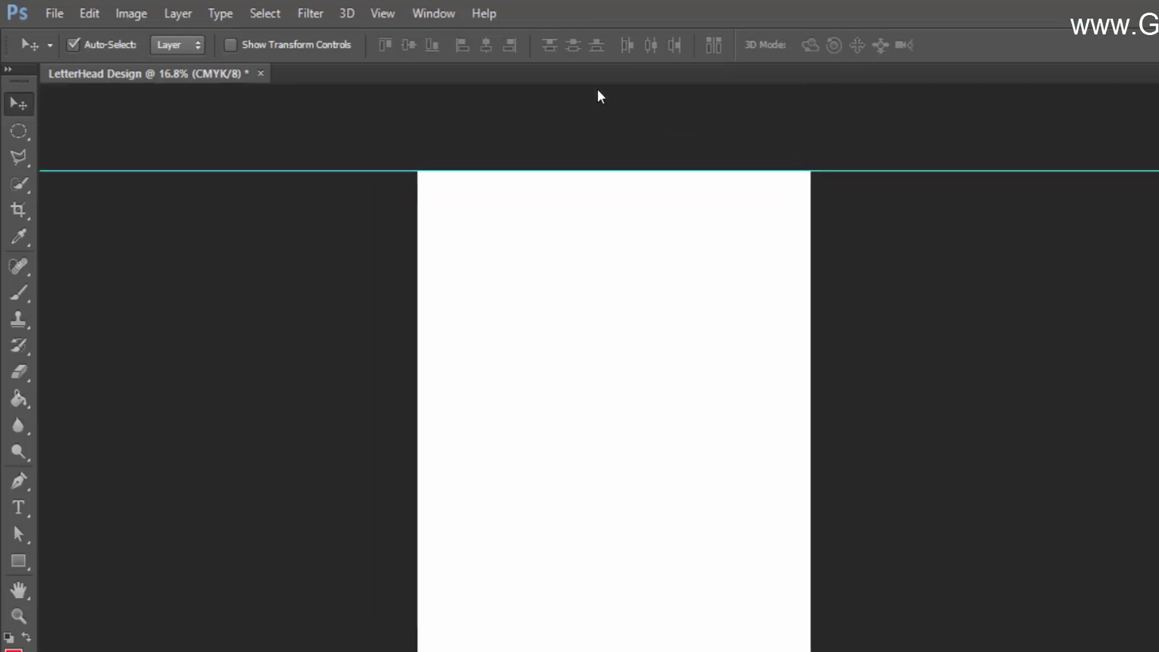
key("ctrl+r")
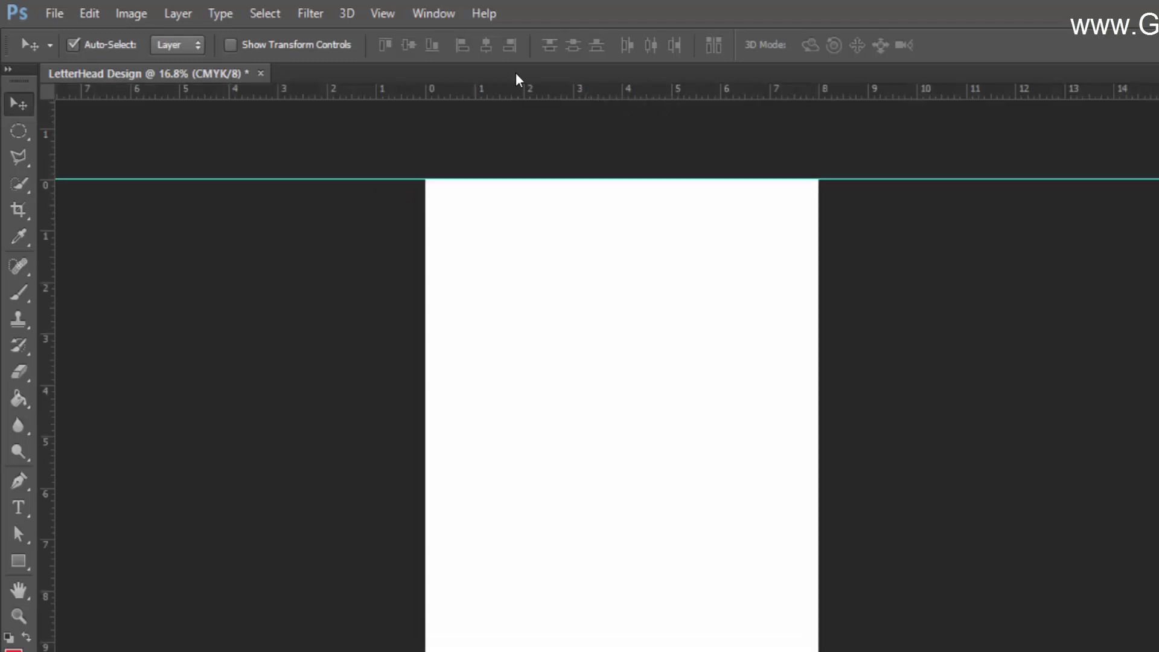
left_click_drag(520, 91, 773, 649)
left_click_drag(49, 464, 425, 459)
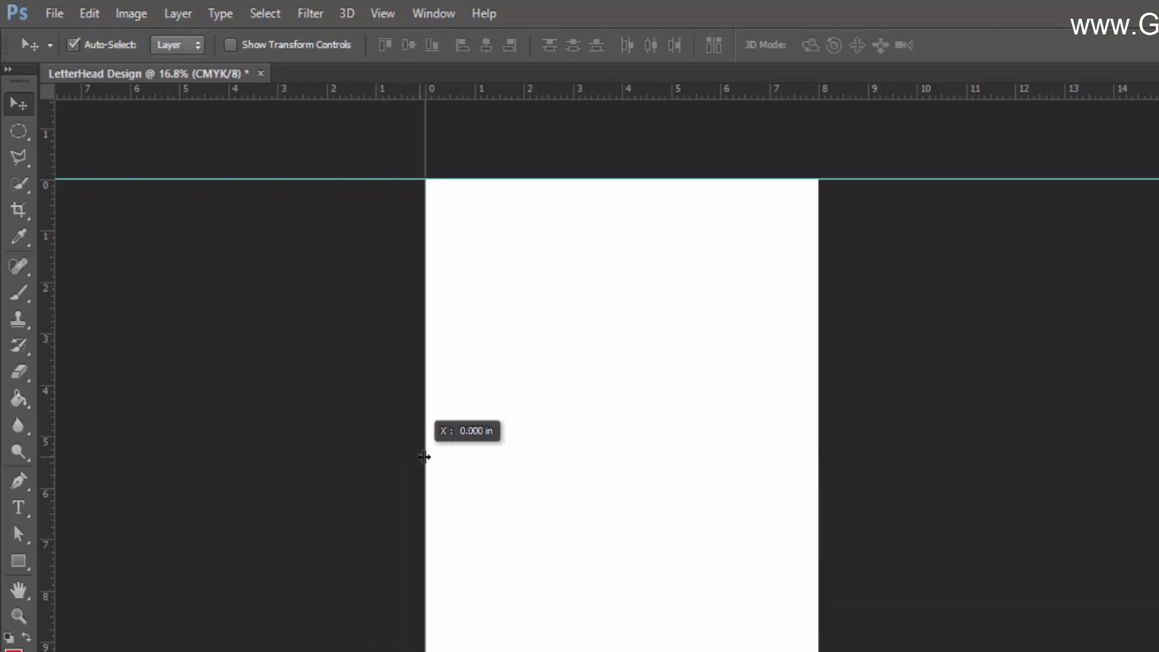
left_click_drag(49, 475, 818, 489)
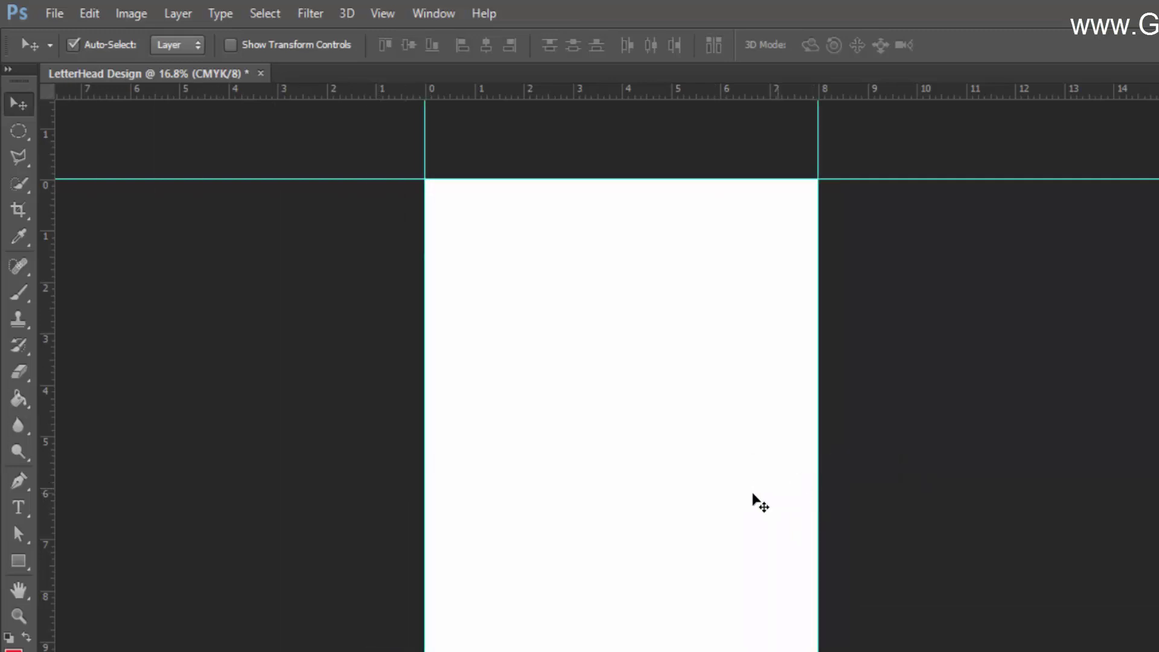
scroll(678, 477, "down", 1)
scroll(677, 475, "up", 1)
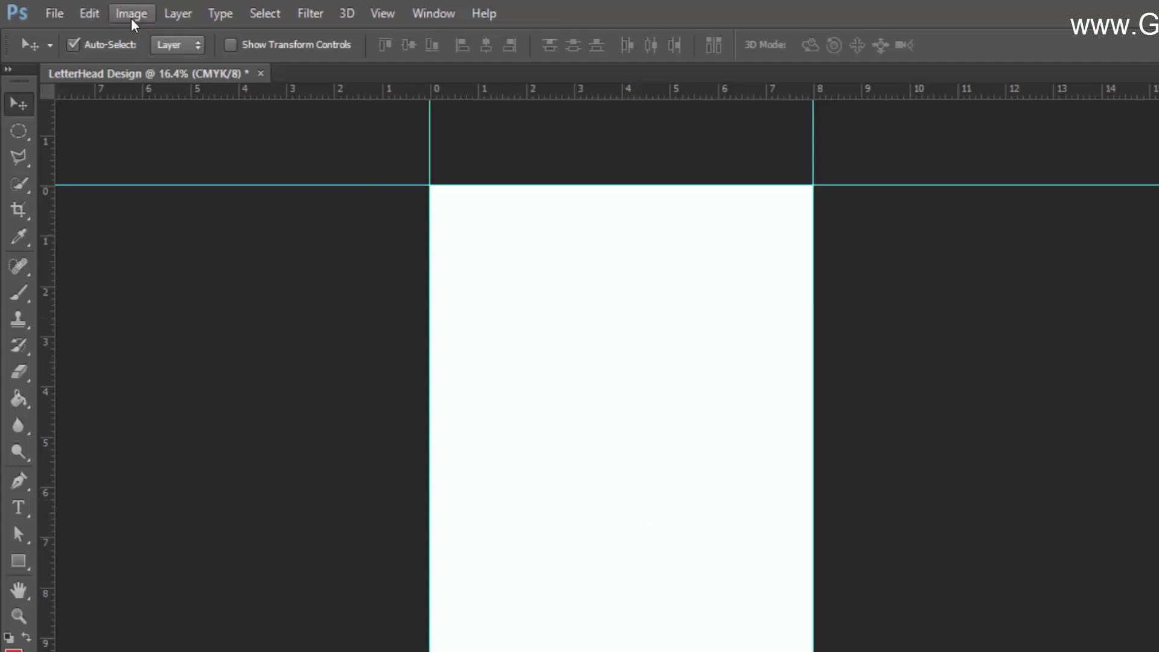
Step: Resize the canvas from 8 × 10.5 to 8.5 × 11 inches with Canvas Size
left_click(177, 13)
left_click(129, 13)
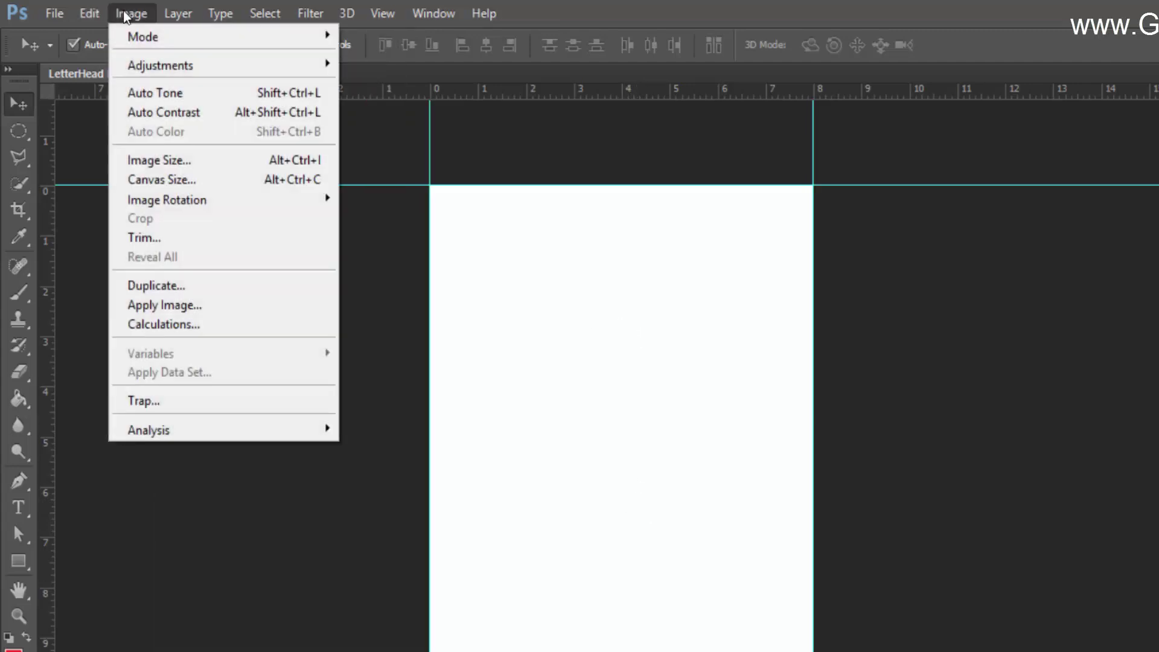
left_click(247, 179)
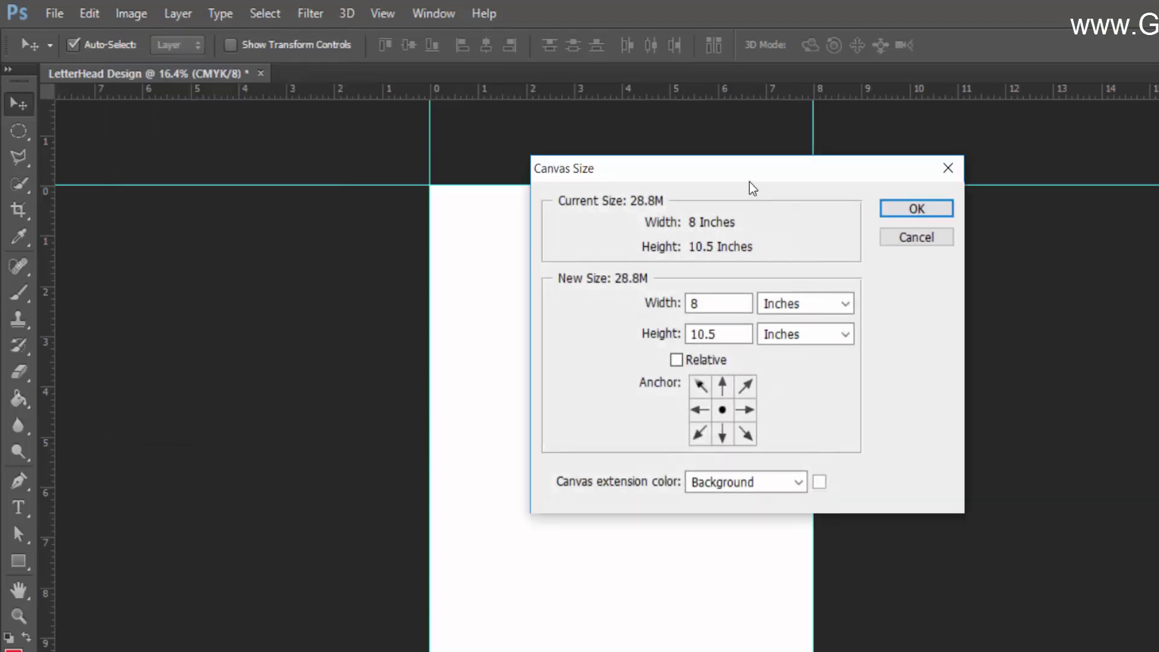
left_click_drag(752, 188, 936, 285)
left_click(912, 397)
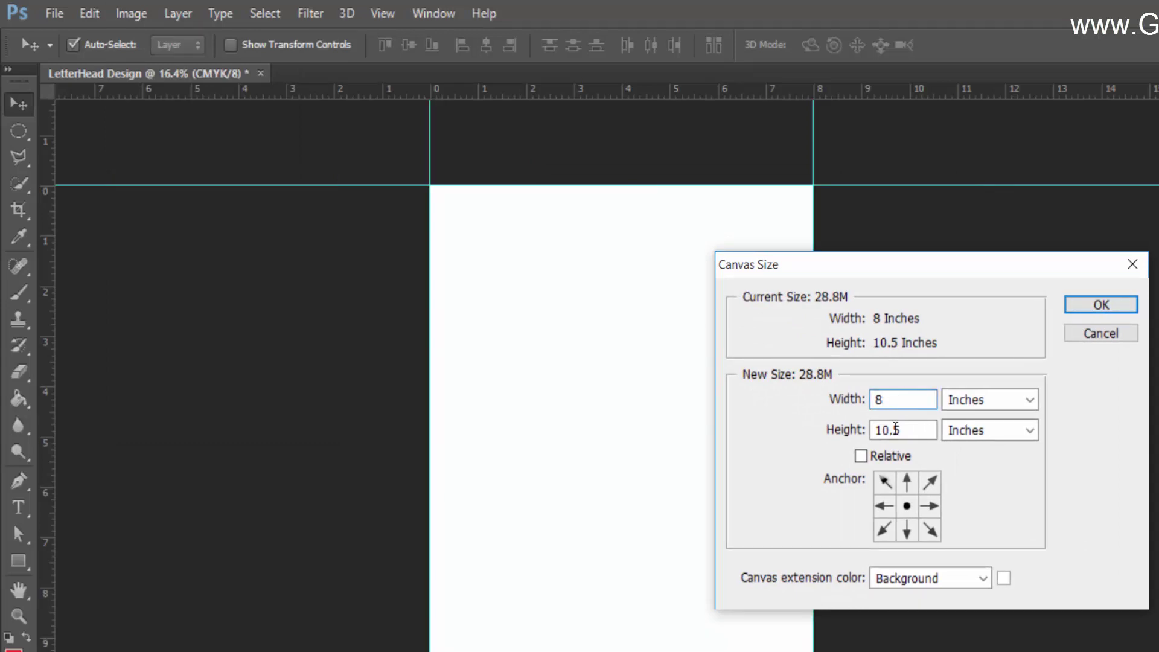
type(".5")
key("Tab")
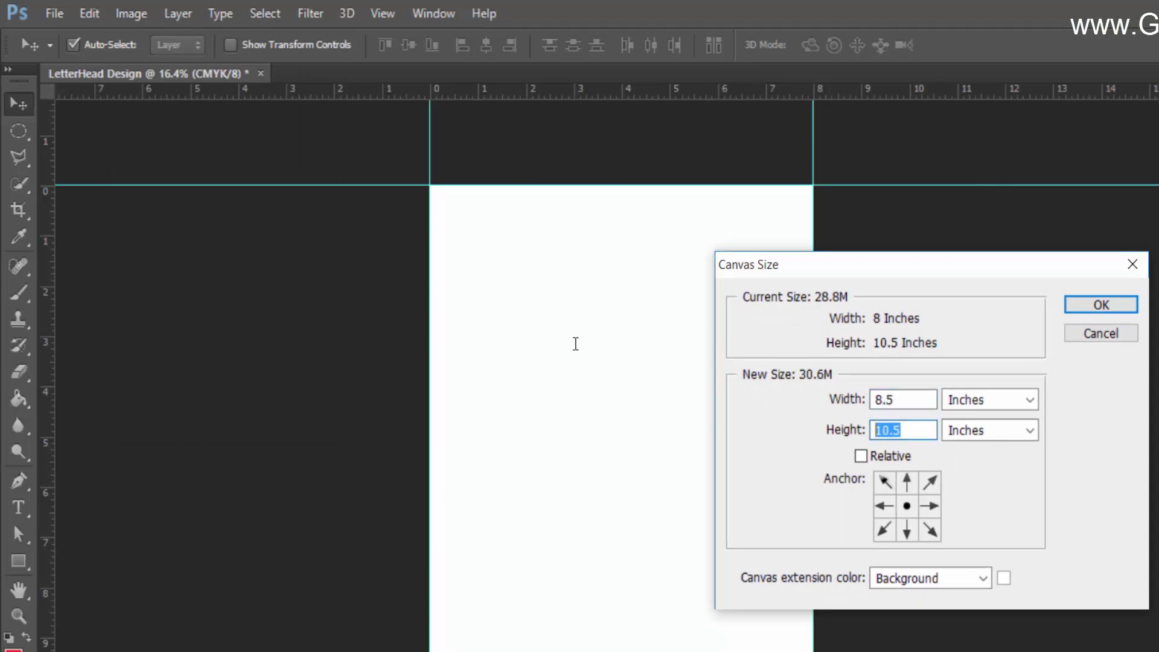
type("11")
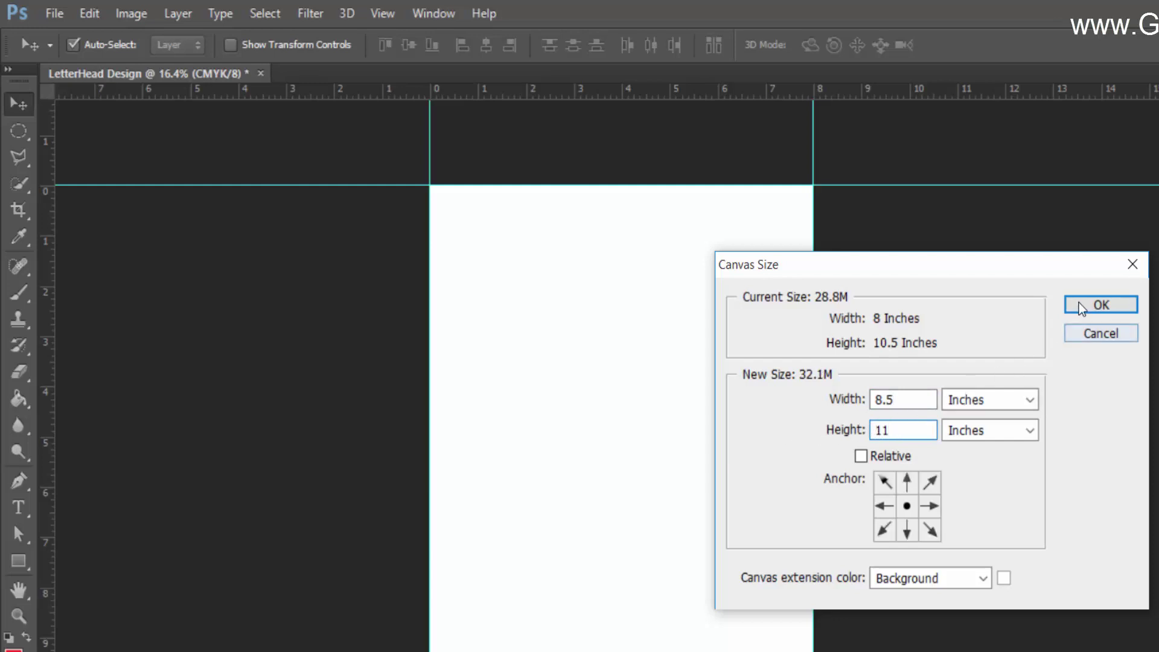
key("Return")
scroll(781, 220, "up", 2)
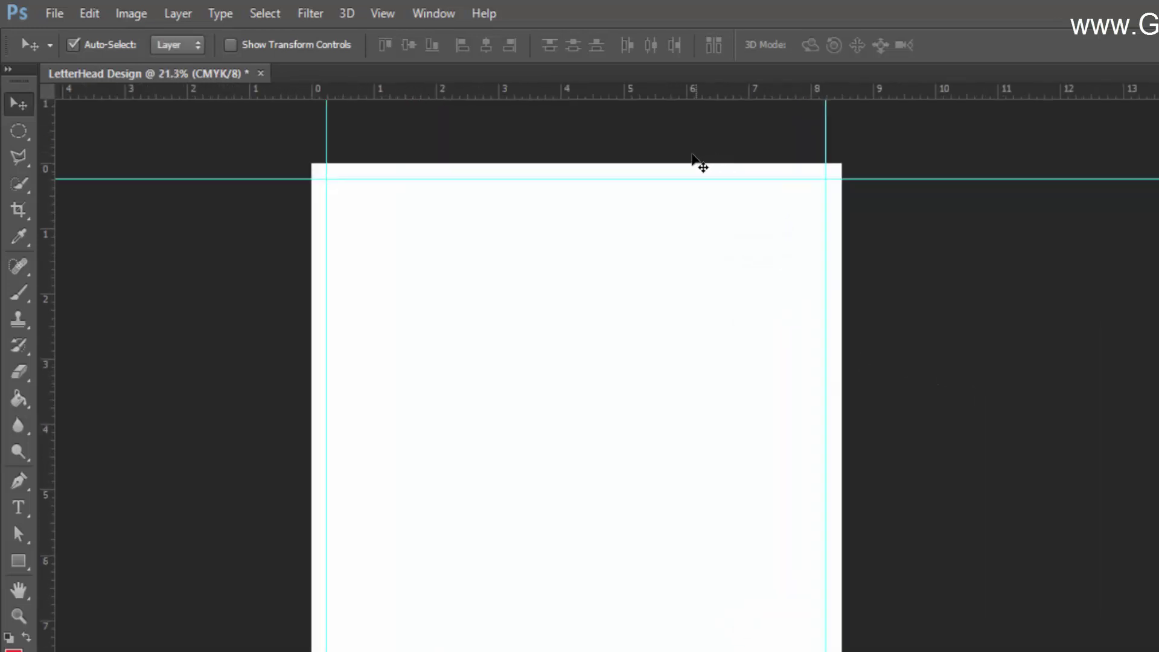
scroll(694, 158, "down", 1)
Step: Add guides at the enlarged page's new top edge and its left and right edges
left_click_drag(699, 91, 704, 151)
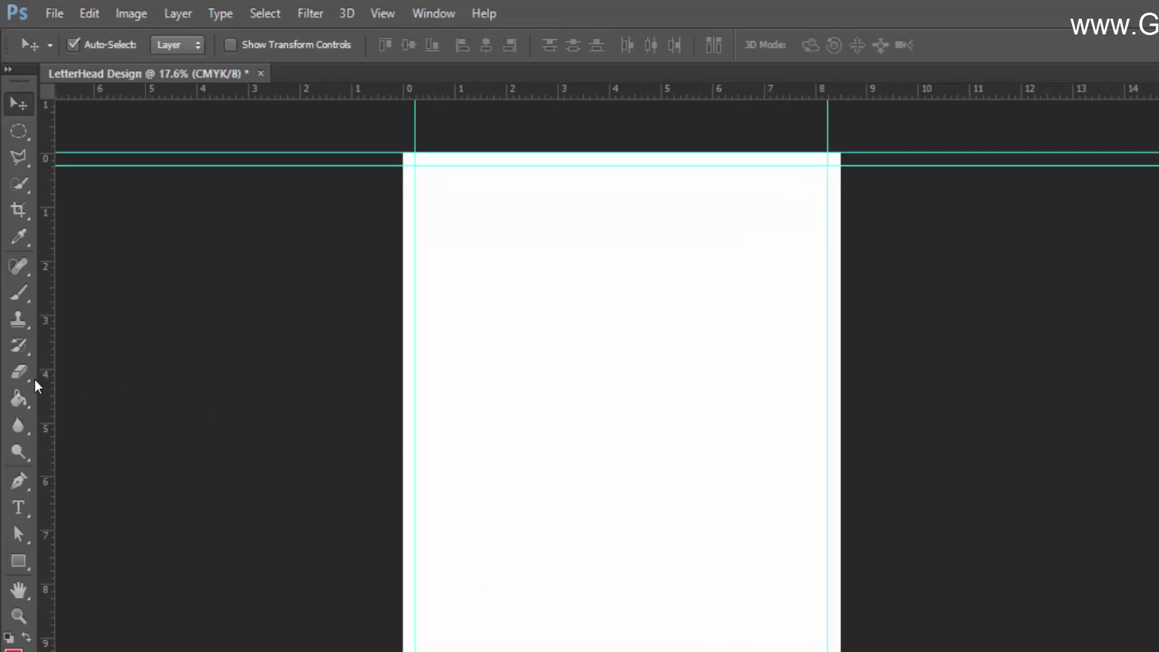
left_click_drag(170, 392, 402, 401)
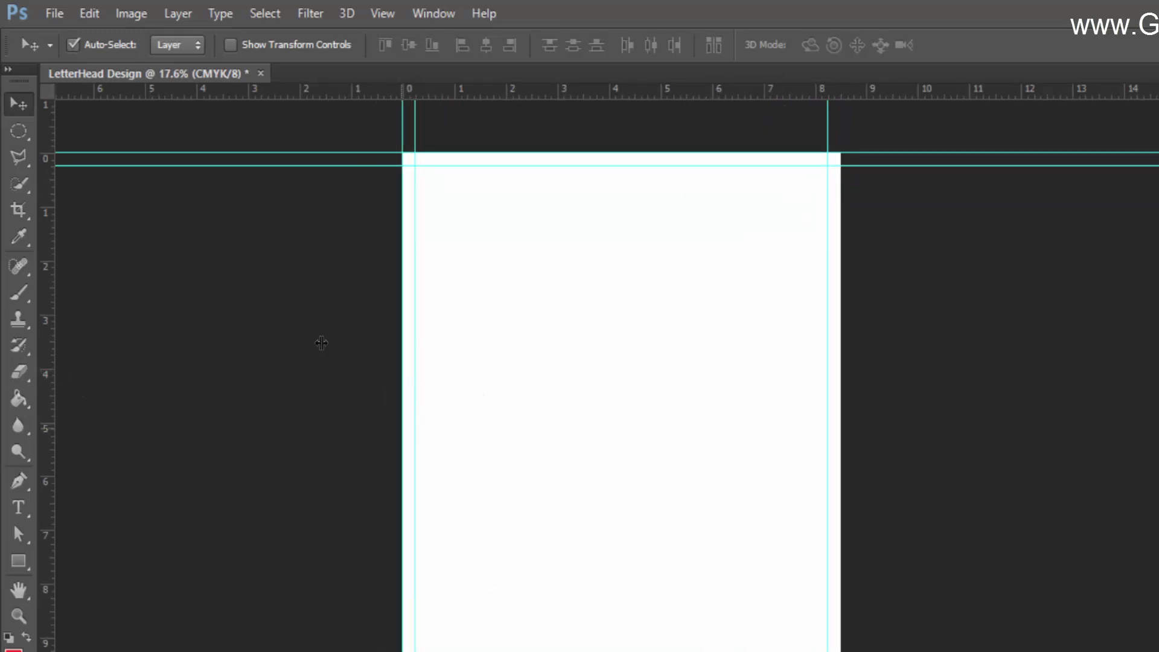
left_click_drag(48, 420, 841, 432)
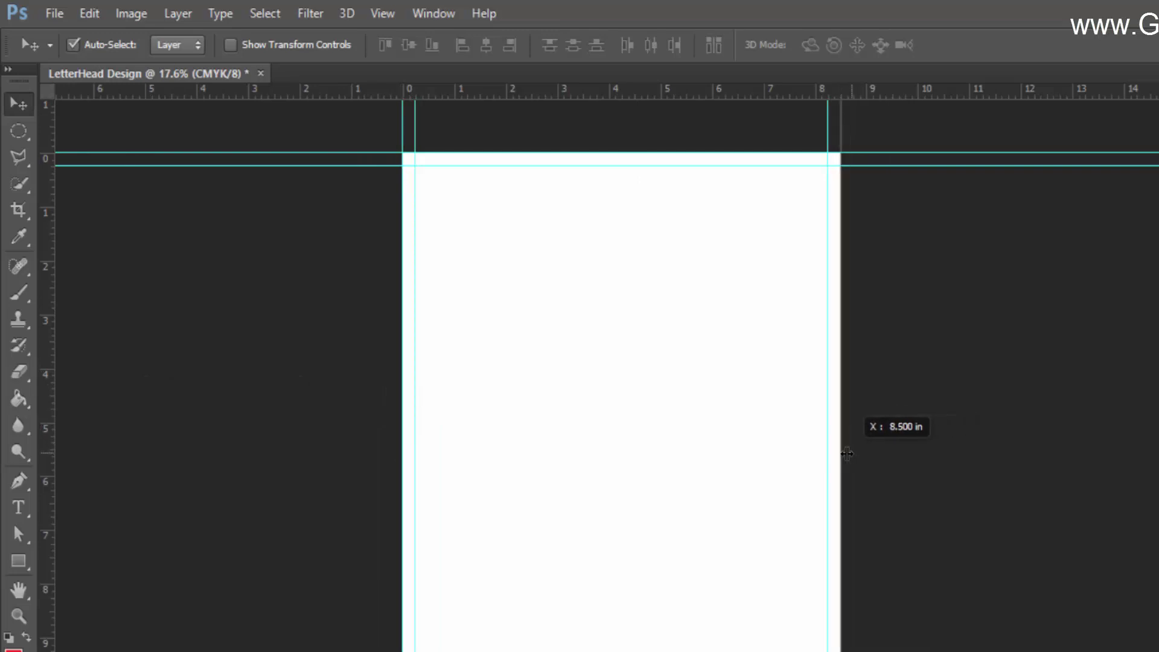
scroll(658, 495, "down", 2)
scroll(658, 491, "down", 2)
scroll(608, 427, "down", 1)
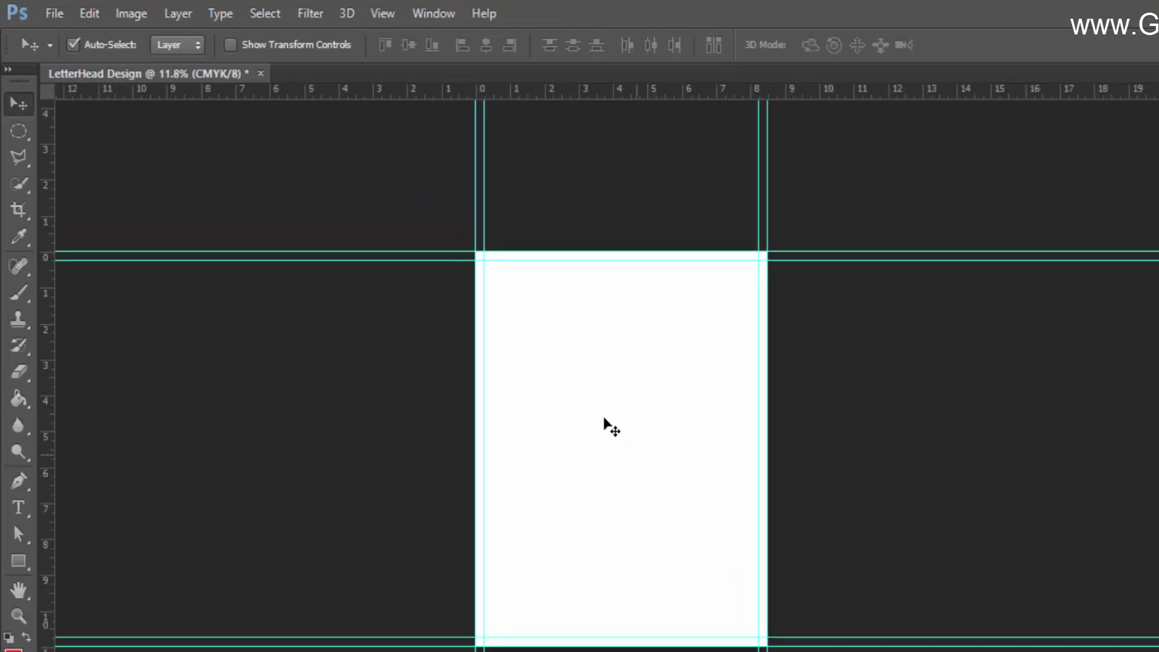
left_click(115, 13)
mouse_move(132, 13)
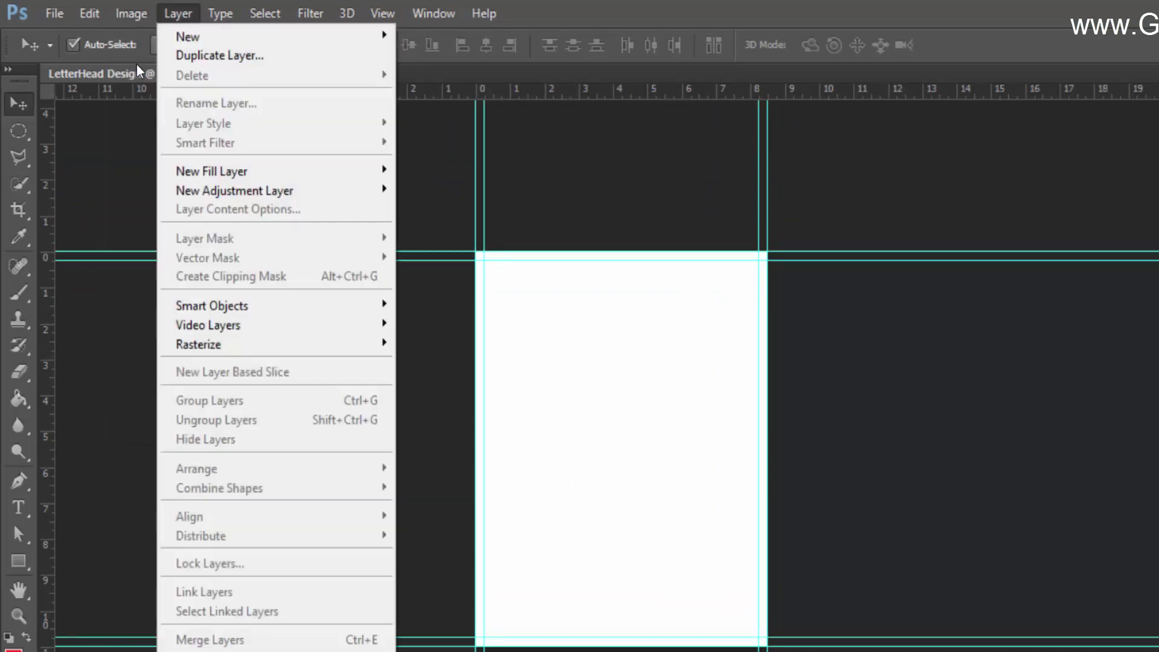
Step: Change the canvas size from 8.5 × 11 to 8.75 × 11.25 inches for bleed
left_click(114, 14)
left_click(124, 14)
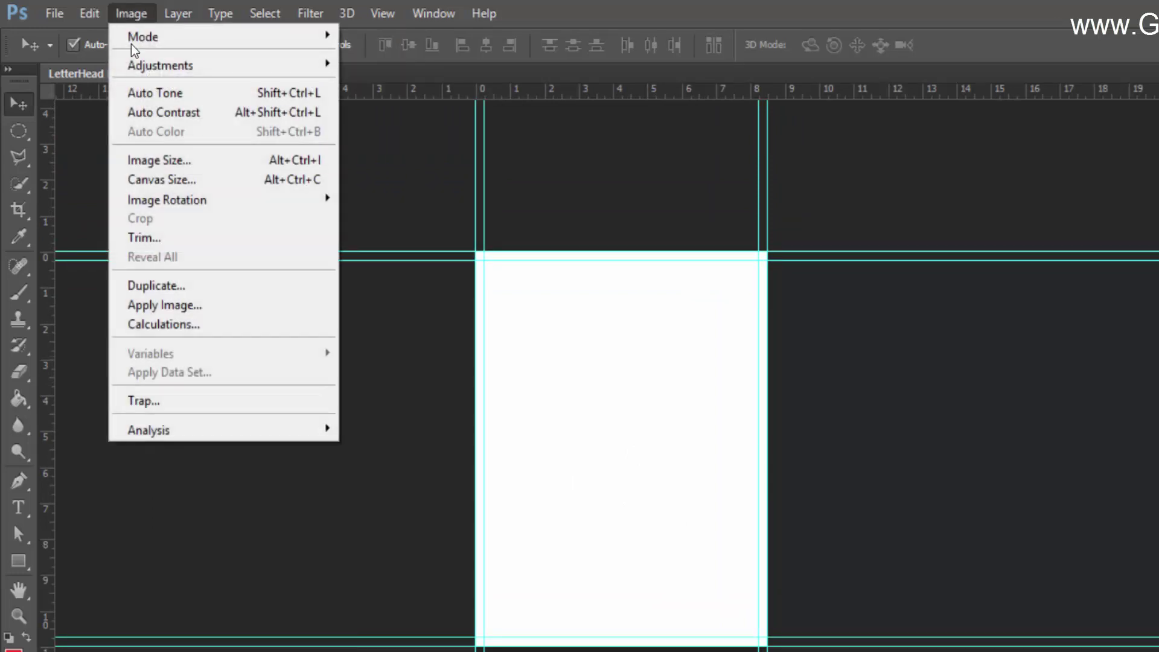
left_click(151, 179)
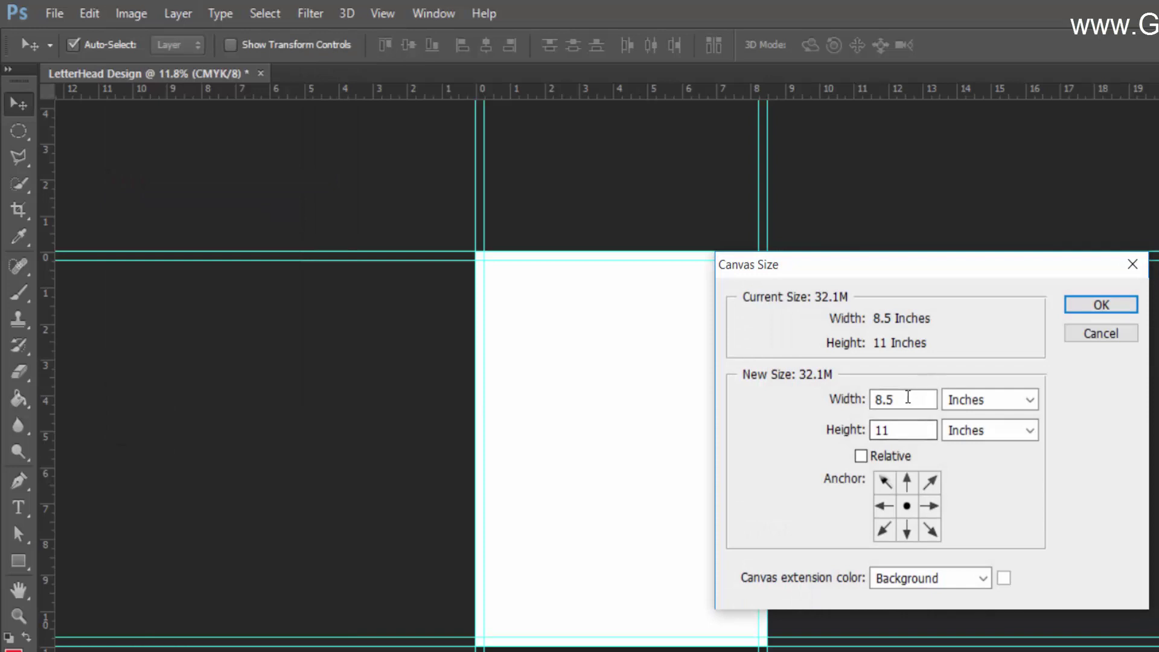
left_click(907, 401)
key("BackSpace")
type("7")
type("5")
key("Tab")
type("2")
left_click(1105, 305)
Step: Check the edge guides on the 8.75 × 11.25 inch page and return to the Move tool
scroll(634, 302, "up", 1)
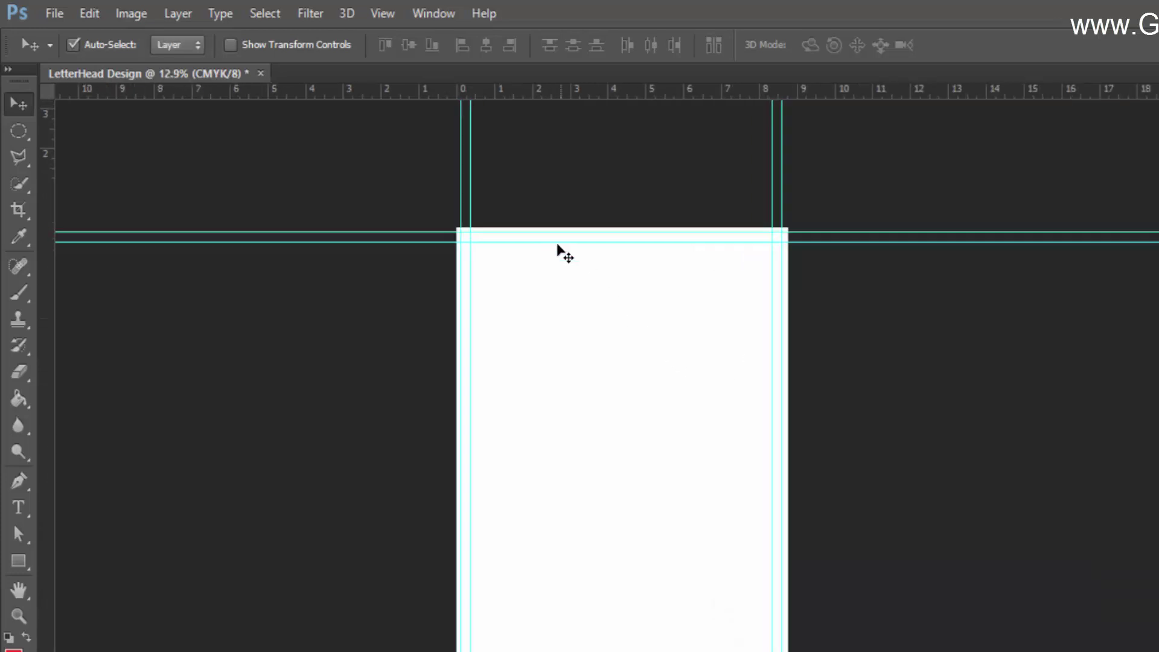
scroll(513, 212, "up", 2)
scroll(459, 182, "up", 3)
scroll(405, 155, "up", 3)
scroll(417, 159, "down", 1)
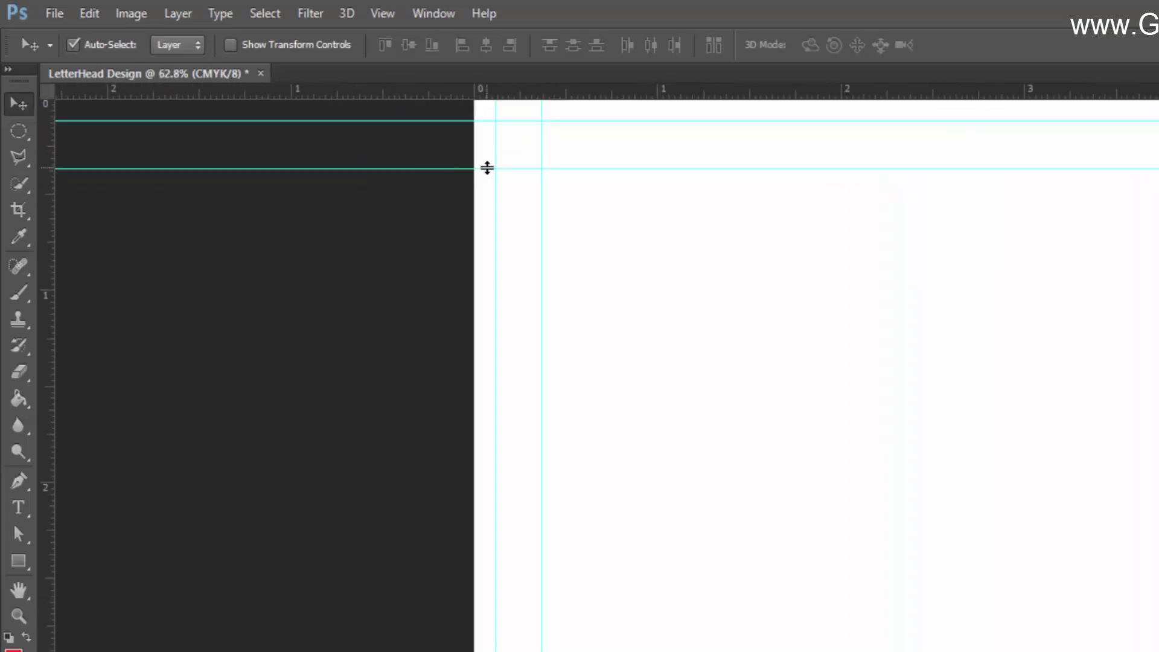
scroll(558, 281, "down", 1)
scroll(664, 314, "down", 1)
scroll(688, 311, "down", 2)
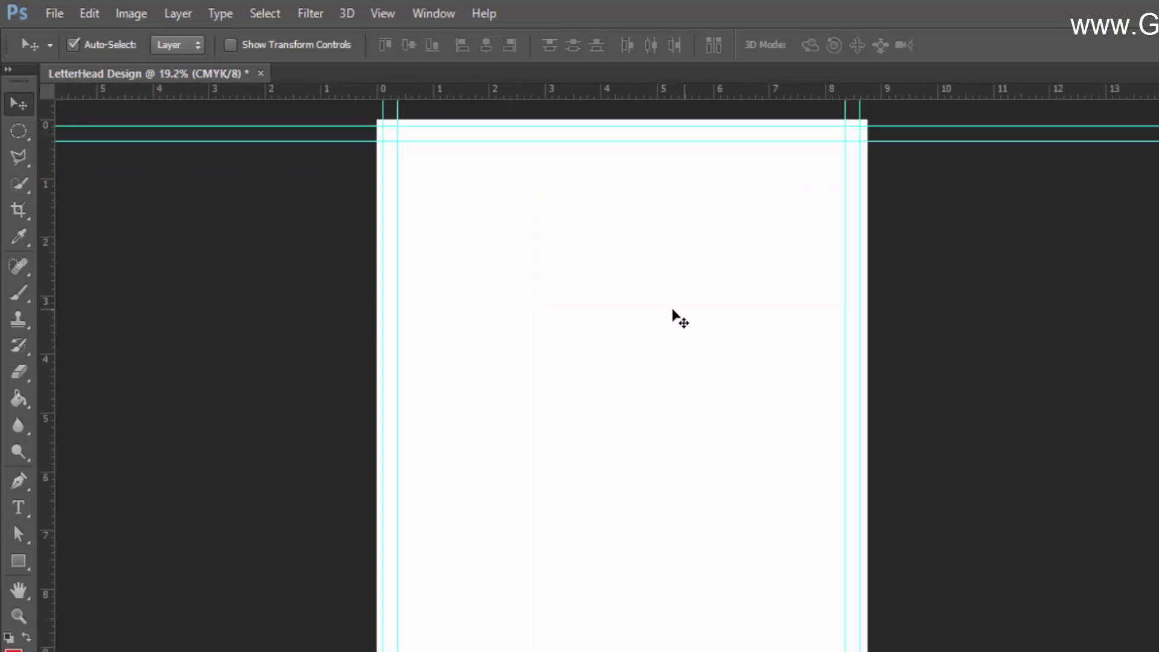
scroll(664, 317, "down", 1)
scroll(673, 329, "down", 1)
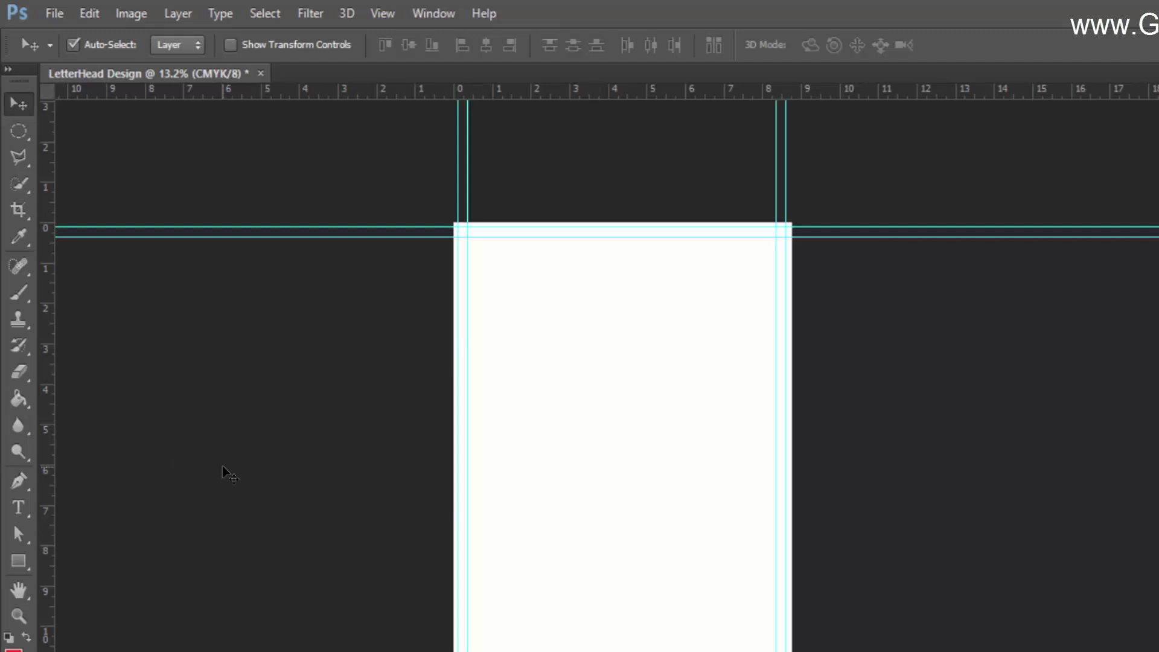
left_click(18, 482)
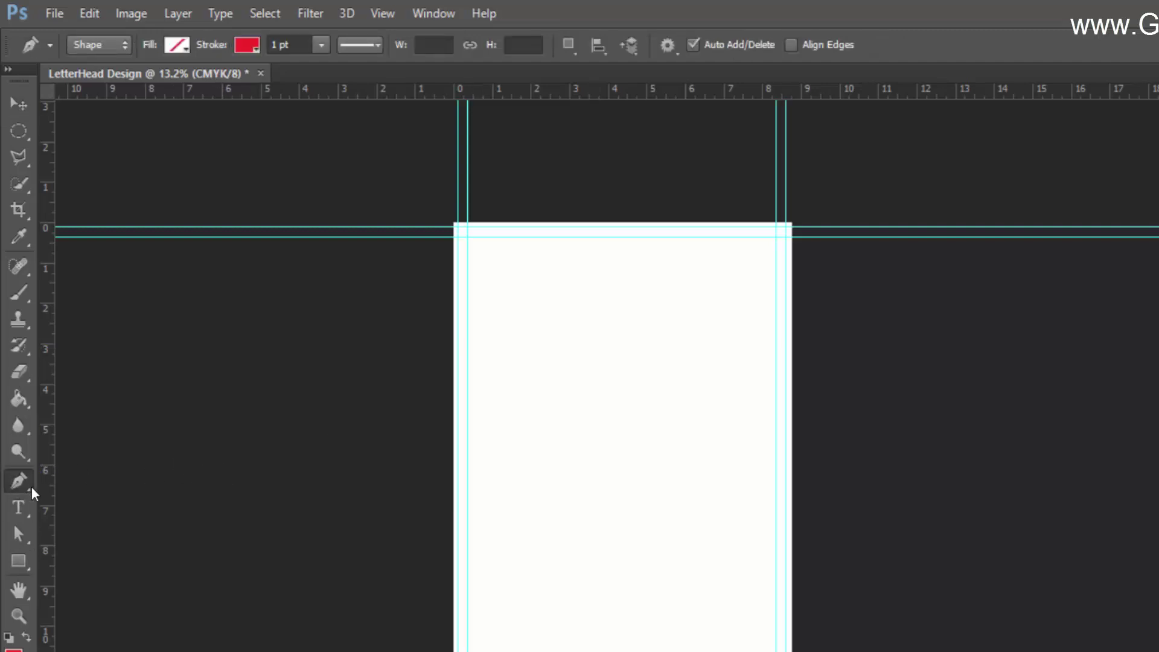
left_click(18, 104)
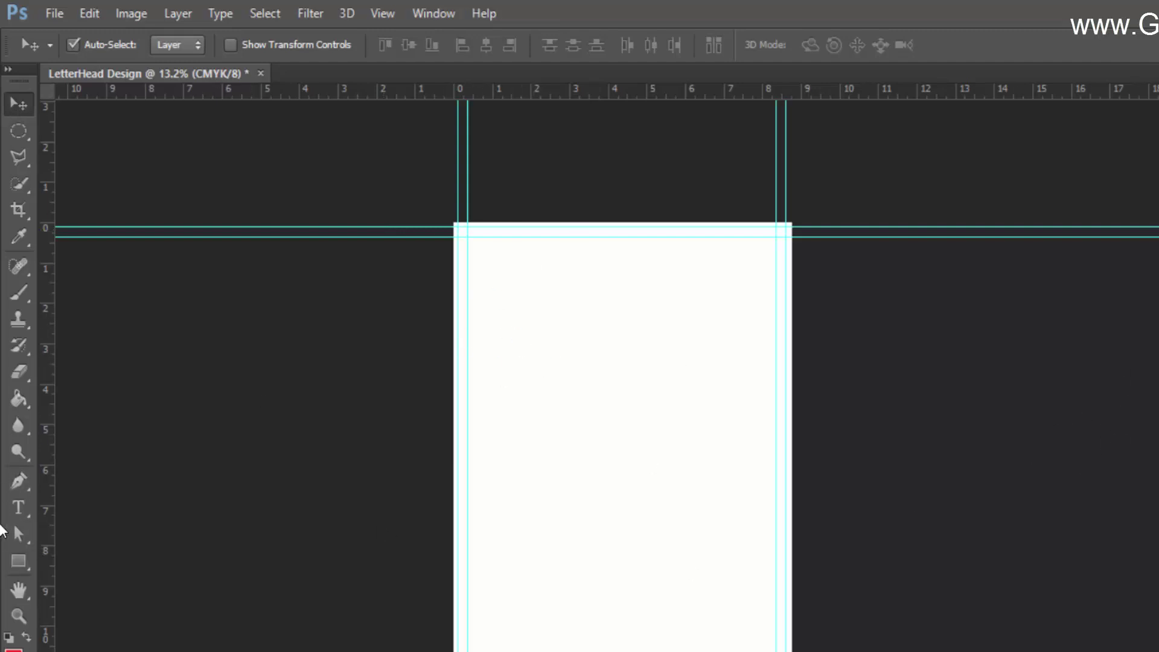
Step: Draw a plain rectangle over the page, starting at its top-left corner
left_click(18, 560)
left_click(79, 559)
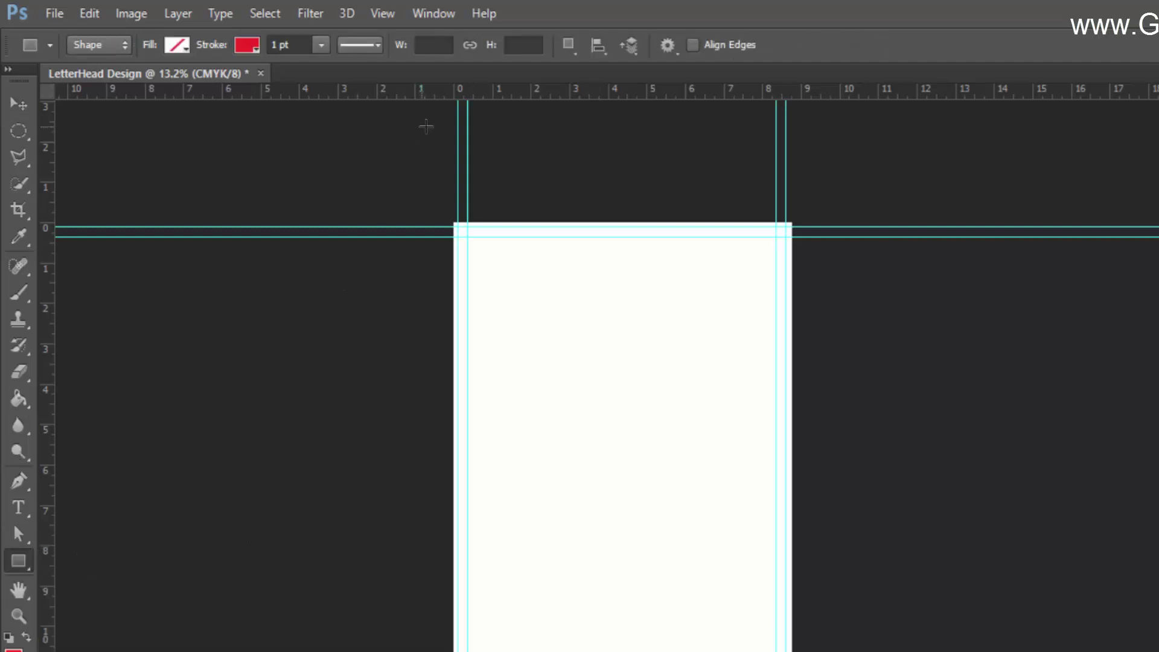
scroll(456, 223, "up", 1)
scroll(450, 221, "up", 1)
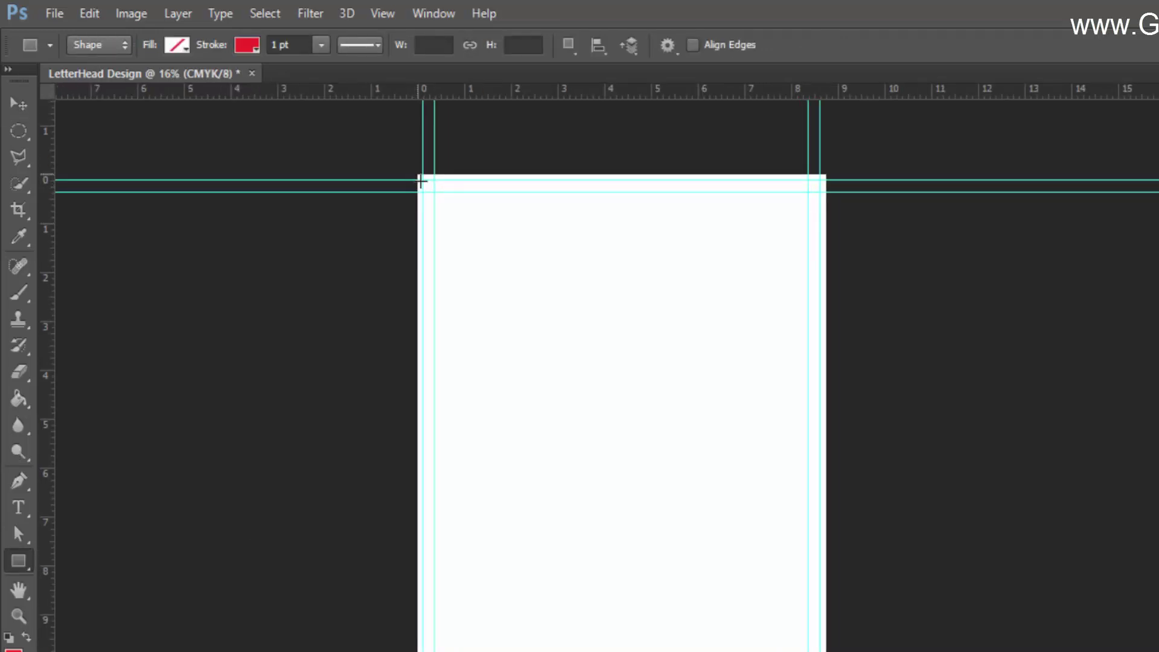
left_click_drag(422, 179, 826, 651)
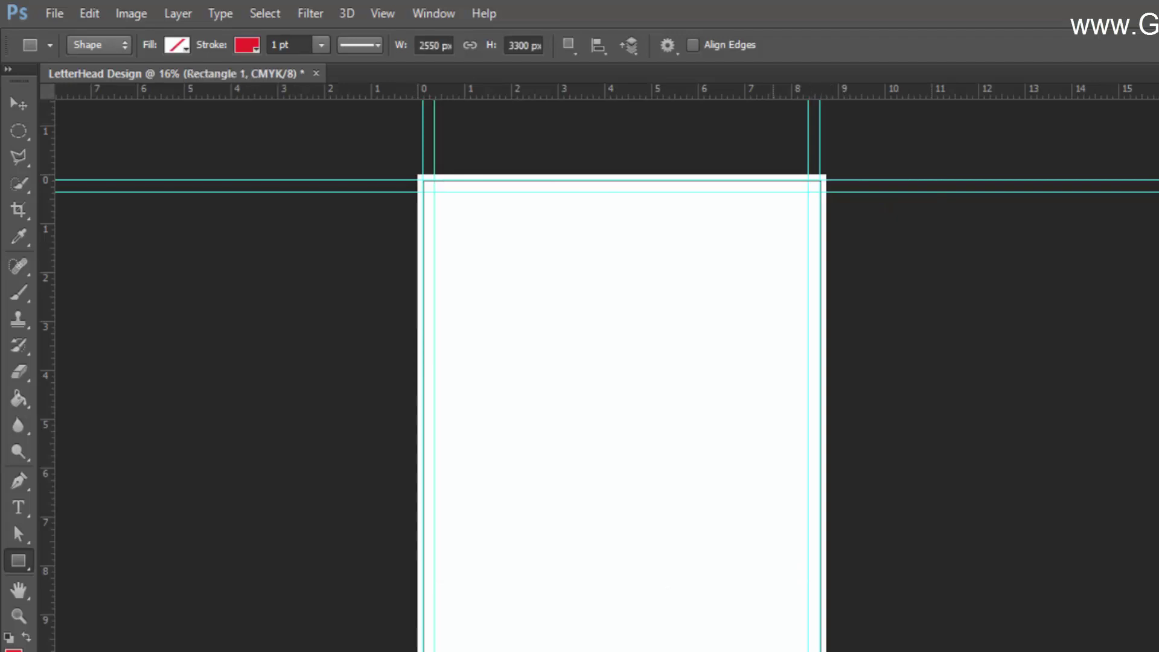
Step: Free-transform the rectangle, stretching its top-right and bottom-right corners past the page edges
key("ctrl+t")
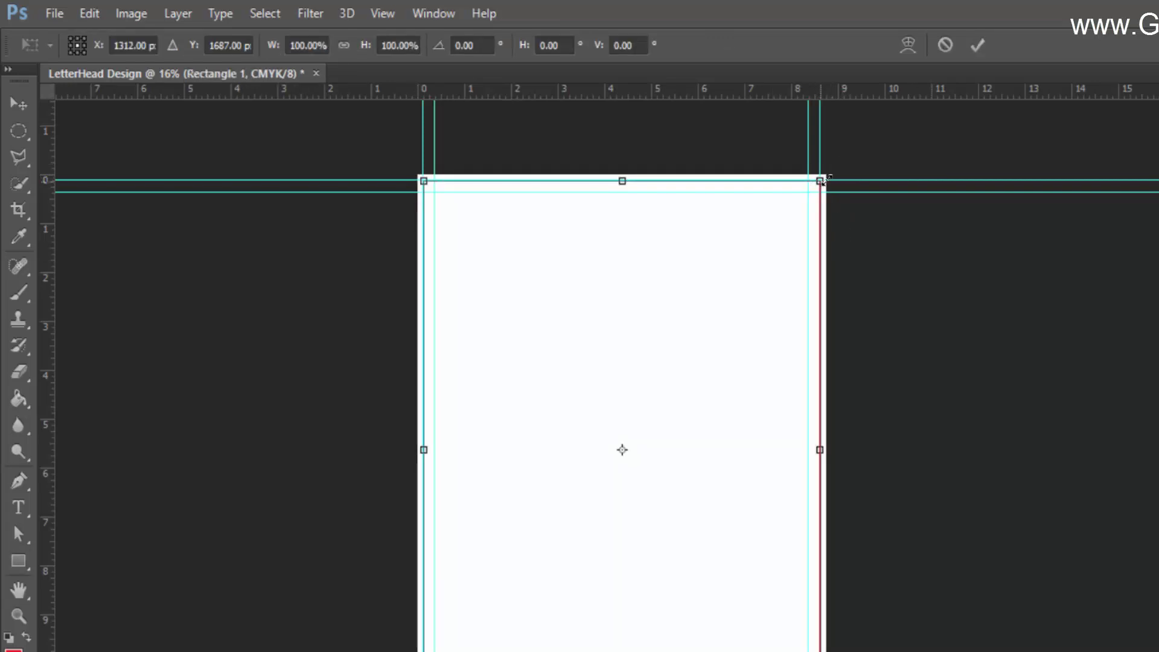
left_click_drag(822, 180, 826, 174)
scroll(851, 648, "up", 10)
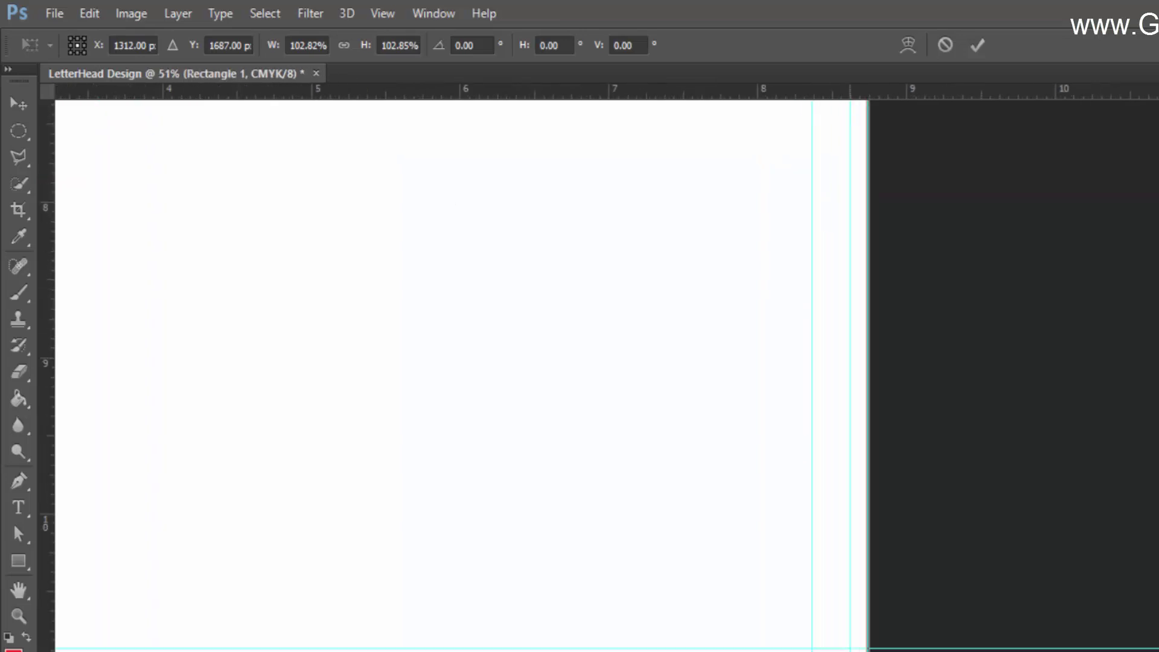
left_click_drag(852, 648, 856, 623)
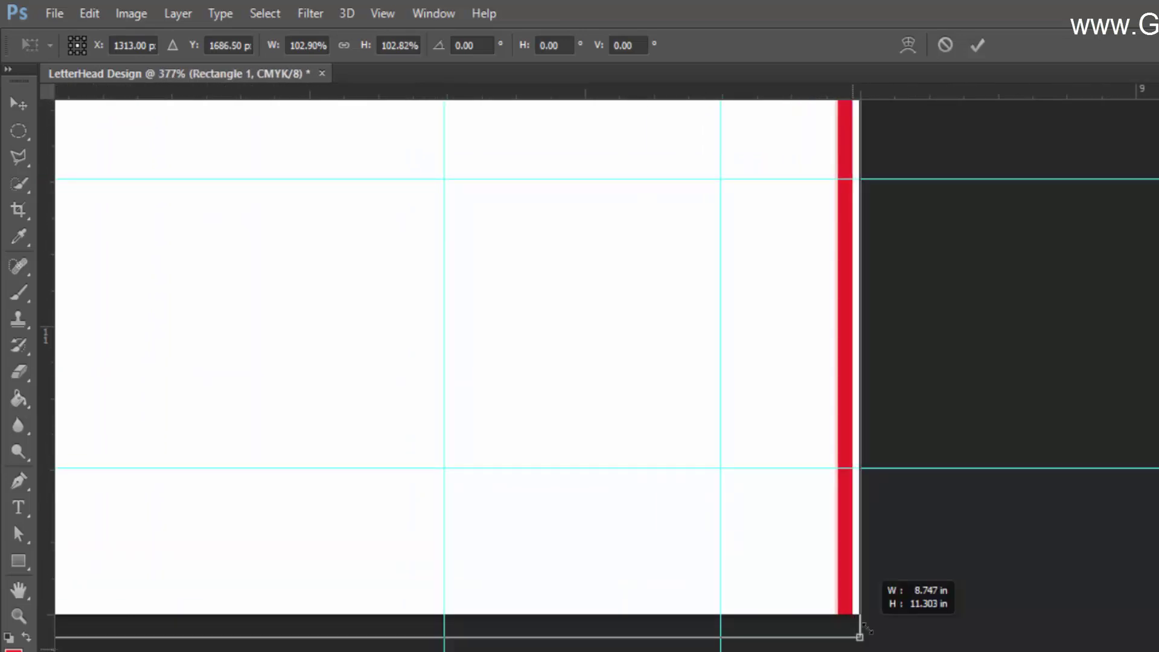
scroll(846, 634, "down", 2)
scroll(821, 649, "down", 2)
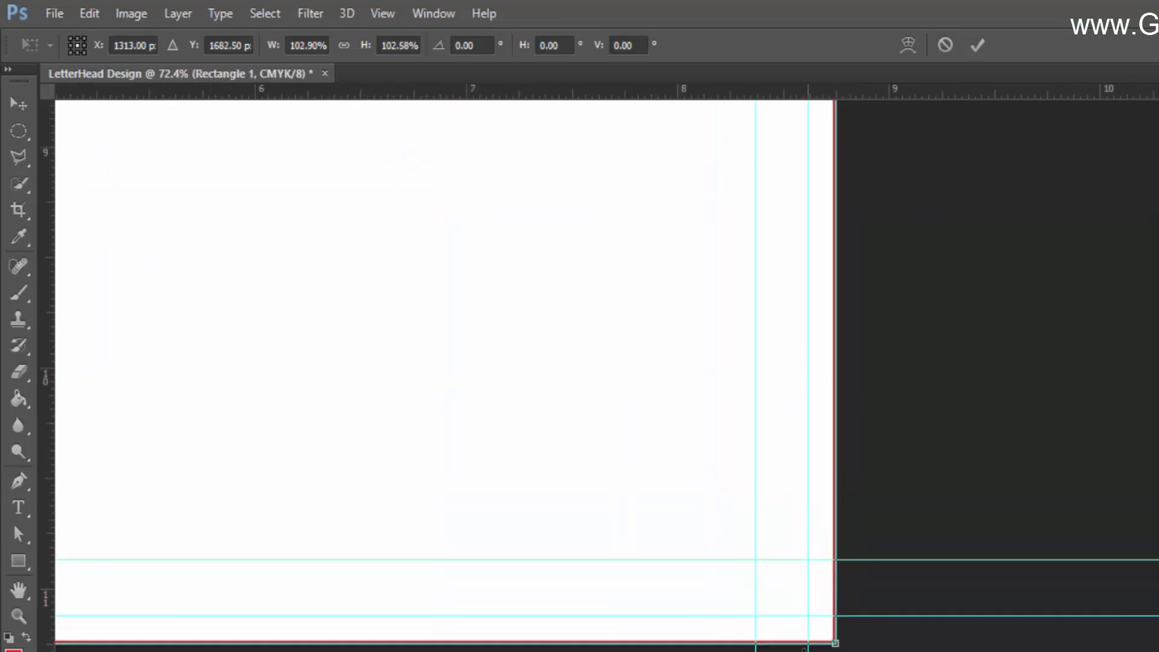
scroll(822, 649, "down", 3)
scroll(821, 649, "down", 2)
scroll(396, 634, "up", 3)
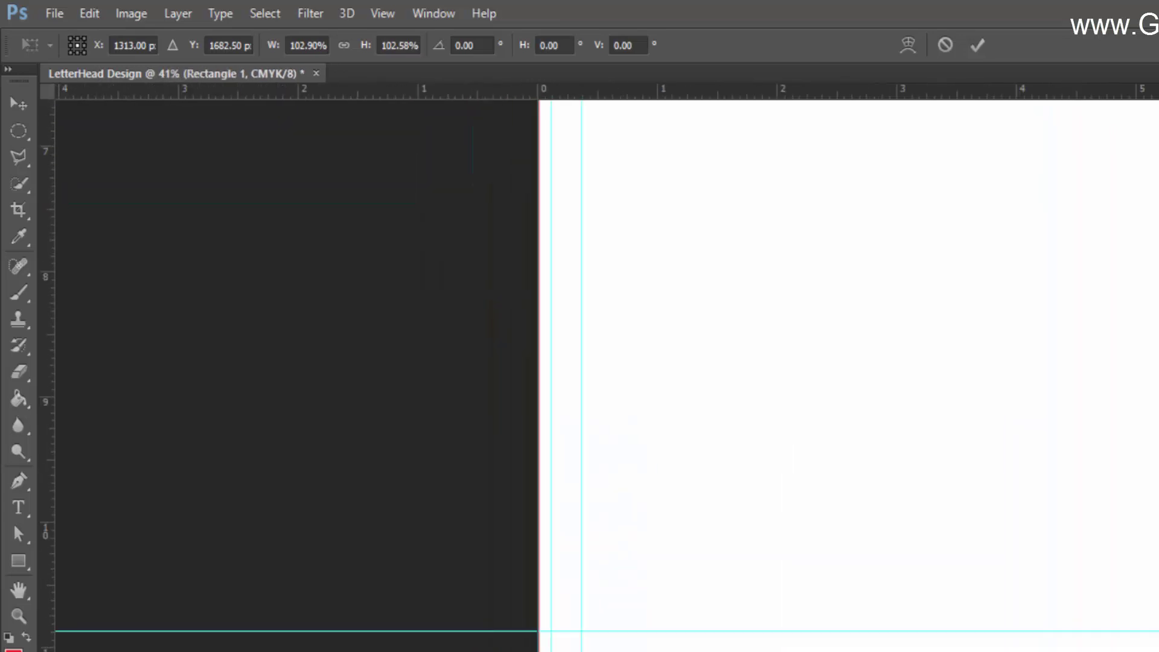
scroll(396, 634, "up", 3)
scroll(396, 634, "up", 2)
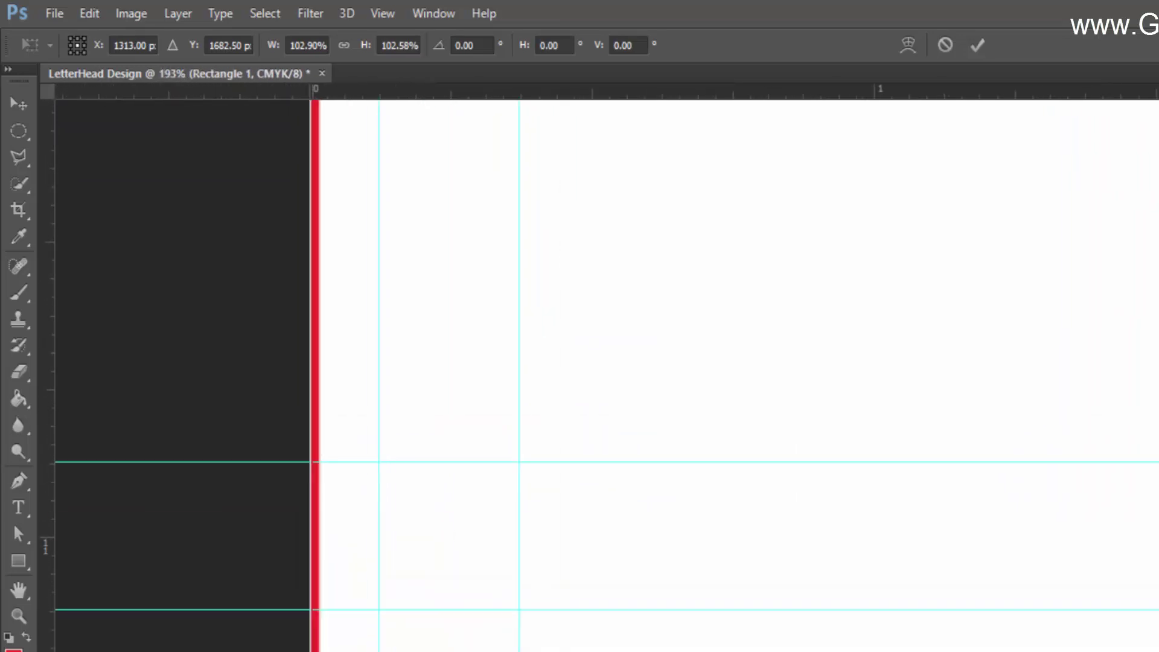
scroll(302, 631, "up", 2)
scroll(302, 631, "up", 4)
Step: Push the left and top edges past the page to about 103% × 102% and apply
left_click_drag(291, 529, 363, 604)
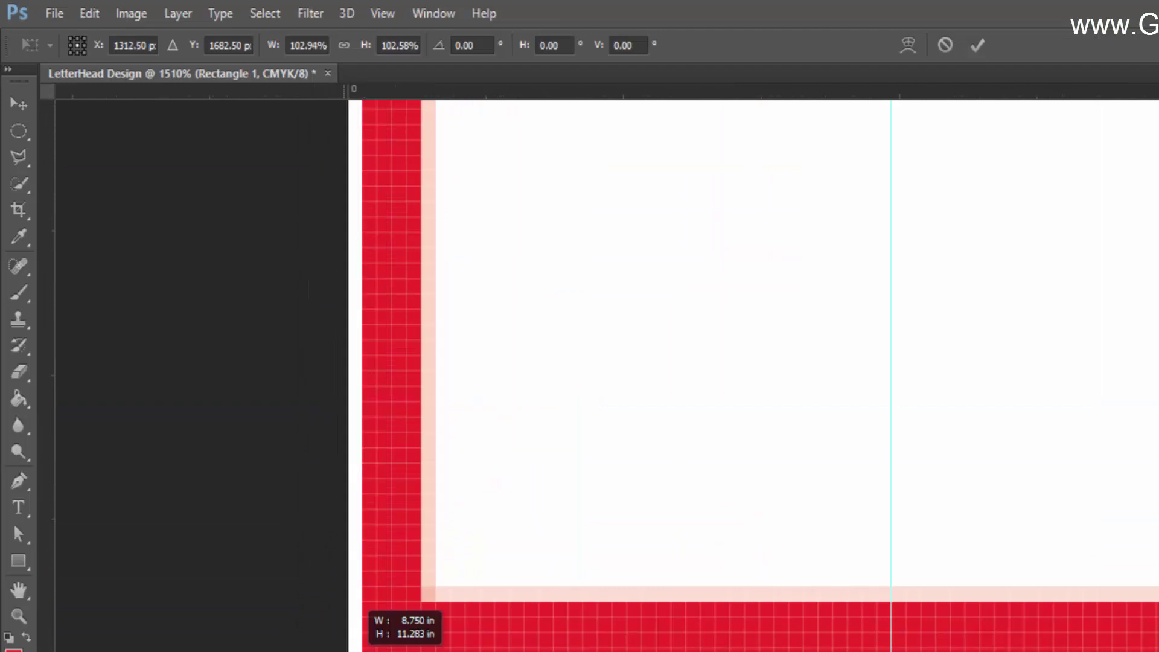
scroll(363, 604, "down", 2)
scroll(423, 634, "down", 4)
scroll(444, 649, "down", 4)
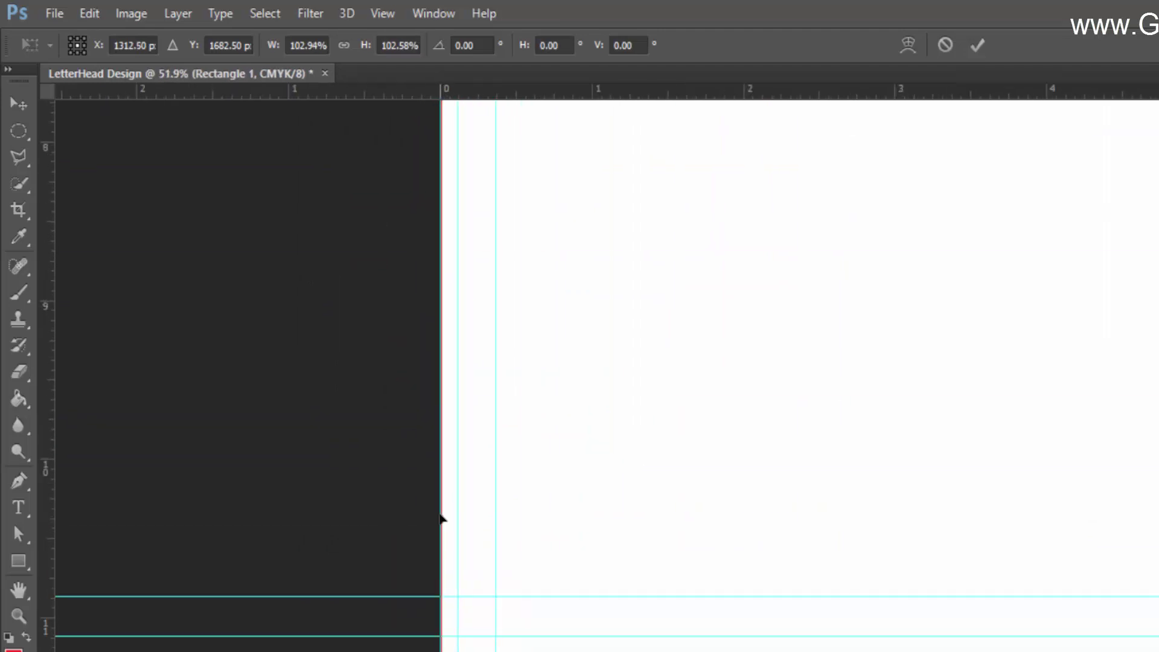
scroll(428, 277, "down", 1)
scroll(428, 298, "down", 3)
scroll(431, 294, "down", 2)
scroll(495, 238, "up", 2)
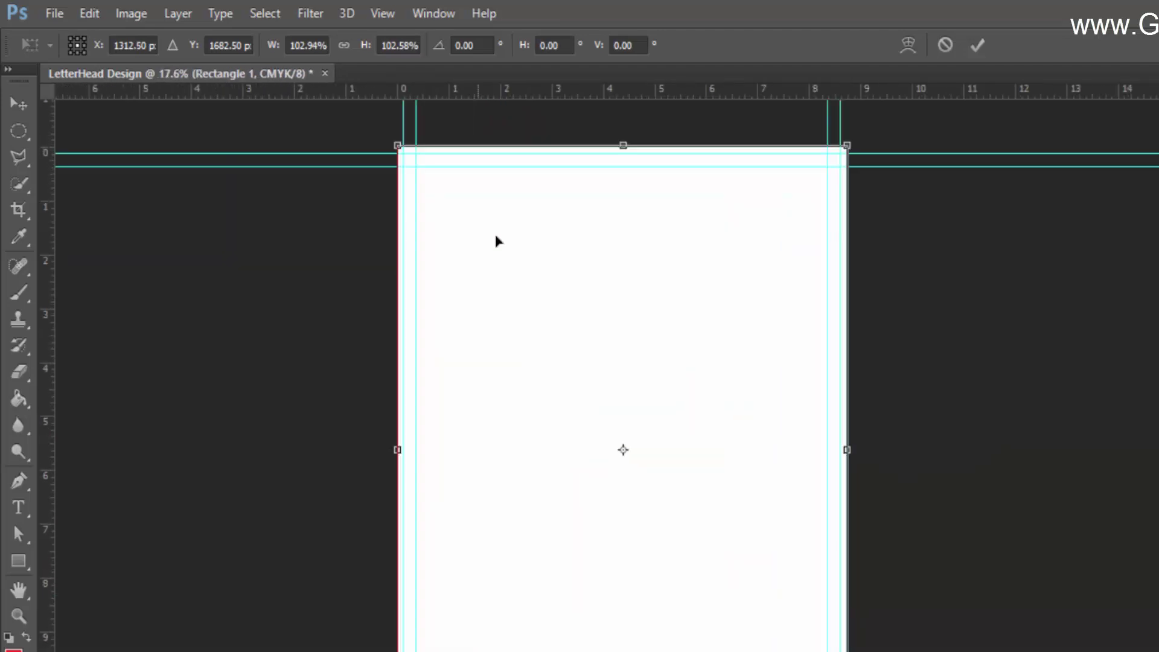
scroll(422, 211, "up", 2)
scroll(378, 183, "up", 2)
scroll(445, 332, "up", 2)
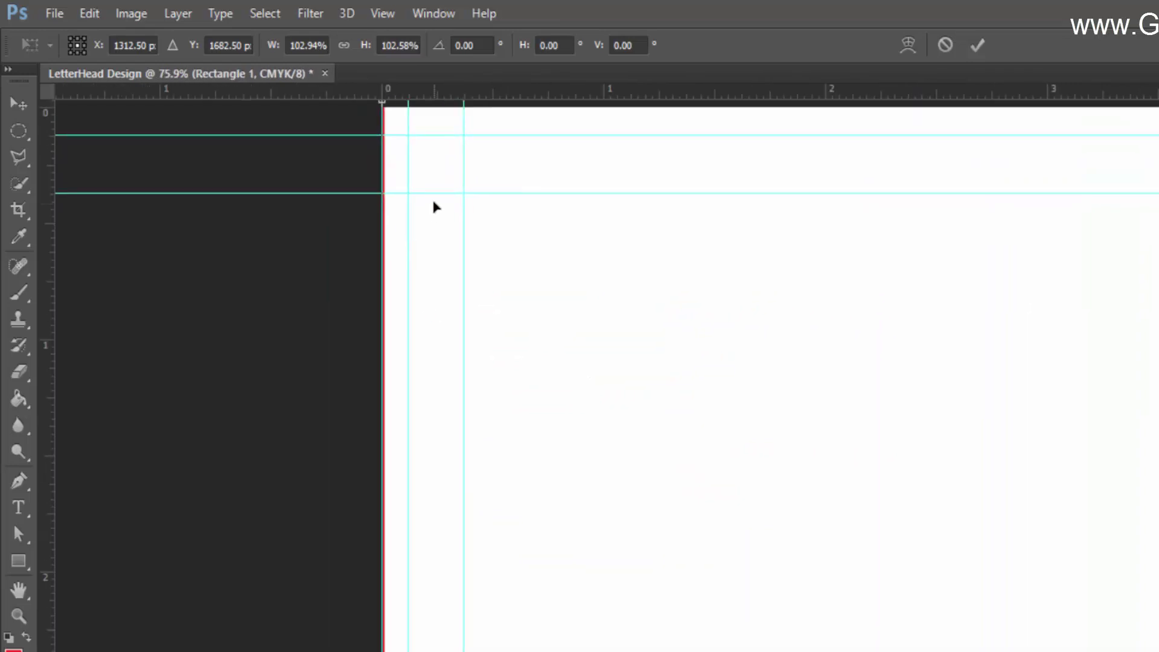
scroll(432, 196, "up", 1)
scroll(419, 320, "up", 1)
scroll(350, 172, "up", 2)
scroll(461, 266, "up", 3)
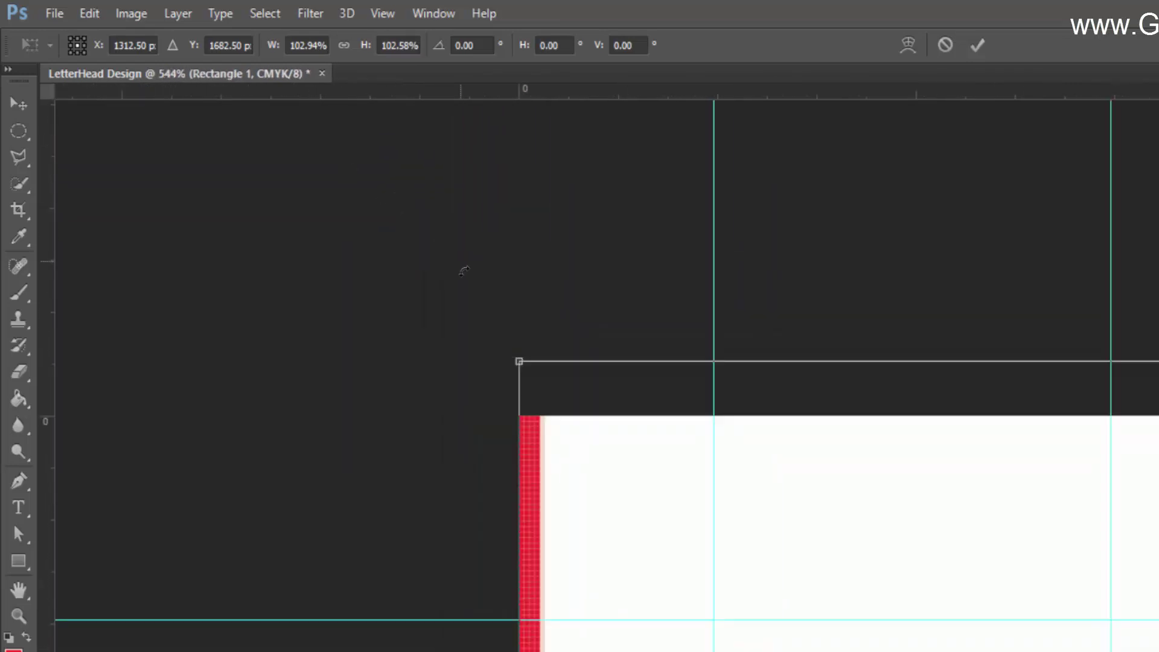
scroll(561, 393, "up", 3)
scroll(573, 393, "up", 1)
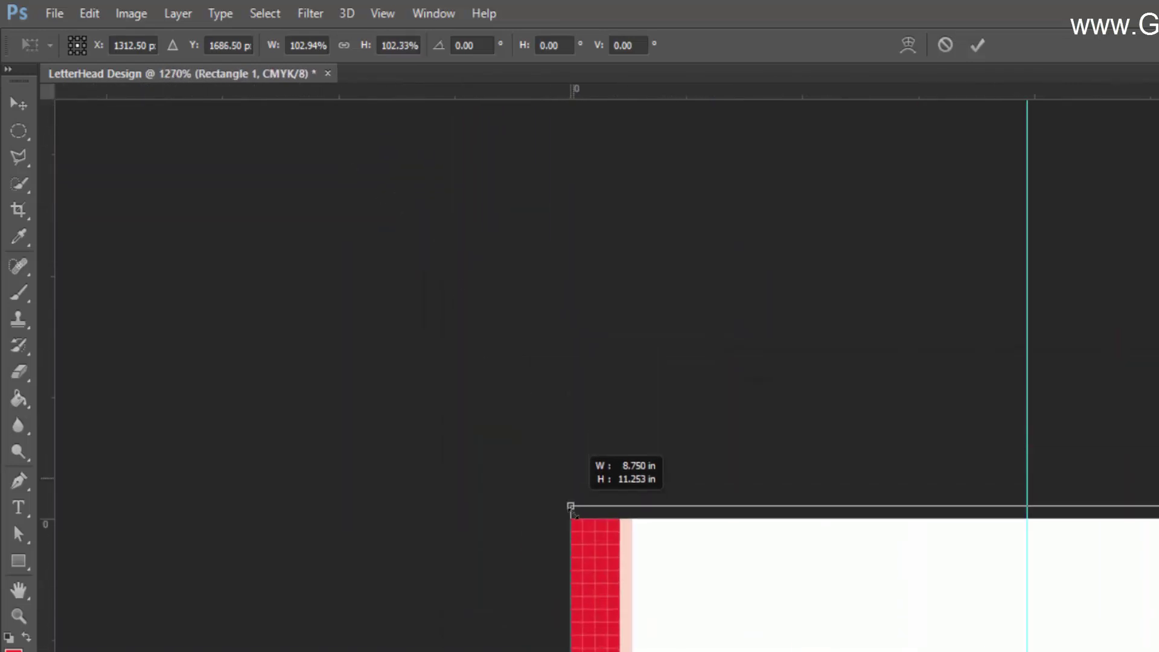
left_click_drag(570, 388, 571, 518)
scroll(676, 492, "down", 4)
scroll(695, 477, "down", 2)
scroll(699, 467, "down", 4)
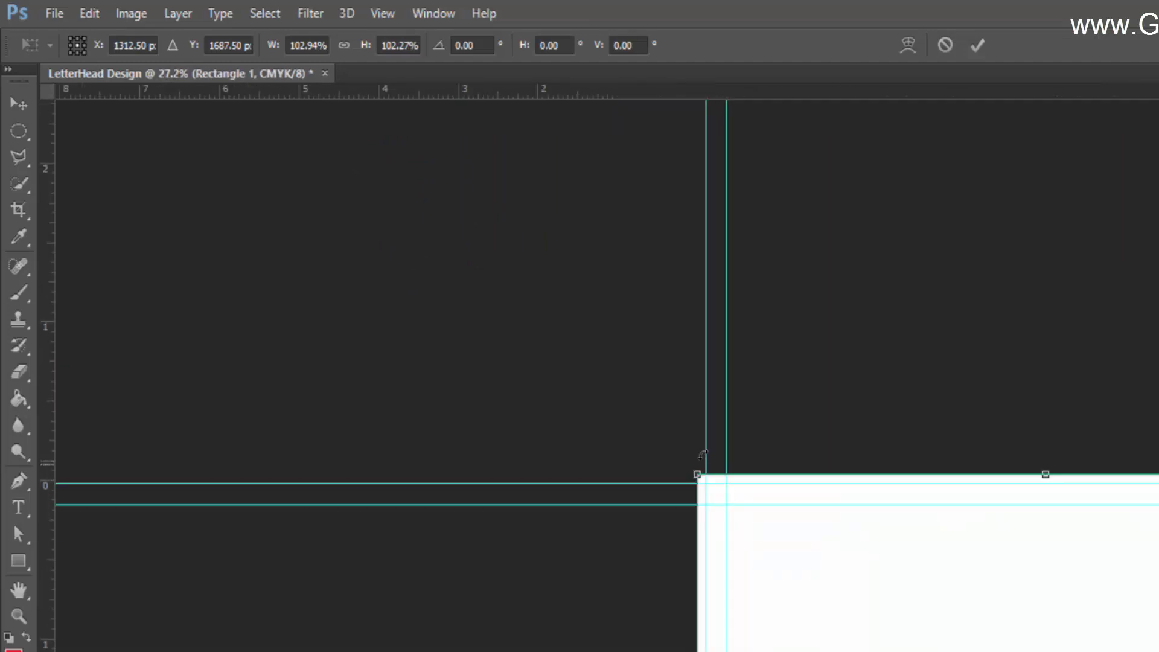
scroll(700, 462, "down", 2)
scroll(737, 327, "up", 1)
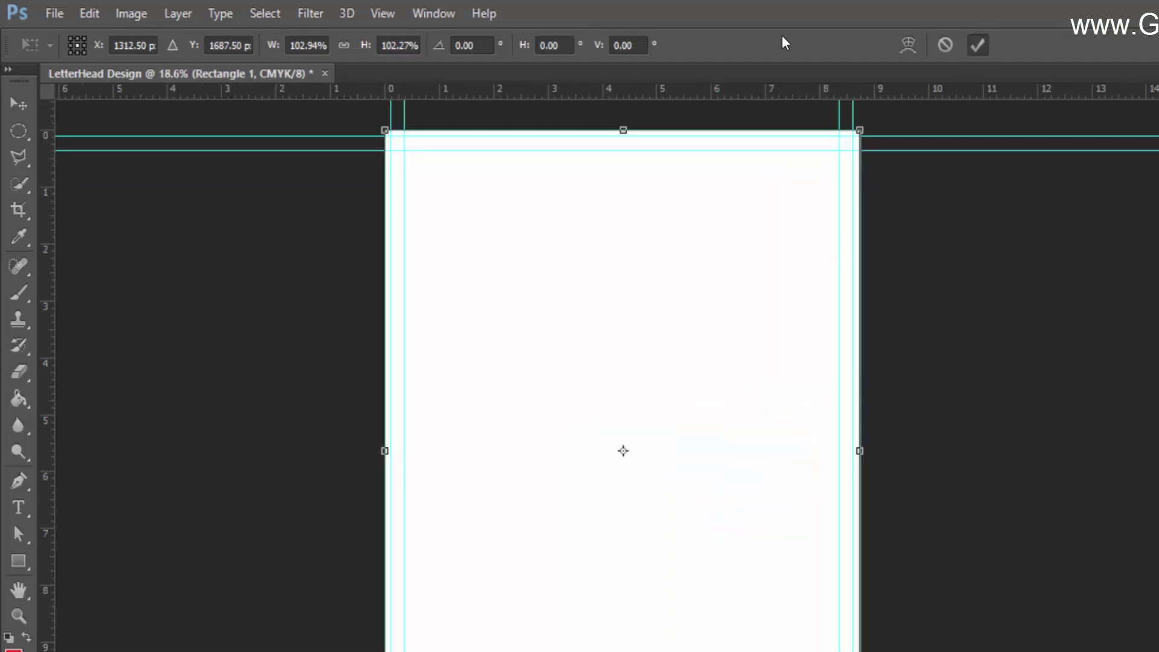
left_click(978, 45)
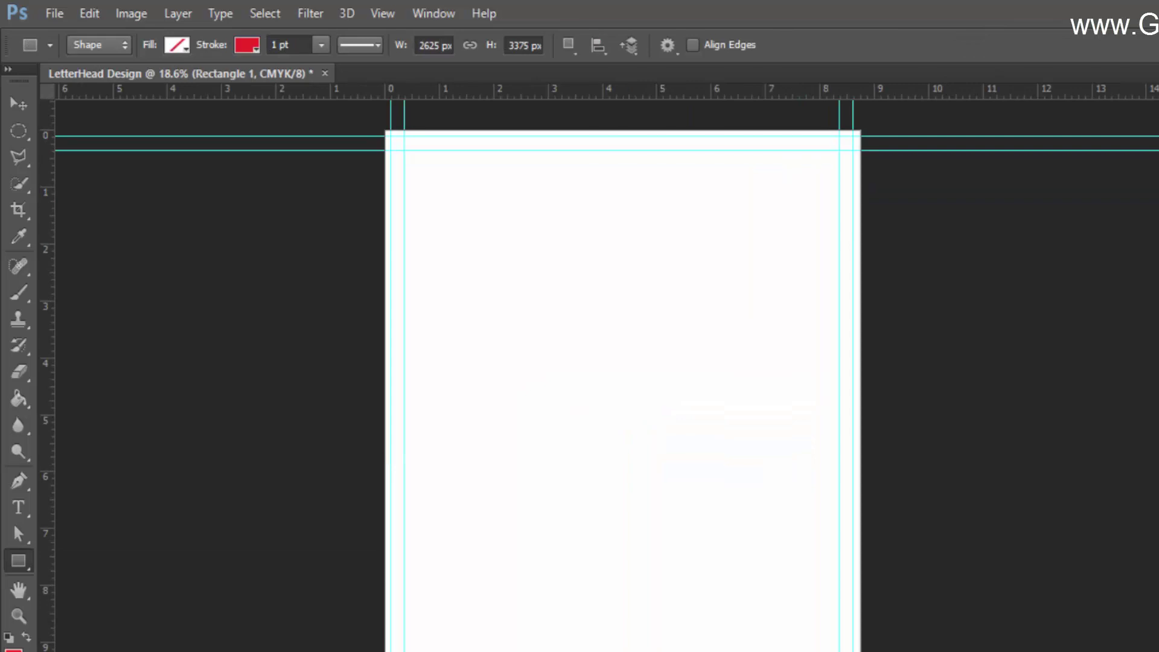
Step: Give Rectangle 1 a white fill sampled from the page and set its stroke to none
double_click(1054, 391)
left_click(529, 283)
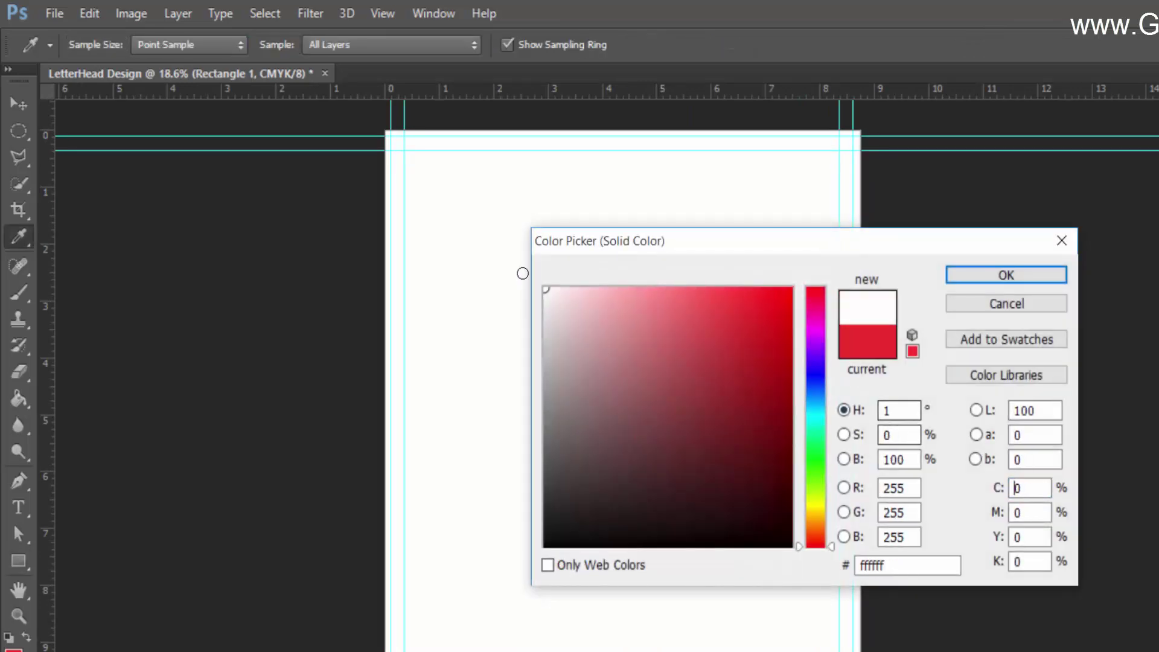
left_click(966, 275)
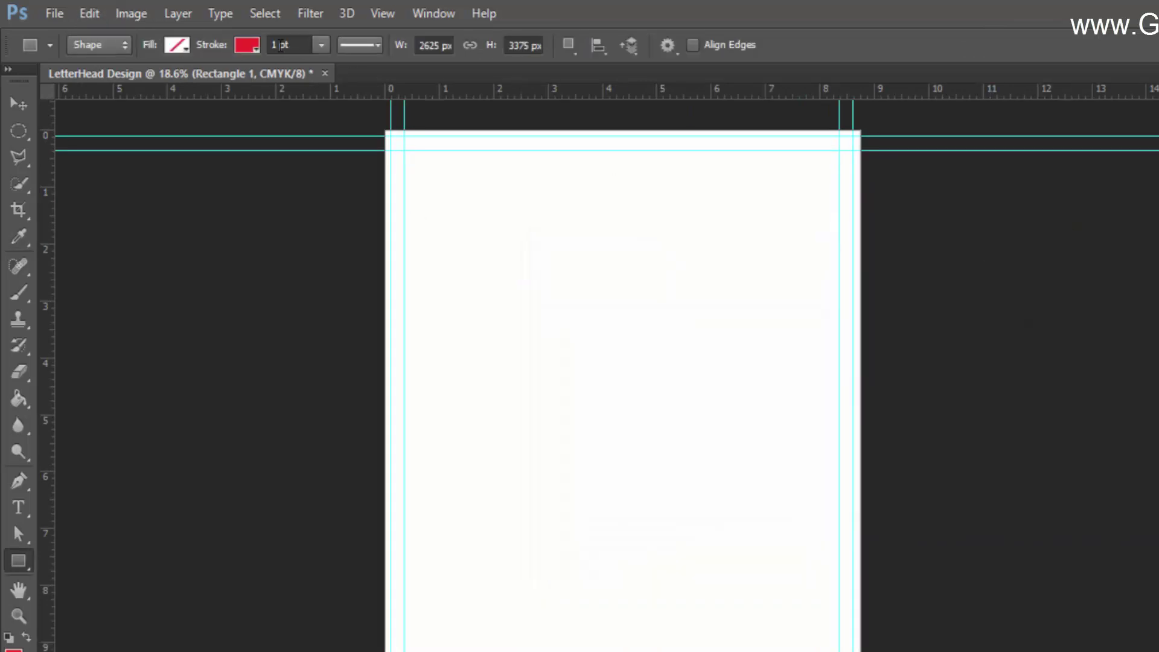
left_click(182, 45)
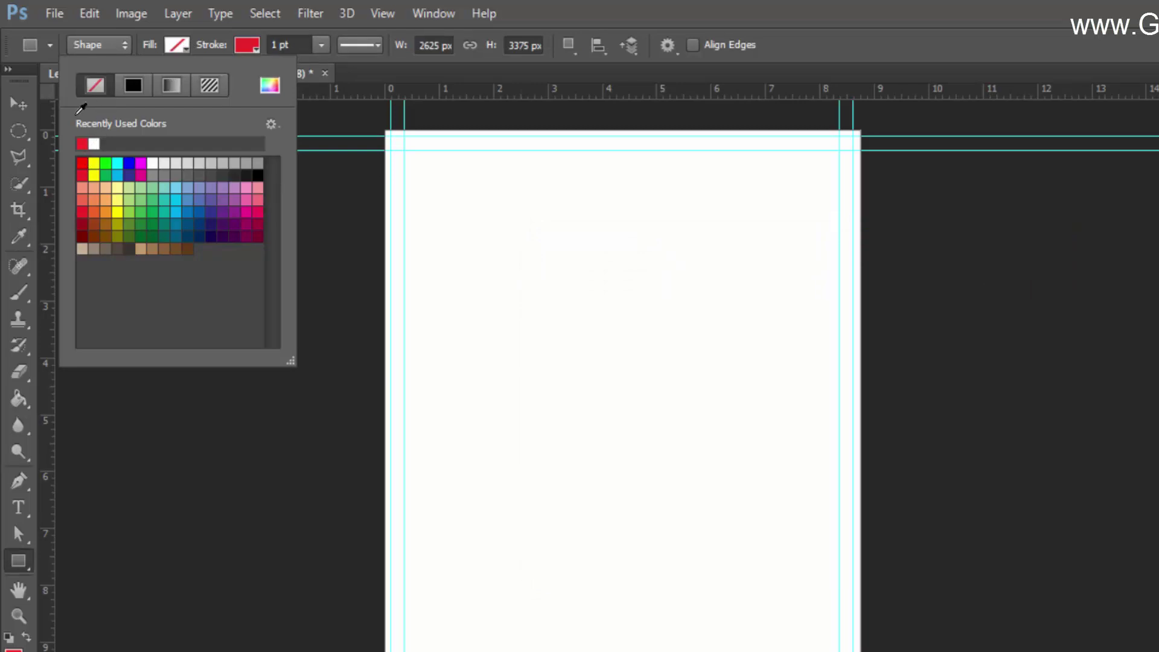
left_click(94, 144)
left_click(247, 44)
left_click(156, 88)
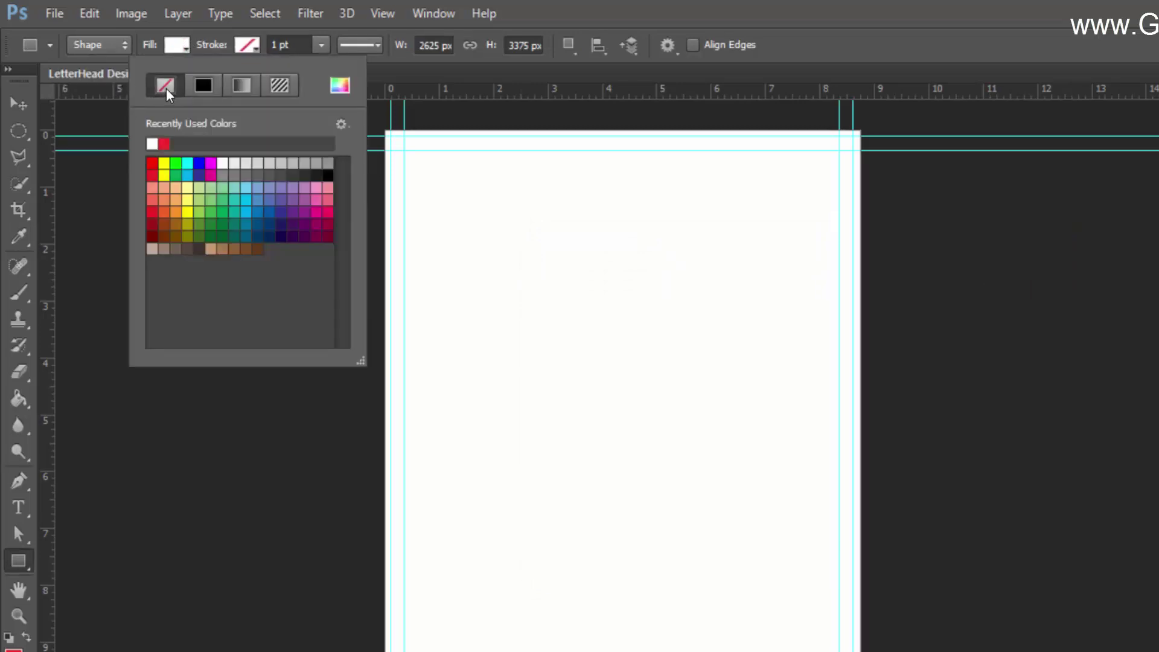
left_click(600, 16)
Step: Try deleting and grouping the rectangle, undoing both to keep the white rectangle layer
key("Delete")
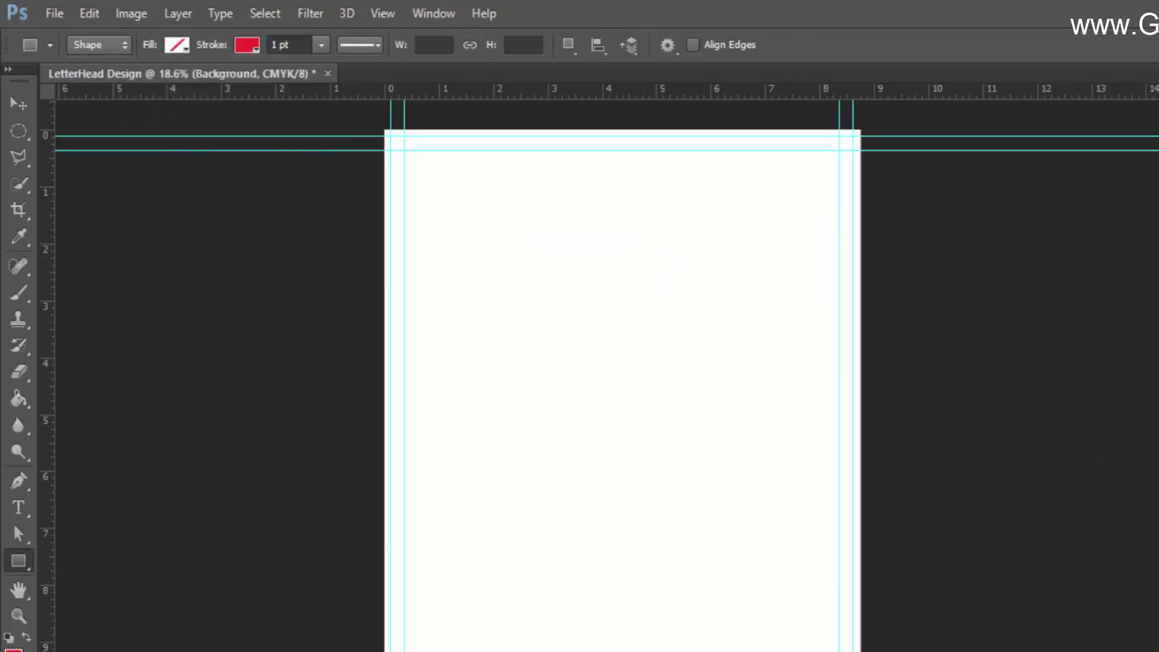
key("ctrl+z")
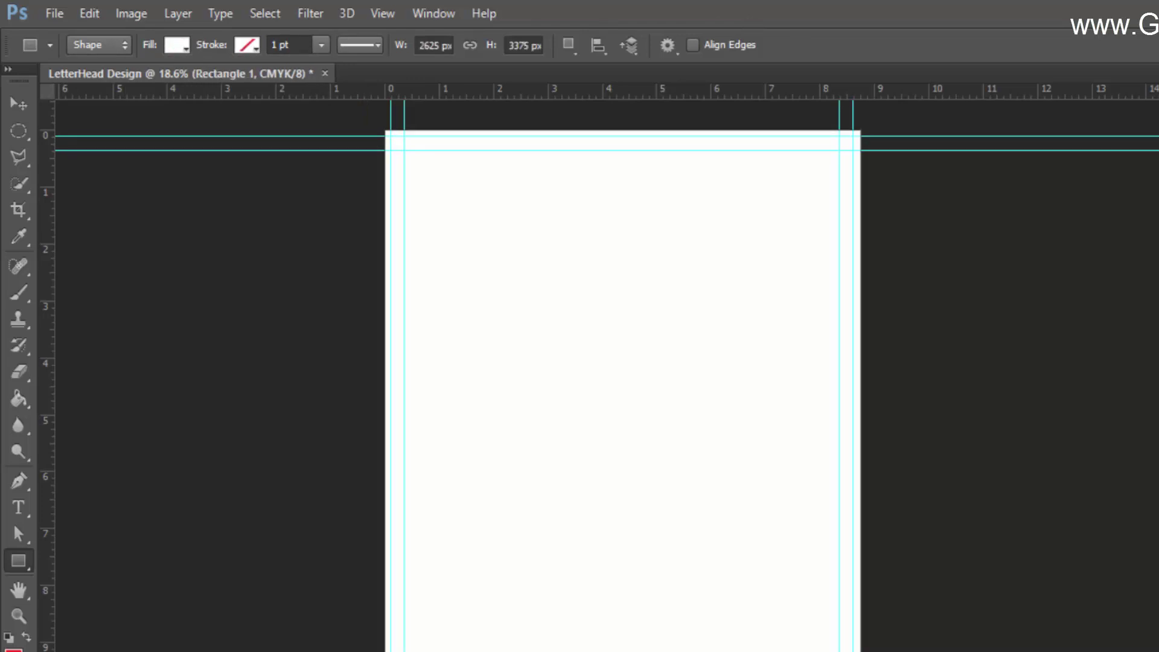
key("ctrl+g")
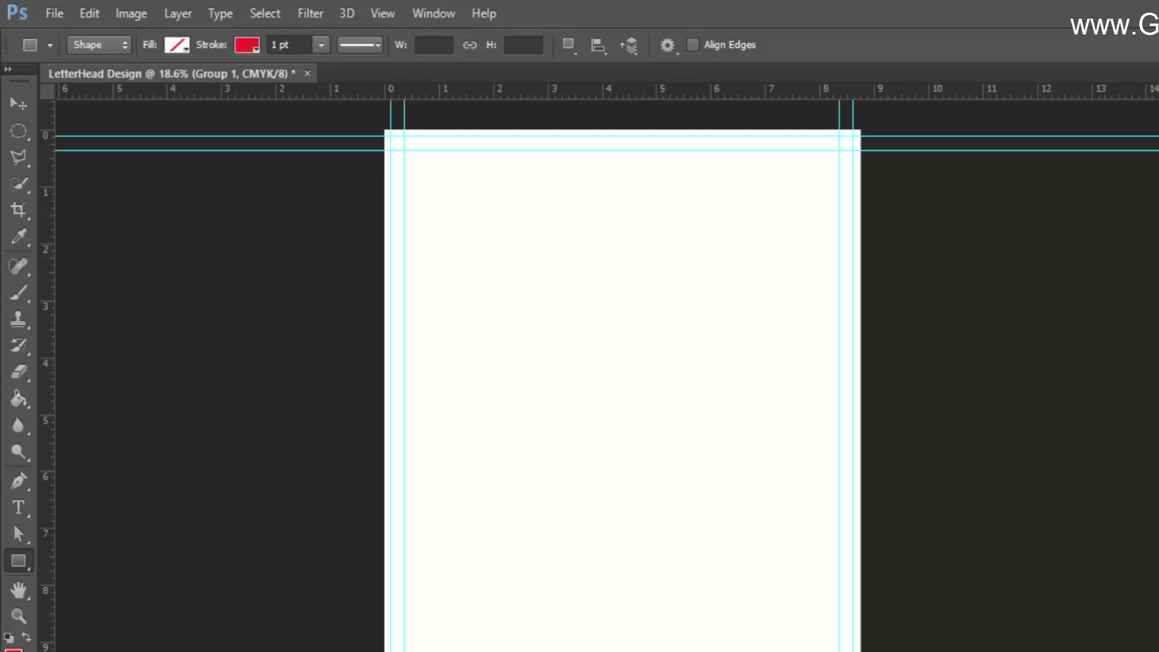
key("alt+comma")
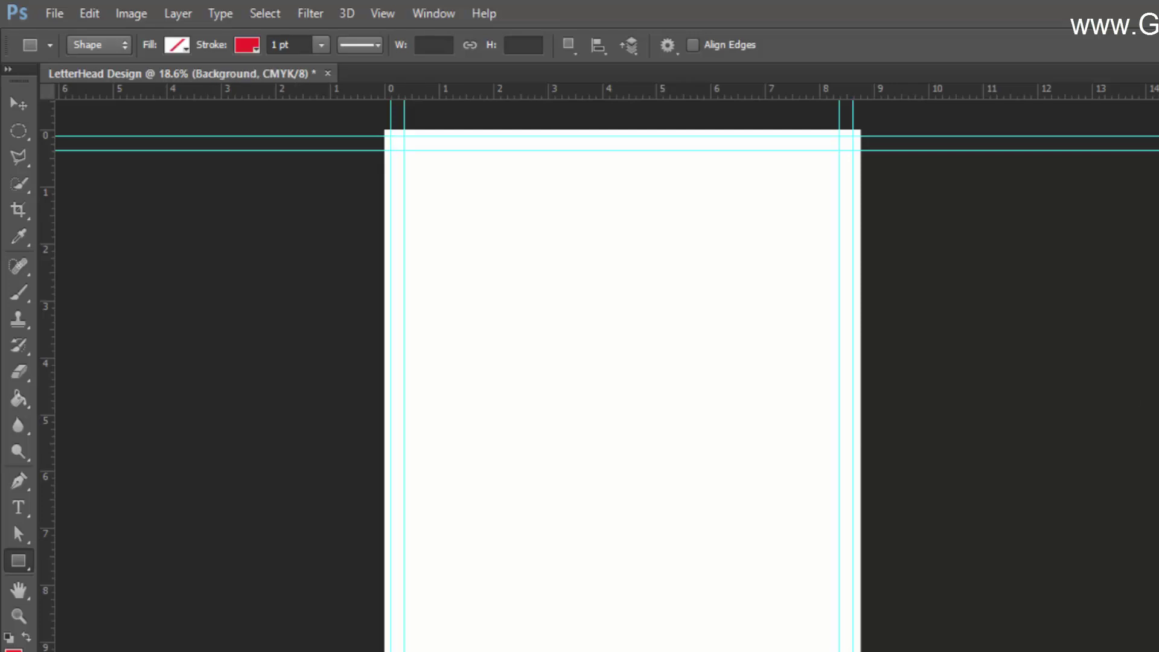
key("ctrl+z")
scroll(701, 286, "down", 1)
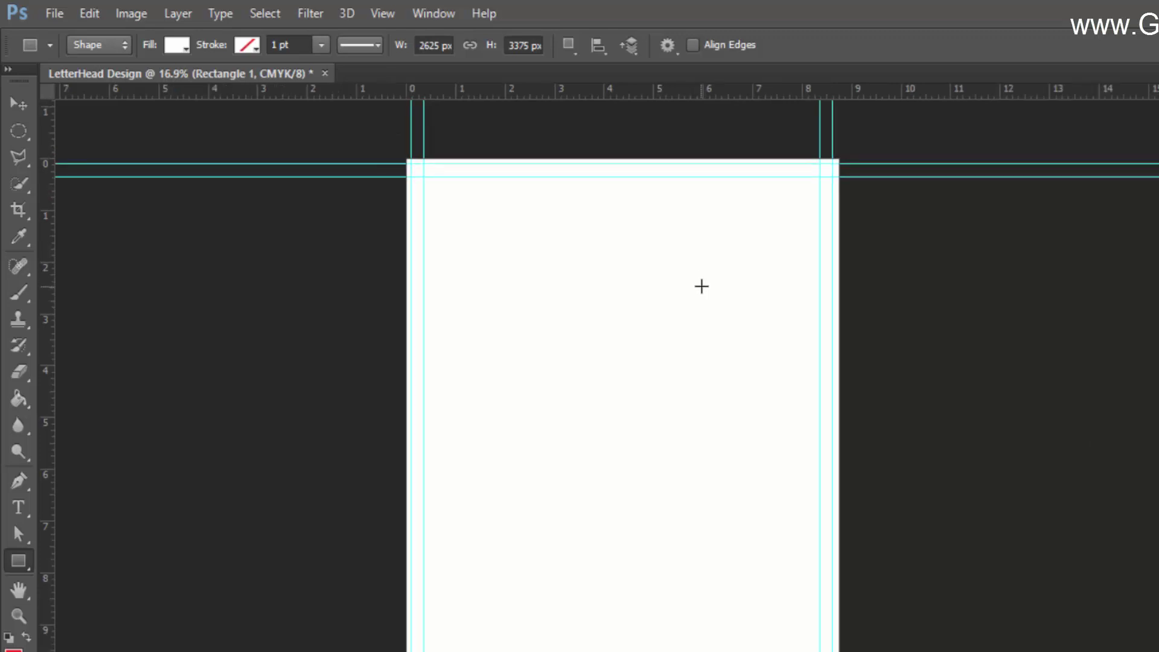
Step: Duplicate the white rectangle into Rectangle 1 copy and reselect that layer with the Rectangle tool
key("v")
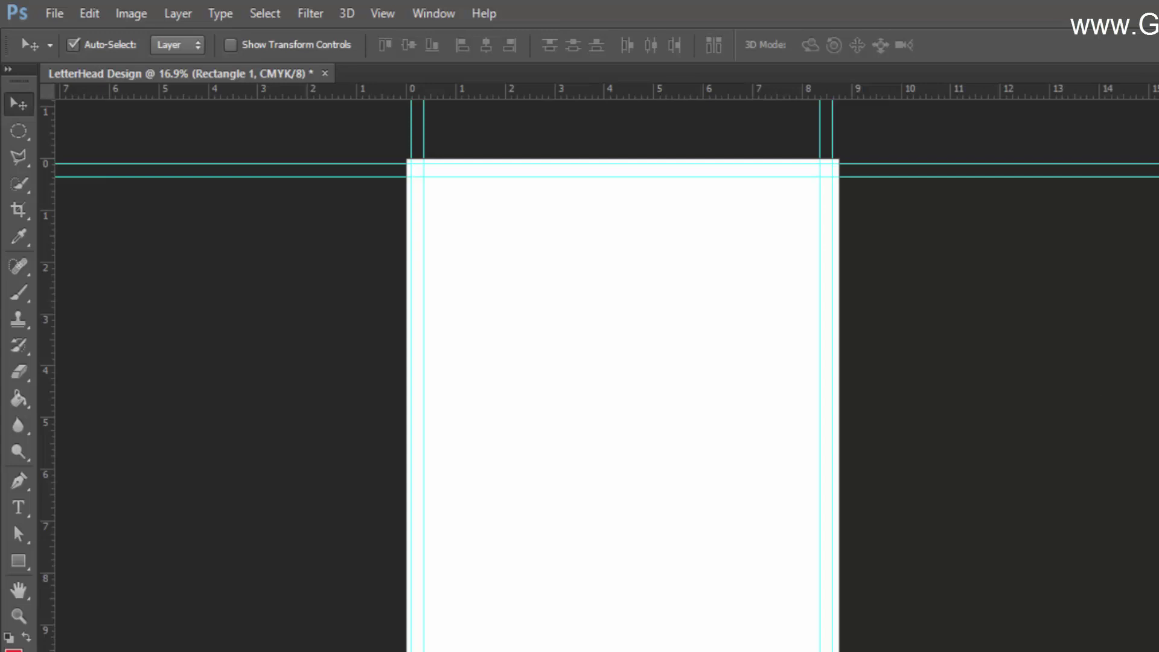
key("ctrl+j")
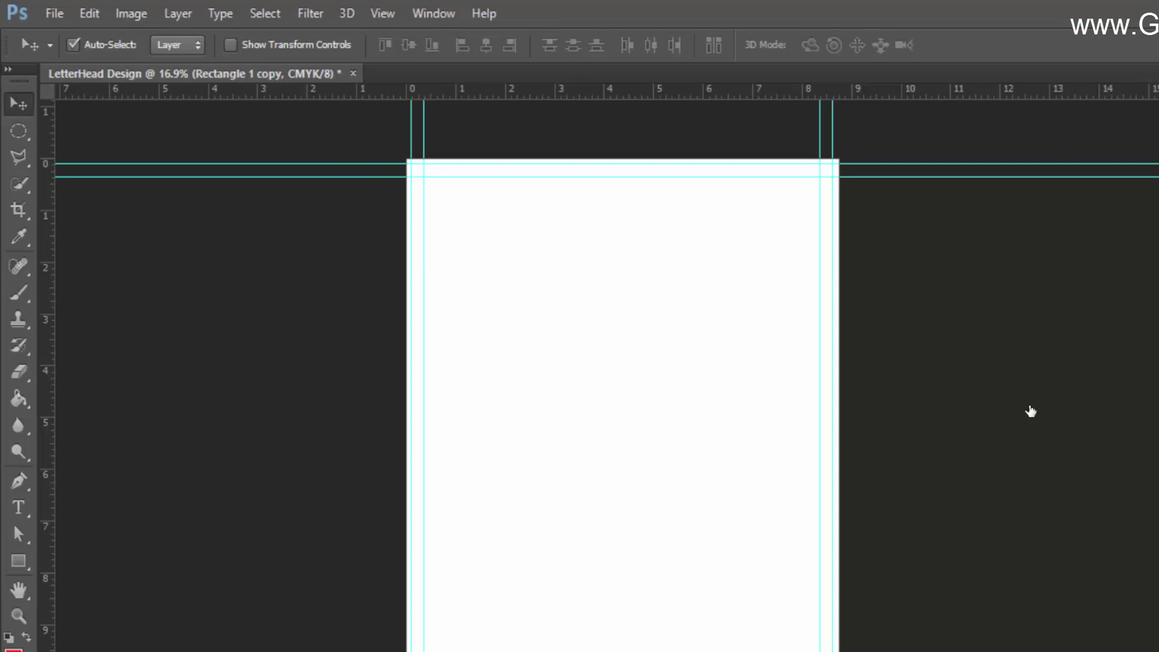
key("ctrl+z")
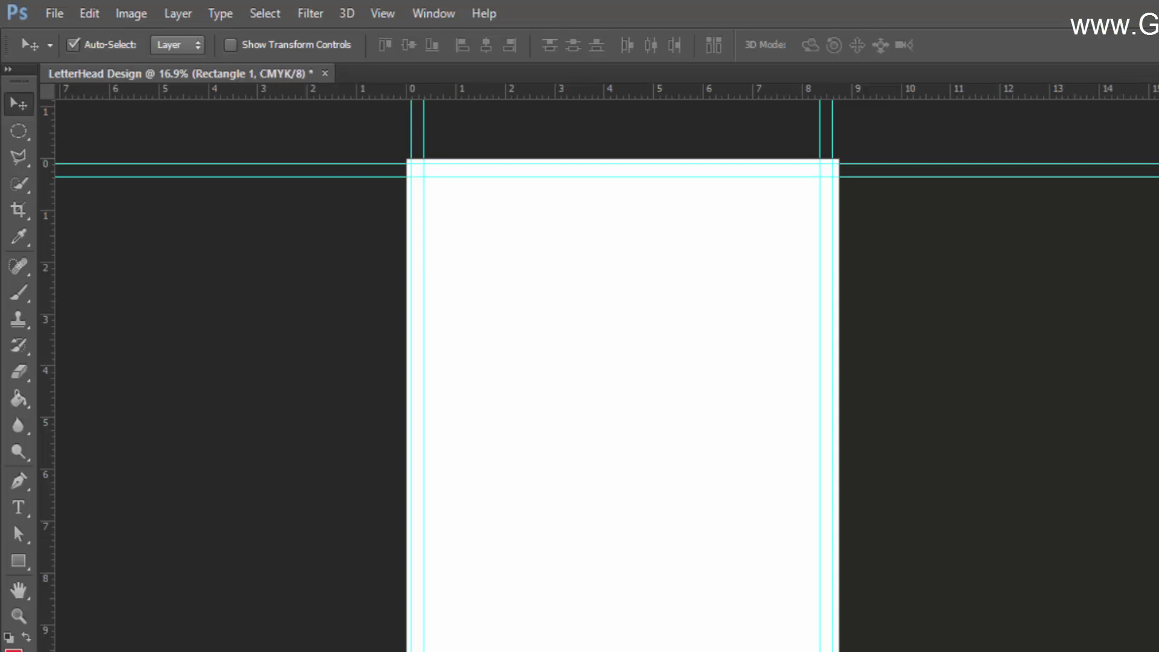
key("ctrl+alt+z")
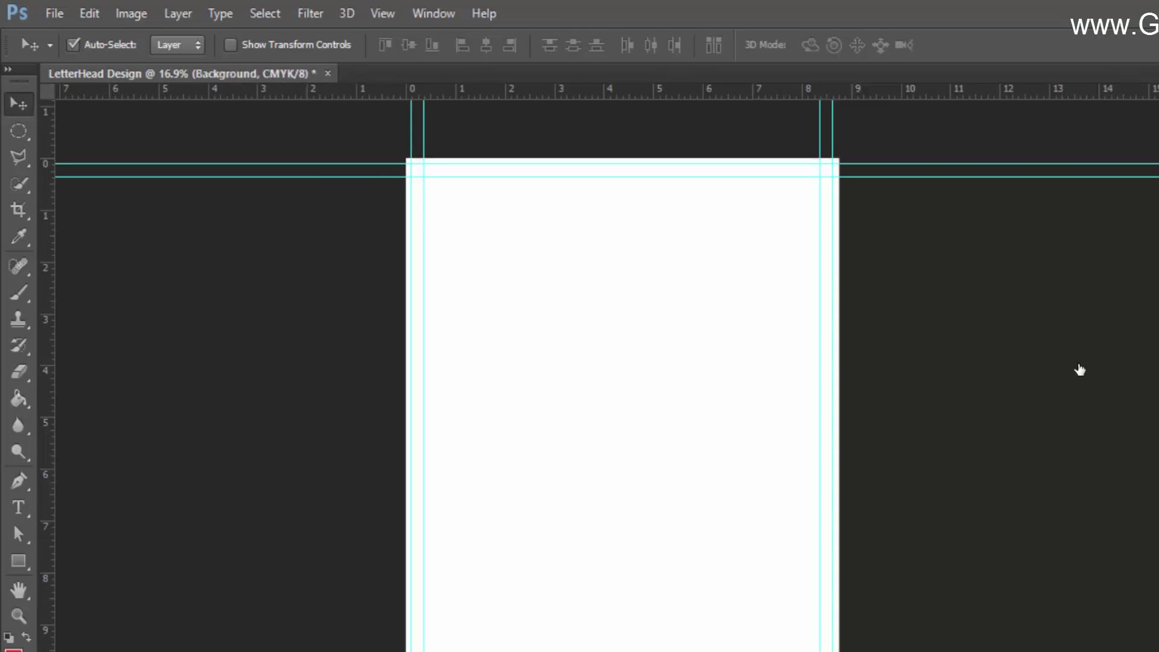
key("ctrl+shift+z")
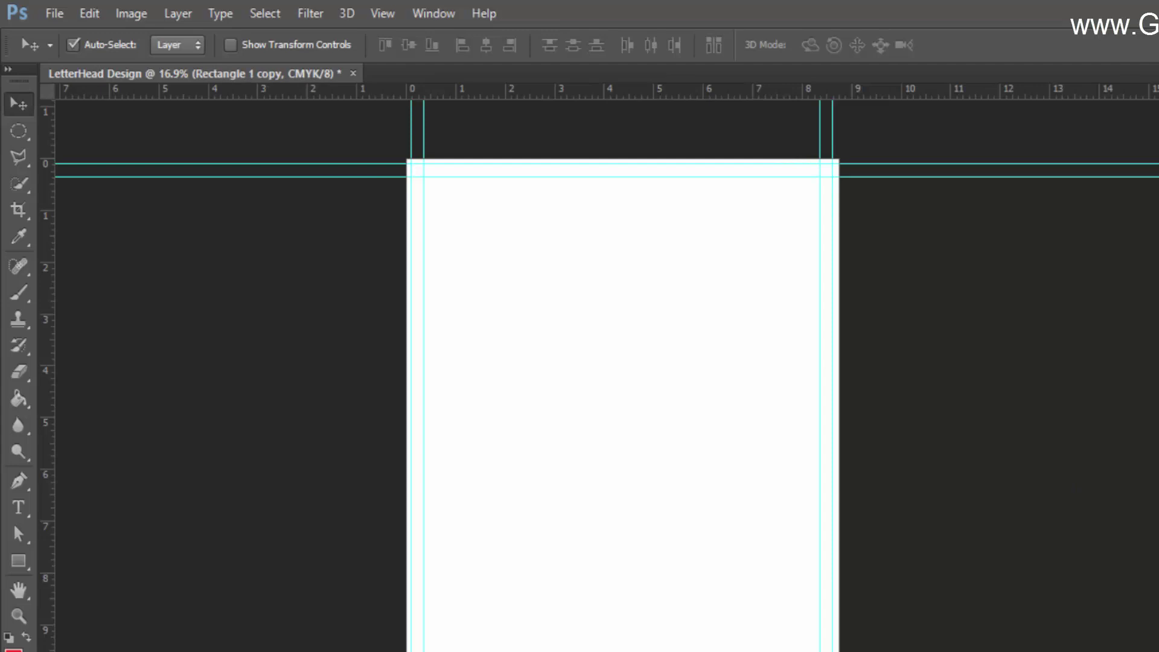
left_click(18, 561)
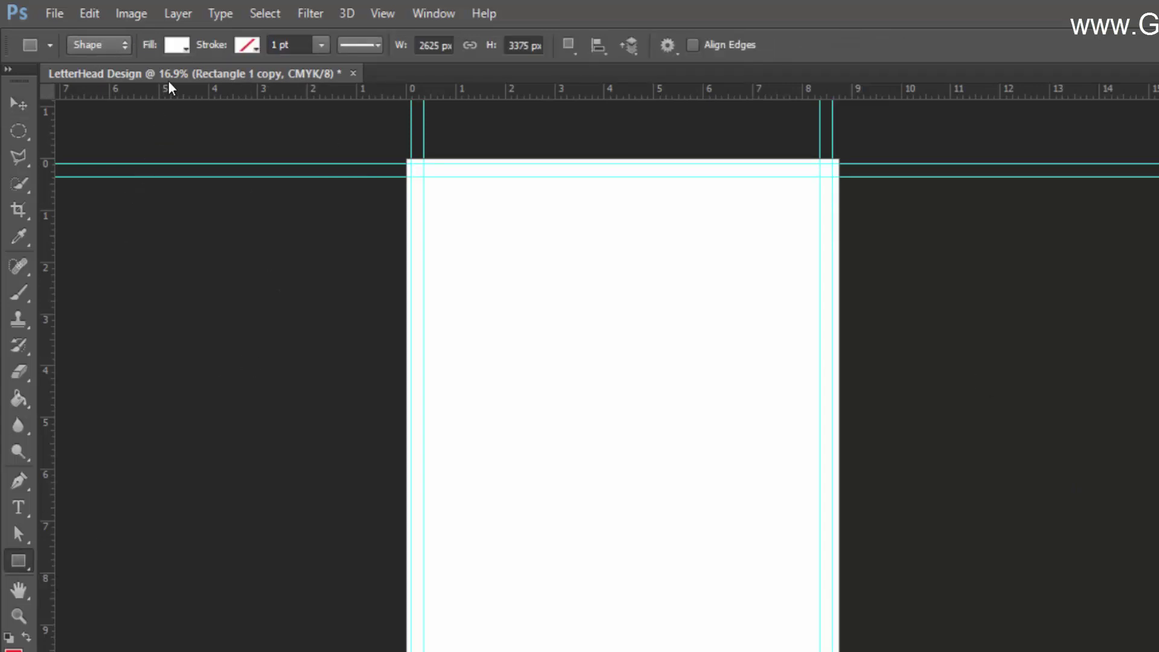
Step: Set Rectangle 1 copy to no fill with a 9 pt red stroke
left_click(177, 44)
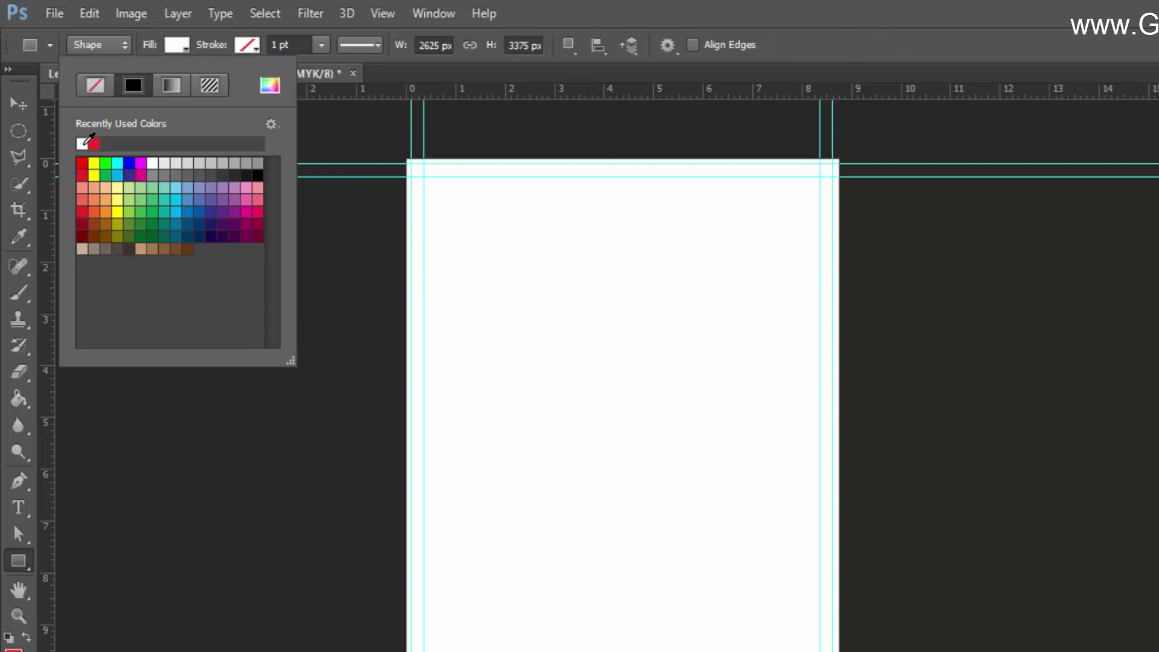
left_click(244, 46)
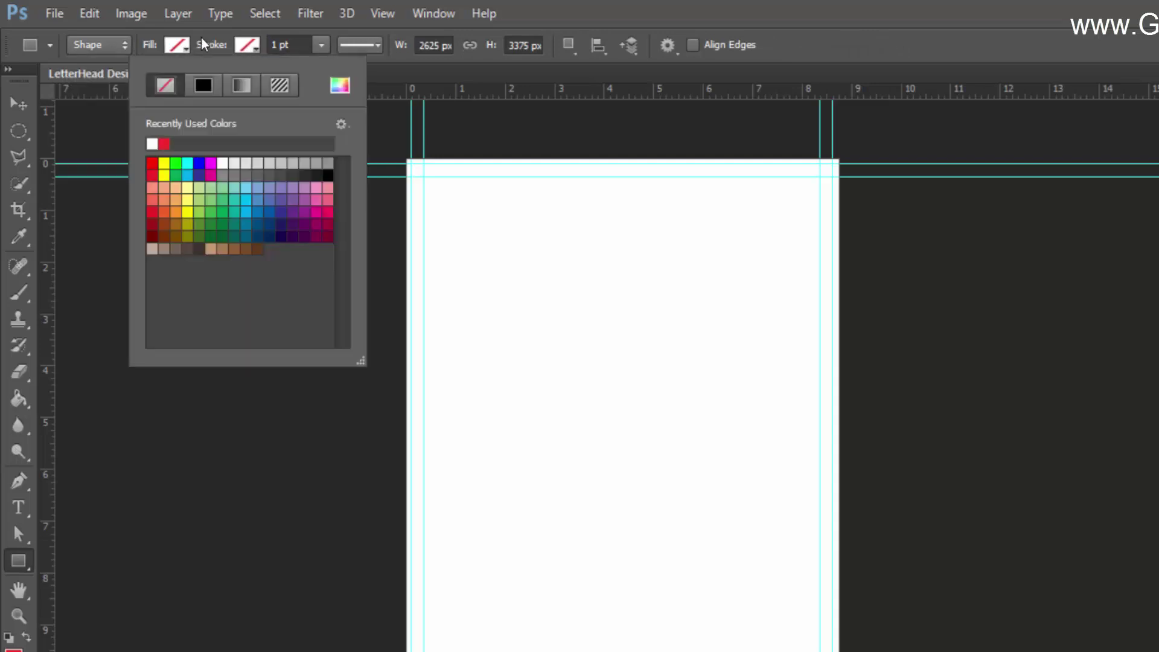
left_click(153, 163)
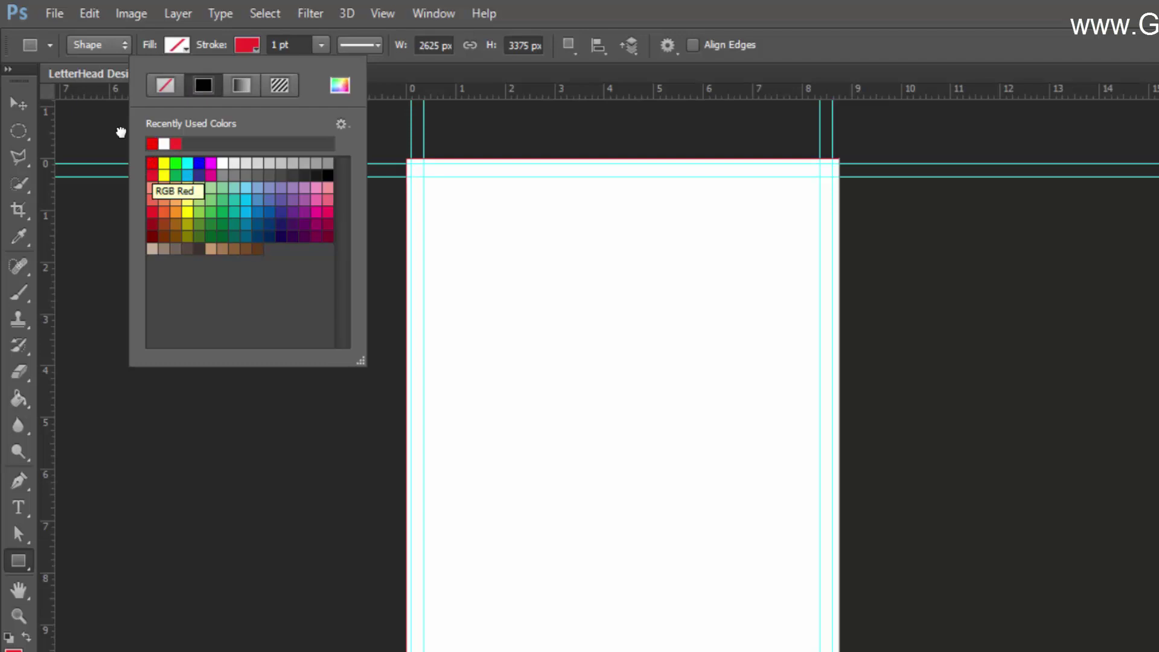
left_click(284, 45)
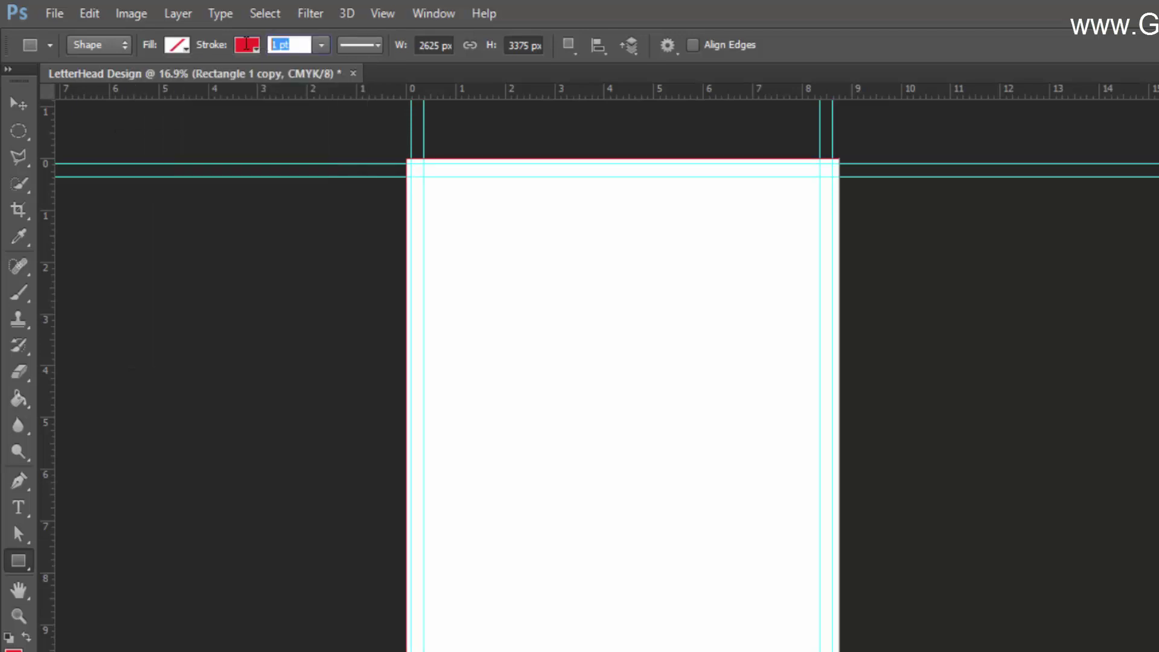
type("9")
key("Return")
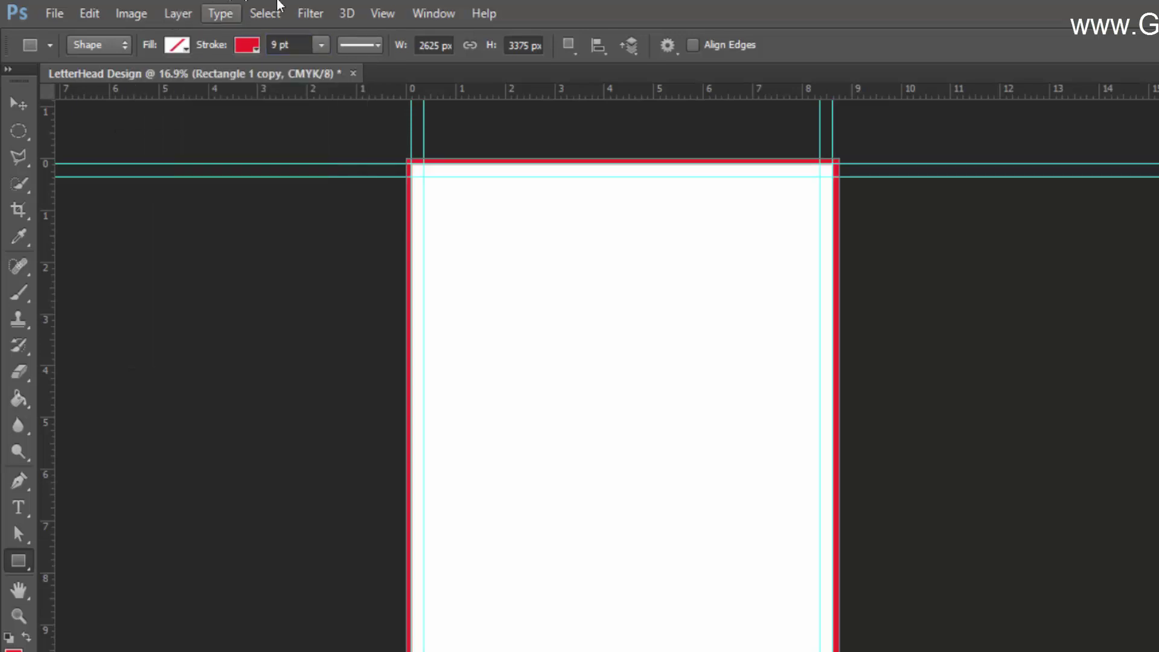
key("v")
scroll(966, 175, "up", 1)
Step: Zoom and pan to inspect the red border at the top-right and bottom-left corners
scroll(906, 157, "up", 4)
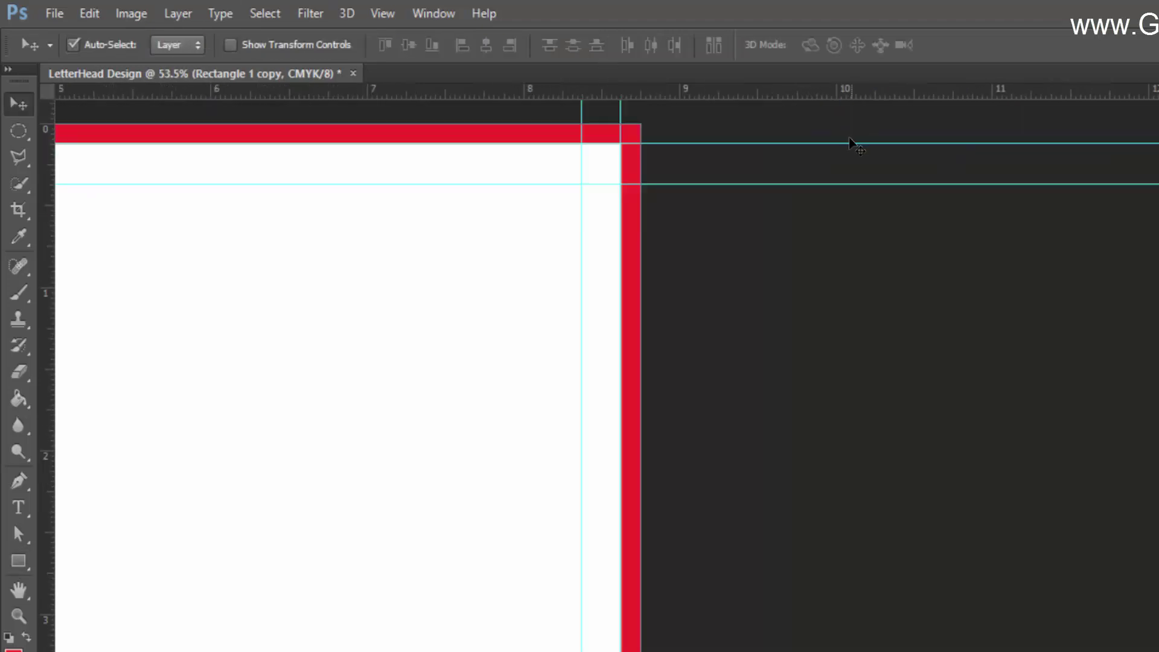
scroll(850, 144, "up", 2)
left_click_drag(370, 186, 445, 236)
scroll(453, 230, "up", 1)
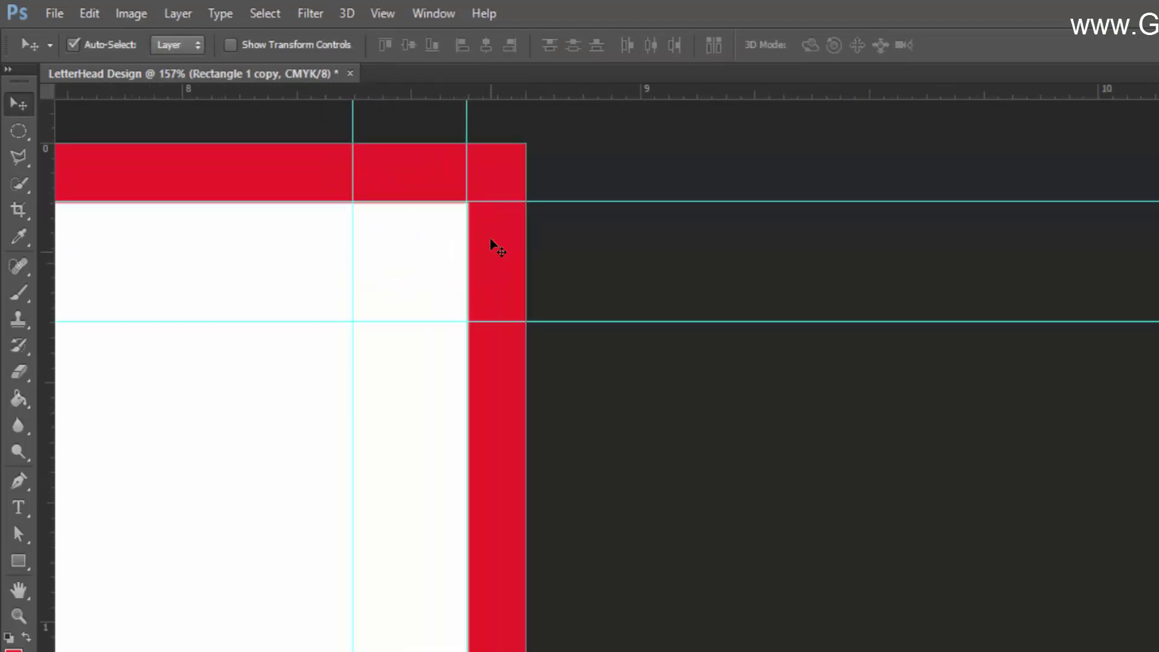
scroll(554, 465, "down", 4)
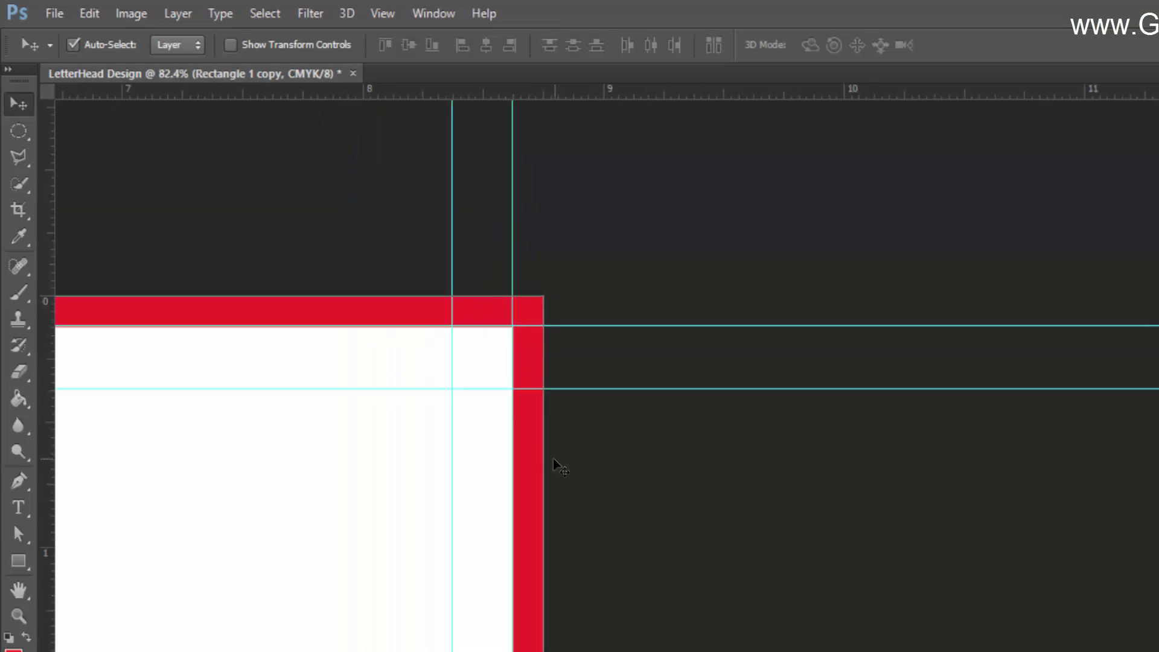
scroll(554, 466, "down", 2)
scroll(554, 465, "down", 3)
scroll(647, 401, "up", 2)
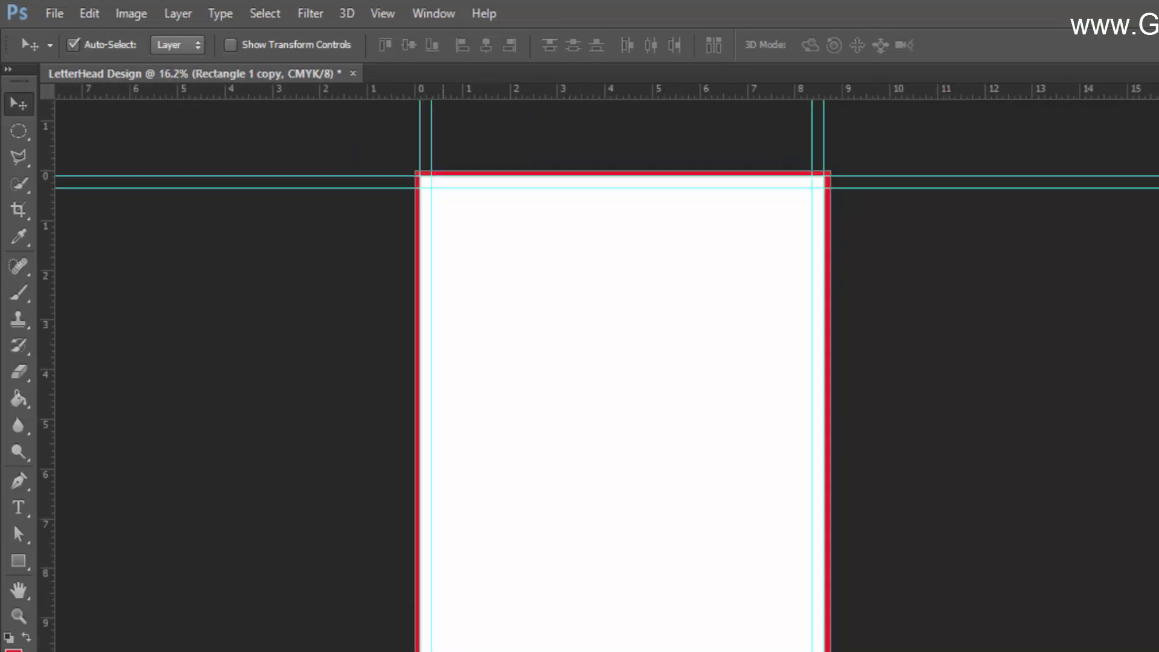
scroll(714, 362, "up", 2)
scroll(445, 626, "up", 1)
scroll(396, 621, "up", 2)
scroll(400, 634, "up", 2)
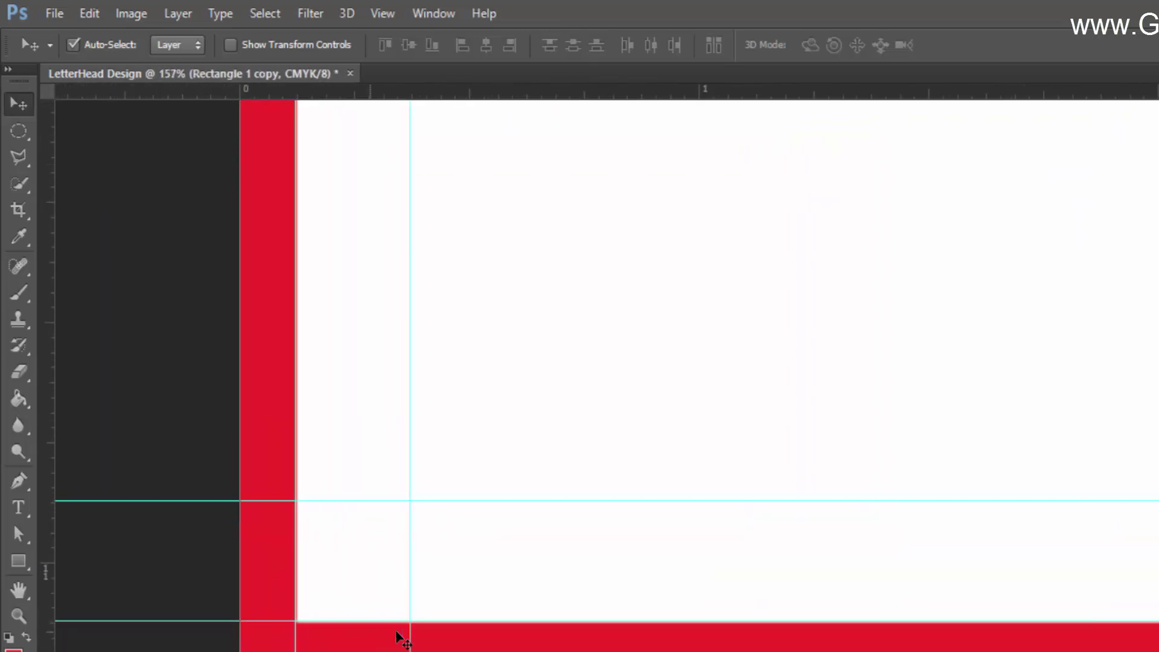
scroll(481, 640, "up", 1)
left_click_drag(481, 640, 477, 629)
left_click(18, 507)
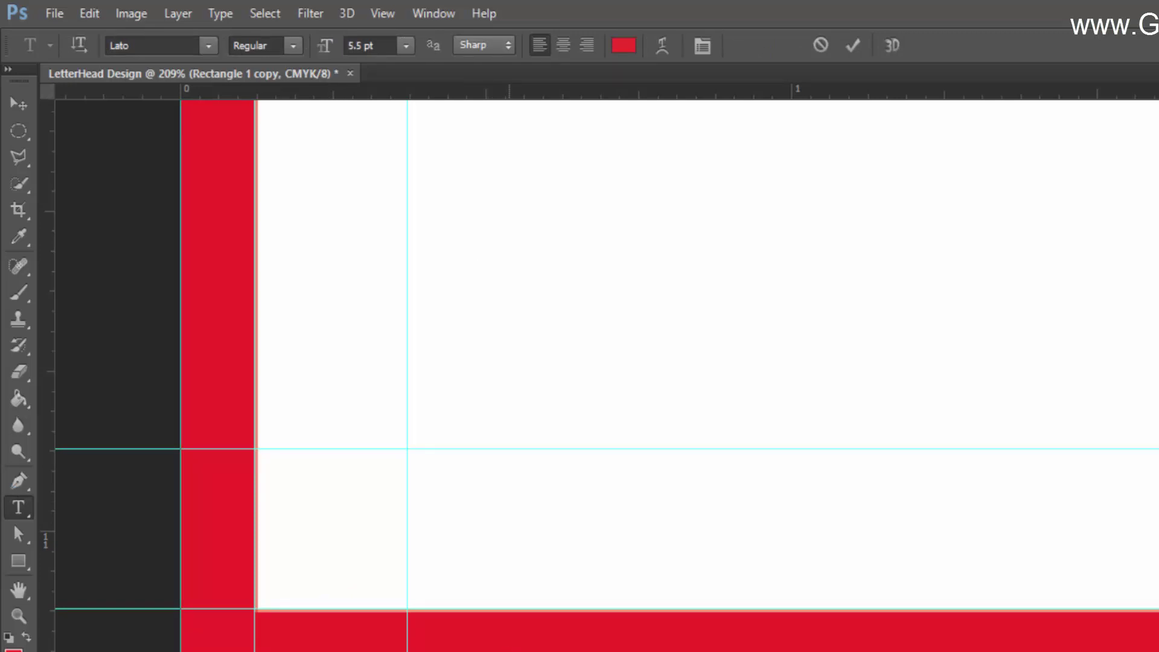
Step: Set the text colour to white (ffffff)
left_click(624, 45)
left_click(545, 289)
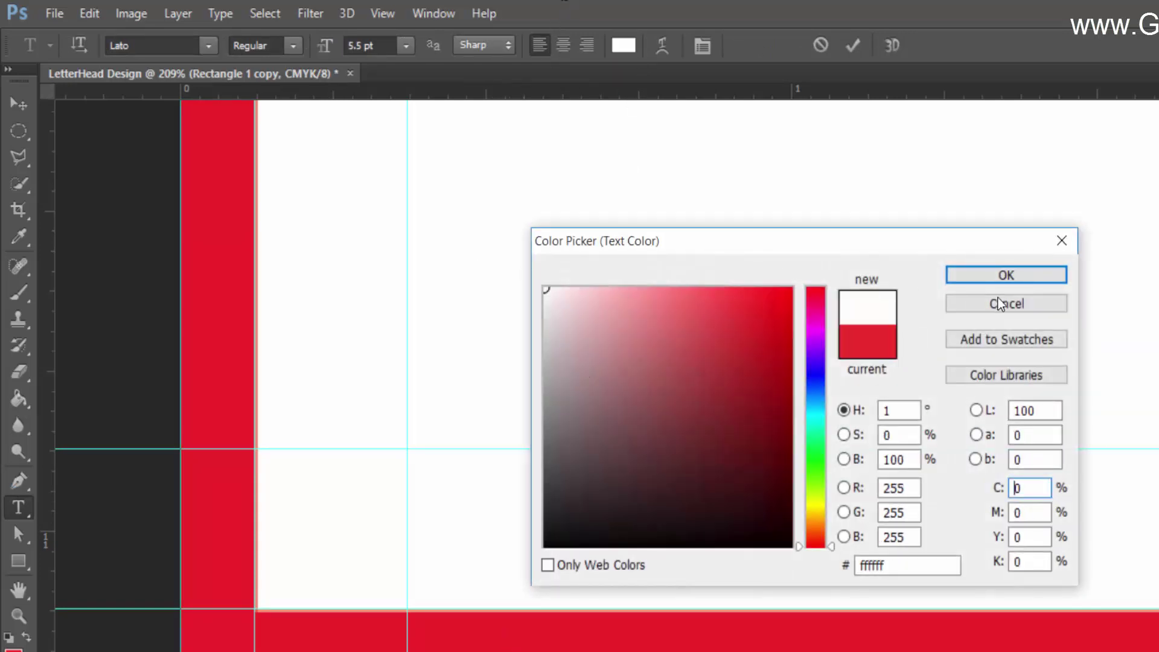
left_click(1006, 275)
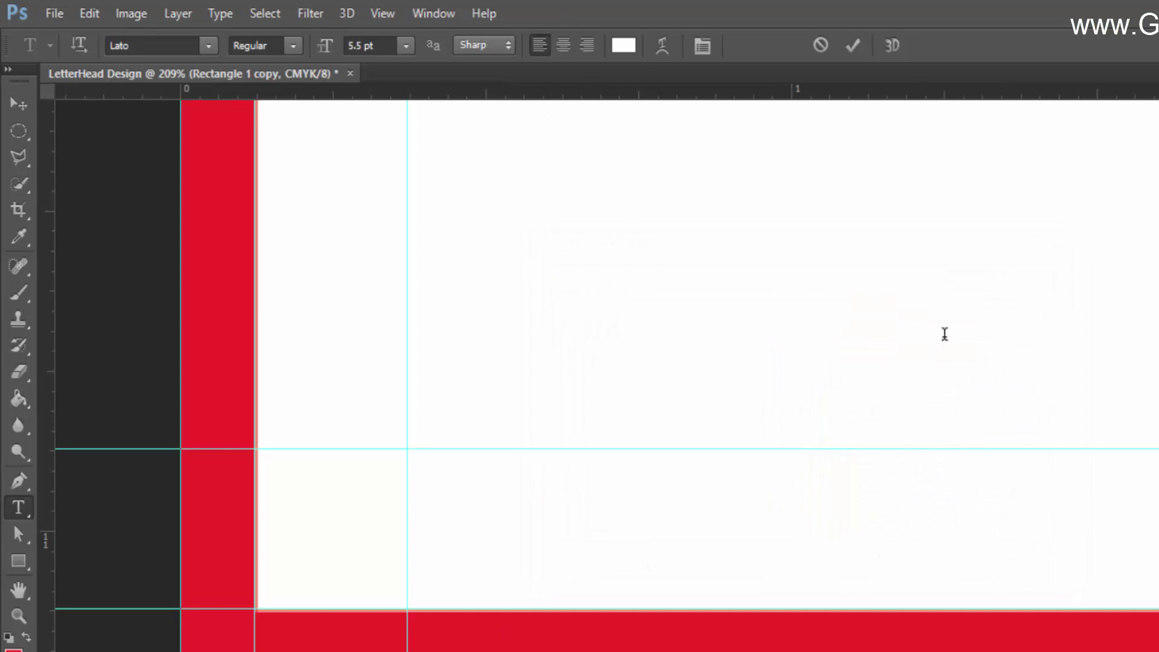
left_click(16, 104)
left_click(28, 512)
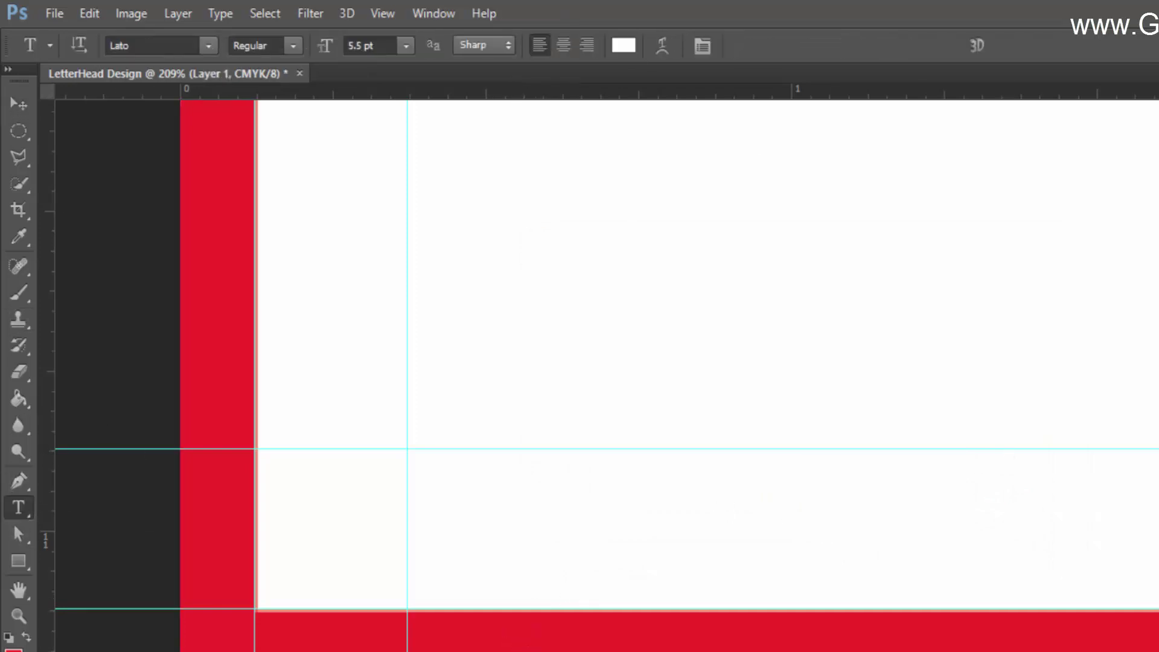
Step: Type 'Bleed' in the bottom red band and commit it
key("alt+bracketleft")
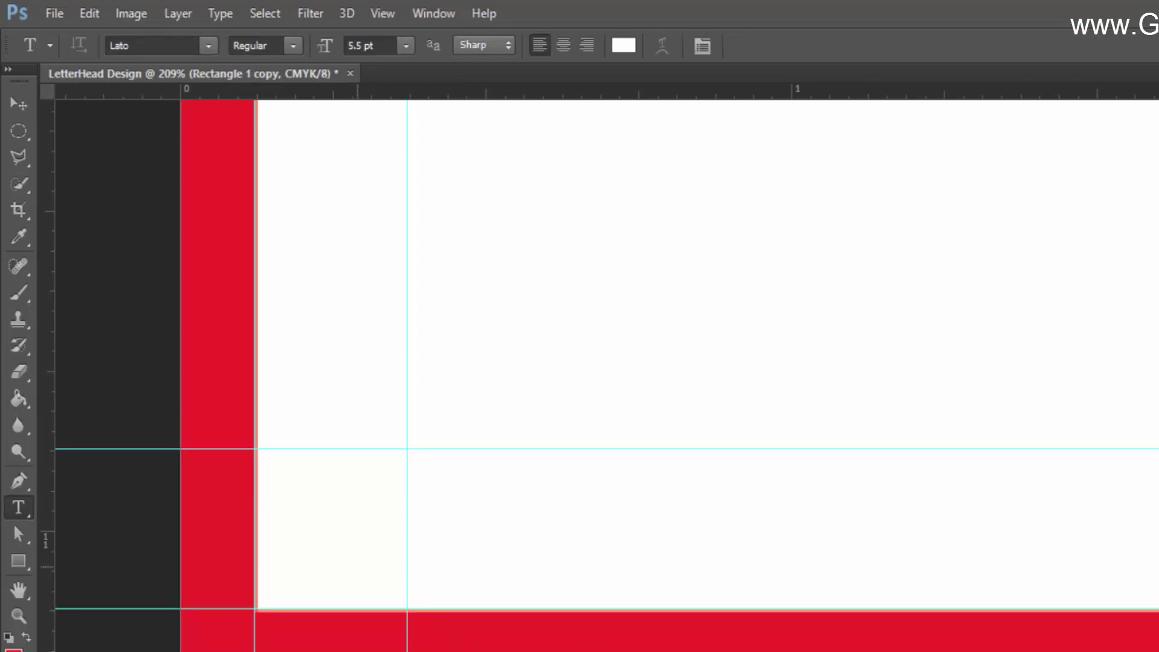
key("alt+bracketleft")
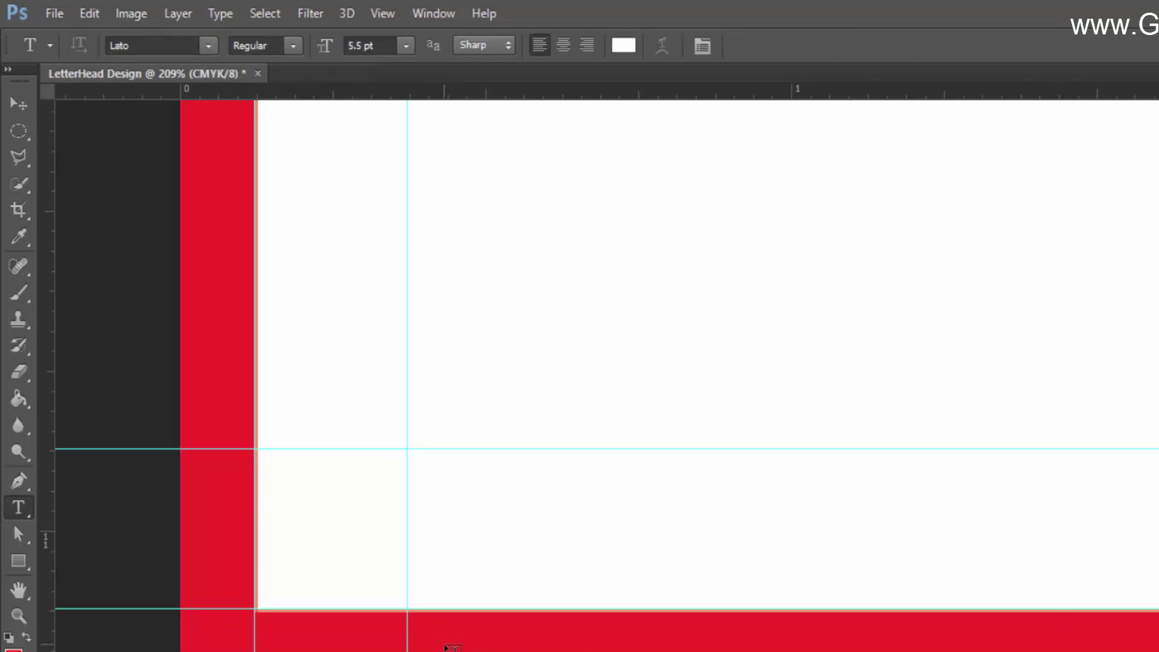
left_click(444, 646)
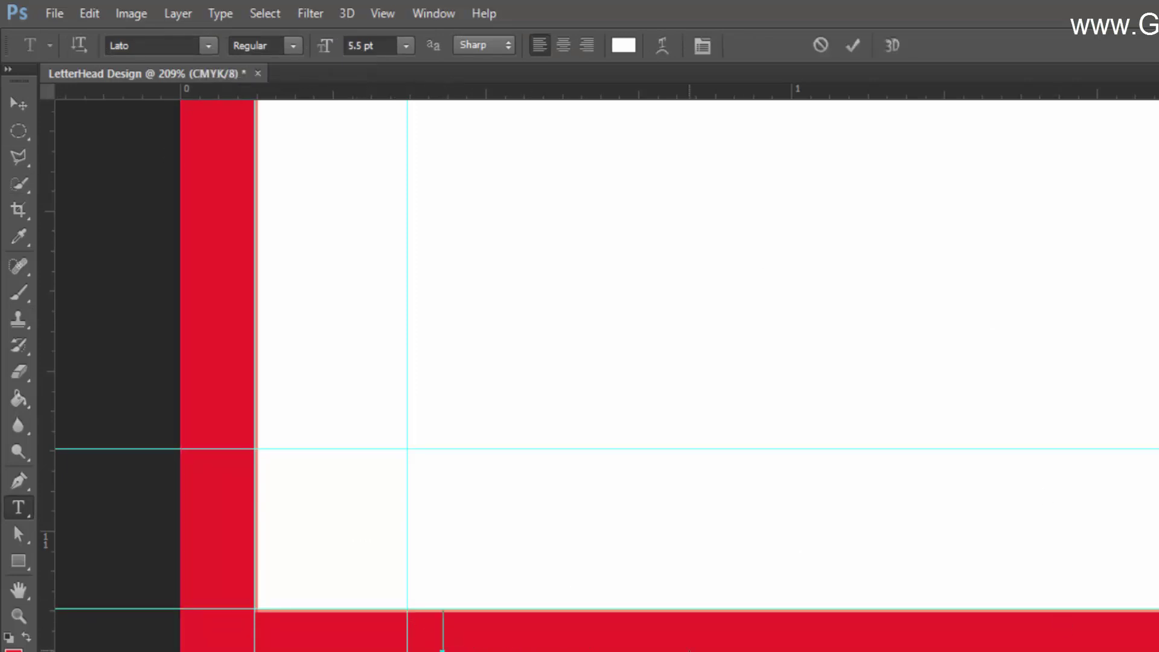
type("Bleed")
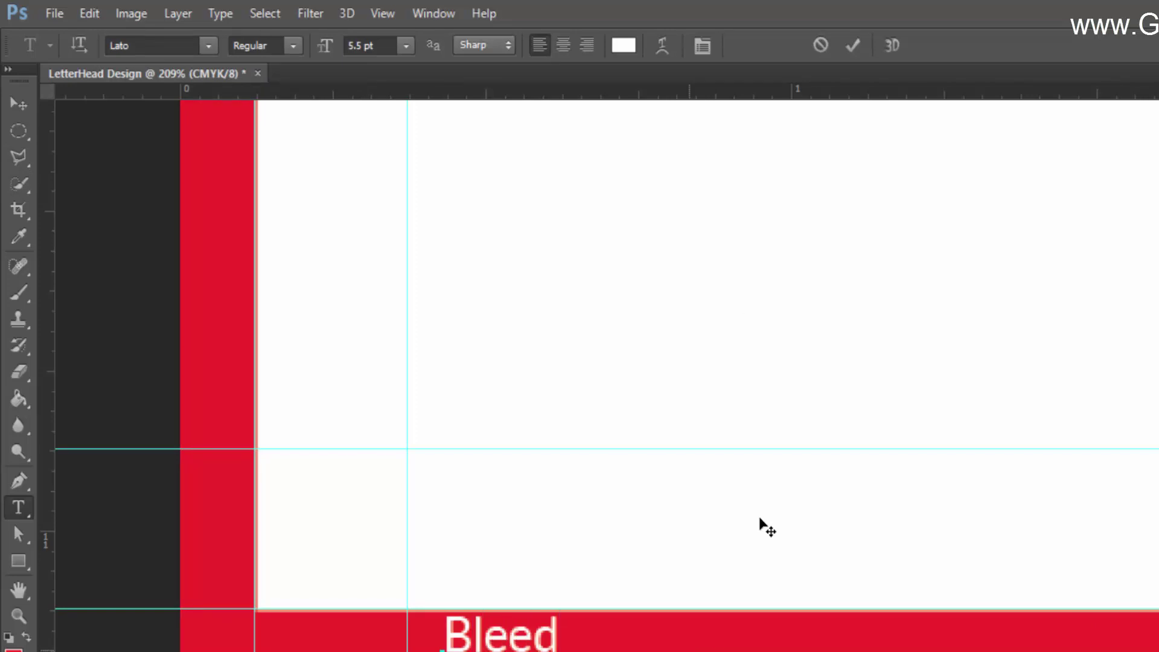
left_click(853, 45)
Step: Move the Bleed text slightly within the red band, then zoom out to the full page
key("v")
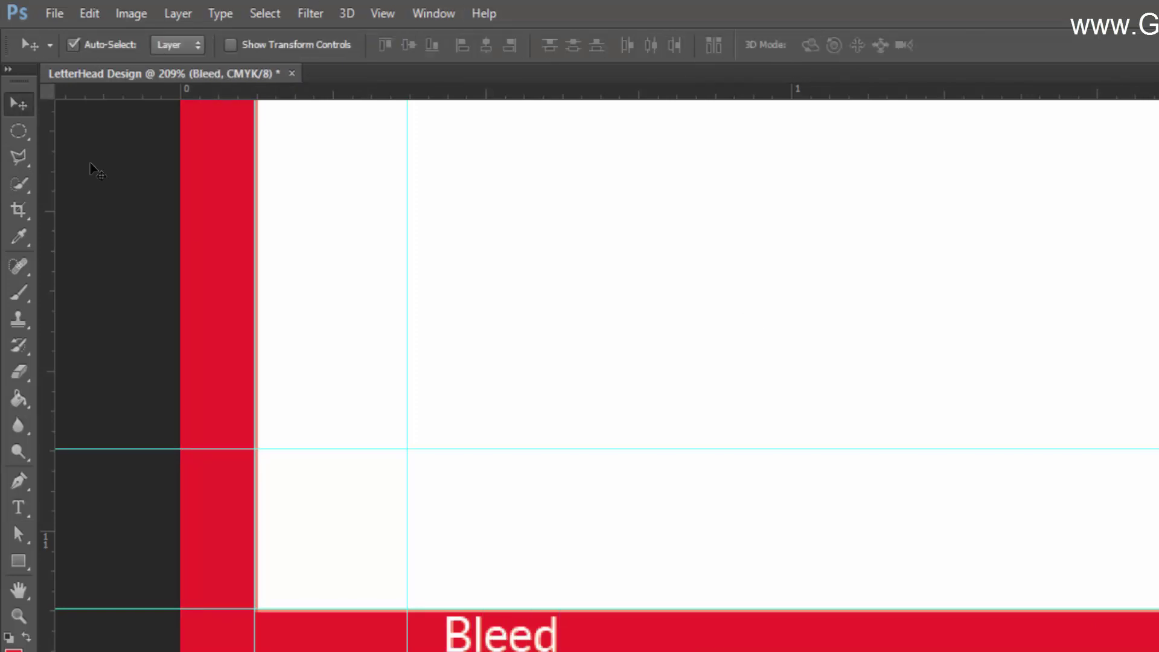
scroll(391, 585, "up", 2)
left_click_drag(423, 528, 420, 553)
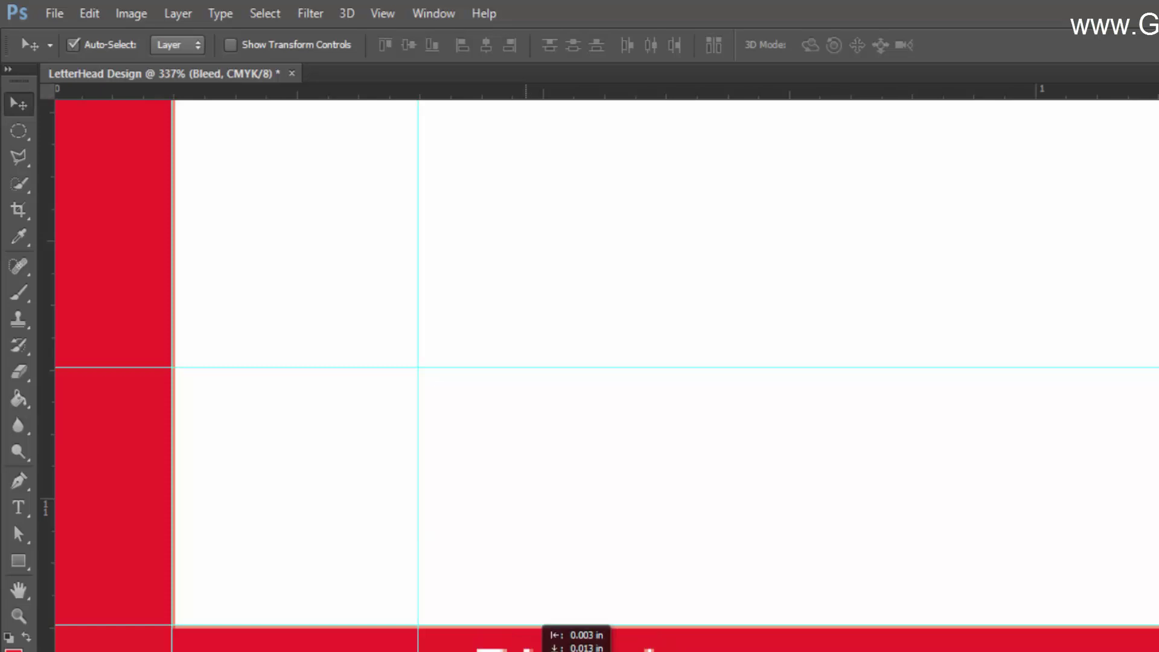
scroll(474, 256, "down", 3)
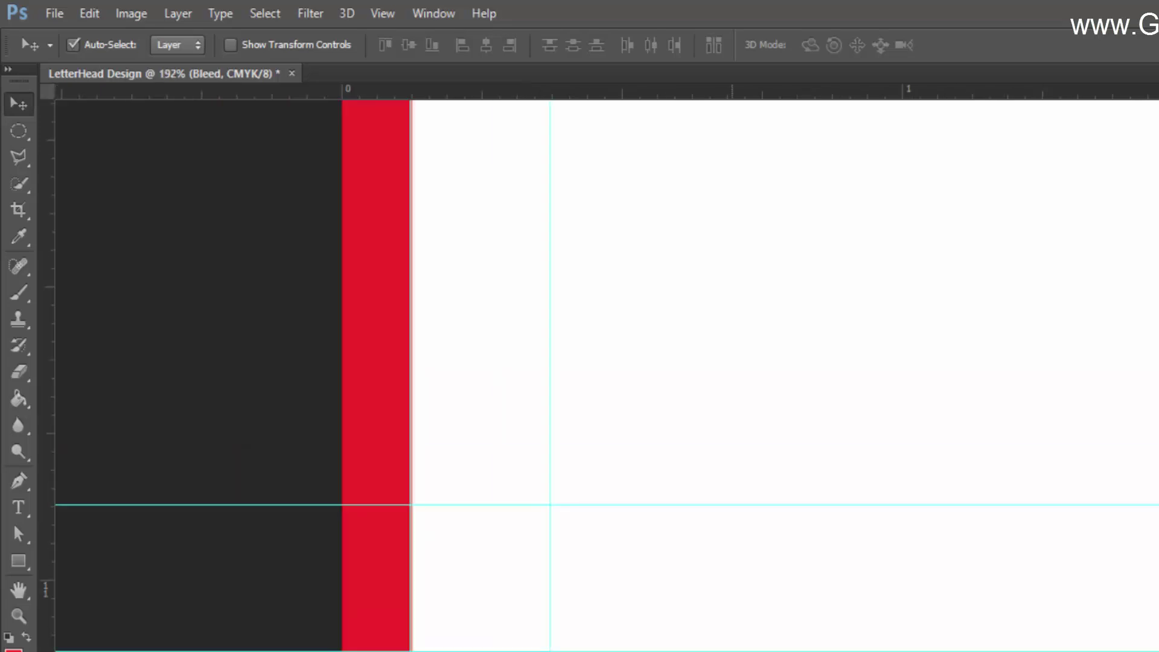
scroll(473, 257, "down", 3)
scroll(473, 256, "down", 2)
scroll(473, 257, "down", 3)
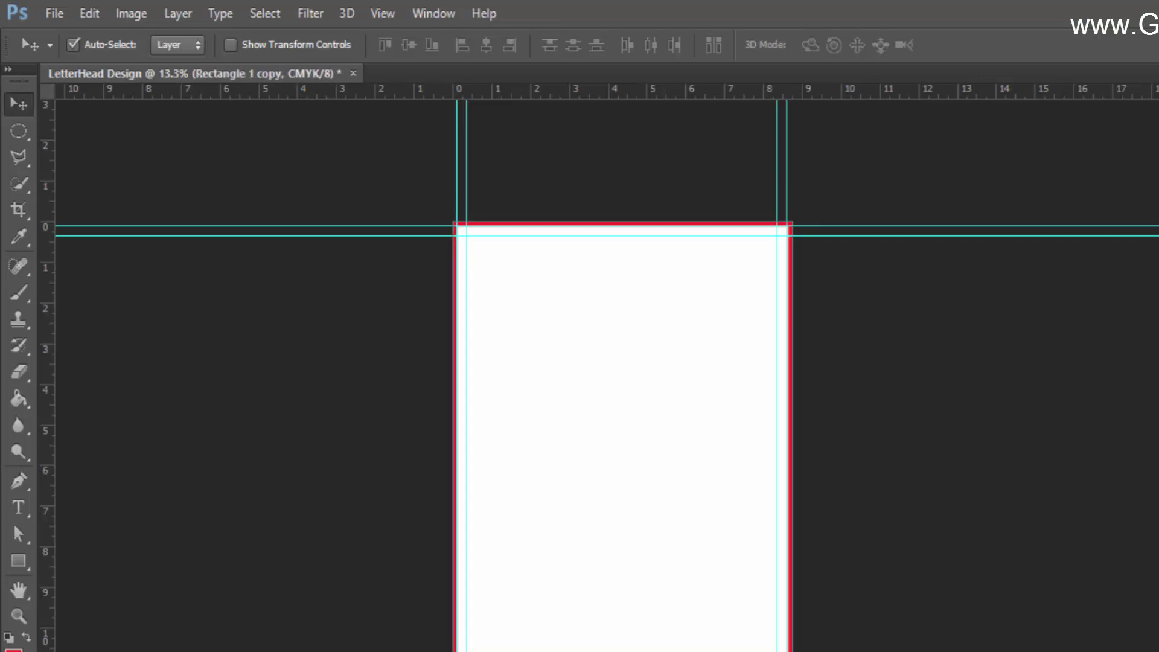
Step: Adjust the layer selection and undo so the red bleed border disappears, leaving only guides
left_click(1094, 417)
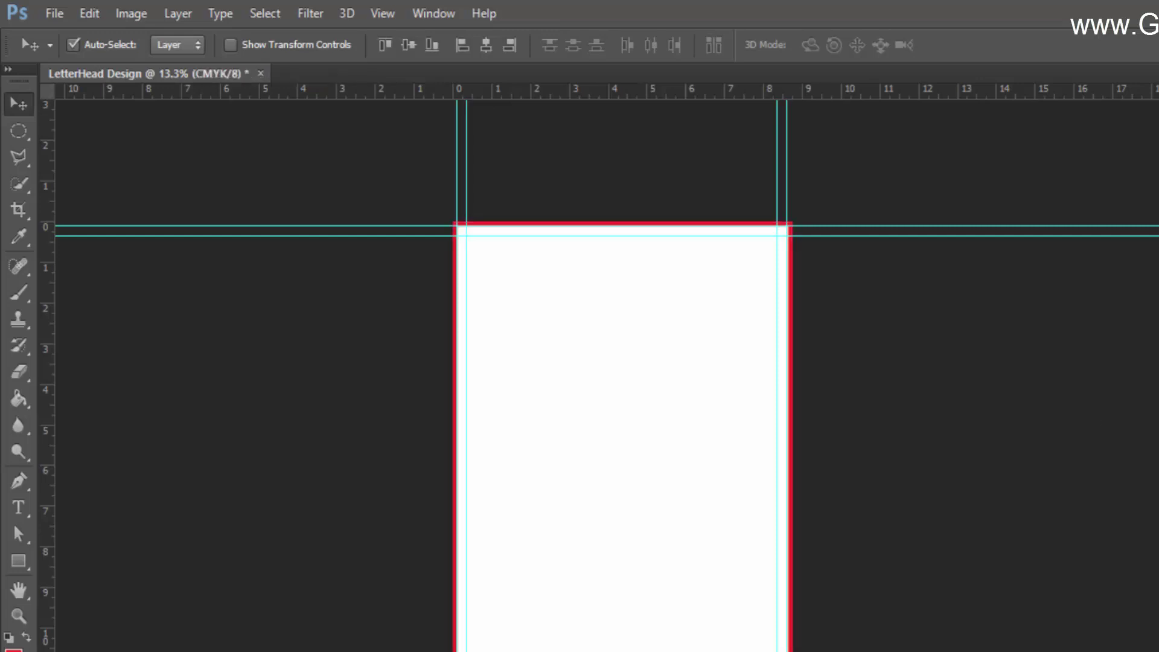
key("ctrl+g")
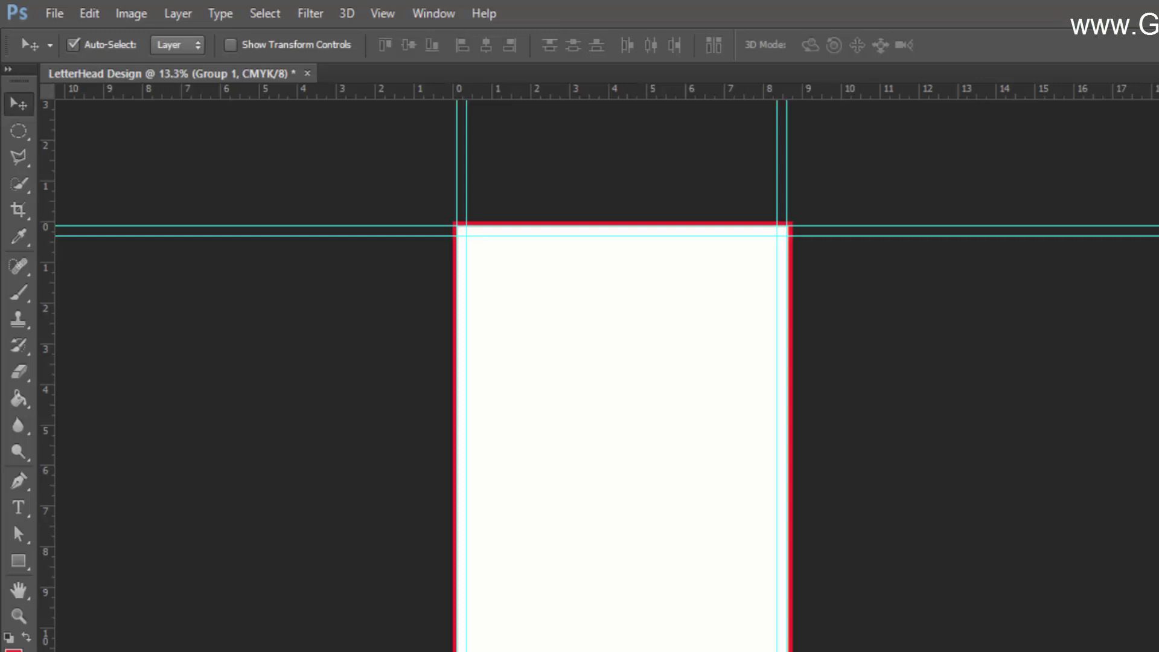
key("alt+bracketleft")
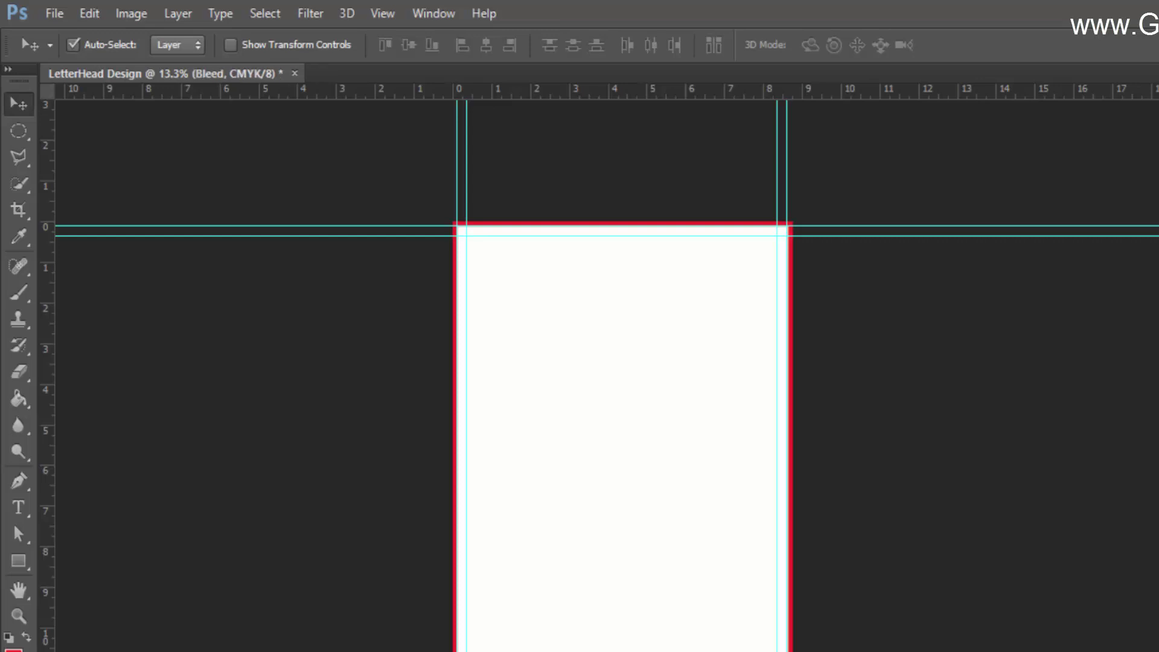
left_click(1118, 500)
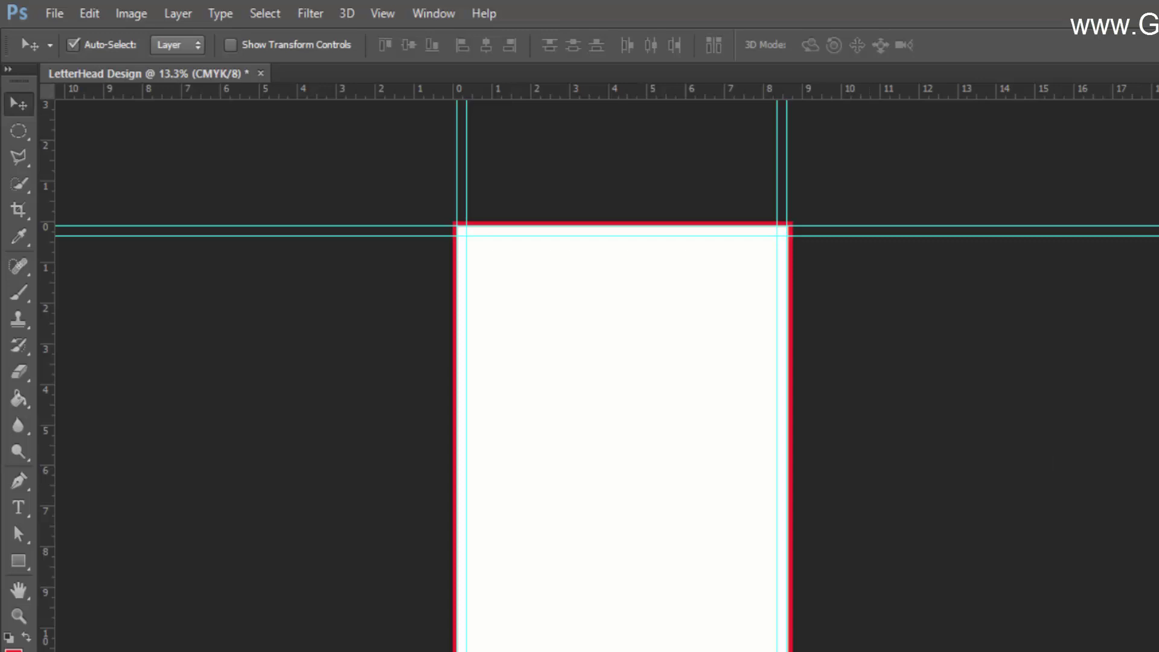
key("ctrl+z")
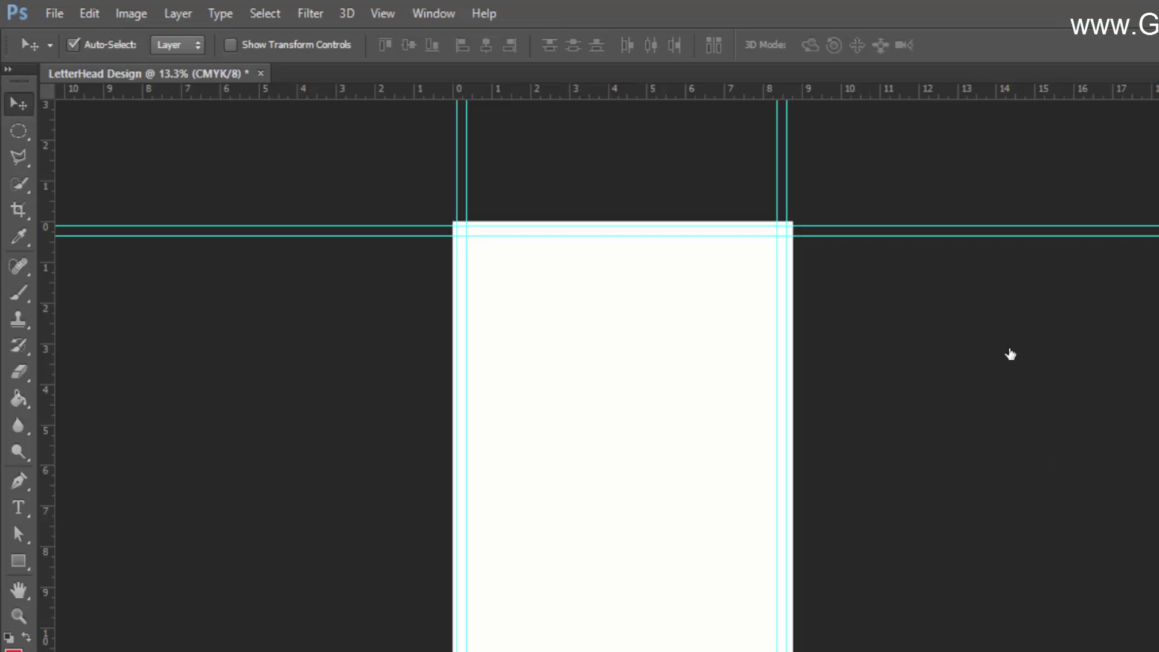
Step: Zoom in and pan to bring the top edge of the page into view
scroll(826, 435, "up", 1)
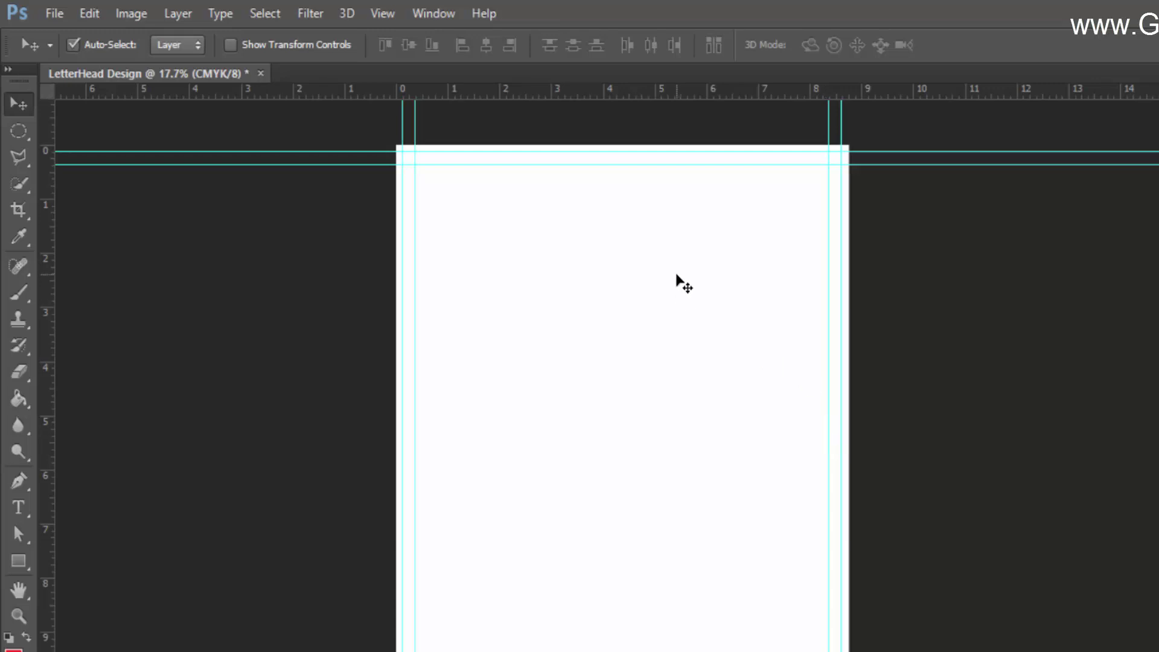
scroll(556, 155, "up", 3)
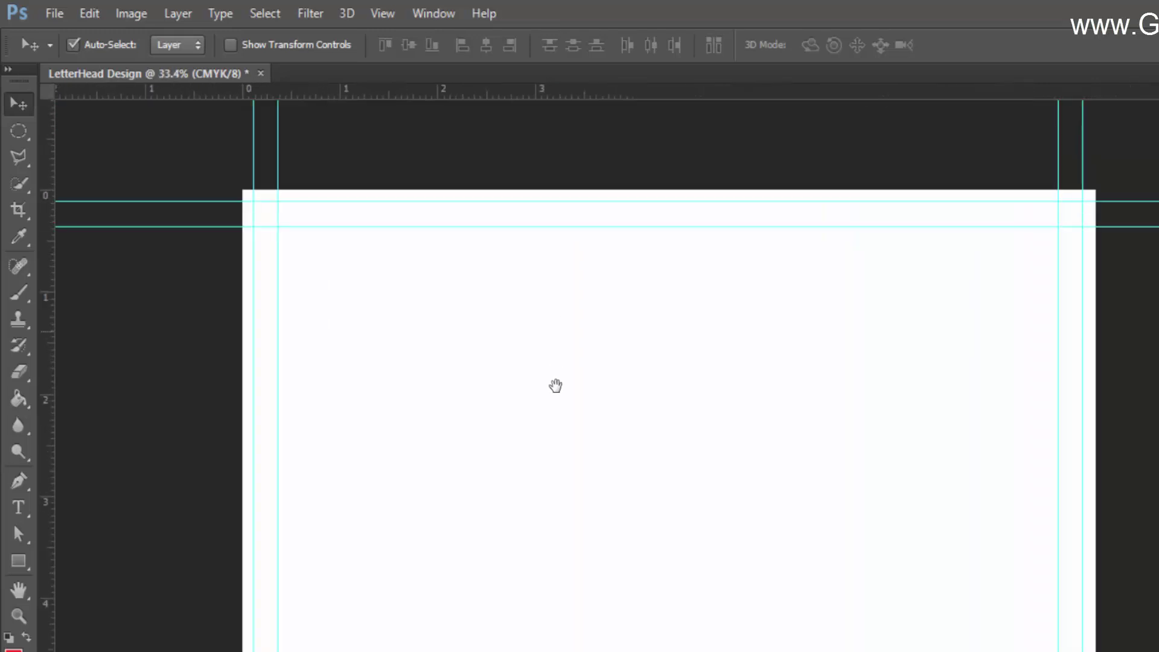
left_click_drag(556, 386, 553, 397)
scroll(622, 466, "up", 1)
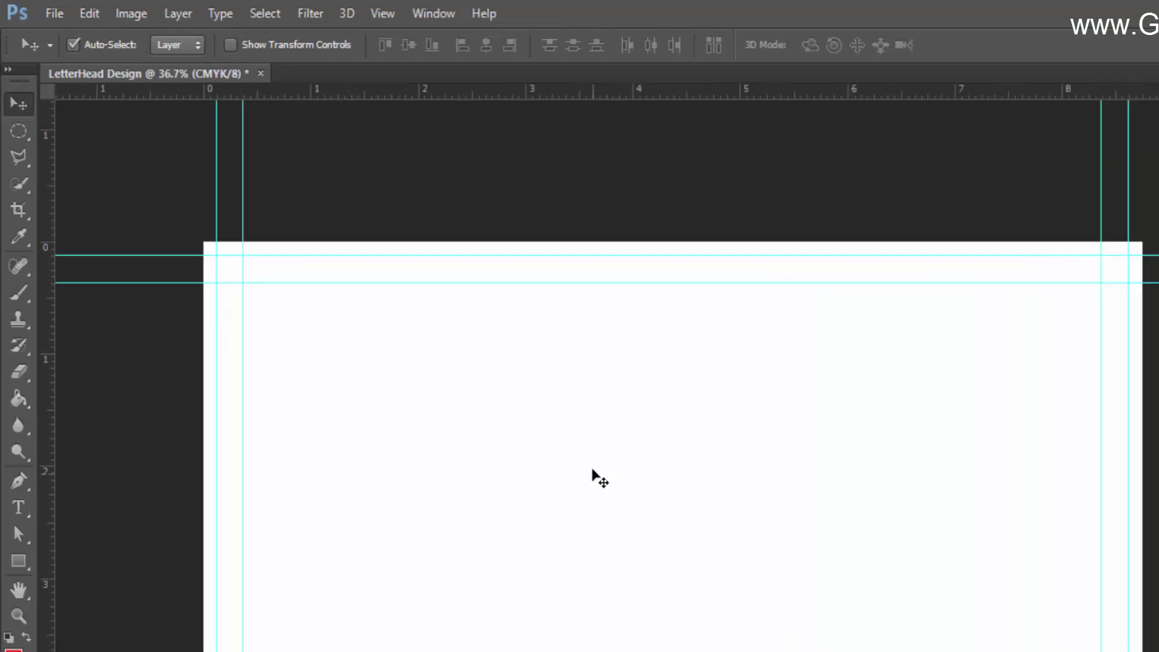
left_click_drag(629, 484, 485, 395)
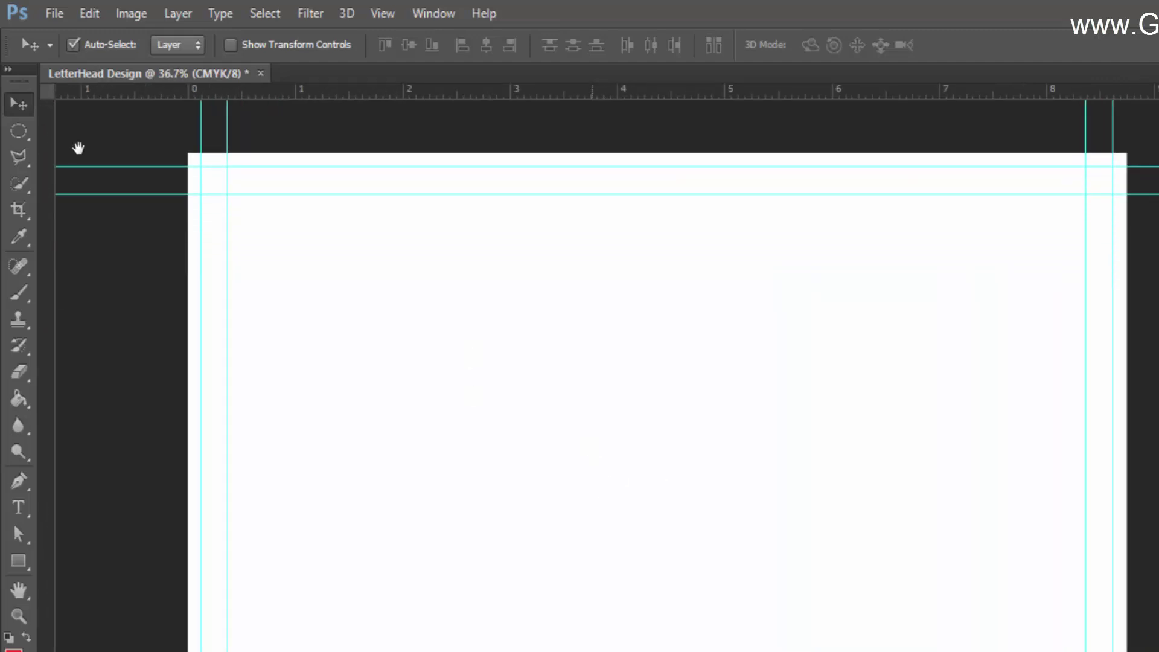
Step: Draw a thin 2623 × 12 px strip edge to edge below the top guides
left_click(18, 561)
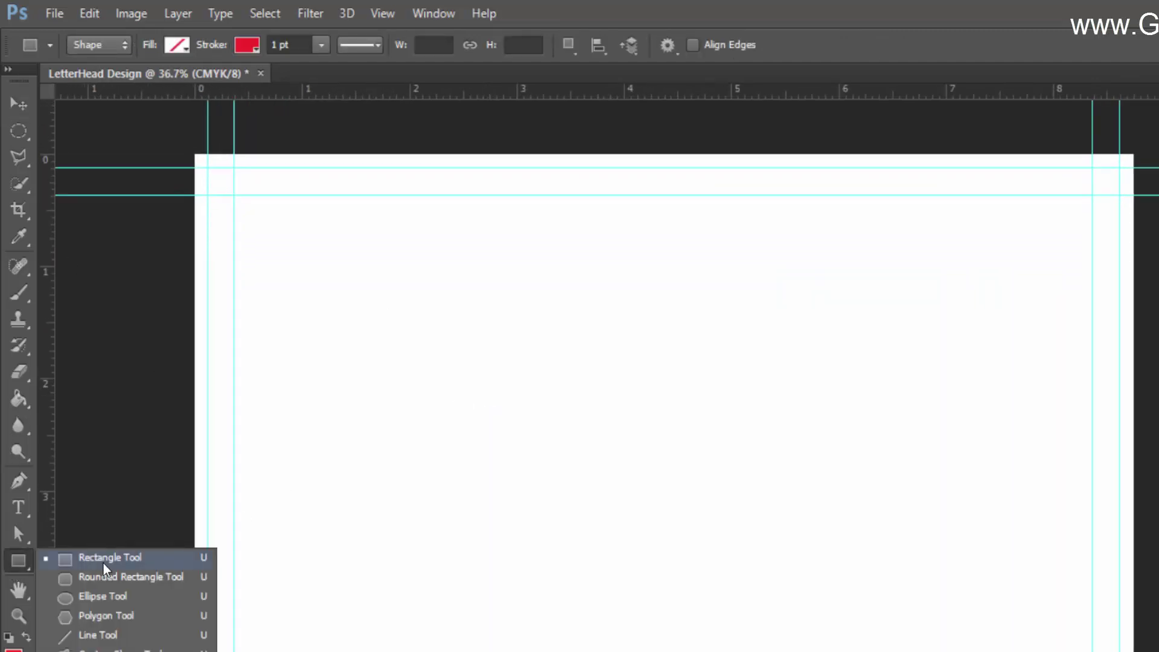
left_click(107, 559)
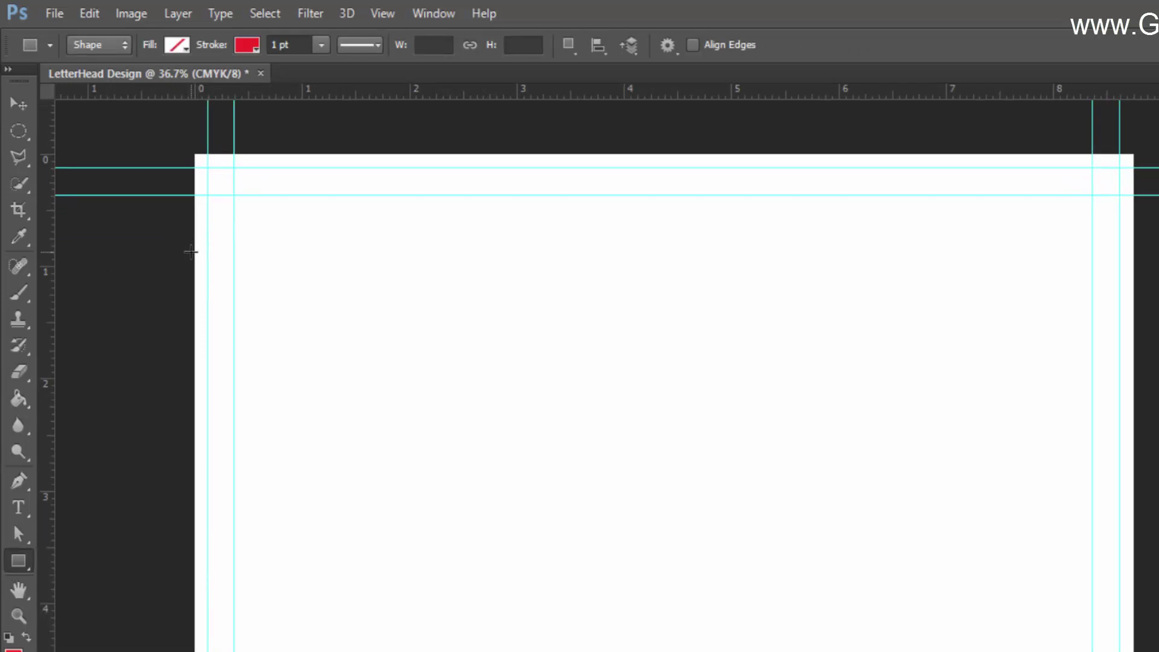
left_click_drag(197, 254, 1134, 259)
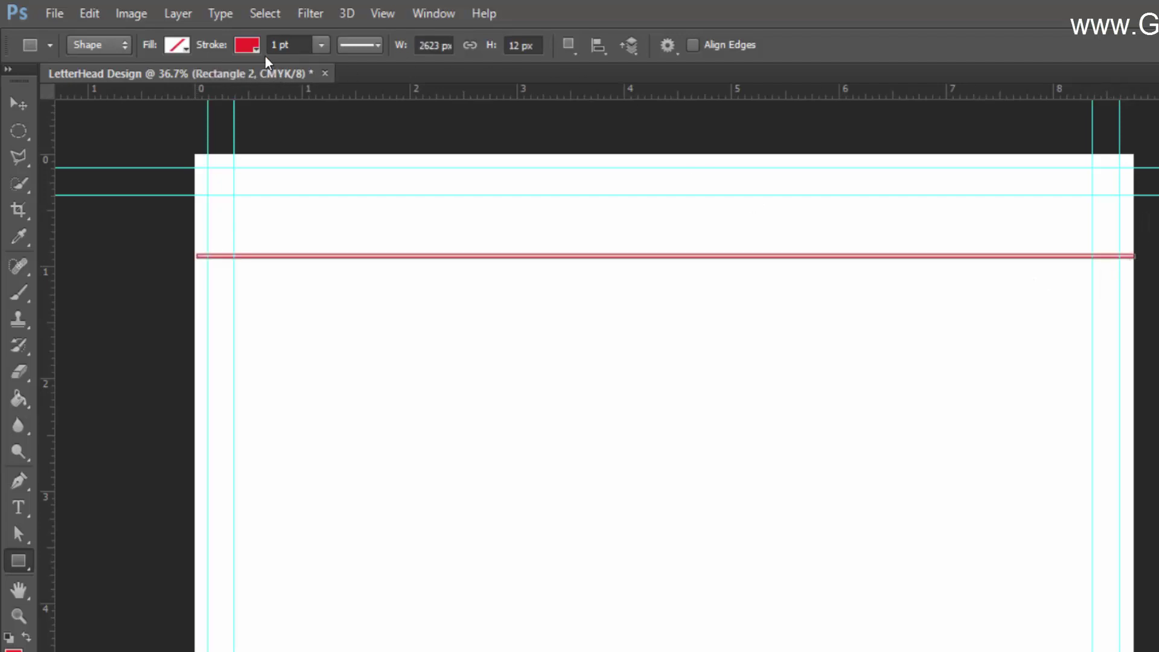
left_click(247, 45)
Step: Give the Rectangle 2 strip no stroke and a C100 M0 Y0 K0 cyan fill (00aeef)
left_click(165, 85)
left_click(177, 46)
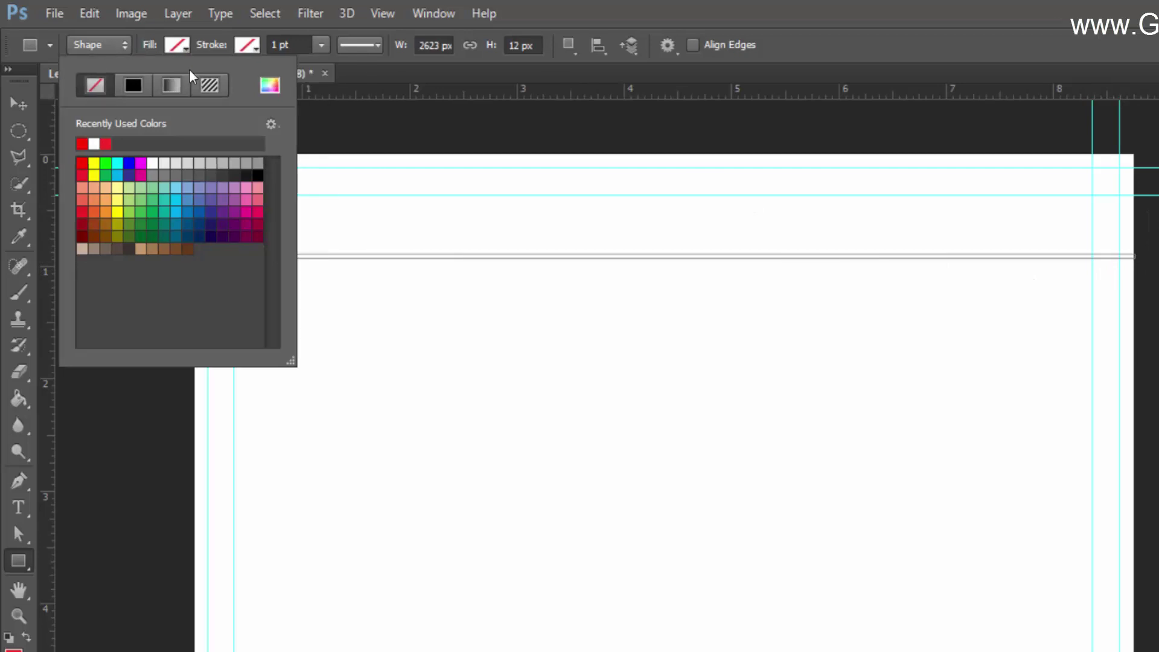
left_click(270, 85)
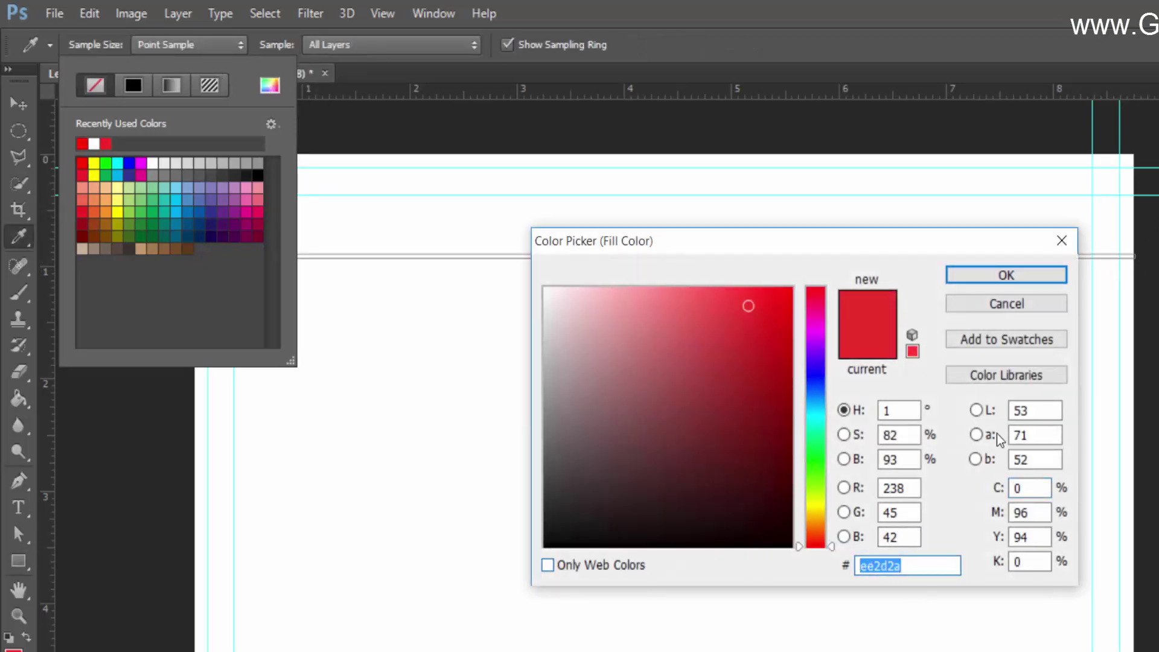
left_click(1030, 488)
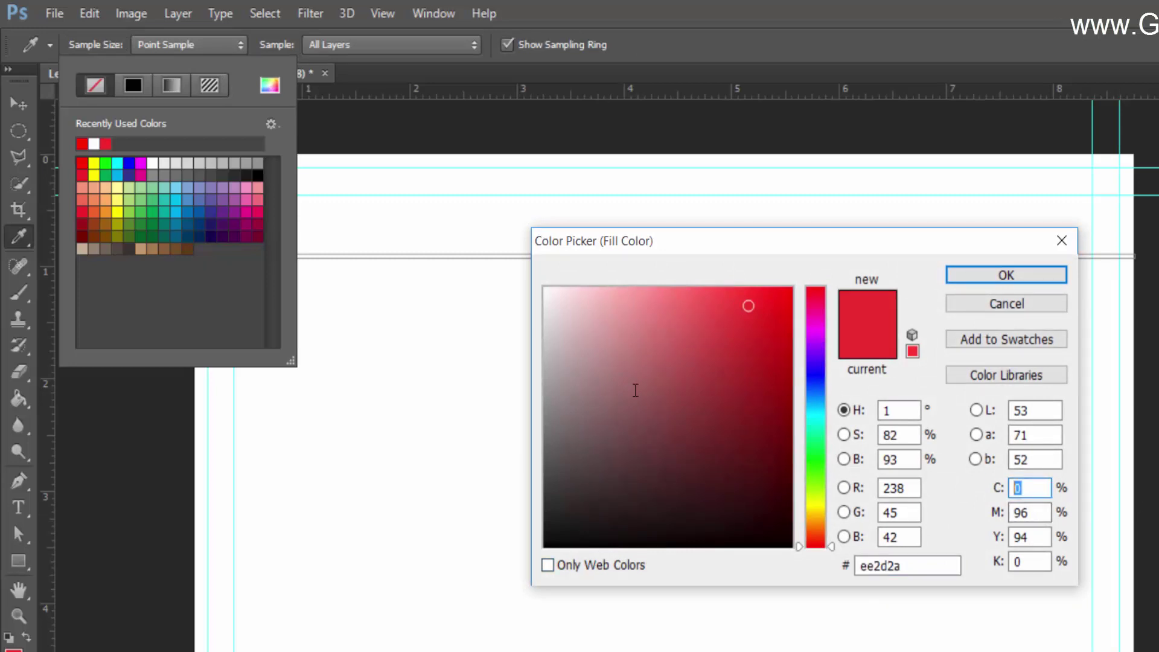
type("100")
key("Tab")
left_click(1022, 512)
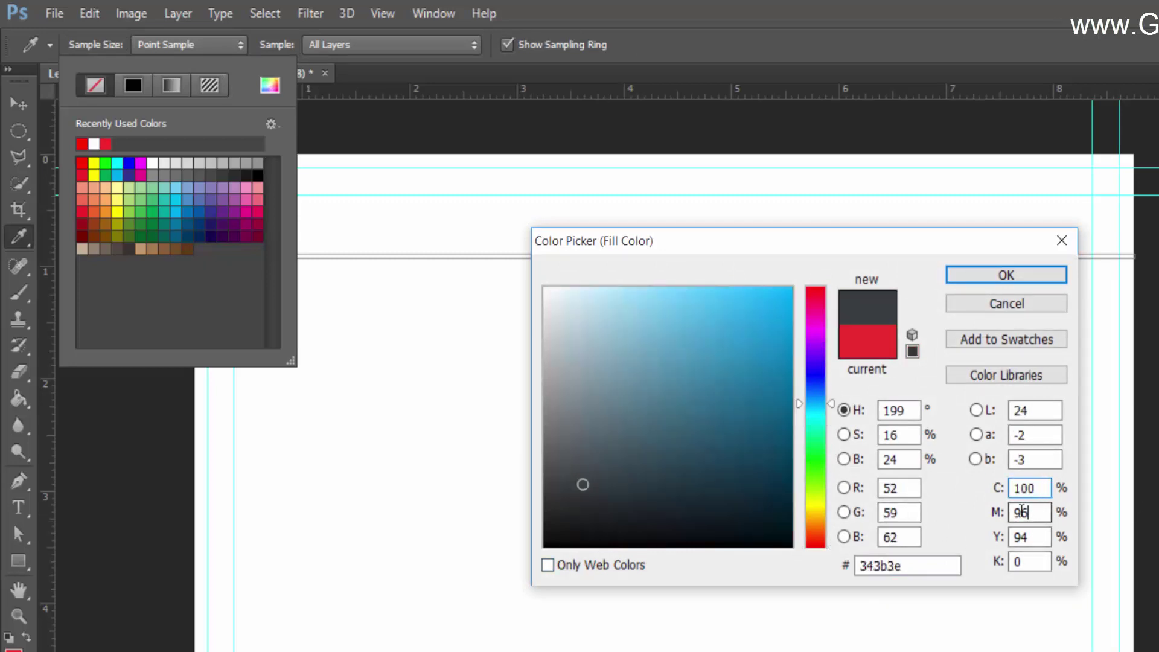
type("0")
key("Tab")
type("0")
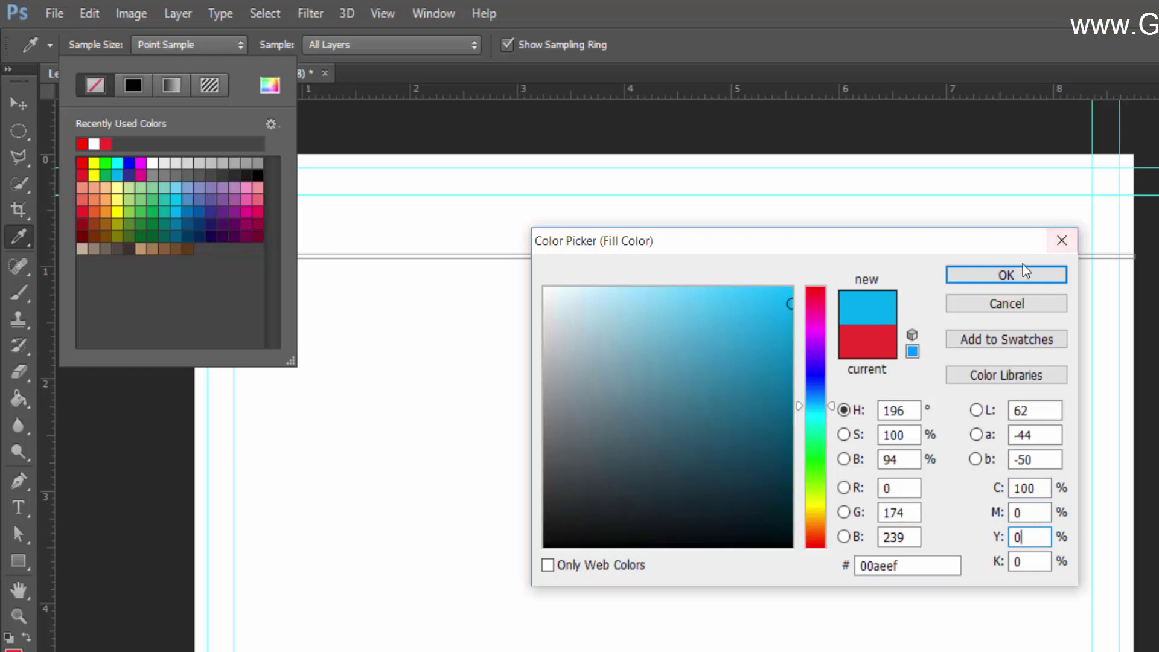
left_click(1024, 273)
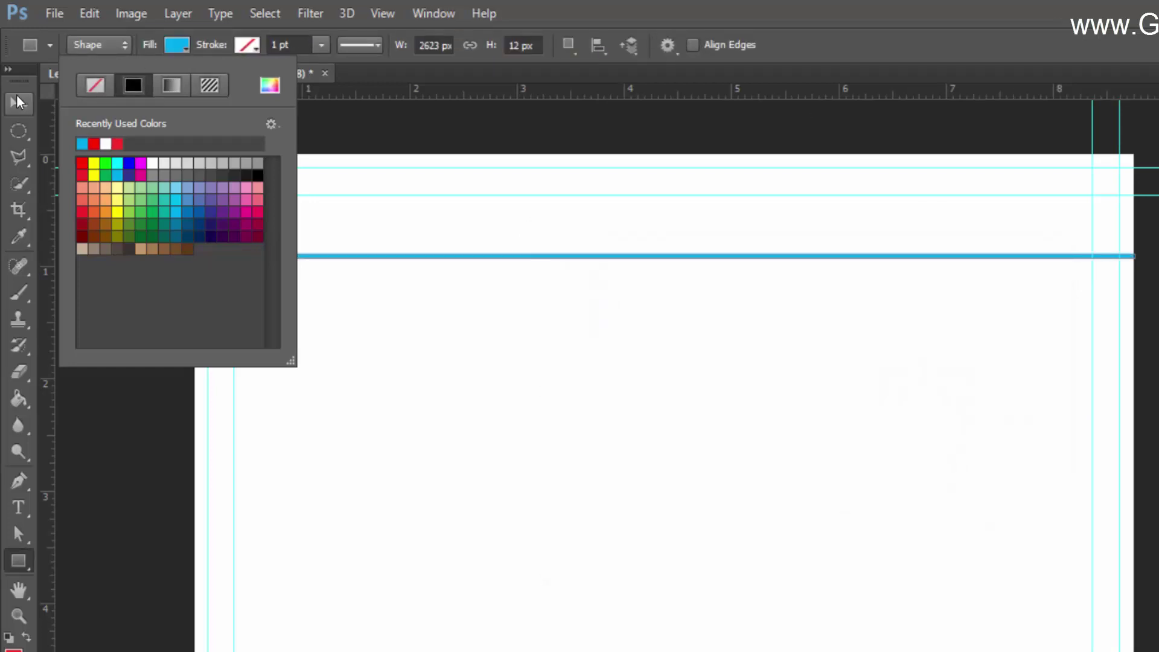
left_click(17, 102)
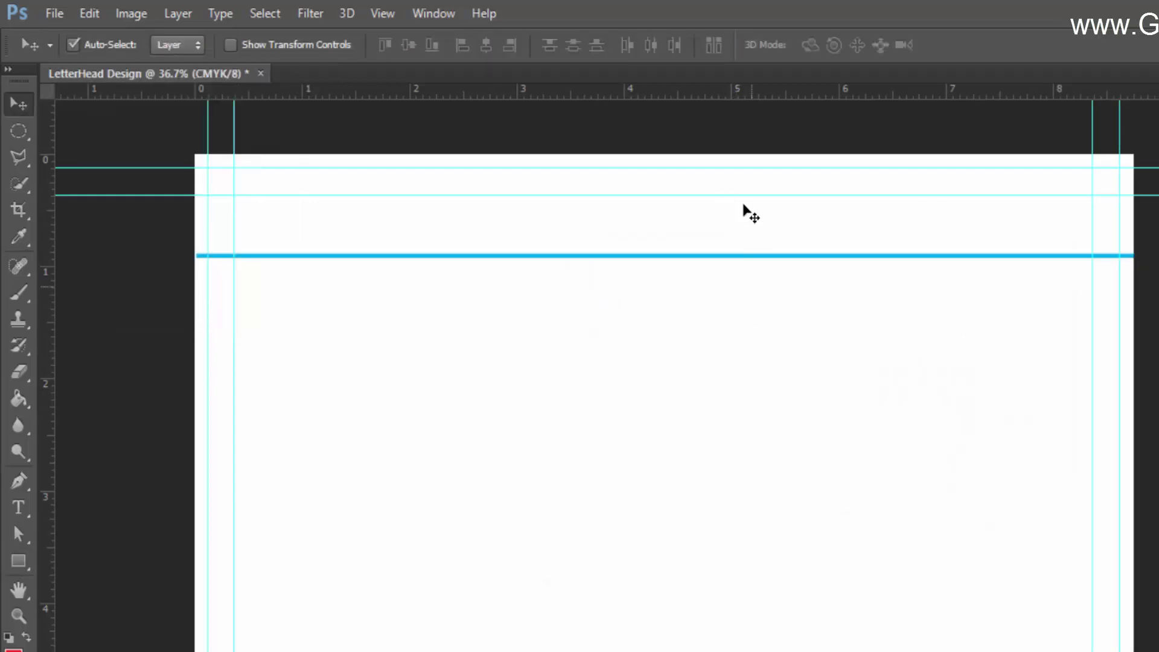
scroll(749, 214, "up", 3)
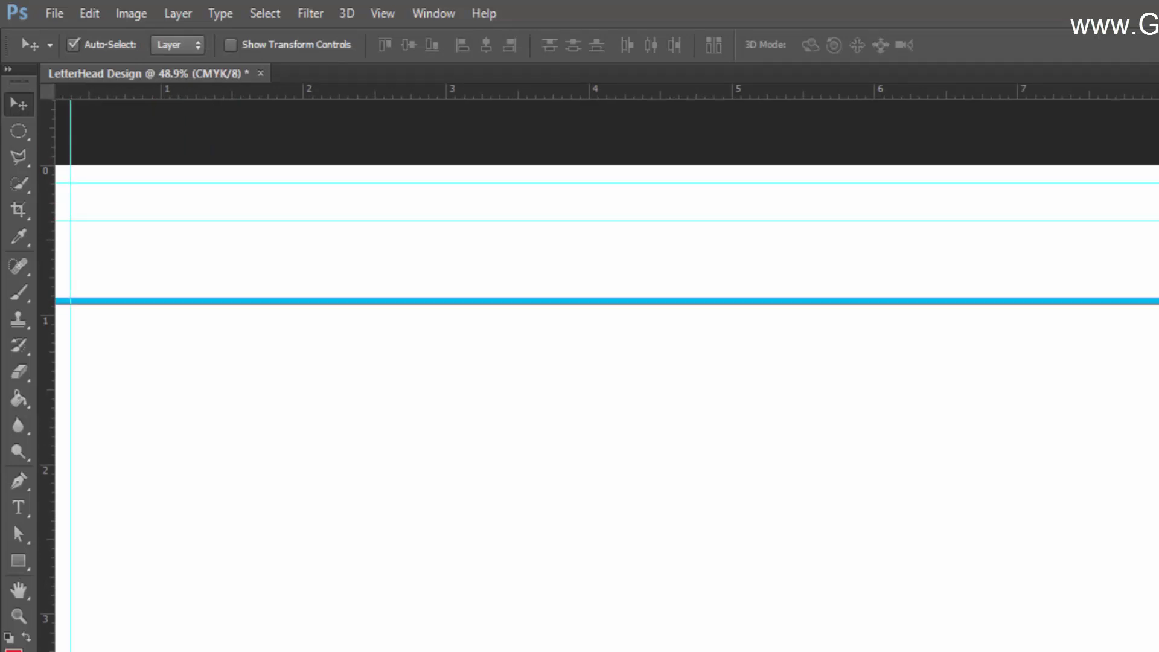
Step: Check the strip's cyan fill, then Free Transform it to roughly half its height
double_click(1030, 376)
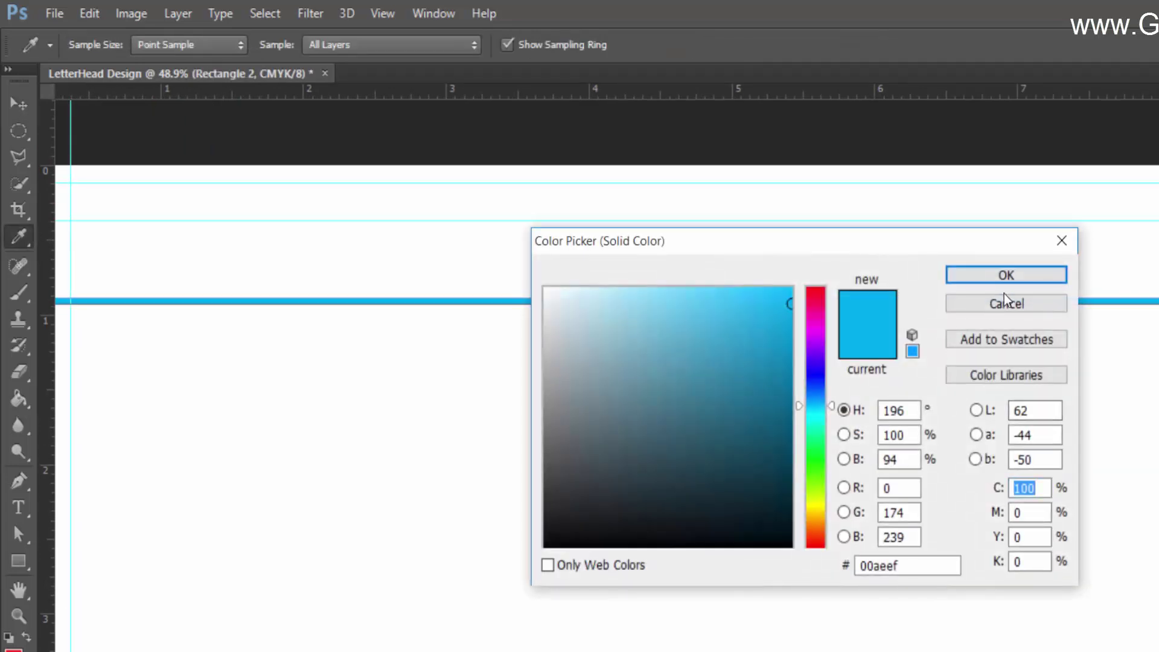
left_click(1004, 305)
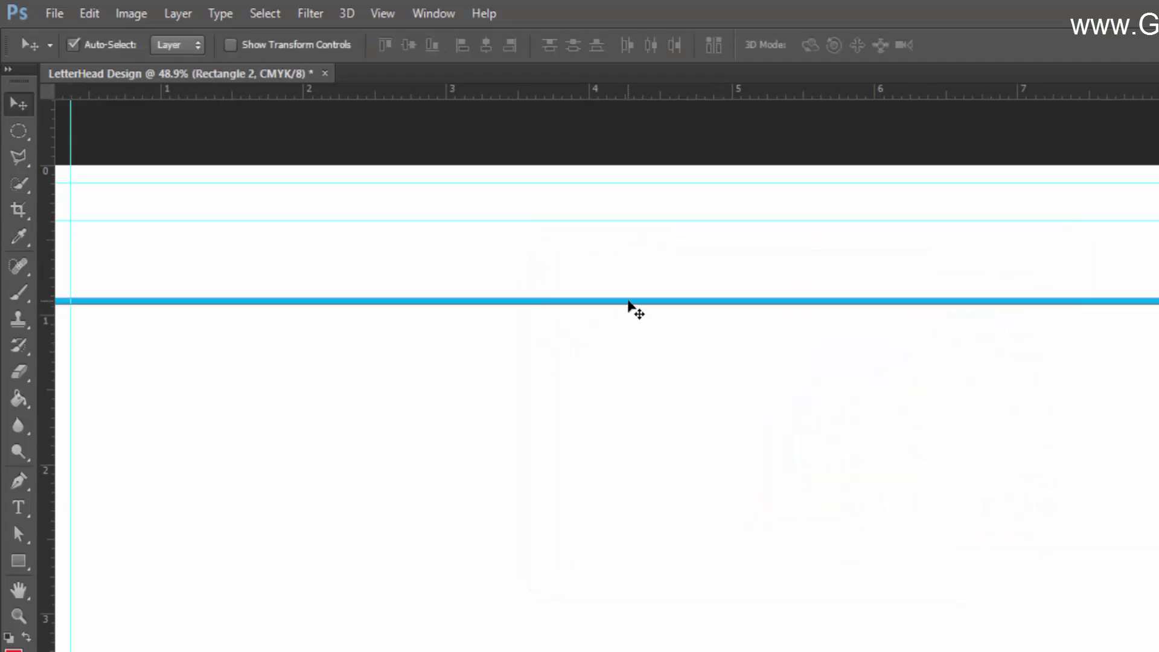
key("ctrl+t")
scroll(669, 326, "up", 3)
scroll(658, 323, "up", 2)
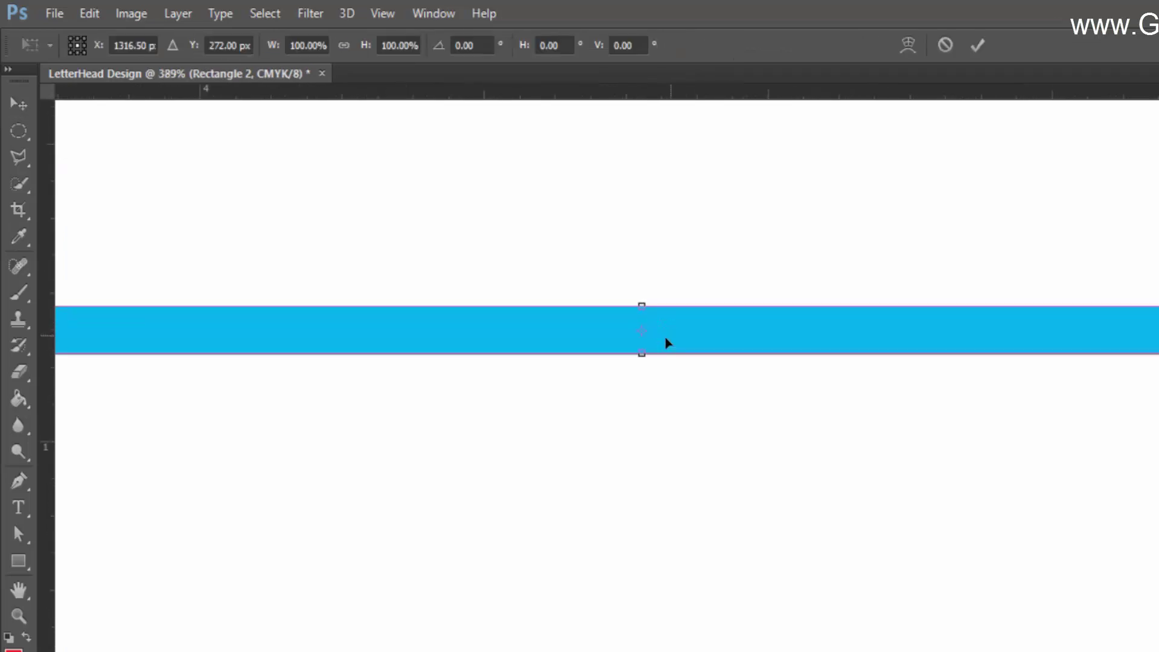
scroll(665, 340, "up", 3)
left_click_drag(642, 358, 643, 325)
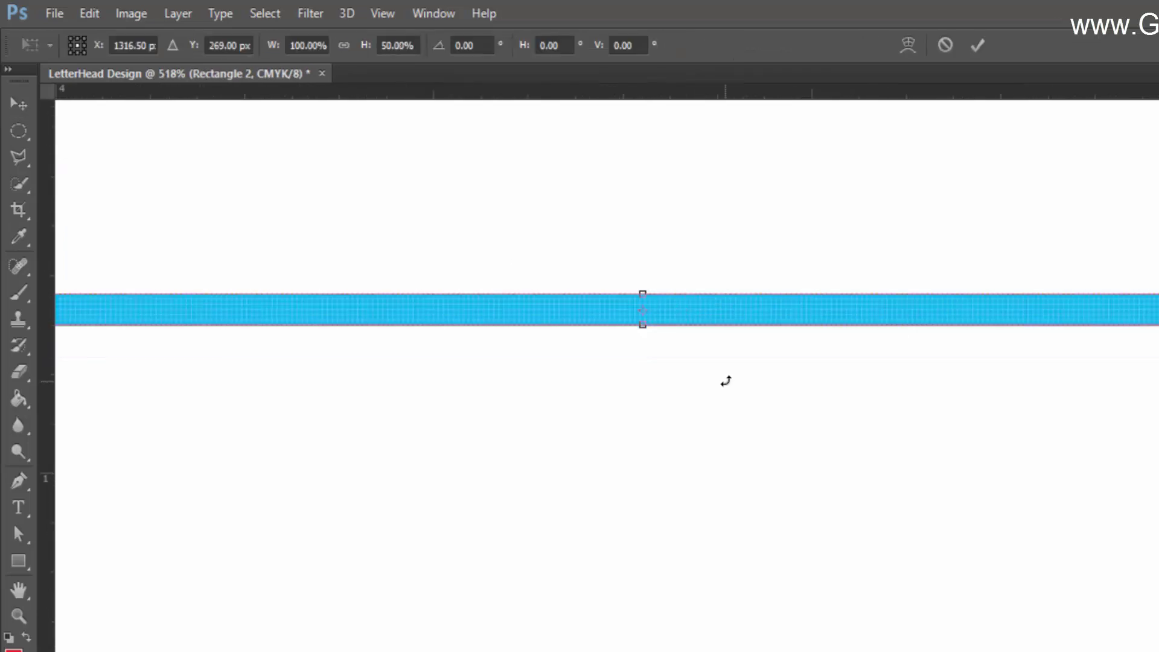
scroll(727, 381, "down", 5)
scroll(729, 385, "down", 5)
key("Return")
Step: Transform the strip again, making it slightly taller at about 9 px (0.027 in)
scroll(884, 541, "down", 2)
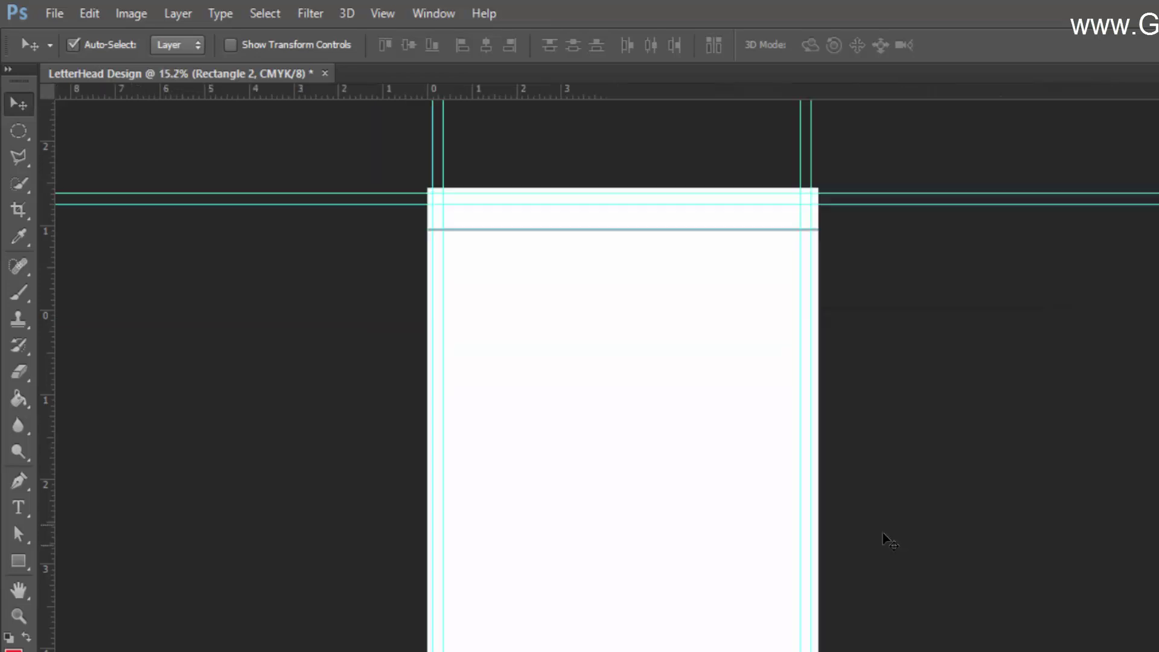
scroll(621, 197, "up", 1)
scroll(652, 196, "up", 4)
scroll(659, 206, "up", 2)
key("ctrl+t")
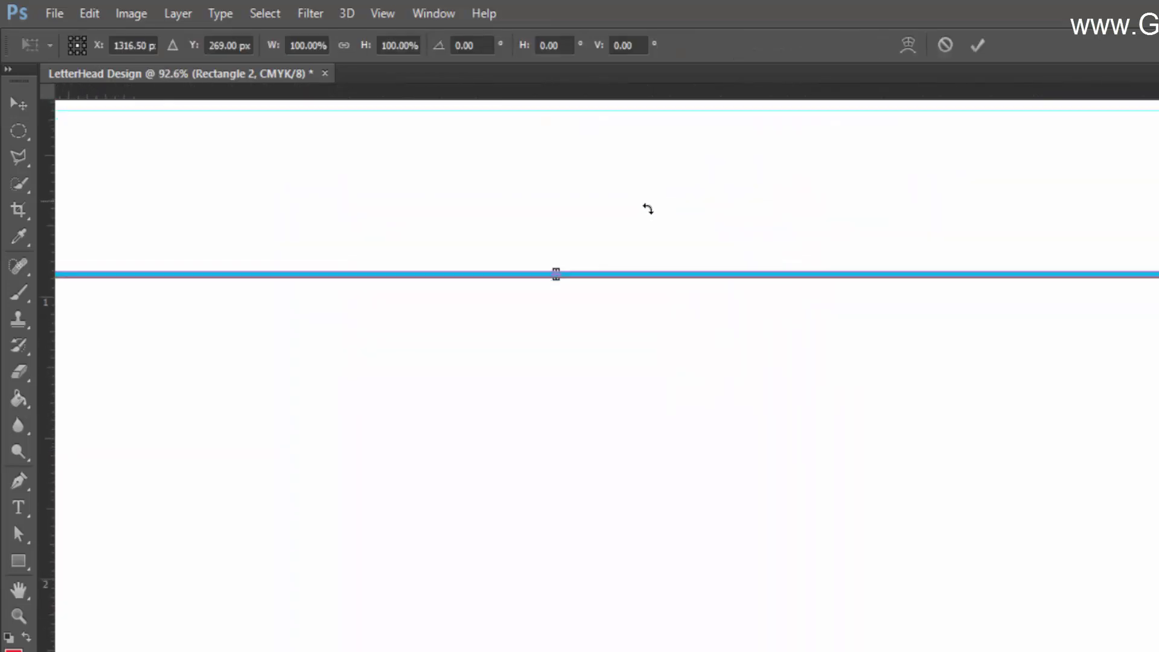
scroll(604, 254, "up", 3)
left_click_drag(489, 339, 489, 348)
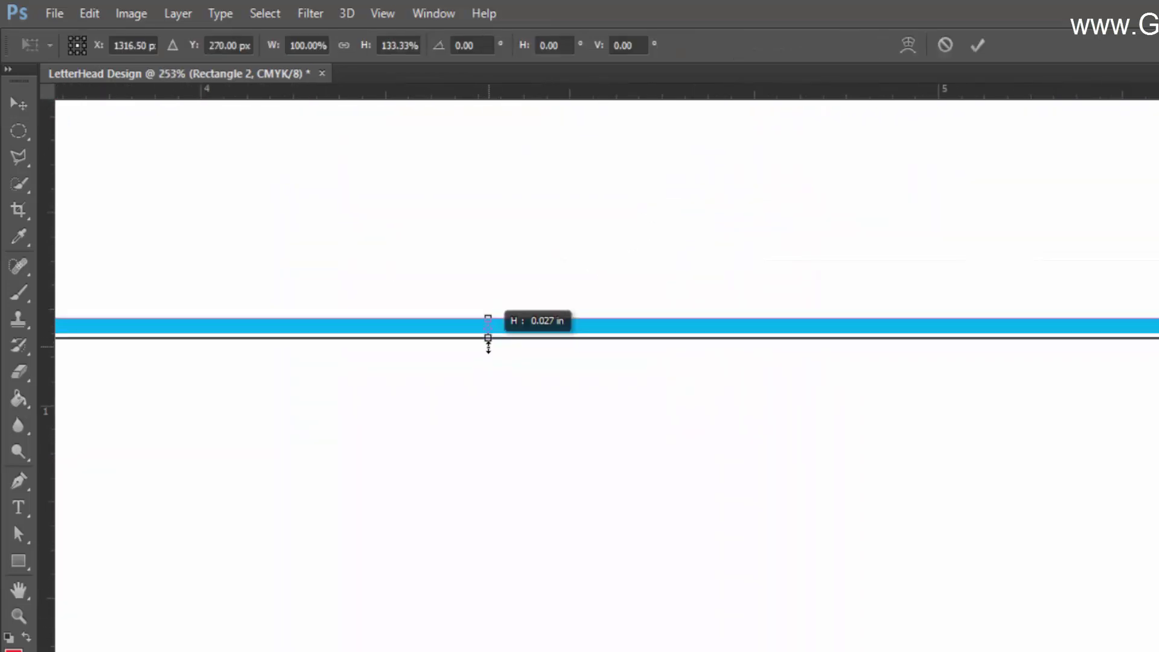
key("Return")
scroll(562, 357, "down", 2)
scroll(562, 357, "down", 2)
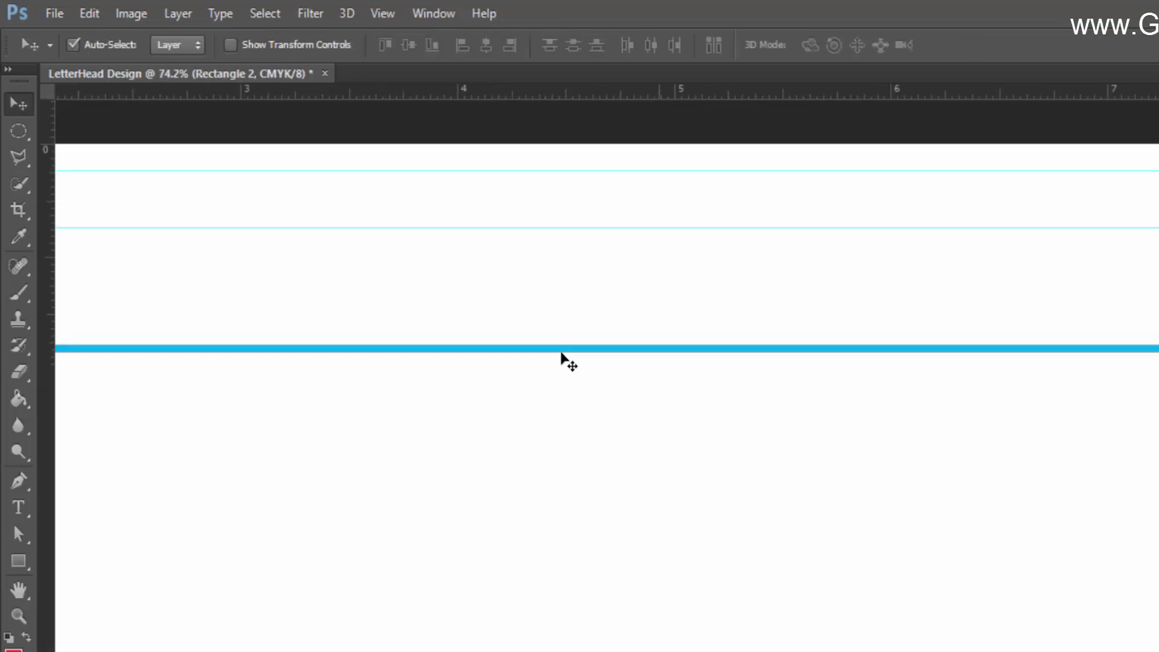
scroll(561, 357, "down", 2)
scroll(562, 357, "down", 1)
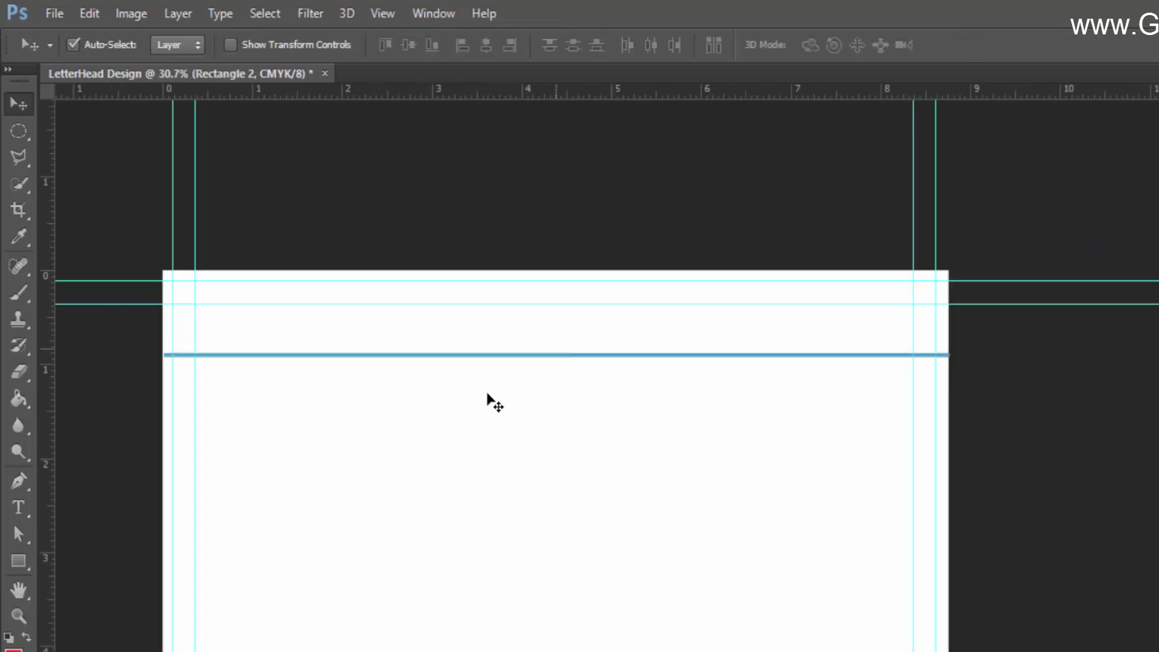
Step: Switch to the Rectangular Marquee and select the header area across the page top
left_click(23, 484)
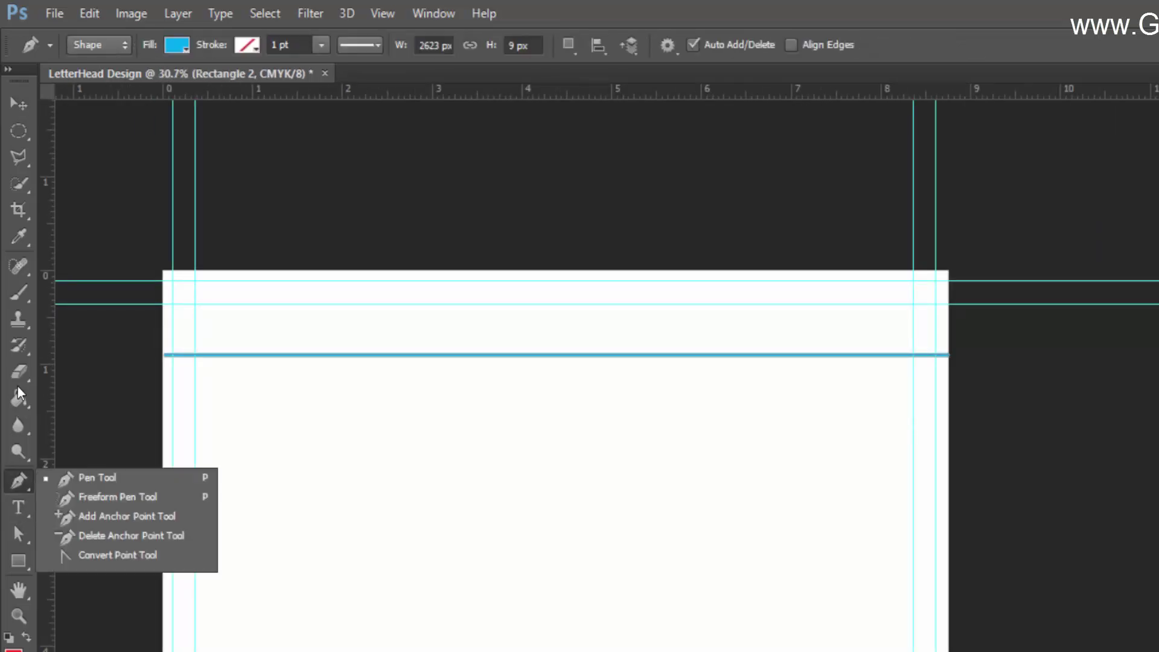
left_click(79, 516)
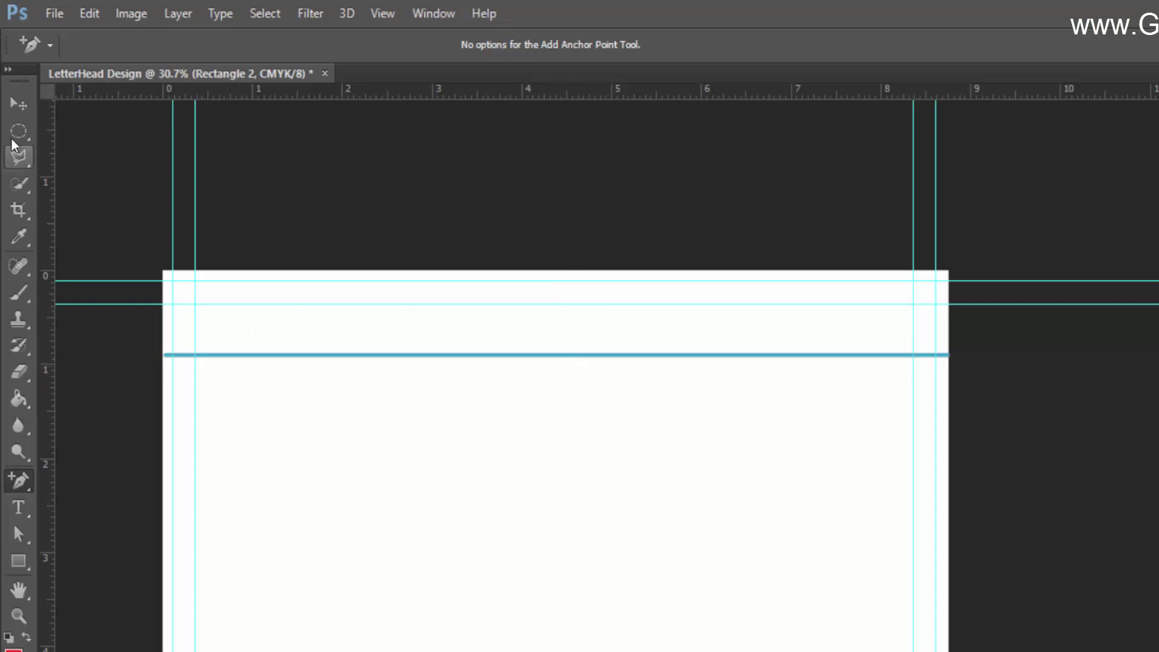
left_click(23, 106)
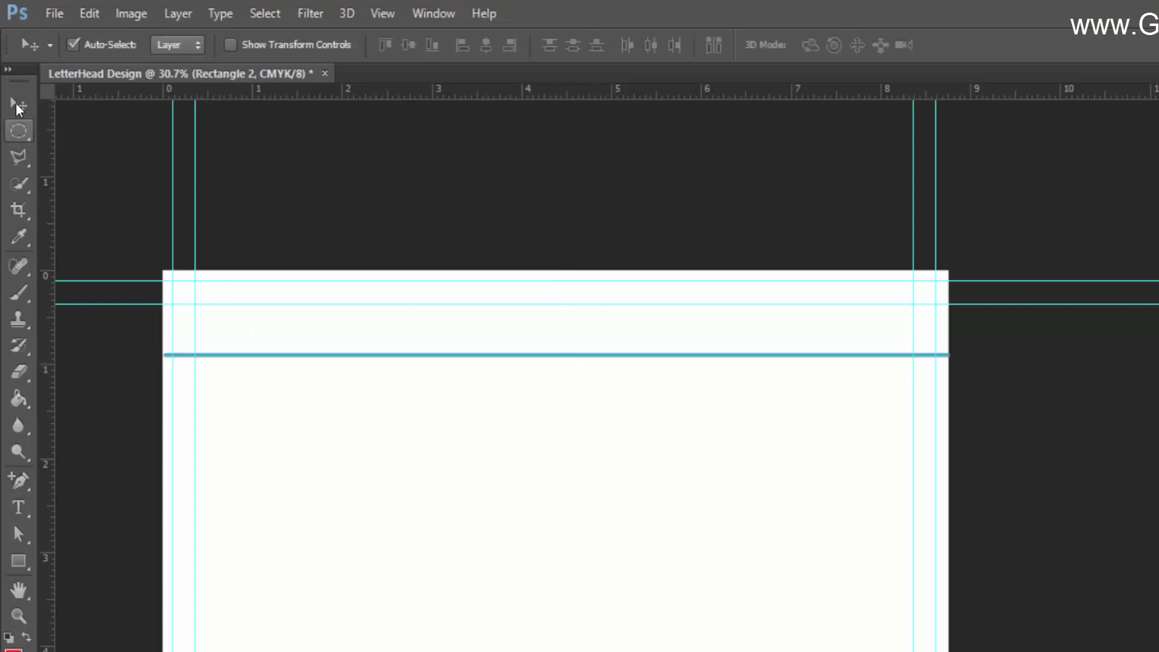
left_click(18, 130)
right_click(18, 130)
left_click(97, 124)
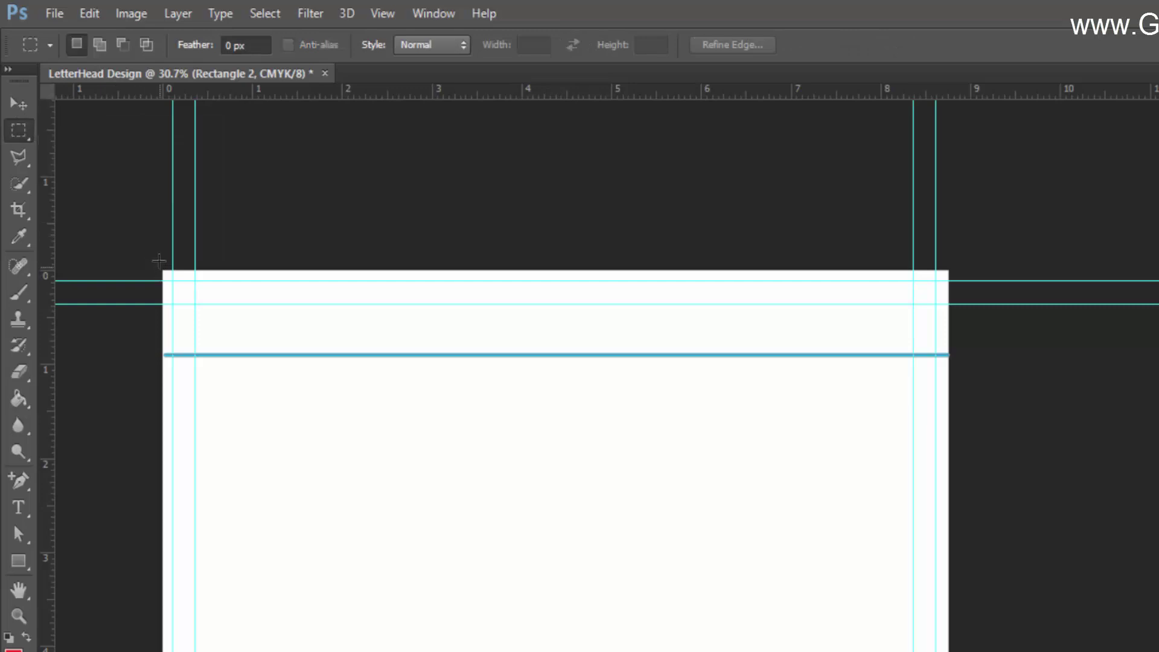
left_click_drag(159, 261, 991, 440)
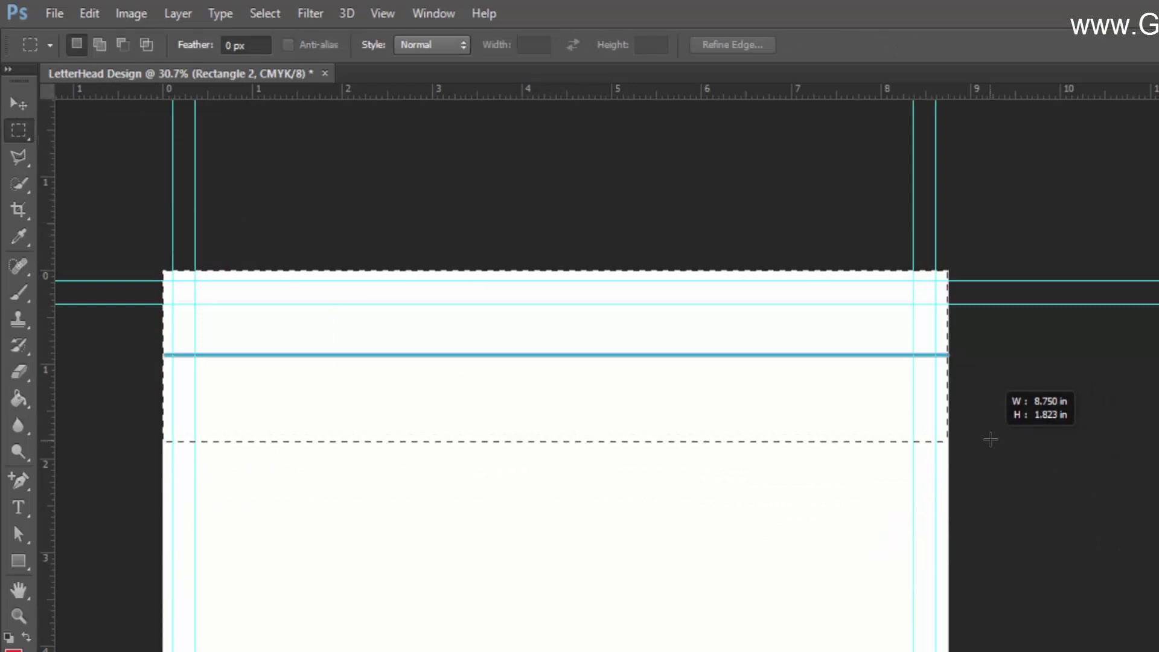
Step: Size the selection to half the page width (4.383 × 2.300 in) and place a vertical guide at 4.383 in
left_click_drag(991, 439, 553, 479)
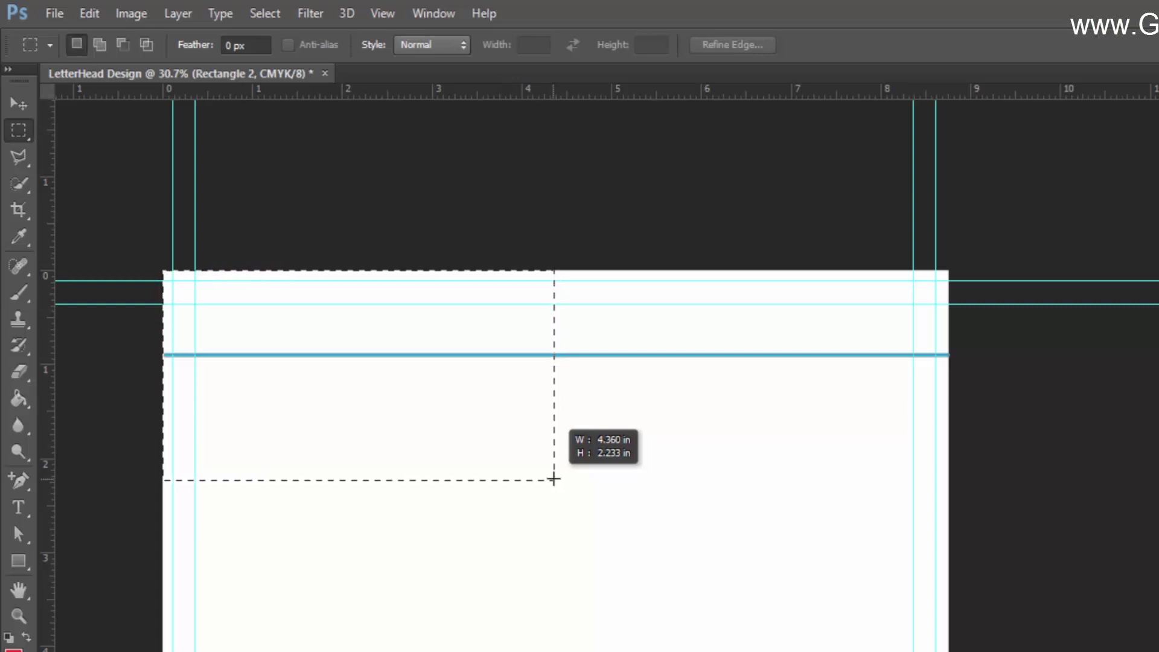
left_click_drag(553, 479, 992, 484)
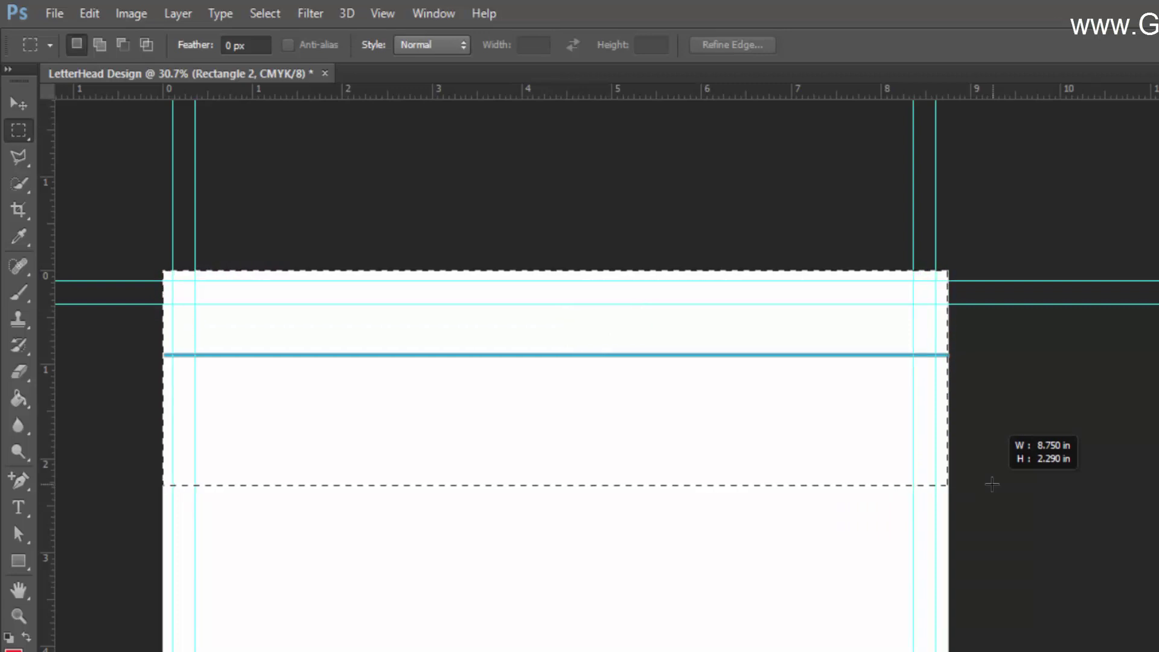
mouse_move(992, 484)
left_mouse_down()
mouse_move(784, 453)
mouse_move(555, 486)
left_mouse_up()
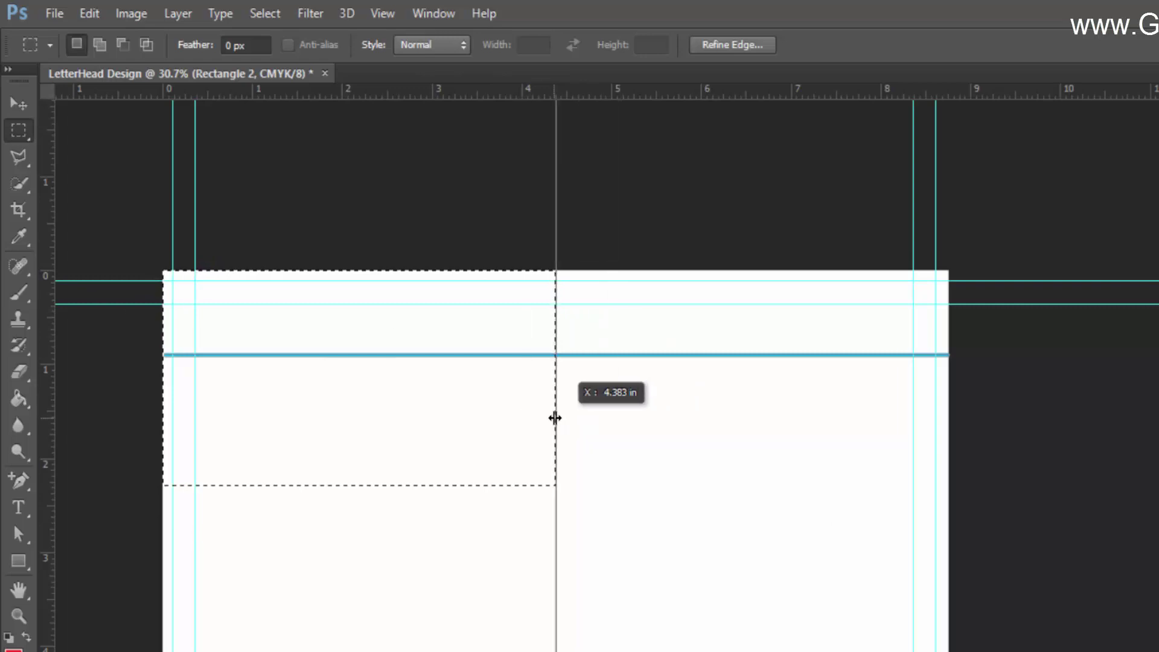
left_click_drag(109, 326, 555, 416)
Step: Deselect, then add two anchor points along the blue bar's top edge
key("ctrl+d")
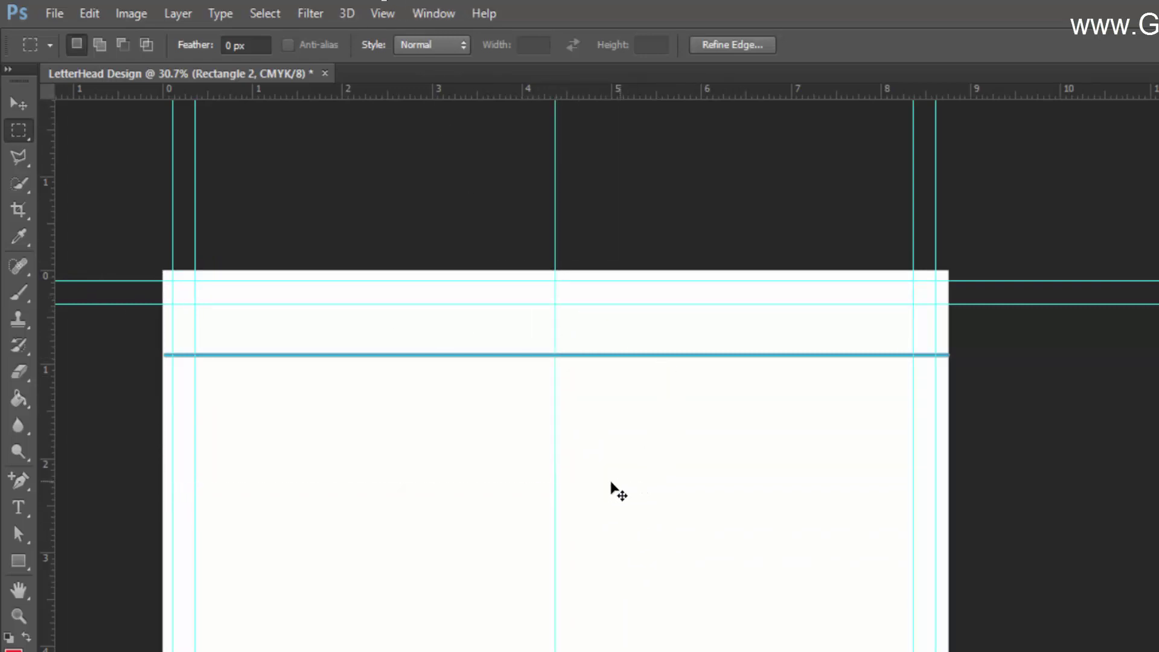
scroll(570, 453, "down", 3)
scroll(638, 174, "up", 3)
scroll(634, 414, "down", 1)
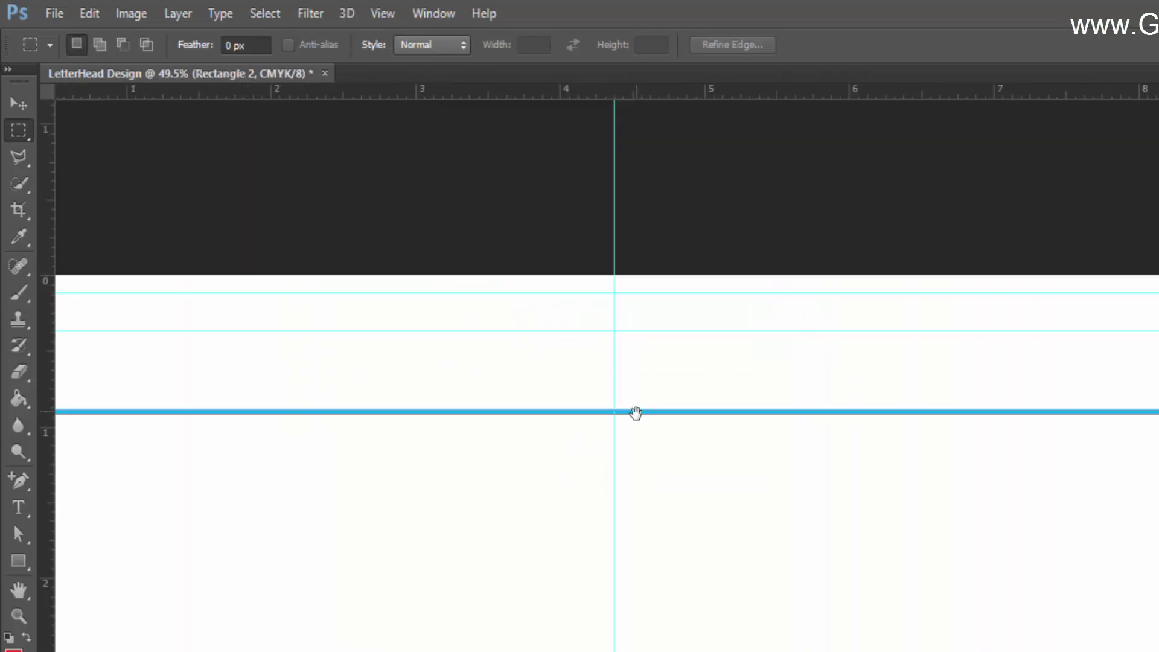
left_click(18, 480)
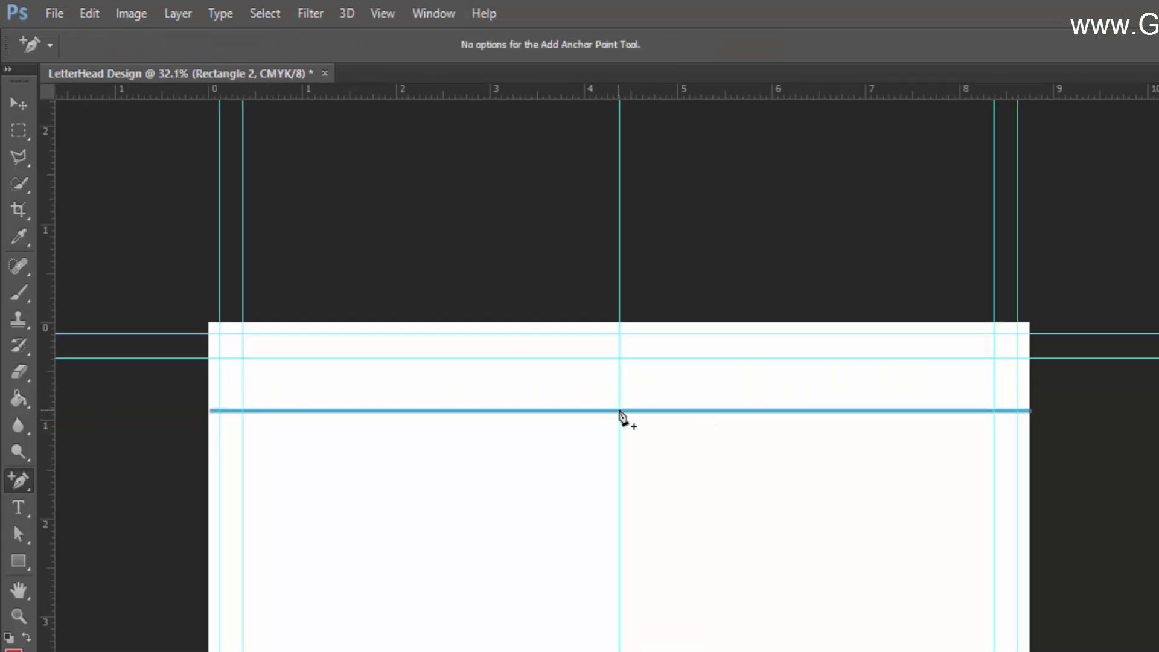
scroll(622, 416, "up", 2)
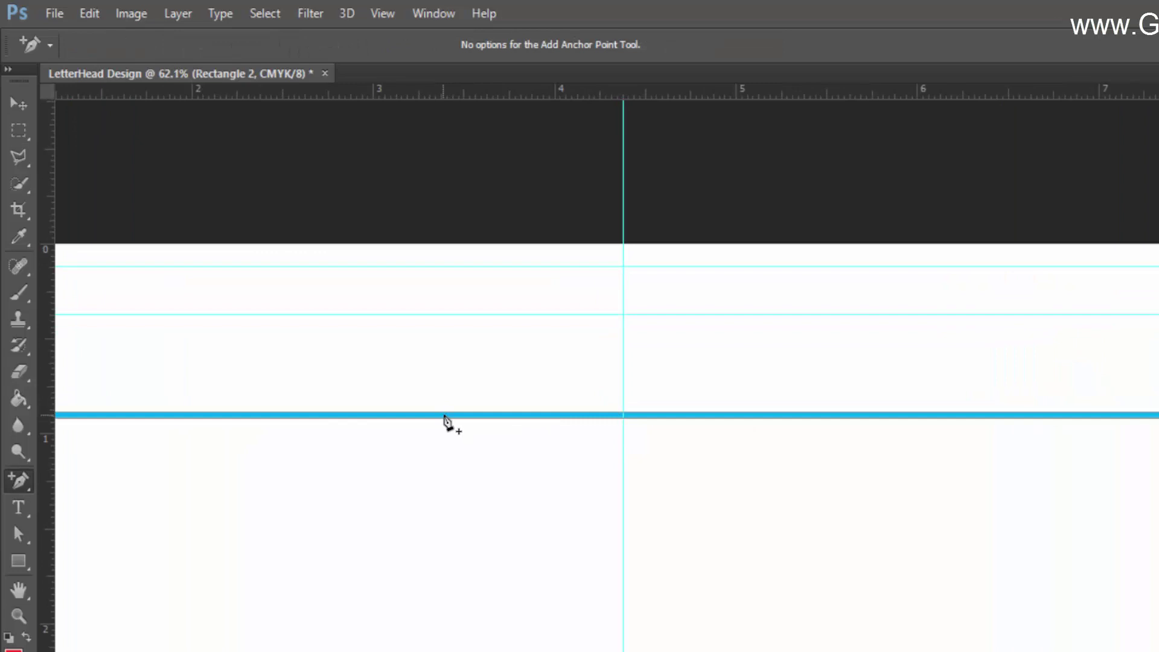
left_click(444, 415)
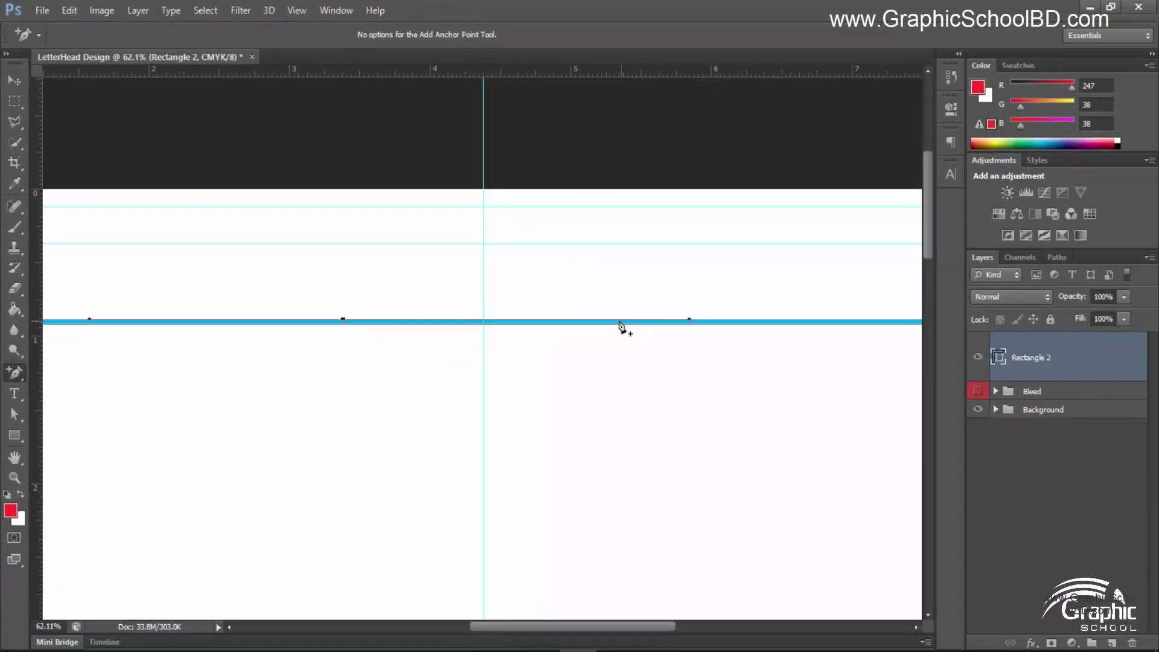
left_click(619, 321)
Step: Try pulling a top-edge anchor up with Direct Selection, then undo the bend
scroll(675, 350, "down", 3)
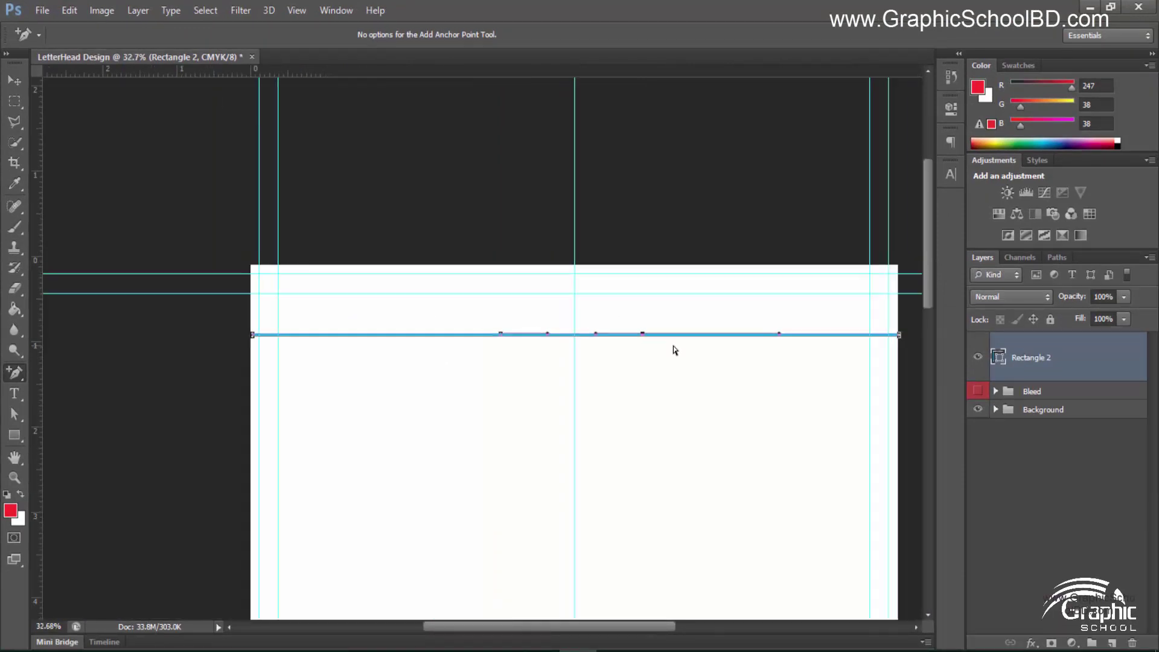
scroll(675, 350, "up", 3)
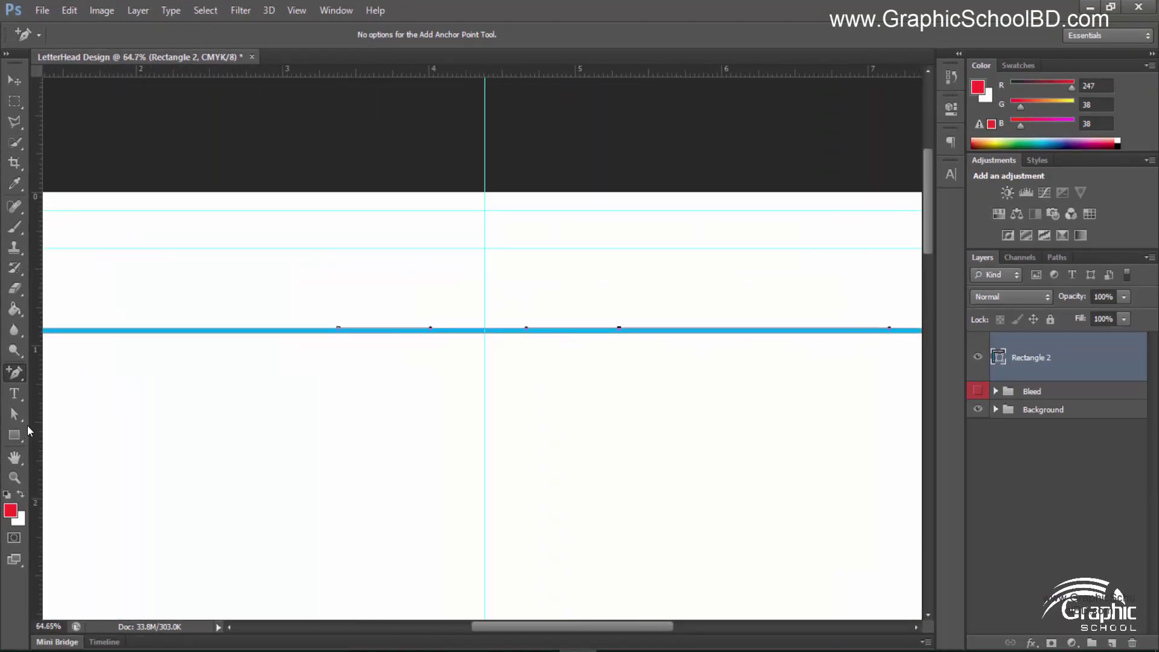
left_click(13, 436)
left_click(13, 414)
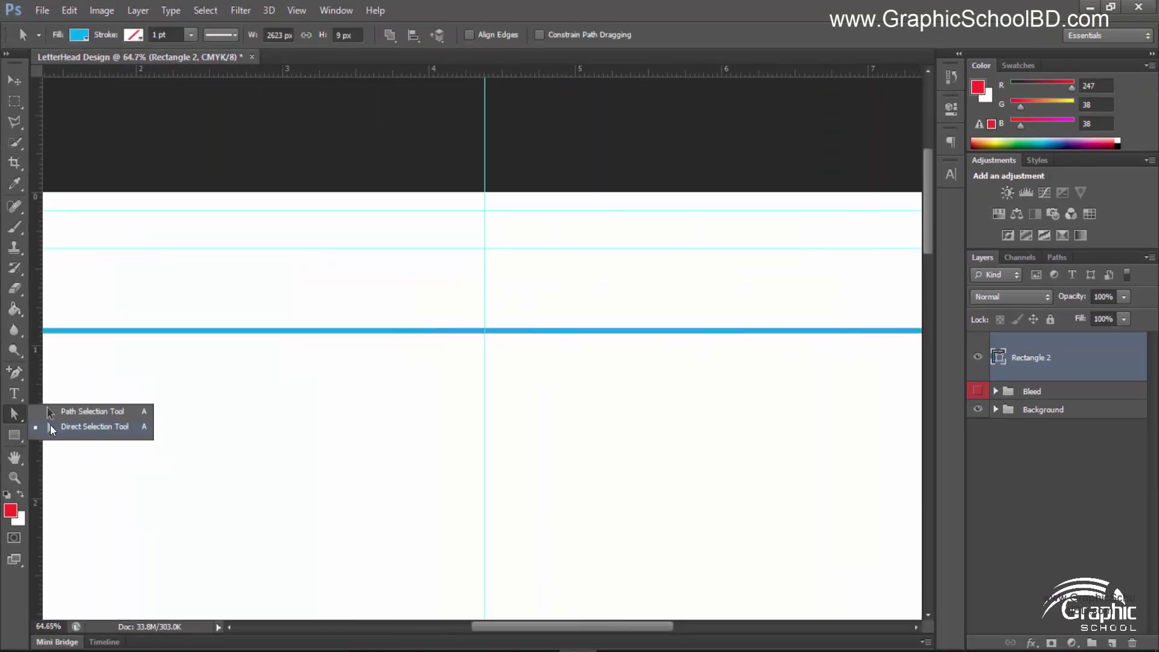
left_click(49, 425)
left_click(338, 326)
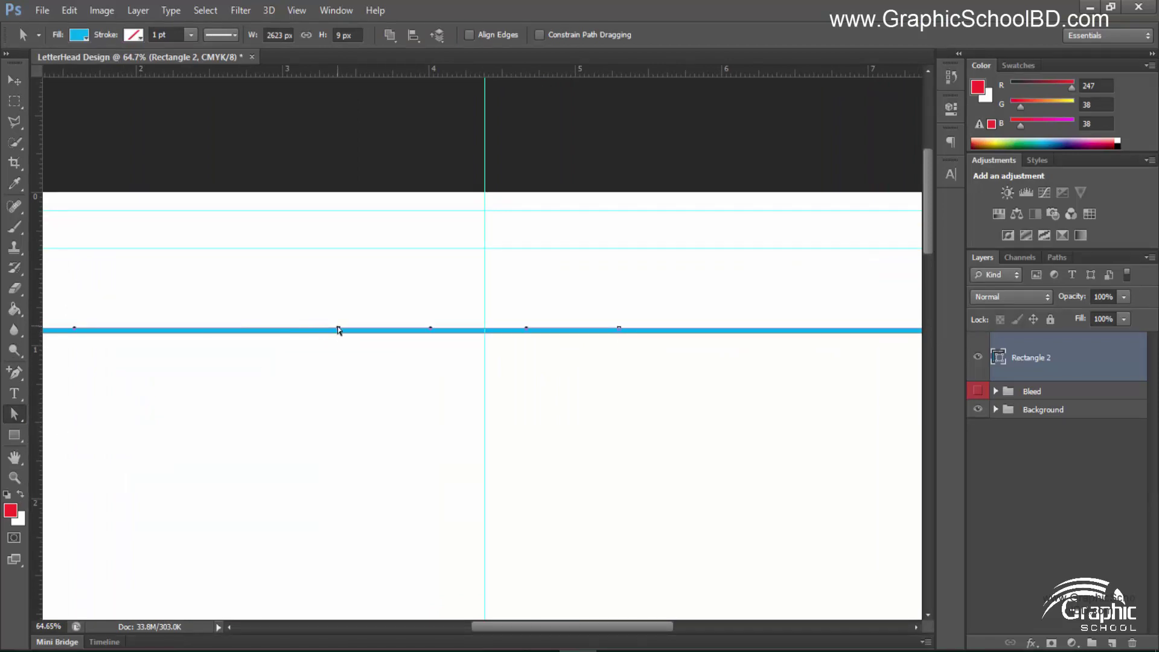
left_click_drag(338, 328, 338, 317)
key("ctrl+z")
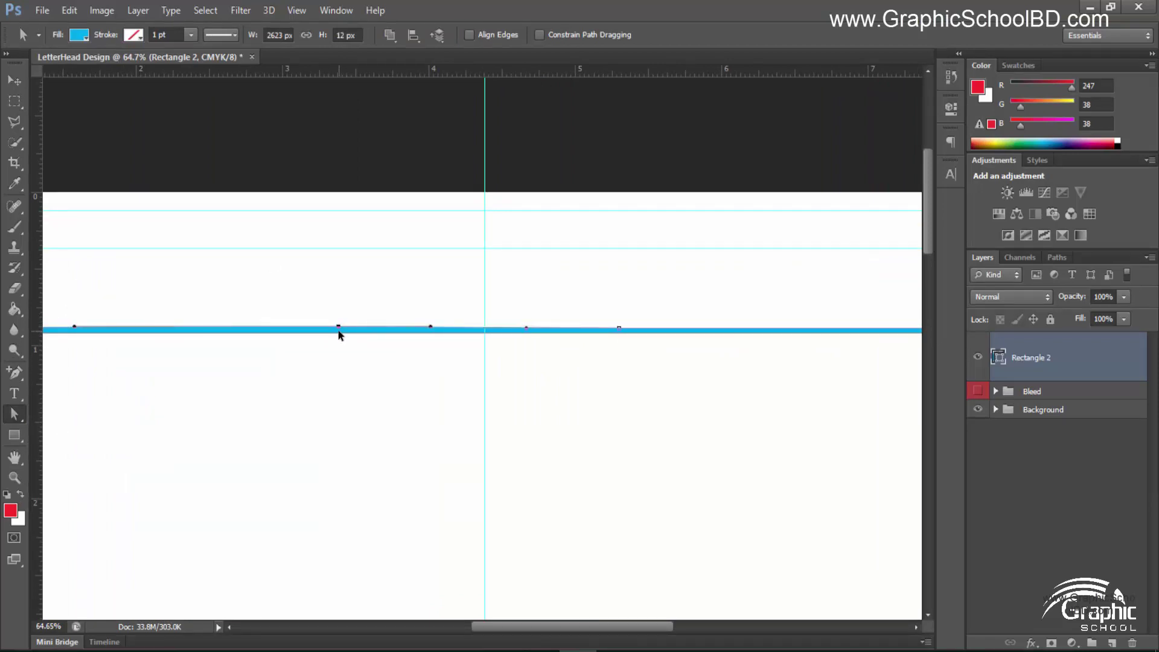
Step: Add two more anchors, one left of the others and one where the tab should end
key("p")
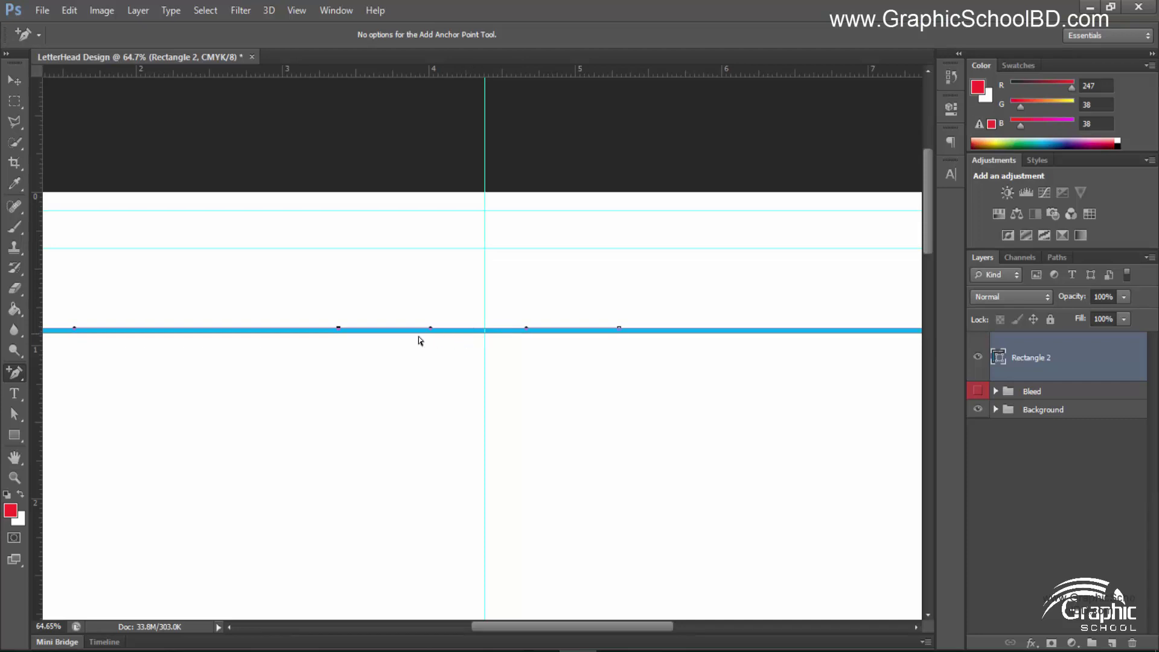
left_click(278, 329)
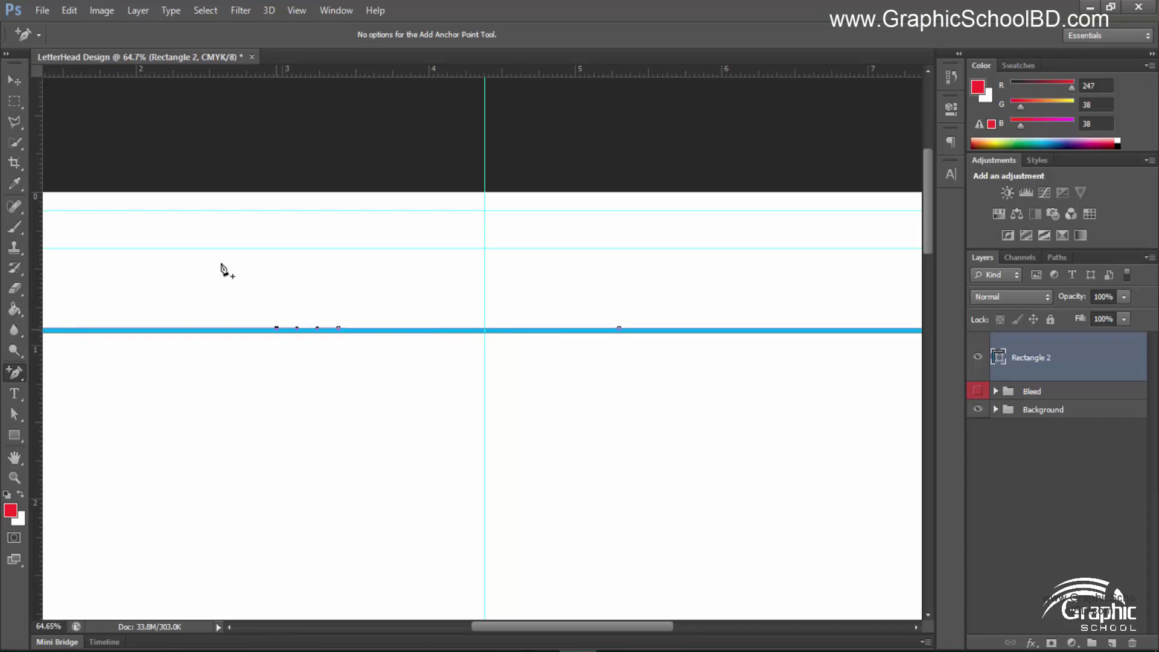
left_click(673, 330)
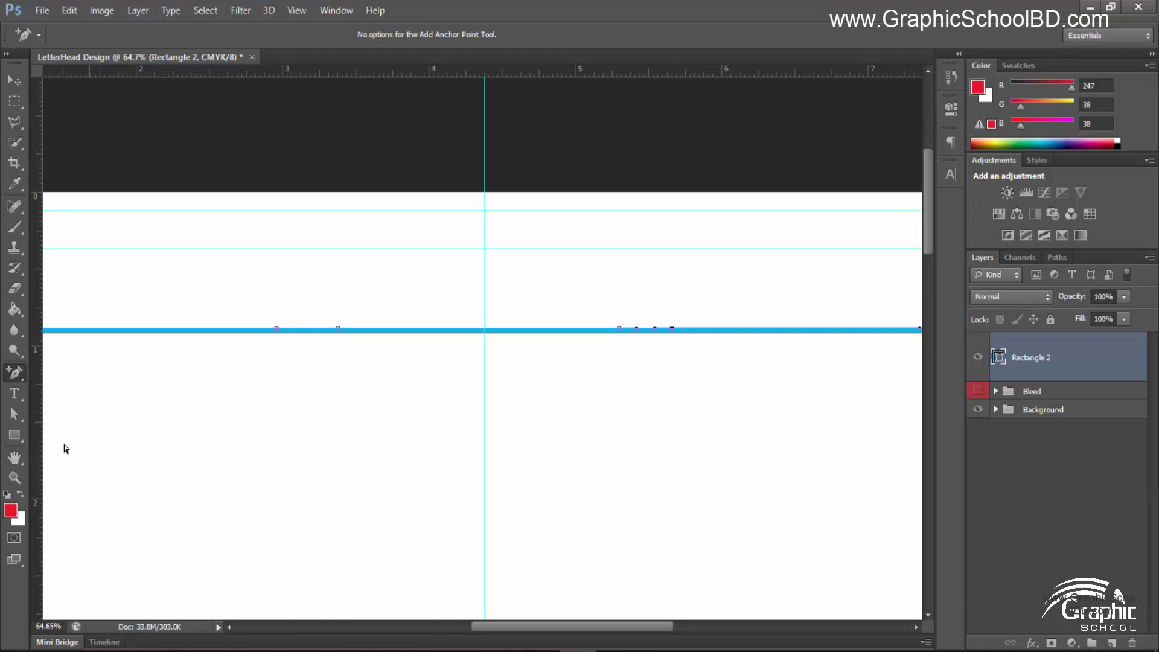
left_click(14, 415)
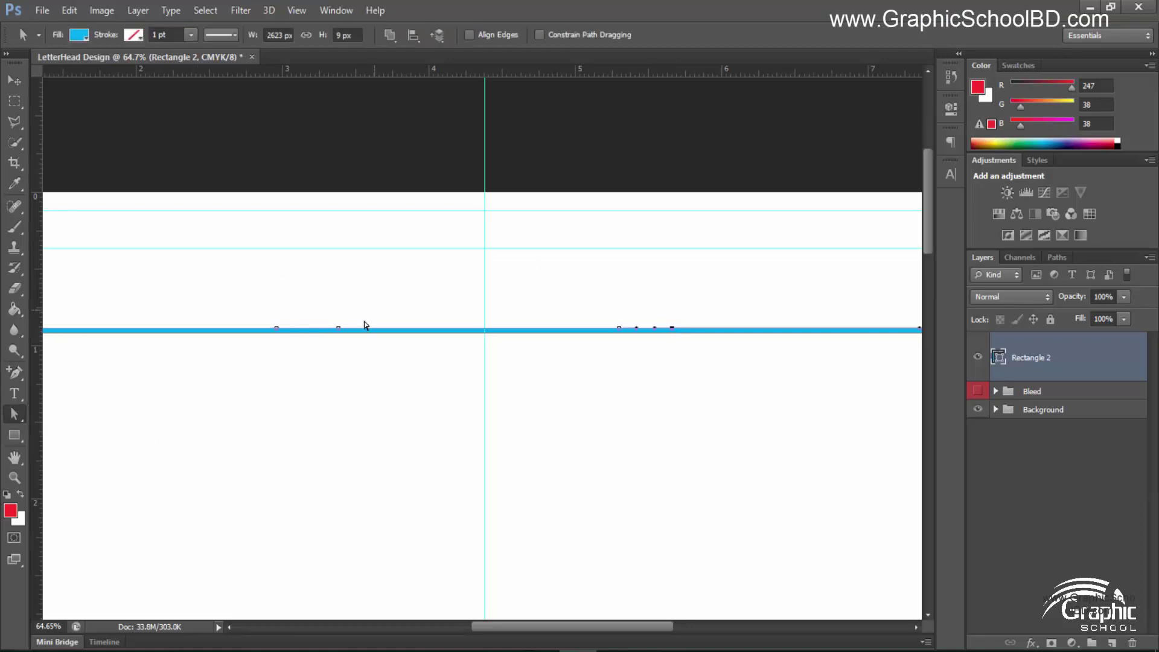
Step: Drag the left and right top-edge anchors up to the same height, forming a 139 px flat plateau
left_click(338, 328)
left_click_drag(339, 328, 338, 284)
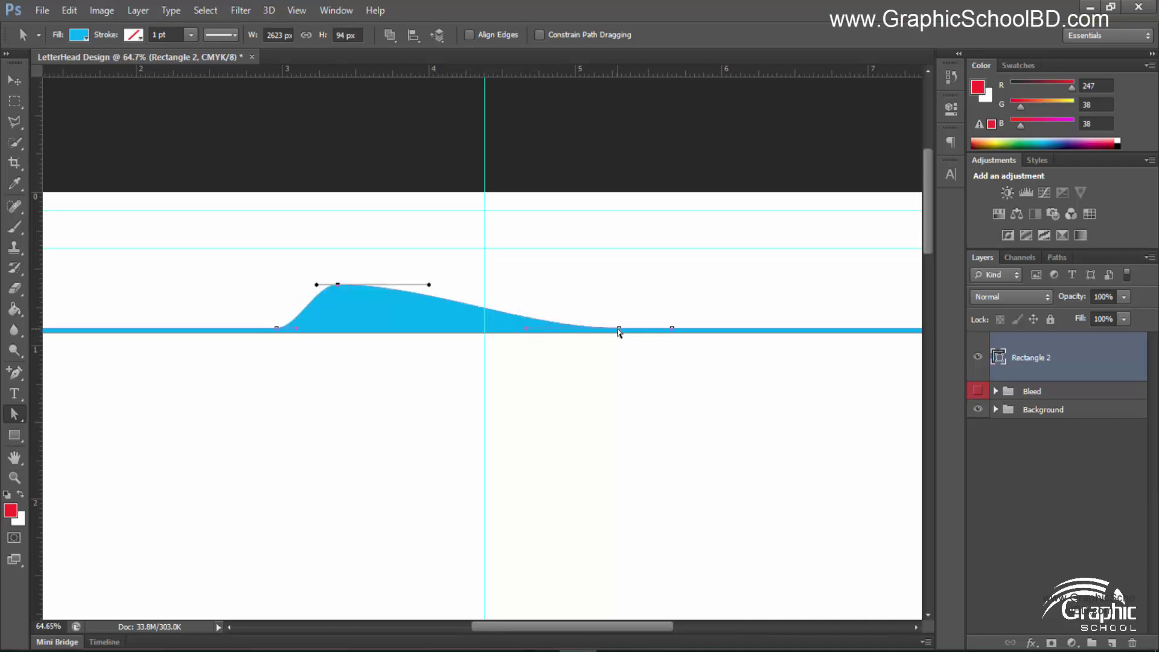
left_click_drag(618, 328, 636, 263)
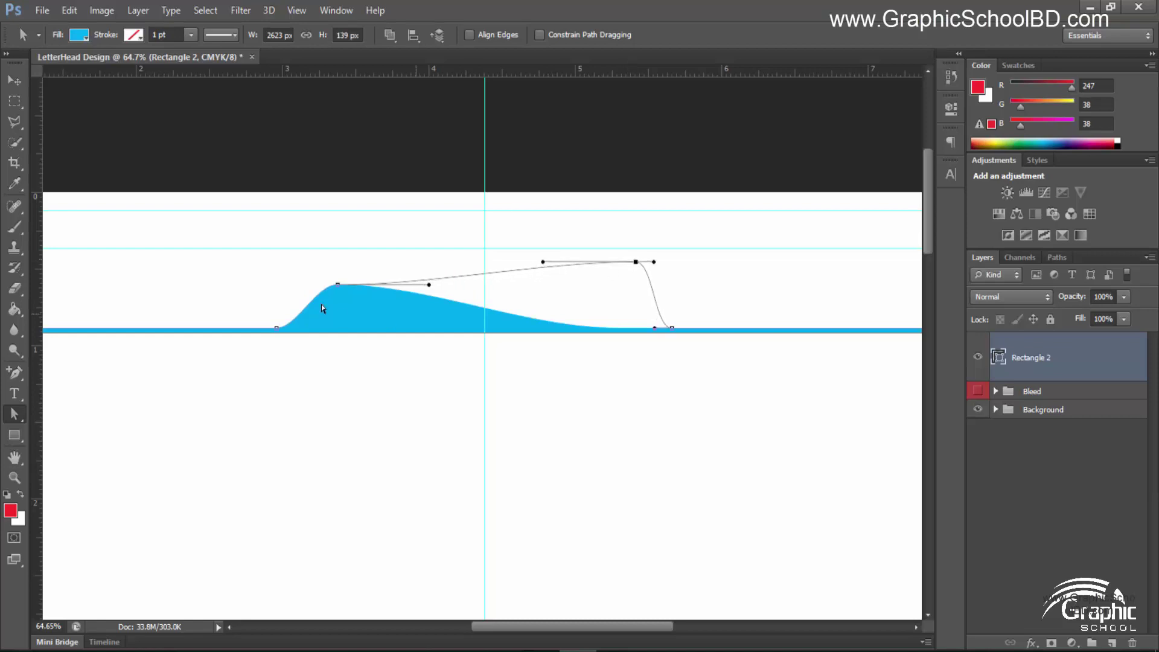
left_click_drag(338, 284, 337, 264)
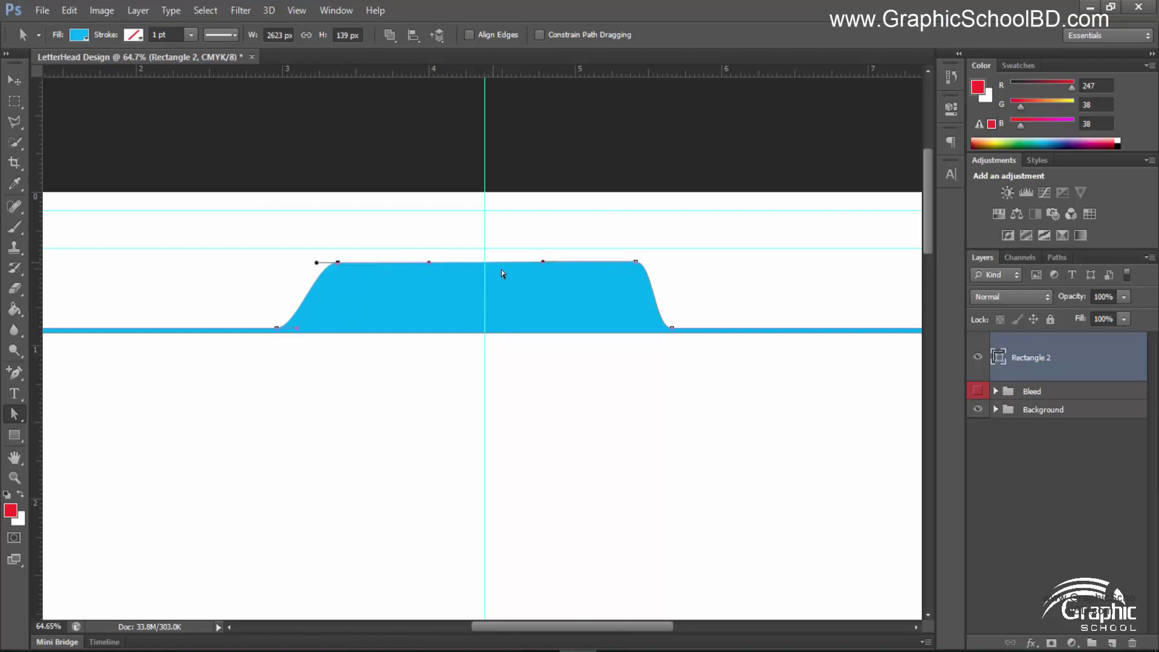
scroll(539, 324, "up", 2)
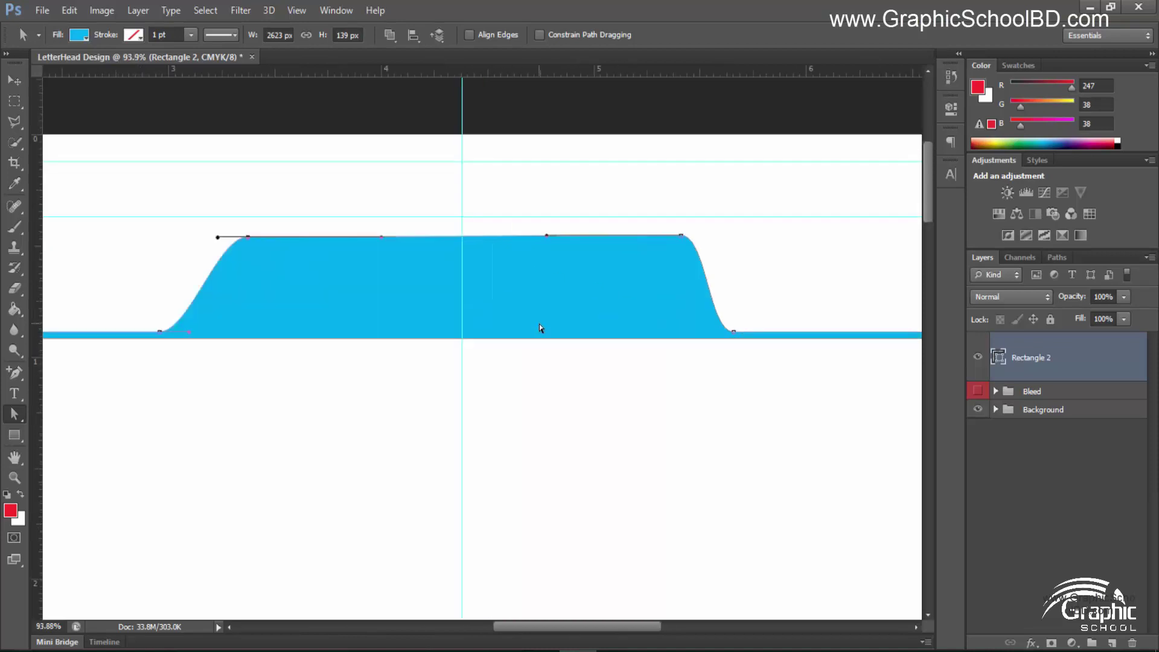
Step: Add an anchor point on the cyan shape's bottom edge
left_click(15, 372)
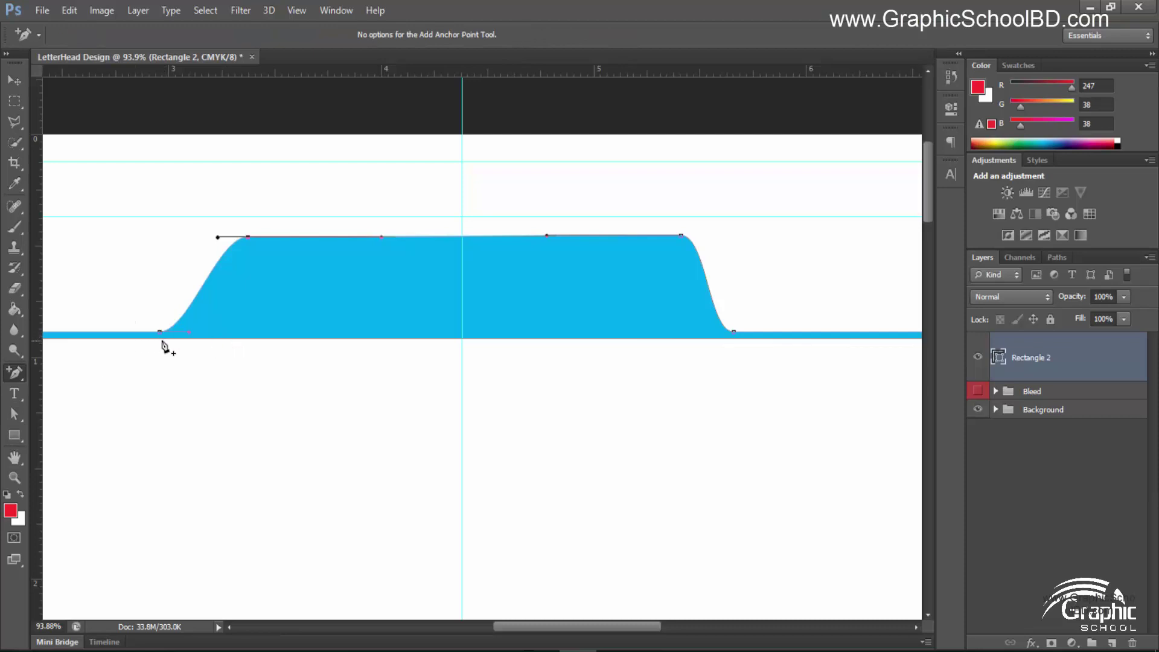
scroll(165, 347, "up", 2)
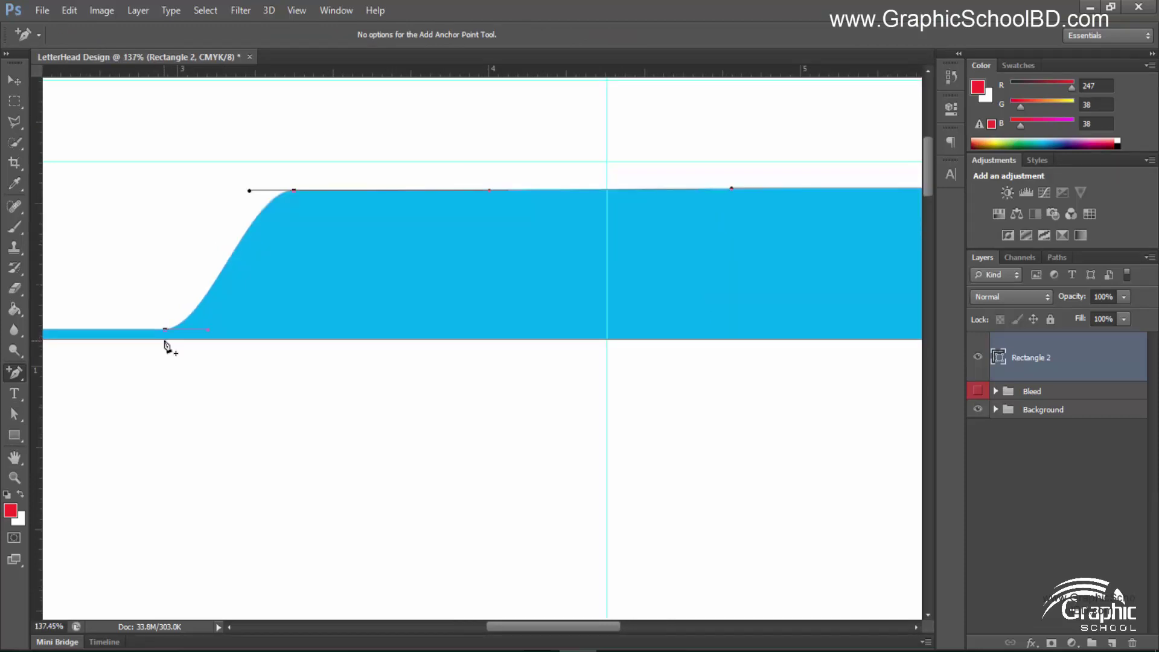
left_click(165, 339)
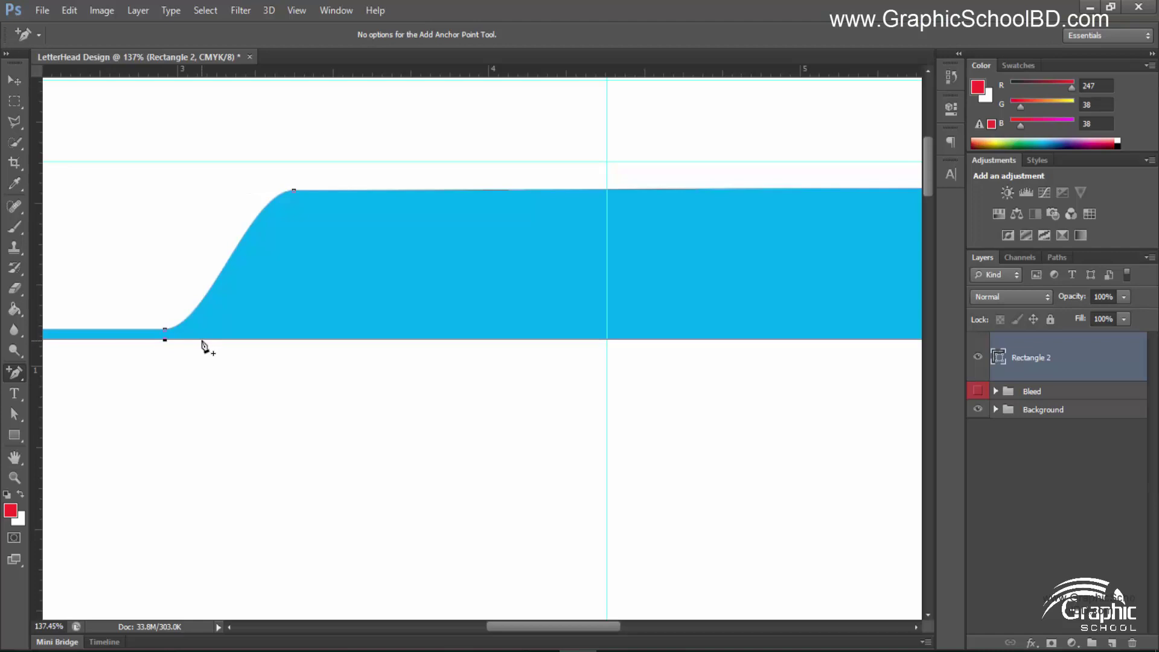
scroll(527, 386, "down", 2)
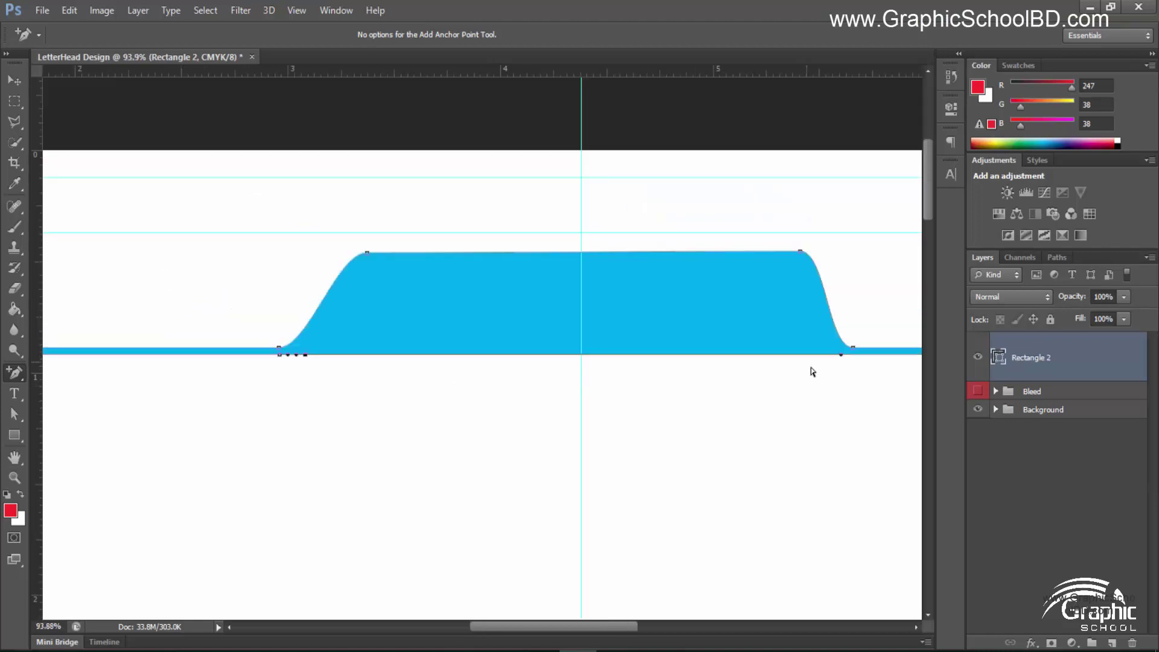
scroll(810, 367, "up", 2)
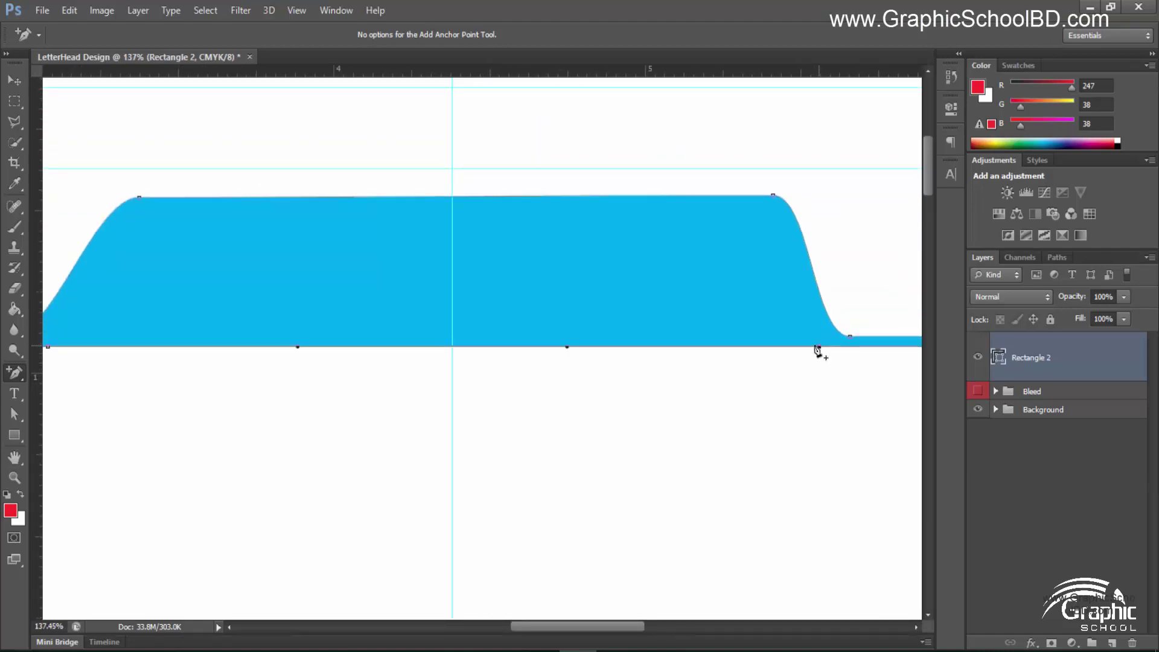
scroll(701, 371, "down", 2)
scroll(389, 338, "up", 1)
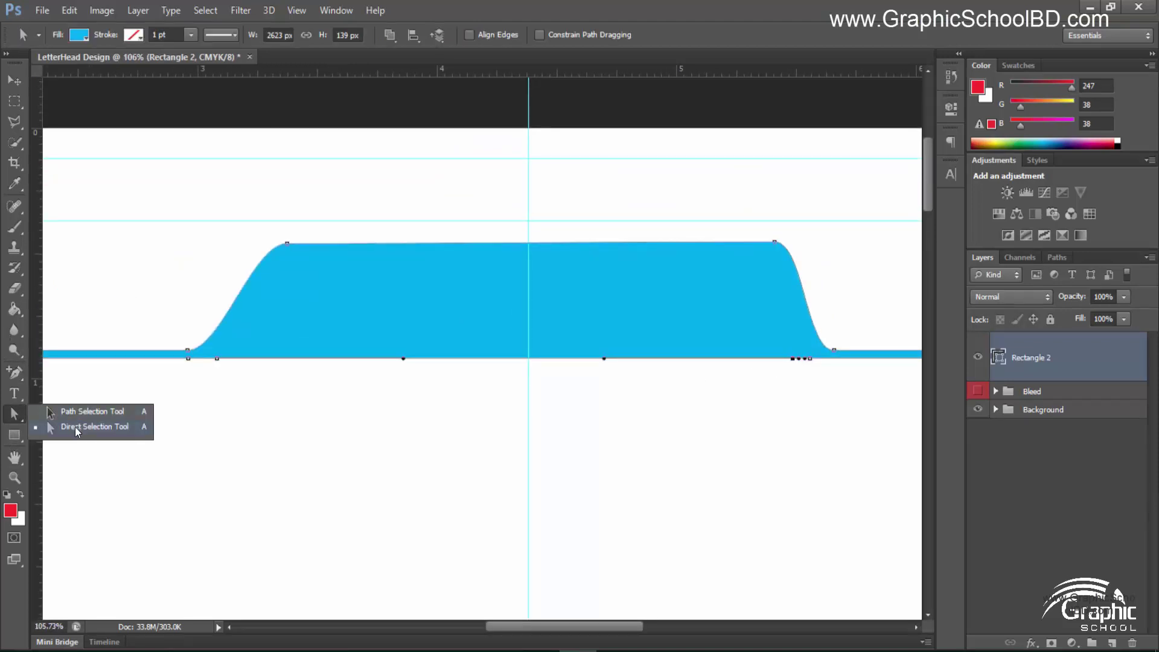
Step: Drag the bottom-edge anchors and handles up beneath the tab's left slope
left_click(77, 430)
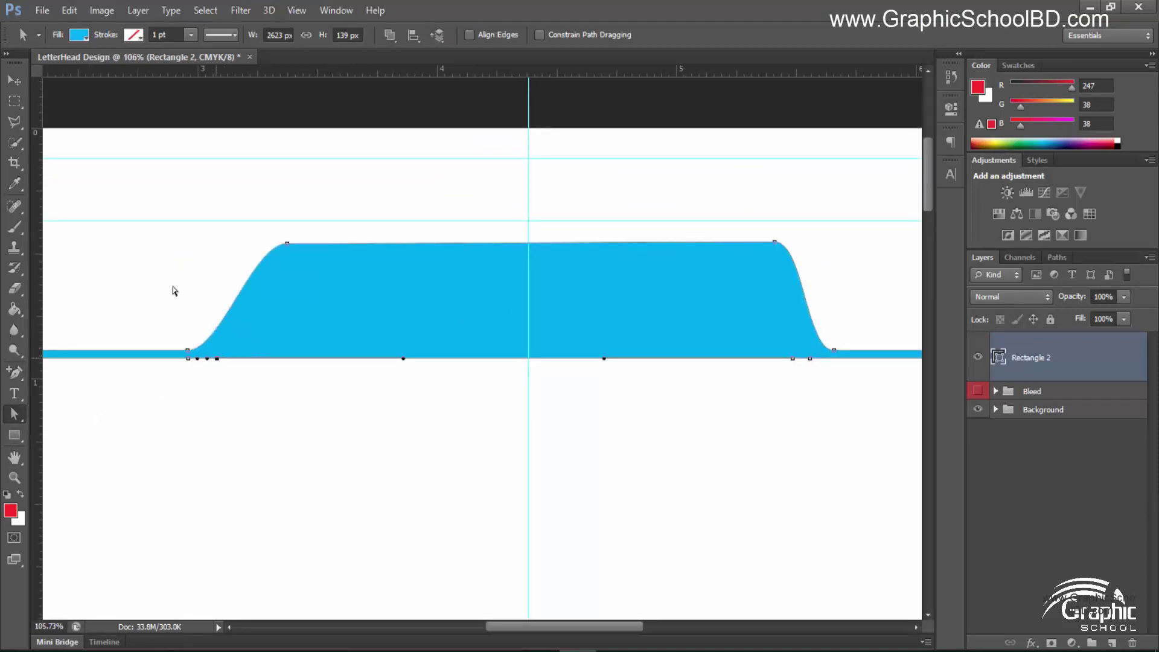
left_click_drag(218, 358, 252, 334)
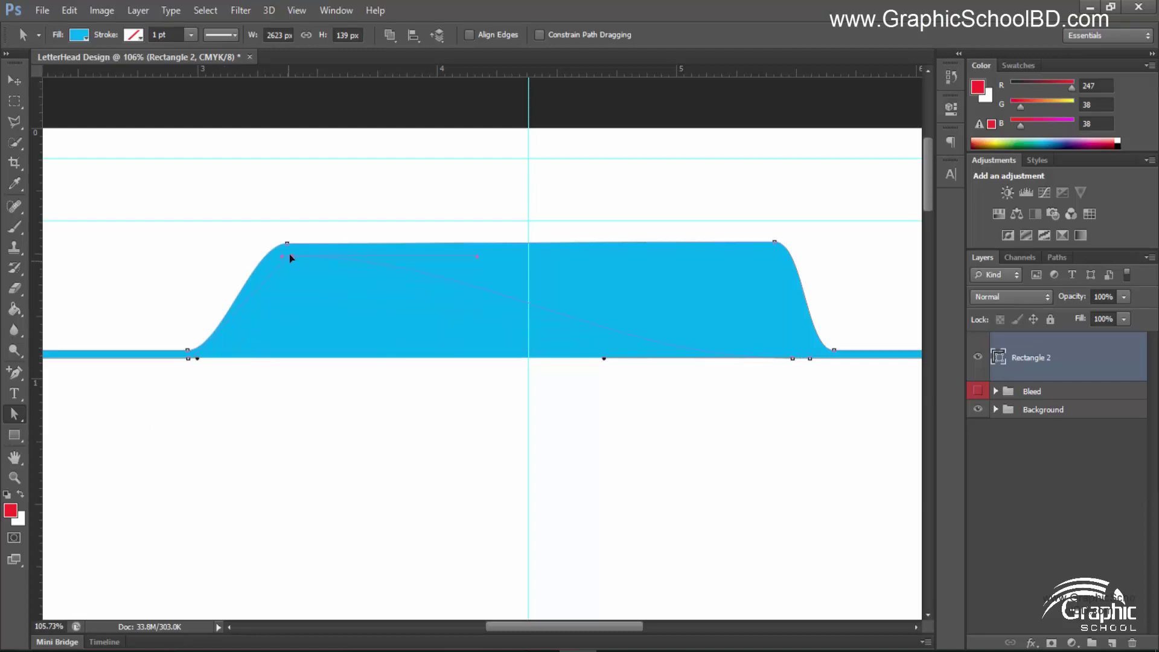
left_click_drag(288, 253, 288, 253)
scroll(194, 363, "up", 4)
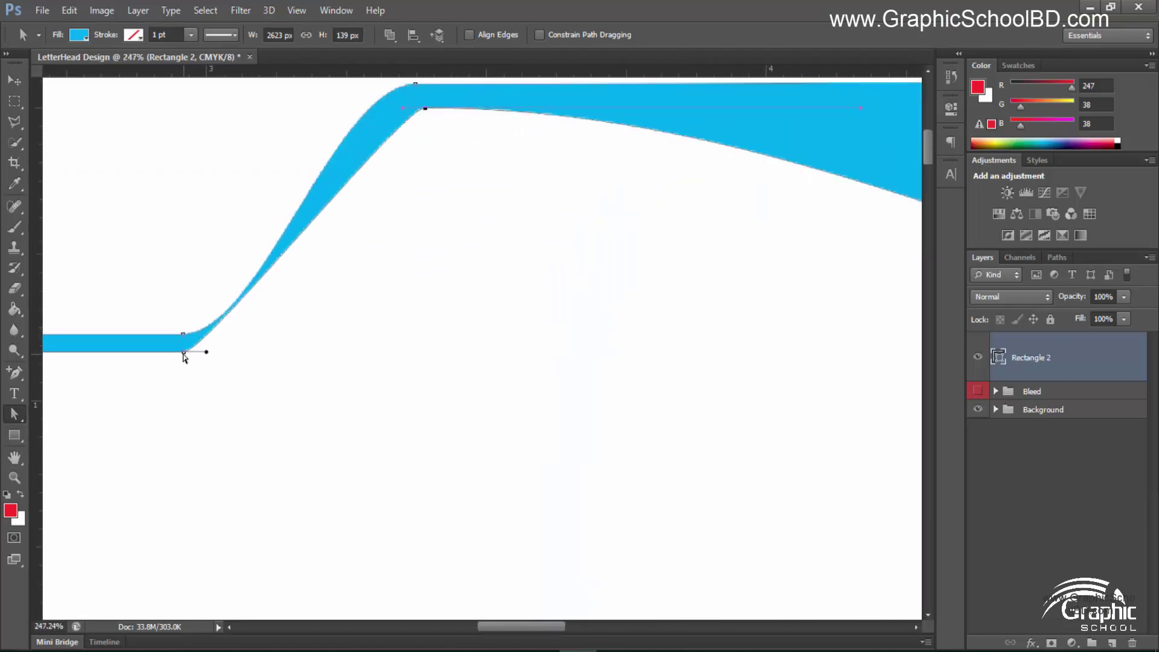
left_click_drag(186, 354, 212, 355)
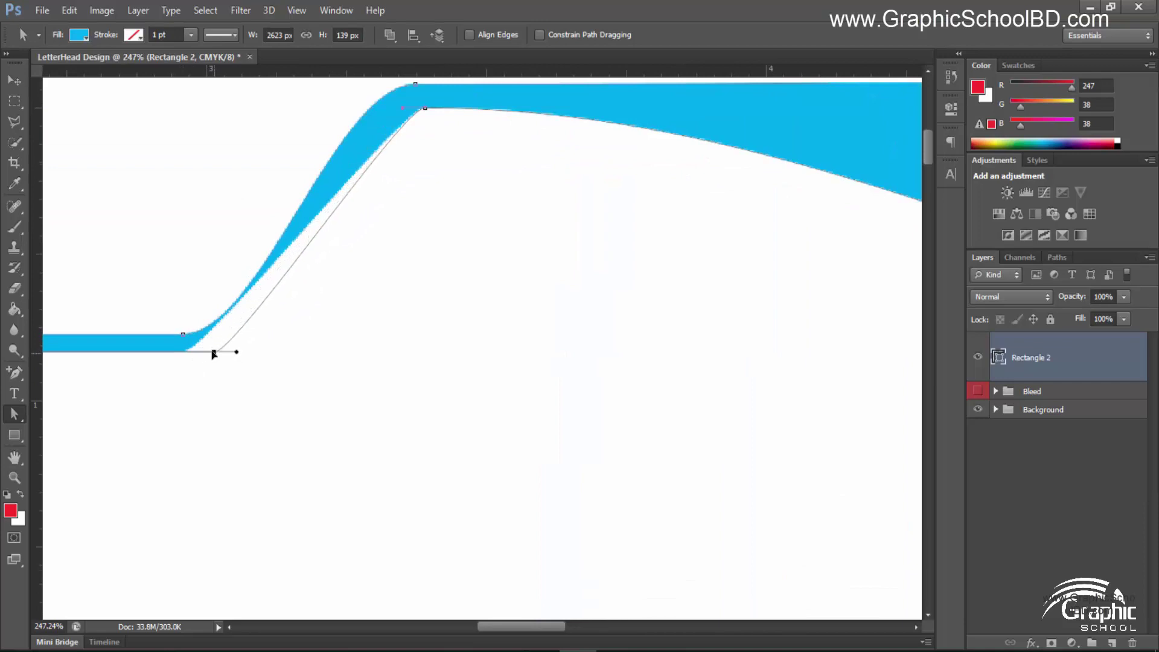
Step: Select the right slope's anchors and flatten the bulging fill into an even top band
scroll(474, 317, "down", 4)
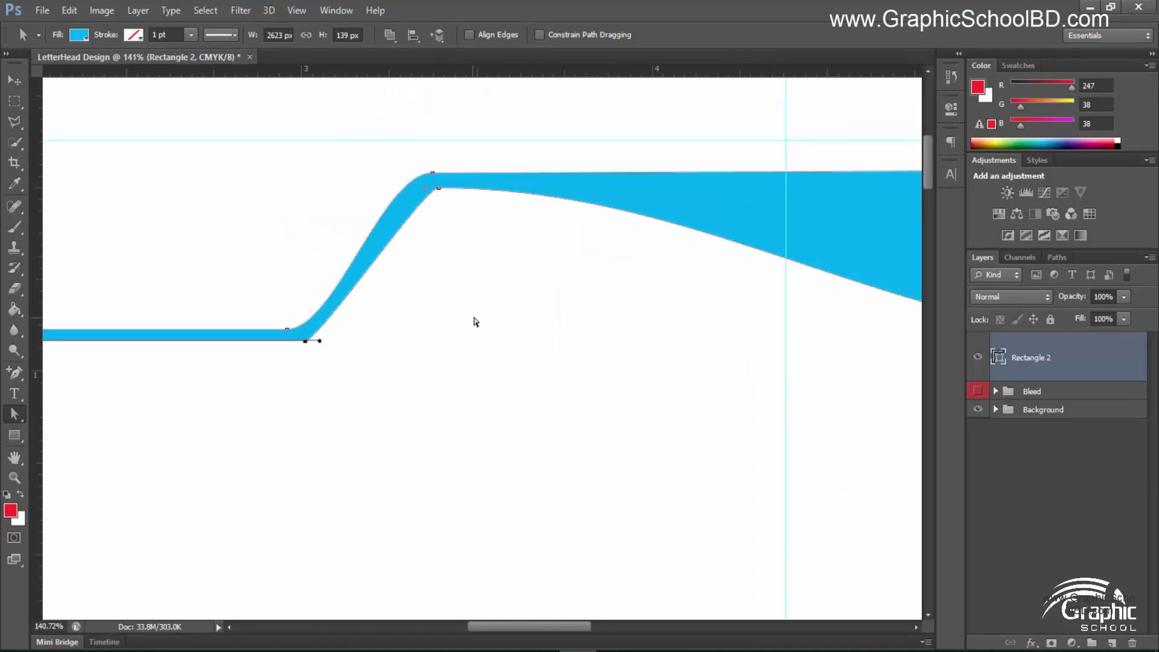
scroll(474, 318, "right", 3)
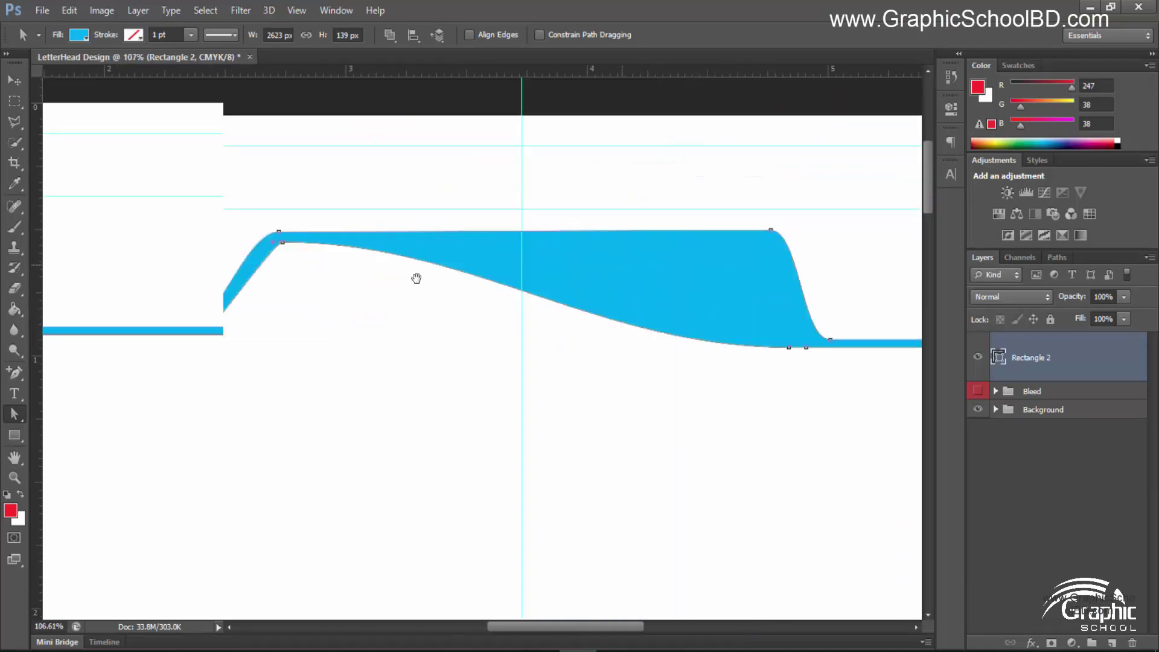
left_click(549, 284)
left_click(660, 250)
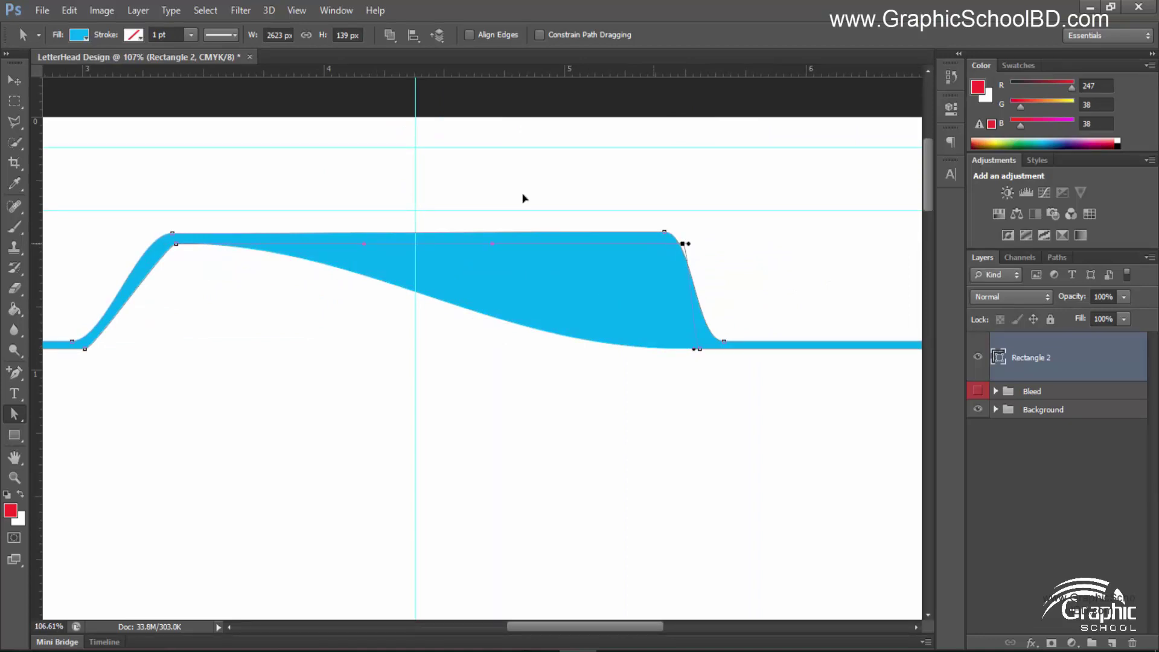
left_click_drag(492, 243, 657, 246)
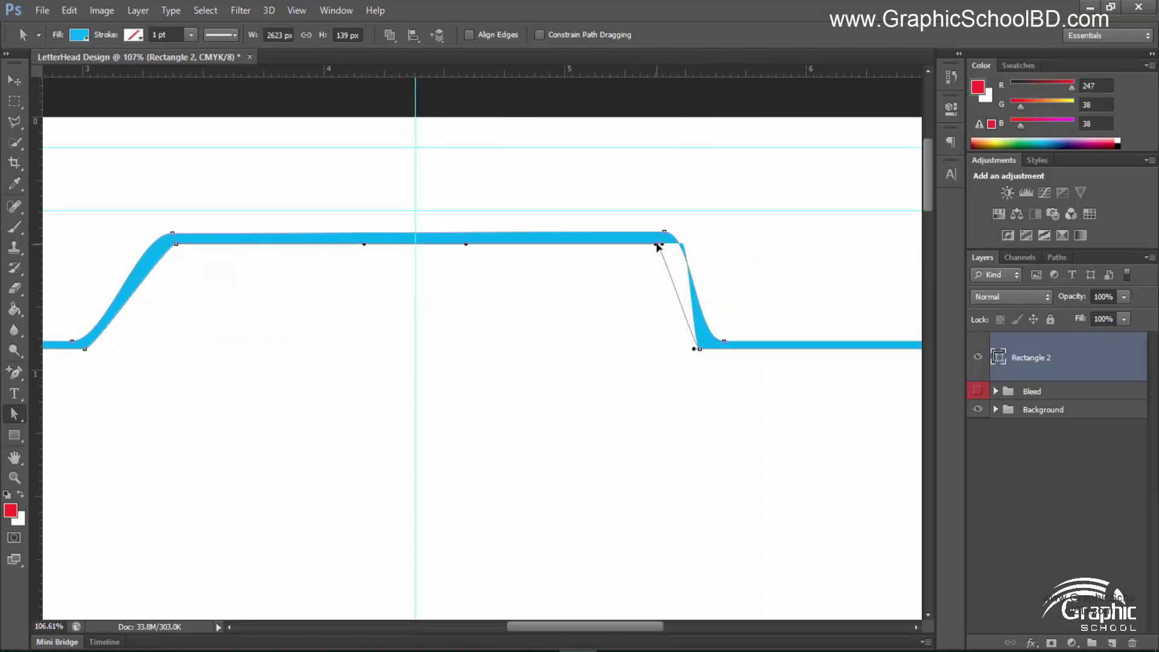
scroll(702, 294, "up", 3)
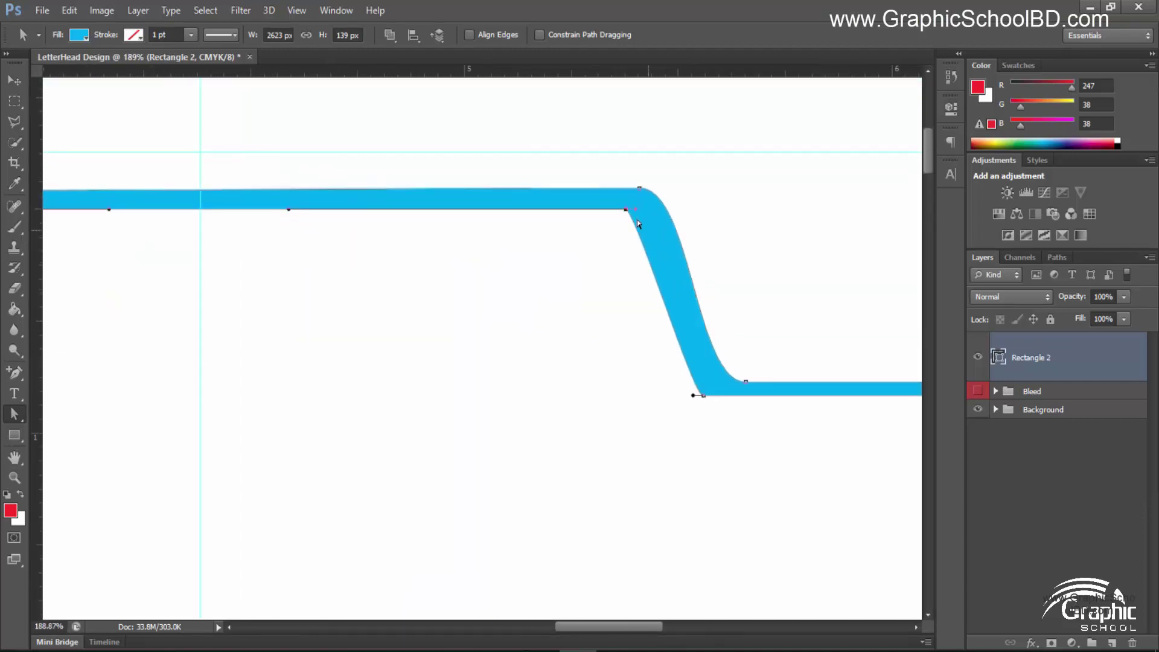
Step: Nudge the right slope's upper corner and move its lower corner anchor to the right
left_click_drag(627, 212, 631, 212)
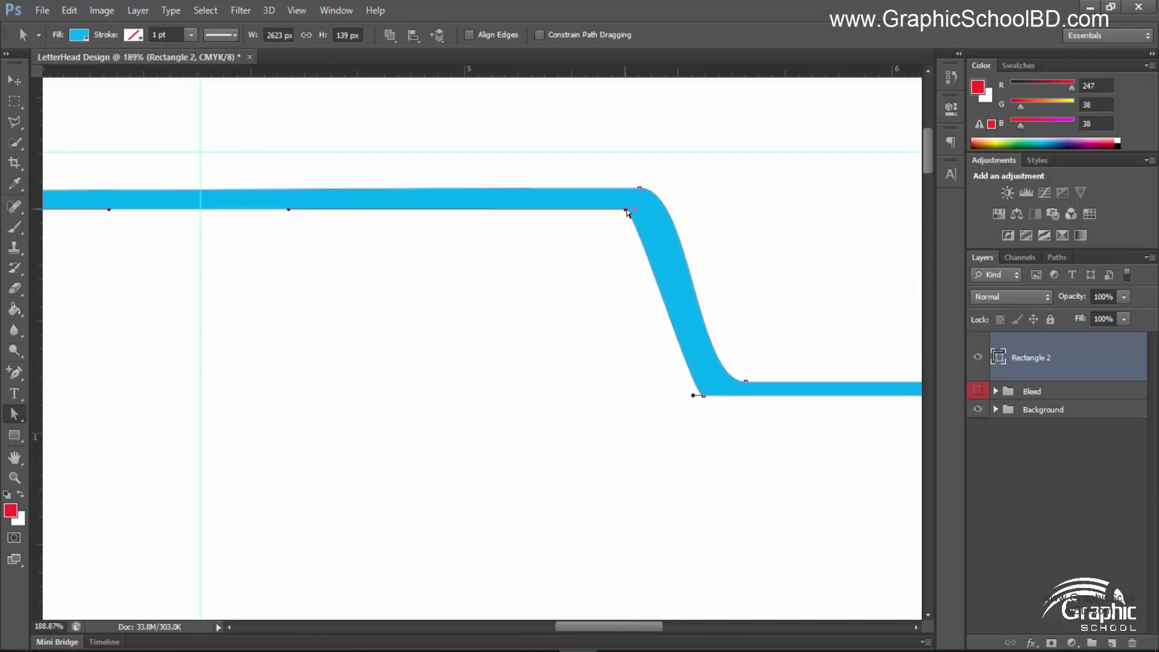
left_click(747, 383)
left_click(705, 397)
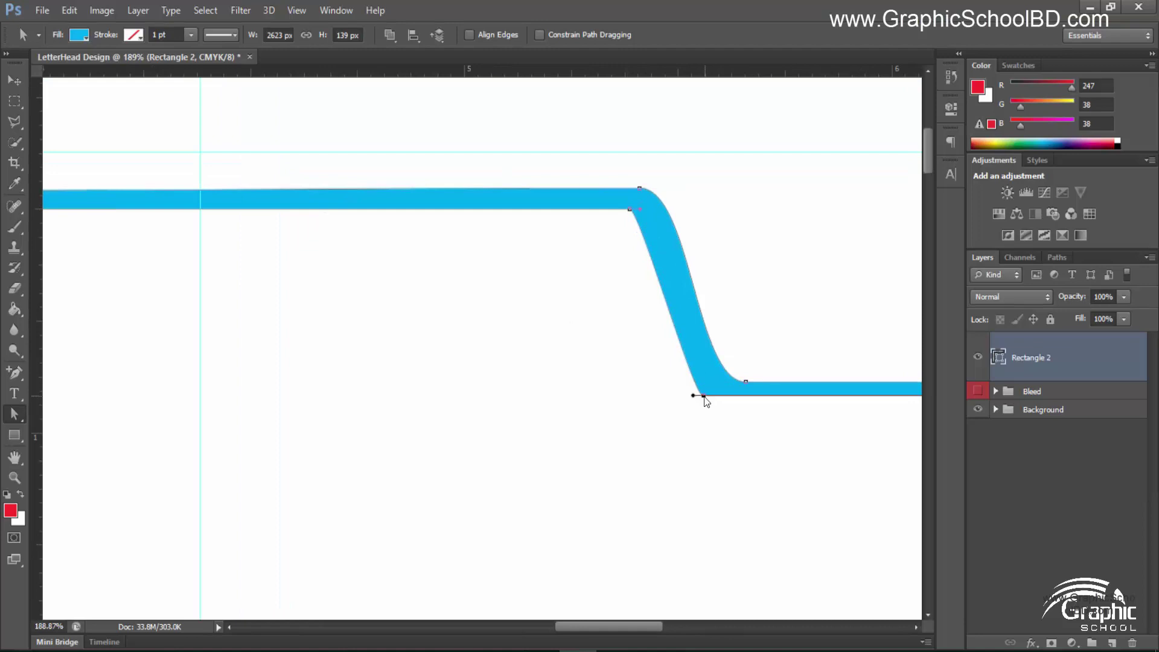
left_click_drag(704, 397, 715, 397)
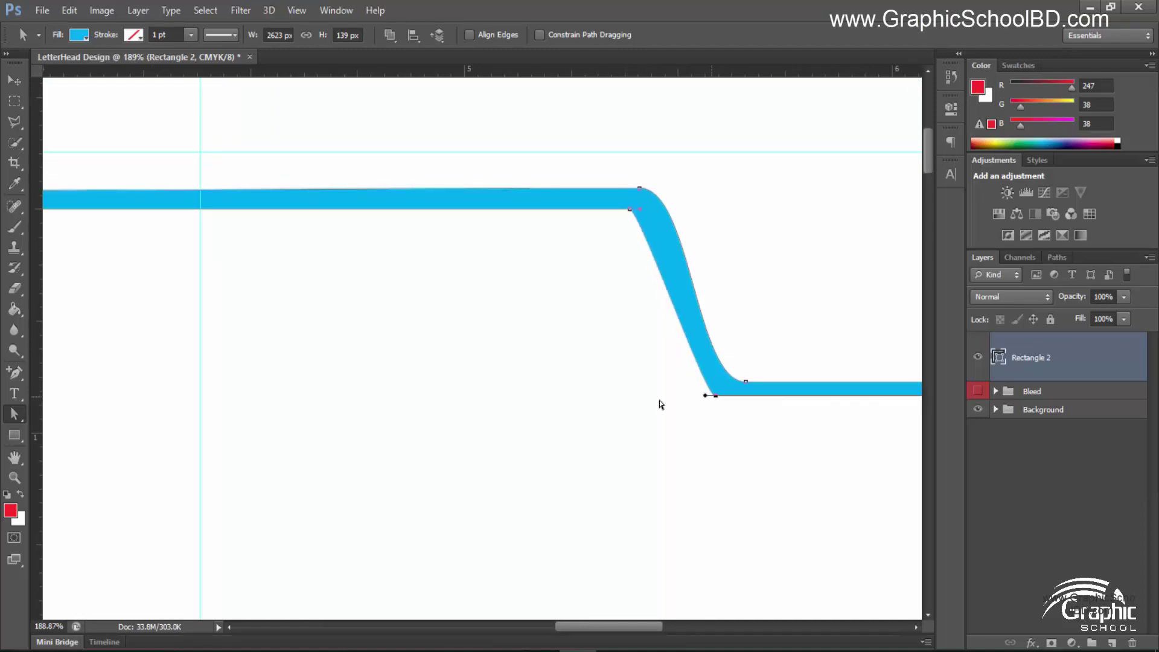
scroll(604, 404, "down", 3)
scroll(722, 336, "up", 4)
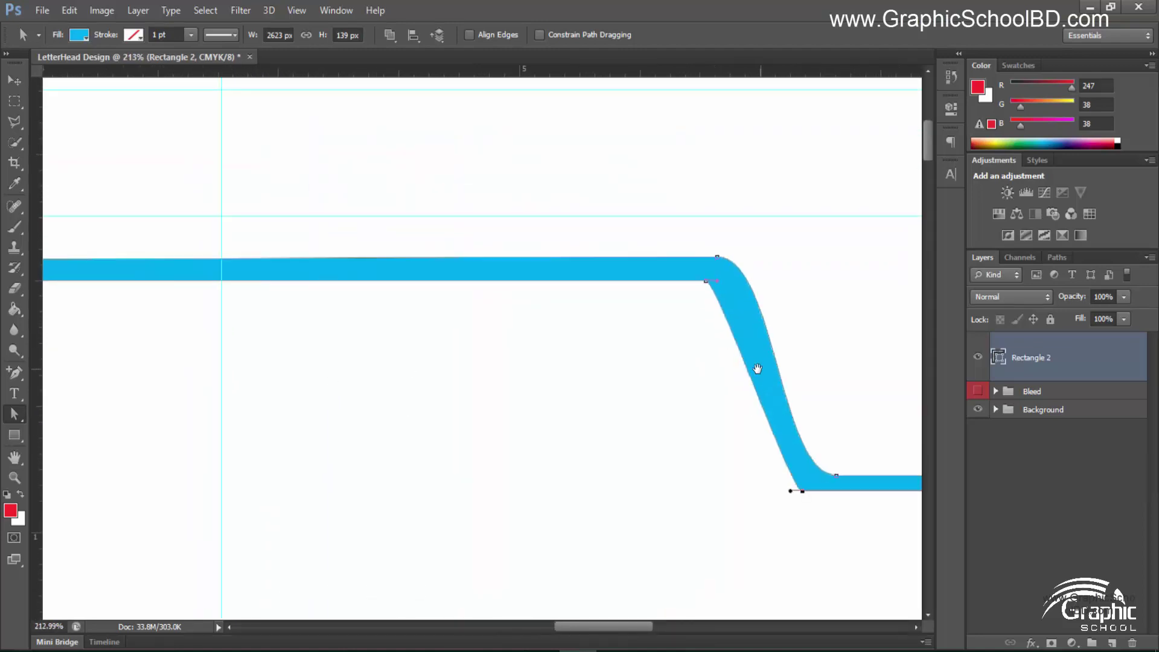
Step: Reshape the right slope's lower bend, laying its handle along the diagonal edge
left_click_drag(757, 368, 595, 386)
scroll(664, 474, "up", 2)
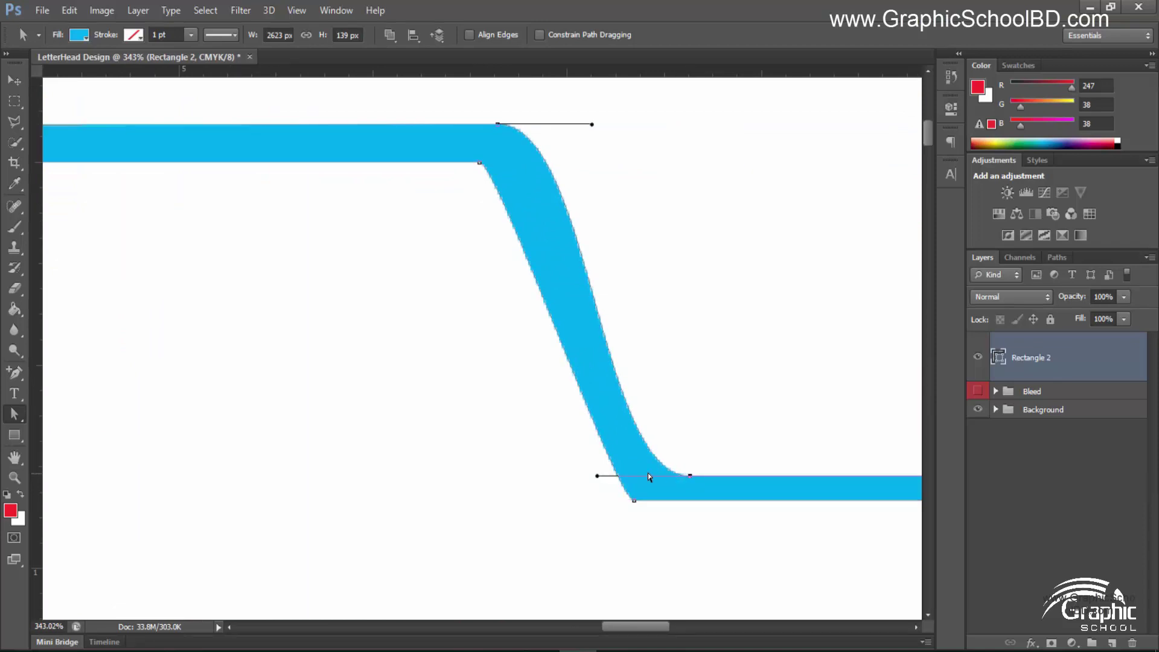
mouse_move(601, 476)
left_mouse_down()
mouse_move(620, 451)
mouse_move(615, 476)
mouse_move(615, 453)
mouse_move(667, 401)
mouse_move(646, 393)
left_mouse_up()
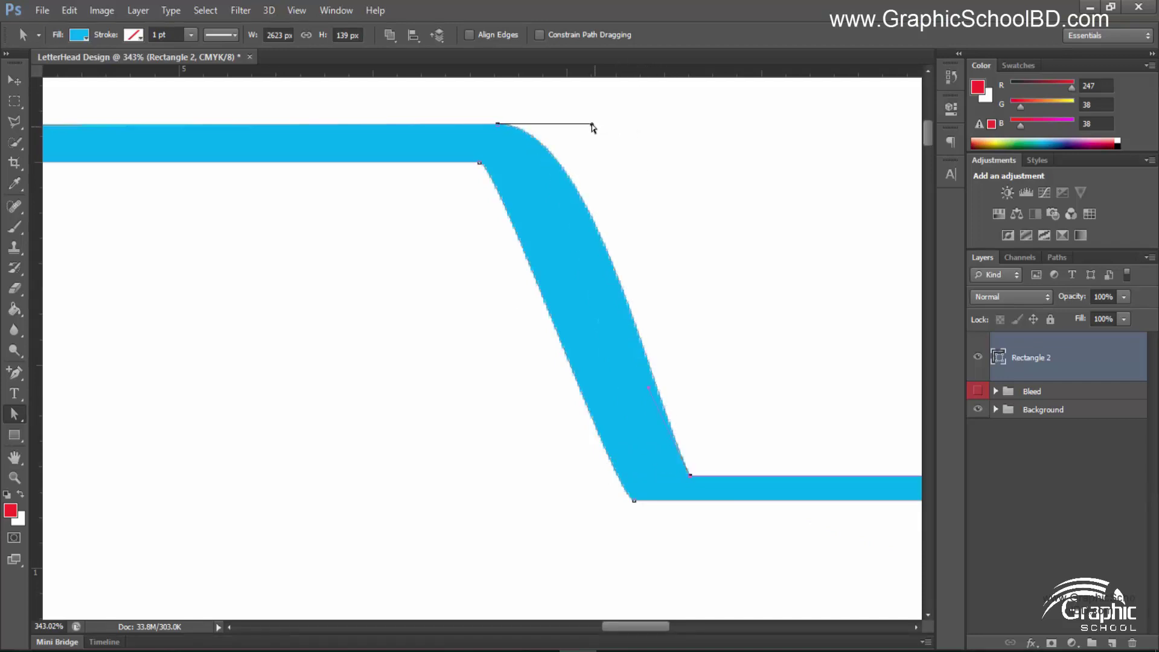
left_click_drag(593, 127, 566, 248)
key("ctrl+z")
left_click_drag(652, 387, 633, 389)
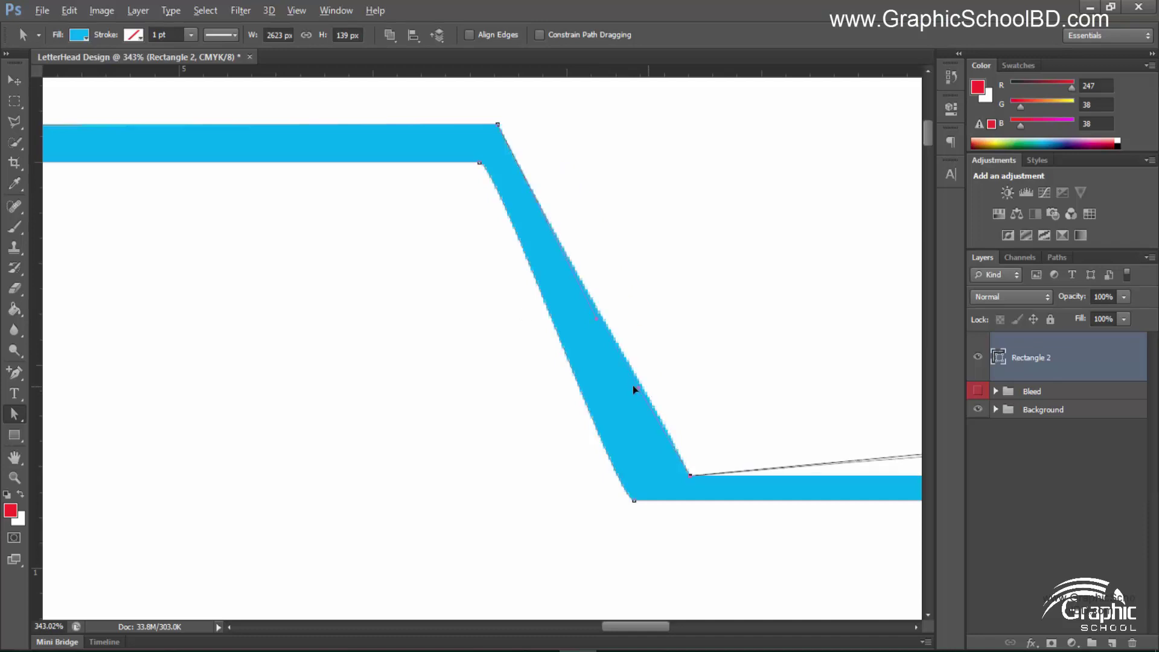
key("ctrl+z")
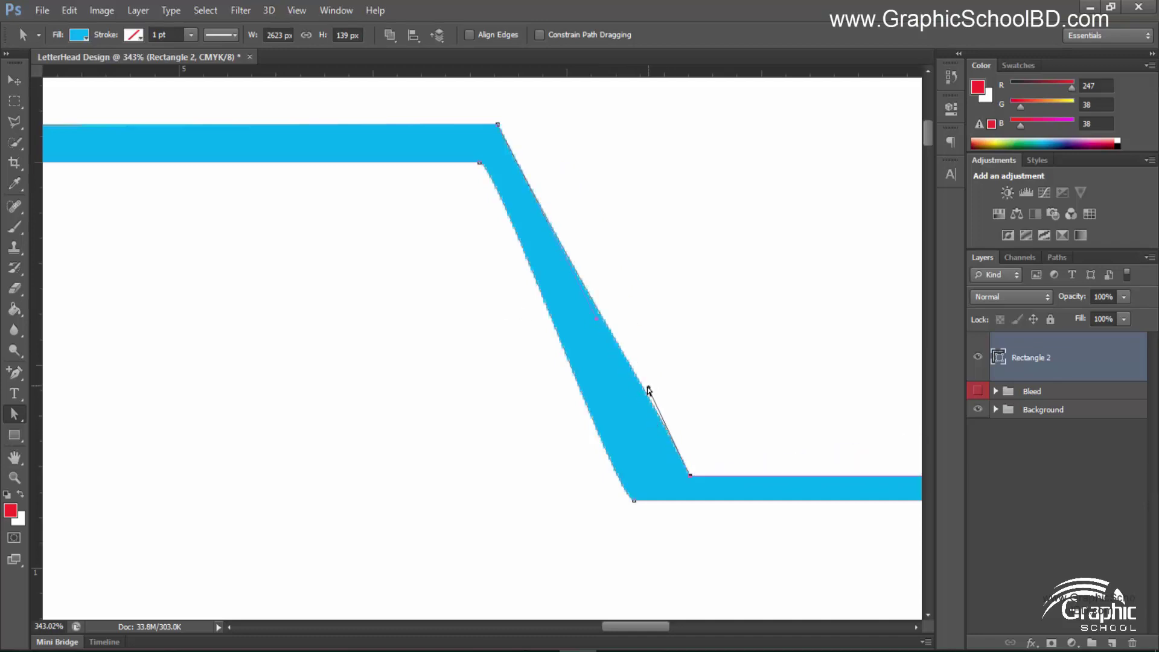
left_click_drag(651, 387, 638, 389)
scroll(634, 383, "down", 1)
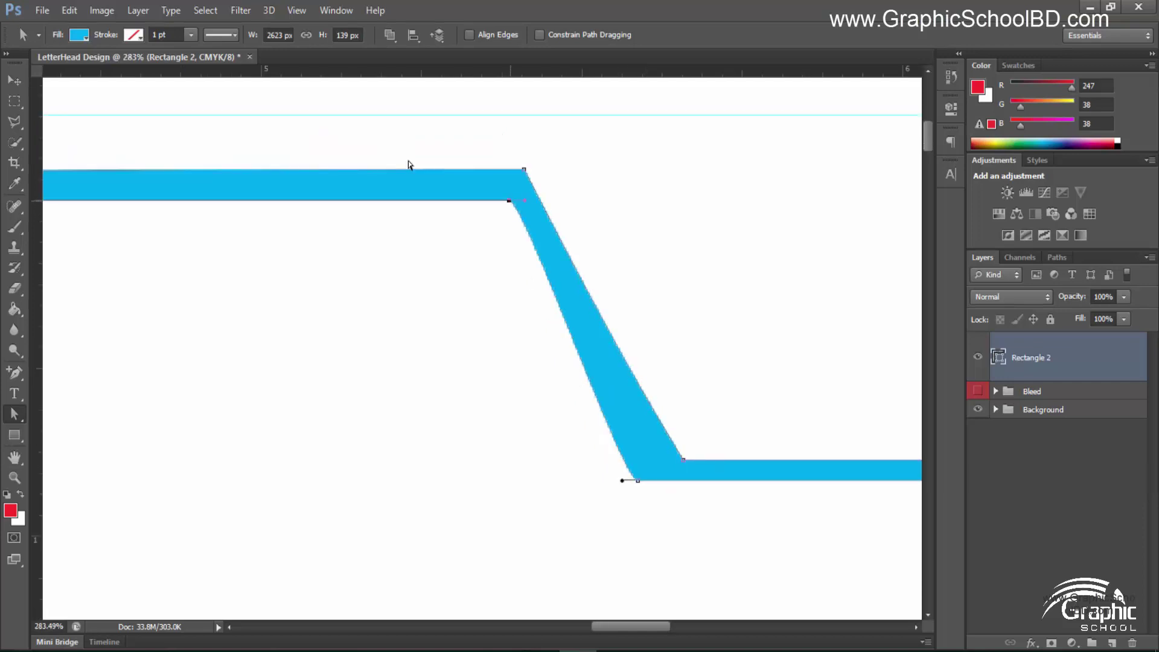
scroll(509, 202, "up", 1)
Step: Move the inner corner anchor, sharpen the bottom corner and straighten the band's bottom edge
left_click_drag(510, 202, 483, 202)
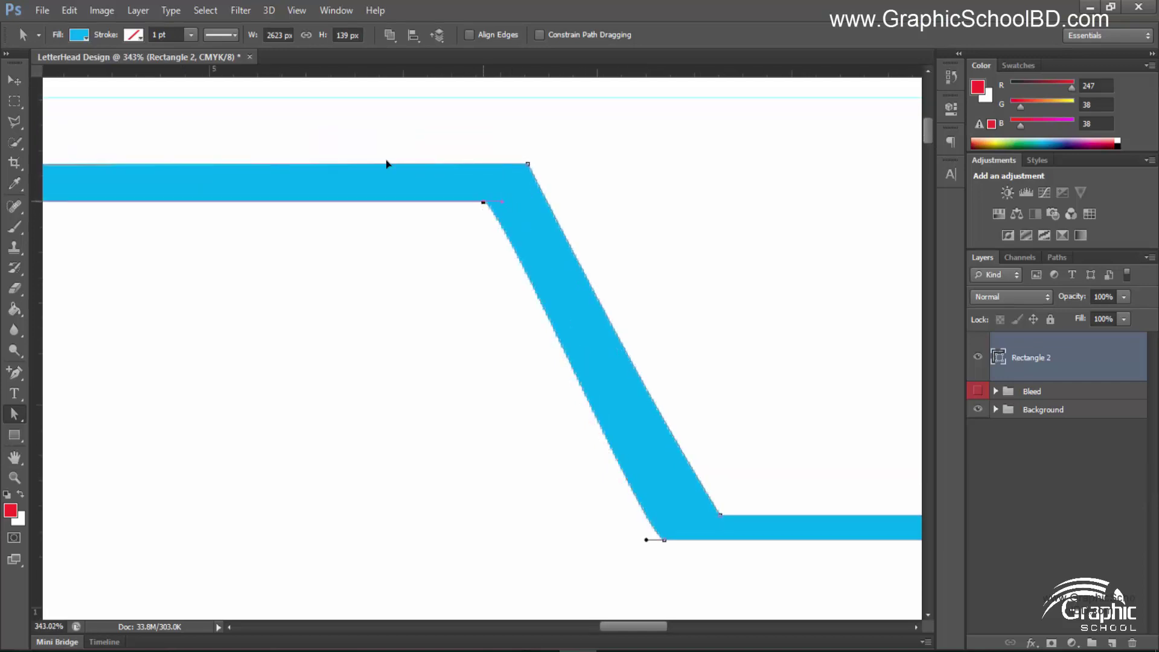
left_click_drag(646, 540, 632, 472)
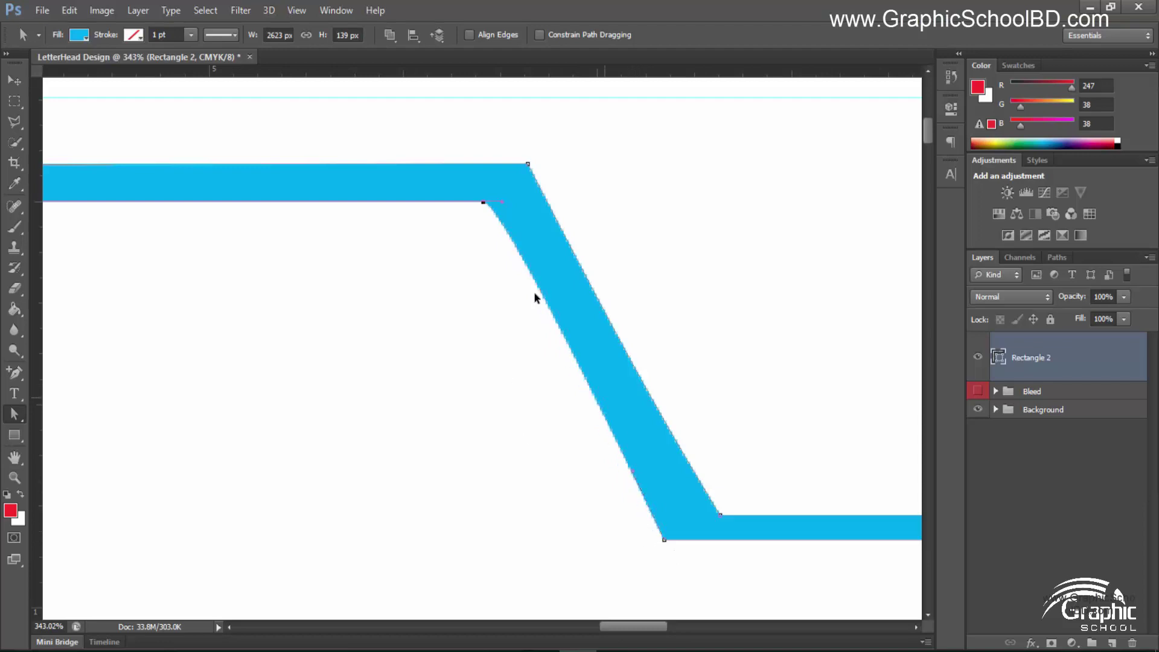
left_click_drag(500, 207, 518, 270)
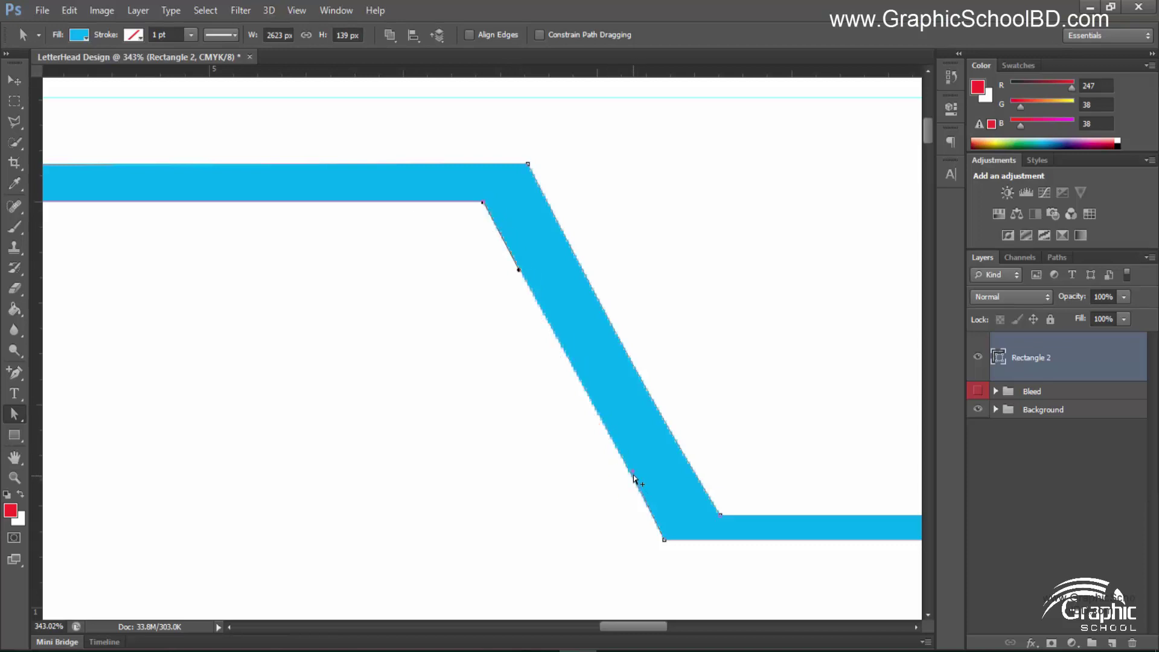
left_click_drag(633, 477, 634, 480)
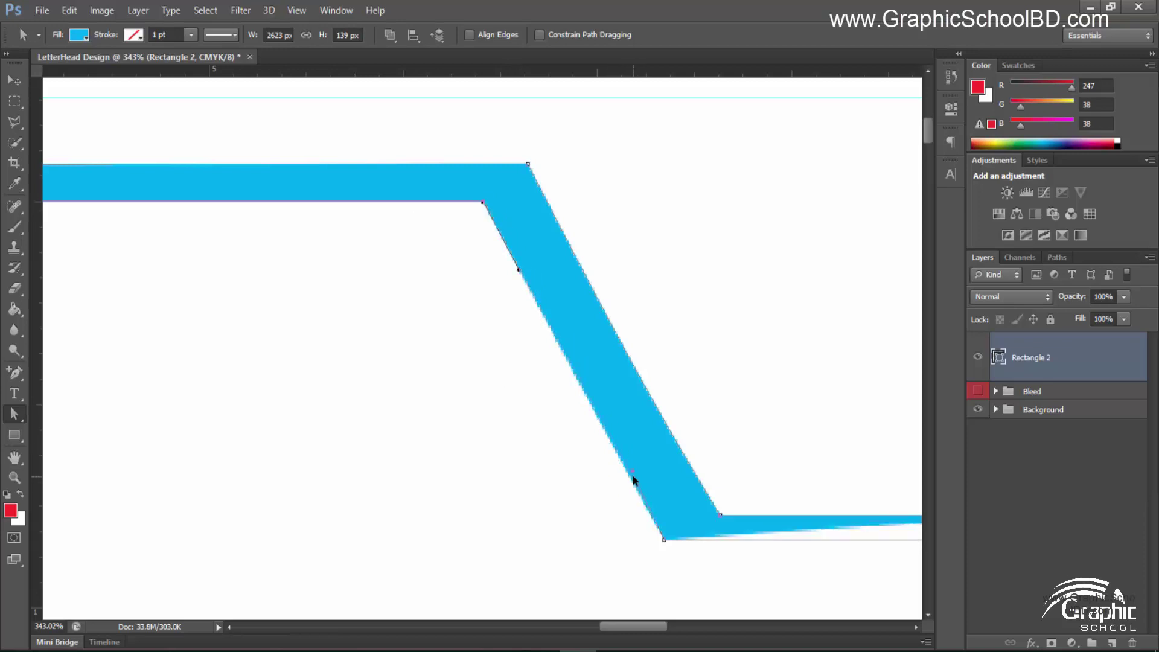
left_click_drag(632, 472, 625, 474)
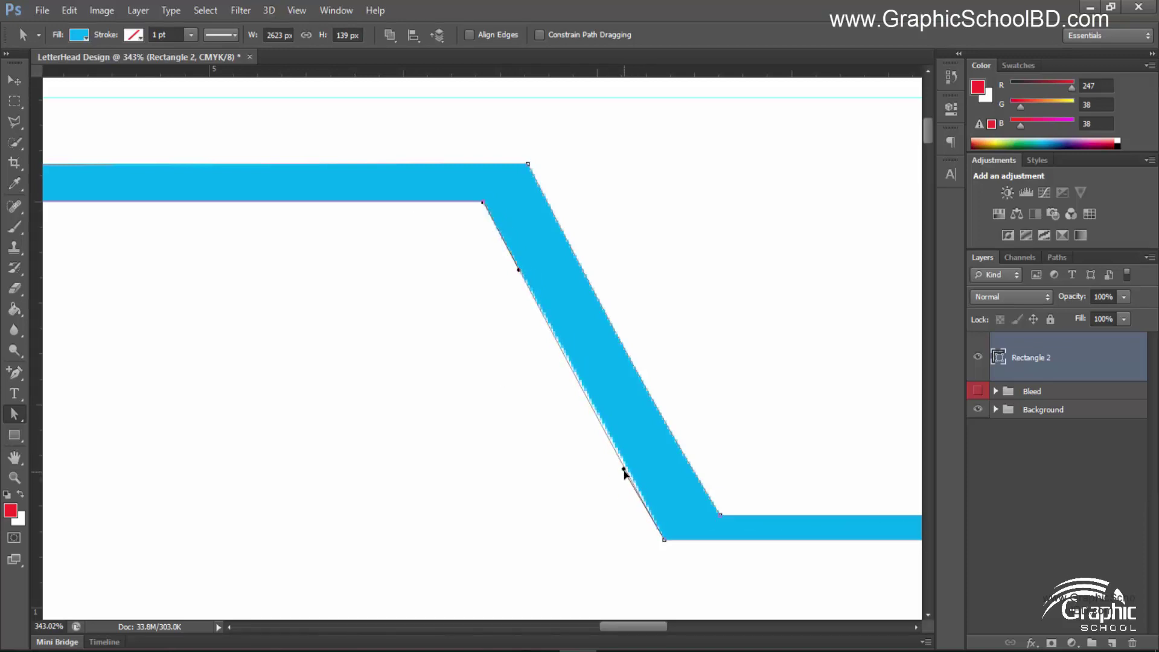
scroll(670, 504, "down", 4)
Step: Bring the whole band into view and adjust the left bend's bottom anchor and inner curve
scroll(381, 483, "down", 3)
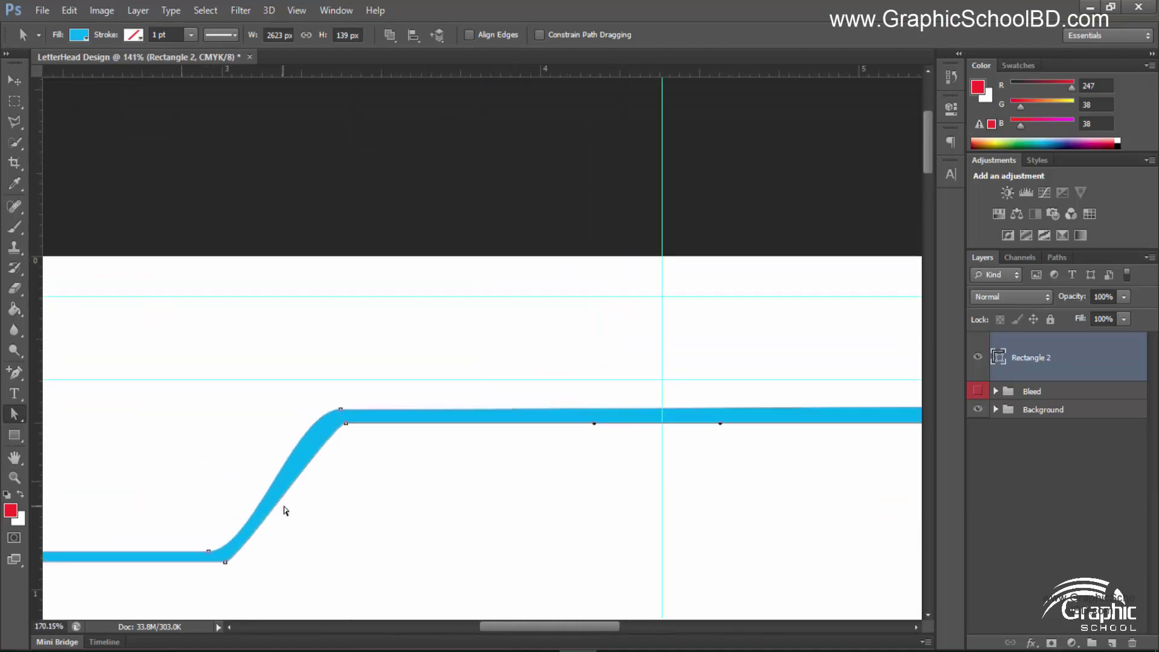
scroll(423, 513, "down", 2)
scroll(557, 514, "down", 2)
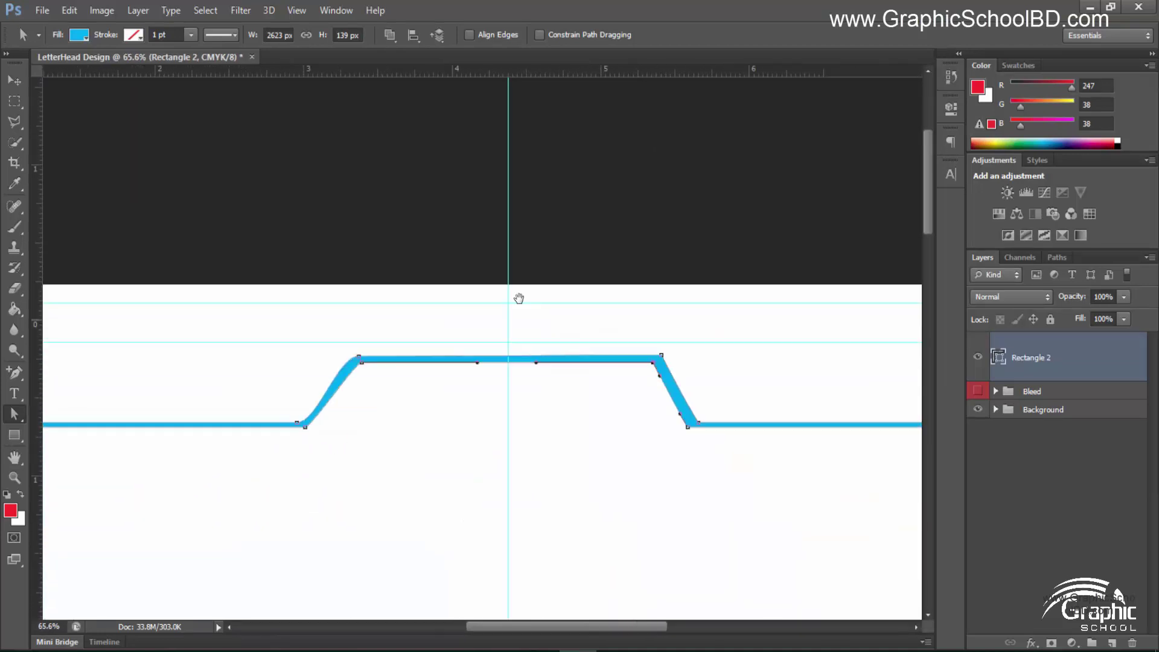
scroll(514, 468, "up", 4)
left_click_drag(514, 468, 217, 328)
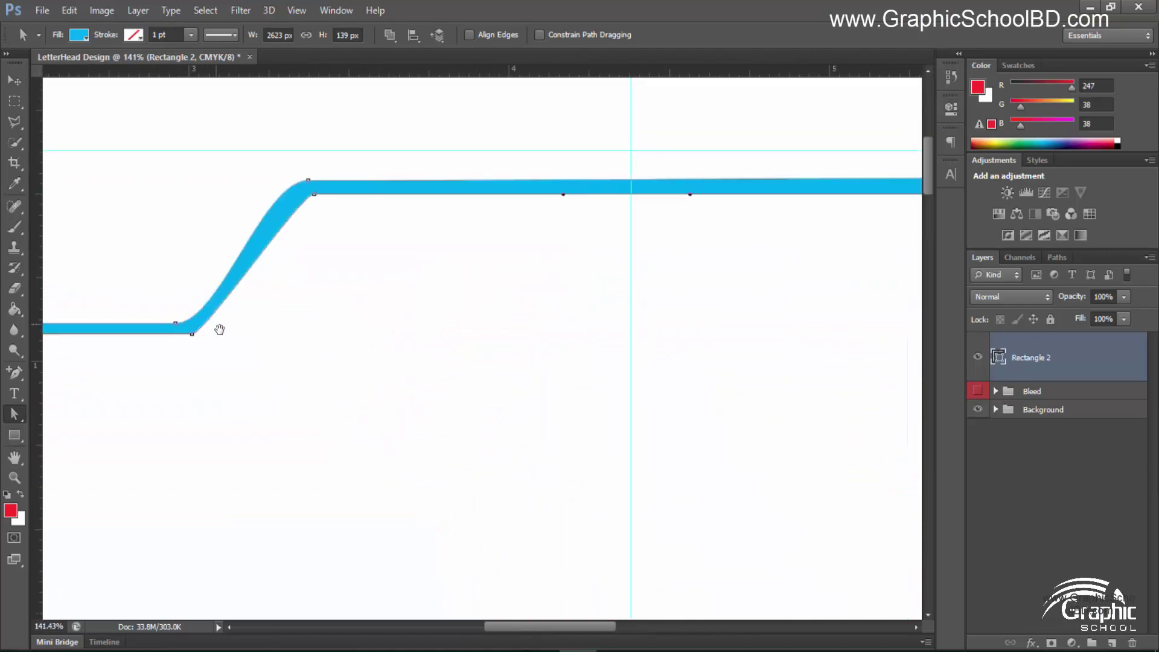
scroll(643, 363, "down", 2)
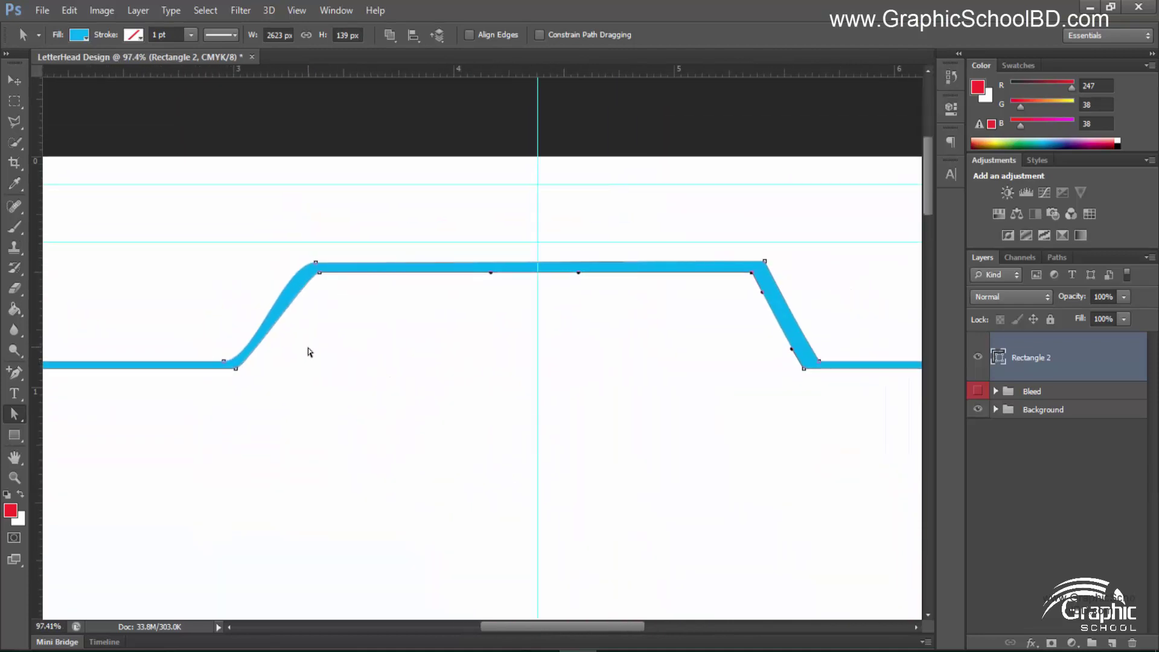
scroll(180, 363, "up", 1)
scroll(219, 375, "up", 3)
scroll(256, 388, "up", 2)
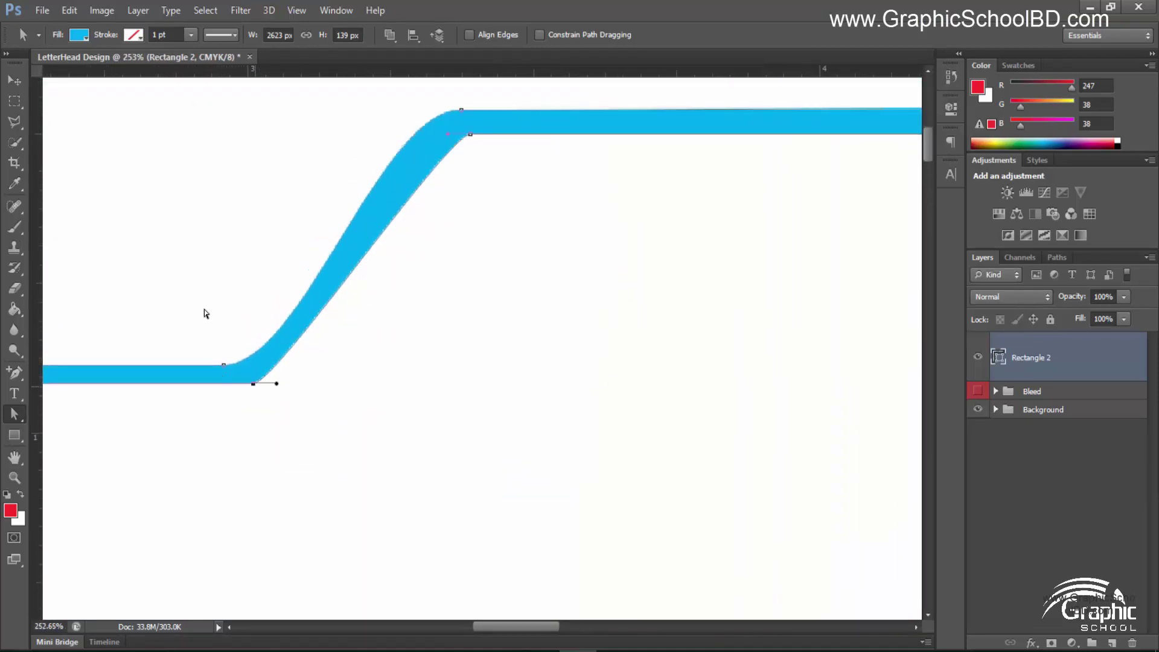
left_click_drag(254, 385, 278, 383)
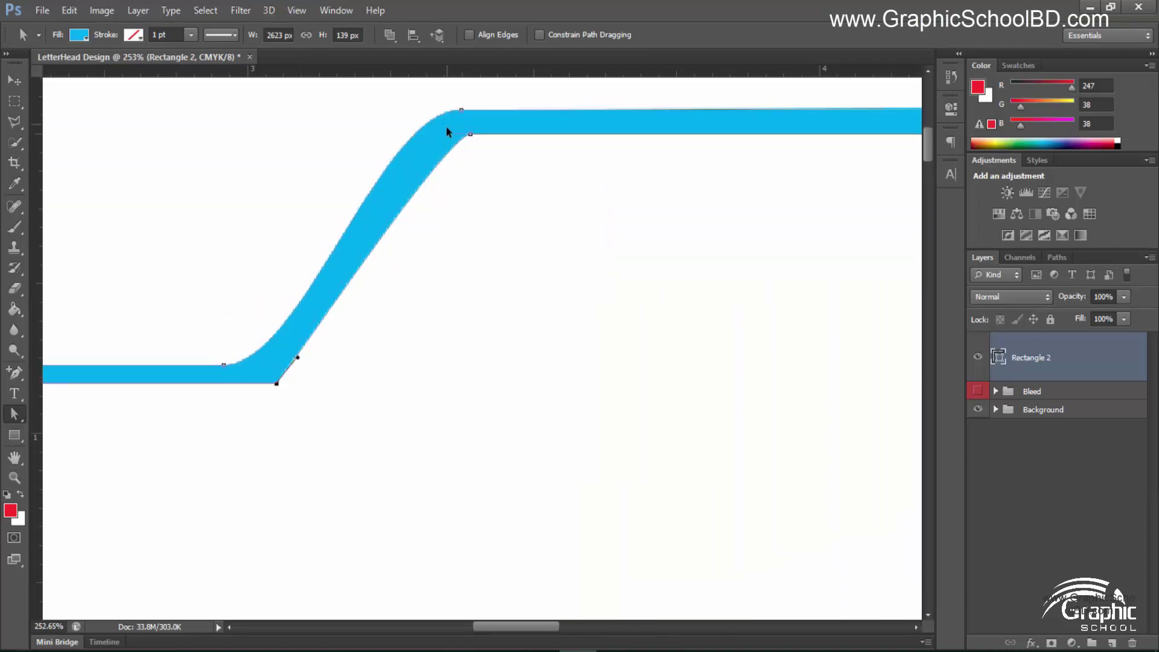
left_click_drag(448, 133, 445, 174)
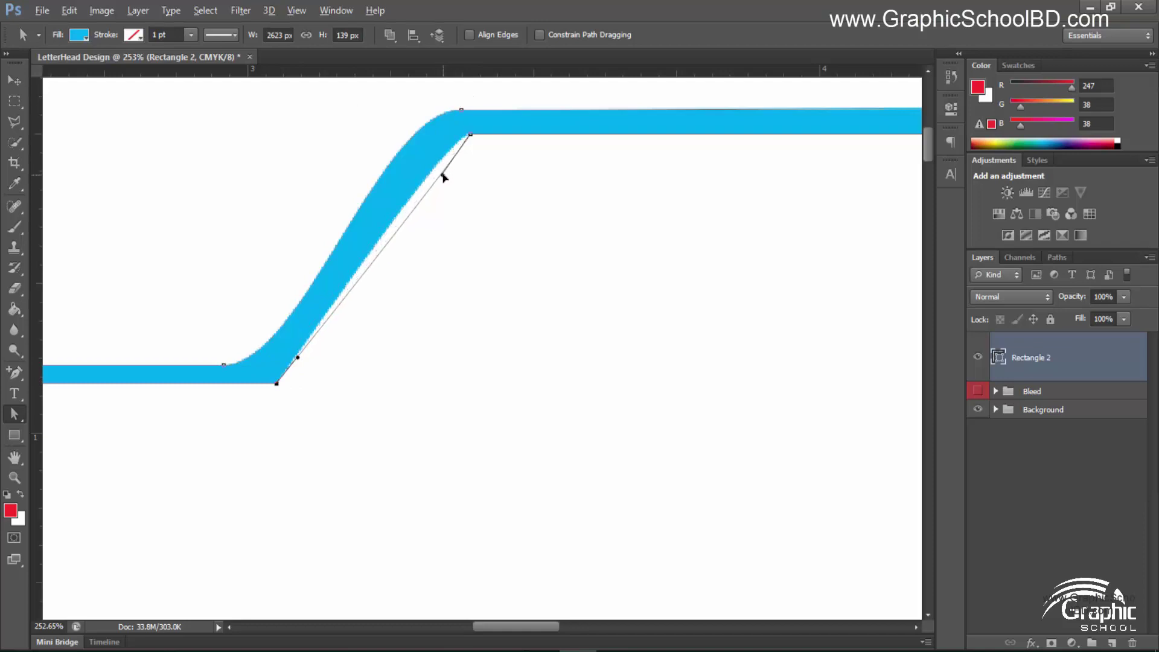
Step: Move the left slope's handles and anchors until its slanted edges are straight with sharp corners
left_click(224, 365)
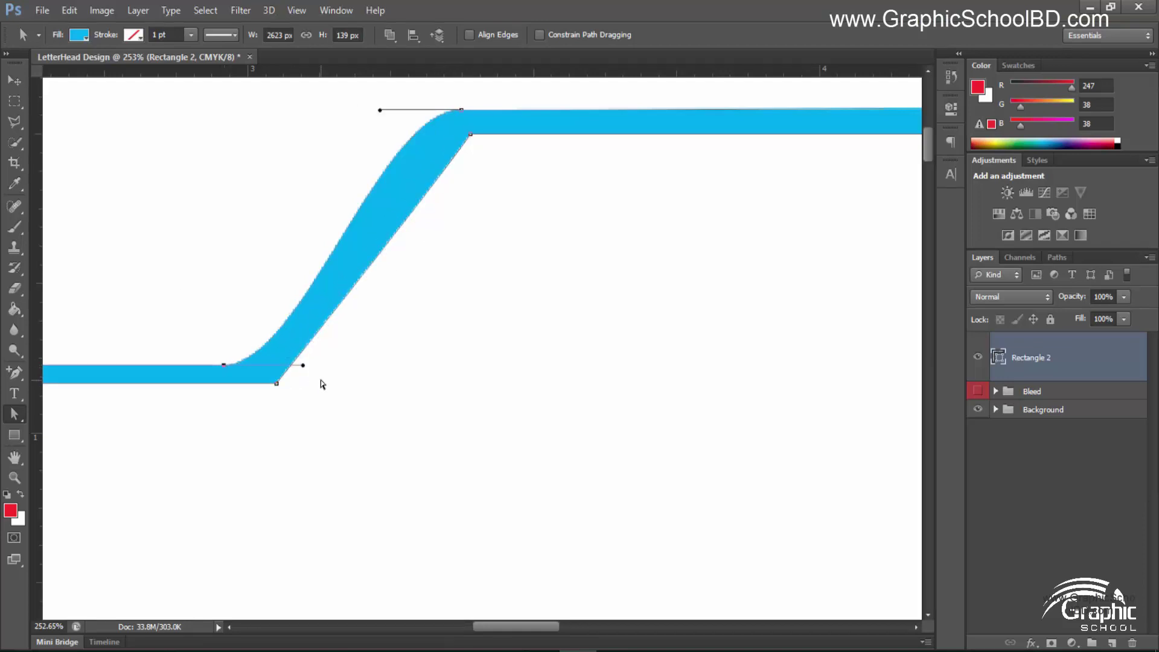
left_click_drag(303, 365, 277, 288)
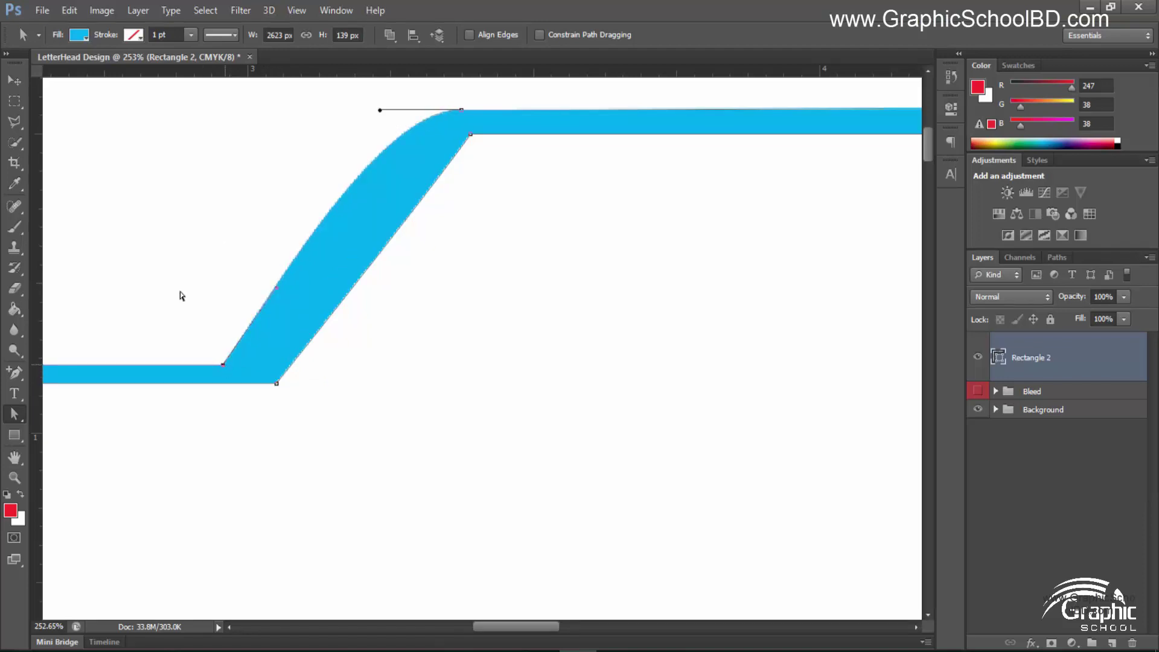
left_click_drag(223, 365, 246, 364)
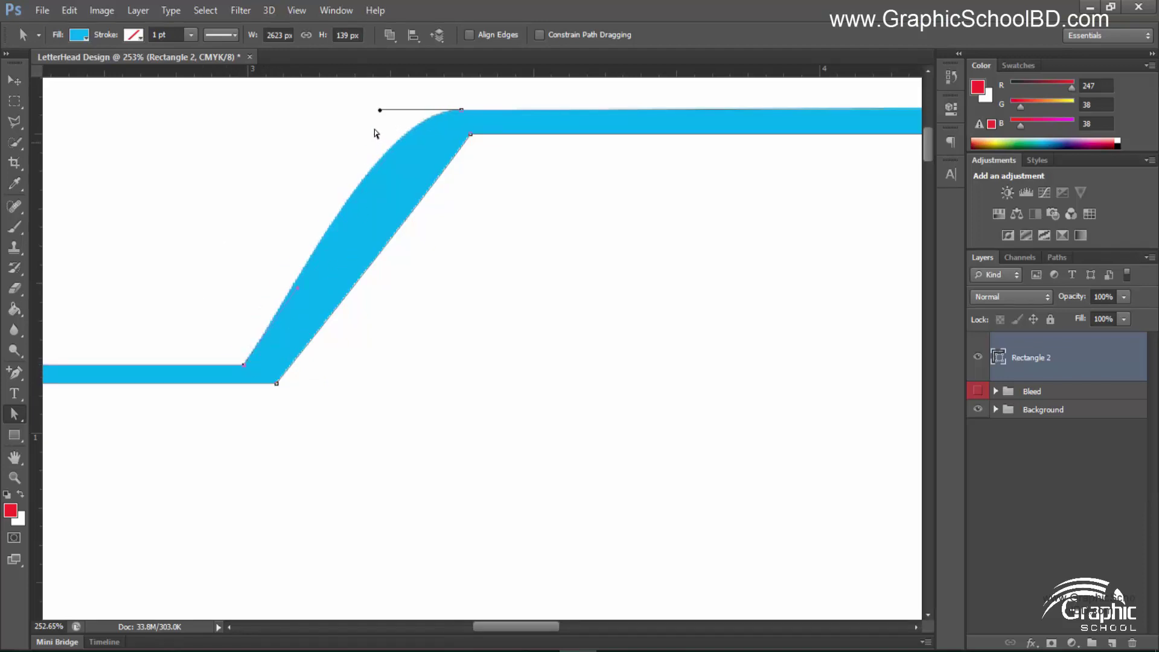
left_click_drag(378, 109, 390, 141)
left_click_drag(390, 189, 461, 108)
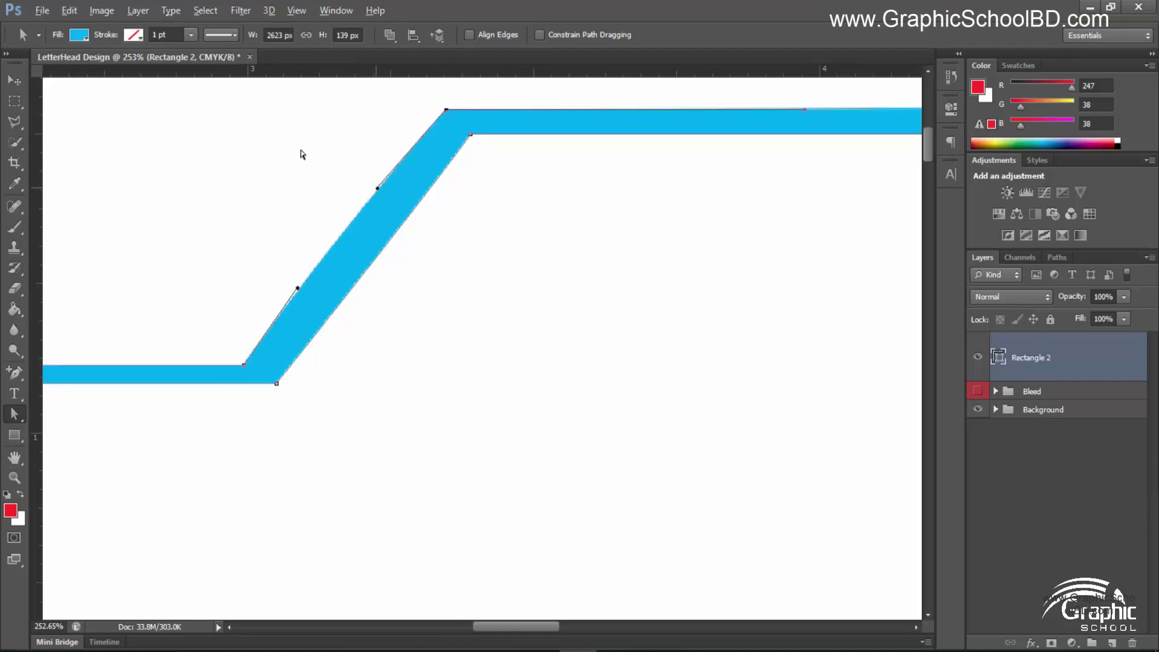
left_click_drag(378, 188, 373, 198)
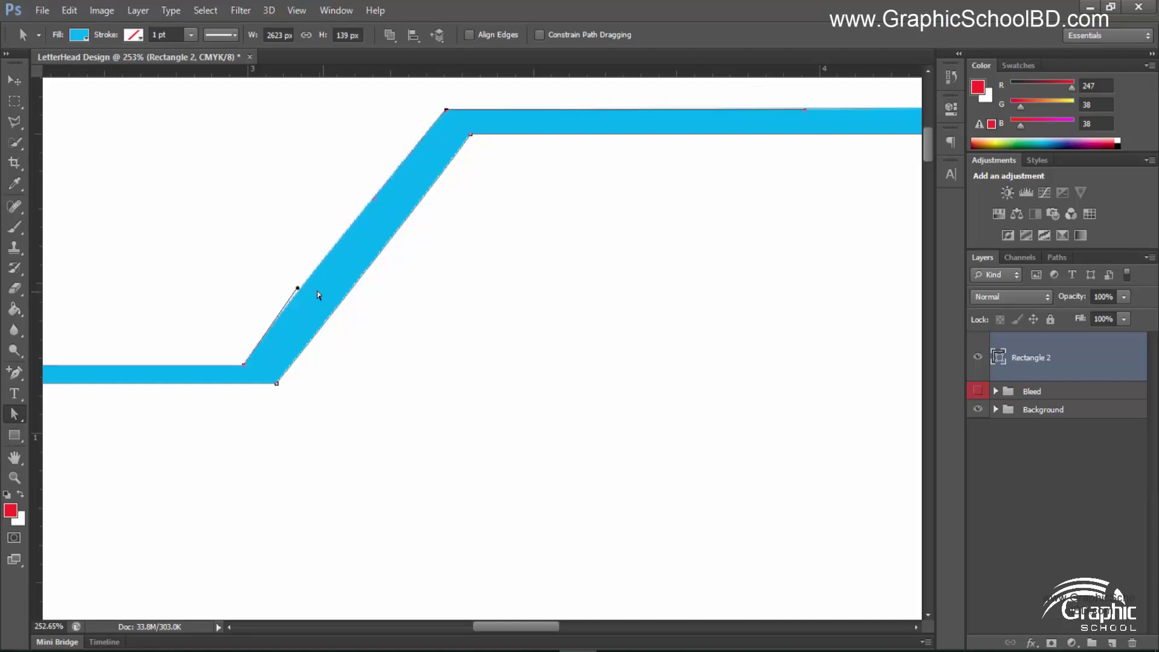
left_click_drag(298, 288, 302, 290)
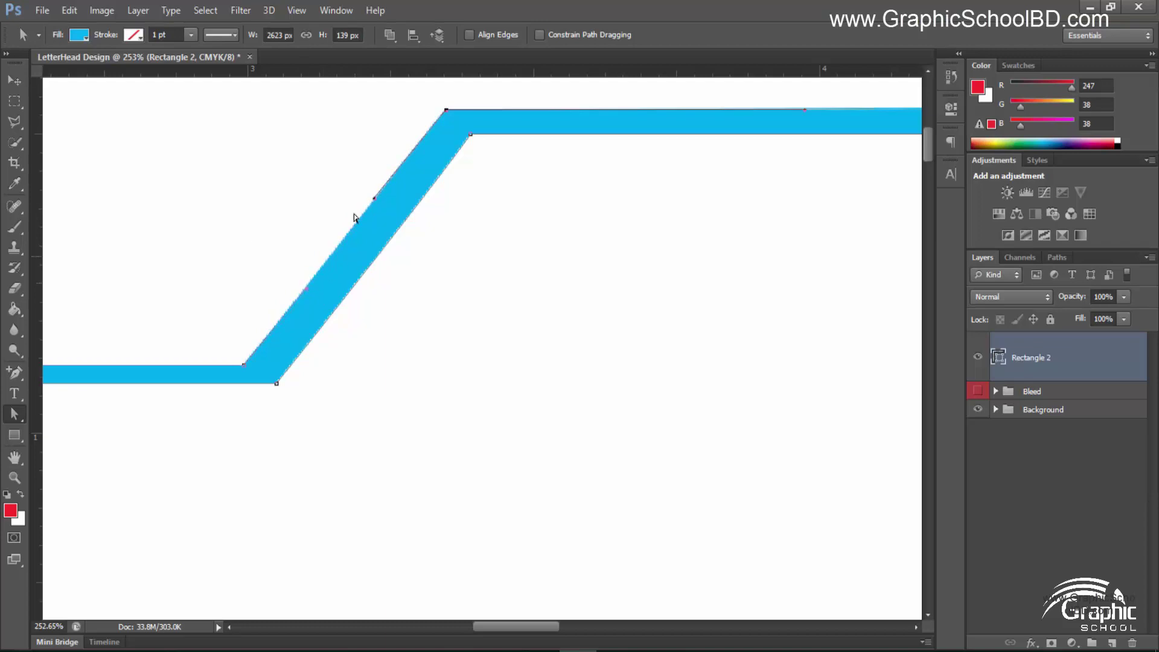
scroll(645, 349, "down", 3)
scroll(722, 368, "down", 2)
left_click_drag(722, 367, 500, 352)
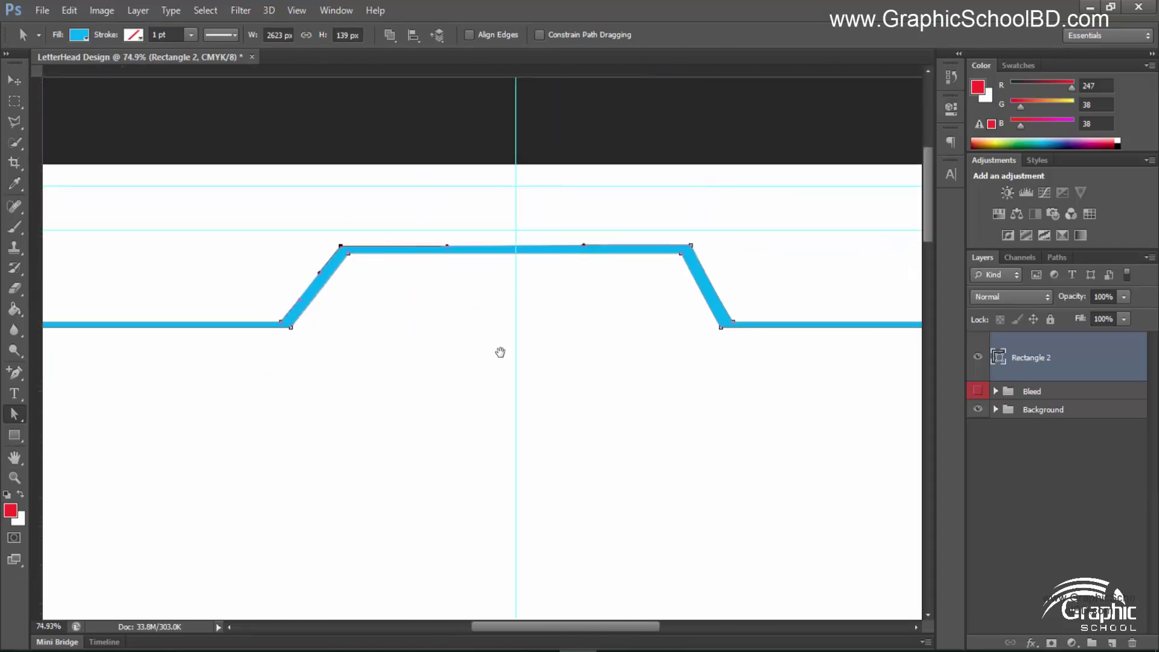
key("v")
left_click(746, 445)
scroll(735, 461, "down", 3)
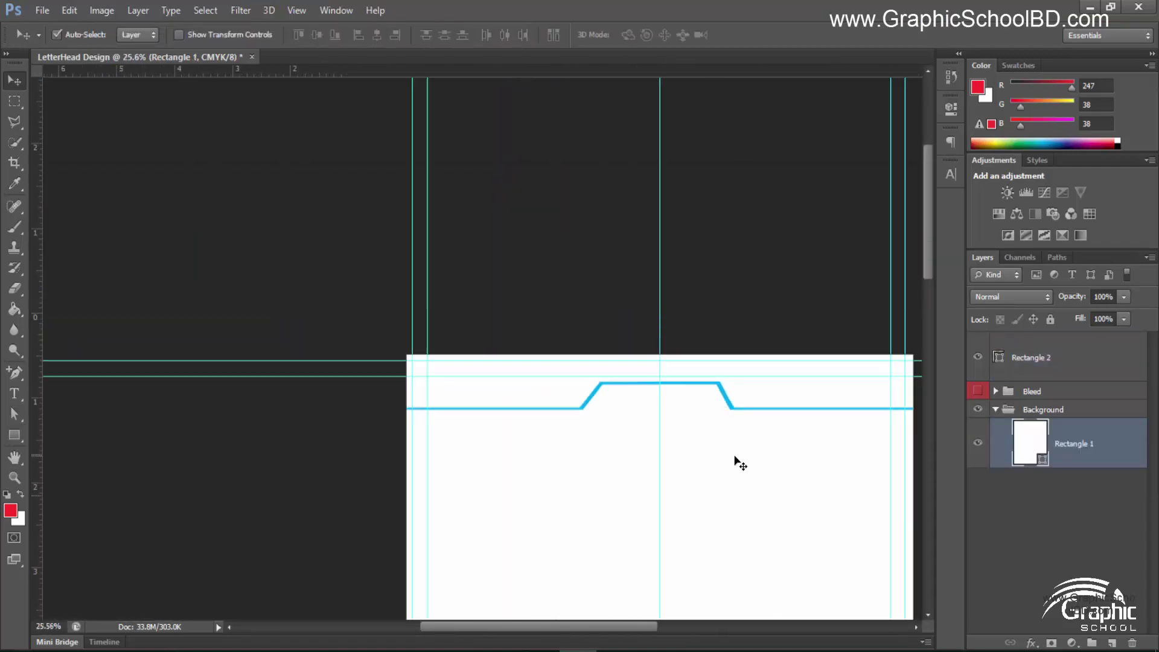
scroll(551, 275, "down", 1)
scroll(482, 158, "up", 2)
scroll(481, 158, "up", 1)
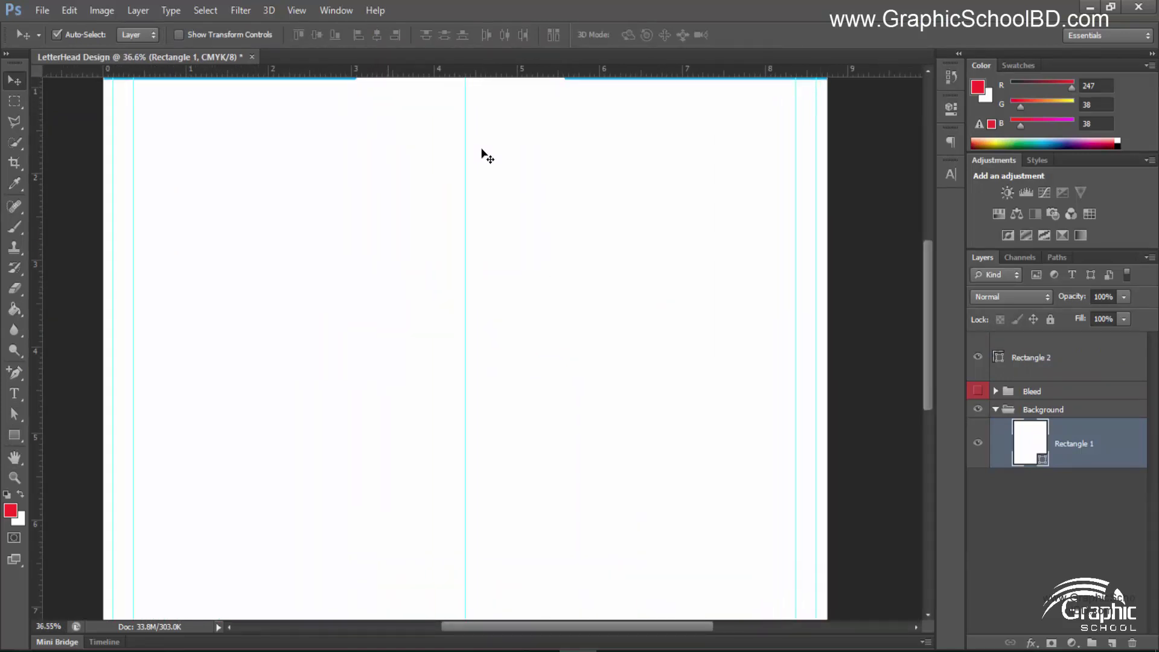
left_click_drag(481, 157, 490, 285)
scroll(490, 284, "up", 1)
scroll(495, 223, "up", 1)
scroll(504, 270, "up", 1)
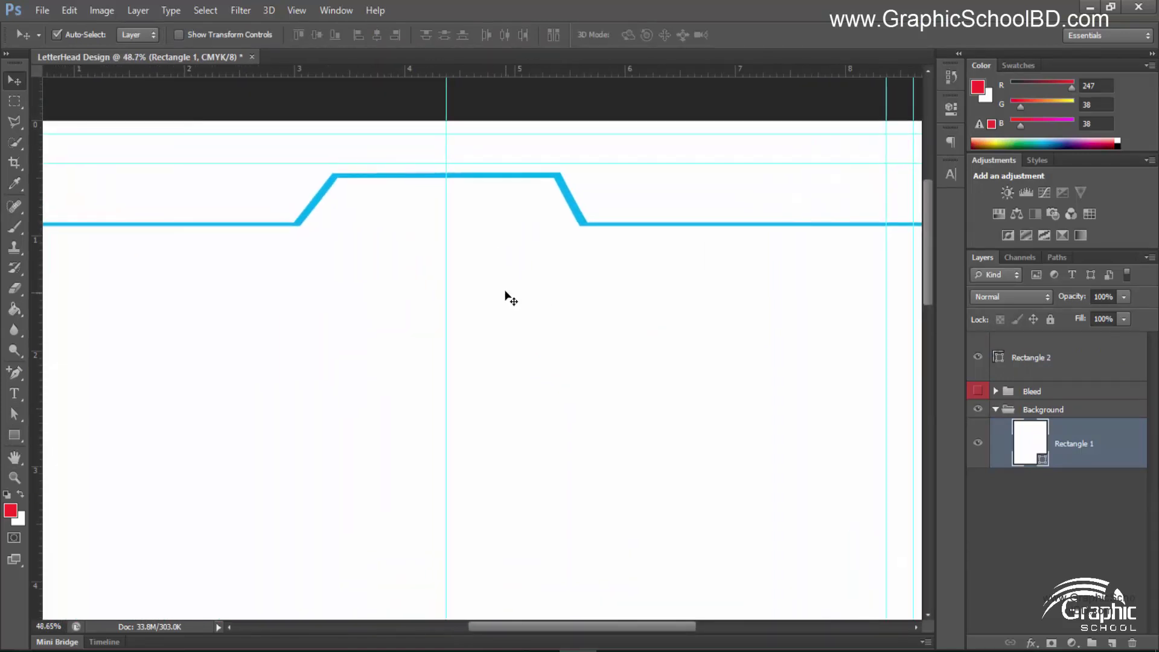
scroll(510, 298, "up", 1)
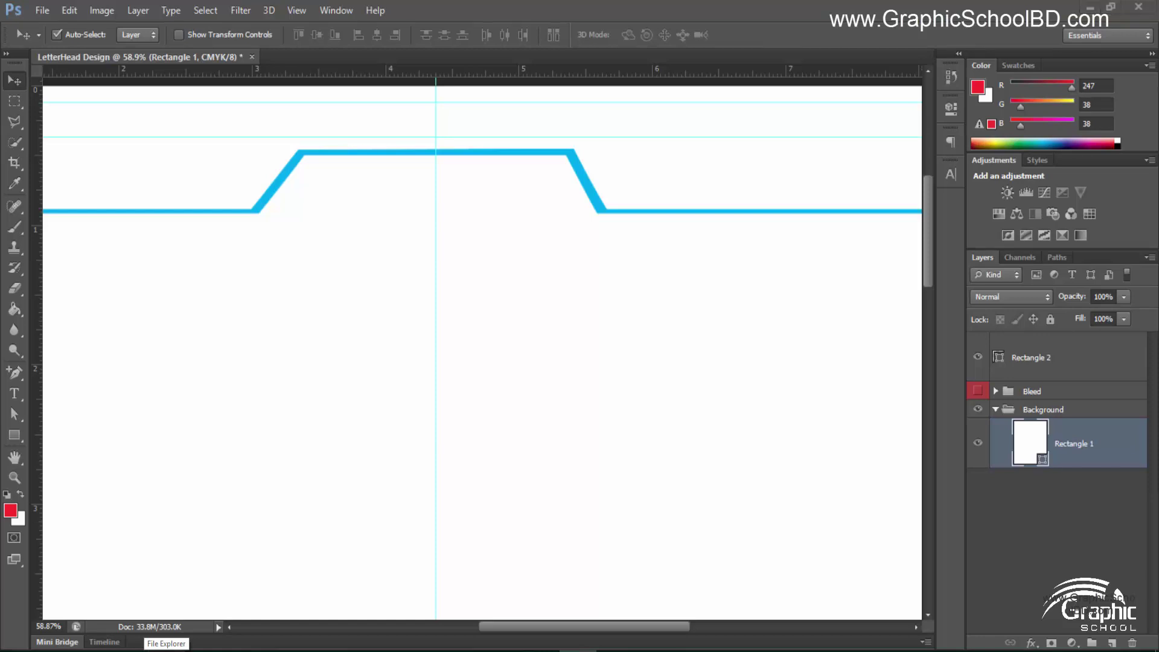
left_click(153, 645)
Step: Browse Buyer Work (D:) > Photoshop Tutorial > Project File, detouring through the Business Card folder
left_click(90, 476)
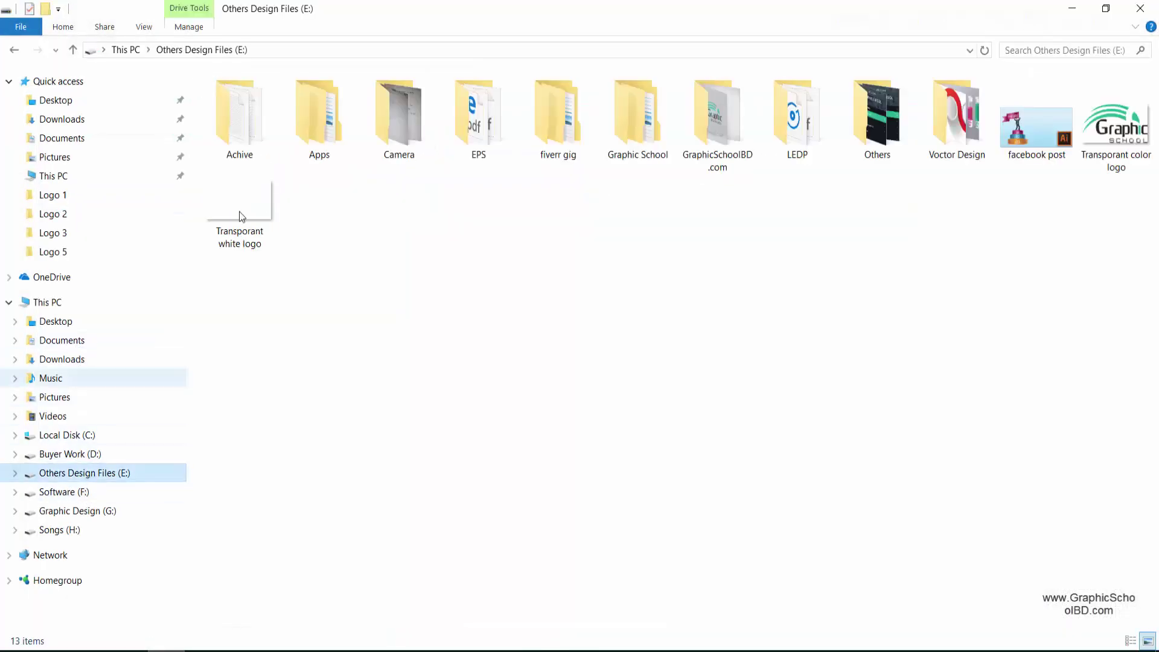
left_click(72, 454)
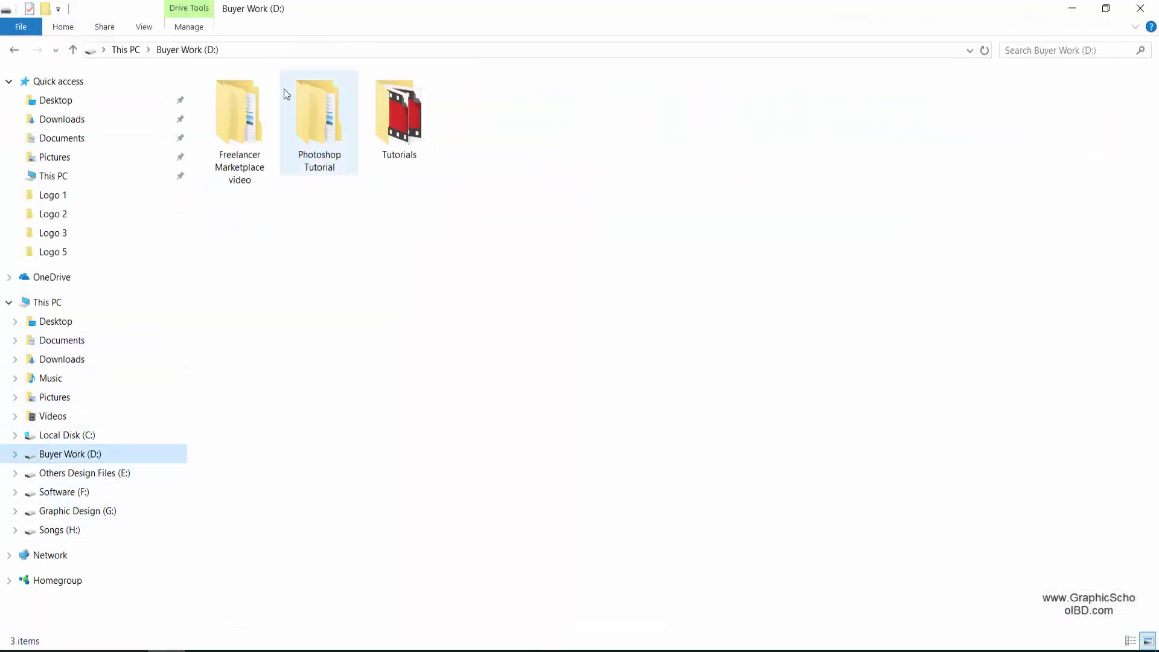
double_click(310, 111)
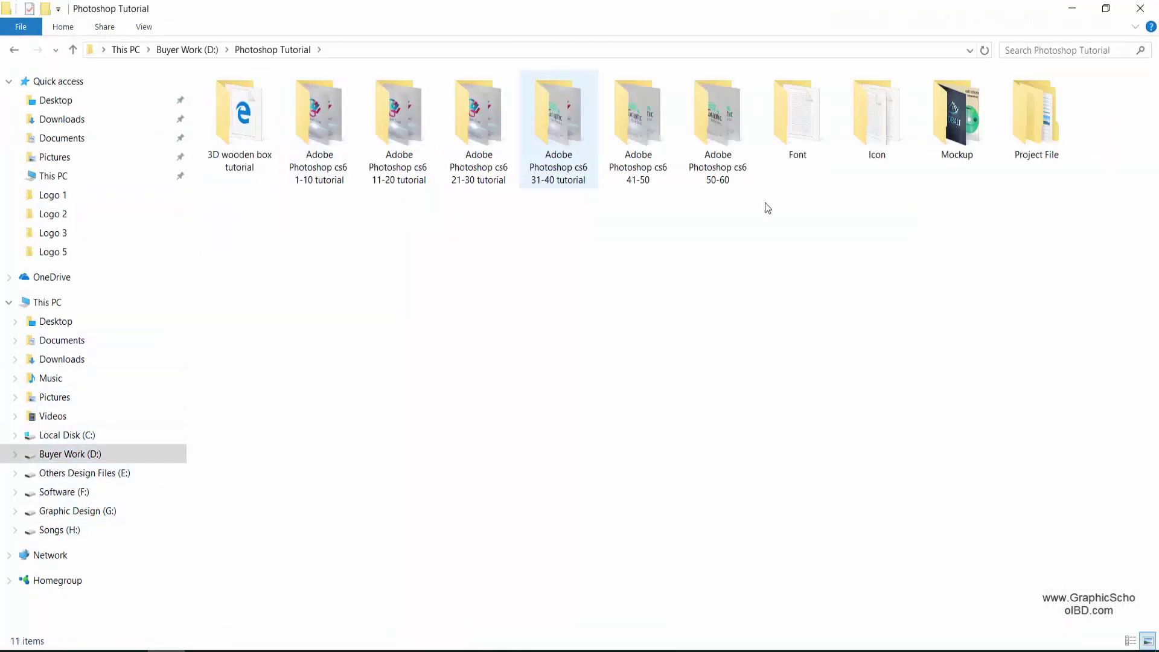
double_click(1030, 152)
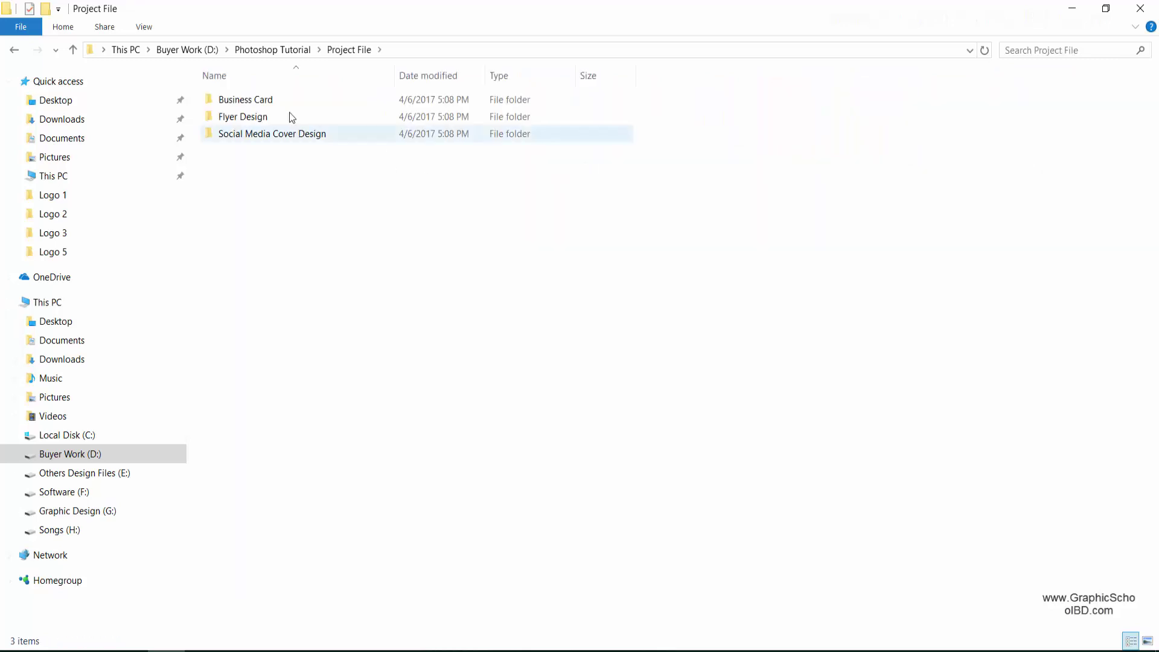
double_click(279, 103)
double_click(246, 116)
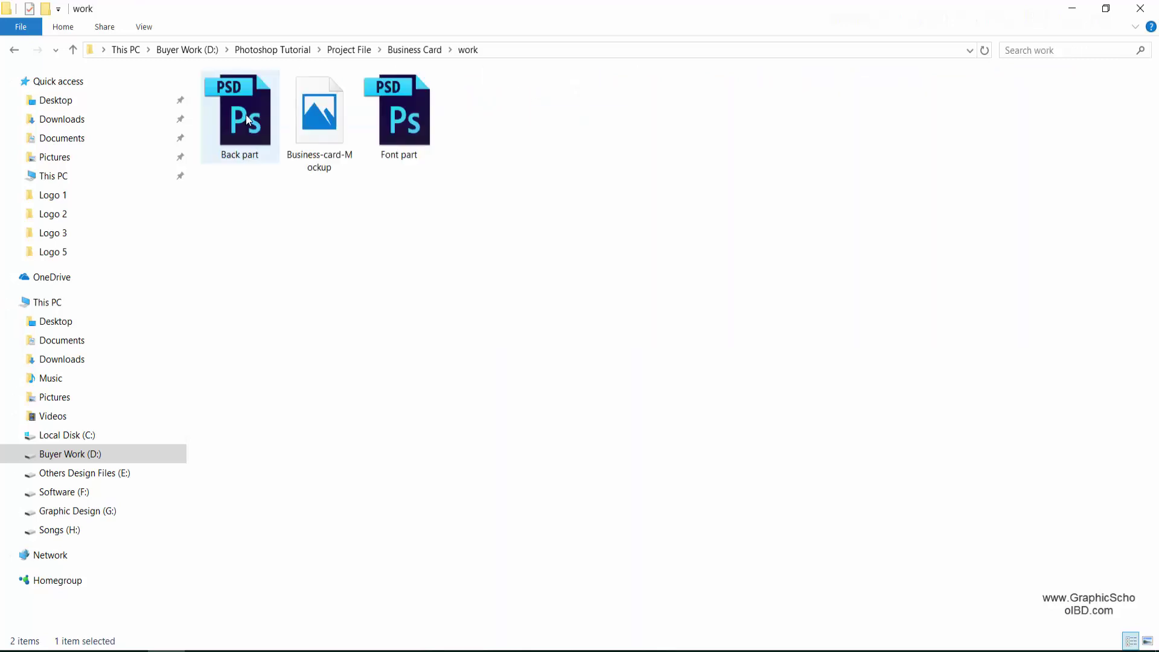
left_click(14, 50)
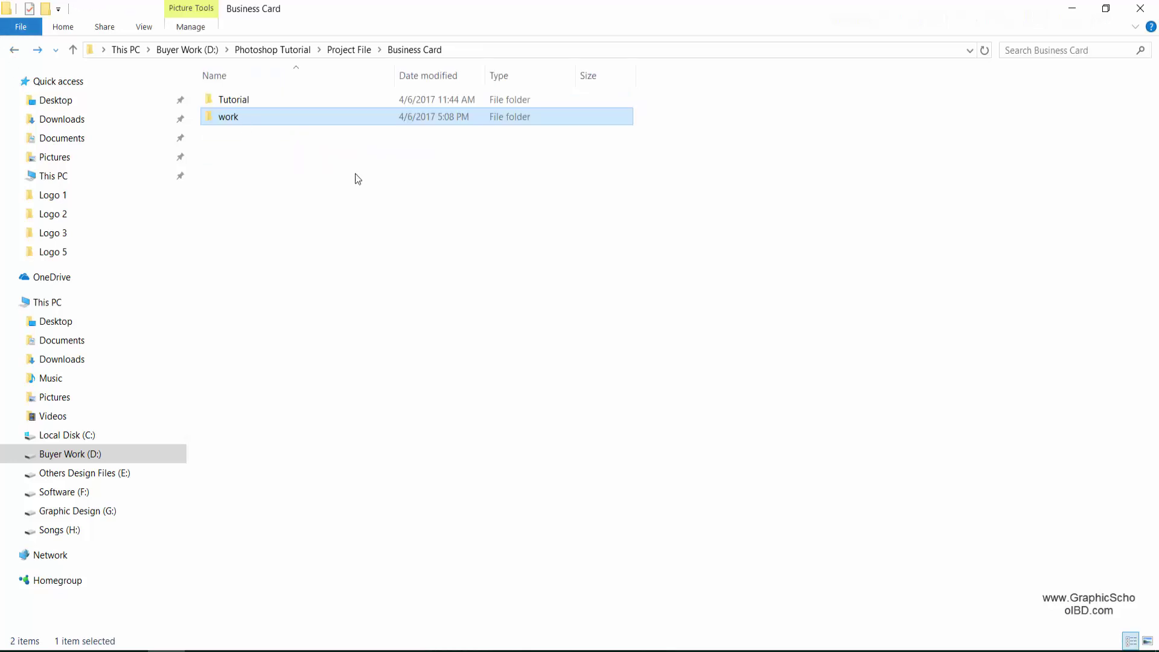
Step: Open the Flyer Design folder and drag the Blue image into the Photoshop letterhead
left_click(13, 51)
double_click(247, 118)
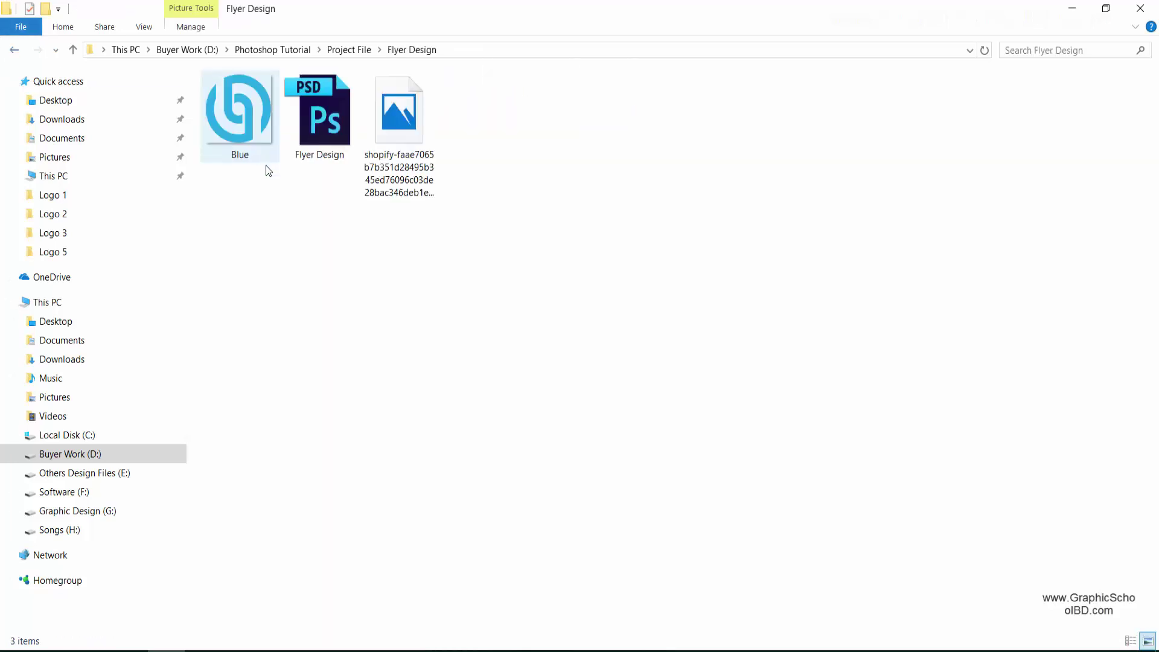
left_click(238, 121)
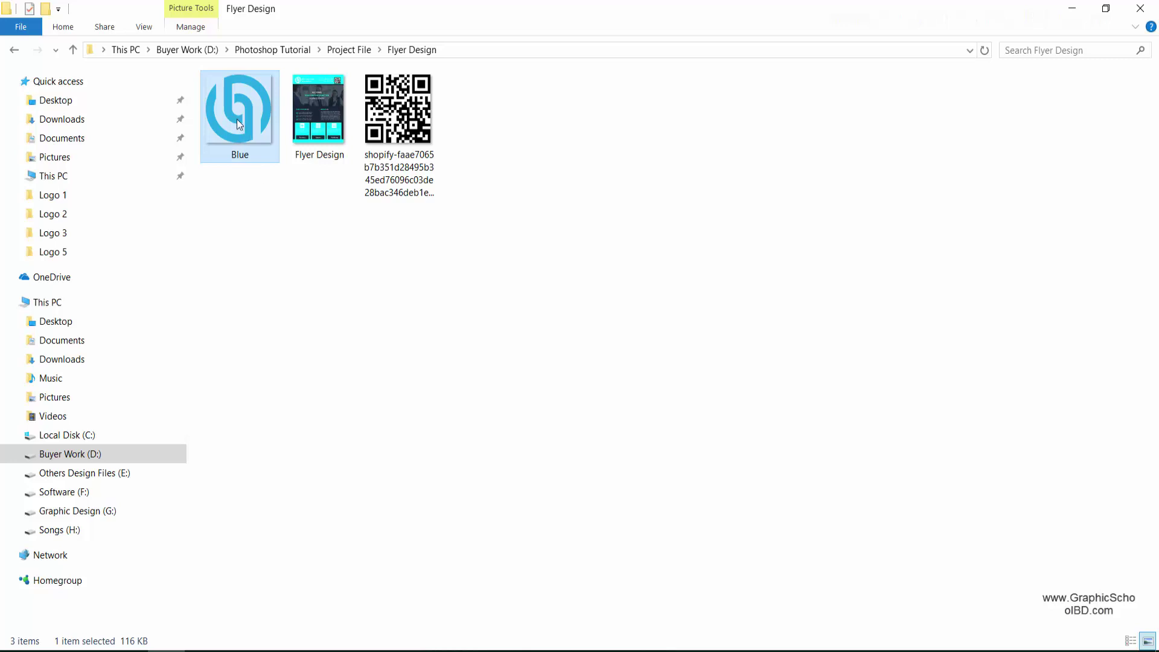
mouse_move(239, 124)
left_mouse_down()
mouse_move(525, 519)
mouse_move(512, 282)
left_mouse_up()
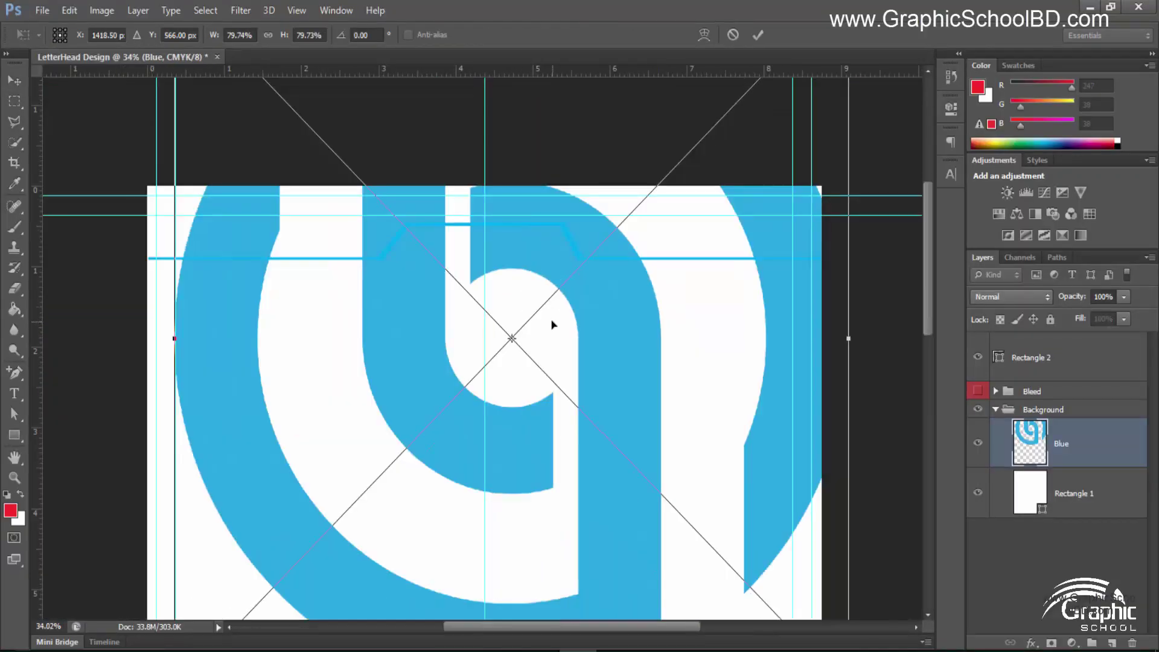
Step: Scale the placed Blue logo down to a small fraction of its size
scroll(738, 141, "down", 2)
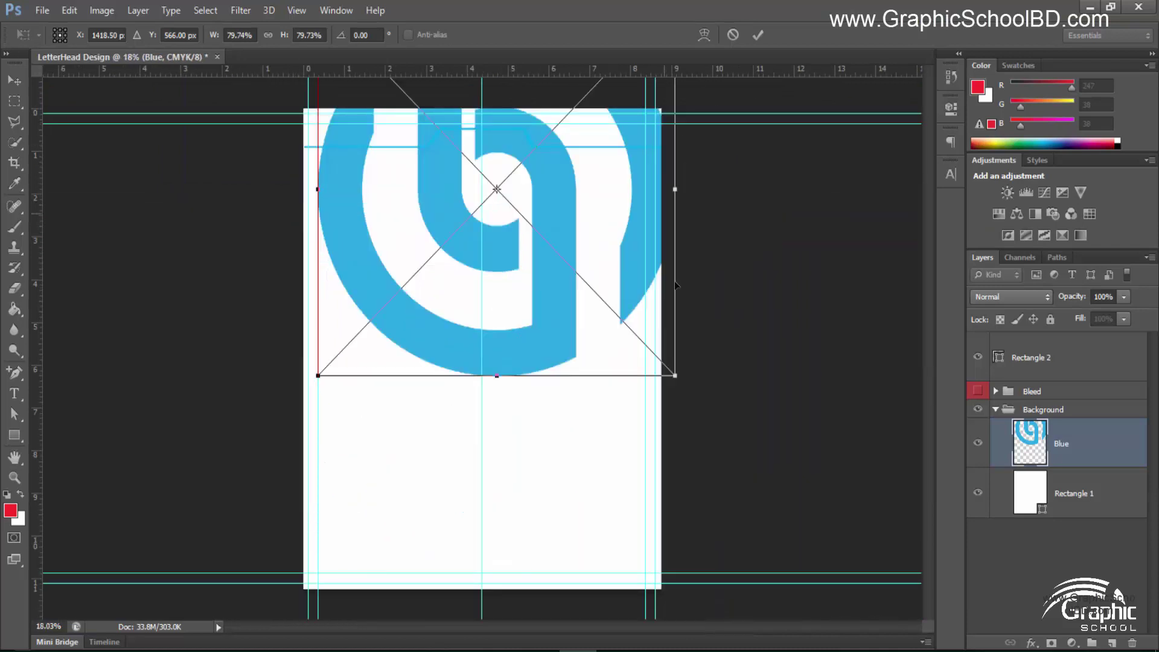
left_click_drag(675, 376, 531, 215)
scroll(528, 205, "up", 5)
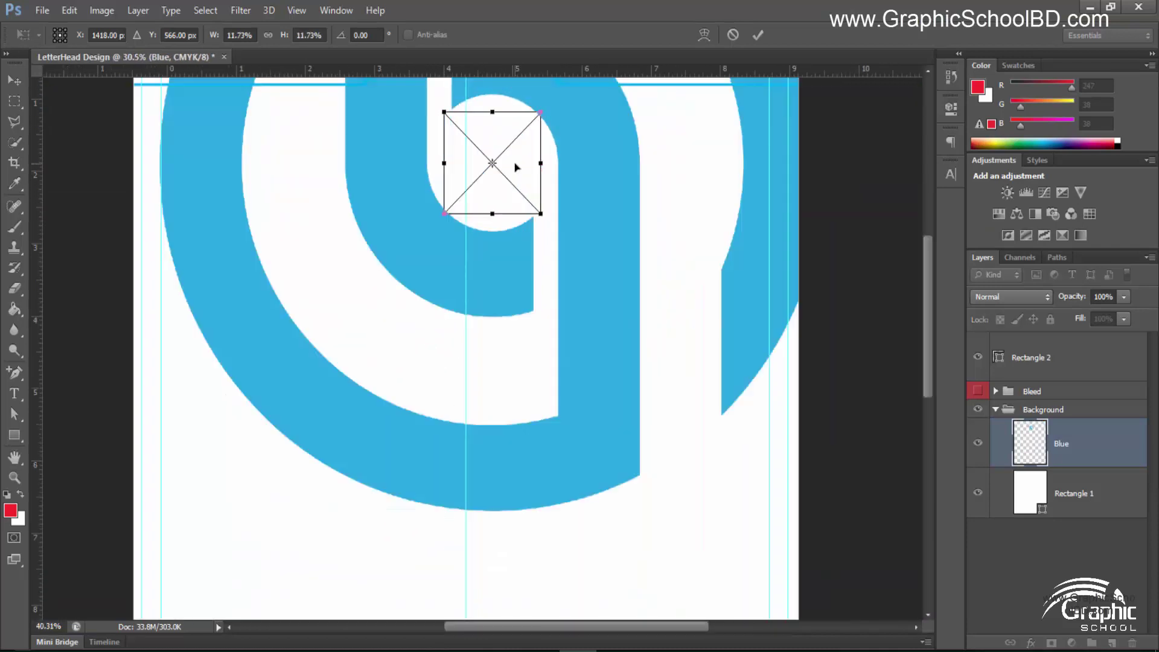
scroll(491, 167, "up", 3)
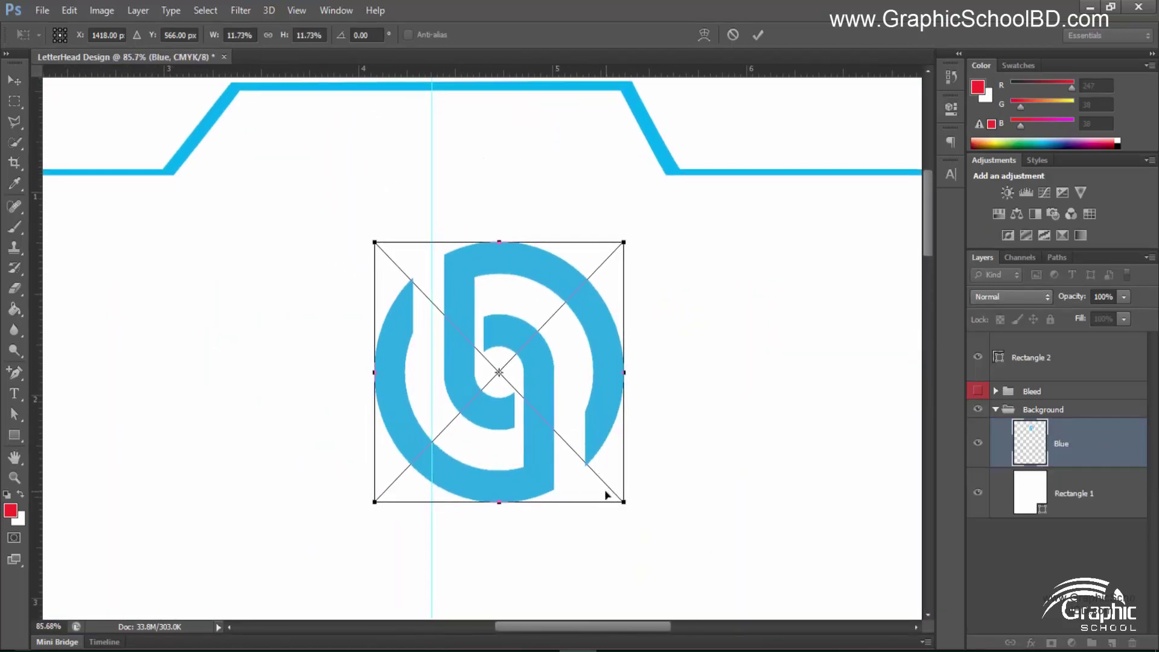
left_click_drag(625, 502, 326, 160)
Step: Position the shrunken logo, about 3%, inside the left part of the cyan tab
scroll(336, 160, "up", 3)
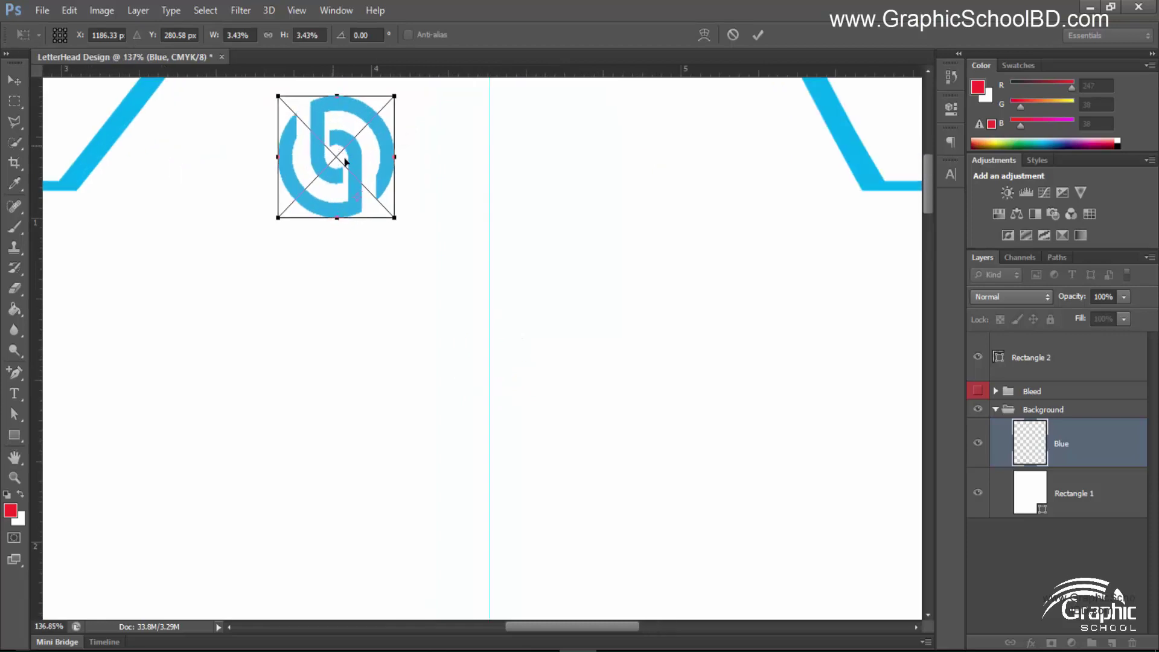
left_click_drag(334, 314, 351, 357)
left_click_drag(387, 260, 378, 271)
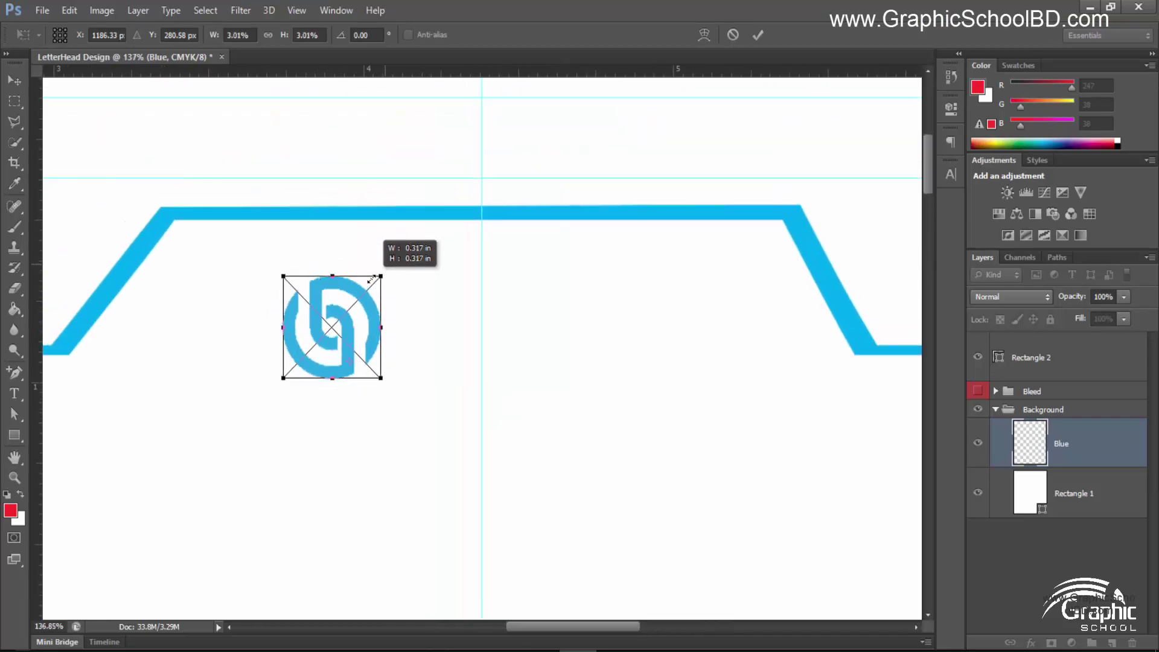
mouse_move(345, 323)
left_mouse_down()
mouse_move(314, 297)
mouse_move(310, 327)
left_mouse_up()
key("Return")
scroll(405, 337, "down", 3)
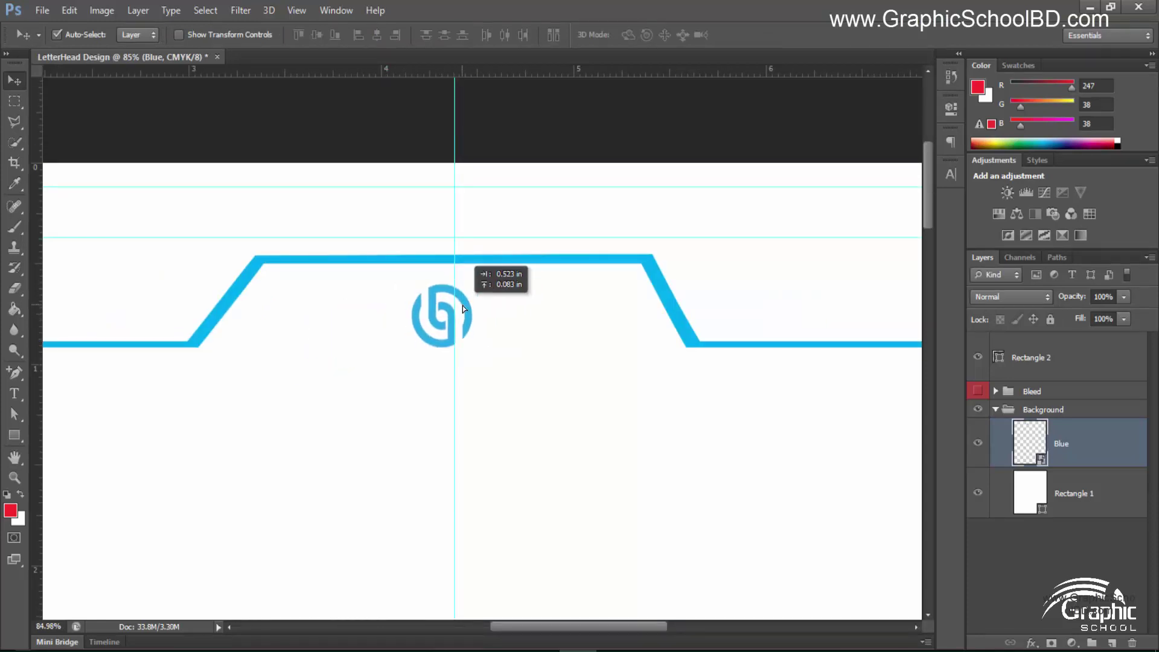
left_click_drag(368, 326, 361, 326)
scroll(417, 343, "up", 2)
scroll(418, 342, "up", 1)
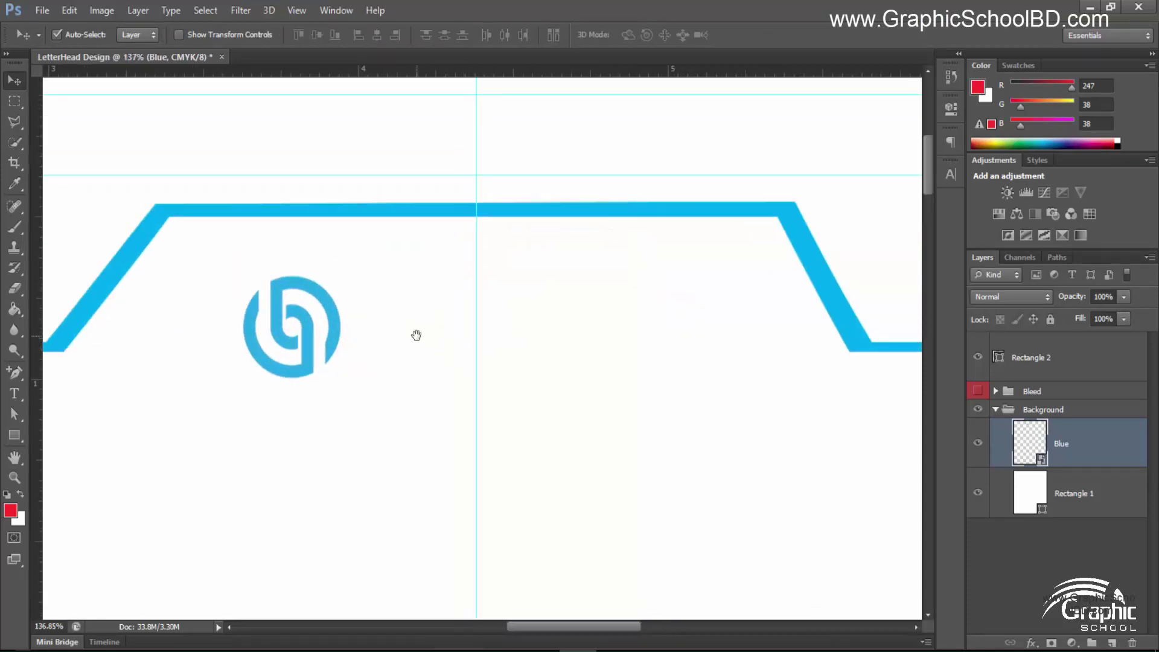
Step: Start a text line beside the logo, coloured with the blue sampled from the logo
left_click(381, 296)
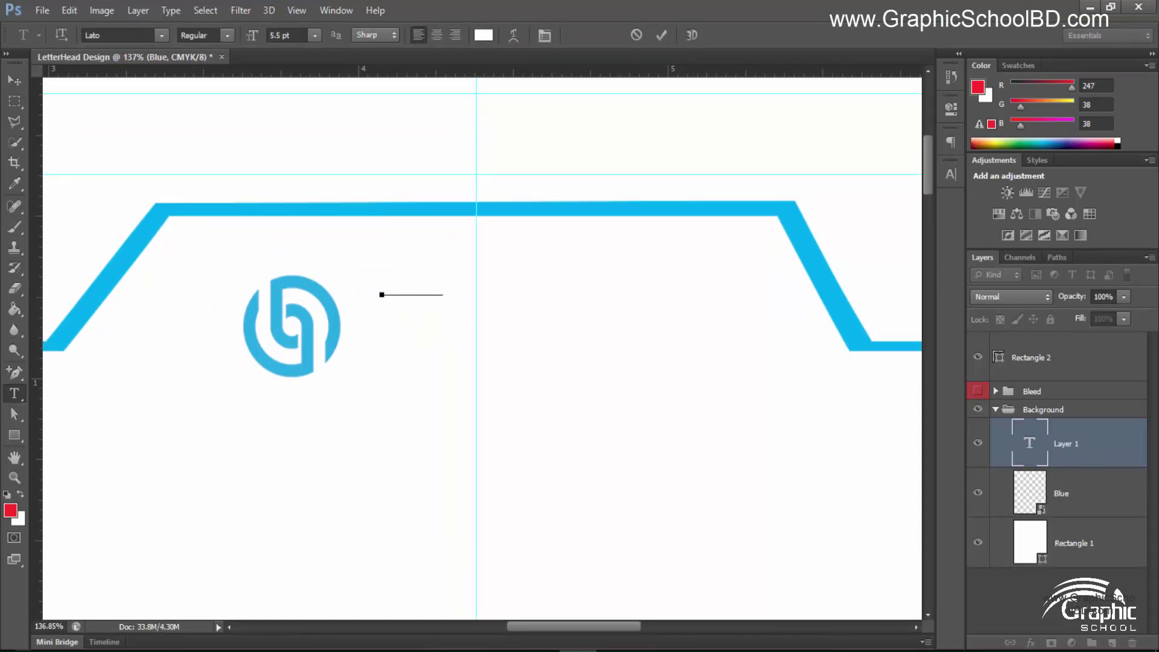
type("Name")
key("ctrl+a")
left_click(488, 36)
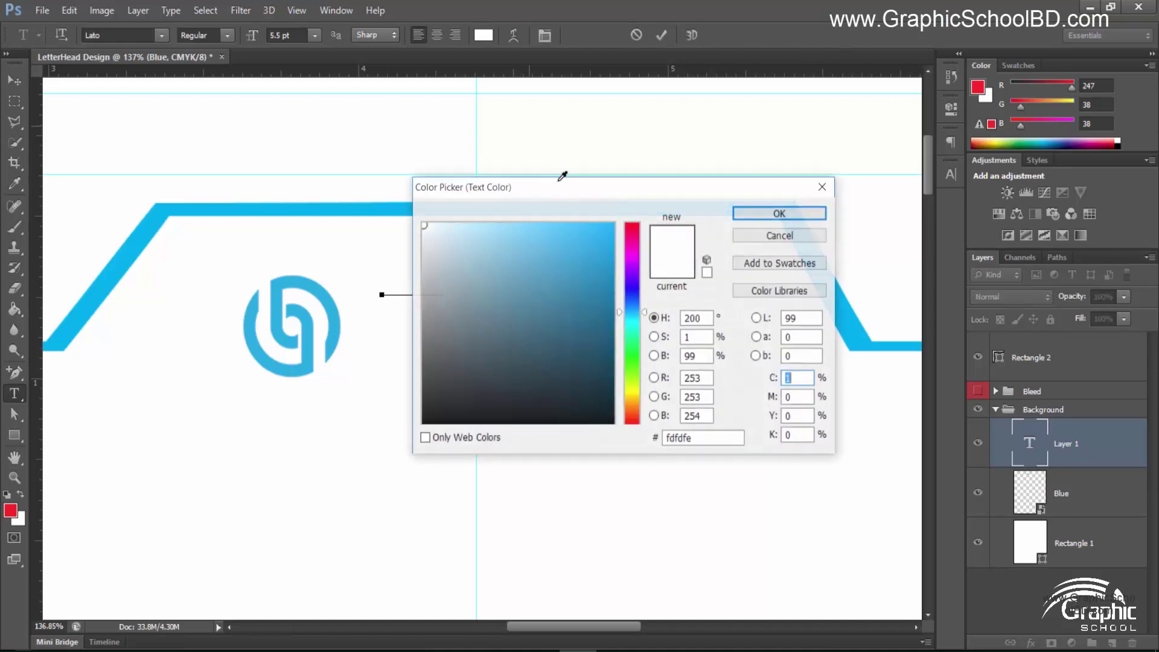
left_click(329, 322)
left_click(780, 213)
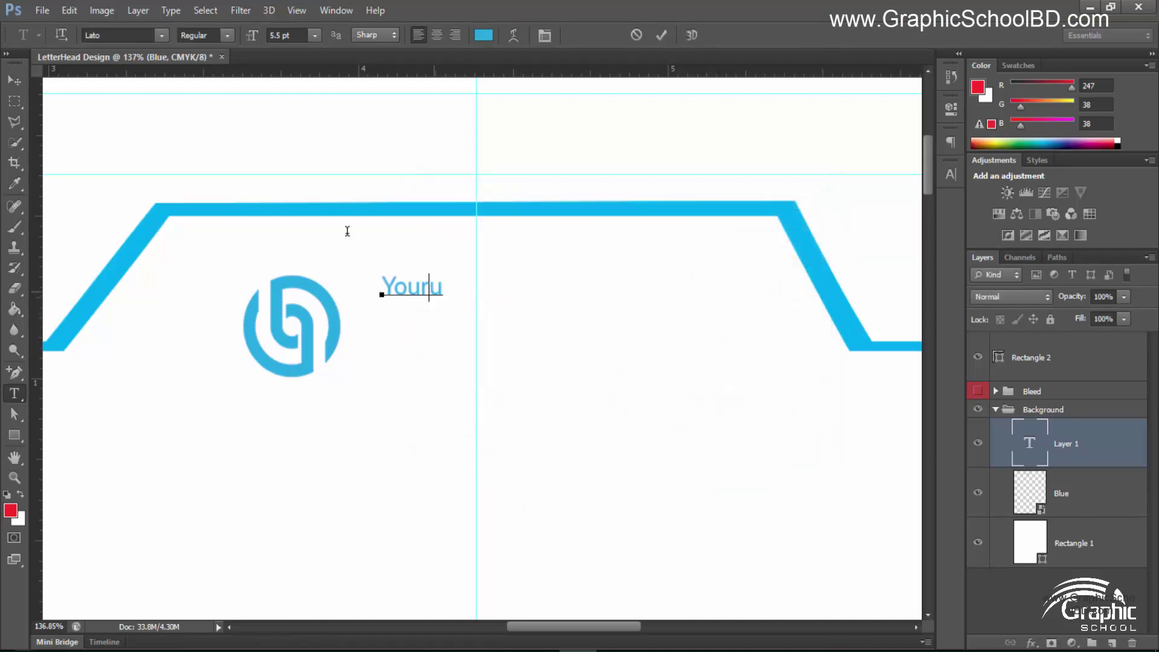
Step: Make the text read 'Your Logo Here' at 12 pt, level with the logo
key("BackSpace")
type("Logo Here")
key("ctrl+a")
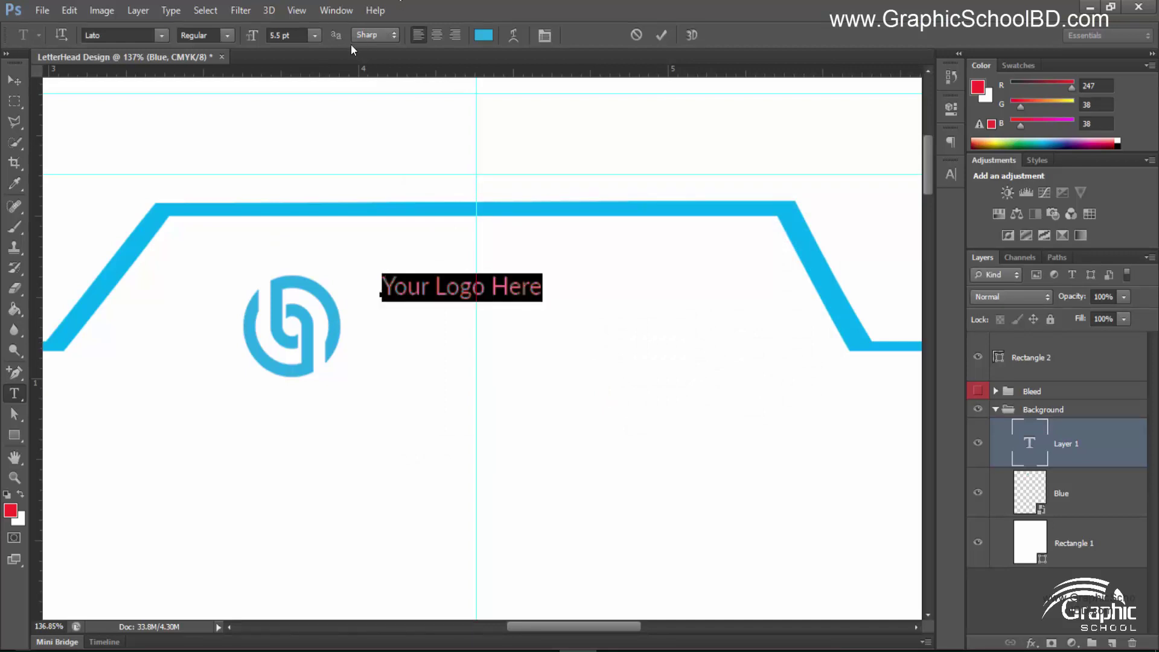
left_click(284, 35)
type("12")
key("Return")
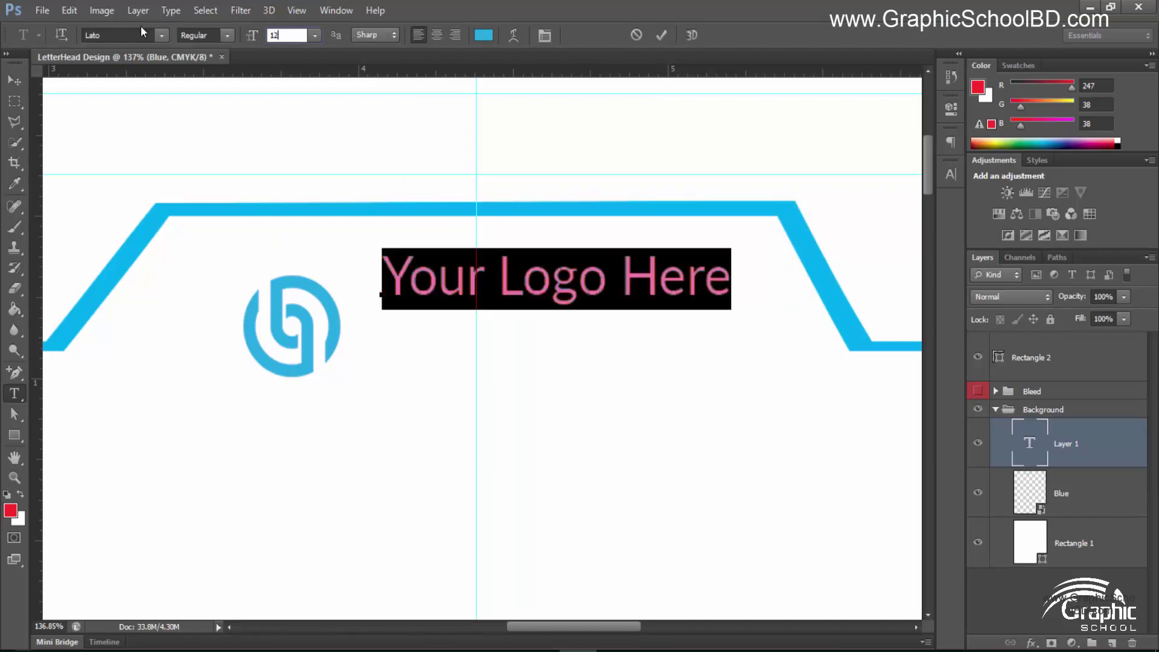
left_click(11, 83)
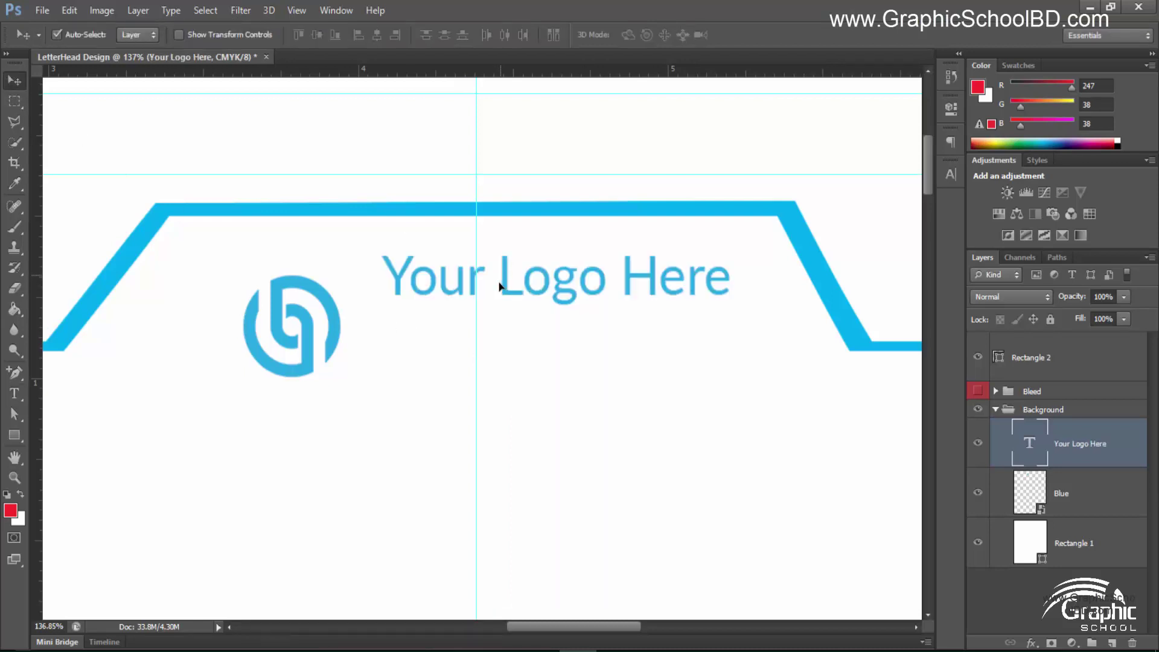
left_click_drag(494, 287, 495, 313)
Step: Add a 'Tagline goes here' text line at 6 pt below the heading
key("a")
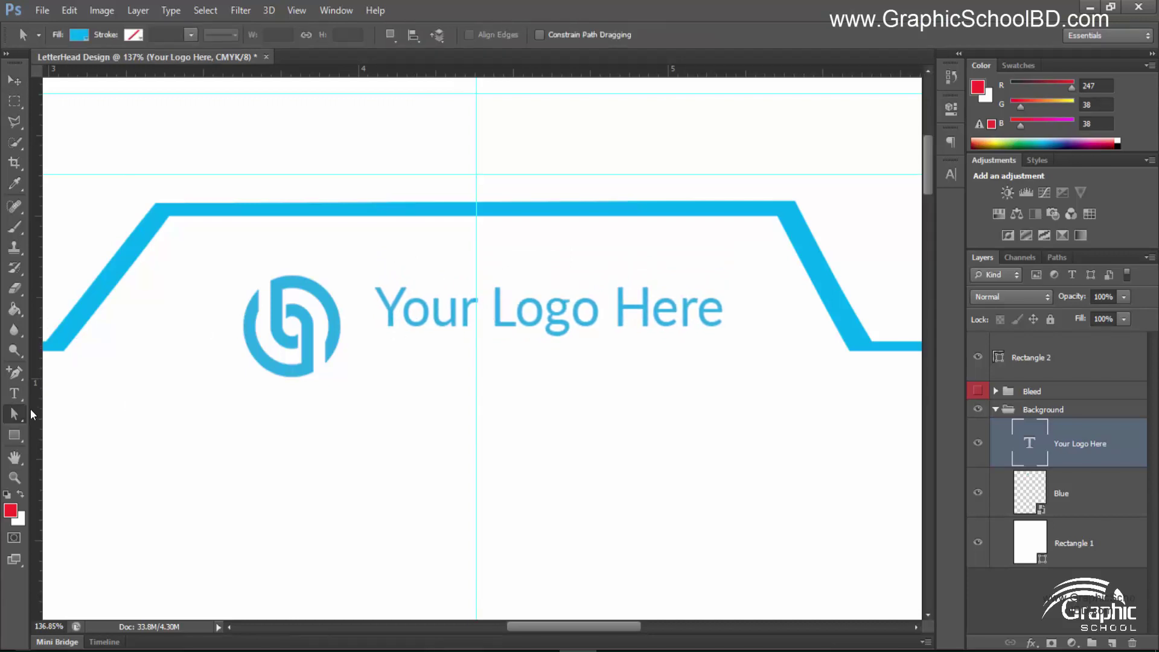
key("t")
left_click(389, 362)
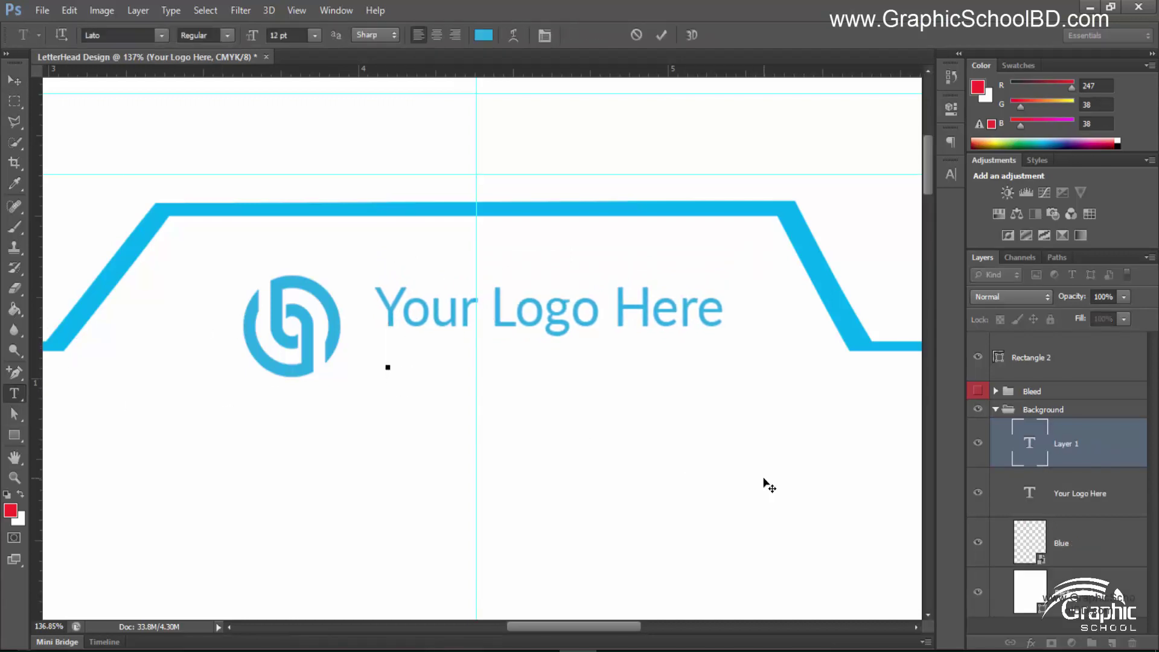
type("Tagline goes here")
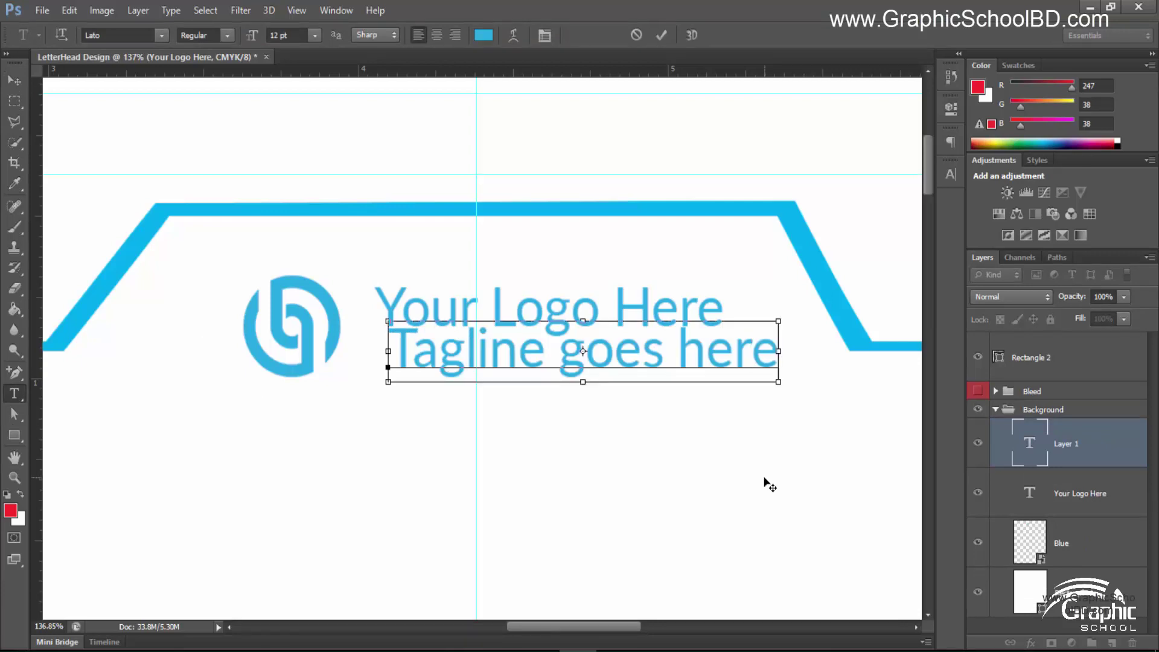
key("ctrl+a")
left_click(299, 36)
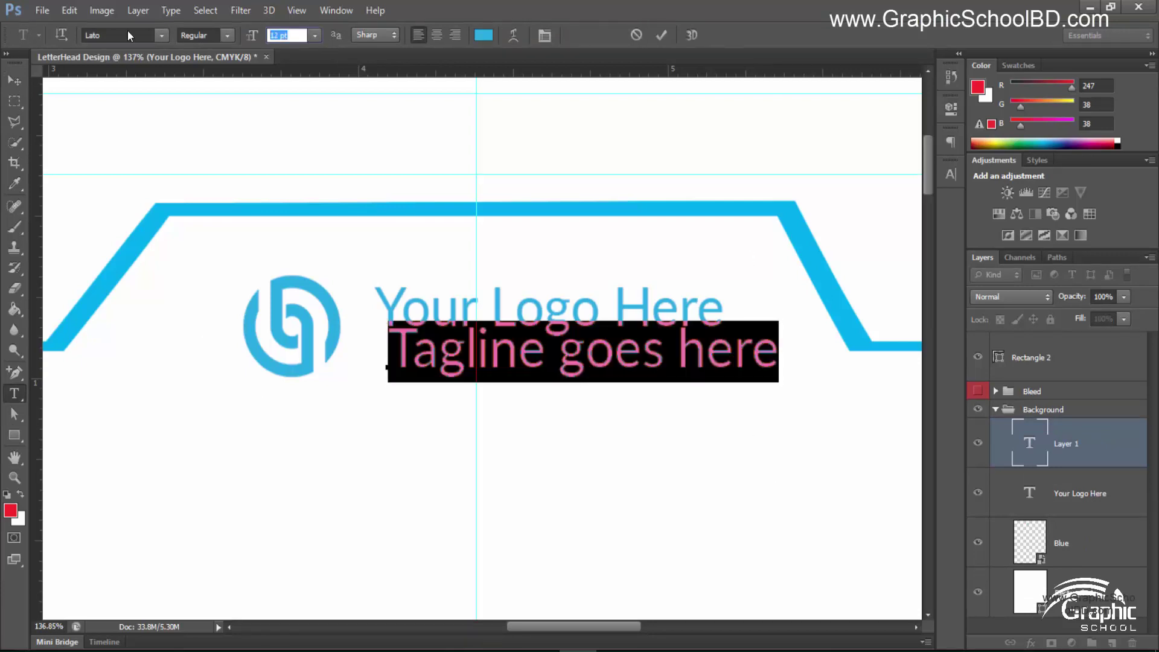
type("6")
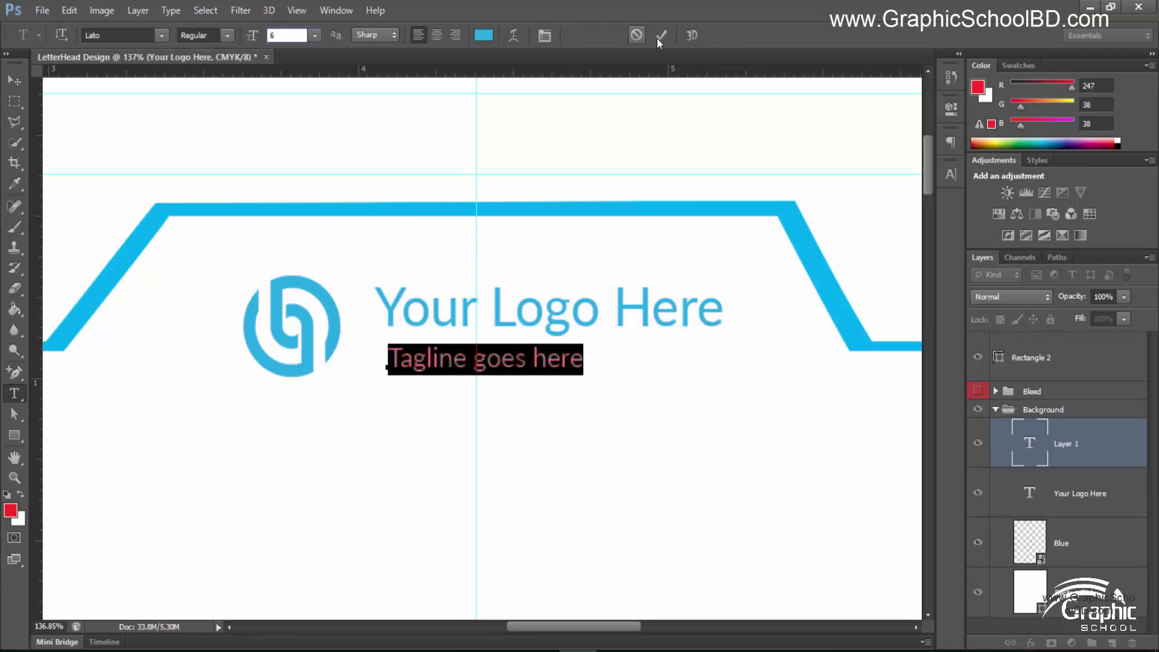
left_click(660, 36)
Step: Left-align the tagline with 'Your Logo Here' using Align Left Edges
key("v")
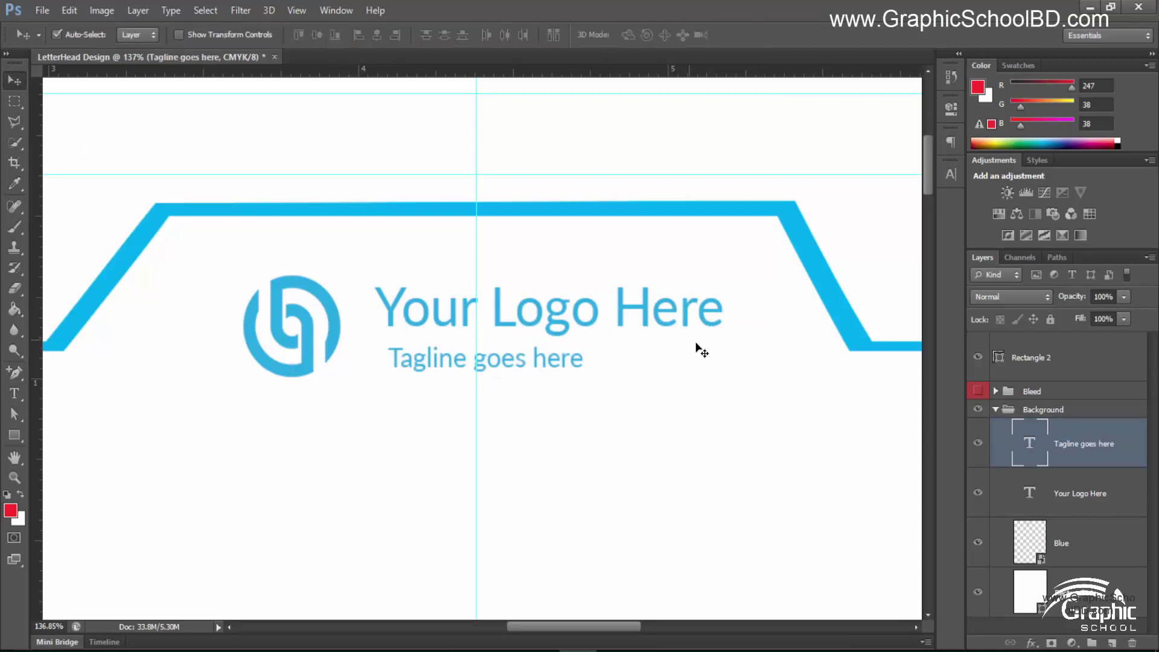
left_click(1110, 499, "shift")
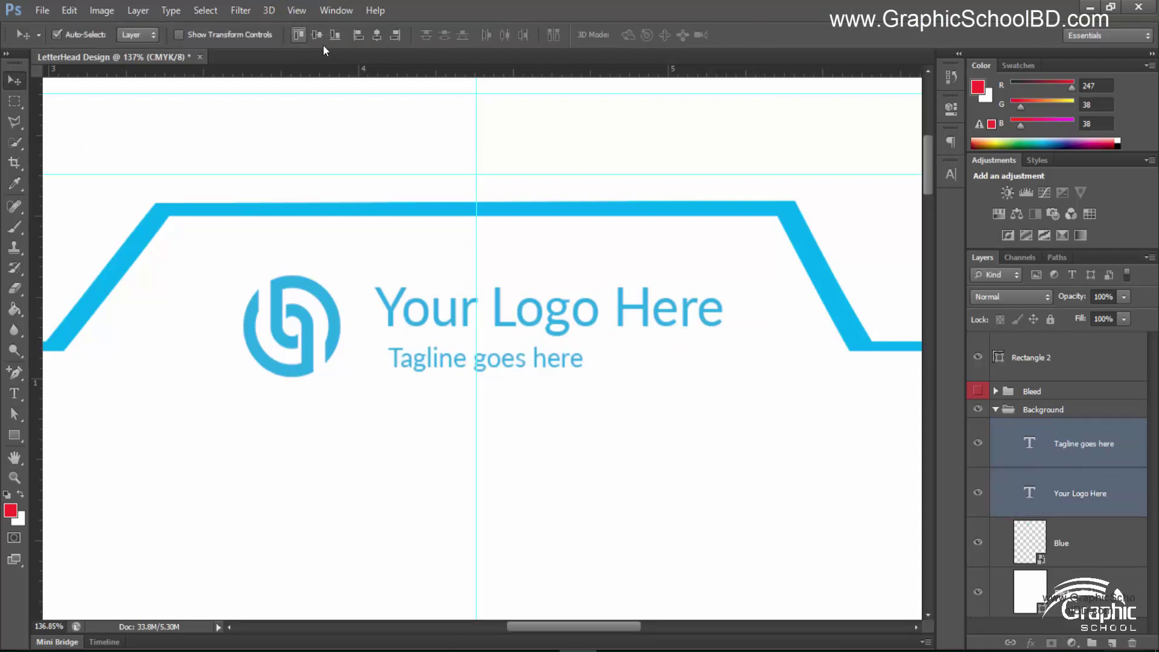
left_click(359, 34)
scroll(562, 433, "down", 3)
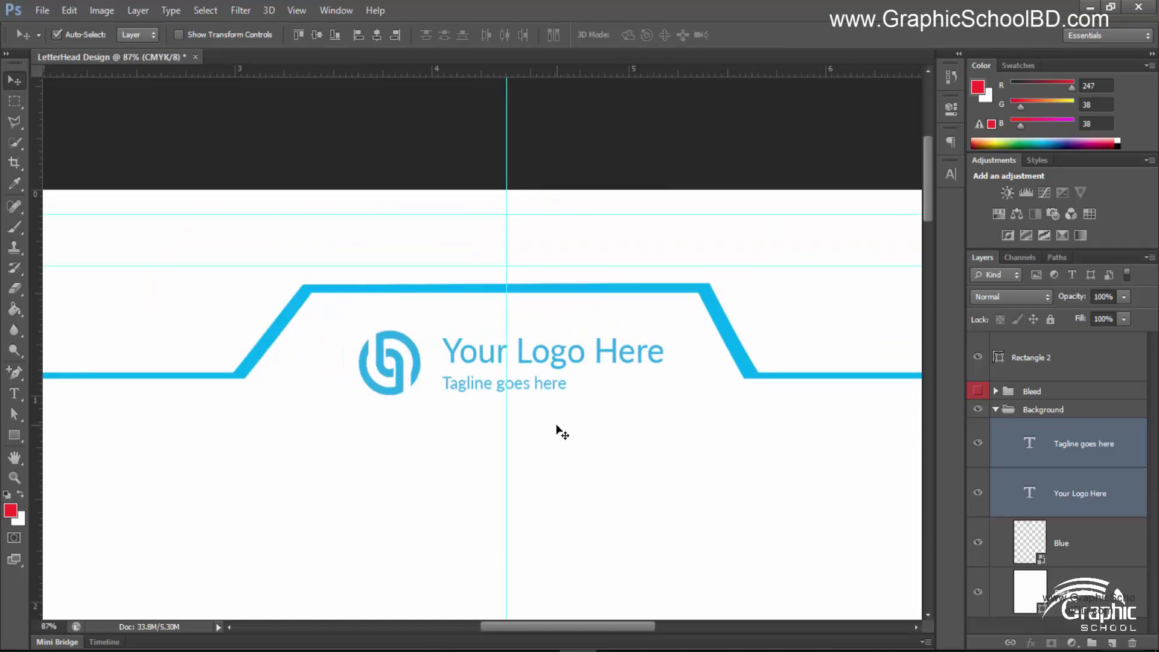
scroll(559, 433, "up", 2)
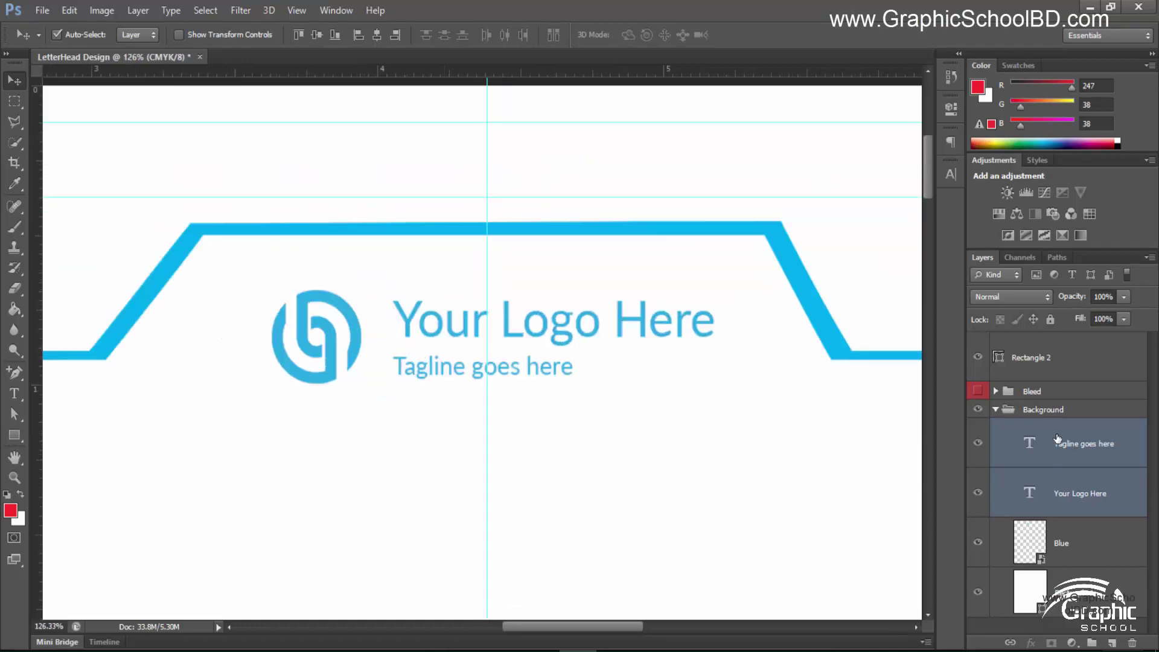
Step: Rasterize the Blue layer, move it above 'Tagline goes here', and convert it to a smart object
left_click(825, 299)
left_click(862, 437)
left_click(1023, 552)
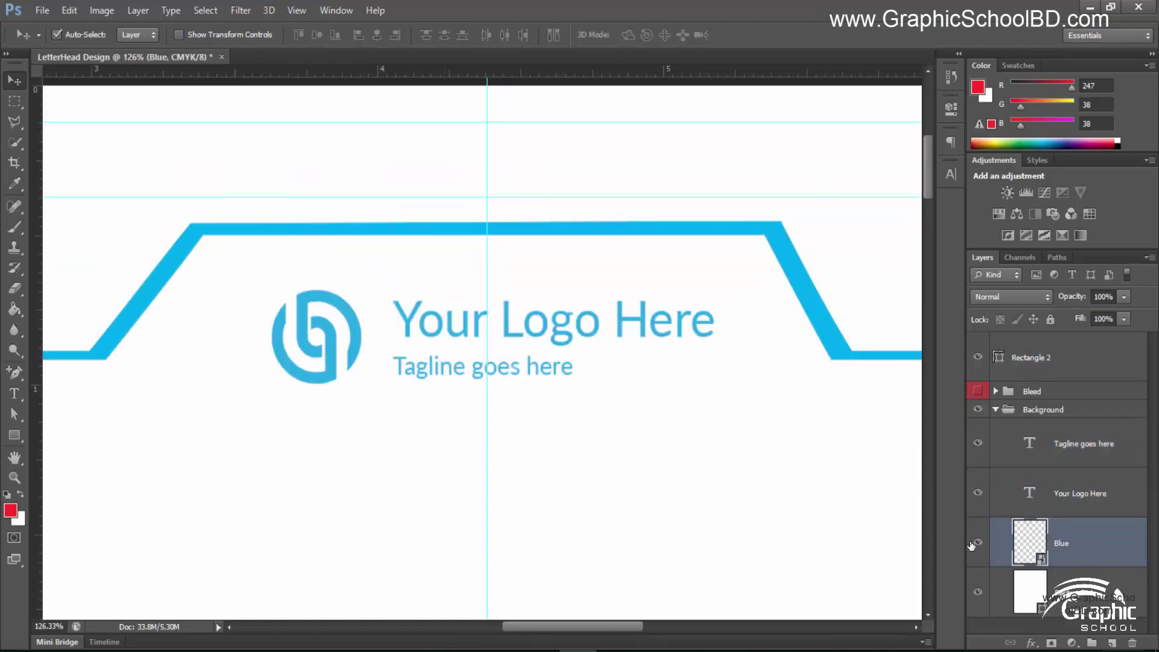
right_click(1078, 549)
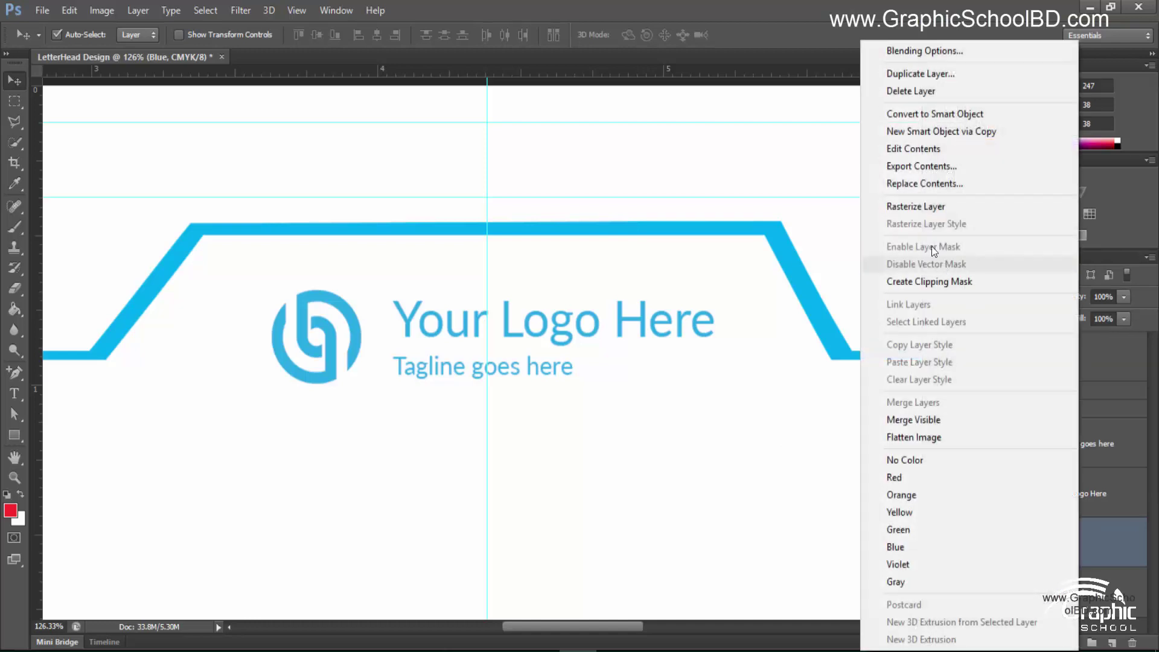
left_click(911, 207)
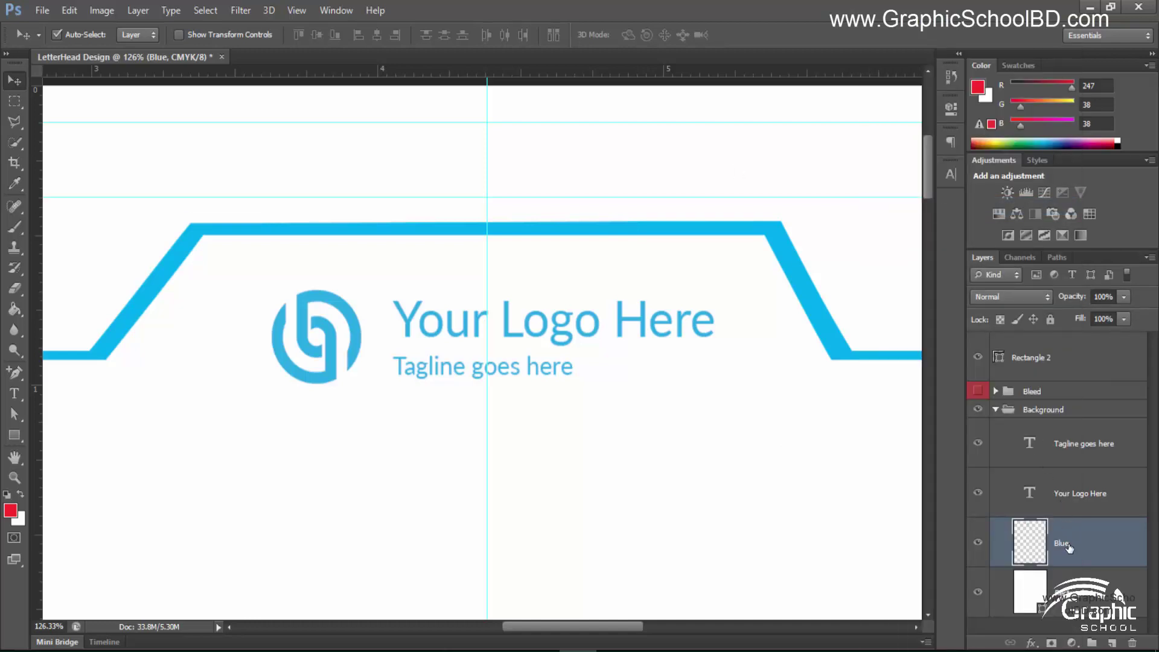
left_click_drag(1068, 548, 1057, 444)
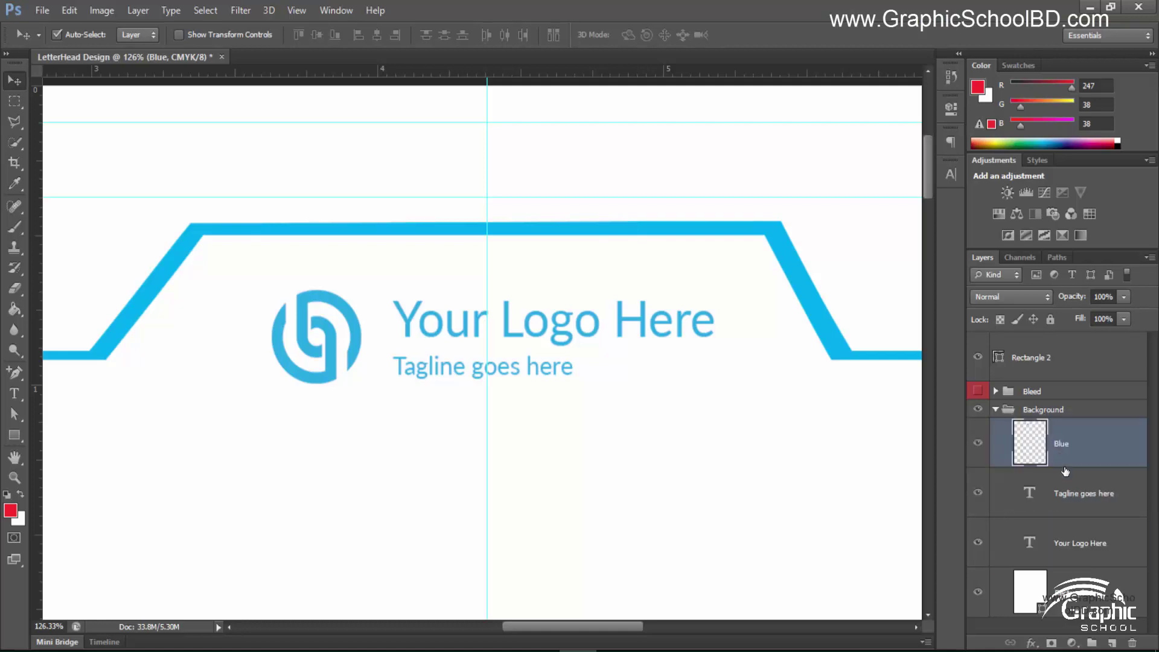
right_click(1066, 447)
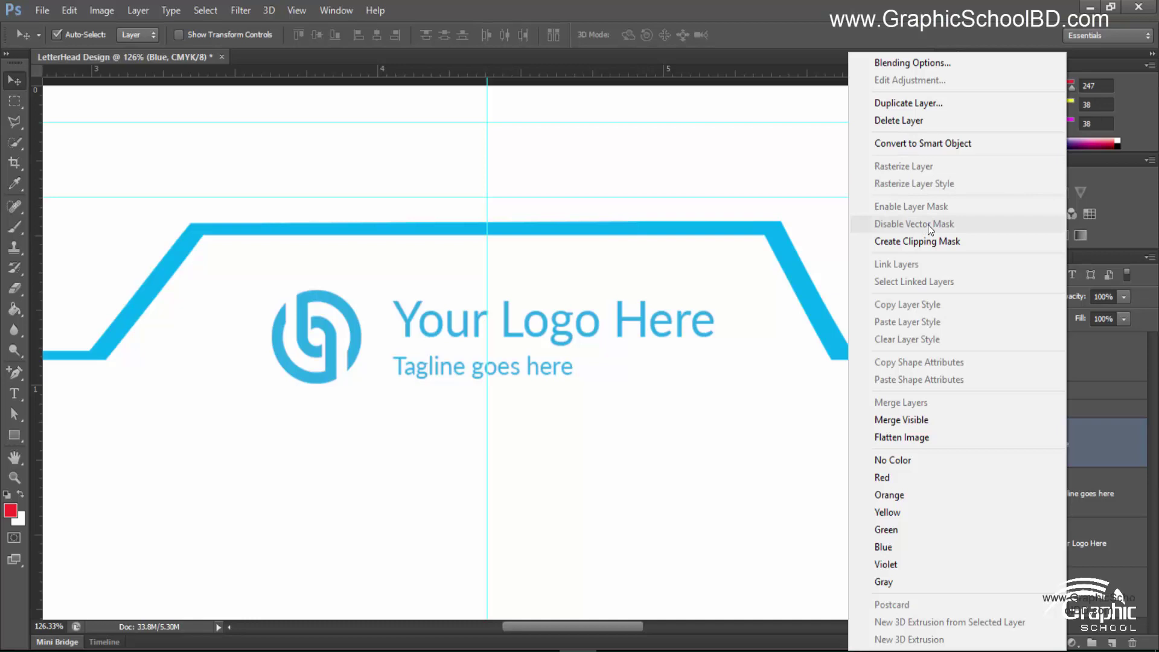
left_click(937, 143)
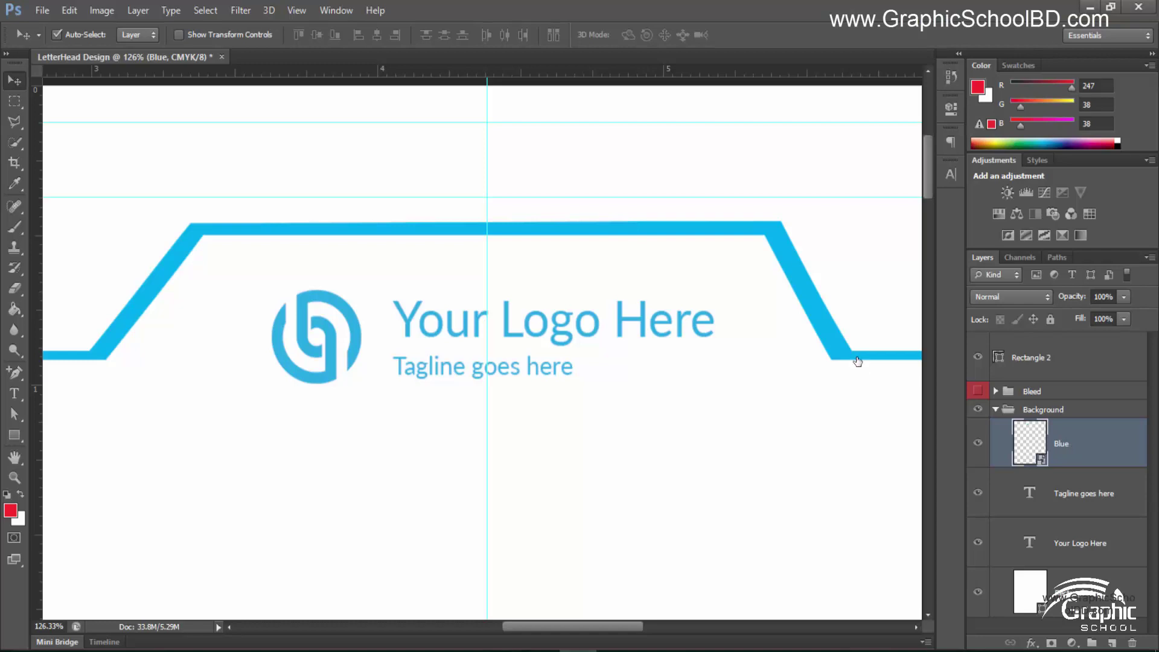
Step: Rename the Blue layer 'Logo Here' and select it with both text layers
right_click(1096, 447)
left_click(1096, 447)
double_click(1064, 443)
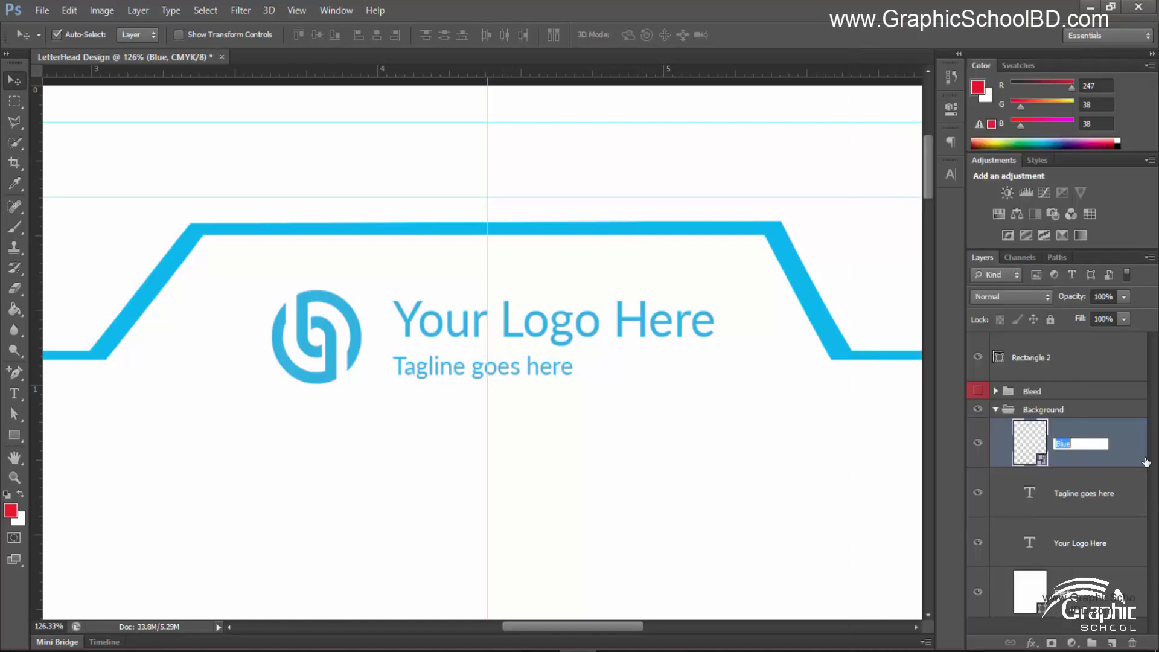
key("BackSpace")
type("Logo Here")
key("Return")
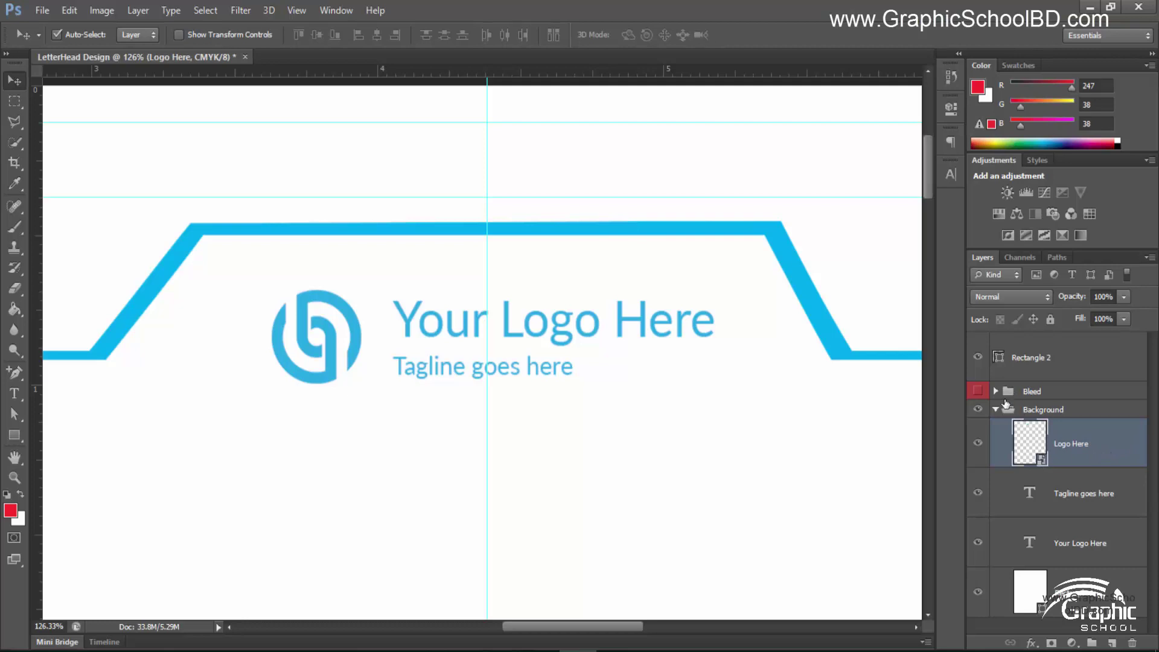
left_click(1094, 541)
left_click(1085, 474)
left_click(1085, 548, "shift")
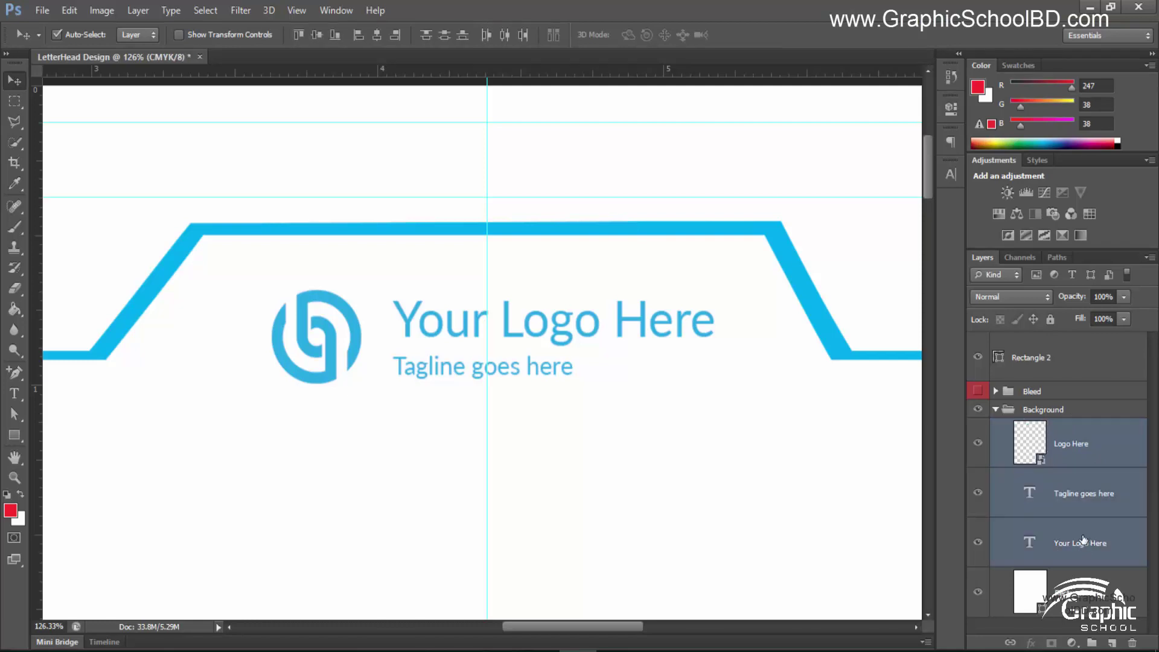
Step: Group the three logo layers as 'Logo' and place the group above Background
key("ctrl+g")
double_click(1058, 427)
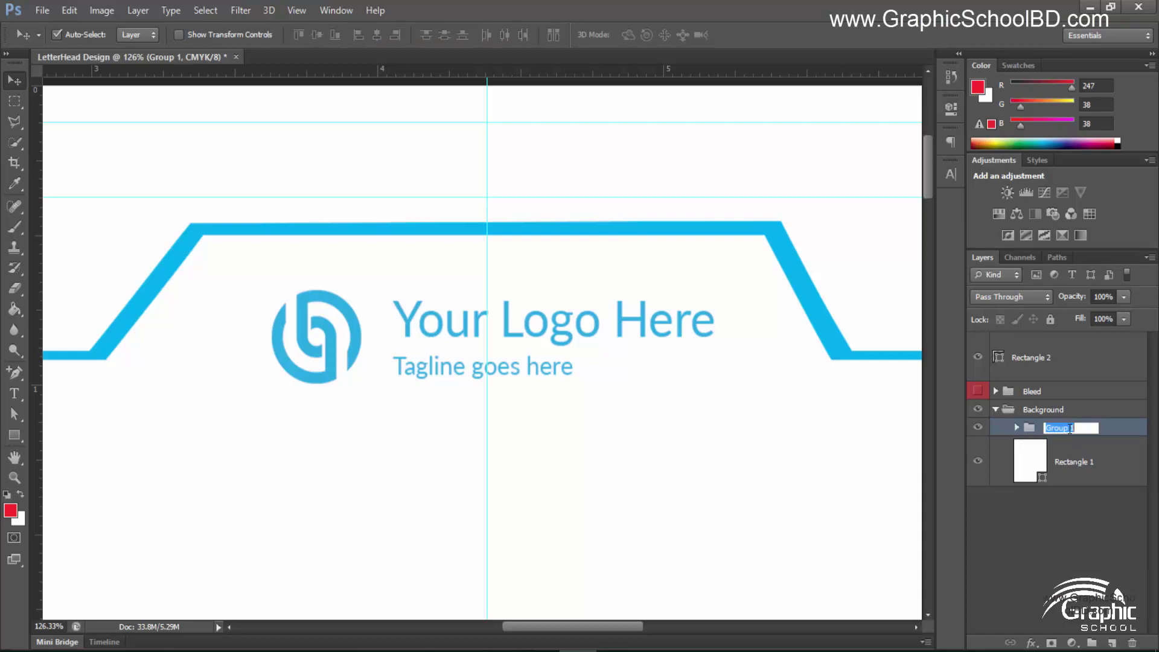
type("Logo")
key("Return")
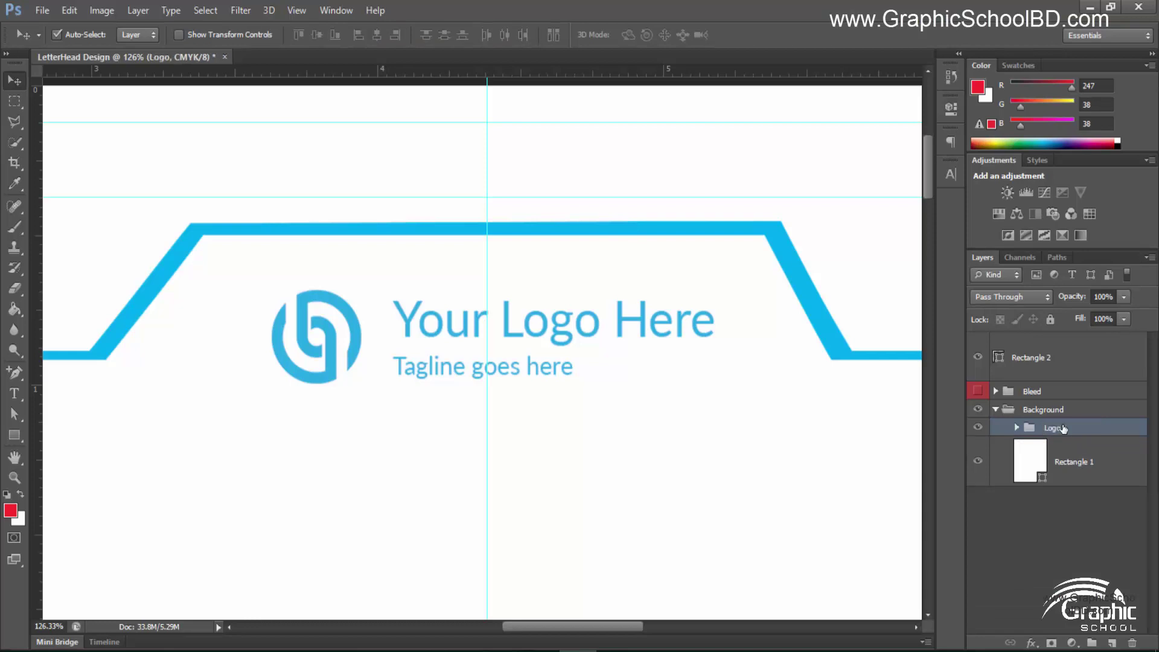
mouse_move(1063, 429)
left_mouse_down()
mouse_move(1058, 401)
mouse_move(1039, 413)
left_mouse_up()
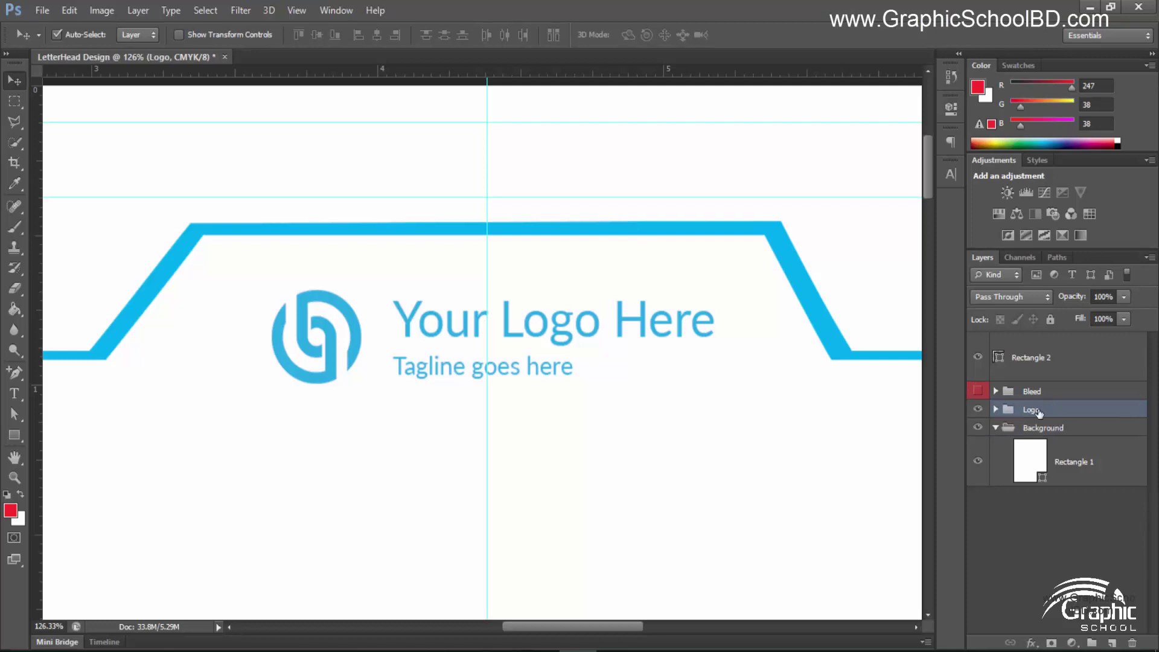
left_click(994, 428)
Step: Move Rectangle 2 below the Logo group into its own group named 'shape'
left_click(829, 296)
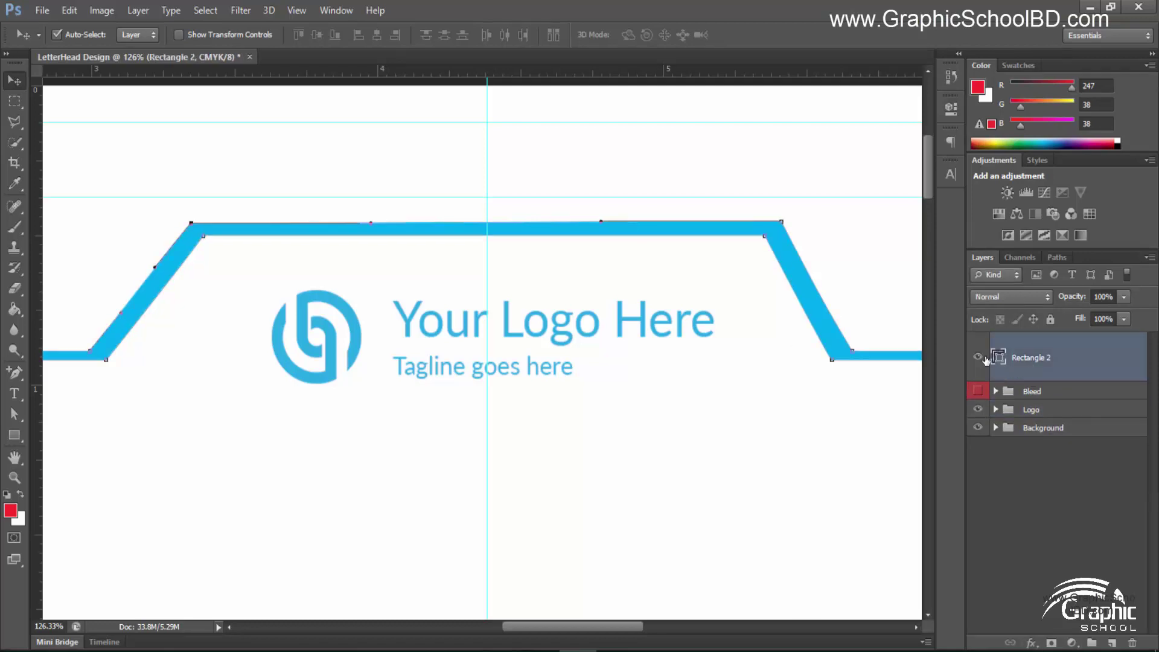
key("ctrl+comma")
key("ctrl+comma")
left_click_drag(1030, 359, 1039, 413)
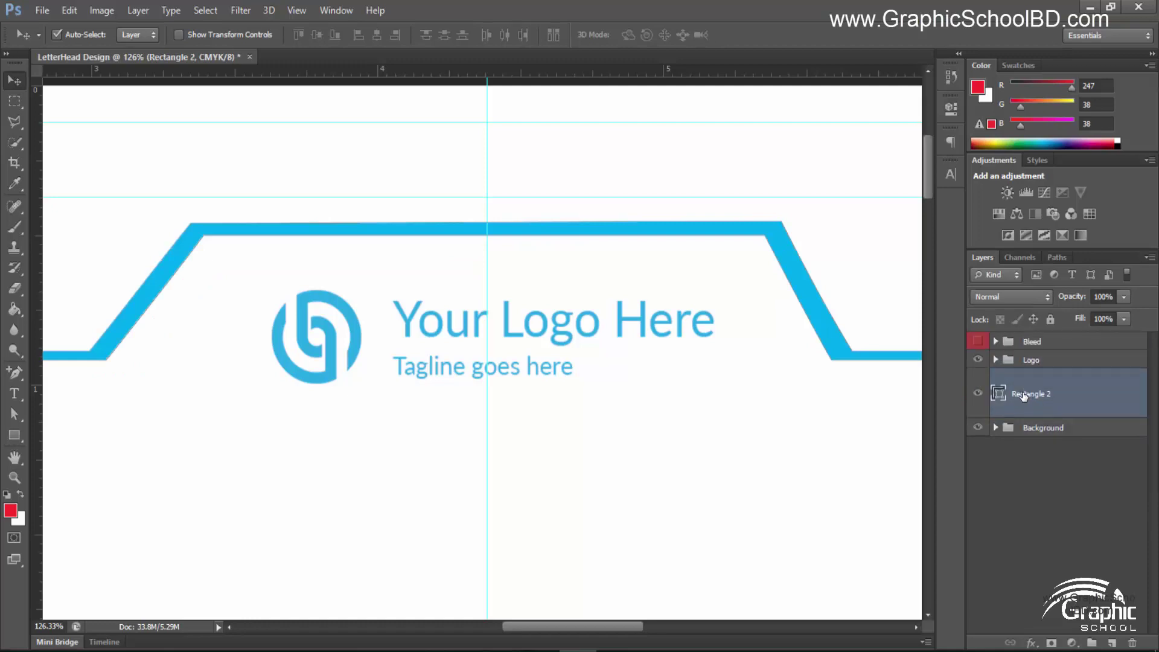
key("ctrl+g")
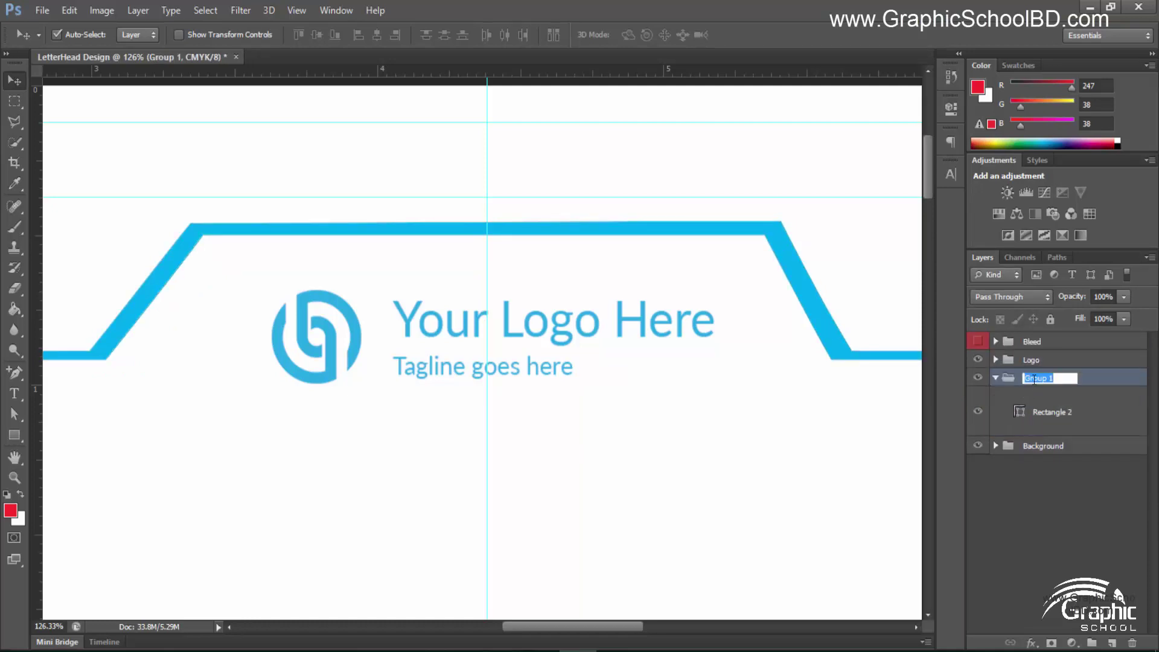
type("shape")
key("Return")
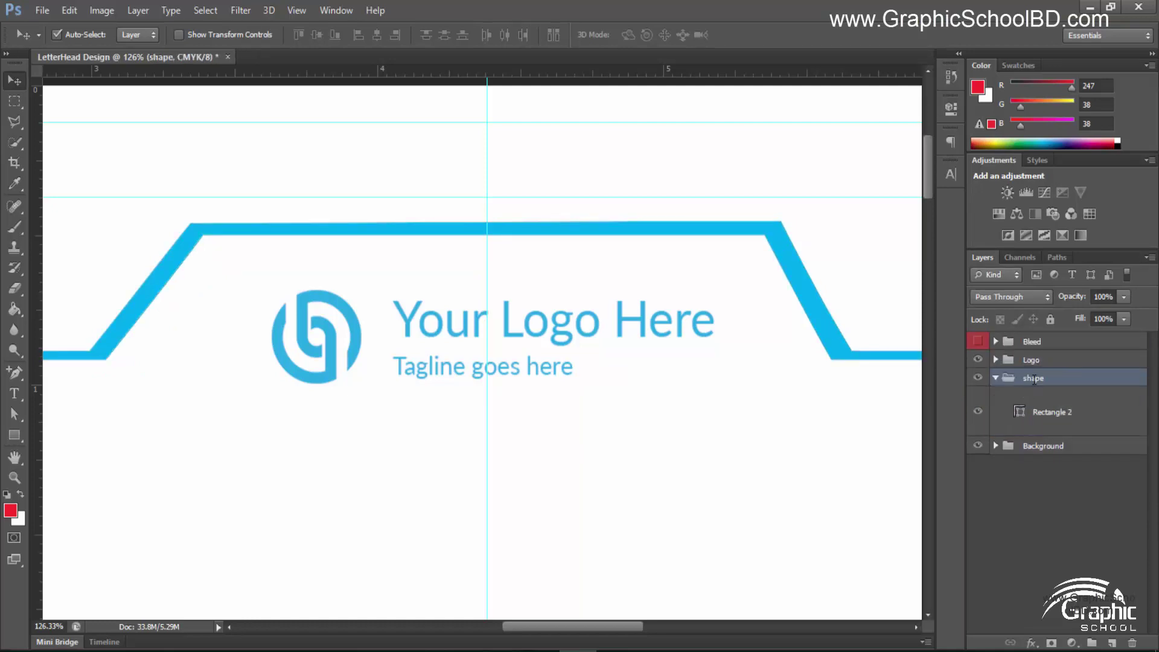
left_click(996, 379)
scroll(652, 398, "down", 6)
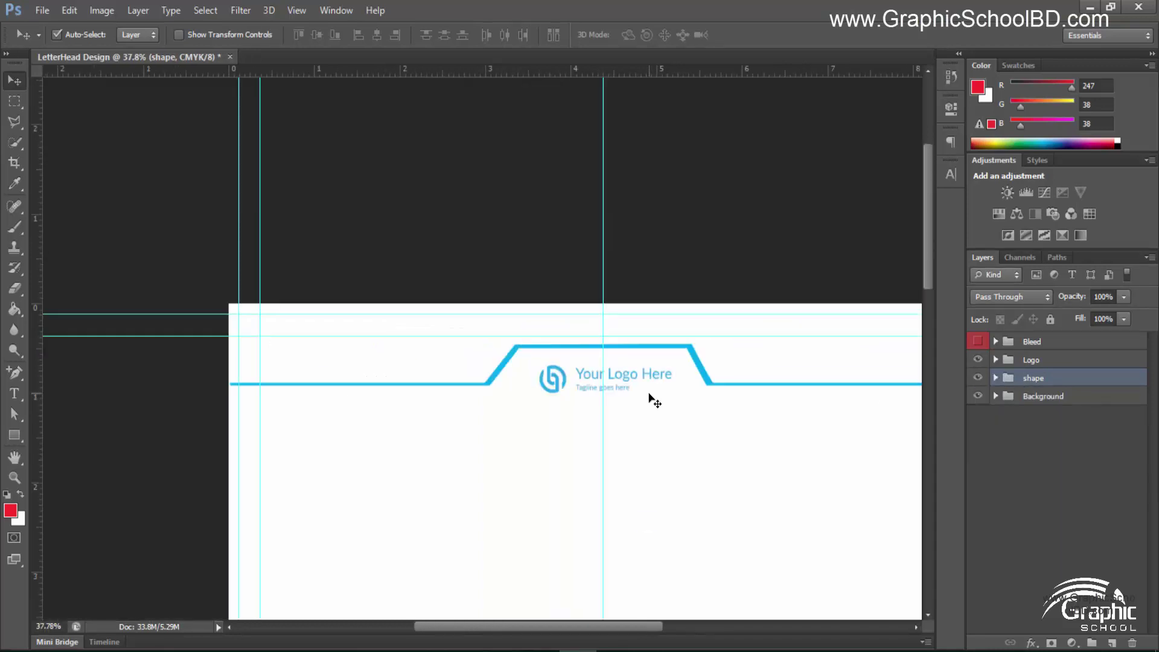
scroll(647, 427, "down", 3)
scroll(647, 427, "down", 2)
scroll(499, 228, "up", 2)
scroll(499, 229, "down", 1)
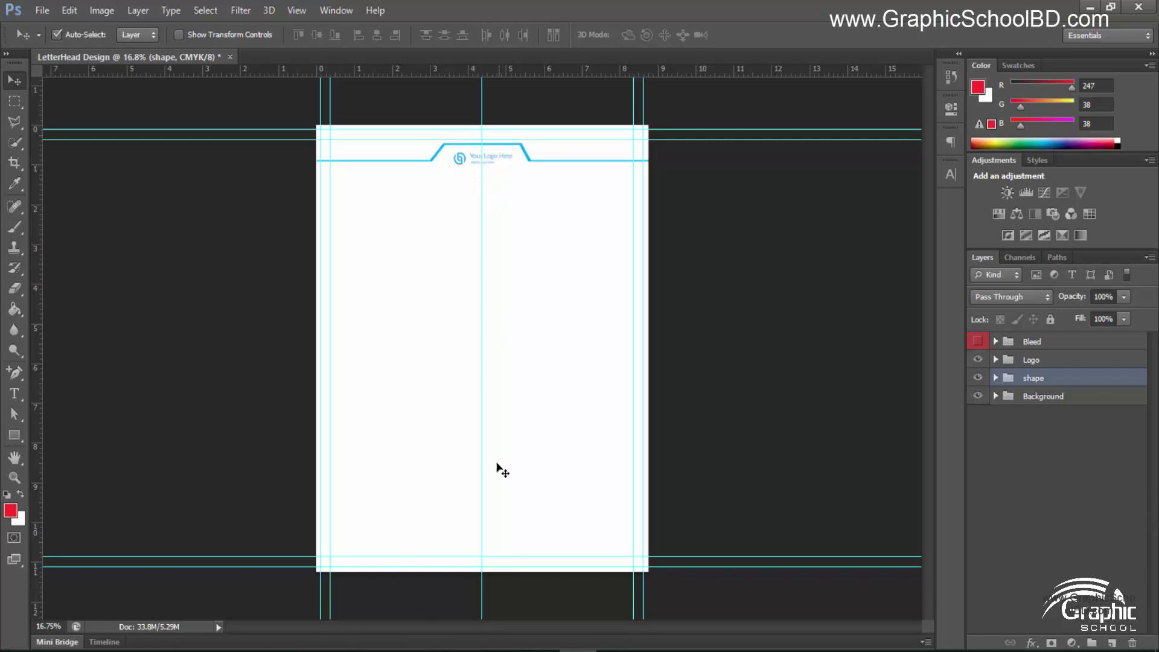
Step: Duplicate the angled blue header line layer (Rectangle 2)
left_click(995, 379)
left_click(1044, 412)
left_click(1015, 460)
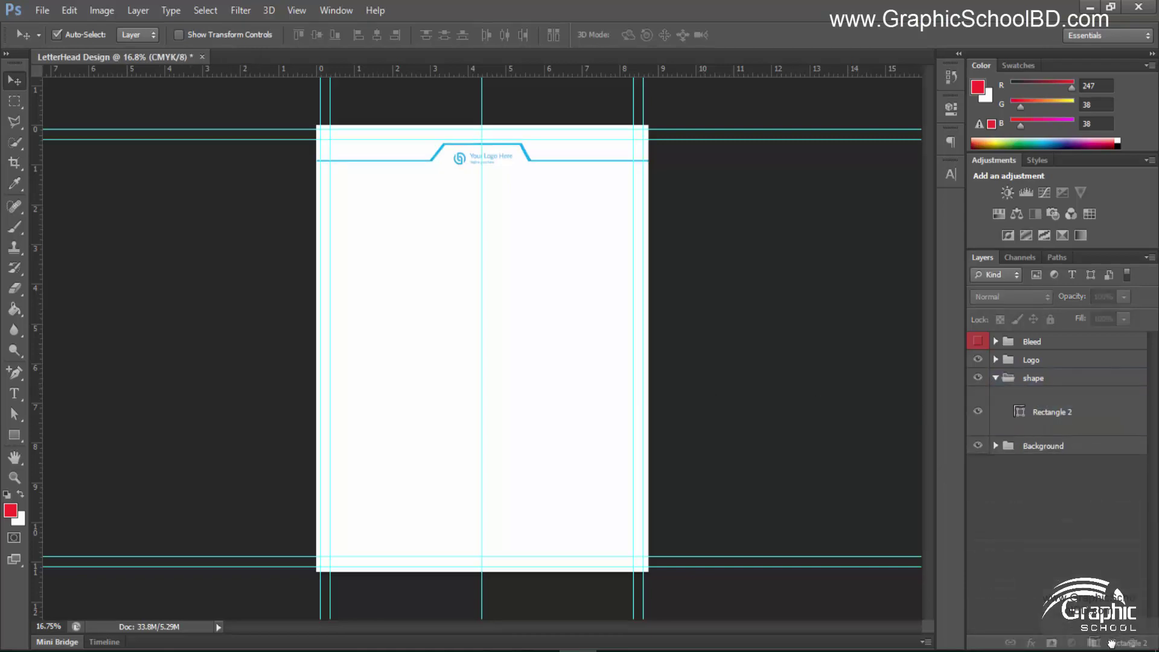
left_click(1062, 423)
key("ctrl+j")
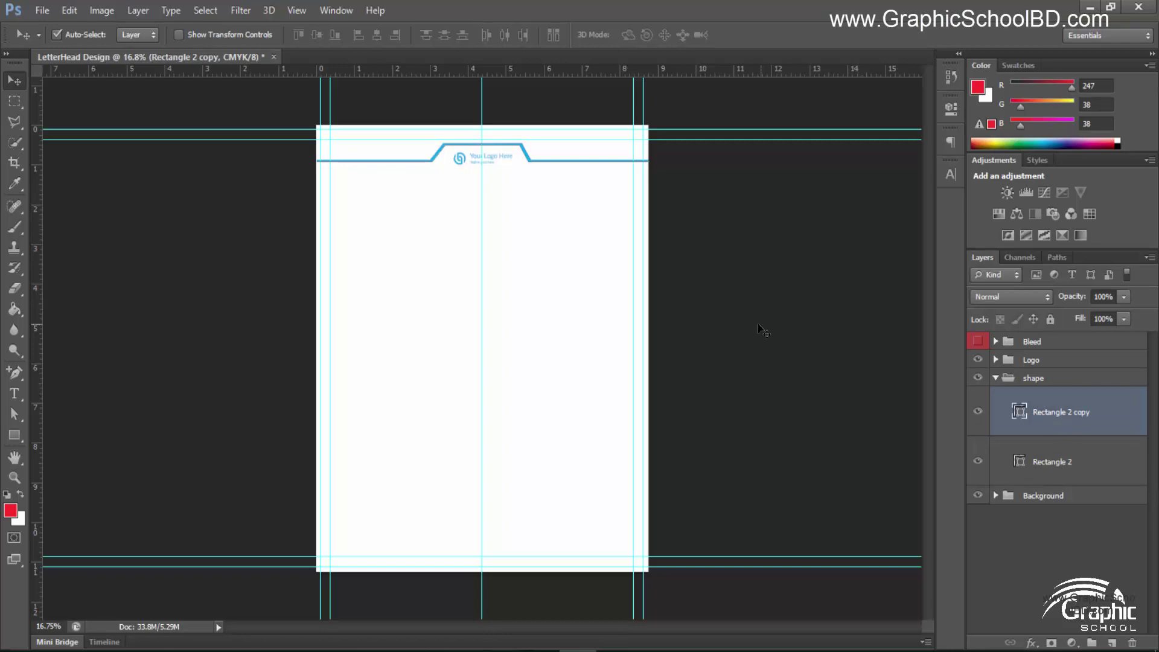
Step: Rotate the header copy 180° and move it to the bottom of the page as a footer
key("ctrl+t")
mouse_move(661, 130)
left_mouse_down()
mouse_move(323, 151)
mouse_move(320, 170)
left_mouse_up()
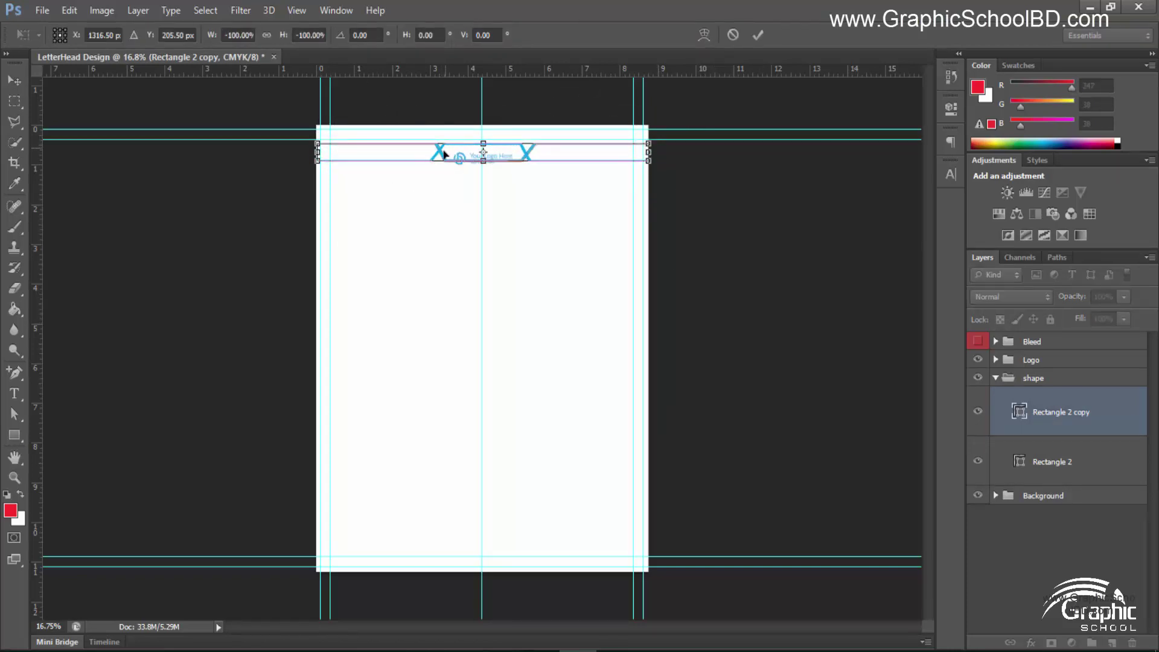
mouse_move(431, 154)
left_mouse_down()
mouse_move(429, 507)
mouse_move(441, 547)
left_mouse_up()
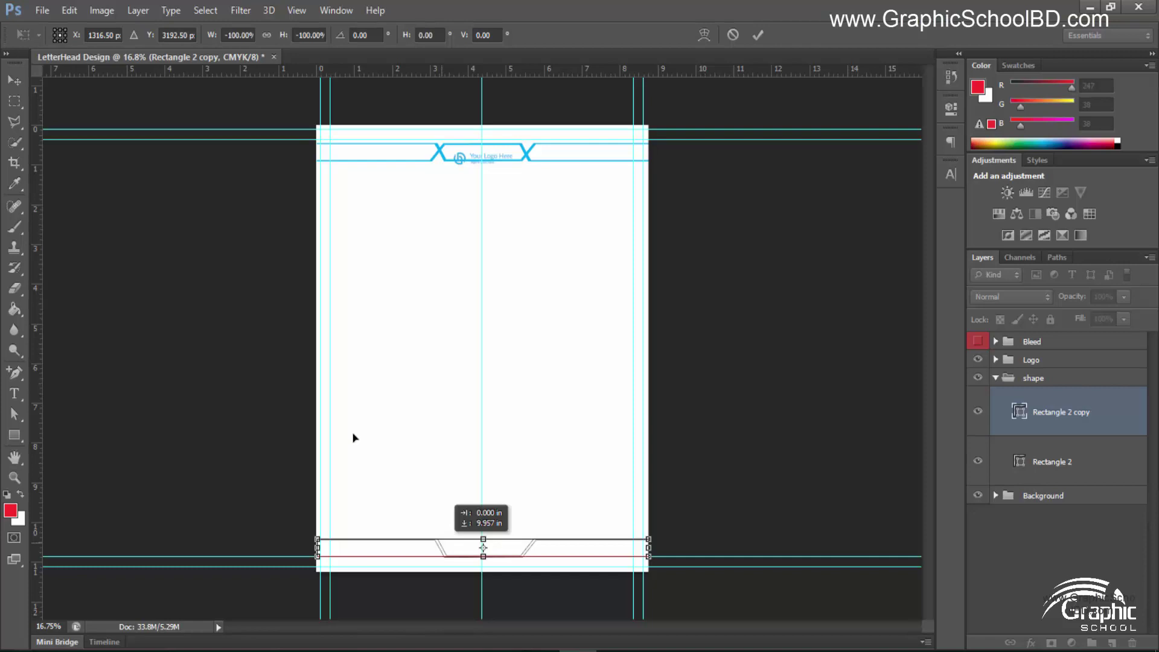
scroll(483, 547, "up", 5)
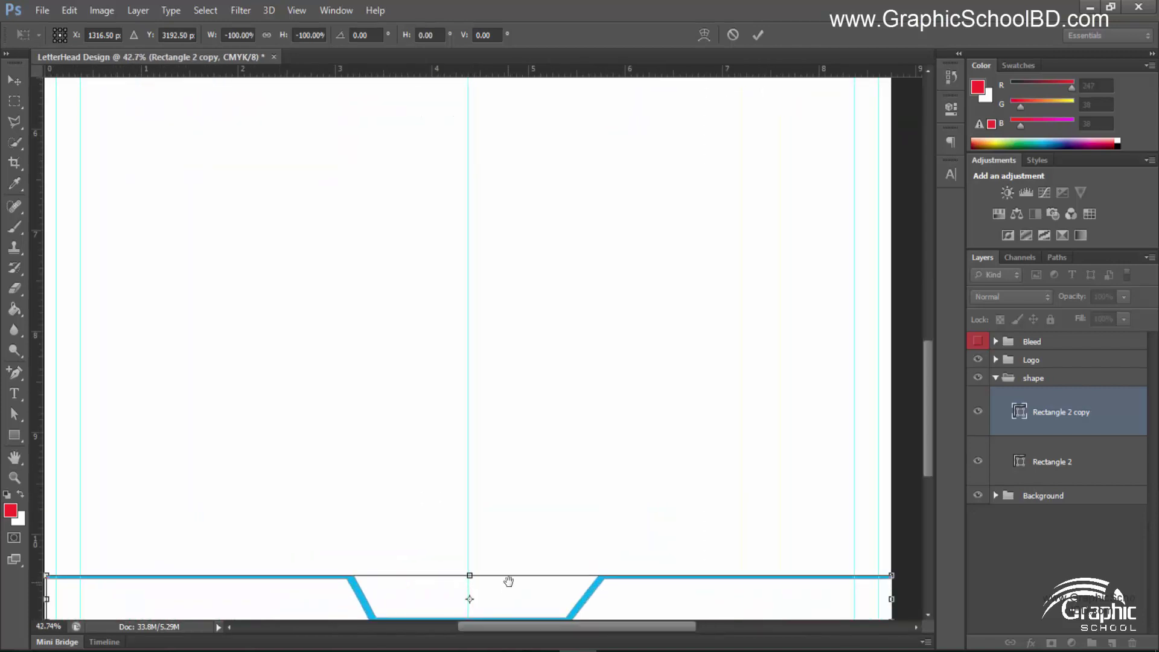
left_click_drag(508, 581, 518, 424)
scroll(497, 491, "up", 1)
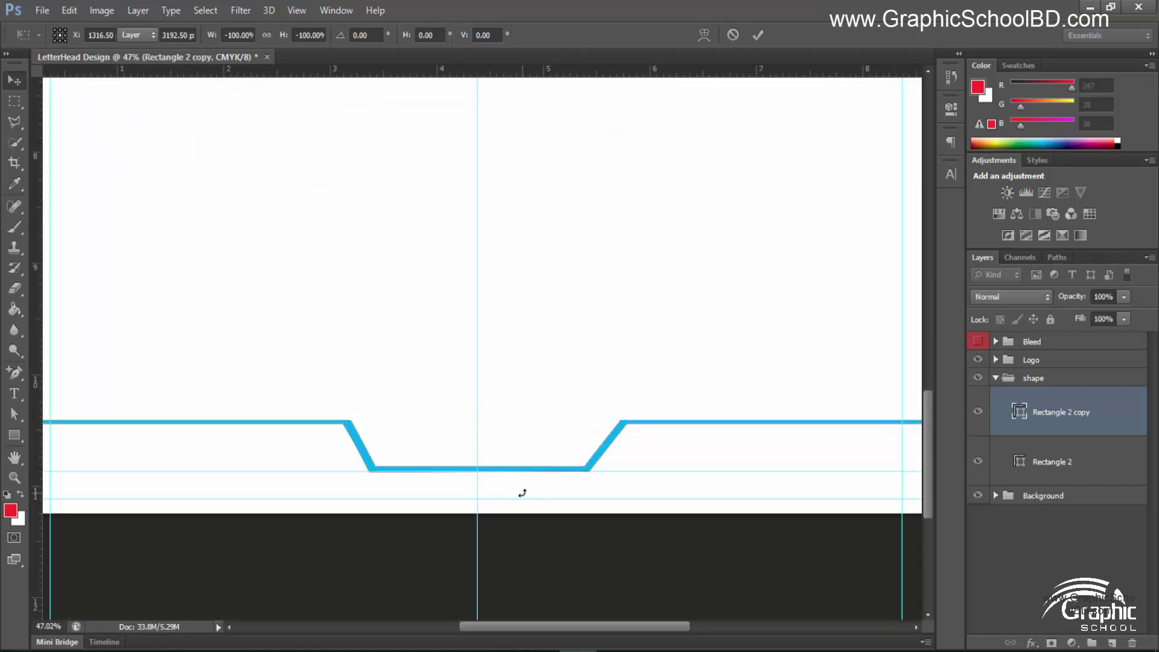
key("Return")
scroll(522, 493, "down", 3)
scroll(523, 497, "down", 2)
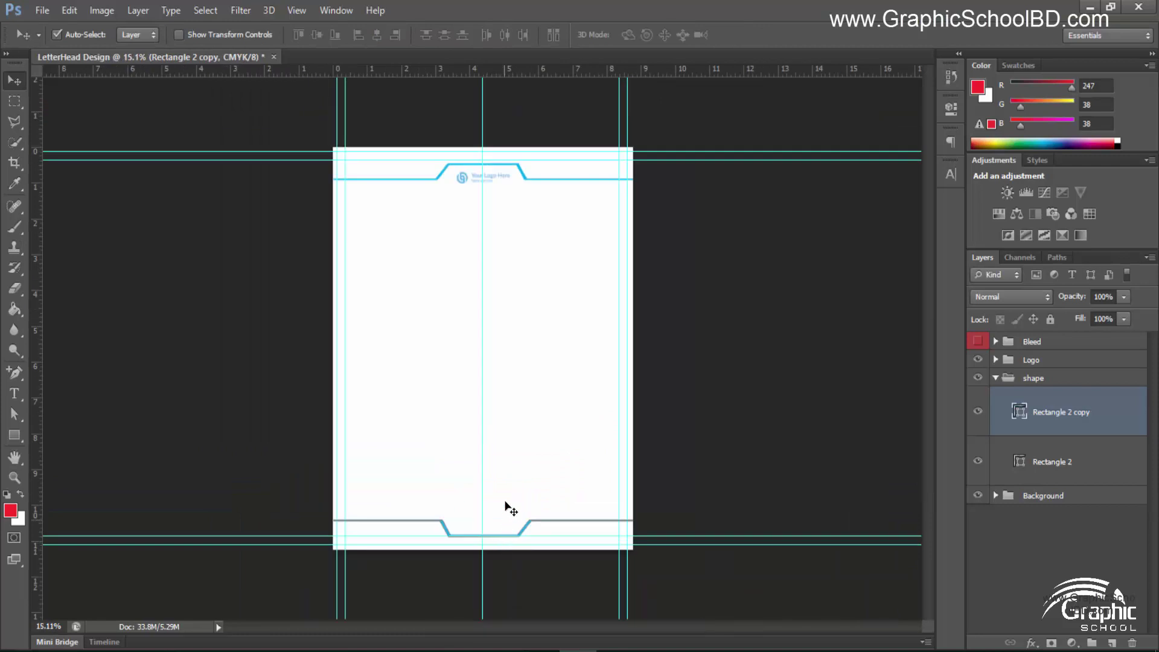
Step: Stretch the footer line's left end out to the page's left edge
scroll(465, 531, "up", 1)
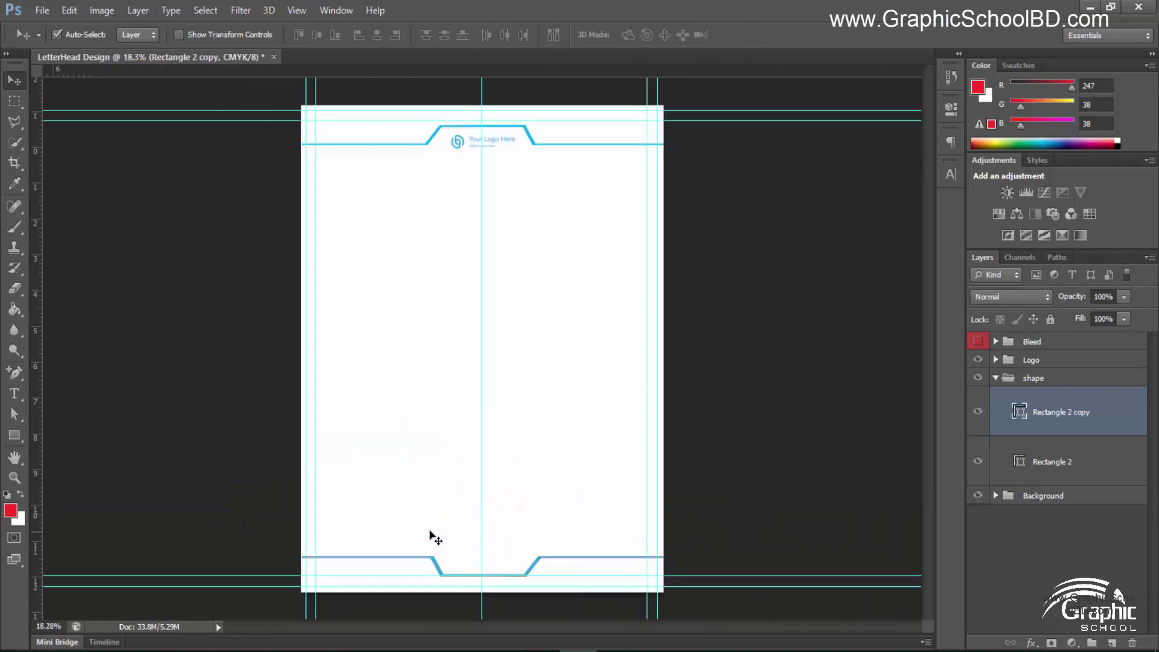
scroll(392, 559, "up", 2)
scroll(362, 570, "up", 1)
left_click_drag(373, 562, 401, 489)
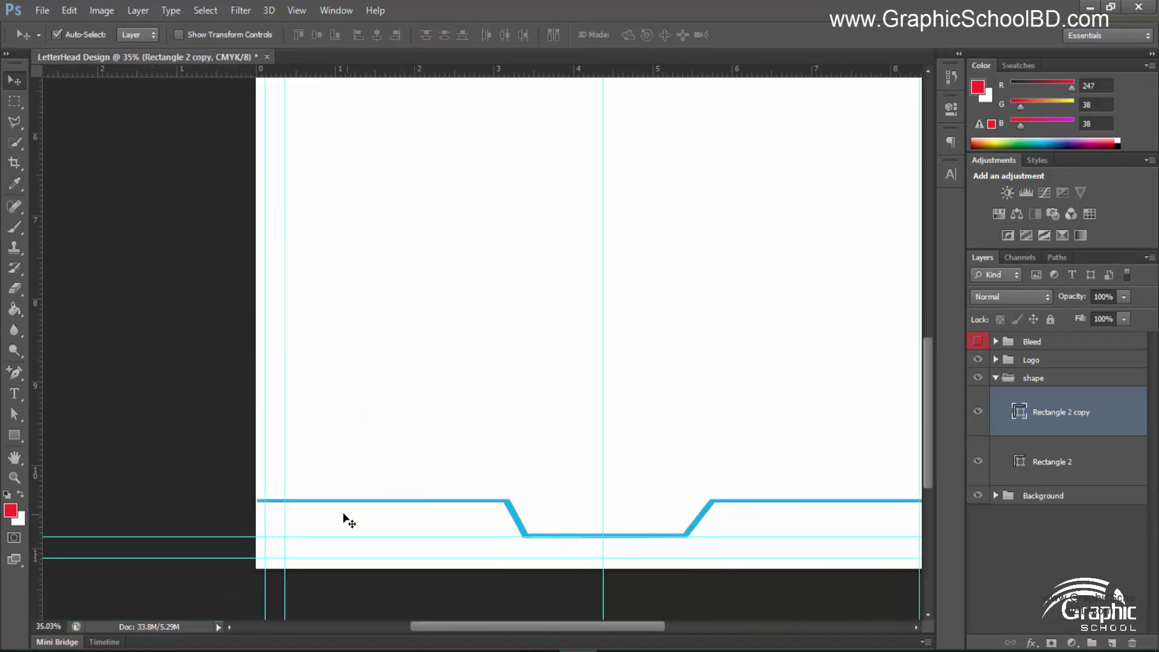
scroll(344, 517, "up", 3)
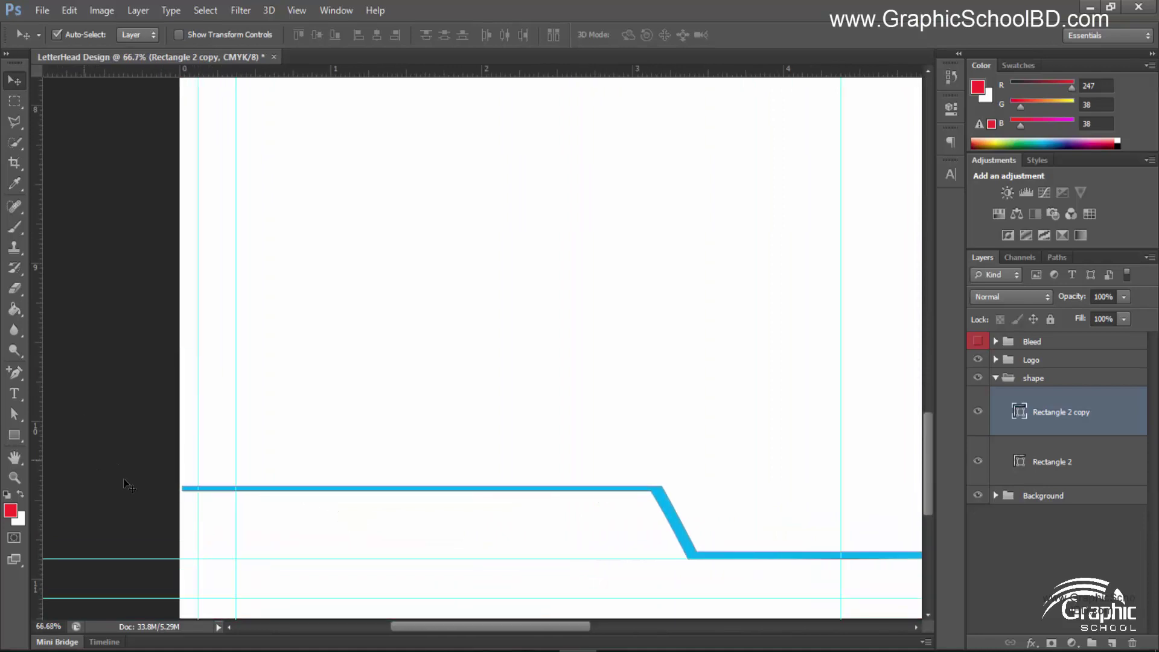
scroll(157, 495, "up", 2)
scroll(171, 487, "up", 3)
scroll(177, 483, "up", 2)
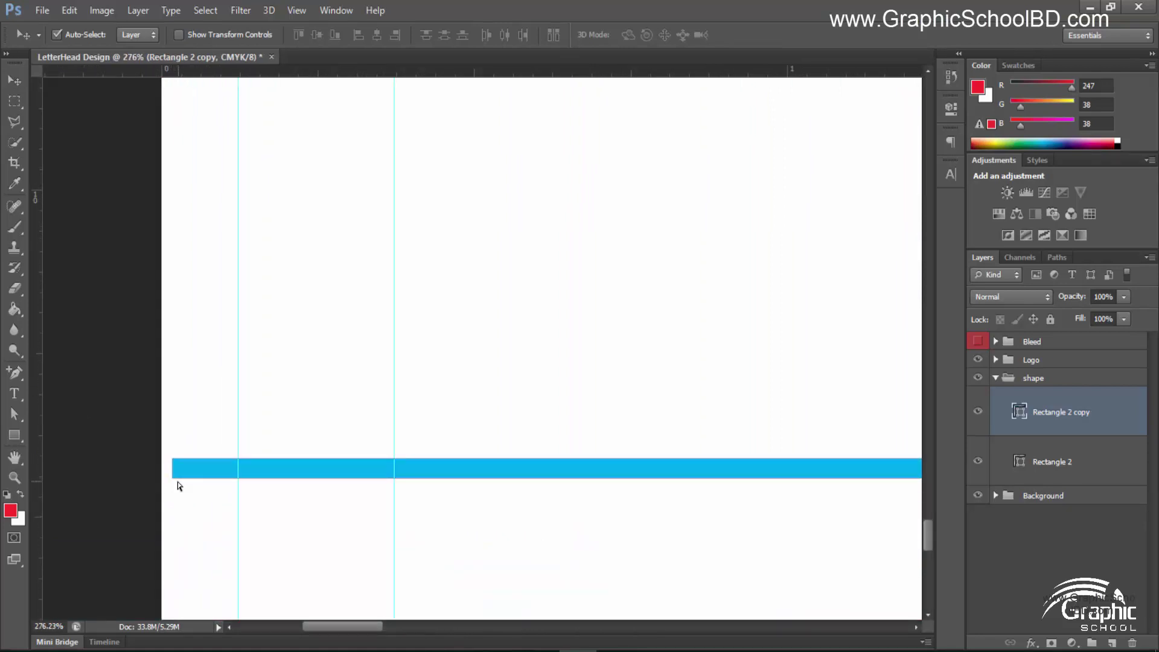
key("ctrl+t")
scroll(217, 432, "up", 1)
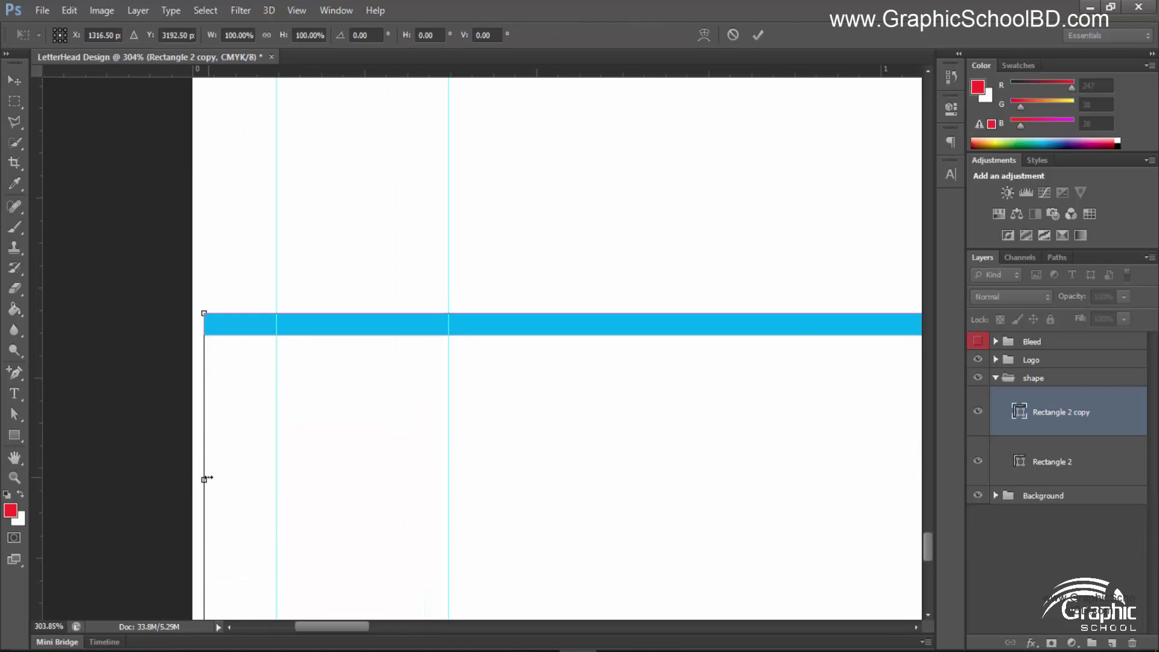
left_click_drag(204, 478, 193, 478)
key("Return")
scroll(386, 526, "down", 2)
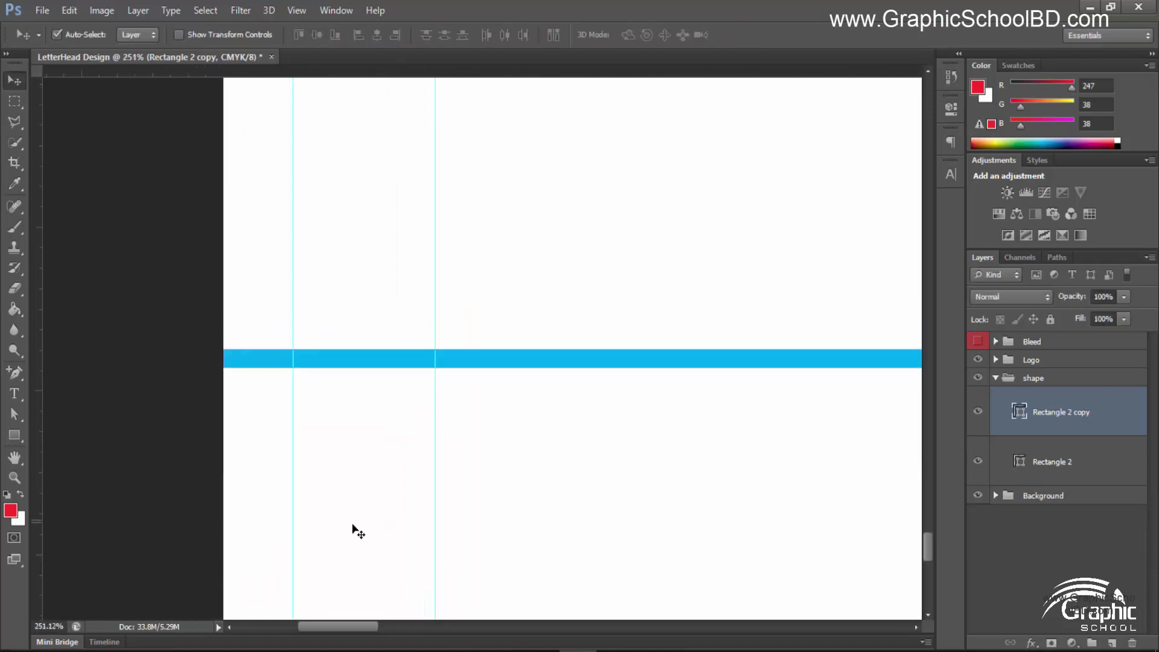
scroll(355, 531, "down", 1)
Step: Draw a thick blue rectangle bar along the left section of the footer line
left_click(14, 435)
scroll(610, 457, "down", 2)
scroll(609, 456, "down", 2)
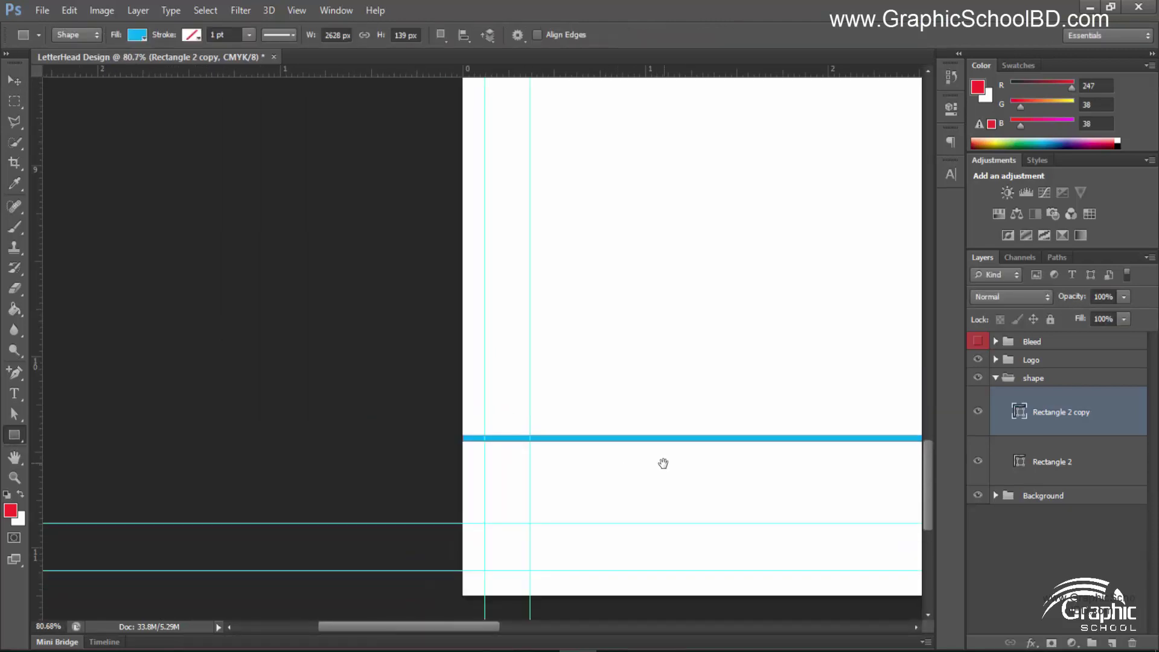
scroll(487, 463, "right", 3)
scroll(486, 463, "right", 1)
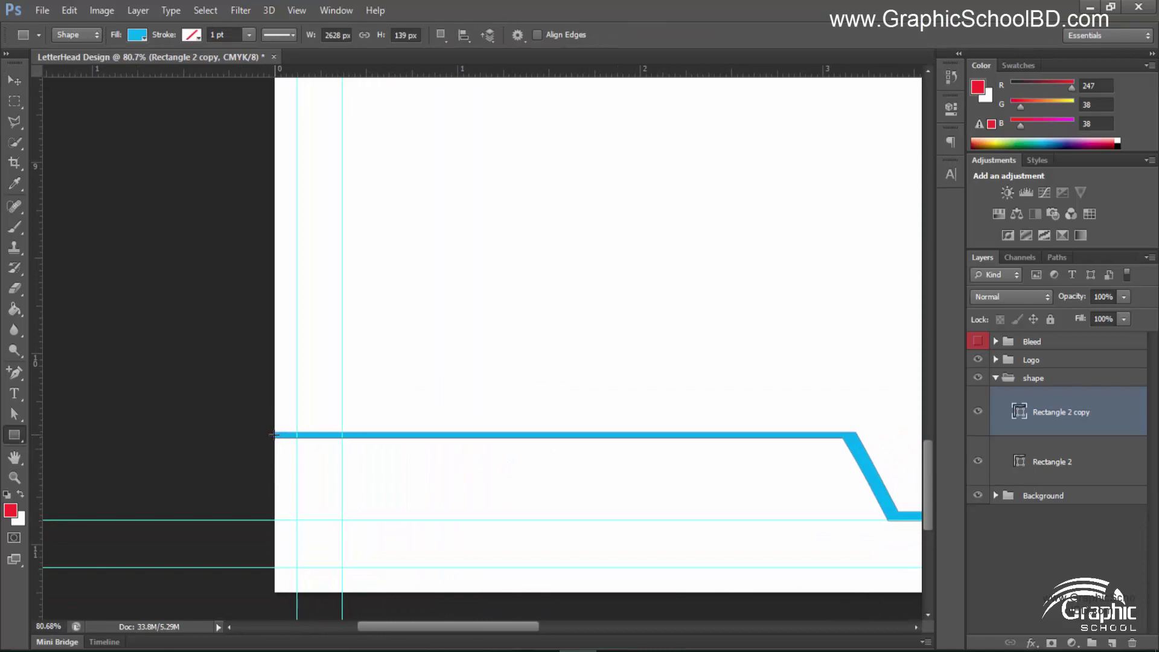
left_click_drag(274, 436, 851, 461)
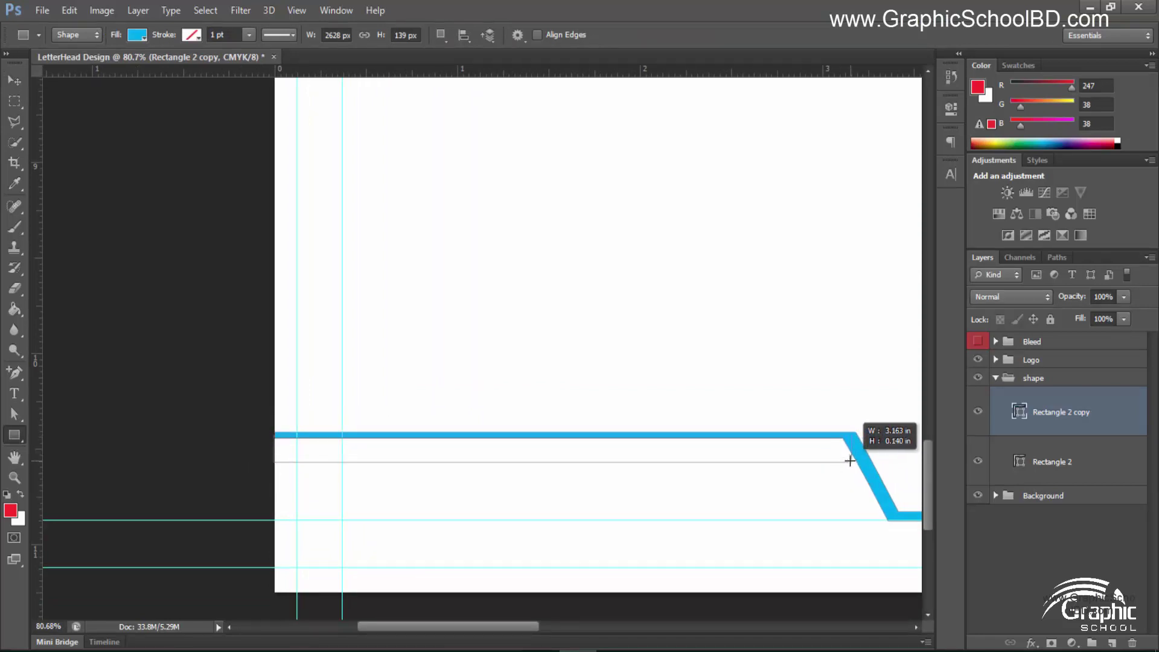
scroll(856, 494, "up", 2)
Step: Move the bar's corner anchor onto the footer's slant with the Direct Selection tool
key("a")
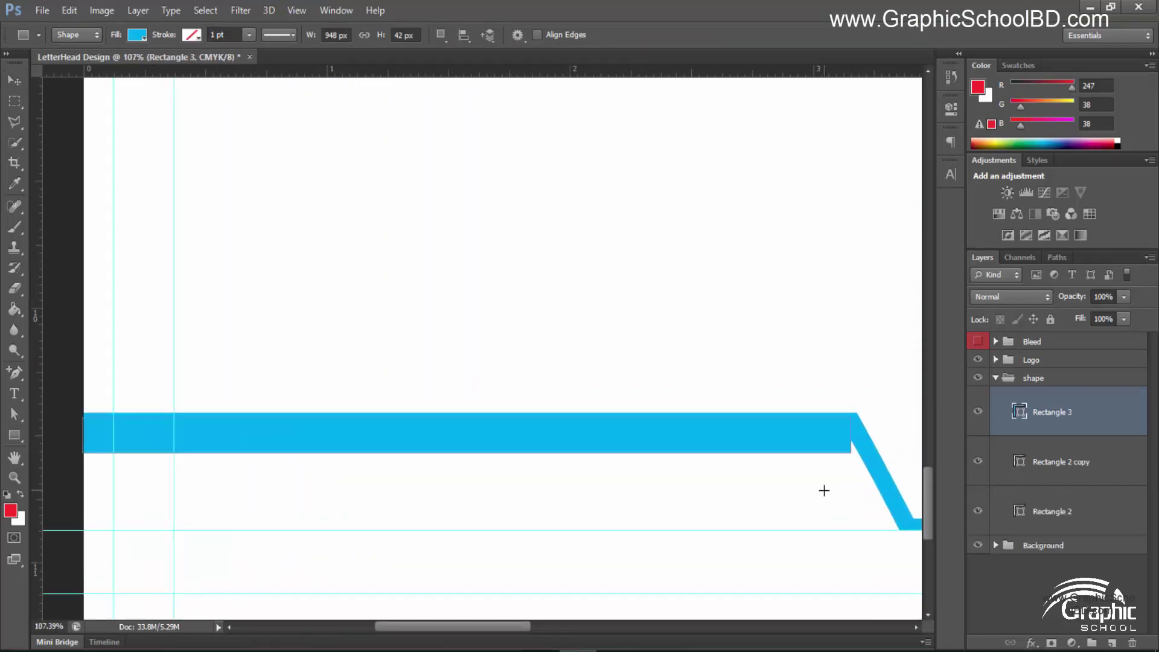
scroll(396, 417, "up", 2)
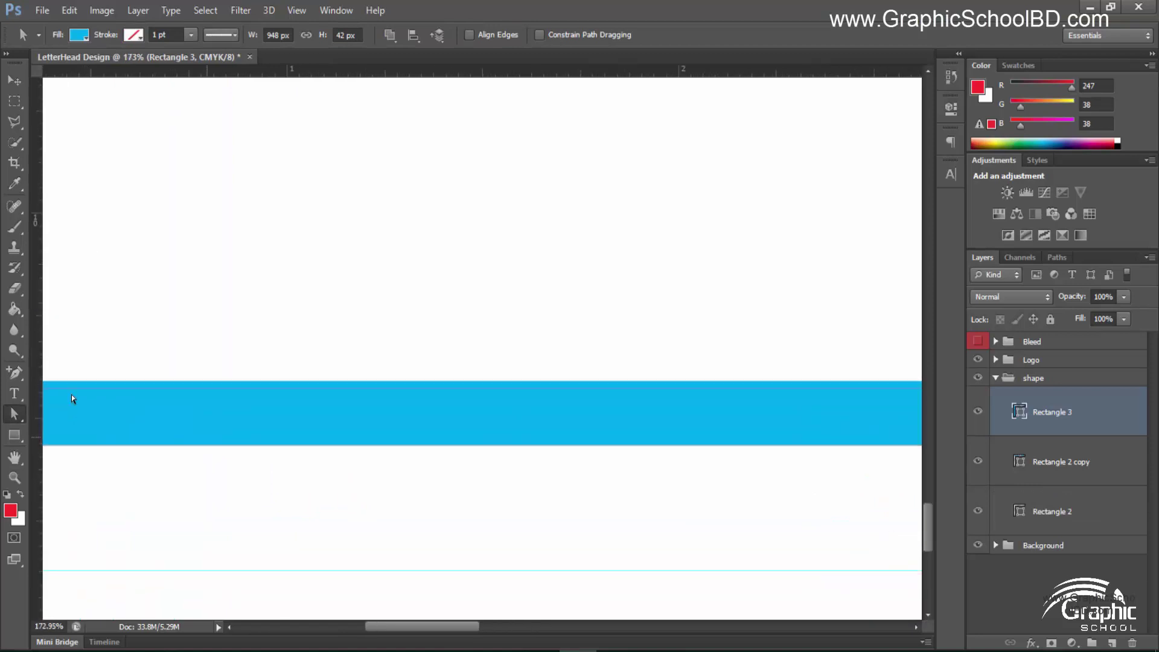
right_click(12, 331)
left_click(82, 426)
left_click_drag(648, 477, 603, 448)
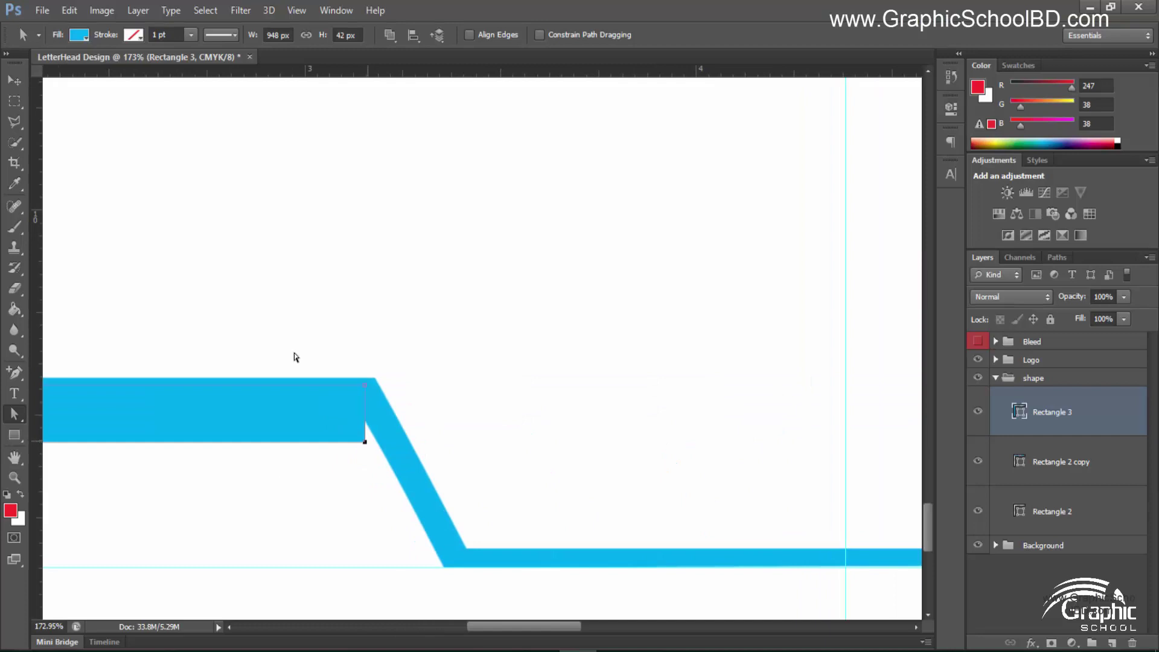
left_click_drag(387, 445, 390, 442)
scroll(439, 476, "down", 3)
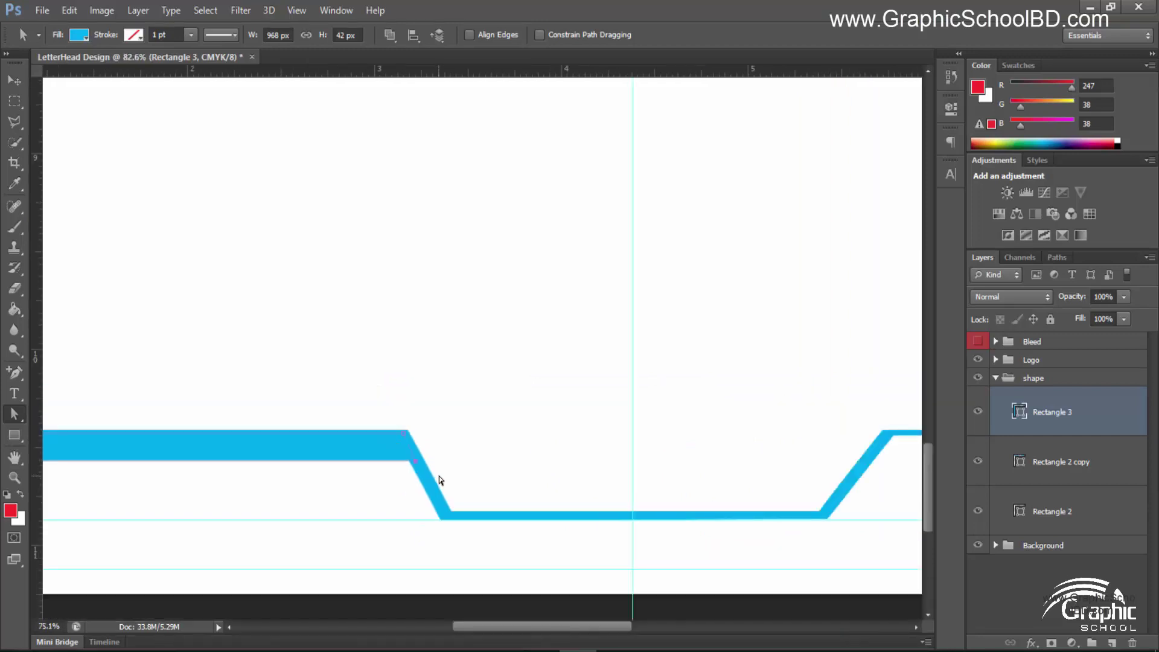
scroll(474, 487, "down", 3)
scroll(643, 515, "up", 1)
Step: Copy the thick Rectangle 3 bar to the footer's right side and flip it horizontally
key("v")
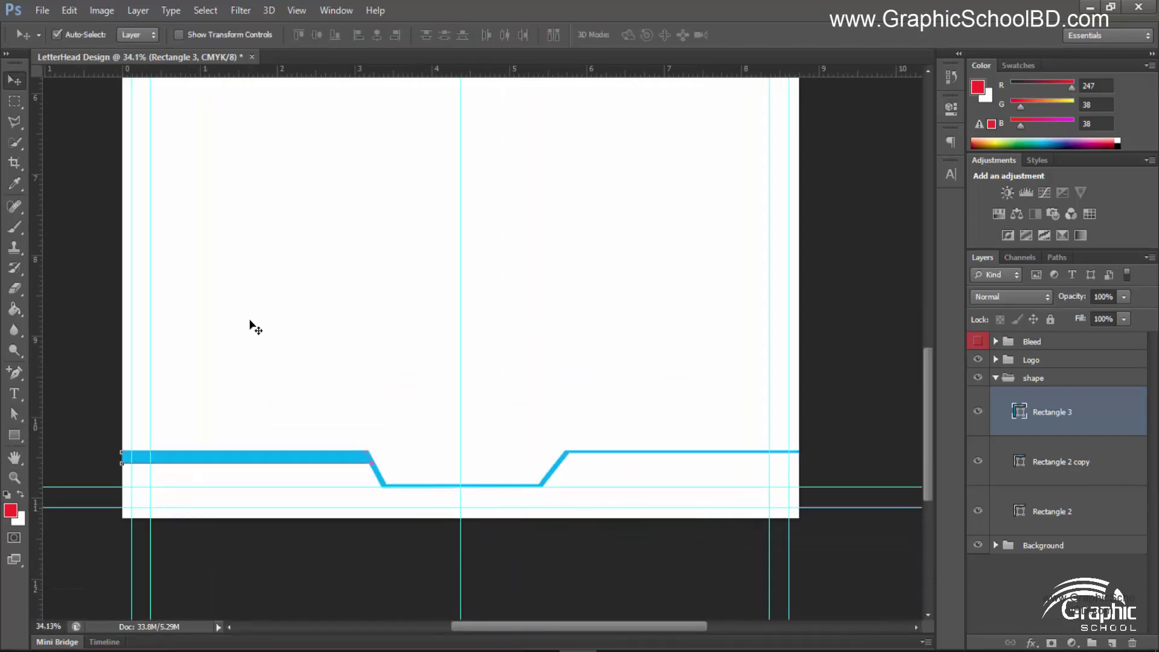
left_click_drag(336, 463, 777, 469)
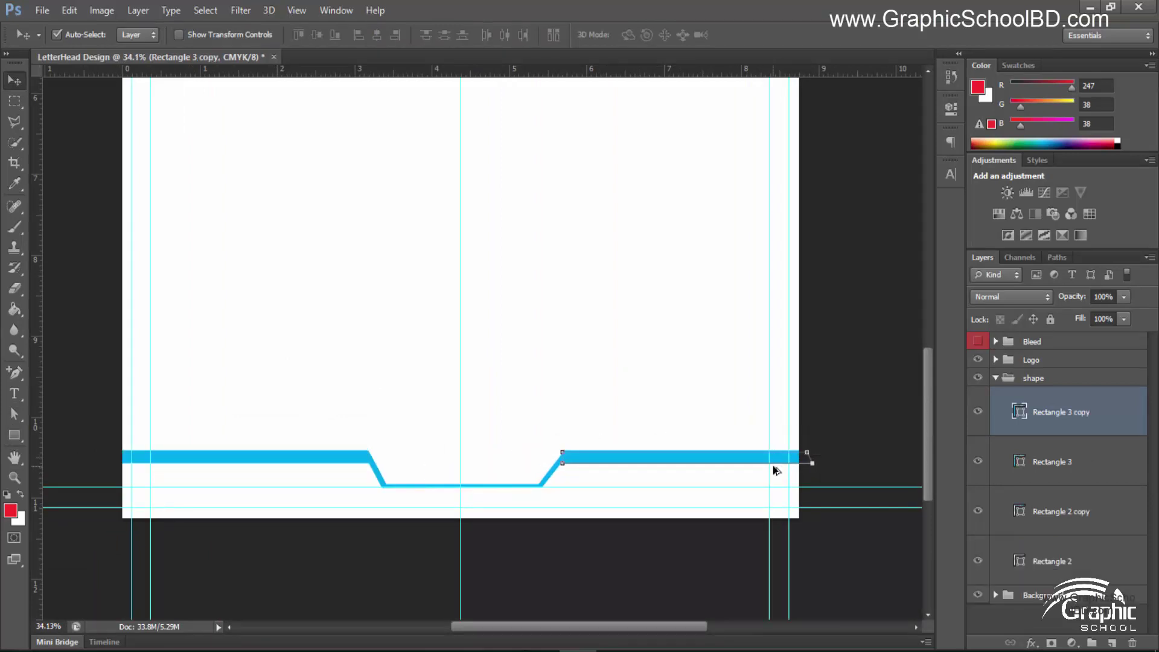
key("ctrl+t")
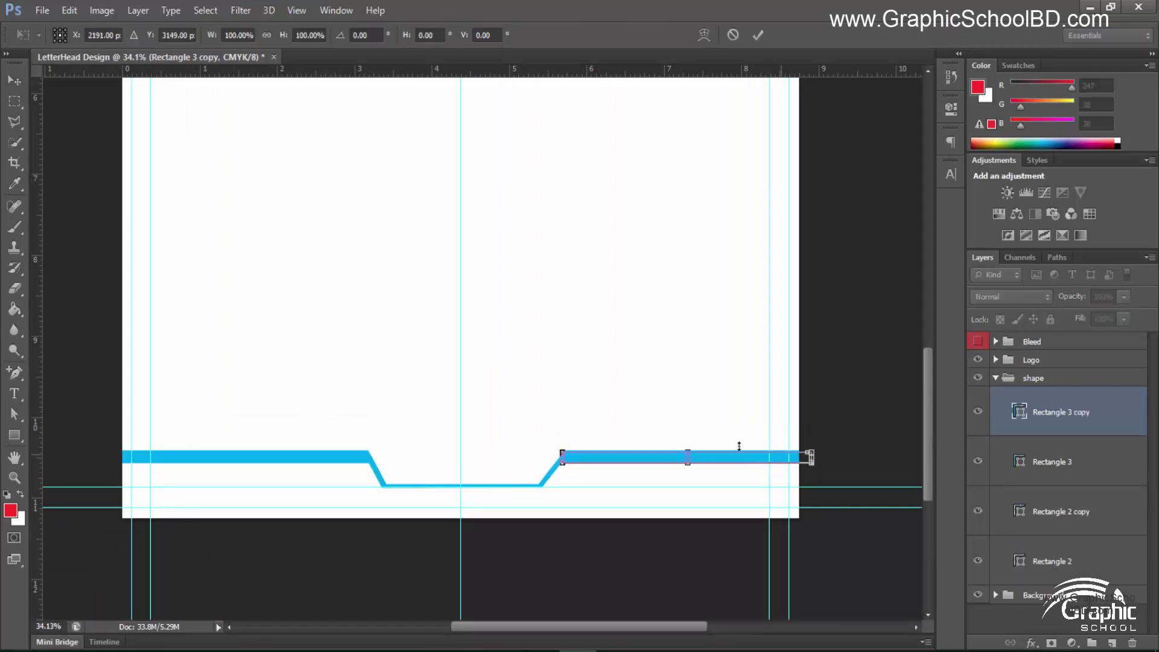
right_click(724, 461)
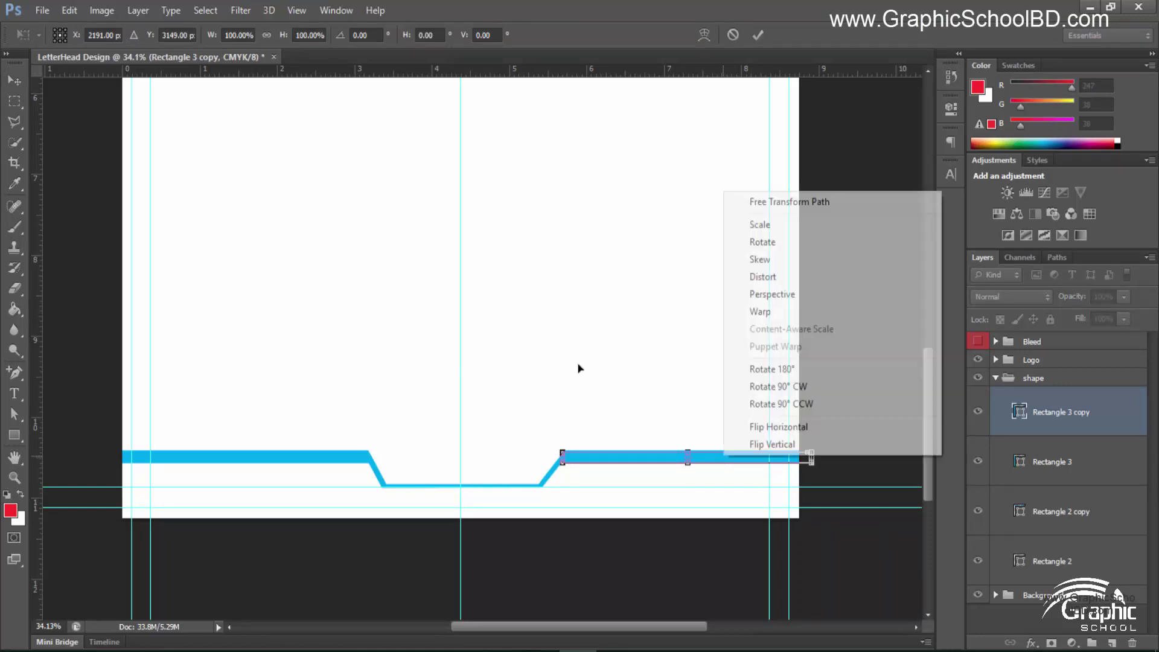
left_click(785, 427)
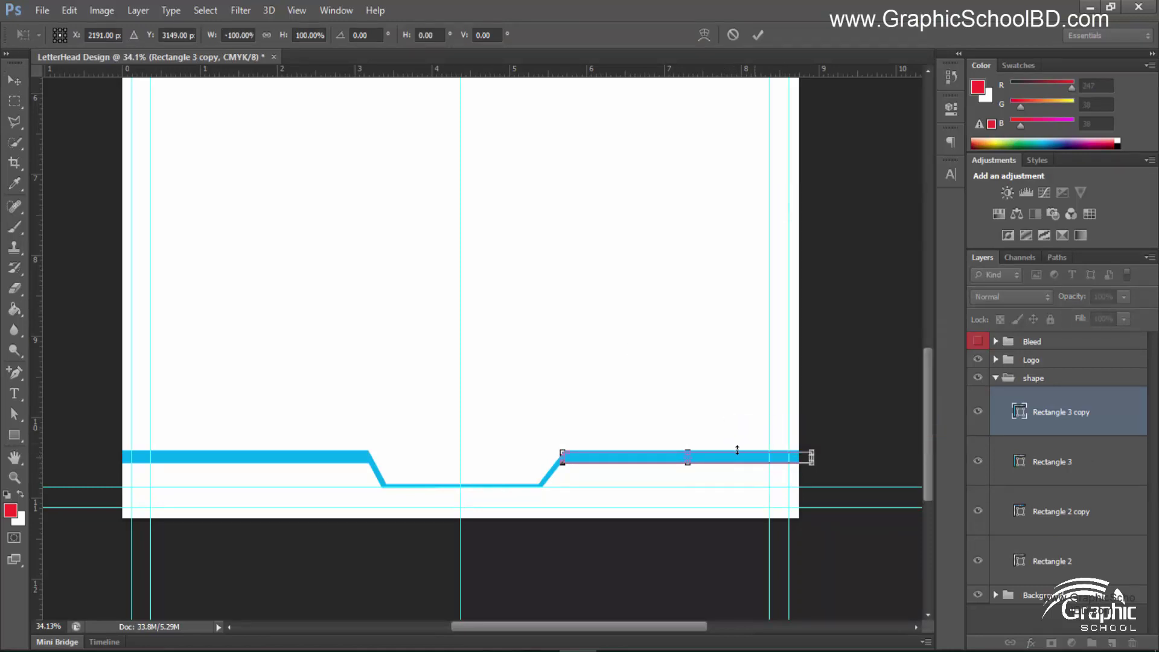
key("Return")
Step: Zoom out to view the now symmetric footer
scroll(552, 492, "up", 2)
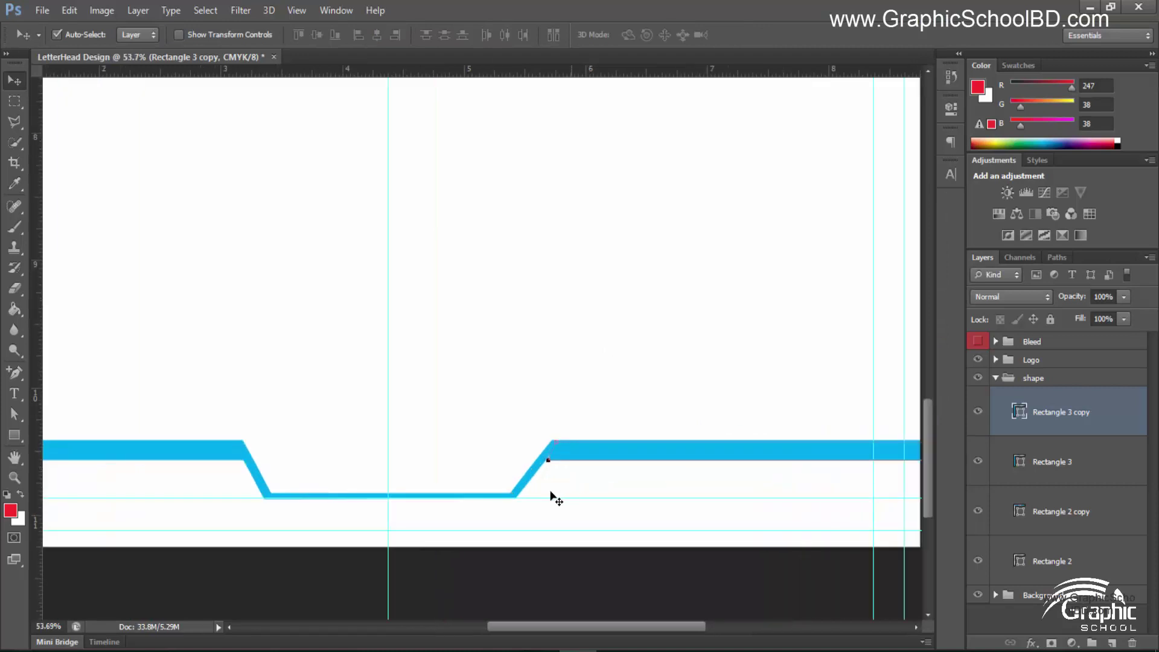
scroll(495, 429, "up", 1)
right_click(549, 441)
left_click(579, 502)
scroll(589, 432, "up", 3)
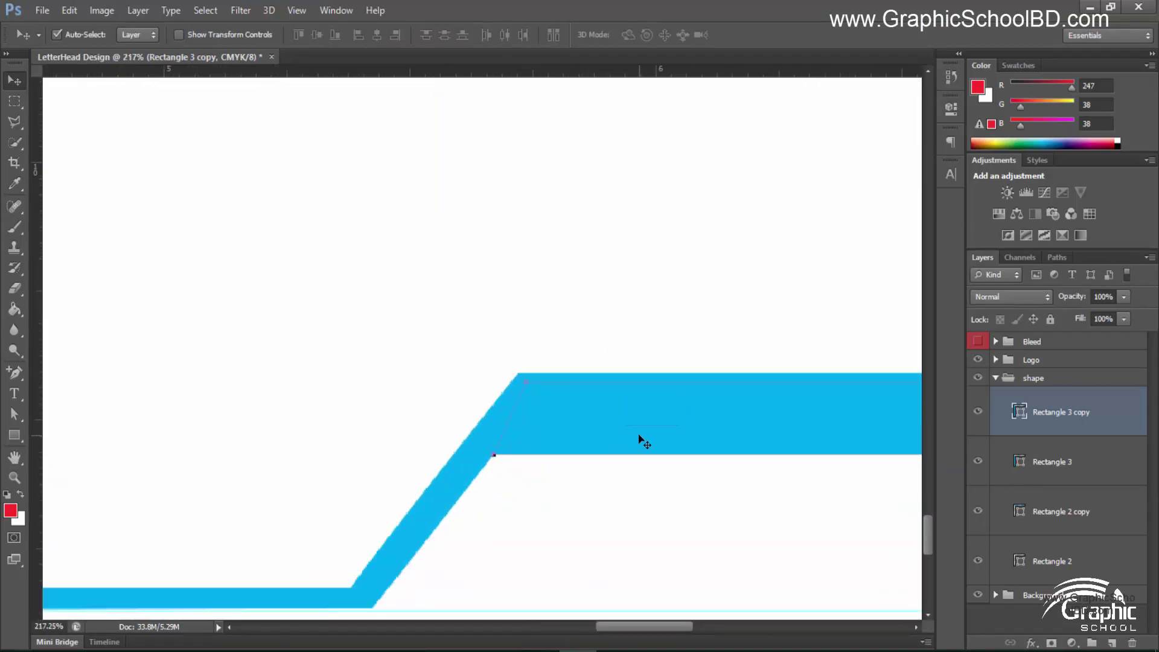
scroll(639, 441, "down", 1)
scroll(637, 440, "down", 3)
scroll(631, 439, "down", 3)
Step: Deselect the bar and briefly hide the right bar to compare the footer
left_click(535, 414)
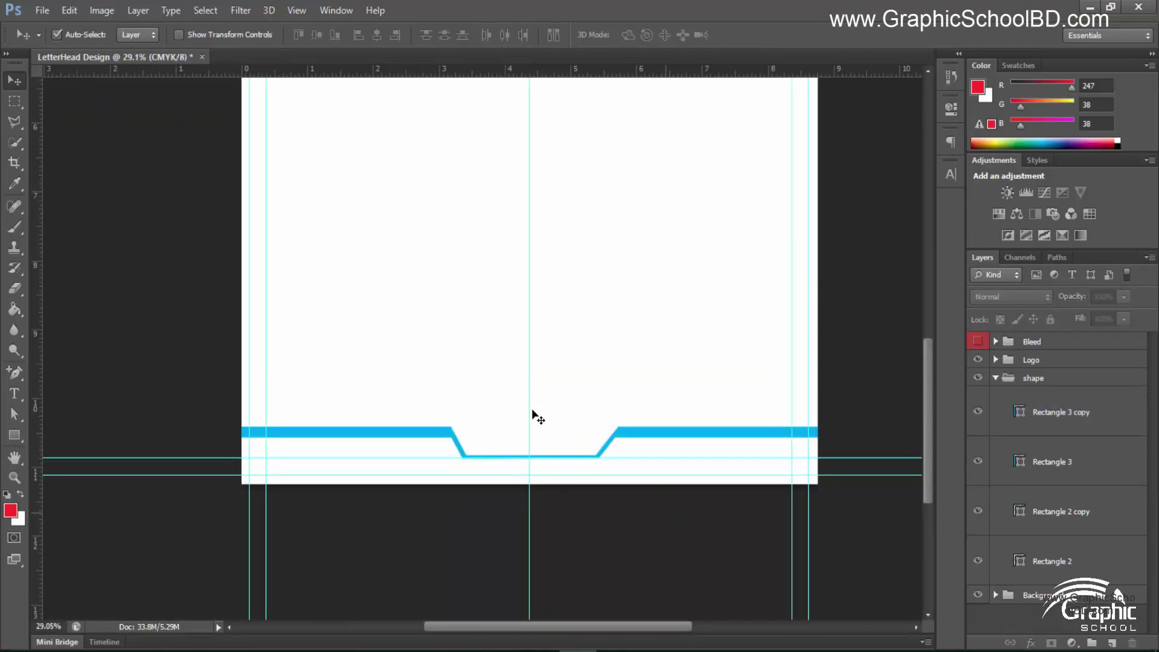
scroll(547, 585, "up", 2)
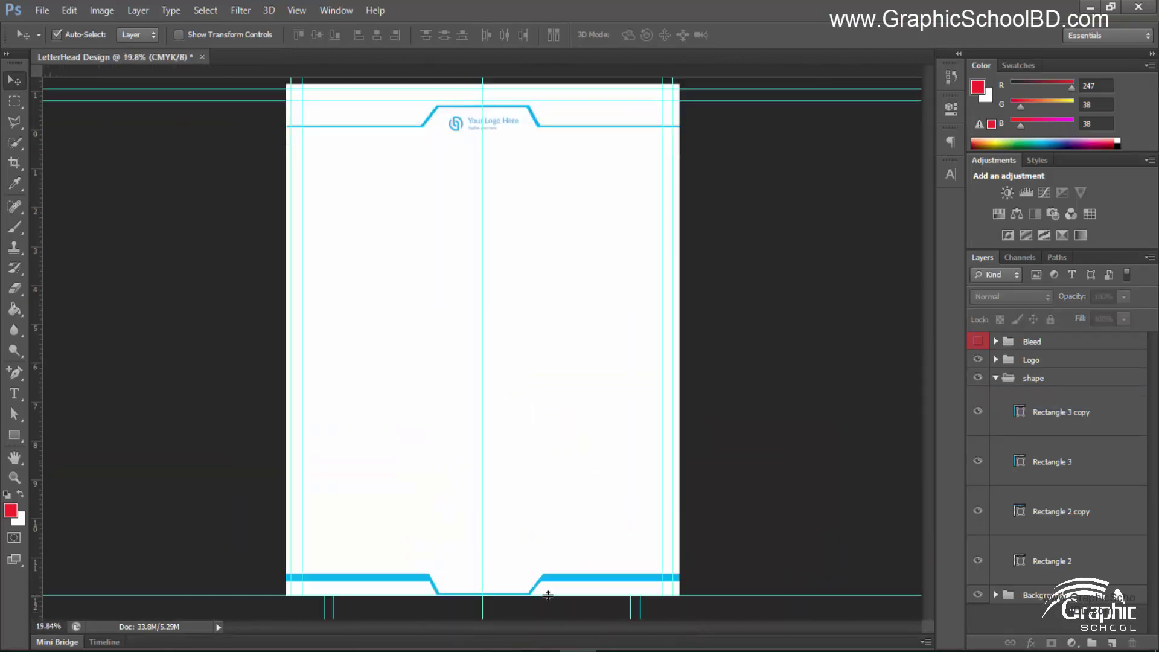
scroll(547, 588, "up", 2)
scroll(486, 595, "up", 4)
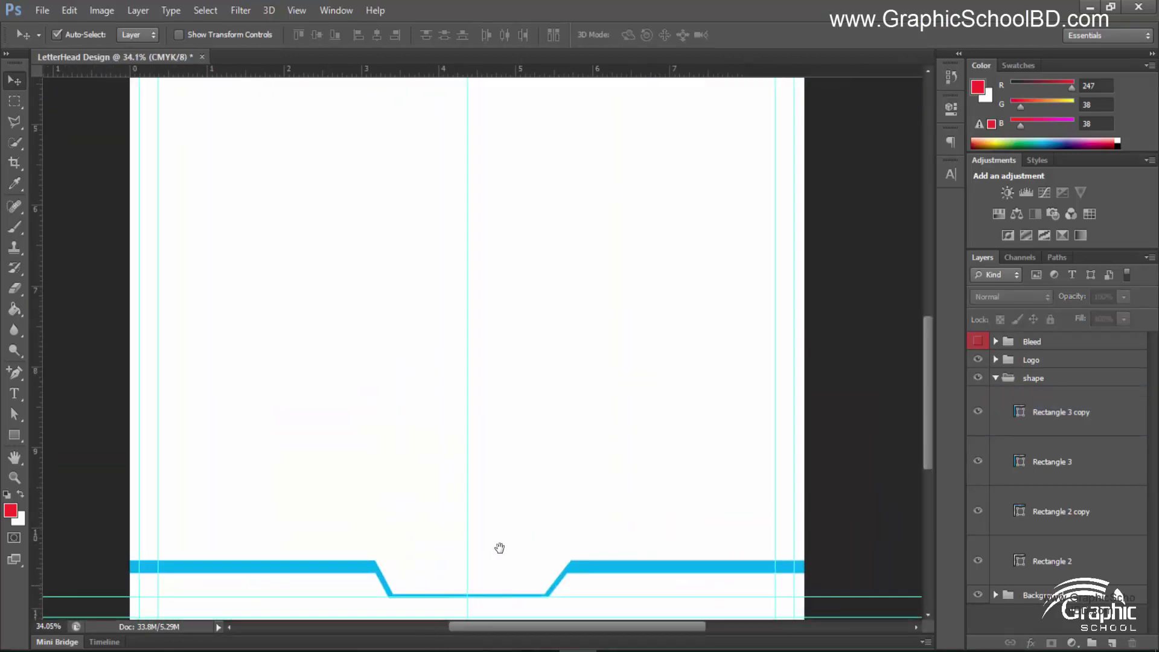
scroll(446, 483, "down", 2)
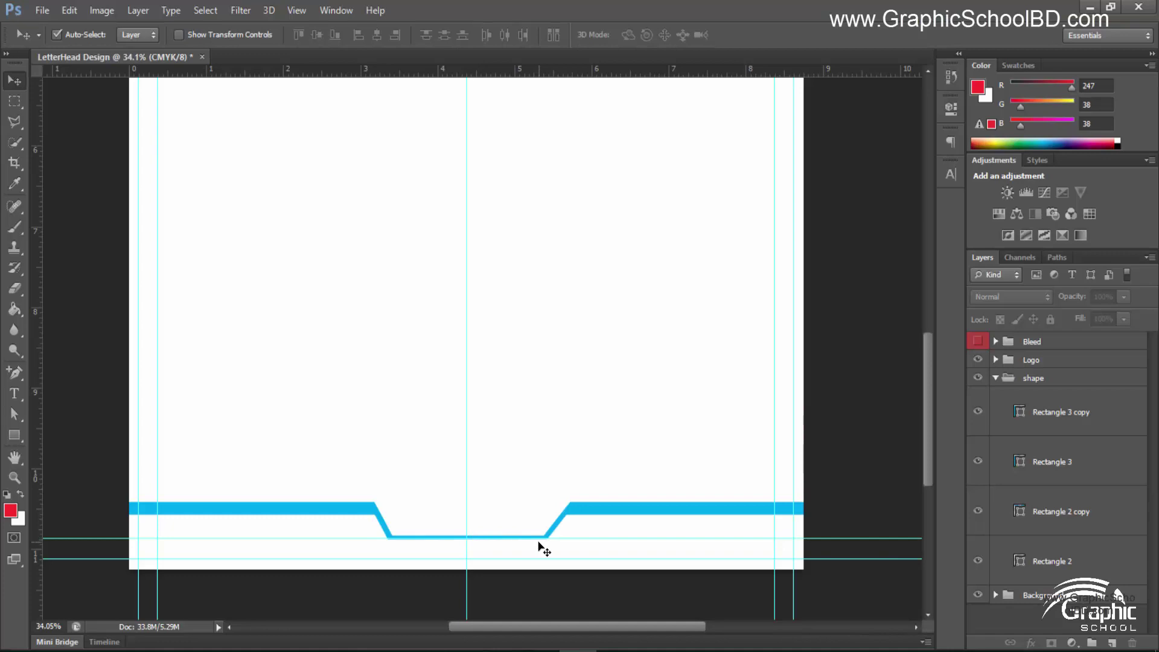
left_click(978, 412)
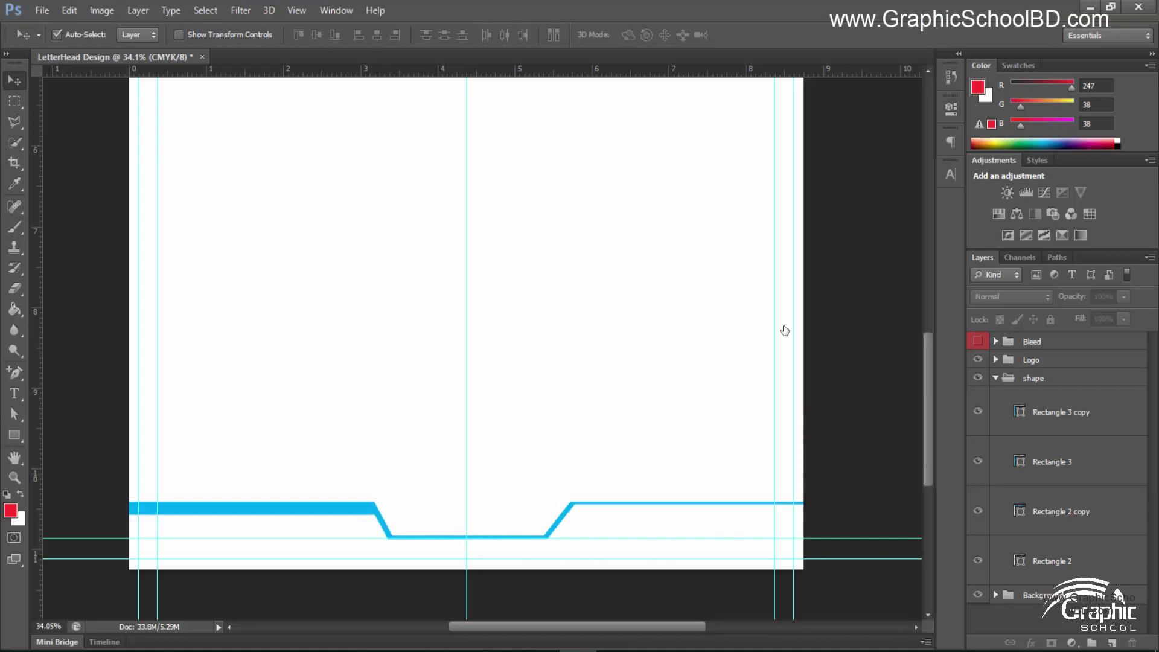
Step: Widen all three footer shapes symmetrically to about 219% so they extend past both page edges
left_click(1050, 524)
left_click(1074, 434, "shift")
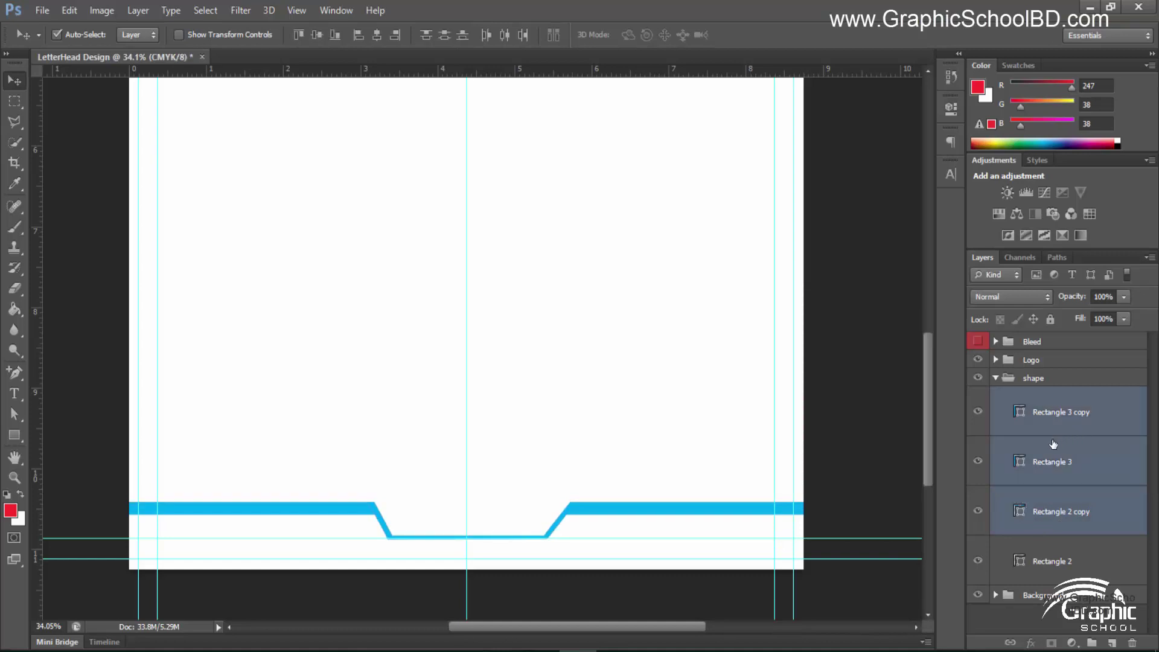
key("ctrl+t")
scroll(809, 524, "down", 3)
mouse_move(814, 520)
left_mouse_down()
mouse_move(888, 528)
mouse_move(260, 520)
left_mouse_up()
scroll(602, 553, "down", 3)
scroll(602, 553, "up", 2)
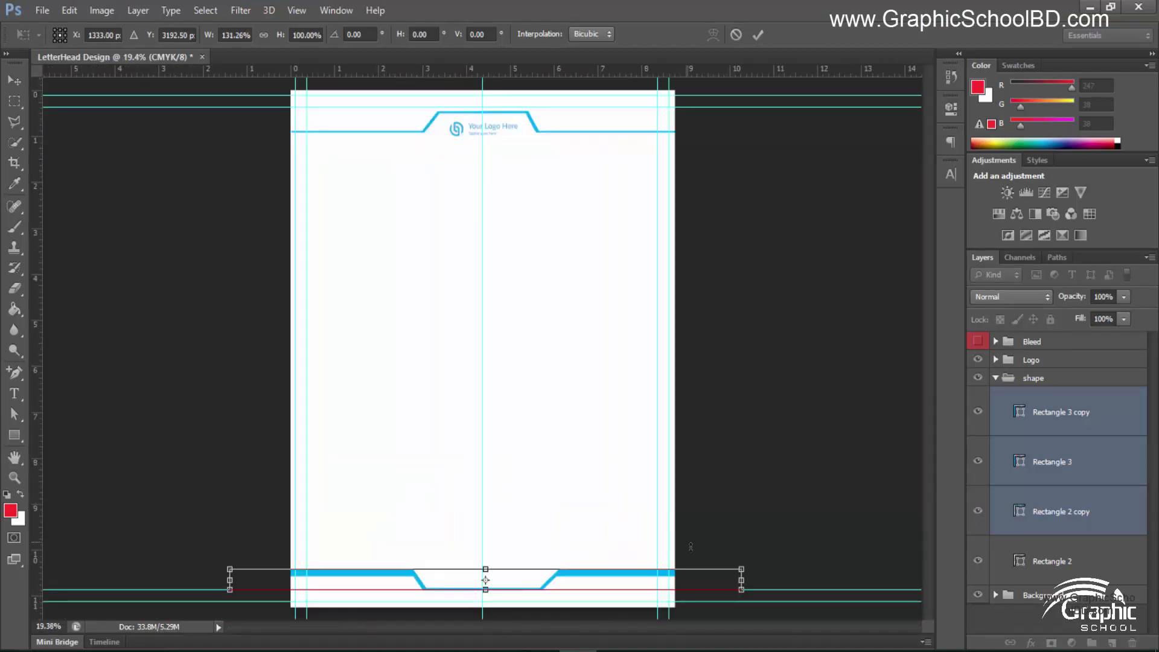
scroll(720, 562, "down", 1)
left_click_drag(698, 541, 839, 540)
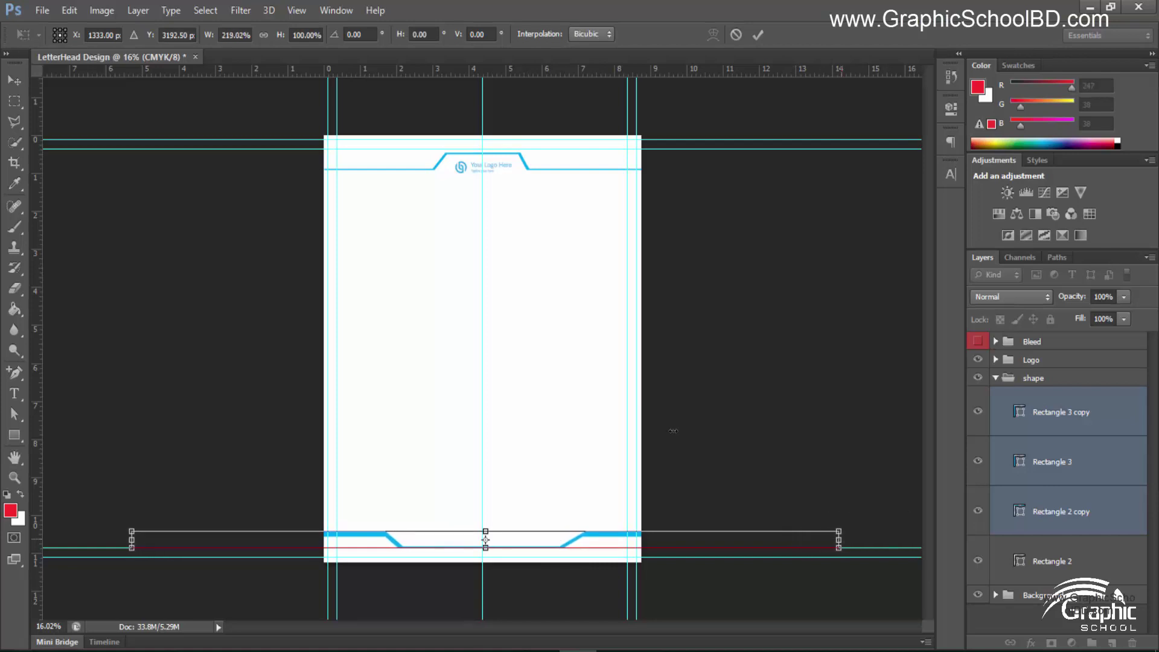
Step: Commit the footer resize and marquee the footer band's right-end anchor points
left_click(758, 35)
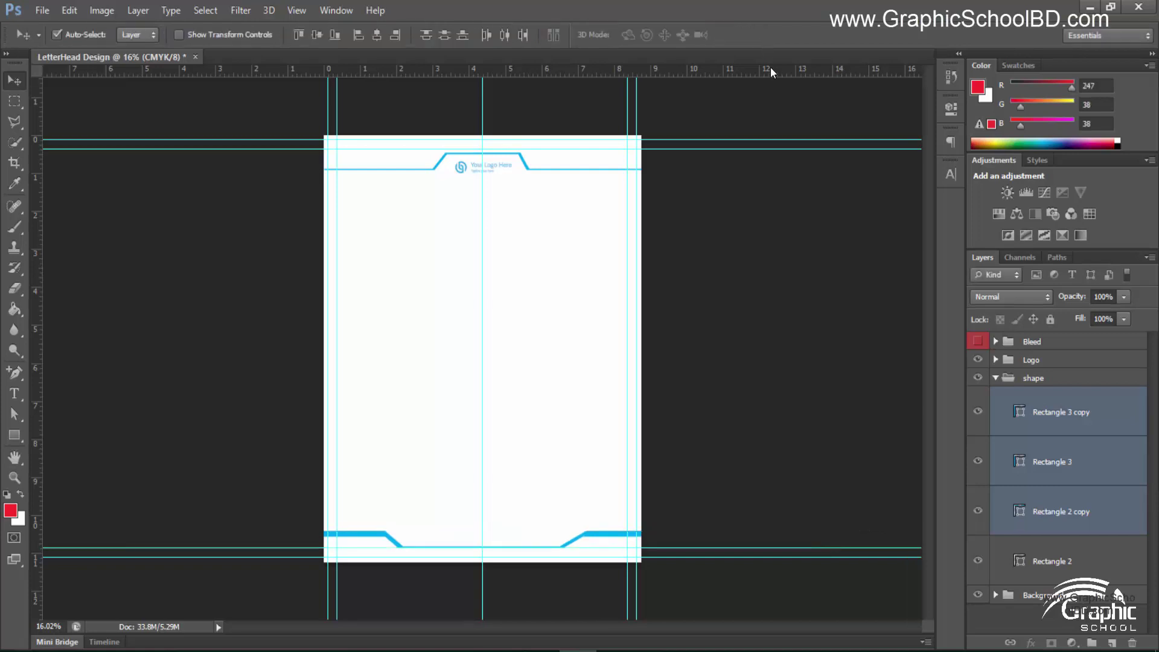
left_click(13, 414)
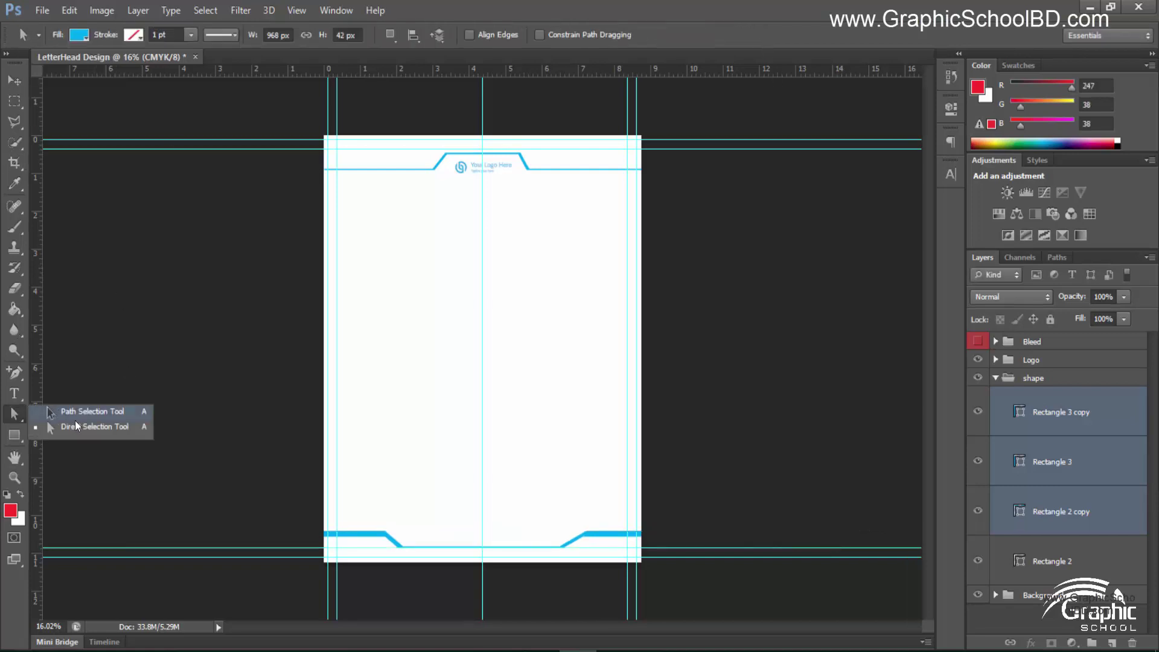
left_click_drag(839, 597, 763, 425)
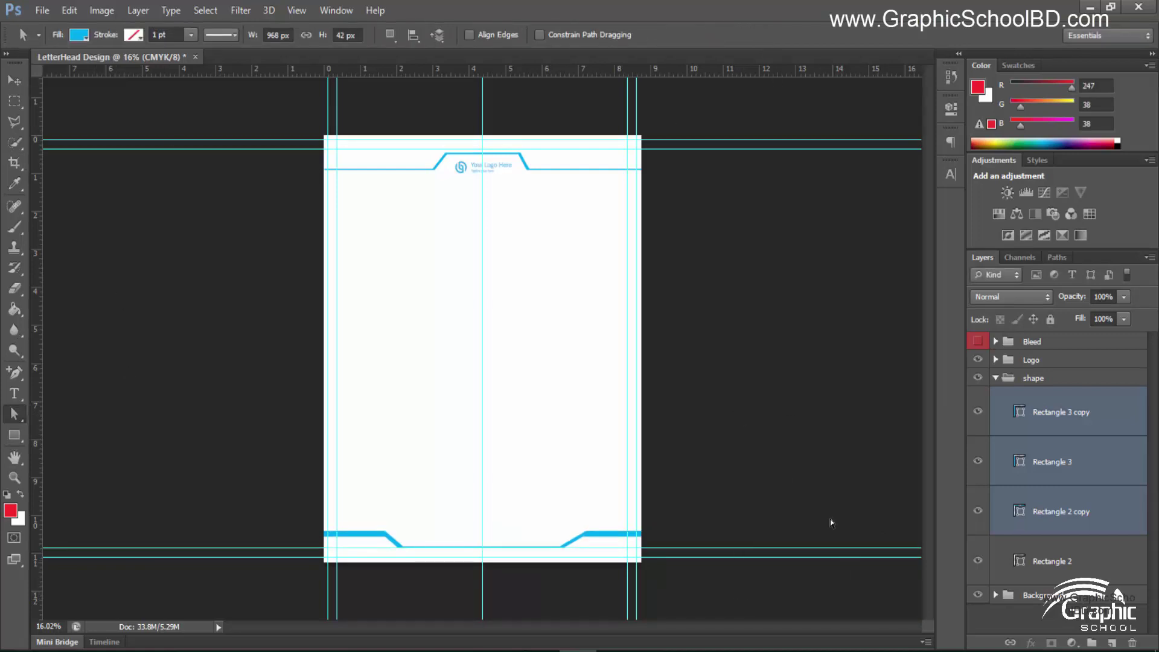
scroll(831, 520, "down", 1)
left_click_drag(894, 566, 711, 373)
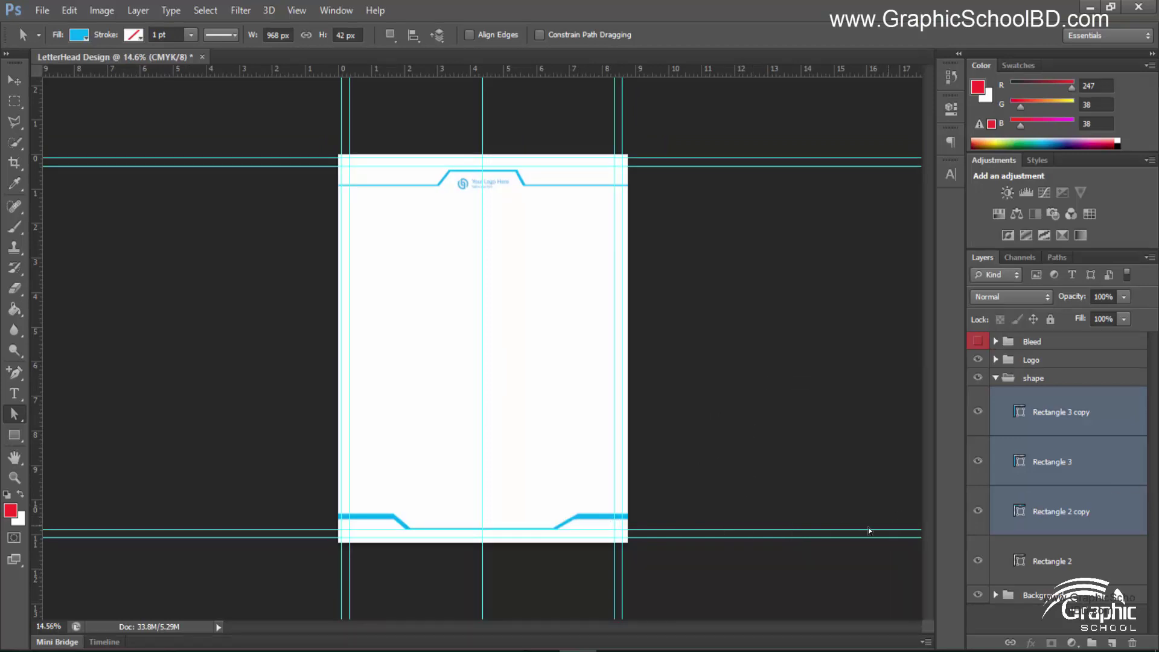
Step: Nudge the Rectangle 2 copy strip's right-end anchors left onto the page's right edge
left_click(1024, 507)
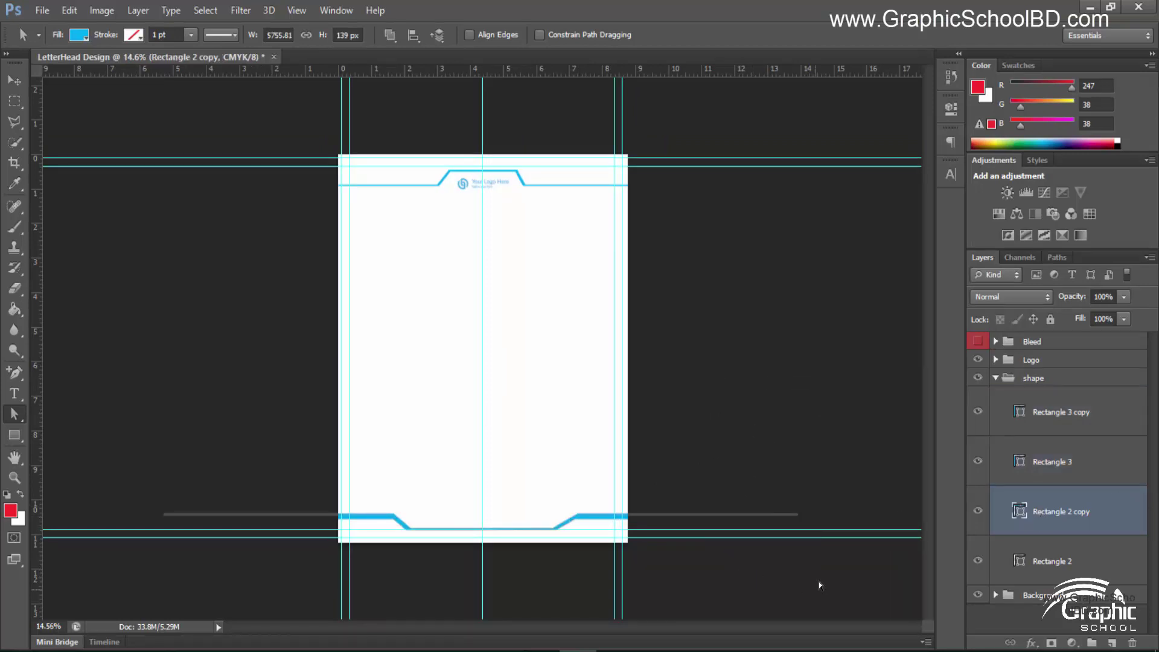
left_click_drag(819, 585, 675, 369)
key("shift+Left")
key("shift+Left")
key("shift+Left")
key("shift+Left")
key("shift+Left")
key("shift+Left")
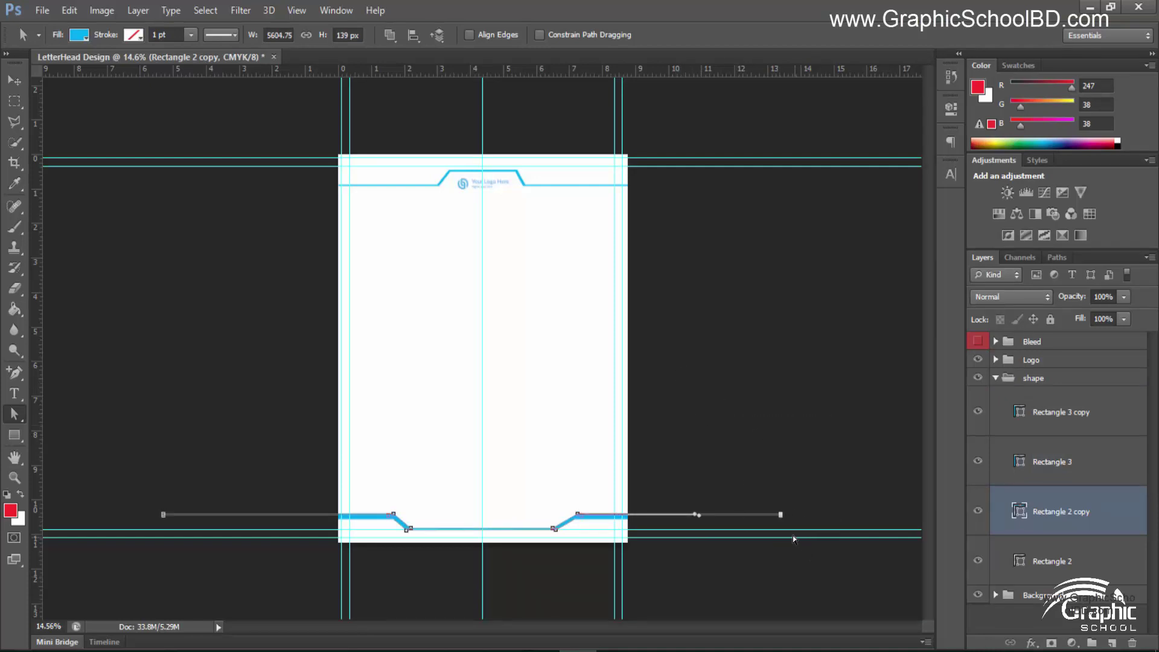
key("shift+Left")
key("shift+Left")
key("shift+Left")
key("shift+Left")
key("shift+Left")
key("shift+Left")
key("shift+Left")
key("shift+Left")
key("shift+Left")
key("shift+Left")
key("shift+Left")
key("shift+Left")
key("shift+Left")
key("shift+Left")
key("shift+Left")
key("shift+Left")
key("shift+Left")
scroll(686, 593, "up", 3)
scroll(607, 501, "up", 3)
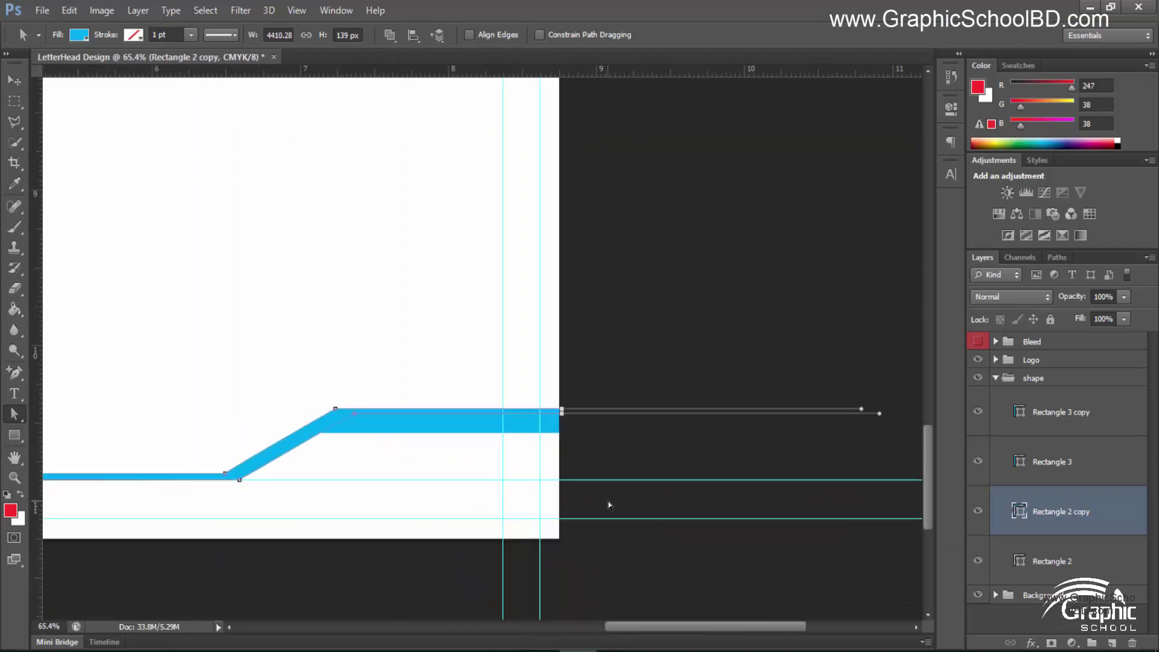
scroll(544, 357, "up", 3)
scroll(537, 342, "up", 2)
scroll(537, 343, "up", 2)
key("Left")
key("Left")
key("Left")
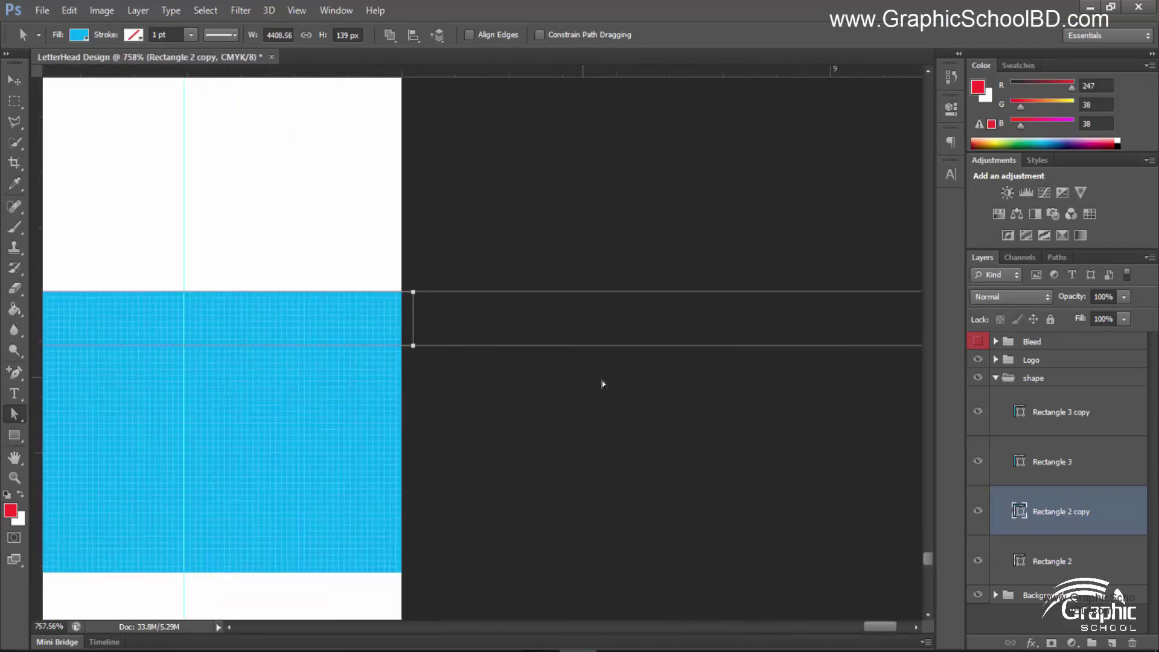
key("Left")
scroll(623, 384, "down", 3)
scroll(683, 424, "down", 3)
scroll(730, 461, "down", 3)
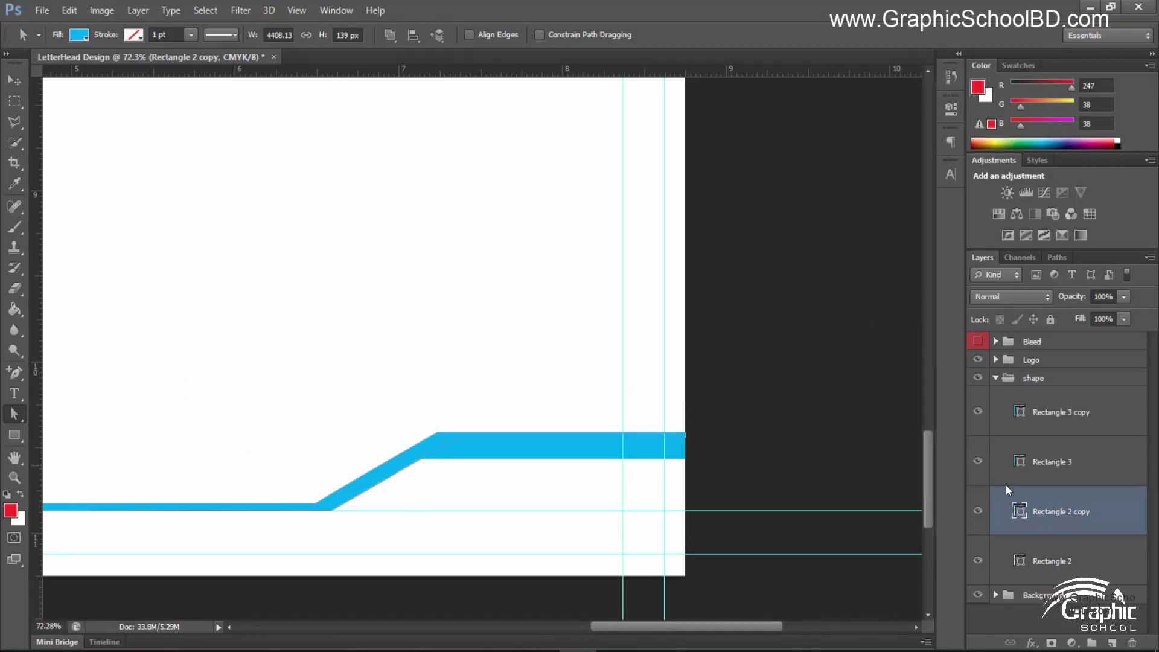
Step: Select the Rectangle 3 copy strip's right-end anchors and pull them back toward the page
left_click(1025, 464)
key("alt+bracketright")
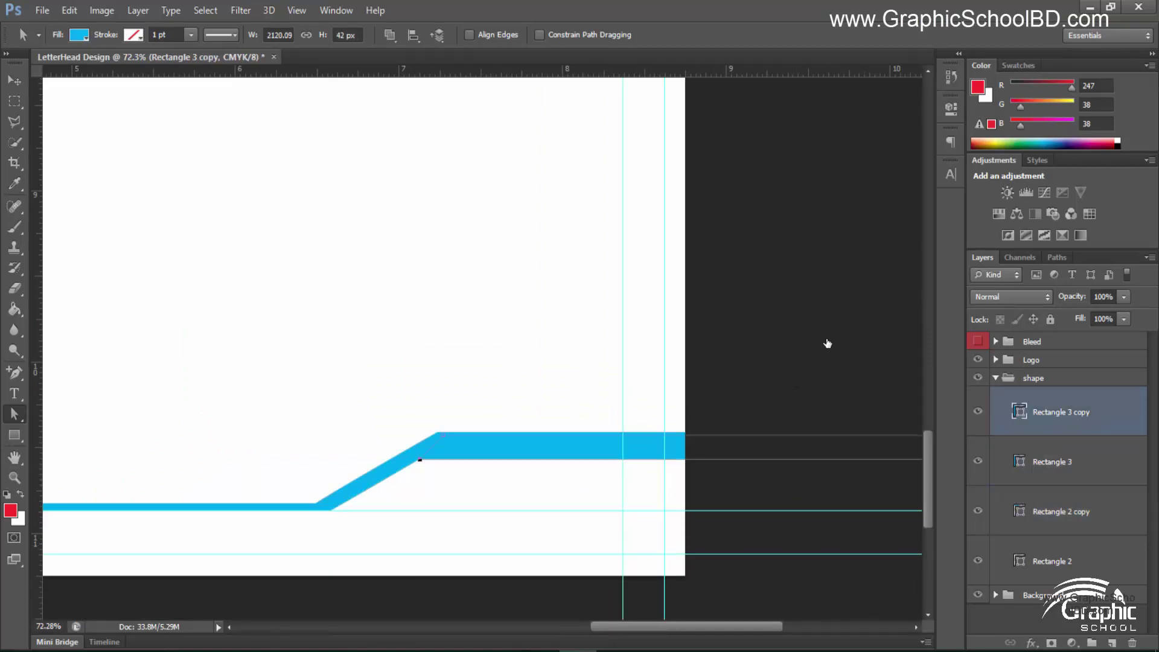
scroll(797, 481, "down", 4)
left_click_drag(727, 386, 378, 391)
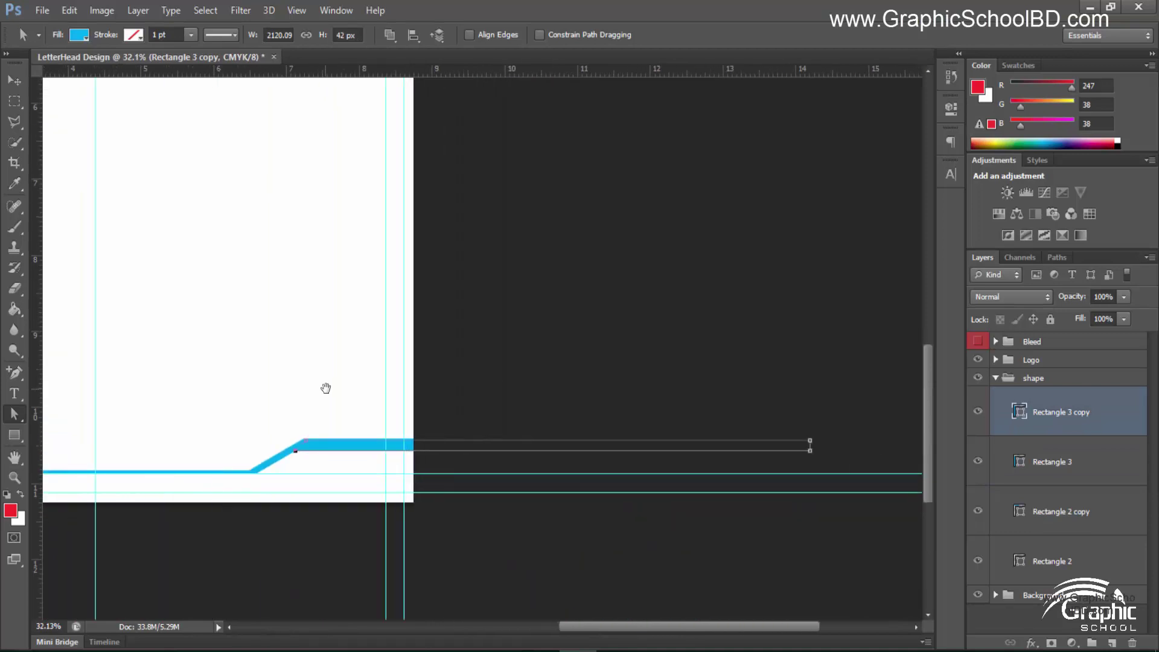
left_click_drag(747, 523, 622, 353)
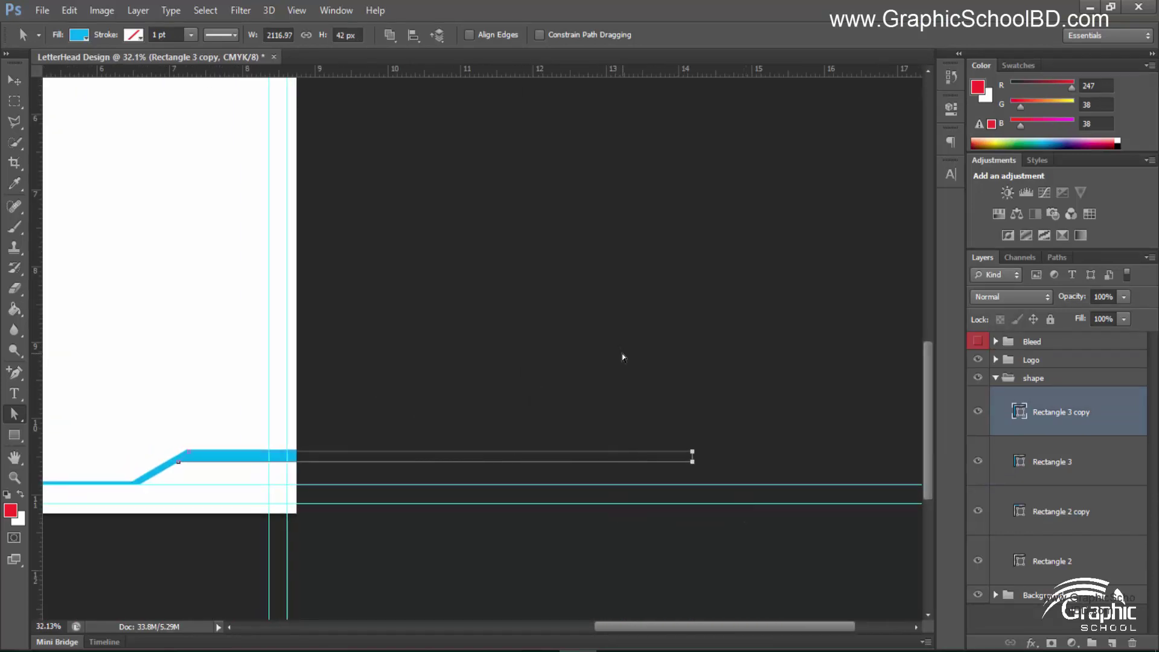
key("shift+Left")
key("shift+Left")
key("shift+Left")
key("shift+Left")
key("shift+Left")
mouse_move(651, 465)
left_mouse_down()
mouse_move(567, 484)
mouse_move(279, 488)
left_mouse_up()
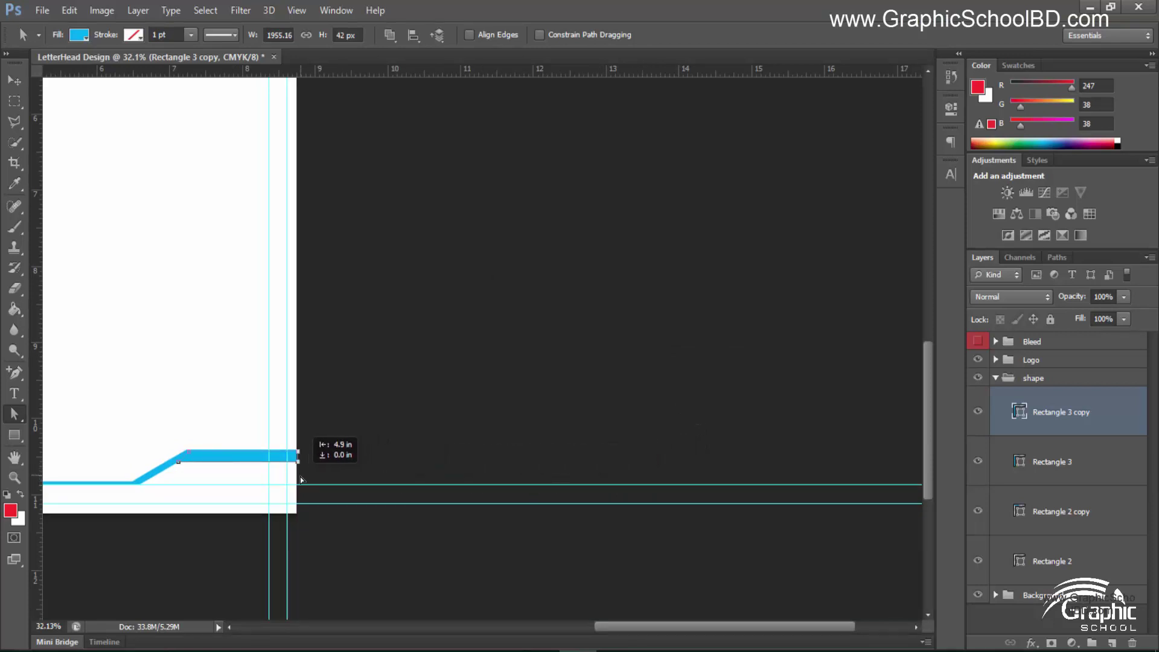
Step: Nudge both right-edge points of Rectangle 3 copy flush with the page's right edge
scroll(306, 413, "up", 5)
scroll(331, 459, "up", 4)
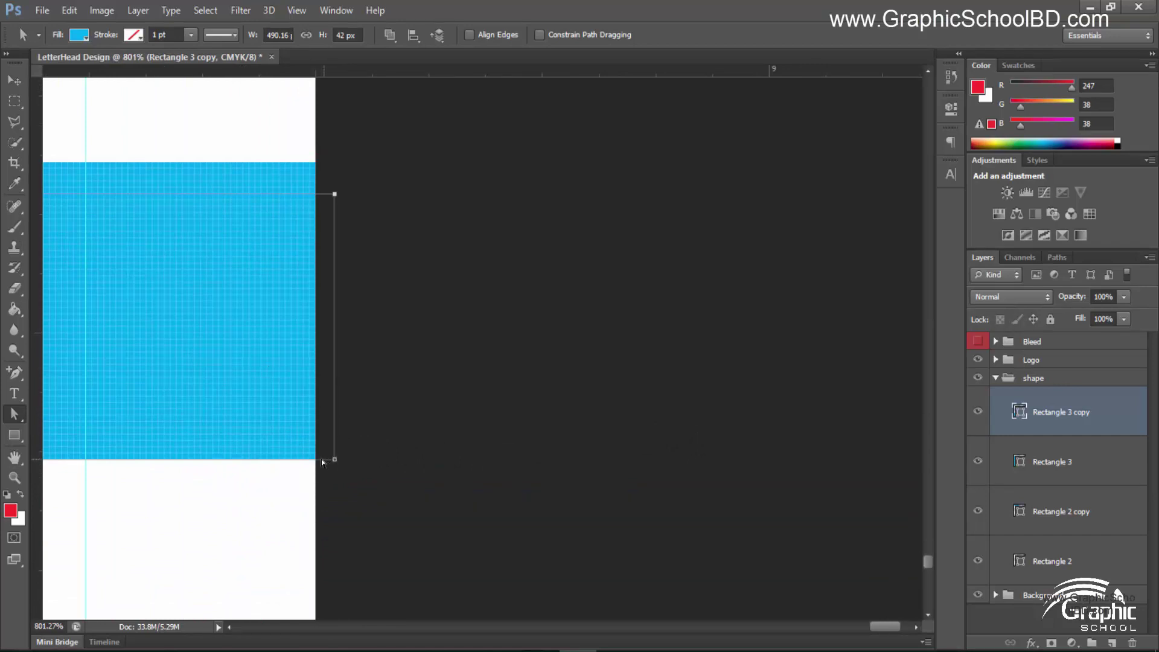
key("Left")
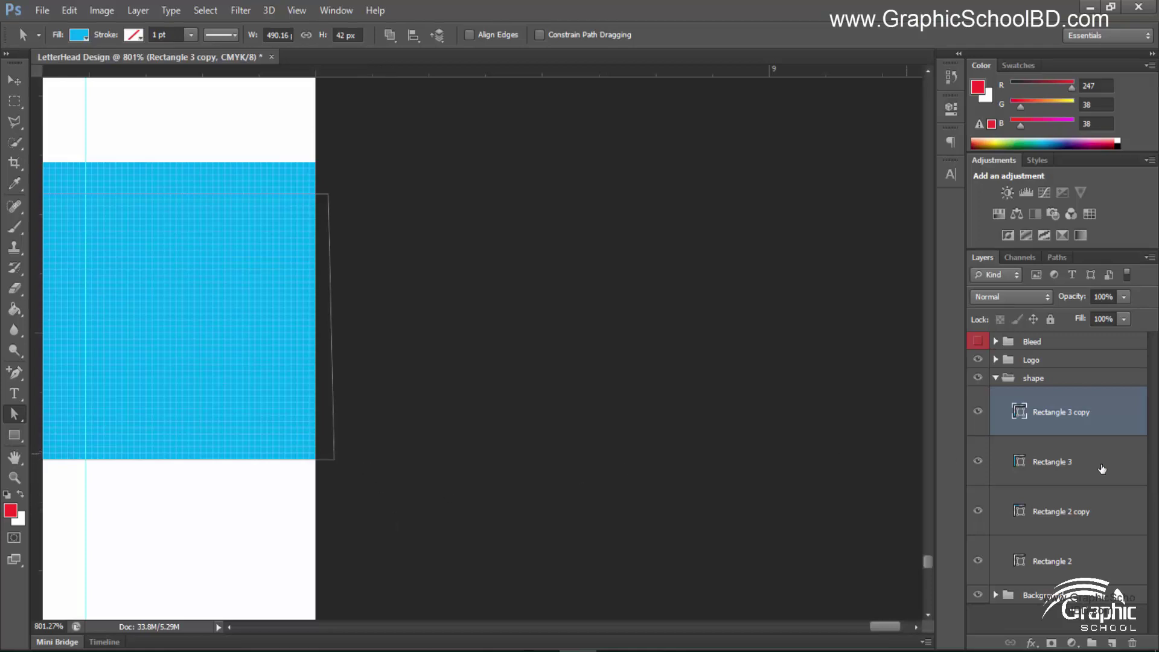
key("ctrl+z")
left_click_drag(456, 530, 325, 151)
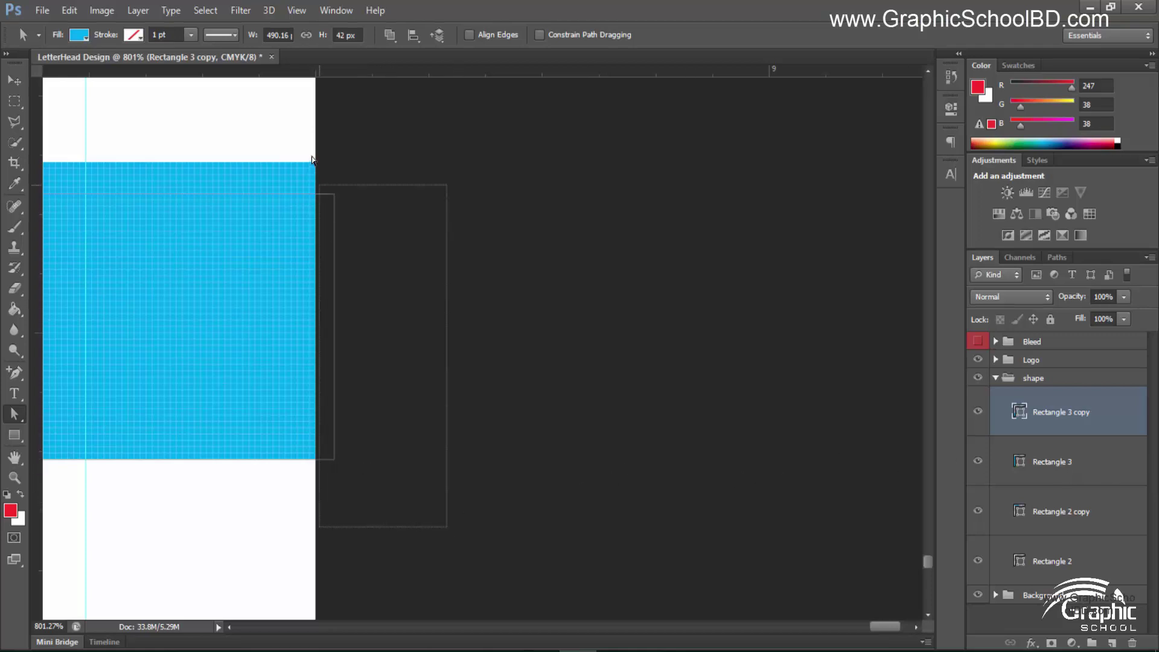
key("Left")
key("Left")
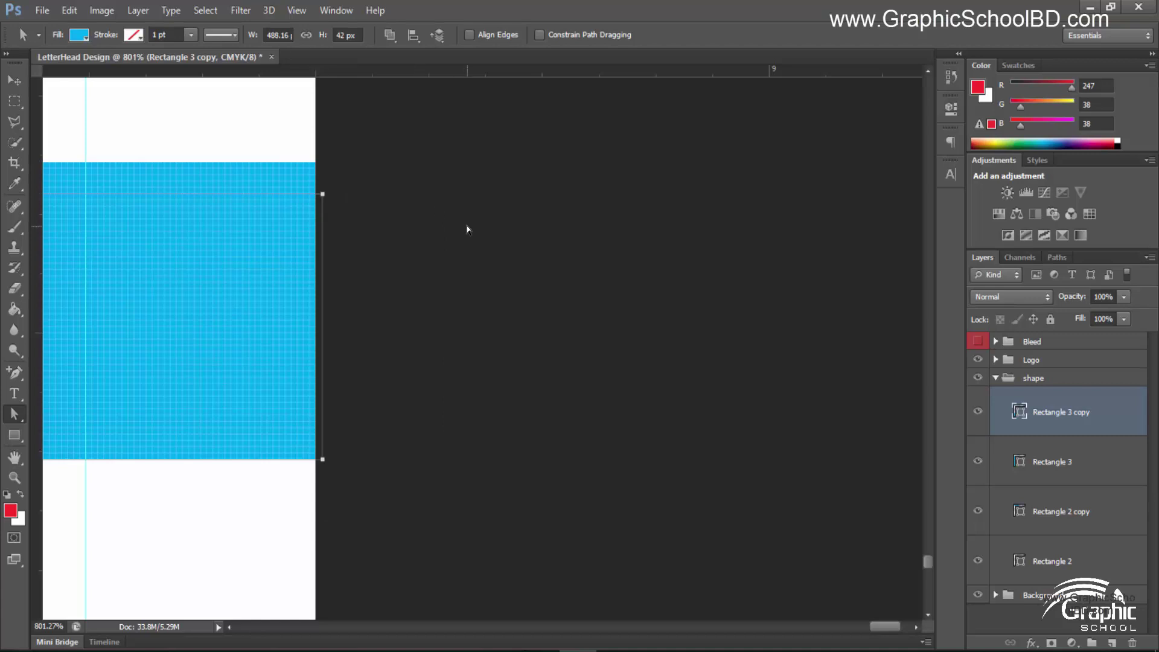
key("Left")
scroll(478, 266, "down", 5)
scroll(512, 345, "down", 2)
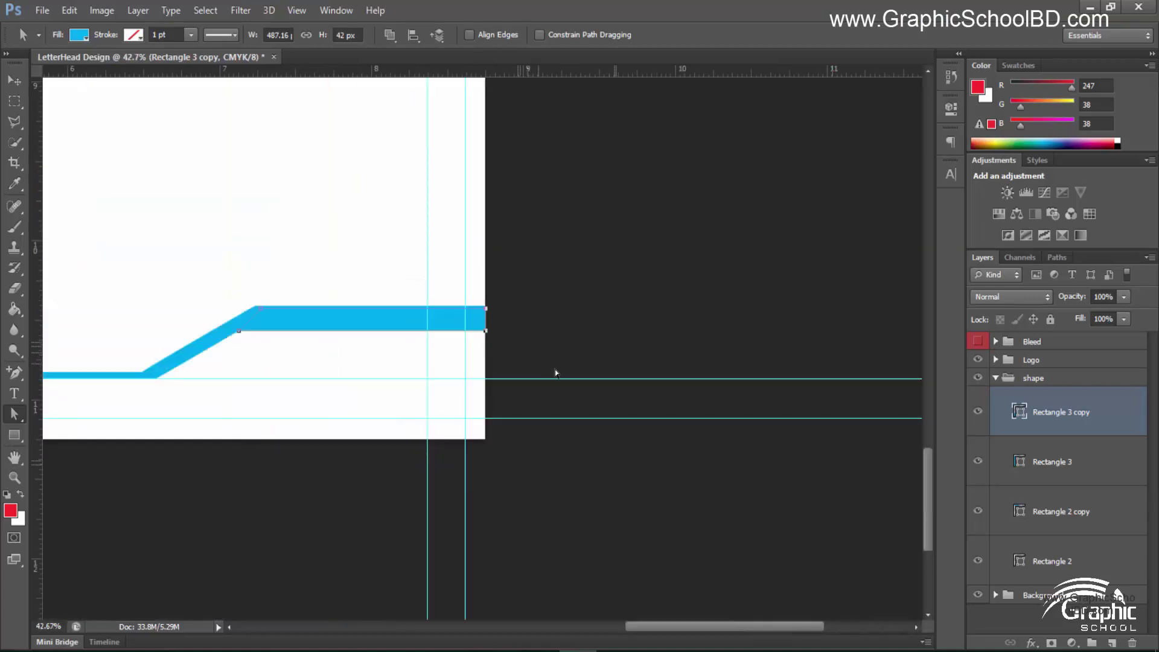
scroll(556, 375, "down", 1)
scroll(614, 393, "down", 1)
scroll(520, 422, "down", 2)
Step: Drag the Rectangle 3 strip's left end out to the page edge
scroll(293, 553, "up", 1)
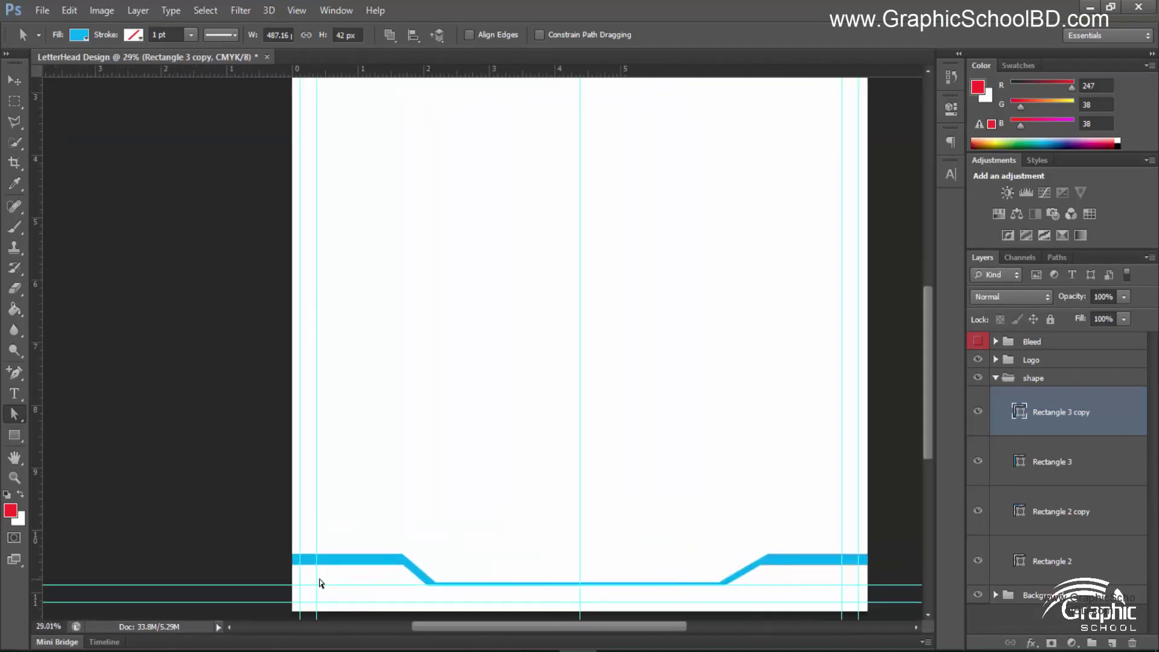
scroll(320, 579, "up", 1)
scroll(368, 461, "up", 1)
scroll(370, 461, "up", 1)
left_click(491, 431)
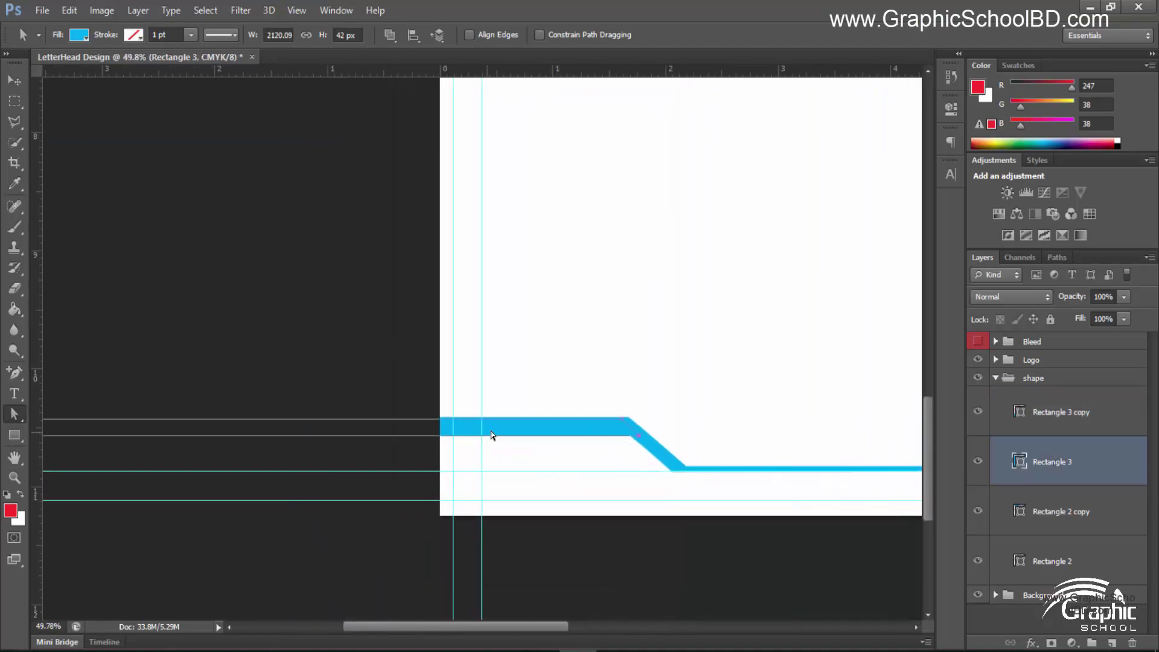
scroll(288, 488, "down", 2)
scroll(275, 487, "down", 1)
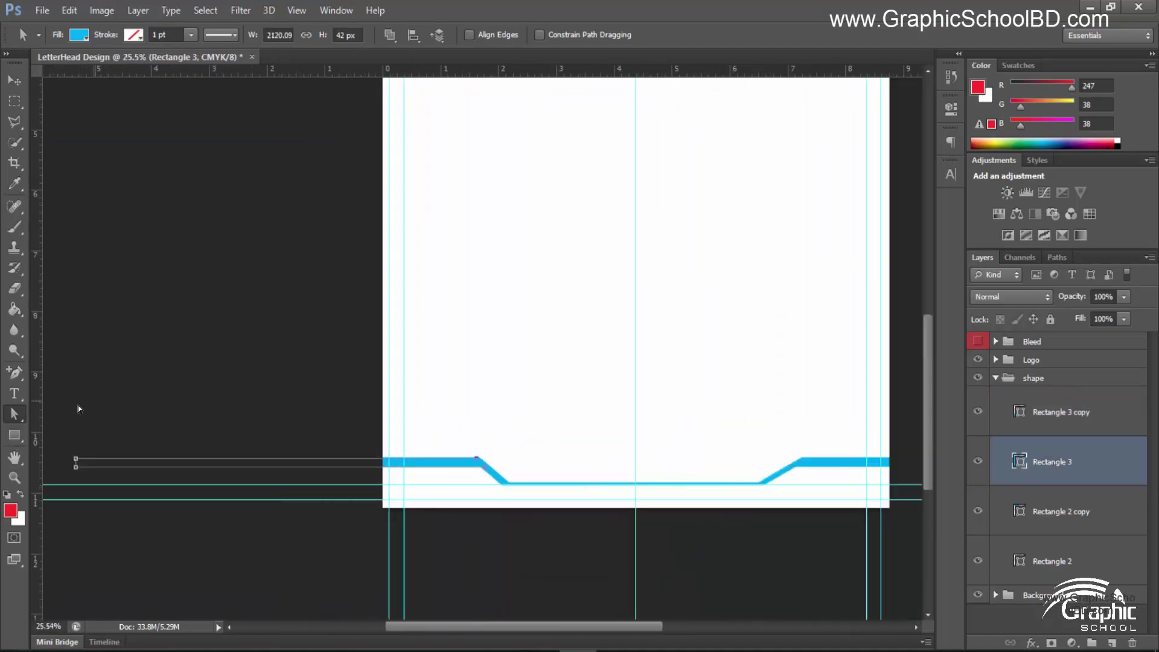
left_click_drag(77, 470, 390, 494)
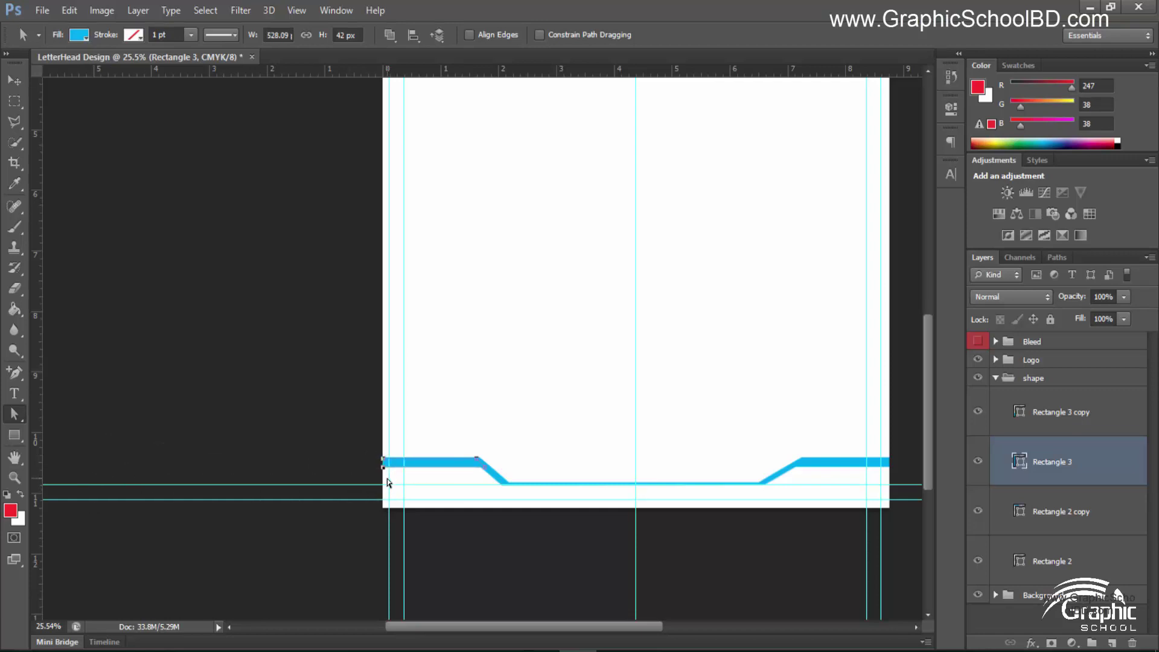
scroll(387, 477, "up", 5)
scroll(378, 459, "up", 4)
left_click(292, 446)
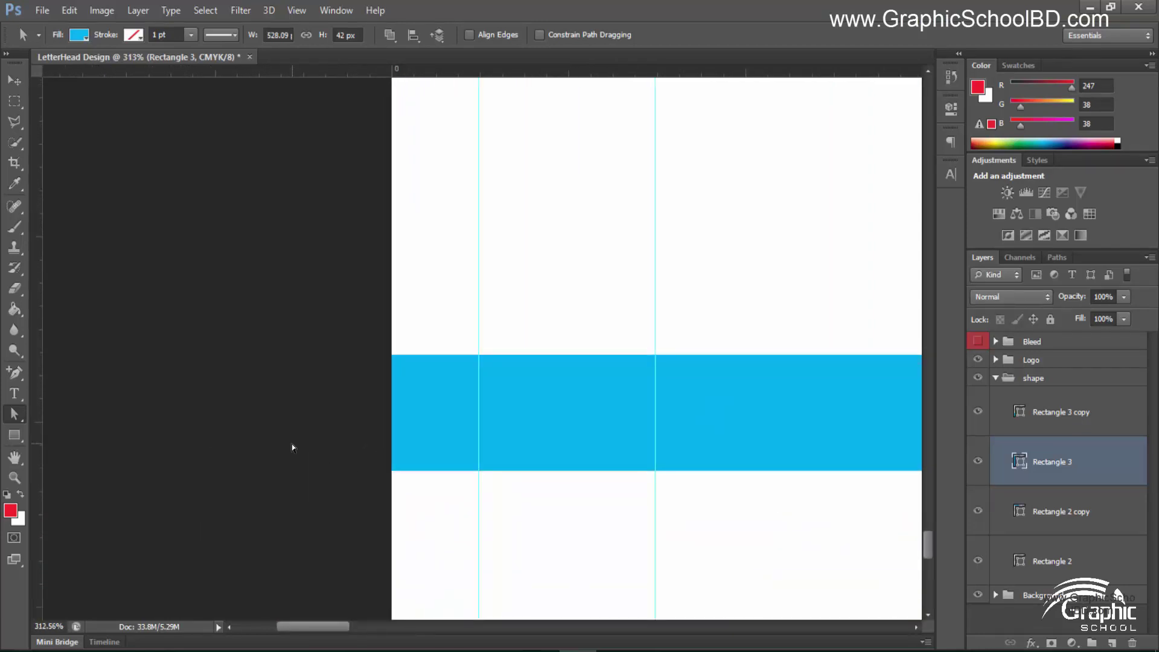
Step: Apply a free transform to the left strip to lock in its new extent
scroll(320, 432, "down", 4)
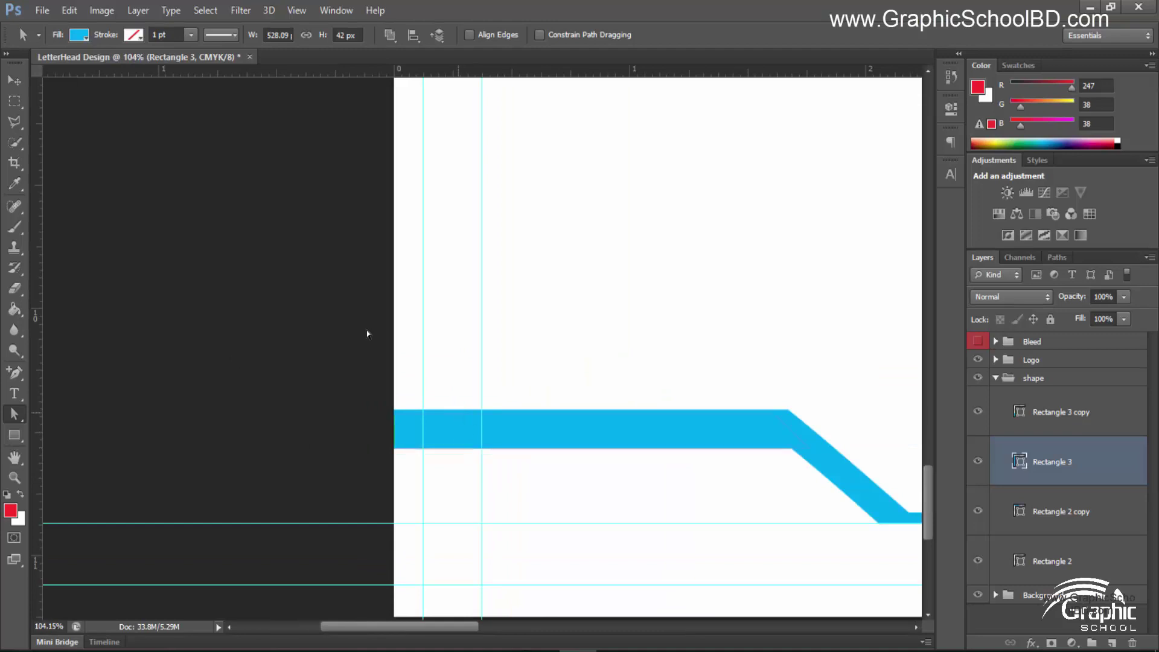
scroll(458, 415, "down", 3)
scroll(458, 415, "down", 2)
left_click(439, 425)
key("ctrl+t")
scroll(544, 435, "up", 1)
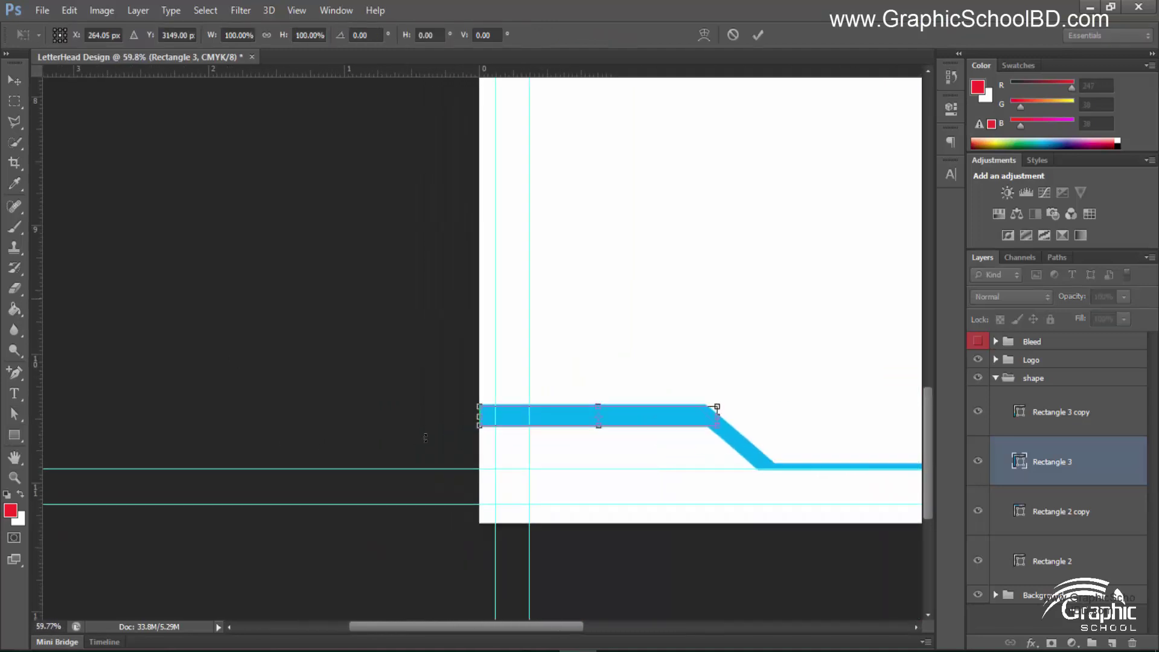
scroll(594, 442, "up", 1)
key("Return")
key("a")
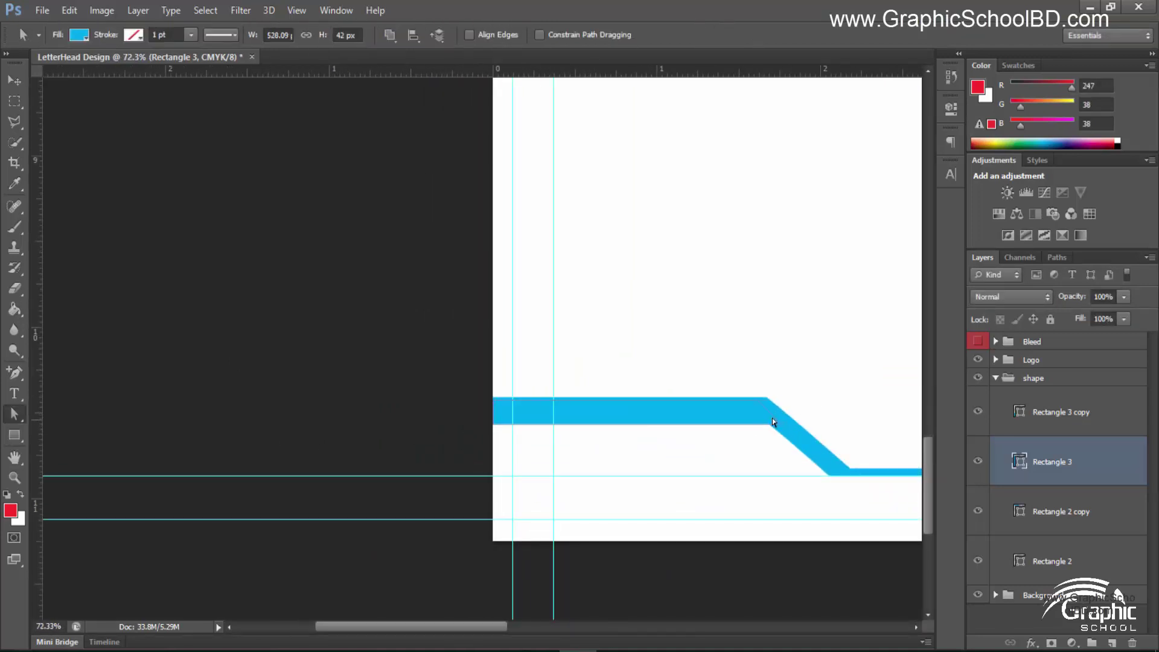
Step: Extend the Rectangle 2 copy strip's left end to the page edge
left_click(773, 418)
scroll(172, 427, "down", 2)
scroll(194, 427, "down", 2)
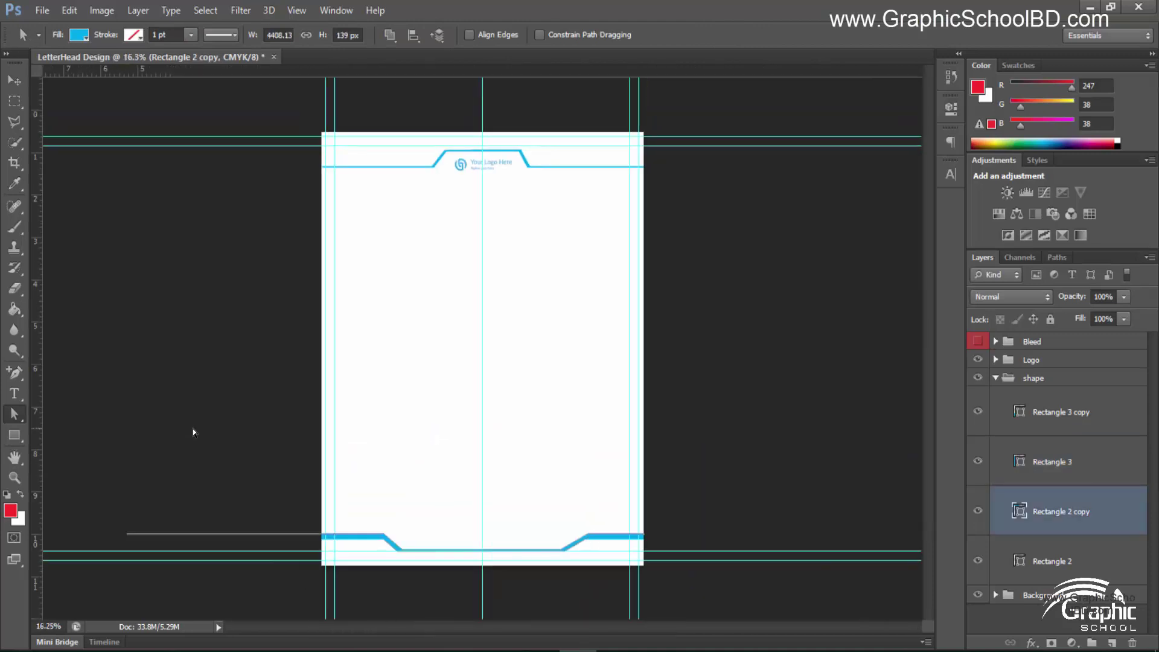
scroll(126, 569, "up", 2)
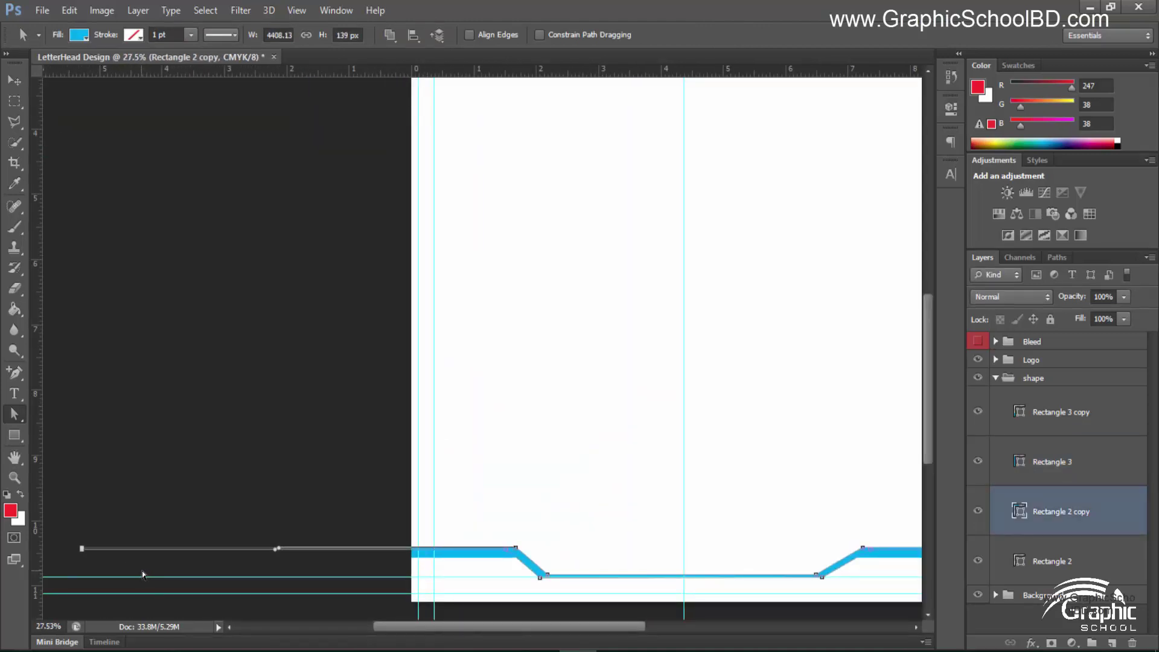
left_click_drag(81, 549, 413, 575)
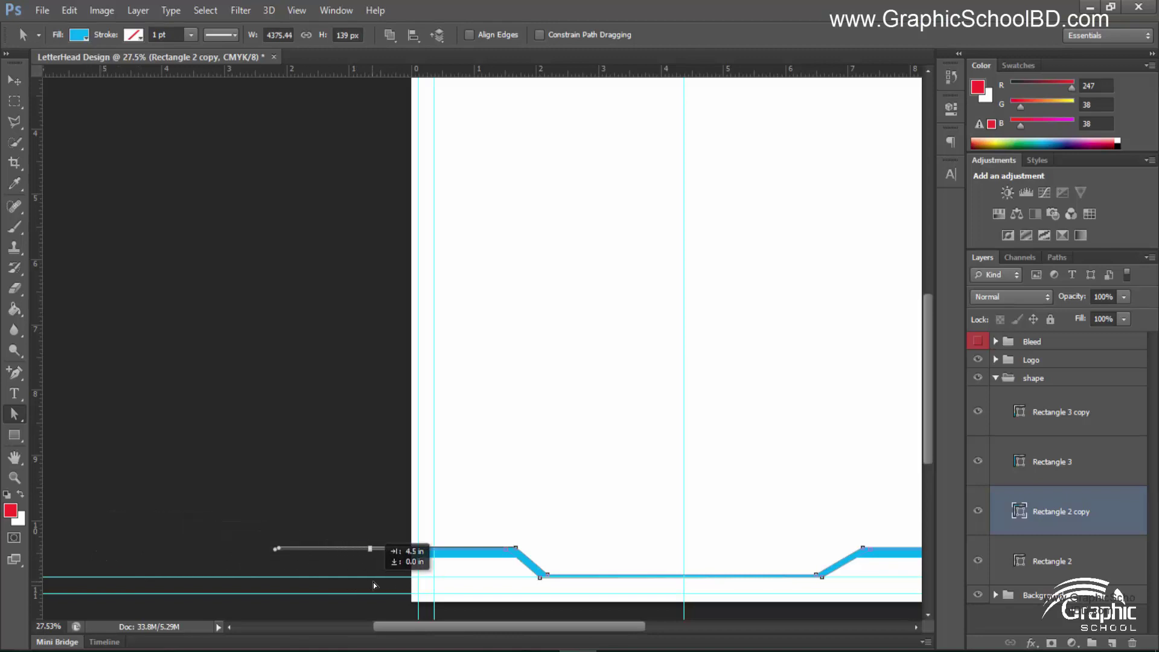
scroll(411, 570, "up", 2)
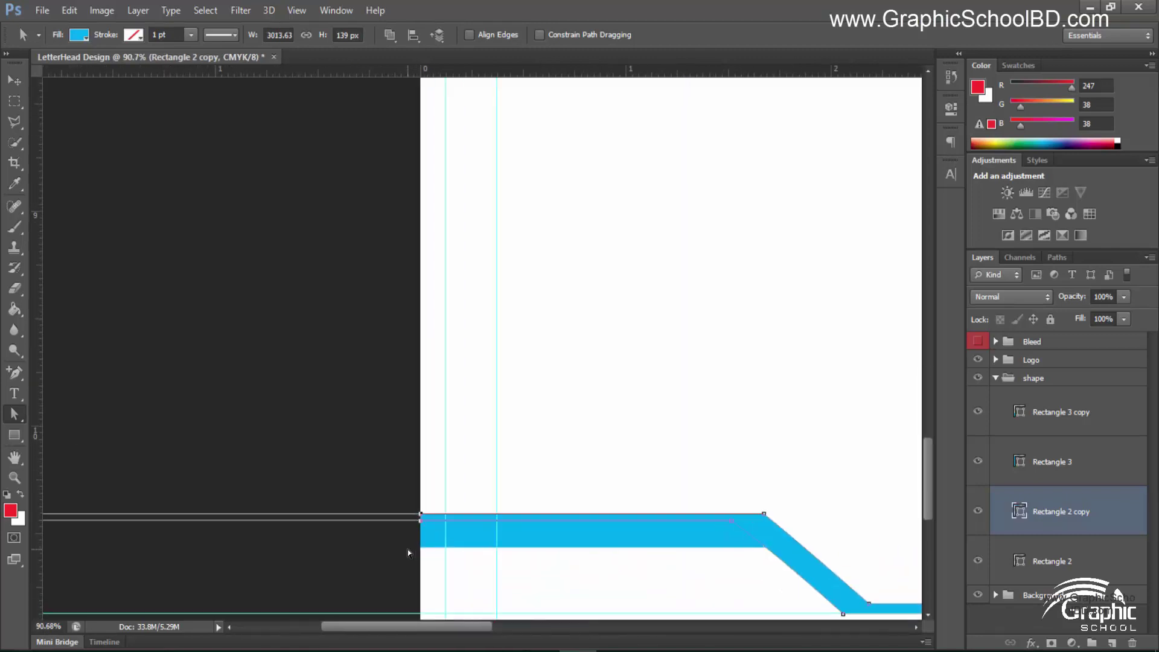
scroll(407, 550, "up", 2)
scroll(404, 550, "down", 2)
scroll(318, 546, "up", 1)
scroll(230, 538, "up", 2)
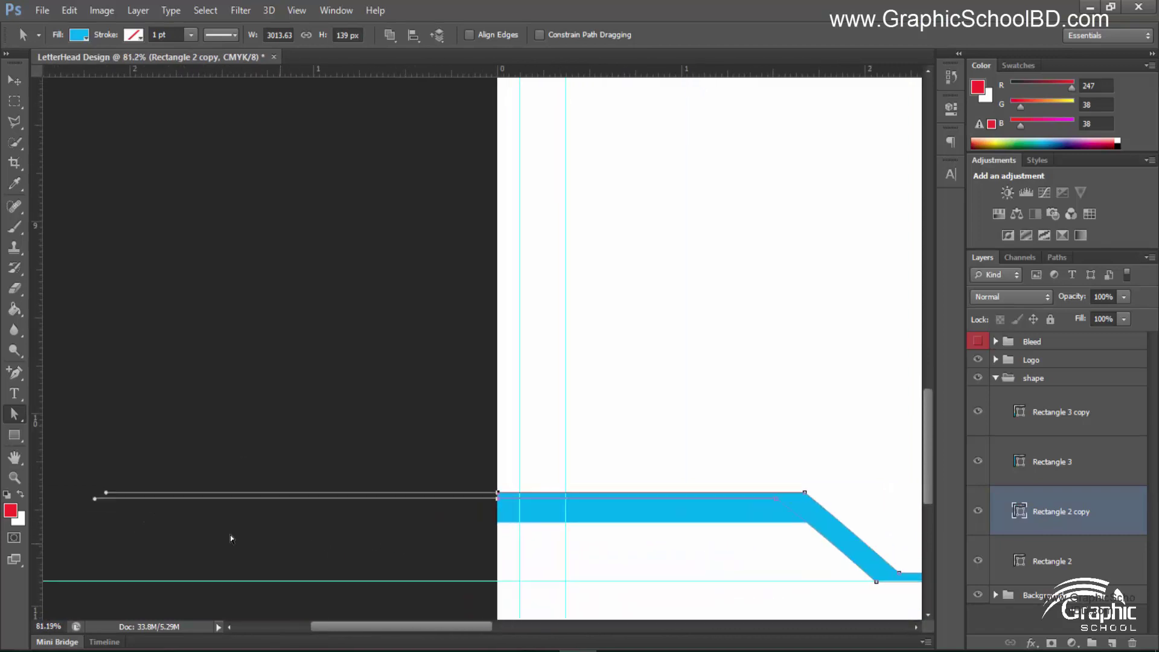
Step: Select the footer band's left anchors and zoom in and out to check it
left_click_drag(79, 445, 153, 577)
left_click_drag(161, 409, 484, 565)
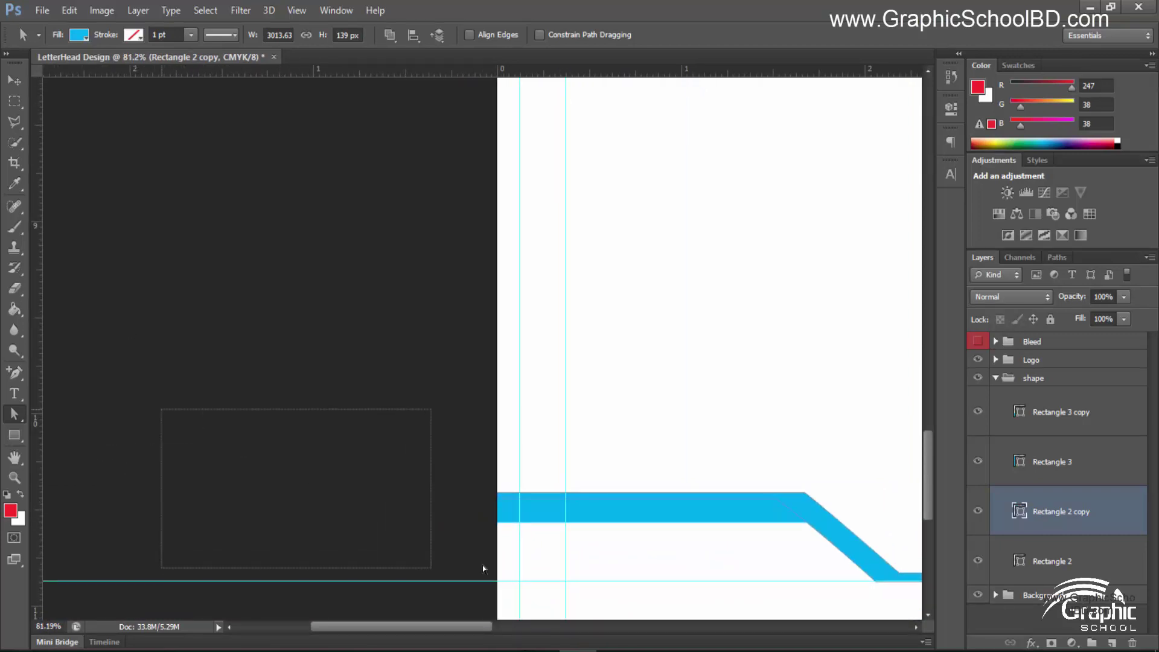
left_click(83, 449)
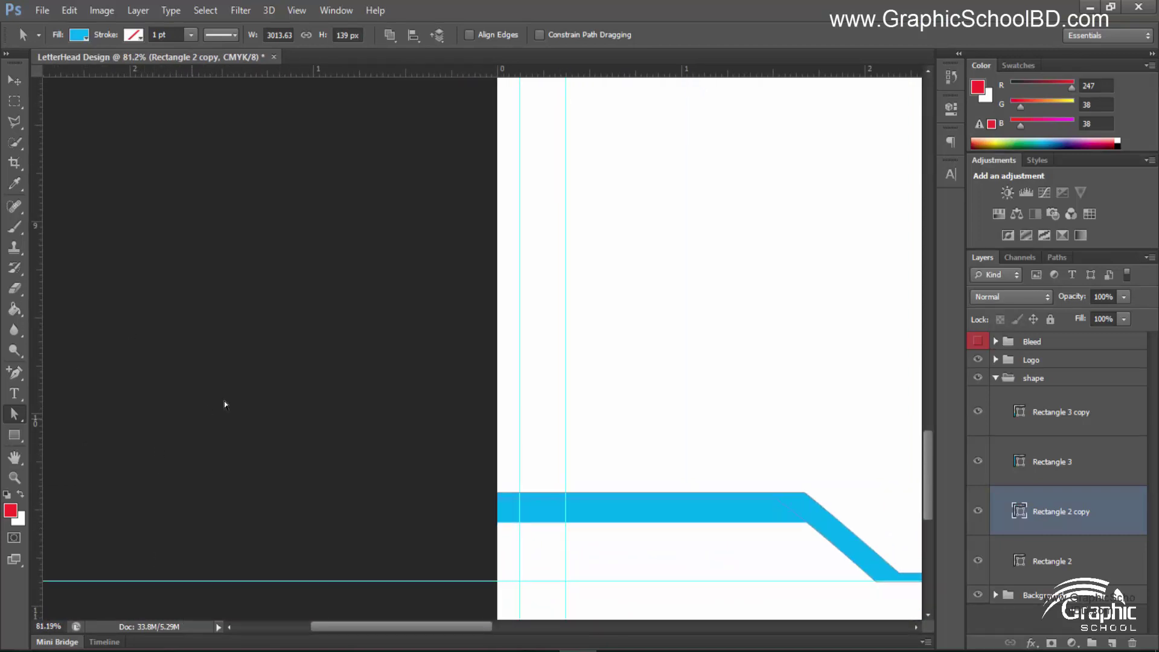
left_click_drag(225, 404, 466, 580)
scroll(506, 509, "up", 2)
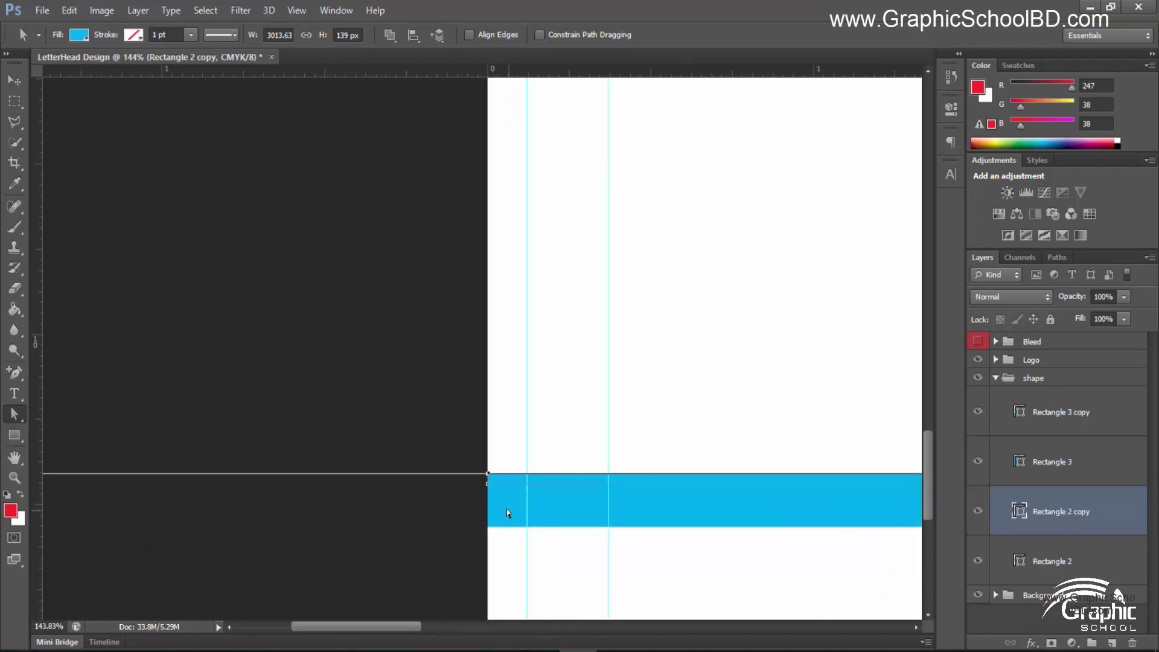
scroll(484, 486, "up", 3)
scroll(482, 481, "up", 3)
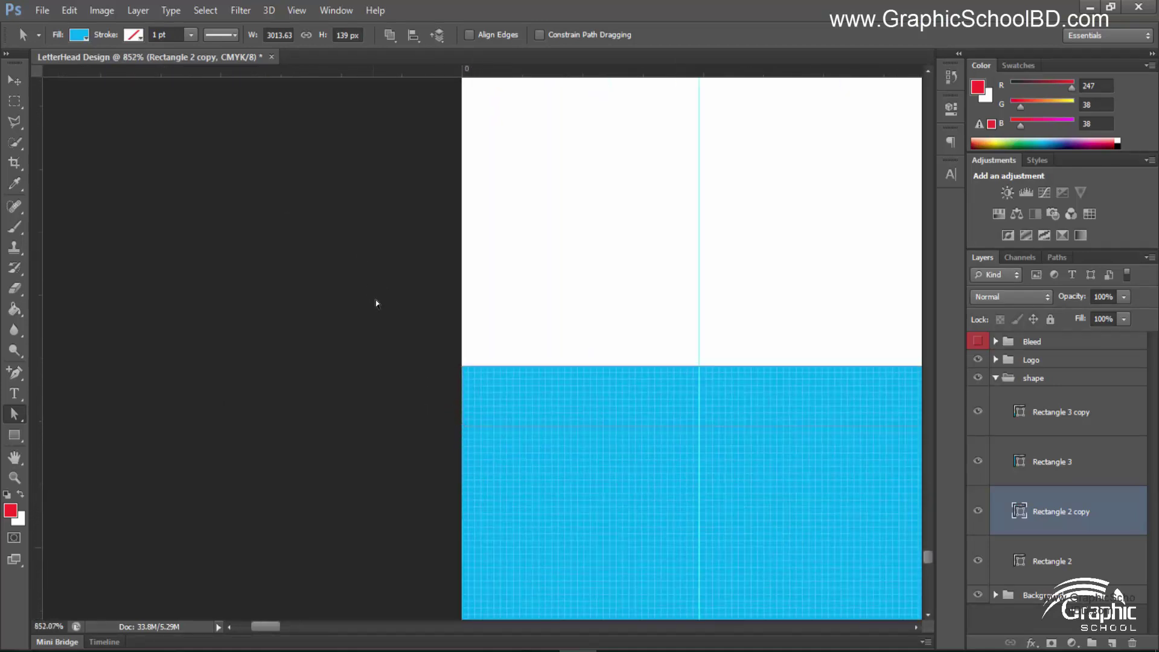
scroll(468, 347, "down", 3)
scroll(559, 373, "down", 4)
scroll(617, 373, "down", 3)
scroll(701, 401, "down", 5)
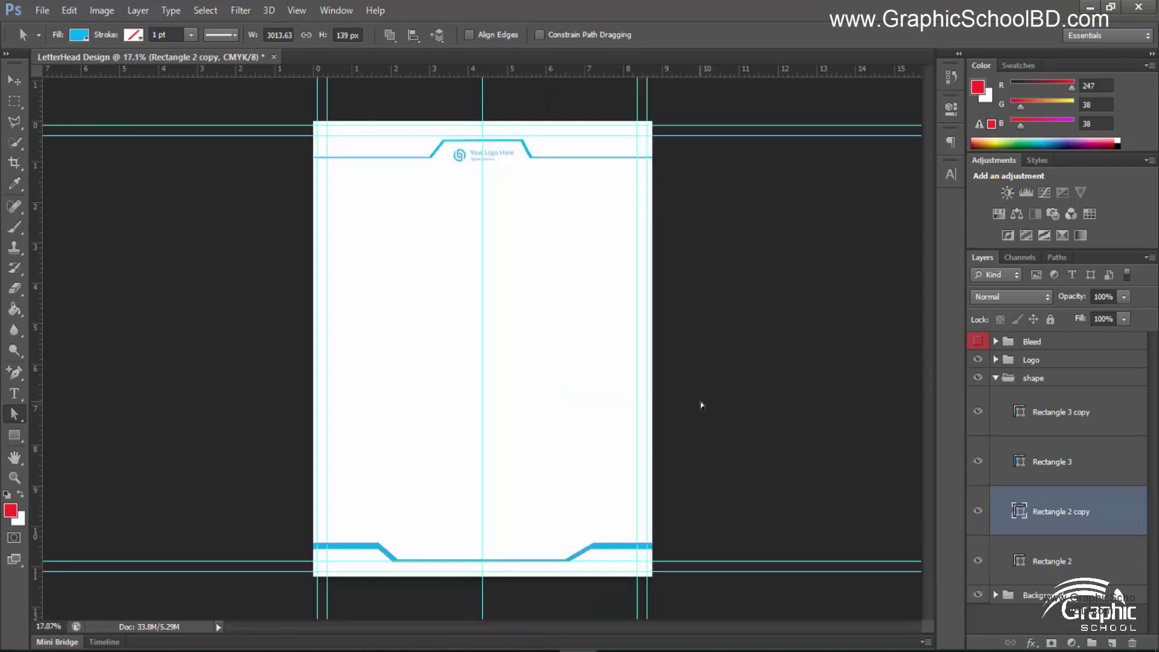
key("v")
scroll(616, 505, "up", 5)
Step: Select the four rectangle layers and collapse the shape group
left_click_drag(488, 562, 533, 433)
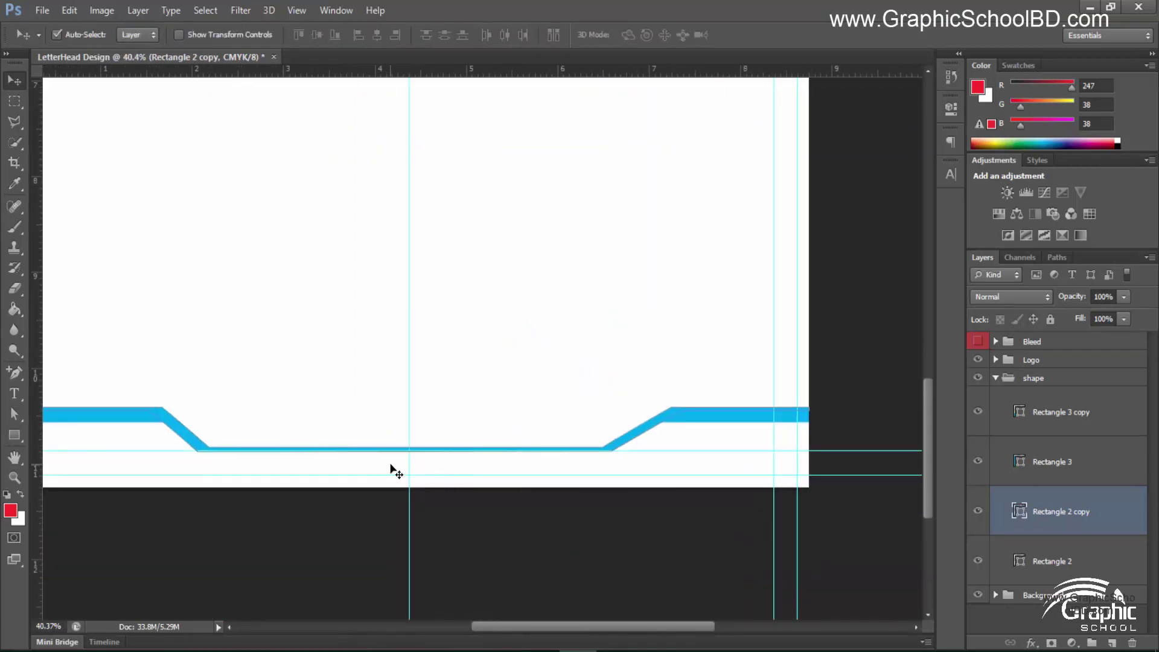
left_click(1061, 407)
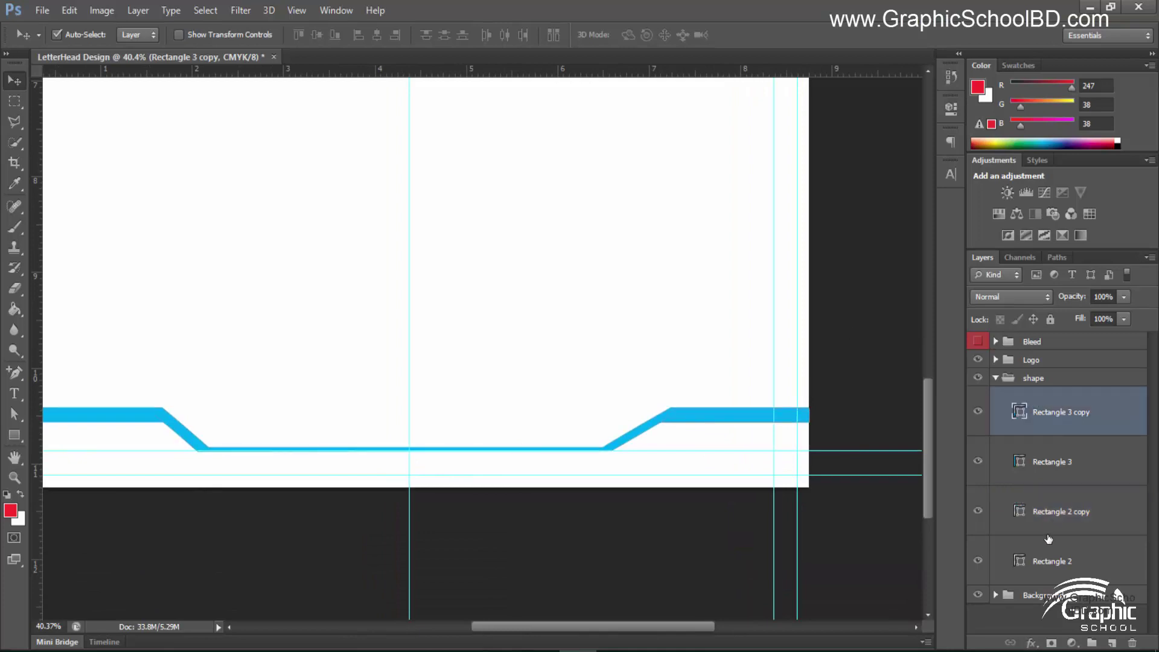
left_click(1039, 566, "shift")
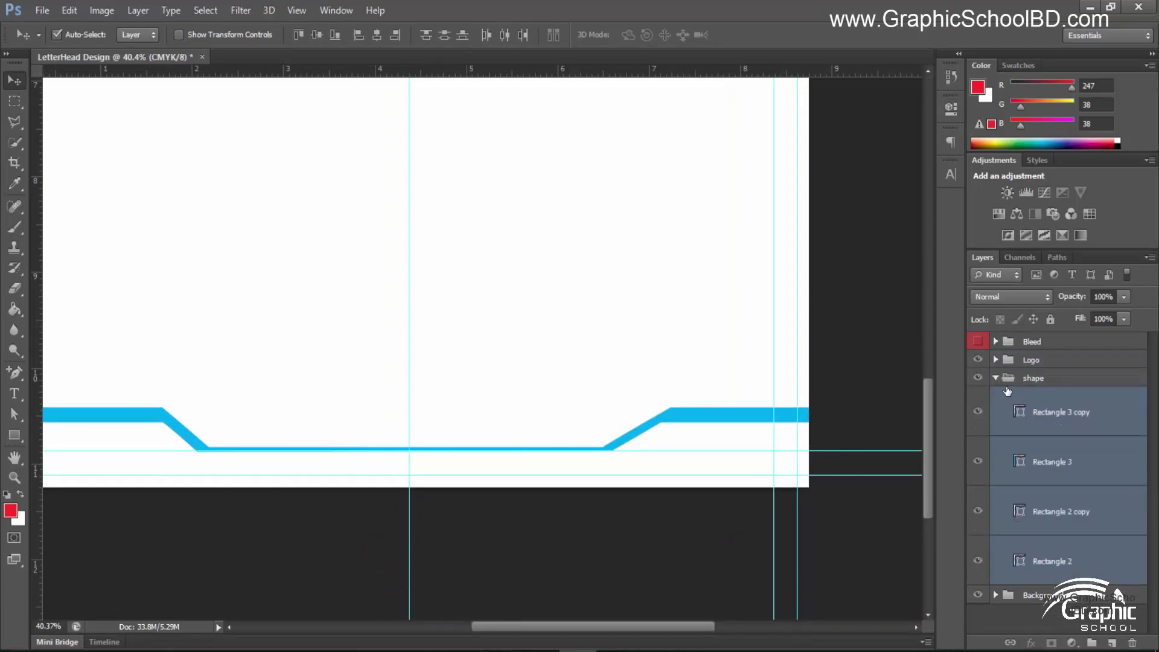
left_click(995, 379)
left_click_drag(290, 478, 300, 480)
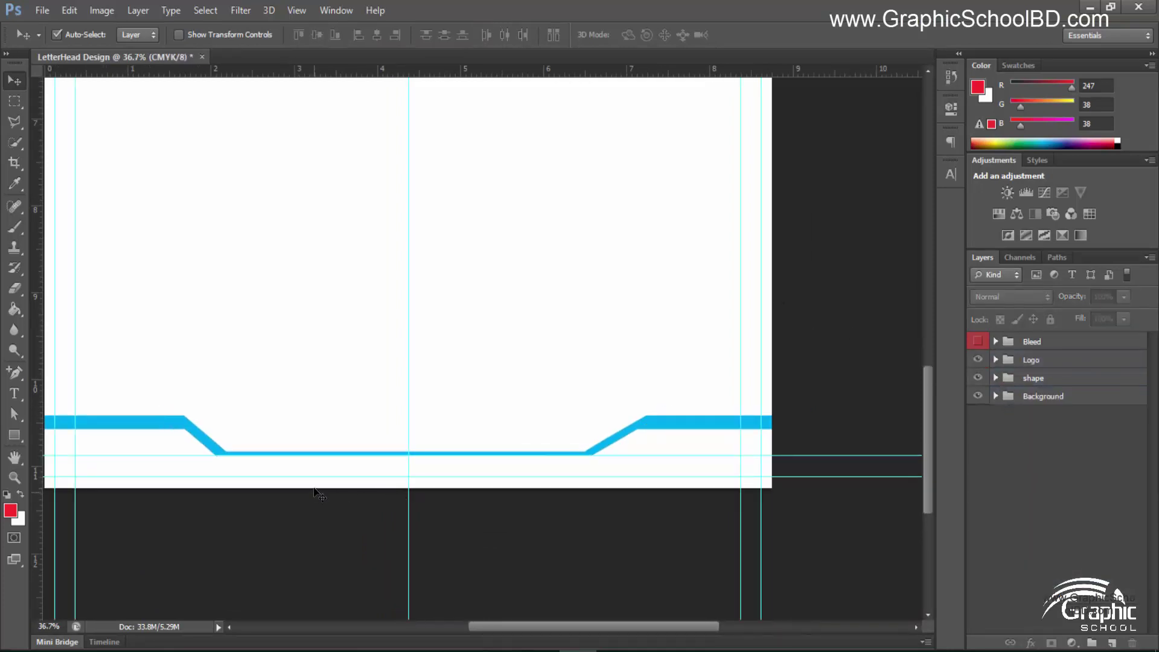
Step: Draw a small circle with the Ellipse Tool above the footer band
left_click(15, 435)
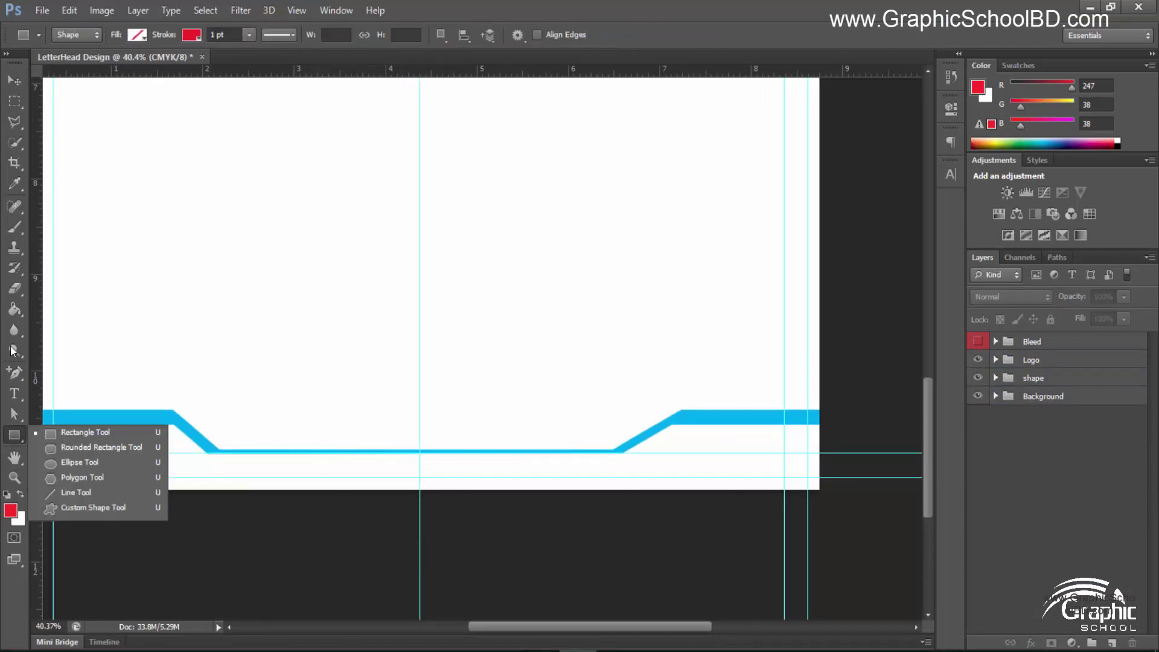
left_click(82, 459)
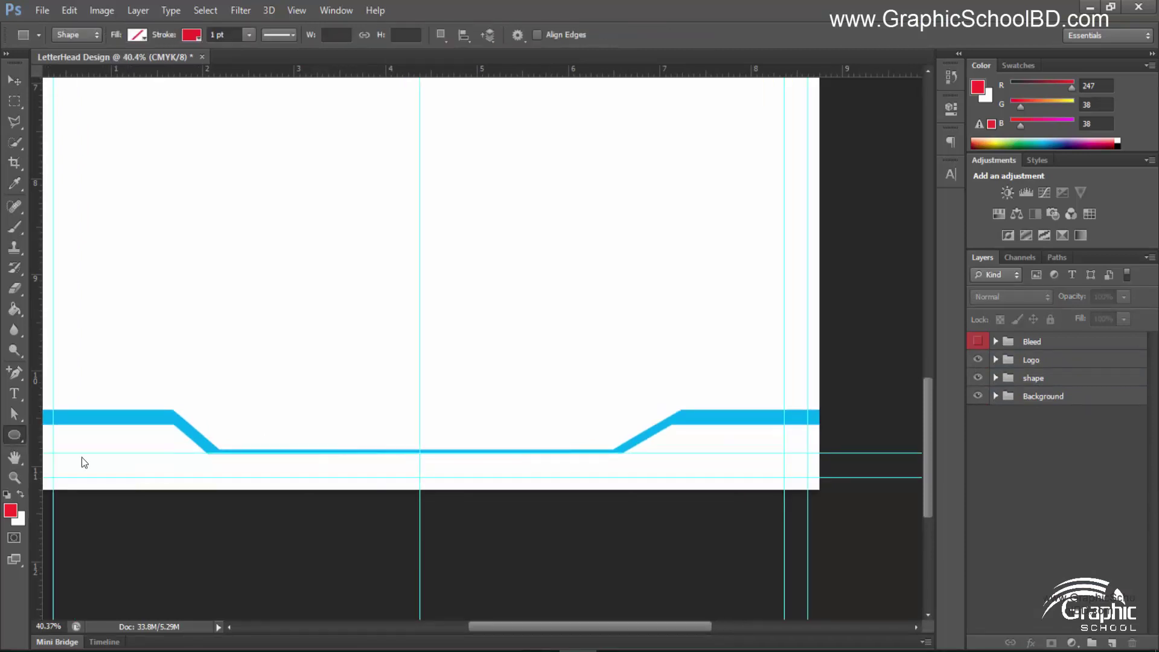
left_click(269, 390)
mouse_move(253, 388)
left_mouse_down()
mouse_move(278, 416)
mouse_move(291, 405)
mouse_move(280, 393)
left_mouse_up()
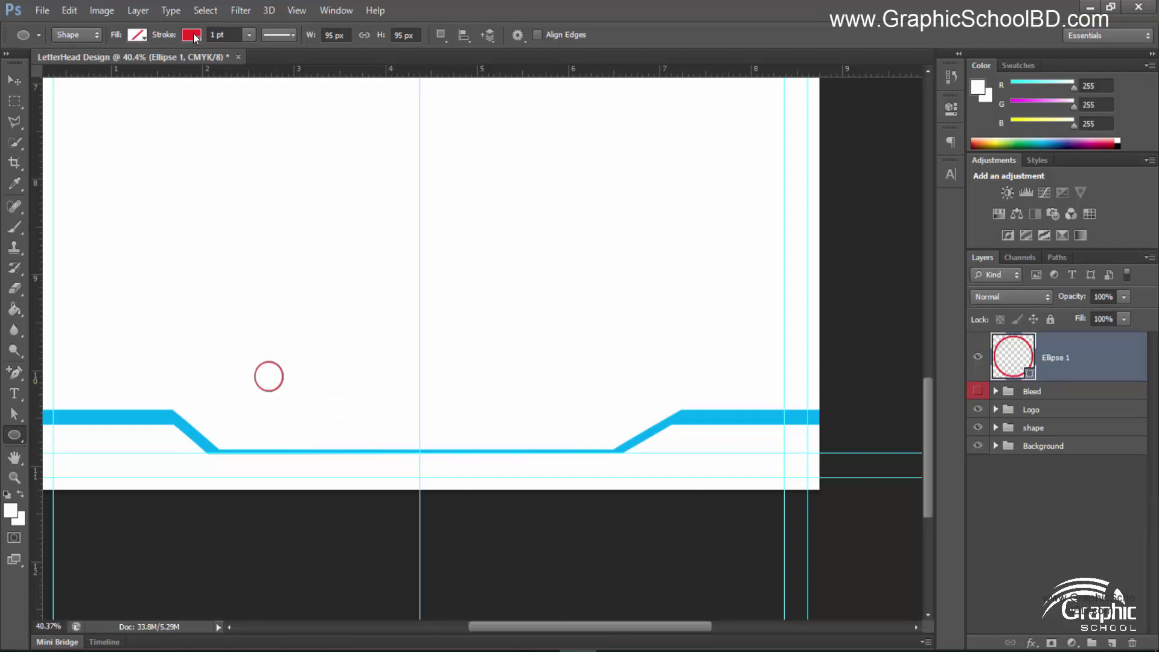
Step: Give the circle no stroke and a fill of the footer blue 00aeef
left_click(194, 38)
left_click(130, 65)
left_click(133, 37)
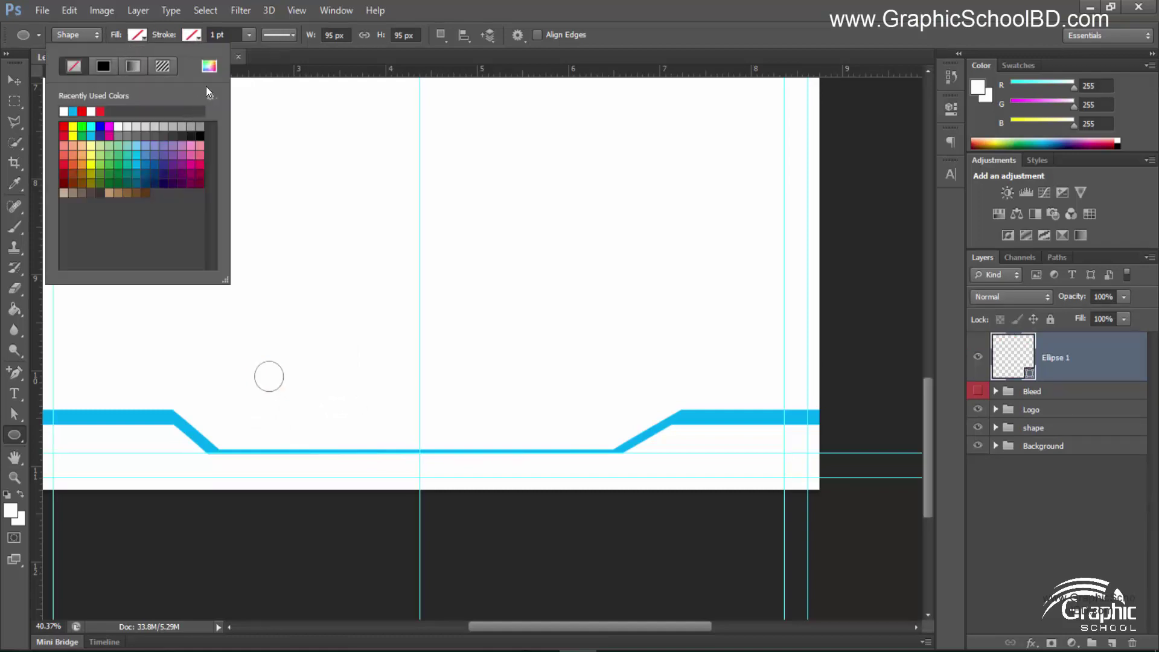
left_click(209, 65)
left_click(116, 417)
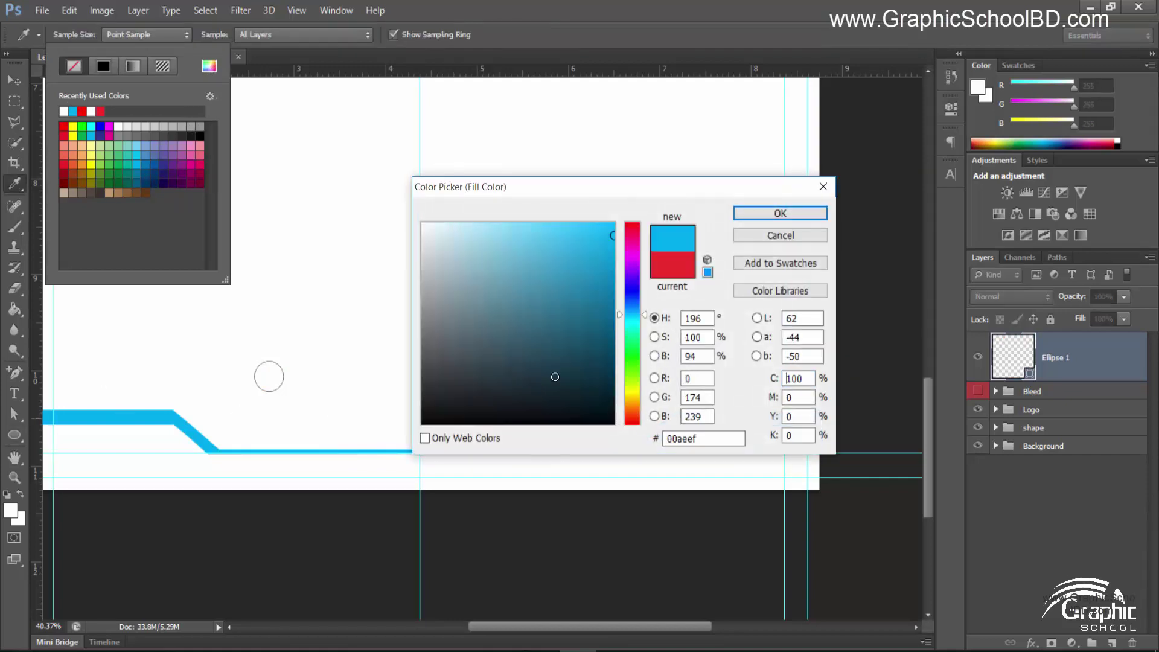
left_click(785, 217)
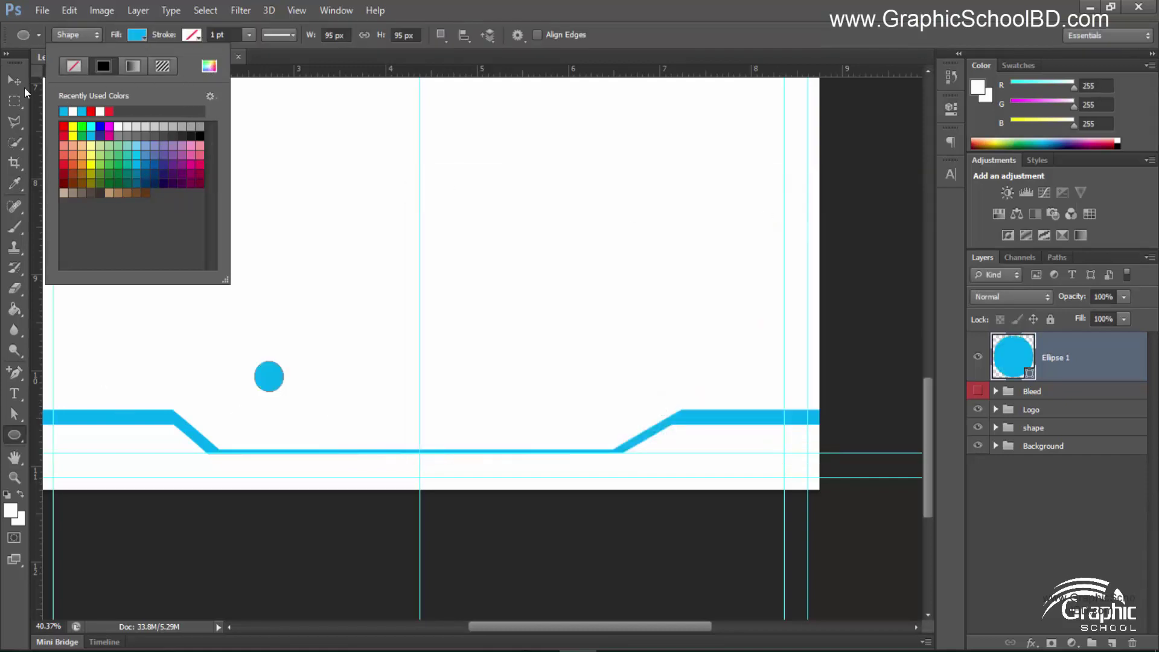
left_click(15, 80)
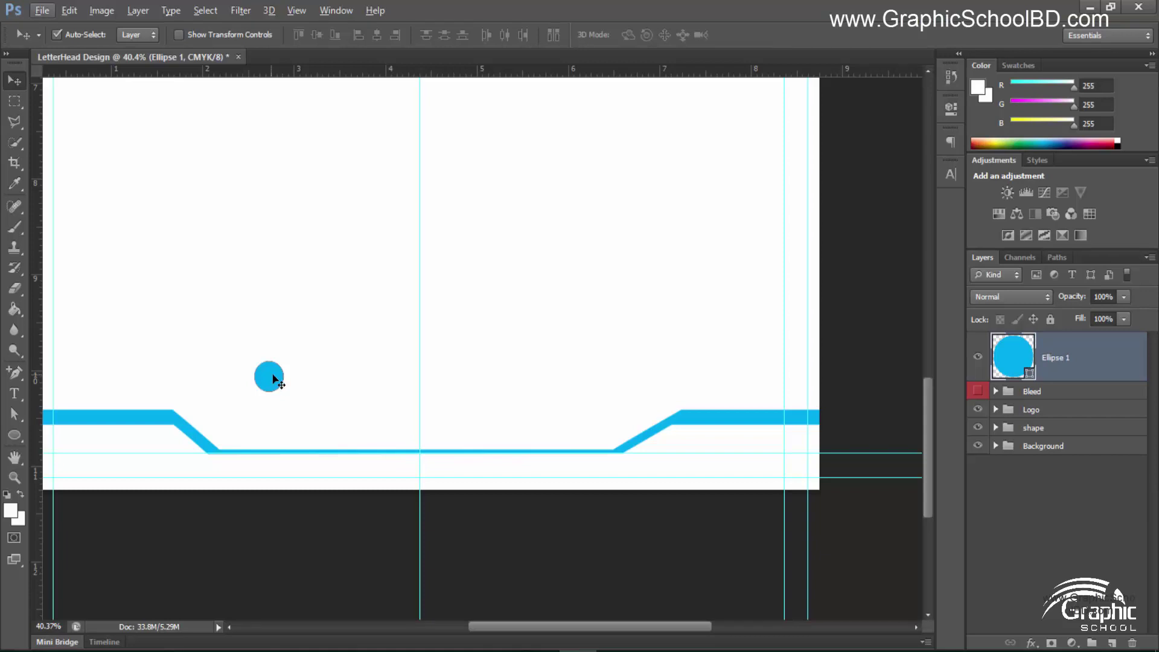
Step: Duplicate the circle into a row of three and select all three layers
left_click_drag(273, 379, 290, 379)
left_click_drag(291, 379, 591, 385, "alt")
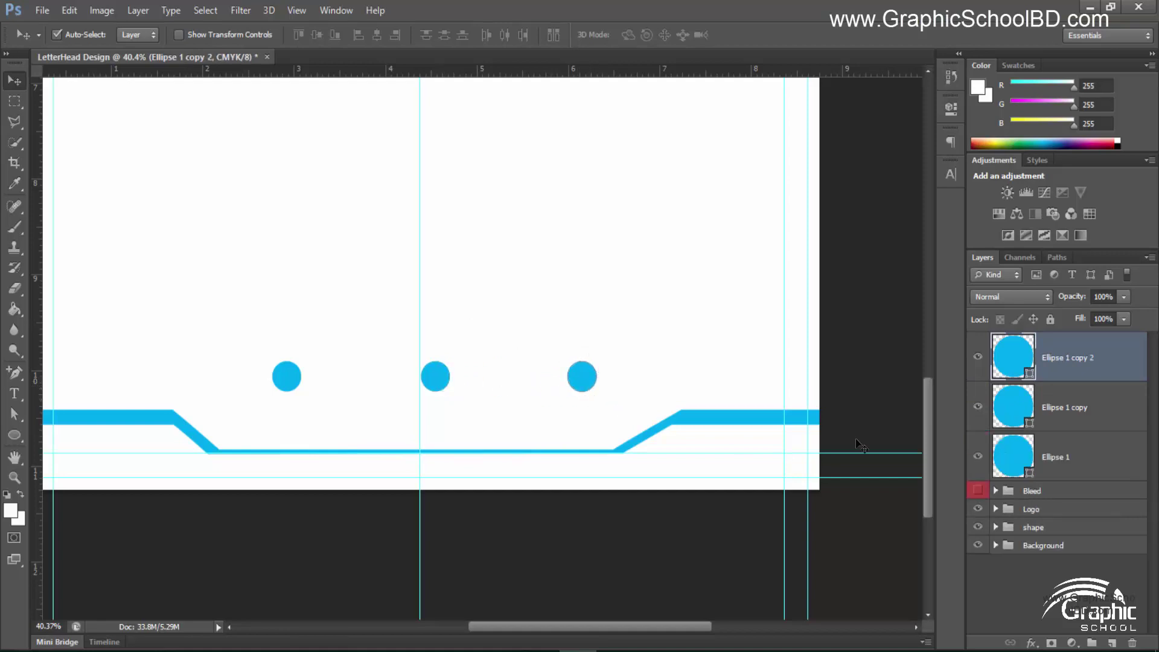
left_click(1099, 489, "shift")
left_click(1084, 475)
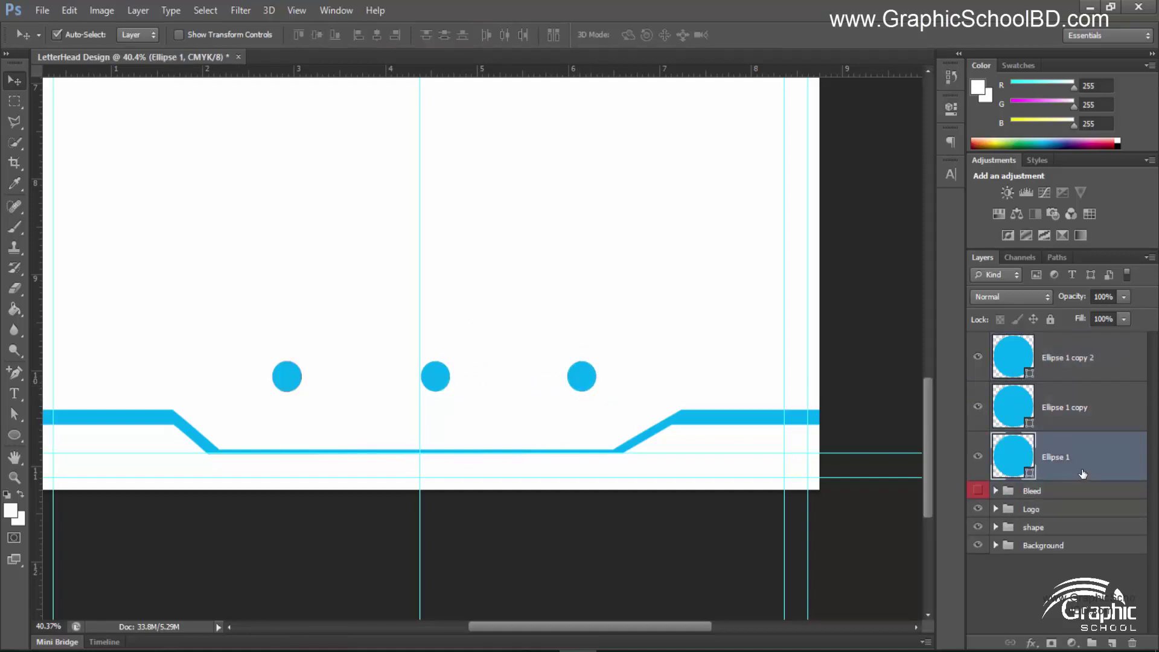
left_click(1073, 363, "shift")
Step: Scale the three circles down together
key("ctrl+t")
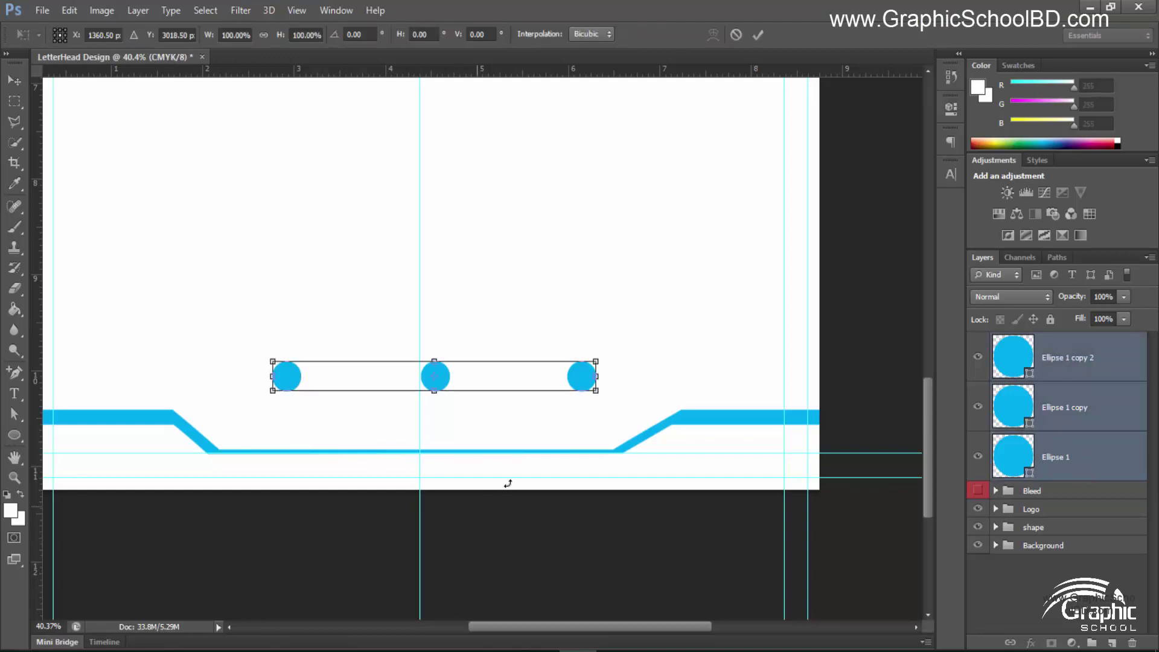
left_click_drag(597, 360, 546, 366)
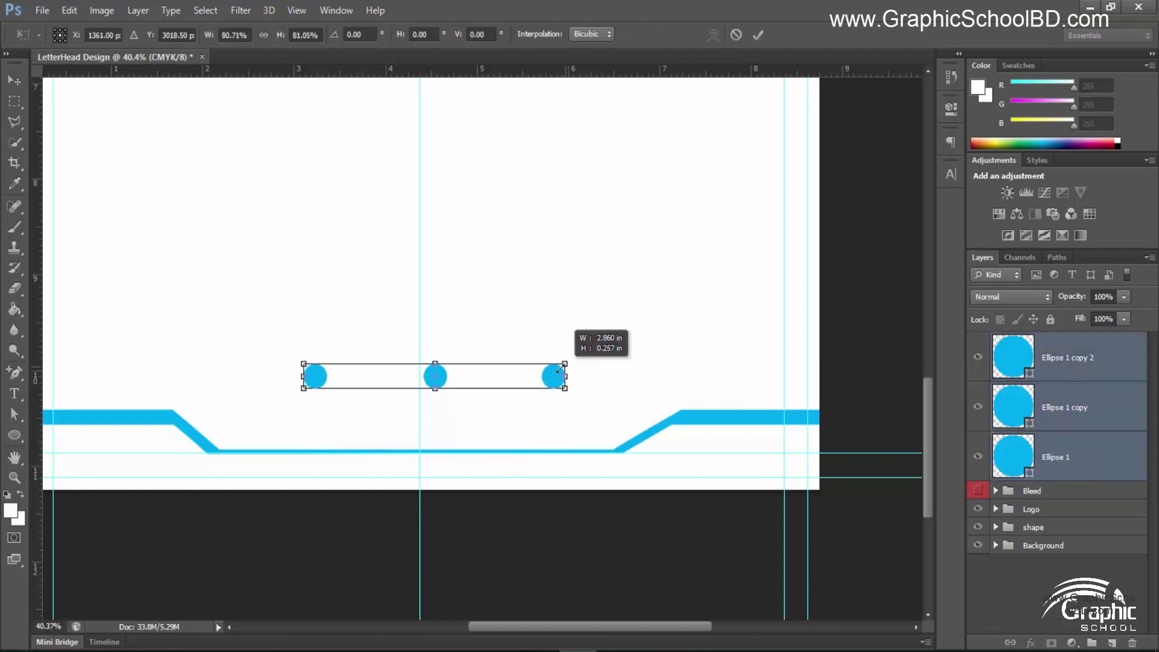
key("ctrl+minus")
key("ctrl+minus")
key("ctrl+minus")
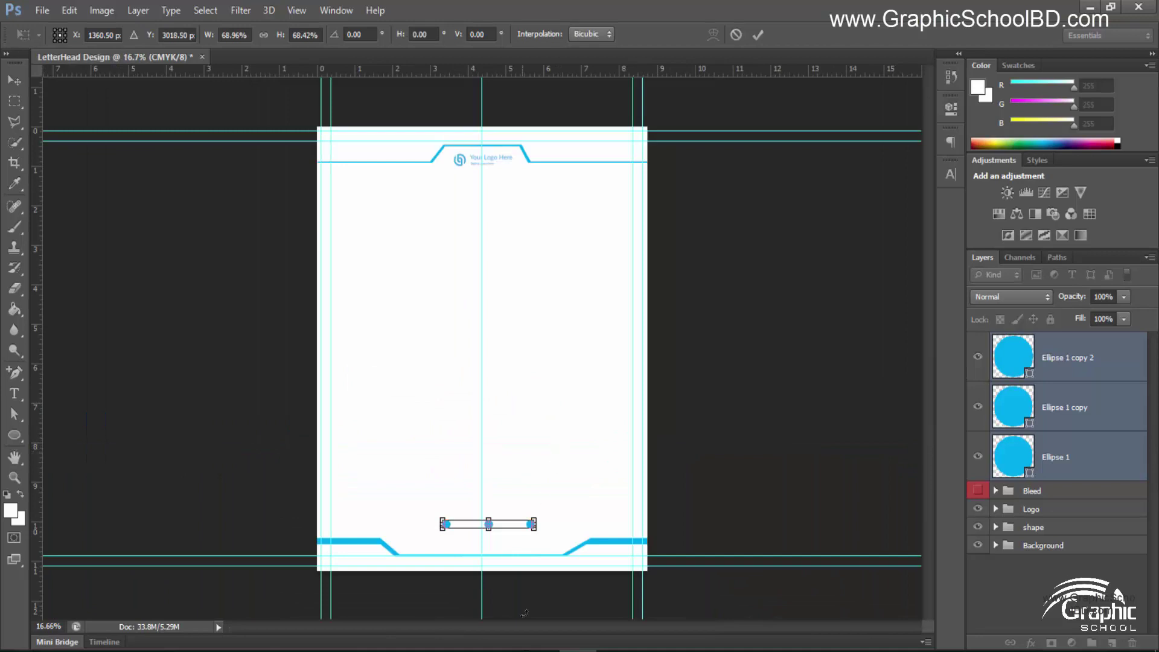
scroll(524, 613, "up", 3)
scroll(515, 571, "up", 4)
left_click_drag(598, 438, 558, 441)
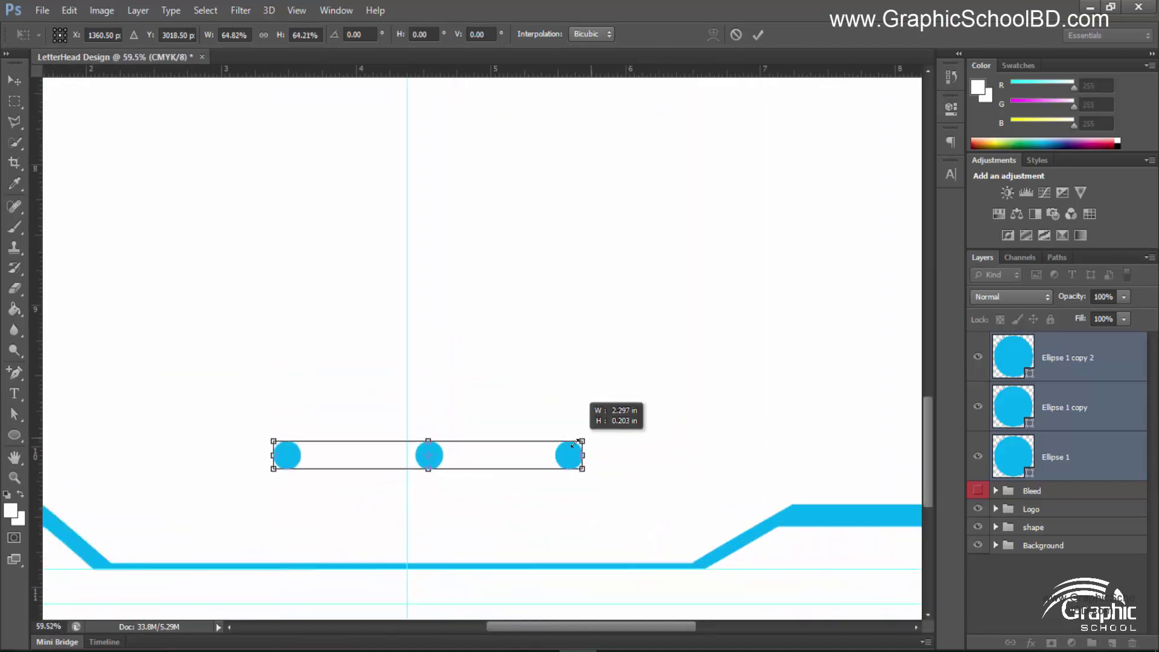
key("Return")
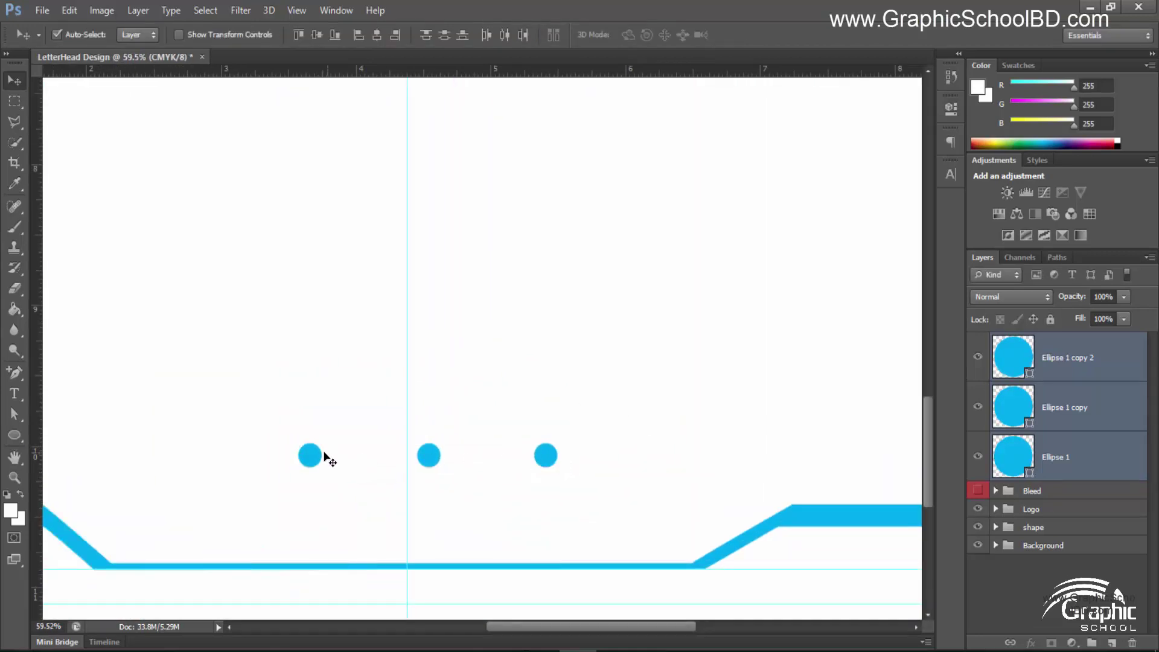
Step: Spread the row evenly by moving the left circle left and the right one right
left_click_drag(324, 455, 281, 462)
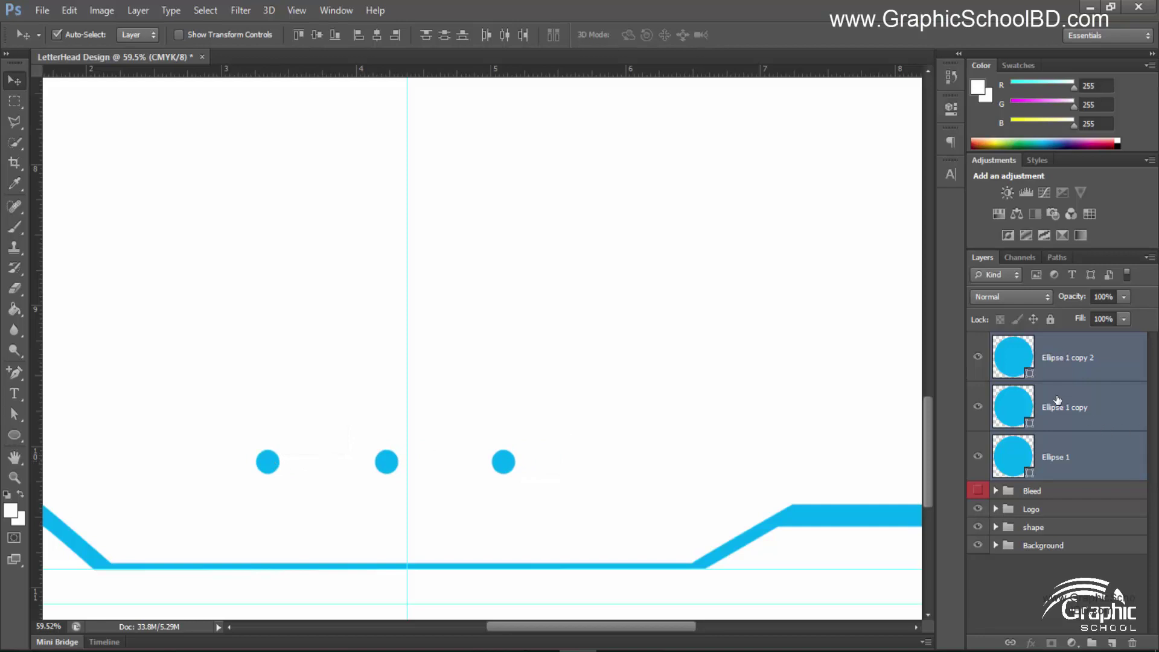
key("ctrl+z")
left_click(310, 460)
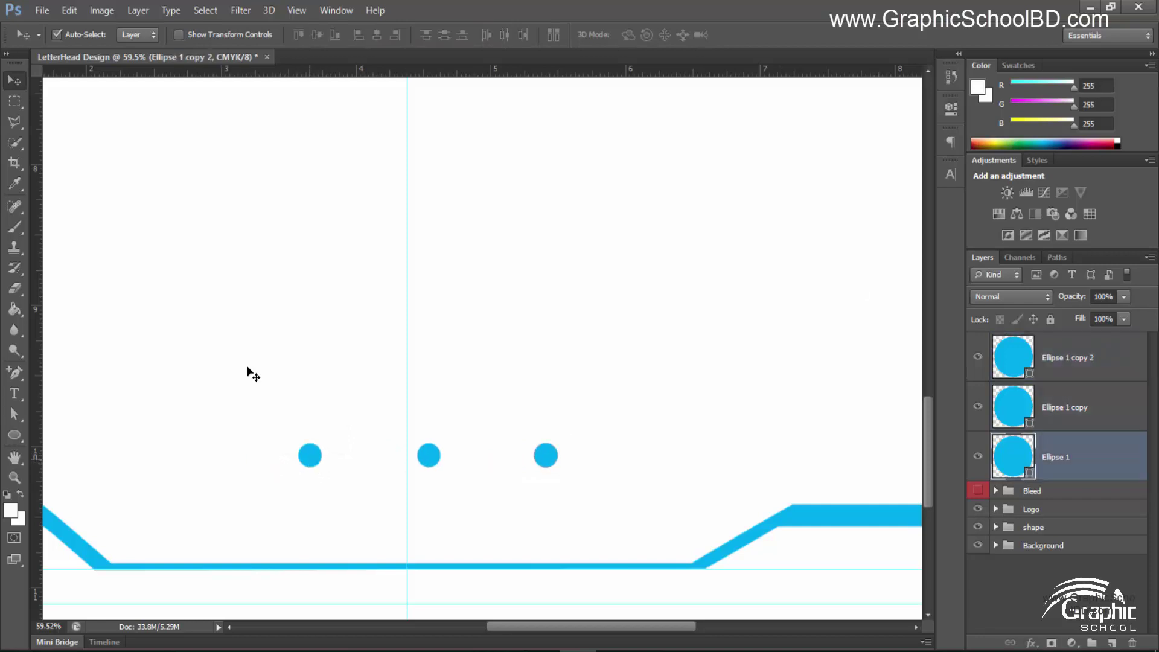
left_click(294, 459)
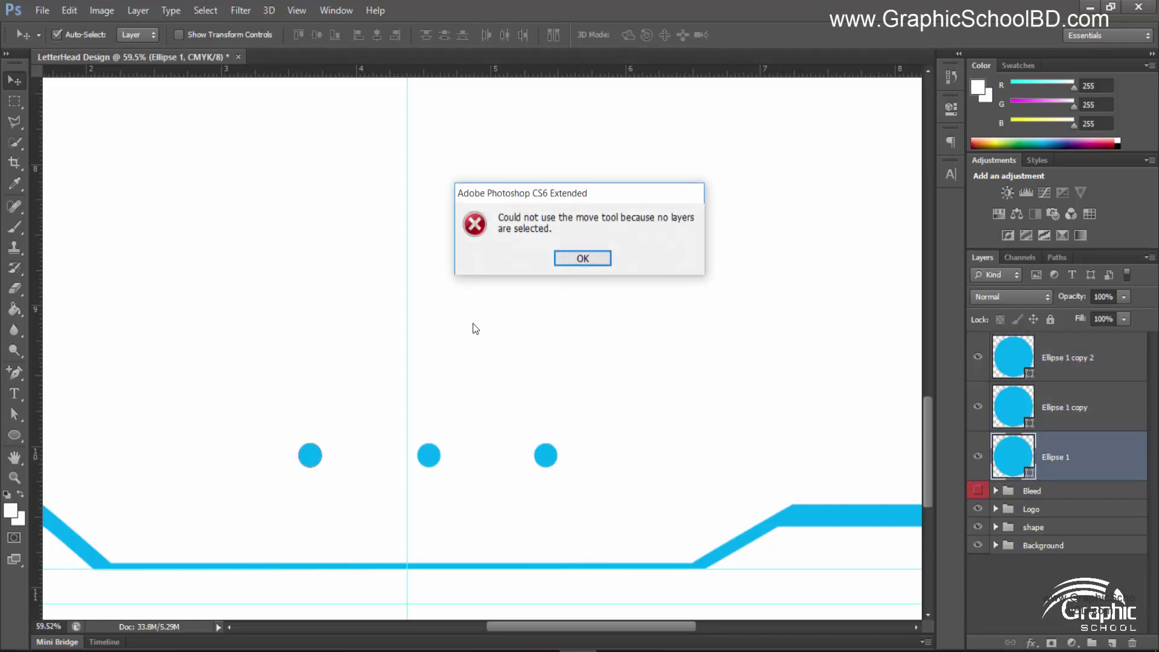
left_click(576, 257)
left_click_drag(304, 459, 222, 459)
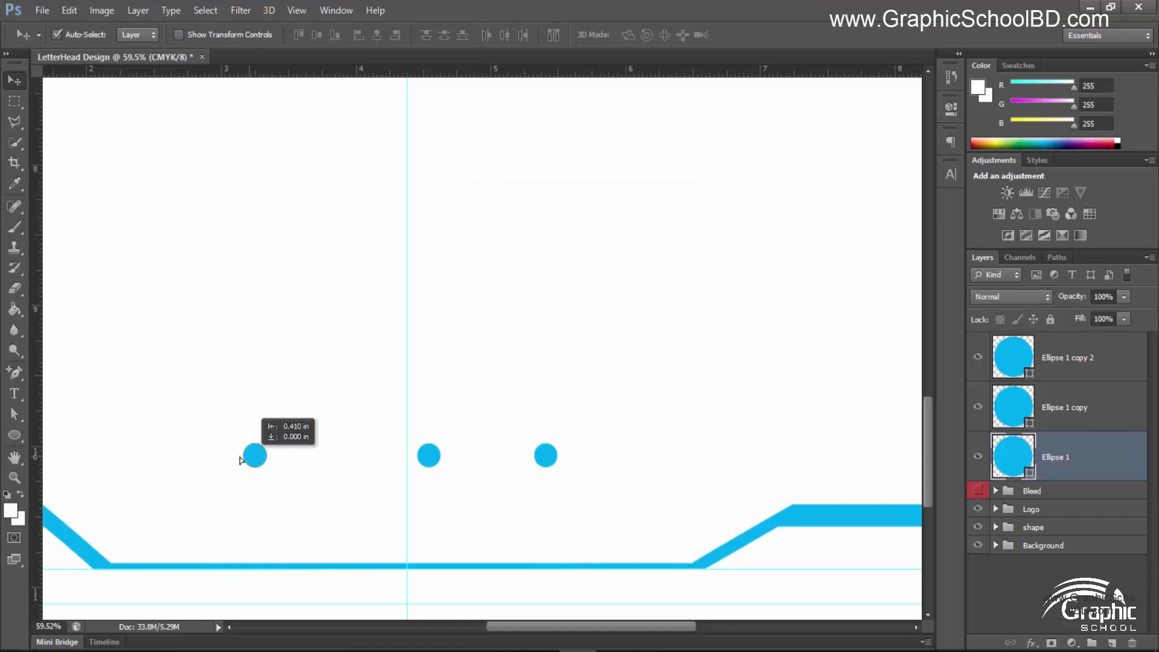
key("alt+period")
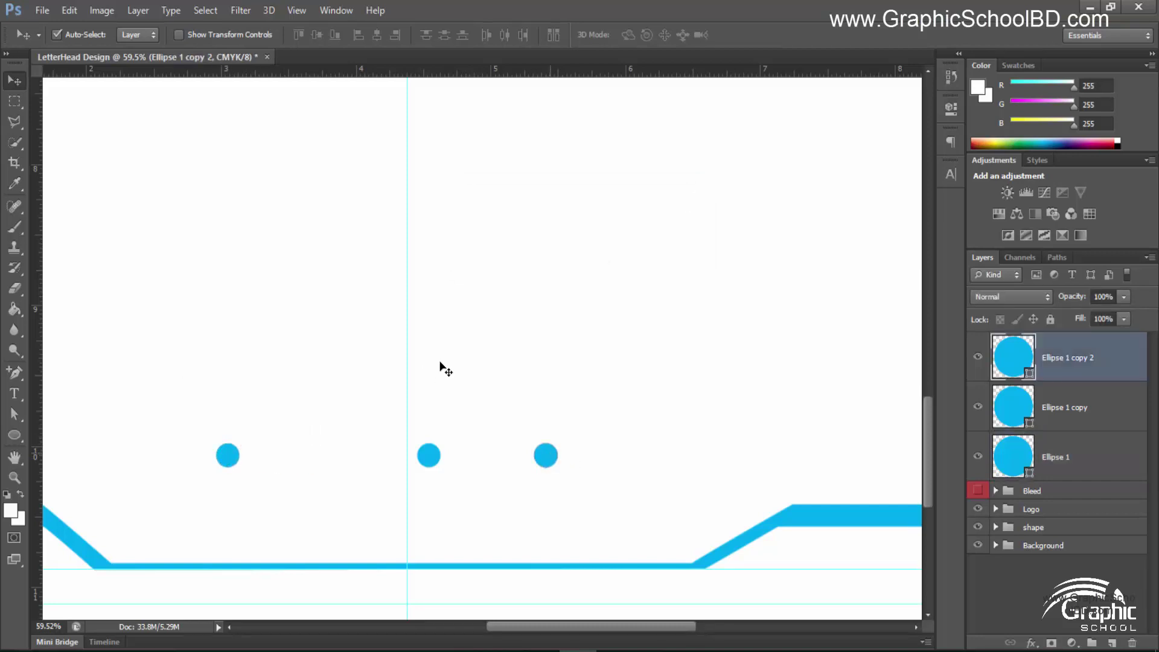
left_click_drag(552, 457, 631, 459)
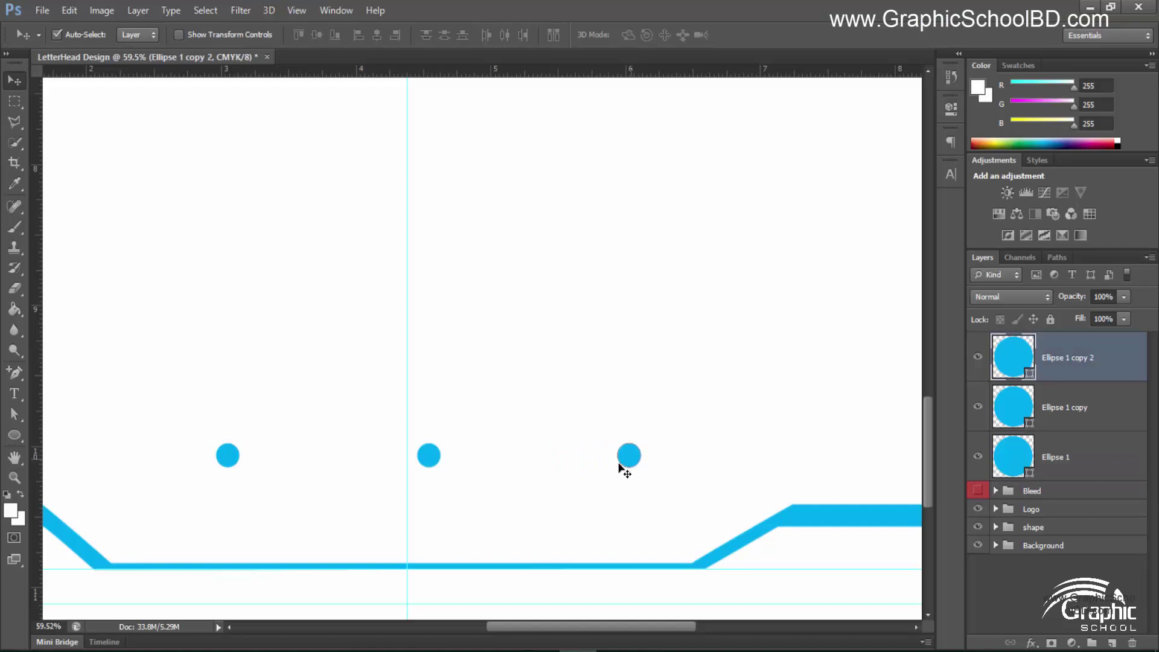
scroll(622, 465, "down", 2)
scroll(622, 509, "down", 1)
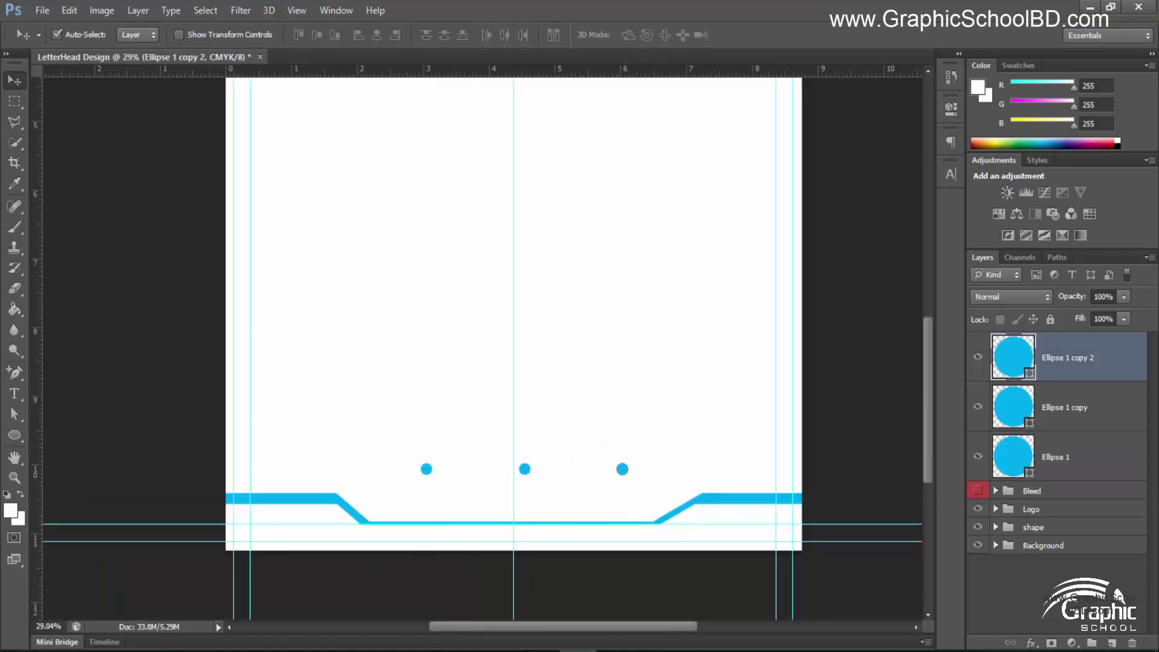
Step: Return to the Photoshop Tutorial folder and open Icon in Large icons view
left_click(179, 631)
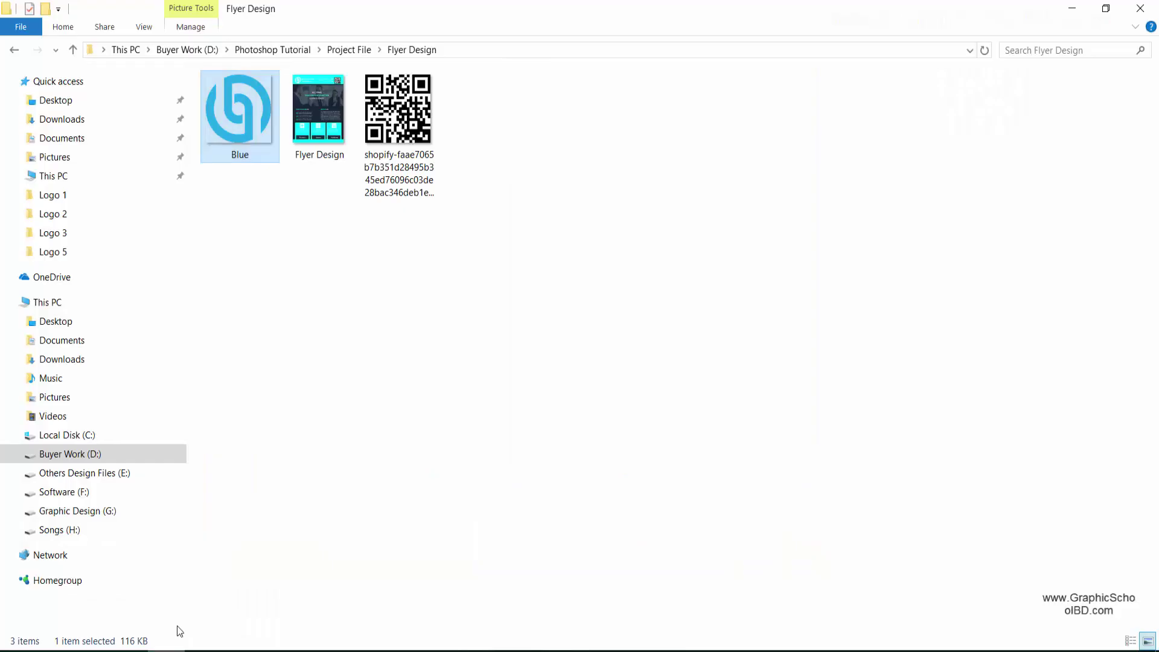
left_click(14, 51)
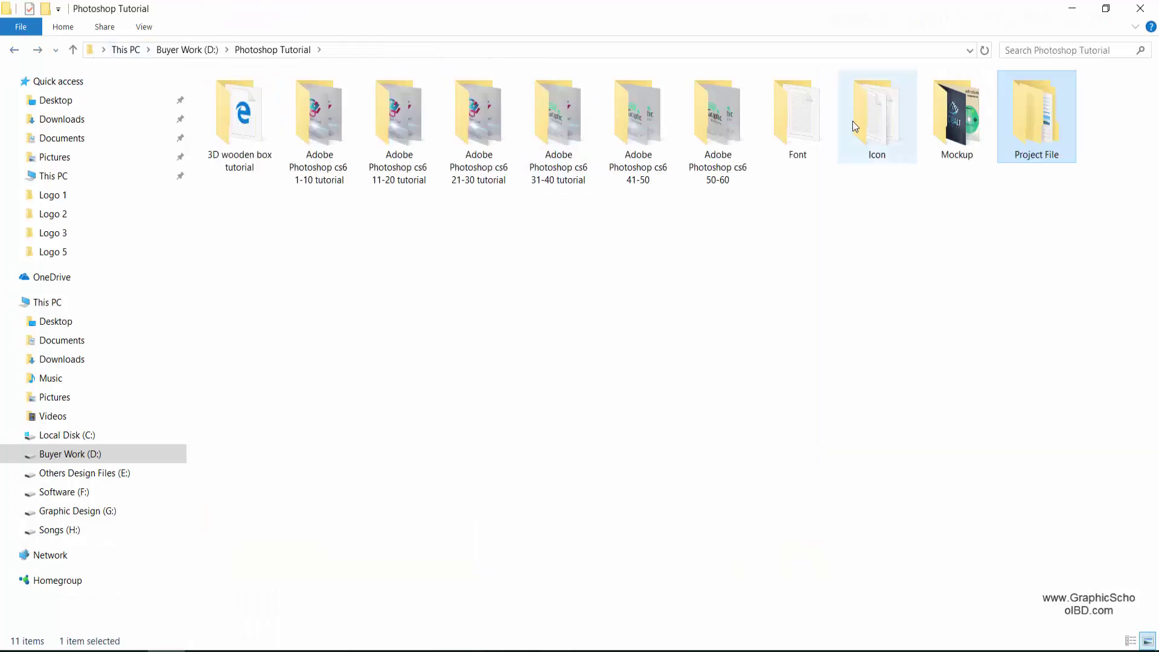
left_click(874, 159)
double_click(874, 158)
right_click(785, 279)
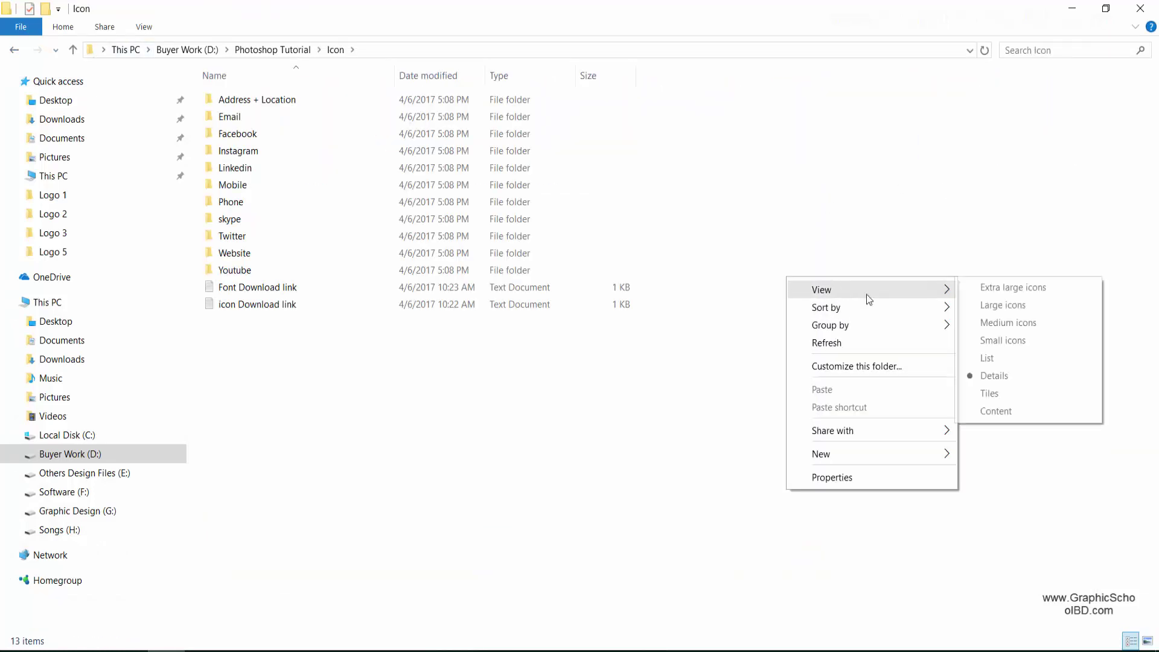
left_click(975, 306)
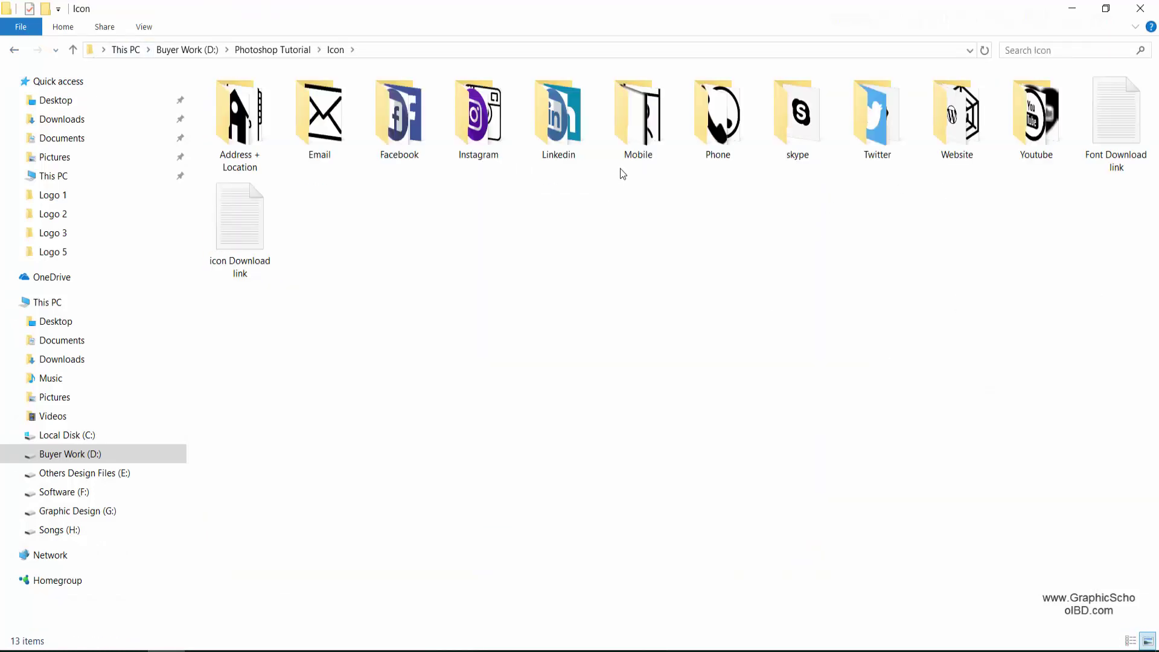
Step: Open the Phone folder as large icons and select technology-1
double_click(649, 130)
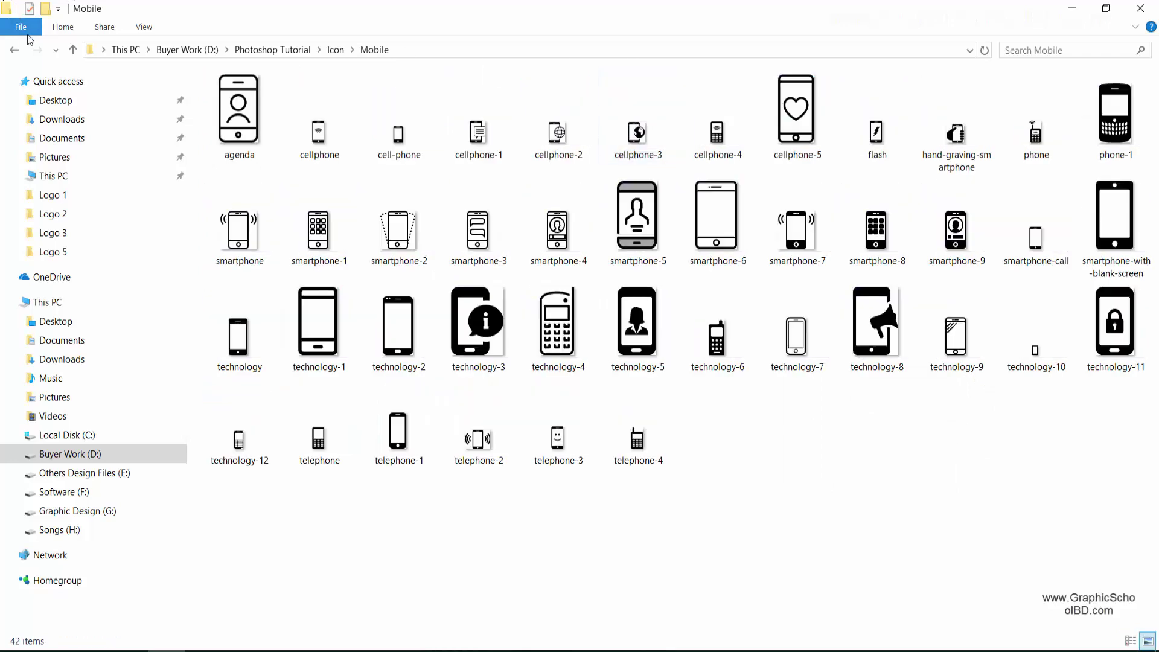
left_click(16, 55)
double_click(717, 121)
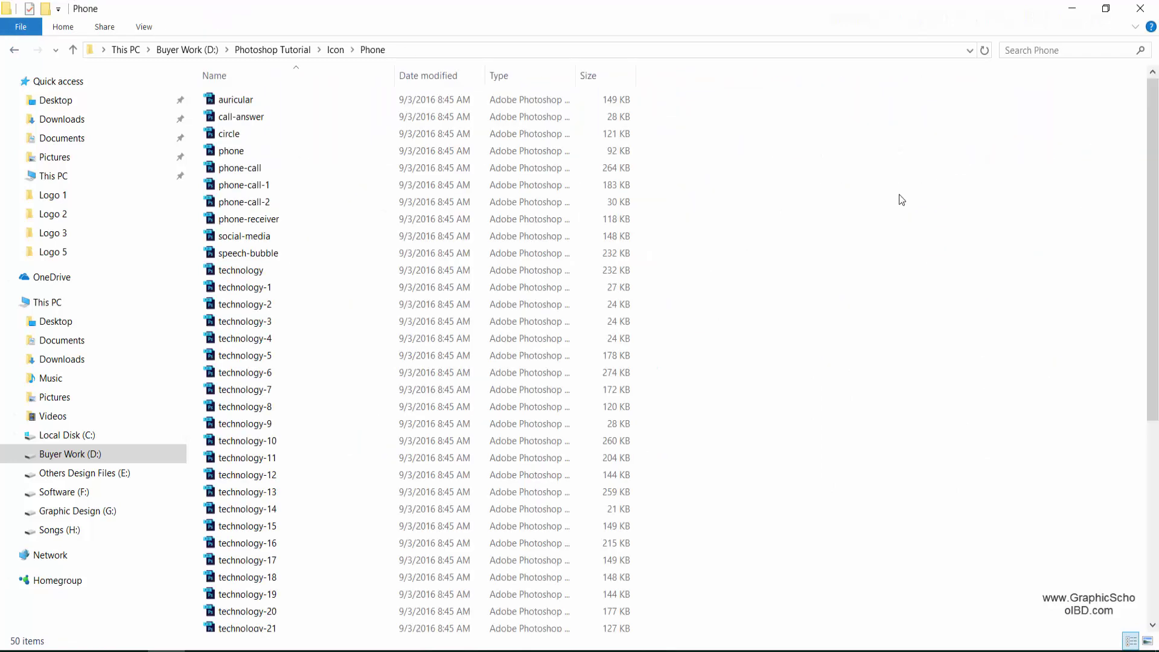
right_click(797, 256)
left_click(1014, 277)
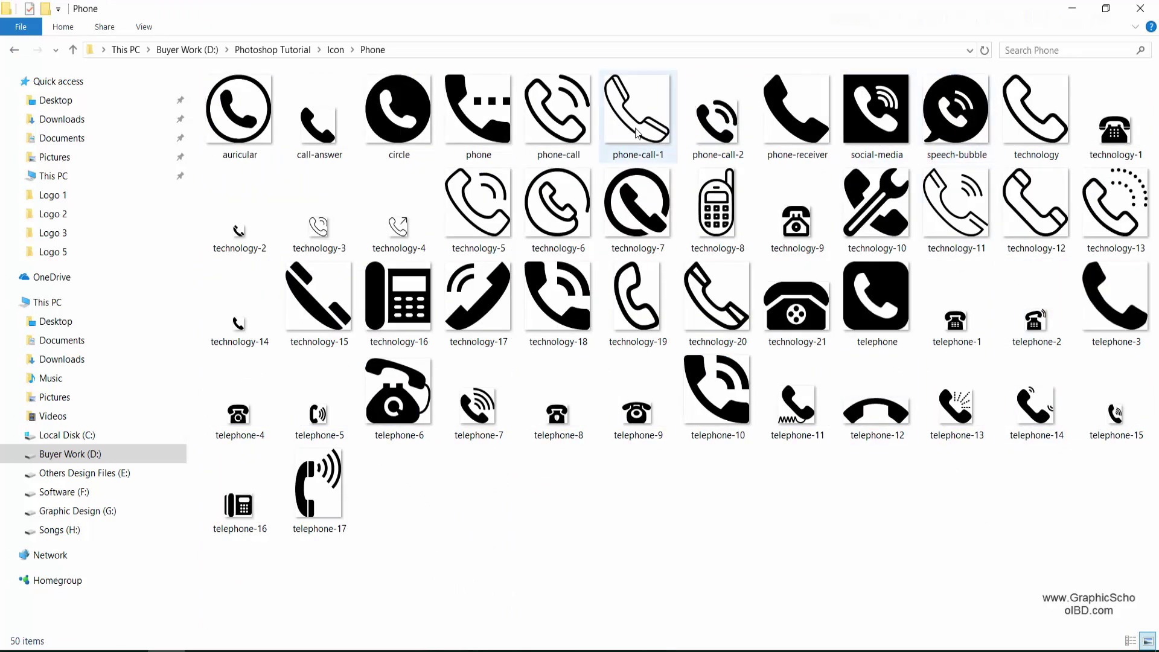
left_click(1123, 127)
Step: Open technology-1.psd and move its telephone layer onto the first blue circle in LetterHead Design
key("Return")
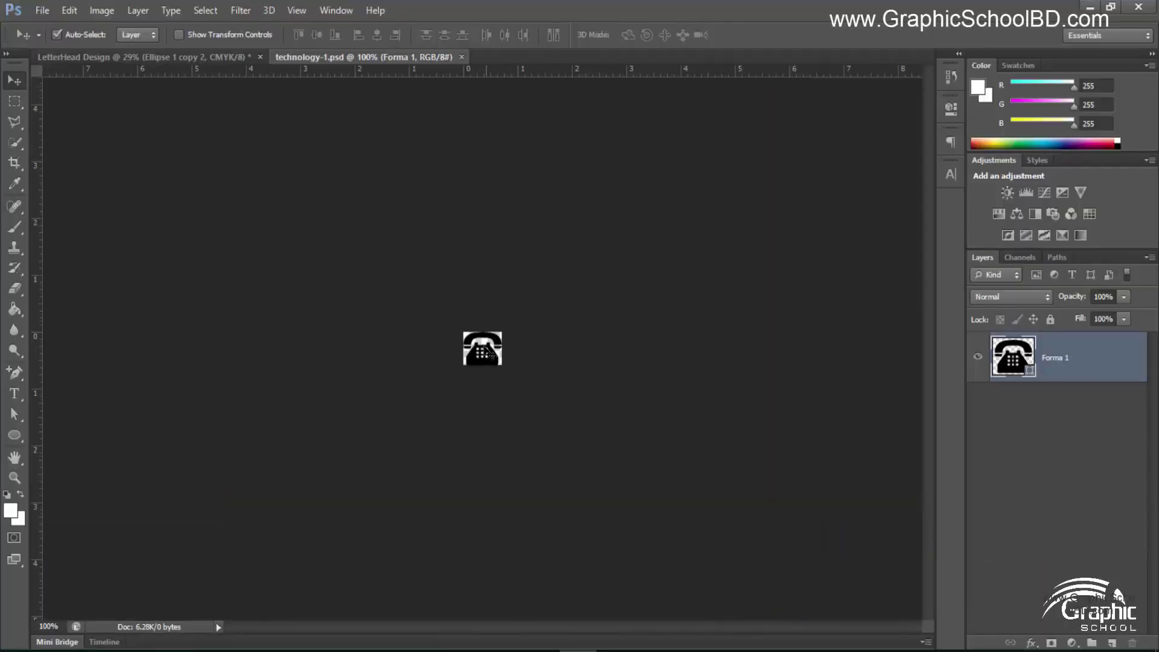
left_click_drag(353, 186, 429, 476)
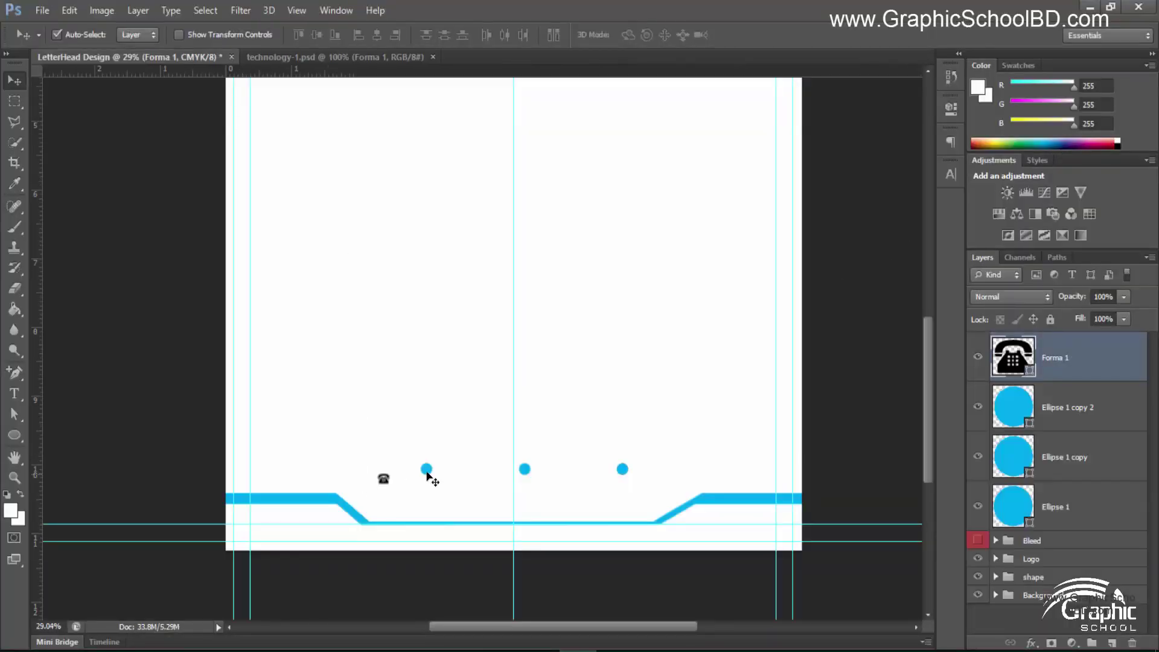
scroll(377, 500, "up", 3)
scroll(401, 489, "up", 2)
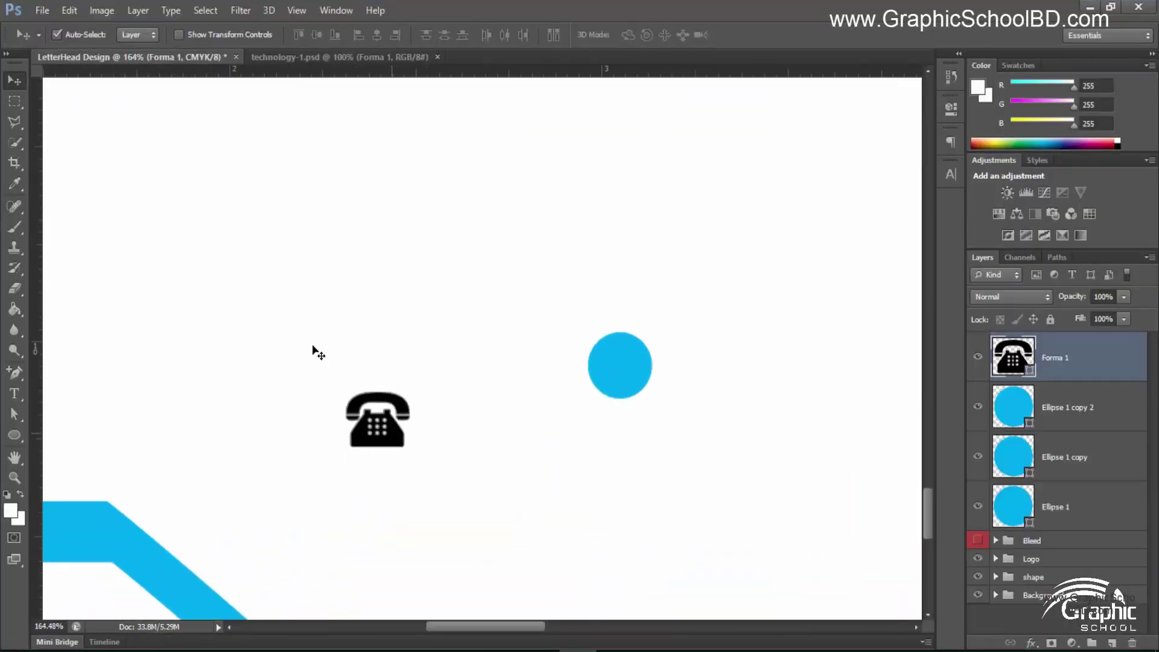
left_click_drag(388, 432, 630, 375)
scroll(652, 388, "up", 3)
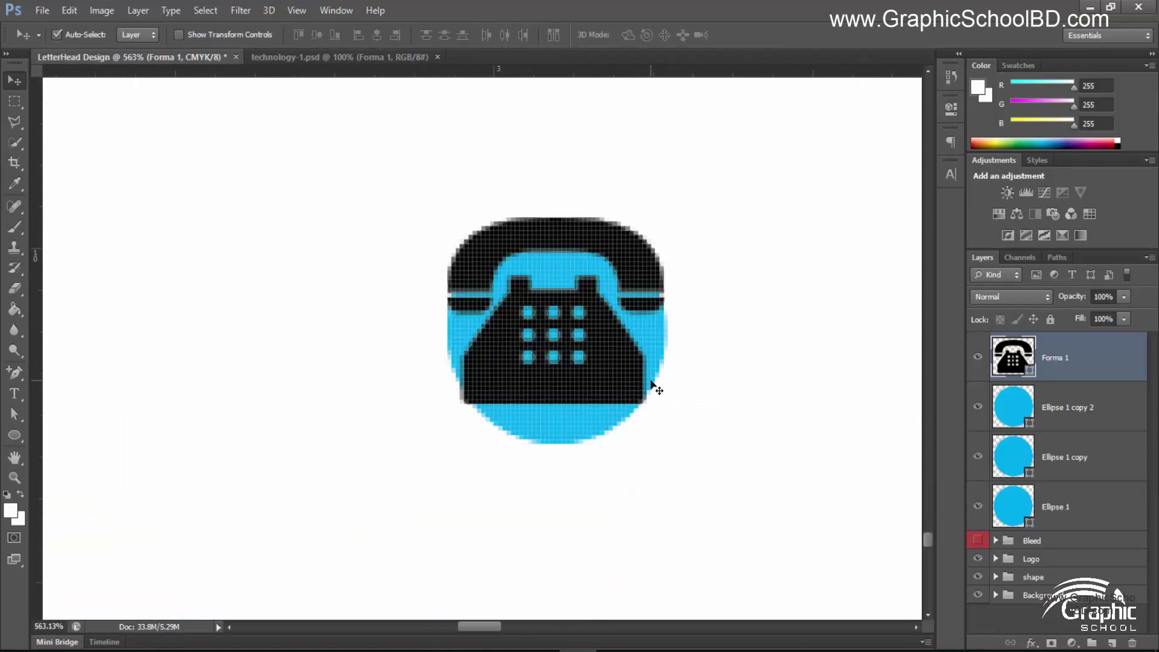
Step: Shrink the telephone to fit the circle and raise Ellipse 1 just below it
key("ctrl+t")
mouse_move(666, 217)
left_mouse_down()
mouse_move(610, 256)
mouse_move(642, 257)
mouse_move(613, 284)
left_mouse_up()
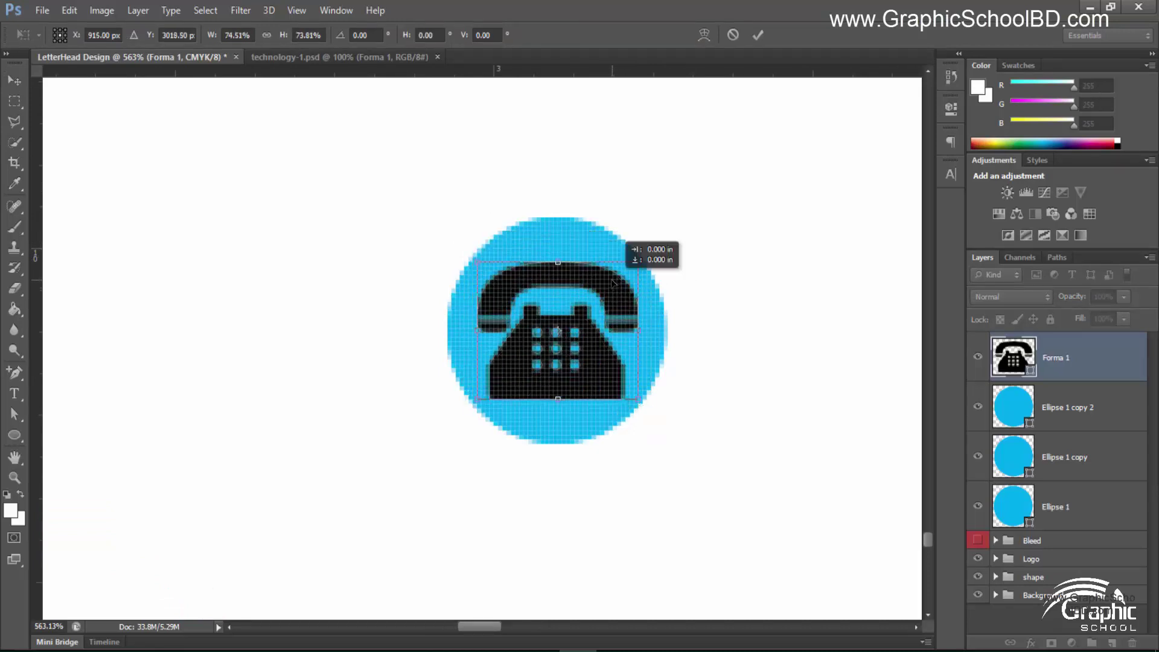
key("Return")
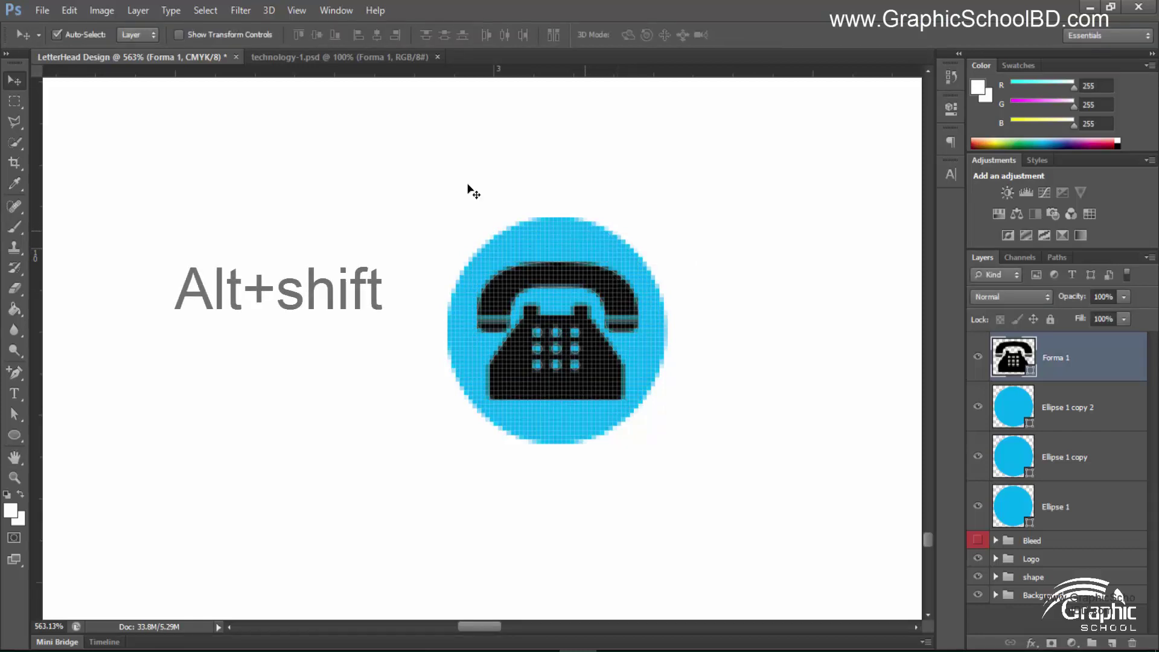
left_click(586, 236)
key("ctrl+bracketright")
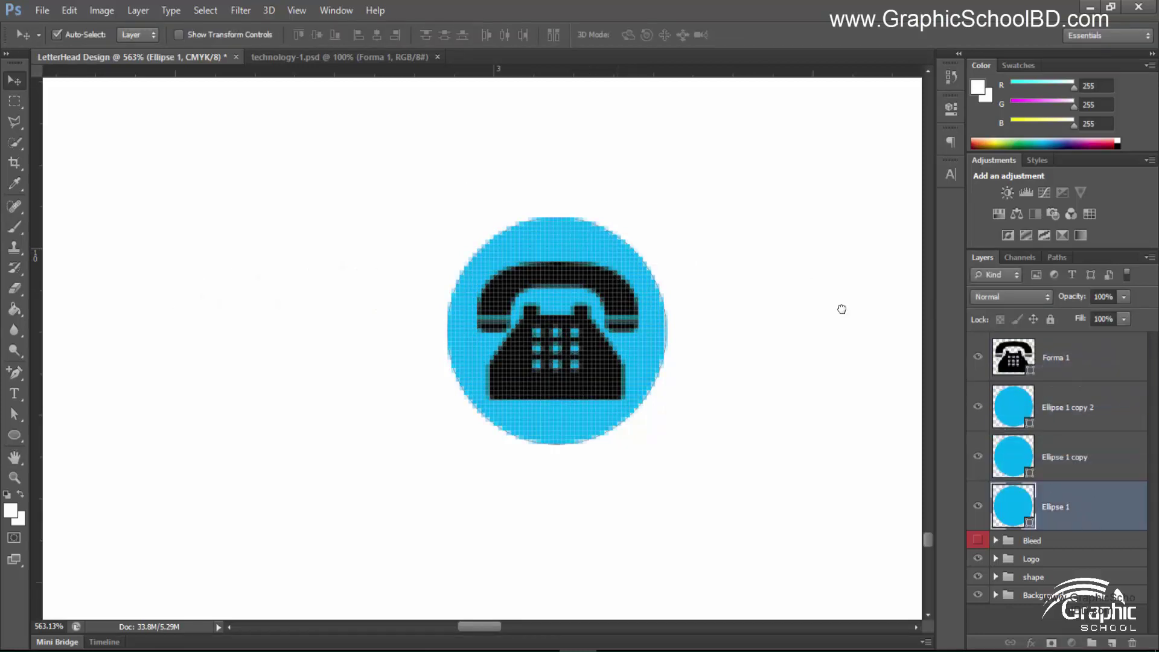
key("ctrl+bracketright")
left_click(1061, 362, "shift")
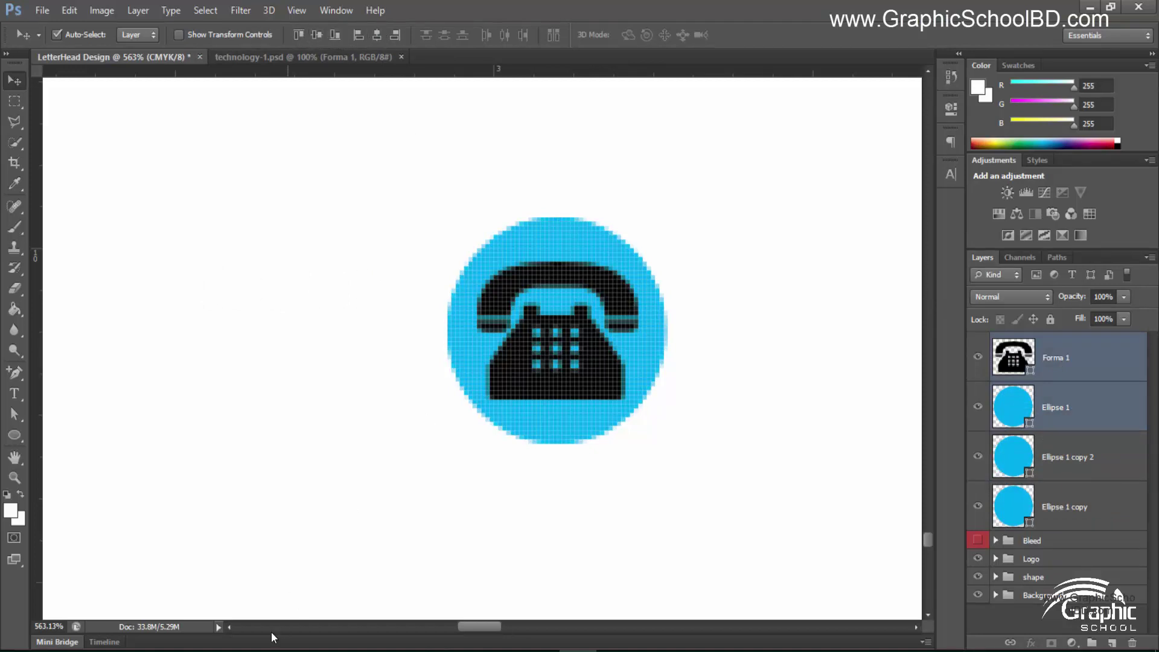
Step: Switch to File Explorer and go from the Icon folder into Website
key("alt+Tab")
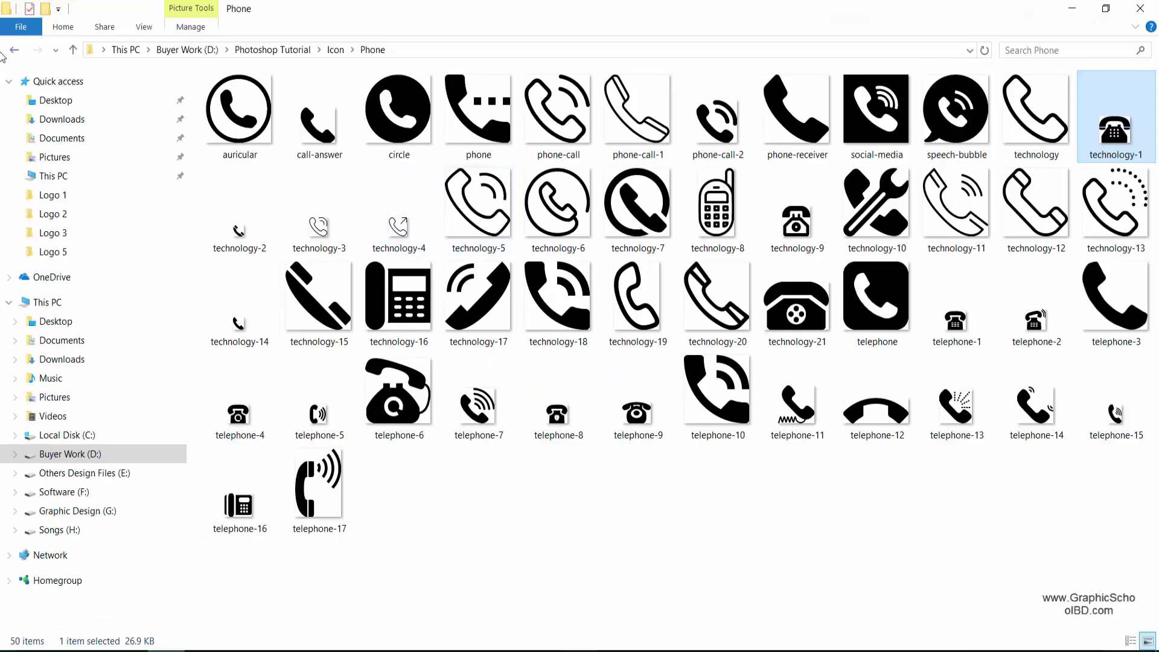
left_click(14, 52)
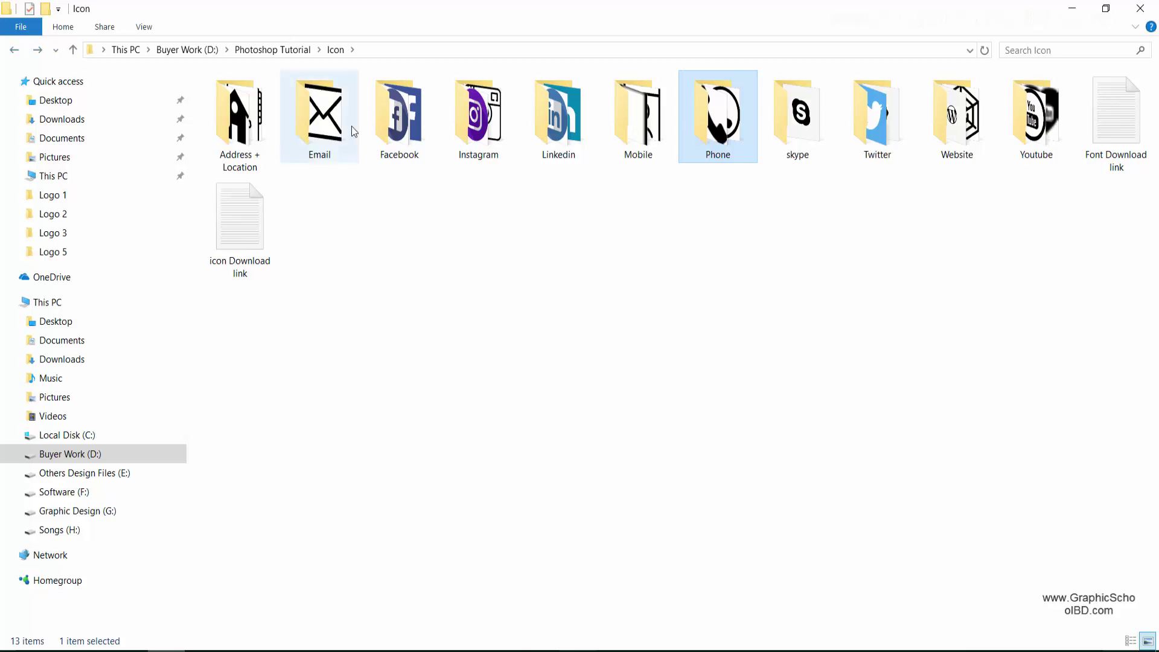
key("ctrl+shift+6")
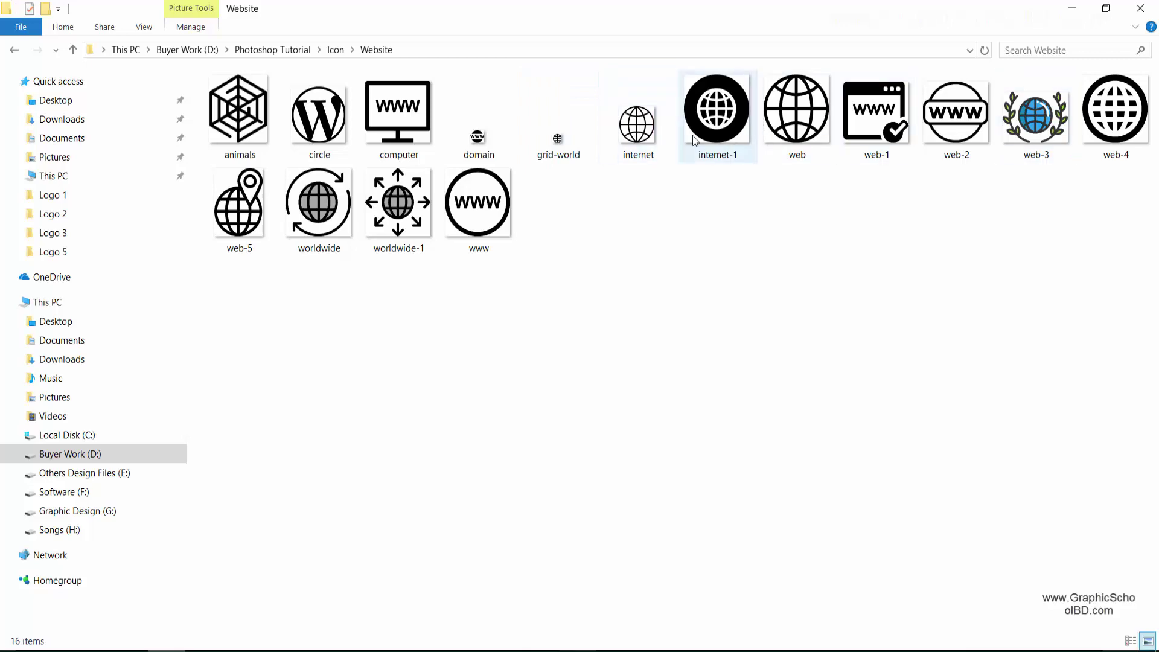
Step: Bring internet.psd's globe onto the middle circle and close both icon files
double_click(638, 136)
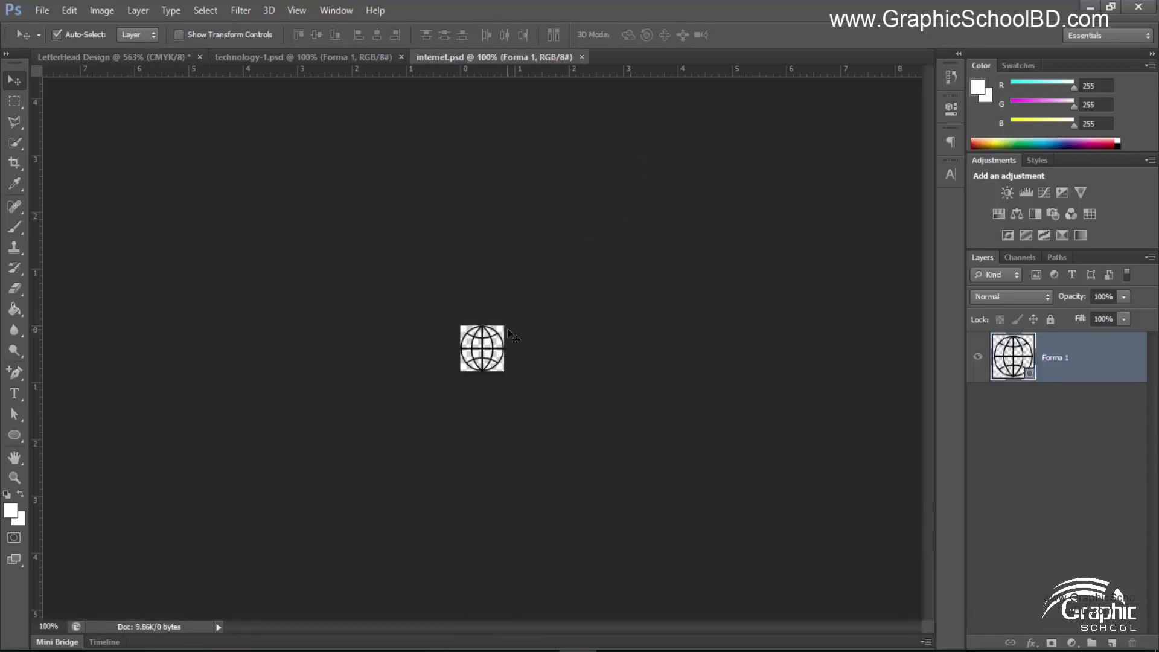
mouse_move(509, 331)
left_mouse_down()
mouse_move(809, 410)
mouse_move(803, 387)
left_mouse_up()
scroll(809, 386, "down", 3)
scroll(815, 381, "down", 3)
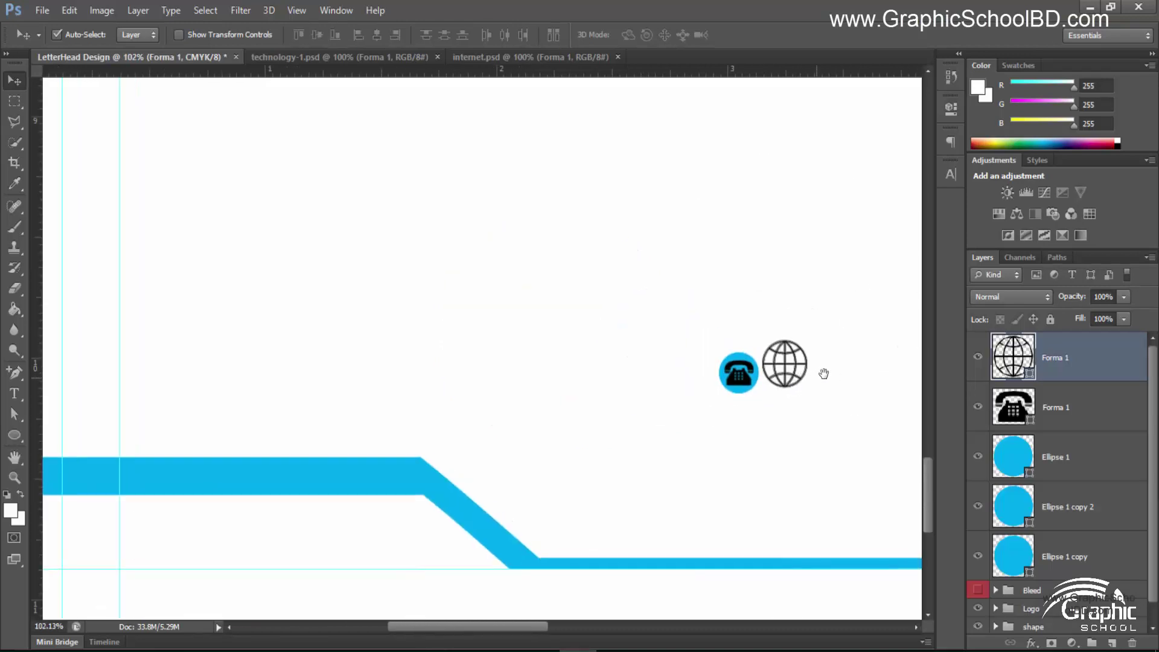
scroll(640, 365, "right", 8)
scroll(639, 363, "right", 2)
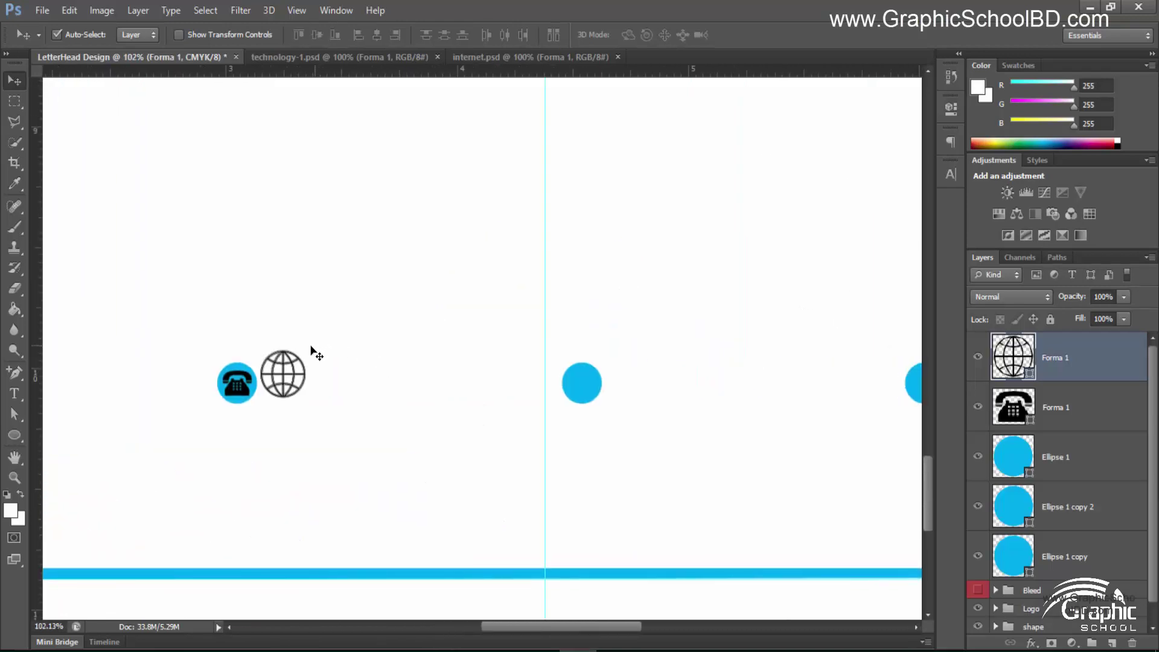
left_click_drag(282, 368, 583, 377)
left_click(437, 57)
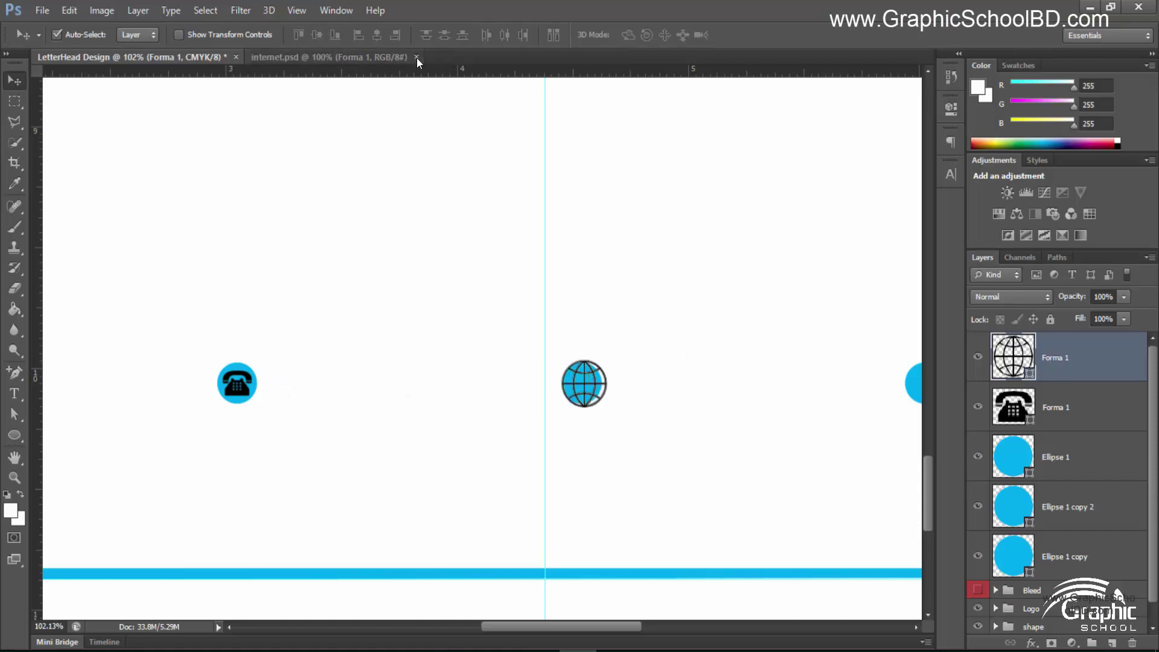
left_click(416, 57)
Step: Scale the globe to 72.41% and move the middle circle's layer beneath it
scroll(600, 393, "up", 1)
scroll(600, 392, "up", 3)
scroll(613, 344, "up", 2)
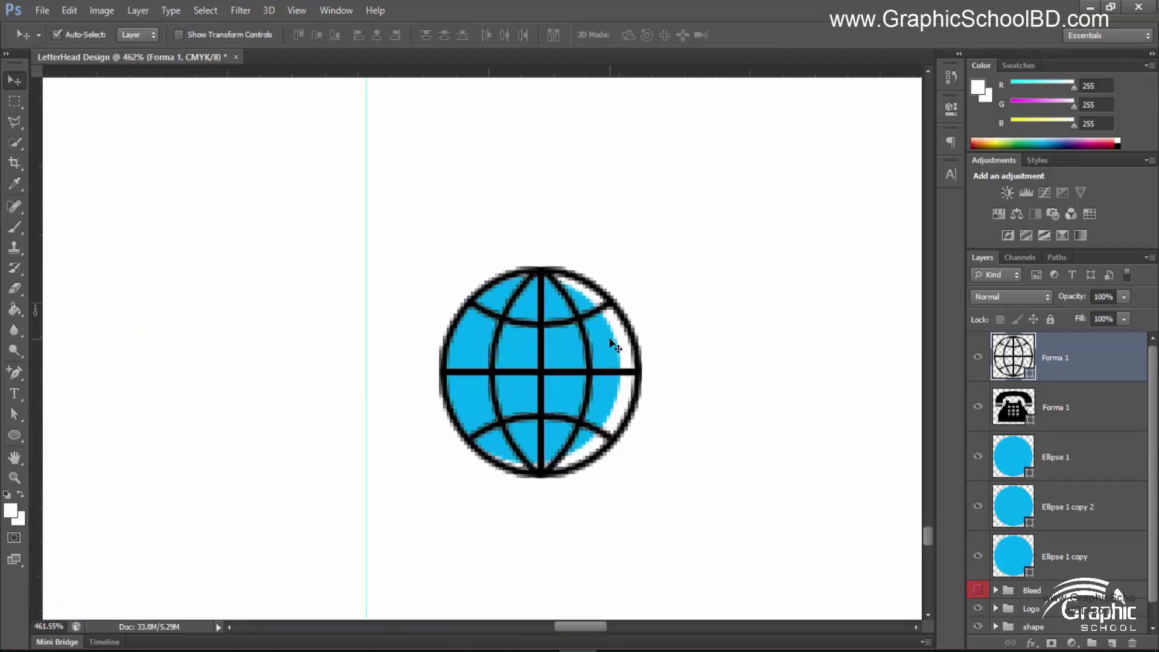
key("ctrl+t")
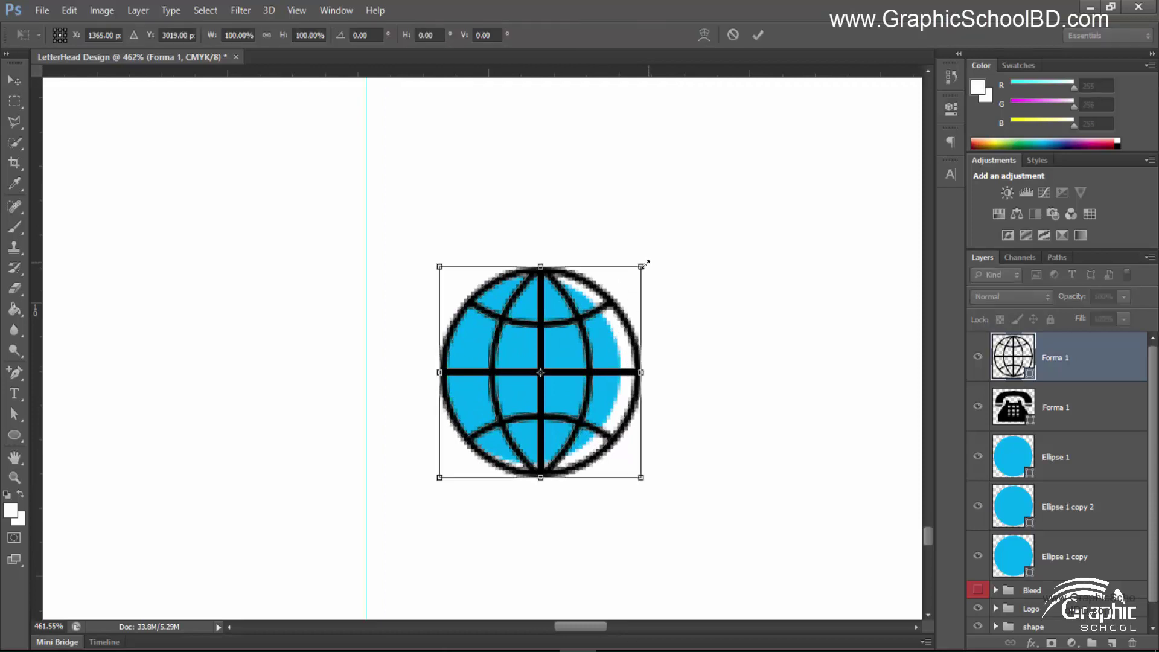
left_click_drag(641, 263, 613, 296)
key("ctrl+z")
scroll(588, 320, "up", 2)
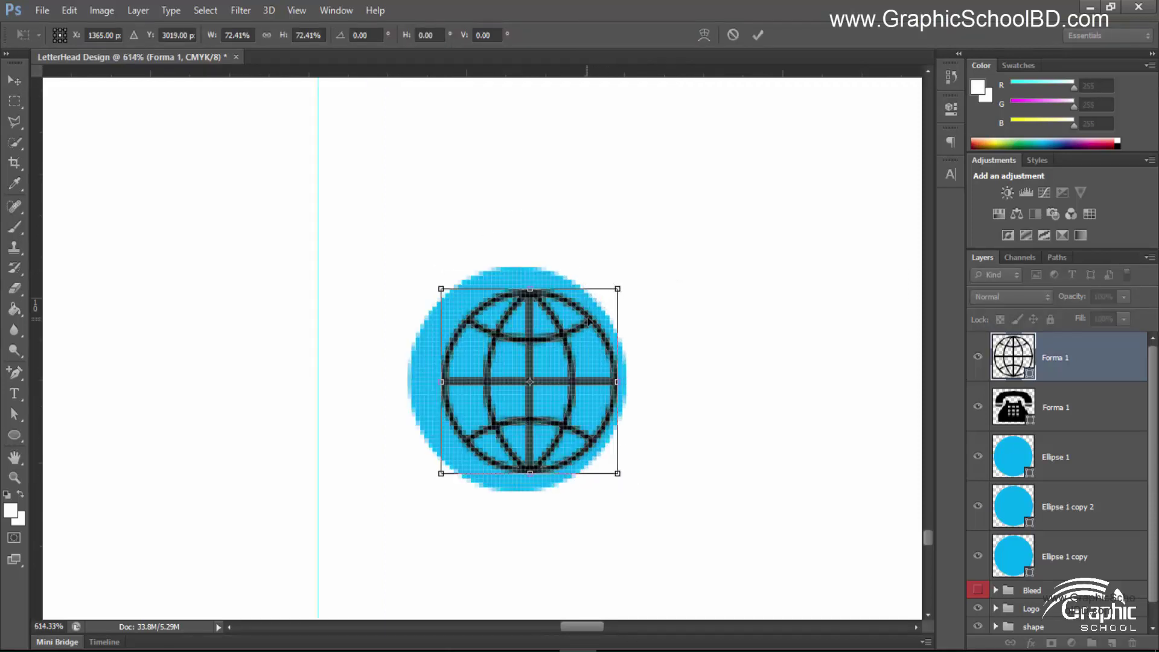
key("Left")
key("Left")
key("Left")
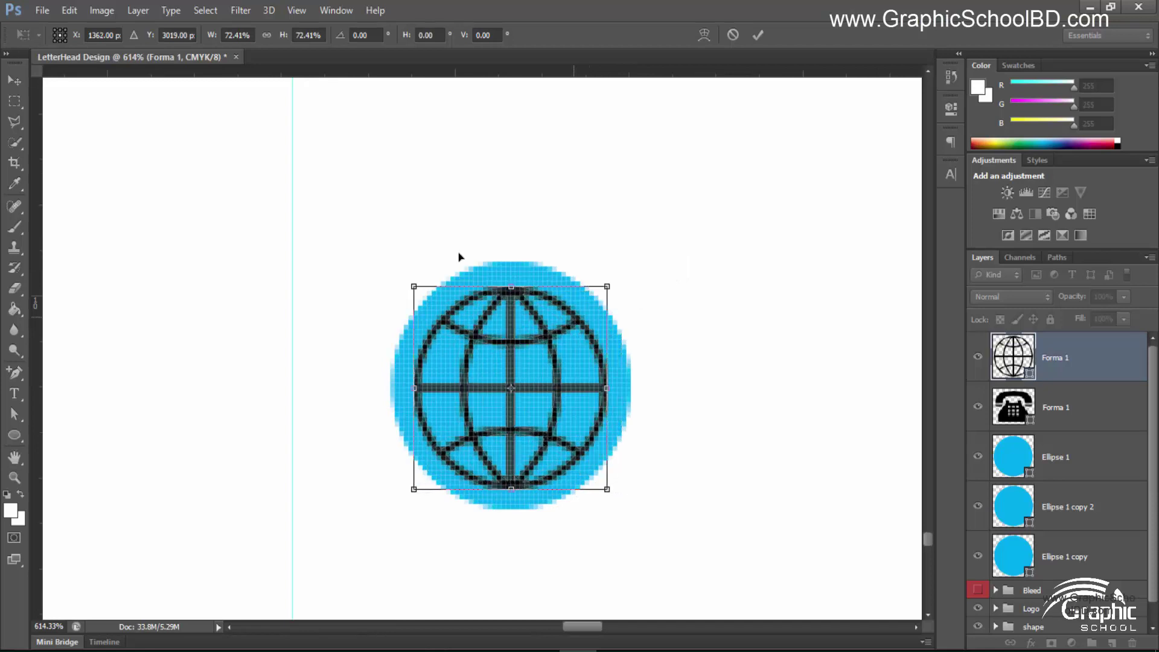
key("Return")
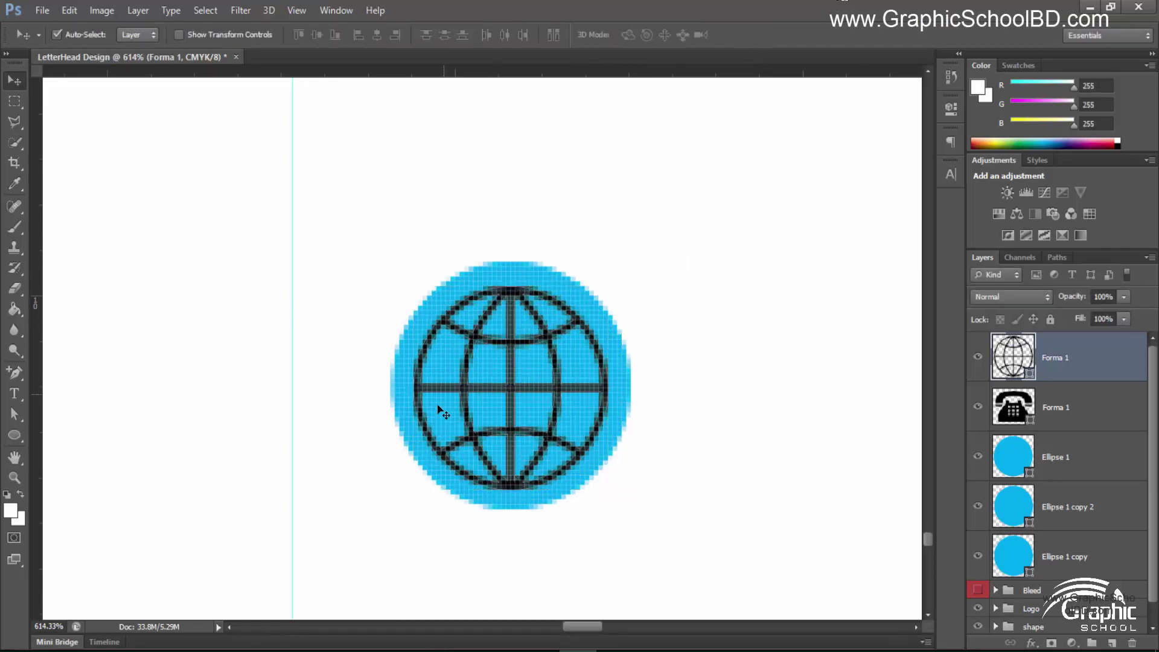
left_click(616, 352)
left_click_drag(1076, 566, 1061, 383)
left_click(1063, 362, "ctrl")
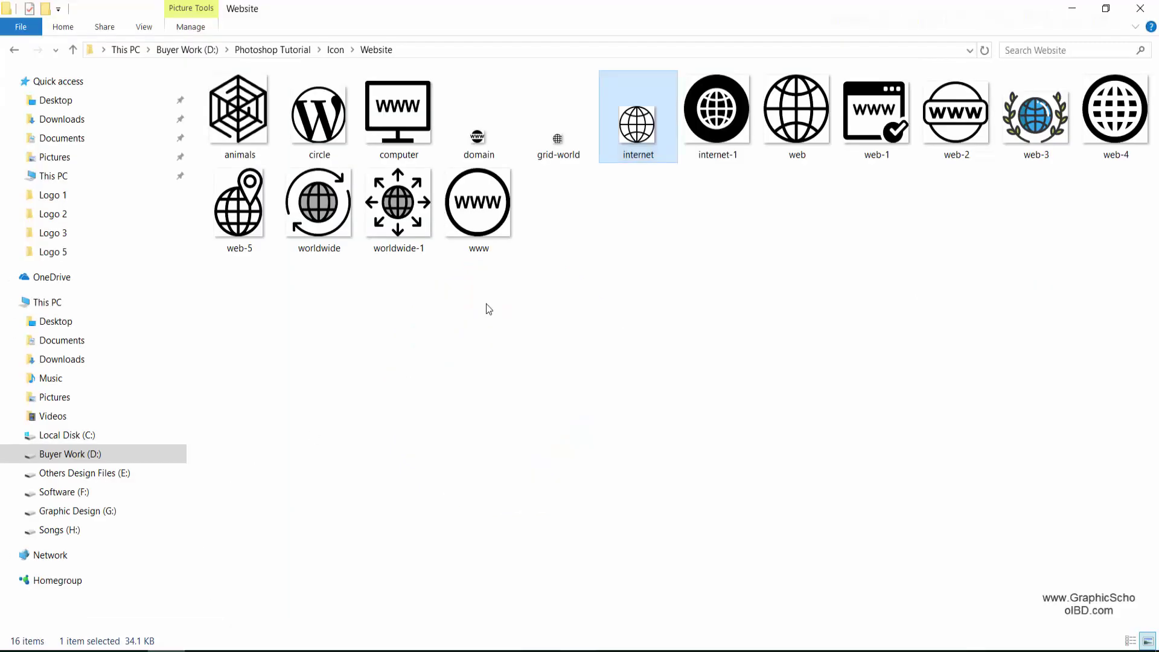
Step: Drag the facebook-placeholder-for-locate-places-on-maps pin from Address + Location toward the letterhead
left_click(15, 51)
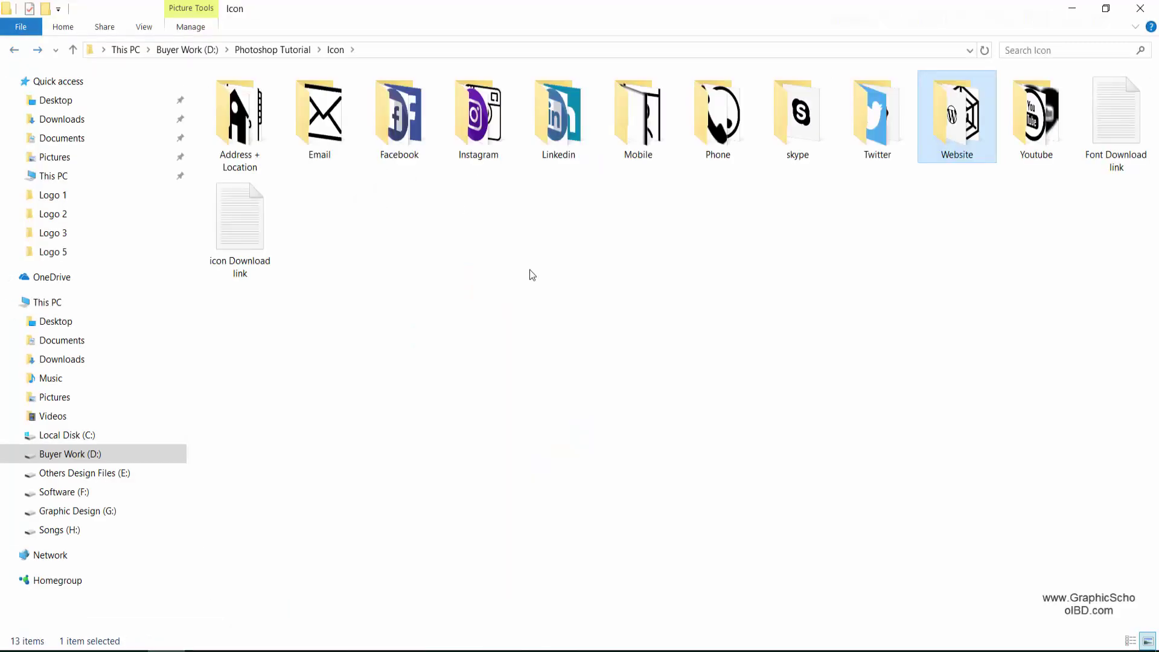
double_click(265, 143)
left_click(411, 125)
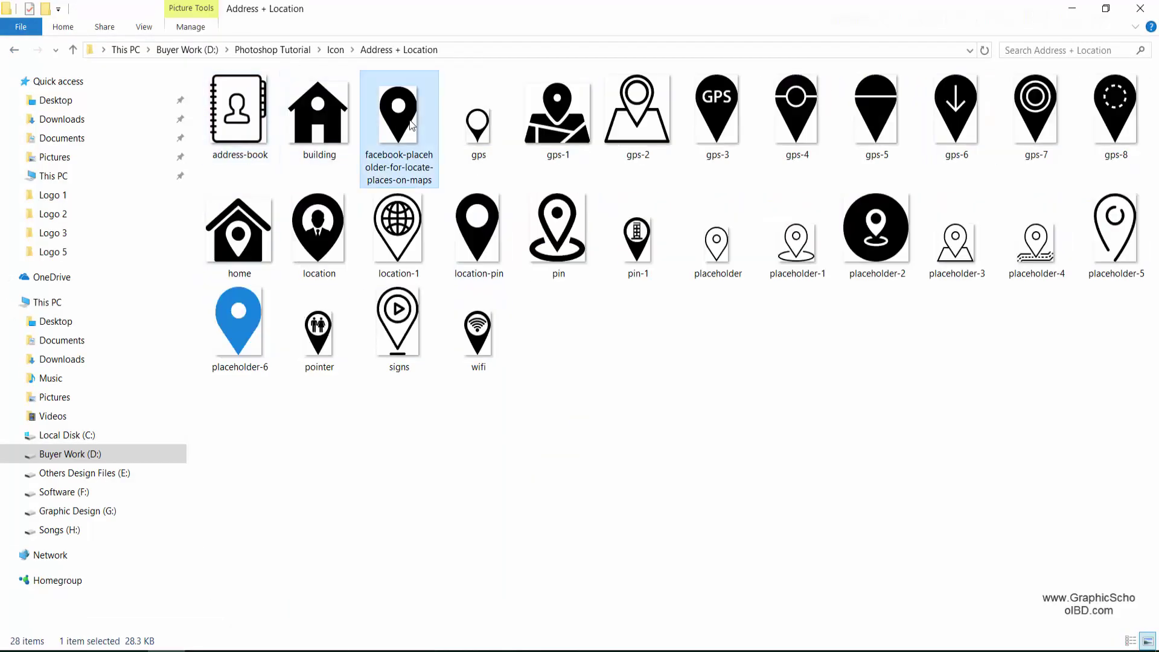
mouse_move(482, 347)
left_mouse_down()
mouse_move(140, 57)
mouse_move(791, 405)
left_mouse_up()
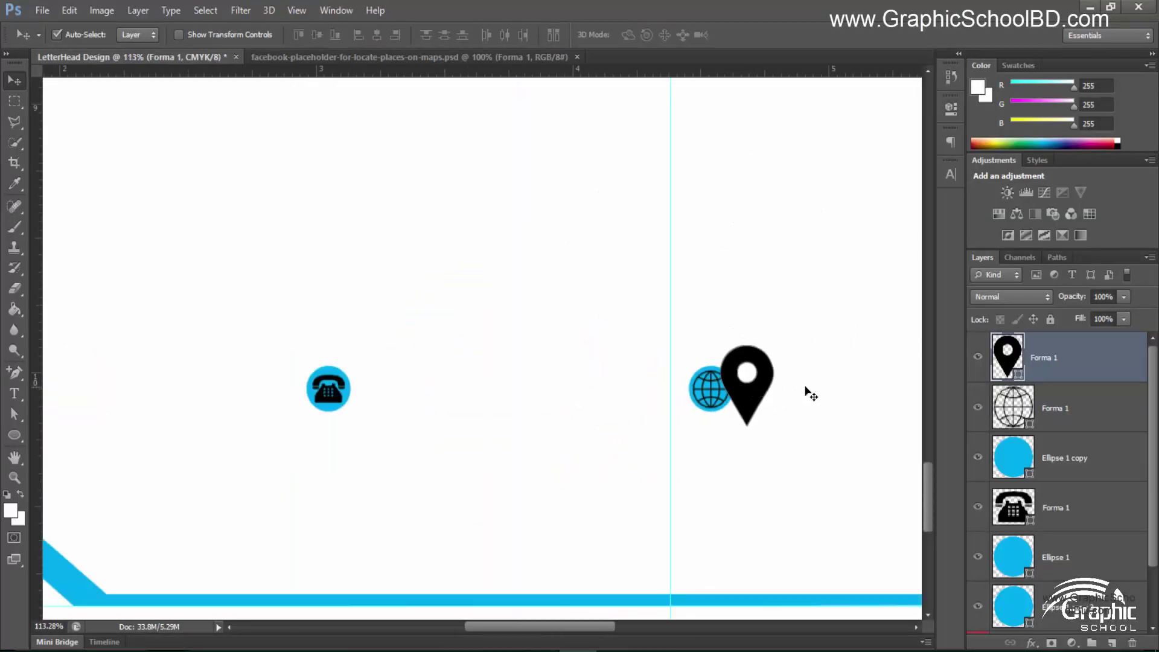
Step: Duplicate the blue circle and scale the location pin down to about half size
scroll(809, 393, "right", 3)
scroll(809, 393, "right", 2)
mouse_move(486, 396)
left_mouse_down()
mouse_move(860, 399)
mouse_move(832, 397)
left_mouse_up()
scroll(832, 396, "up", 3)
scroll(832, 397, "up", 3)
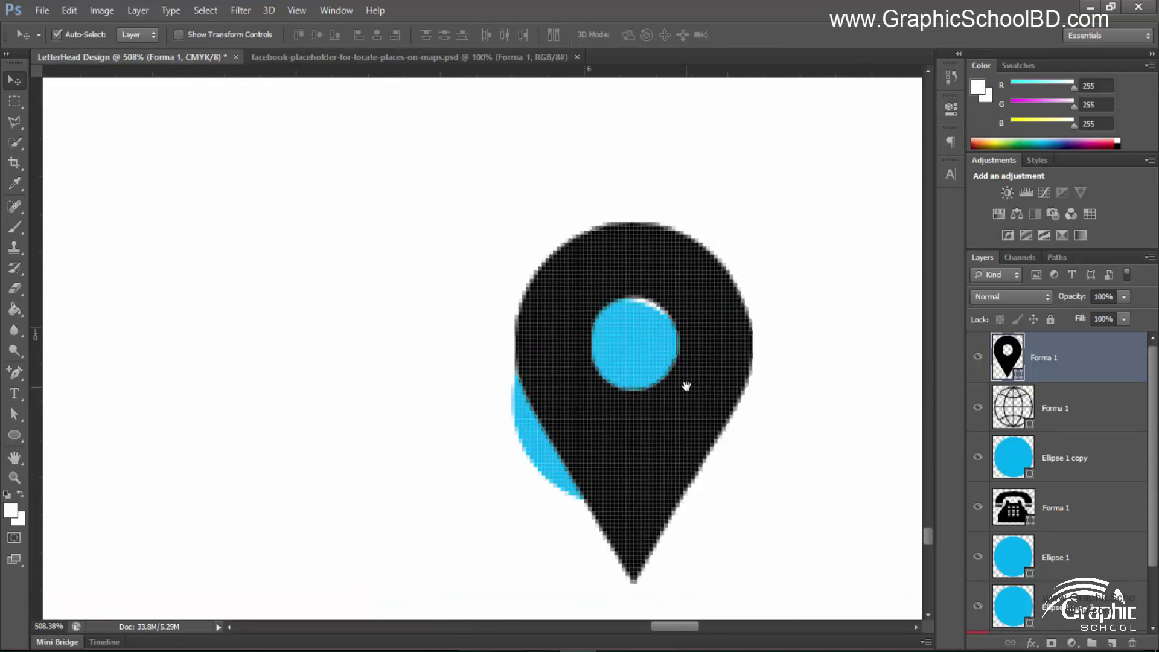
left_click_drag(686, 385, 690, 383)
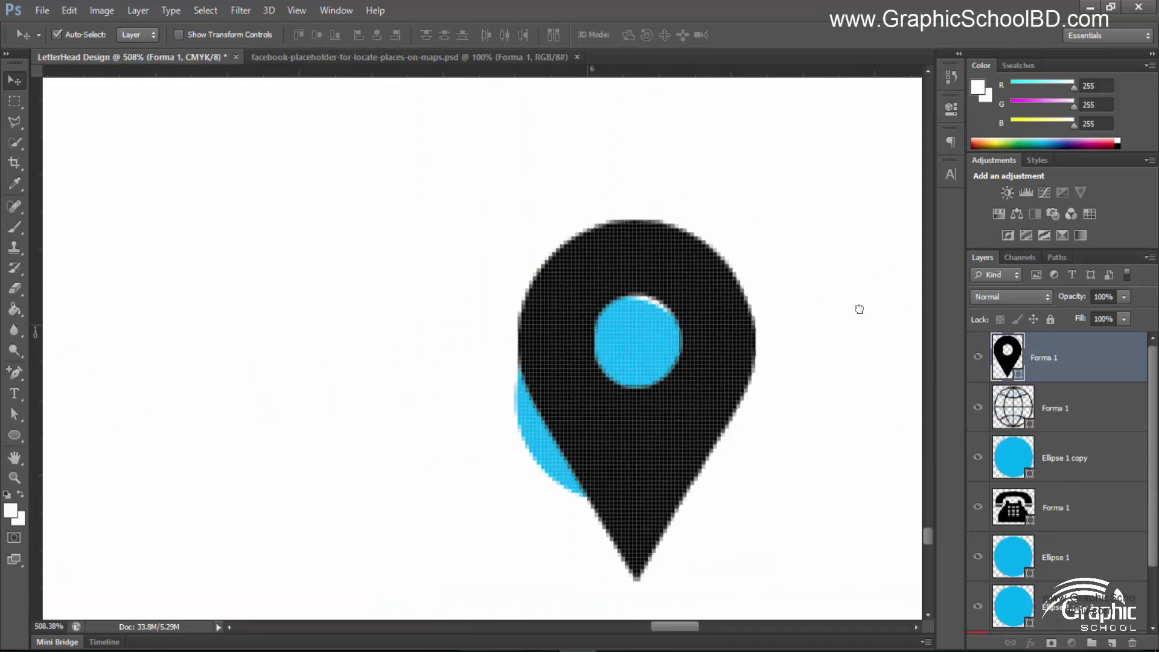
left_click(565, 245)
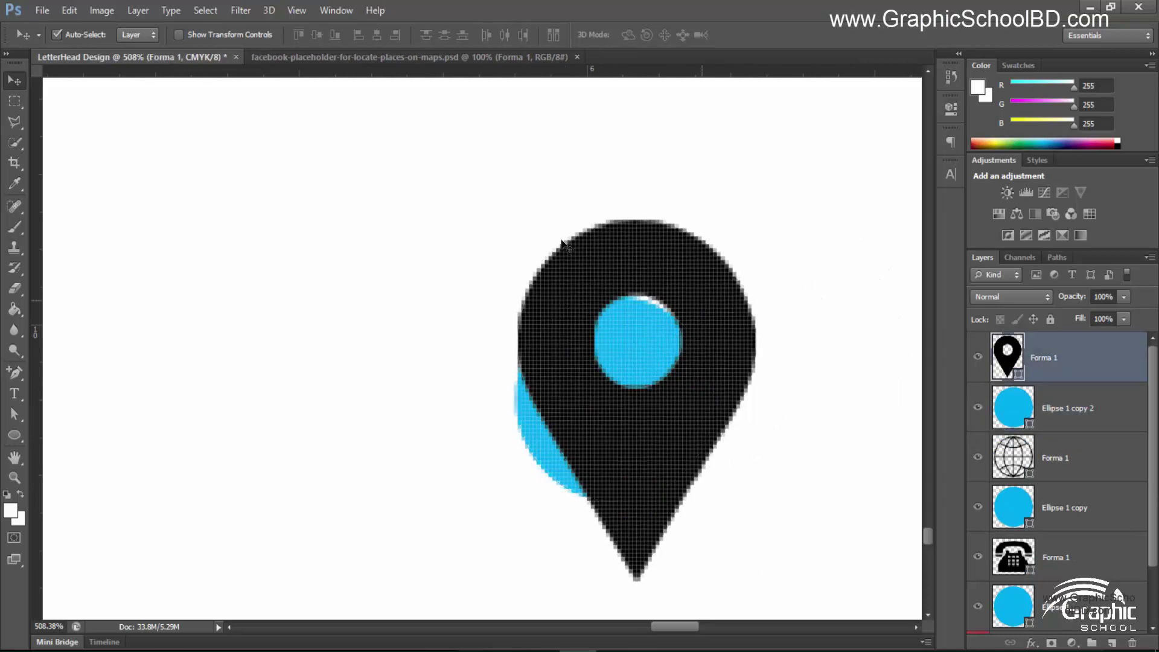
key("ctrl+t")
left_click_drag(756, 219, 704, 301)
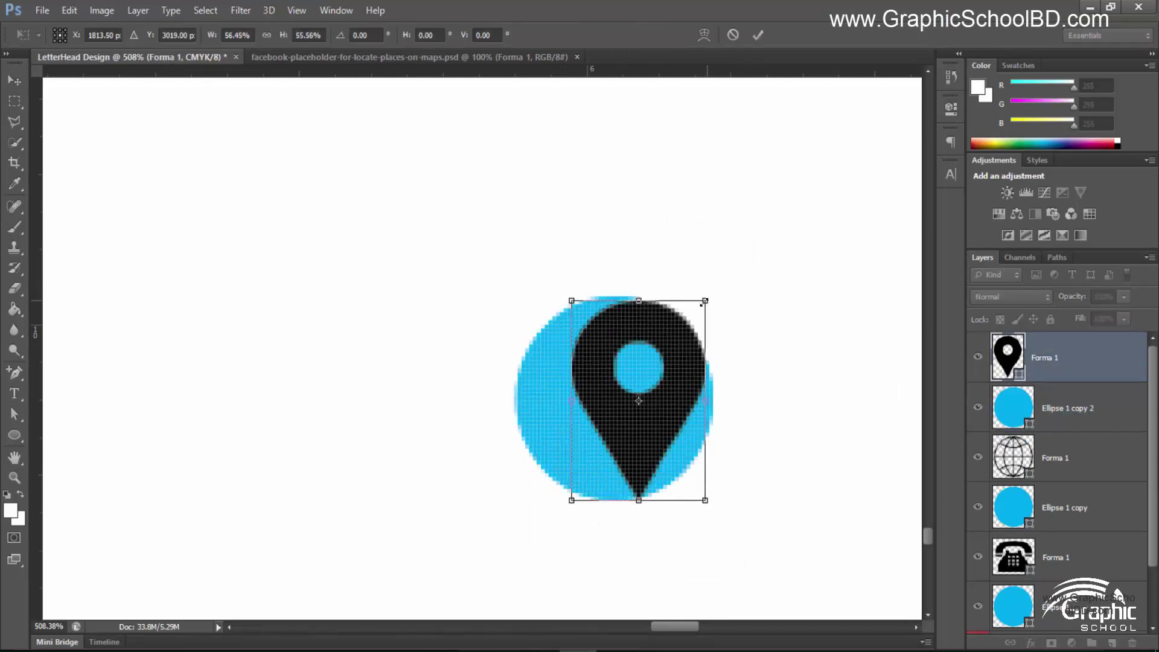
left_click_drag(705, 300, 664, 325)
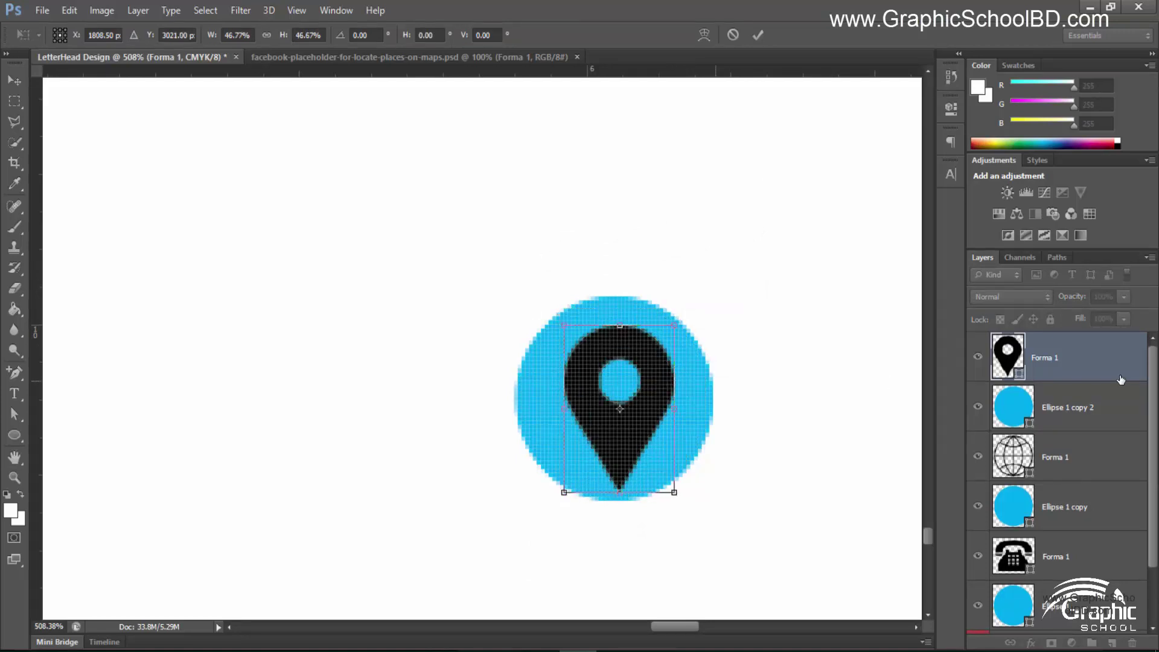
key("Return")
Step: Centre the shrunk pin horizontally on its new blue circle
left_click(1063, 407, "shift")
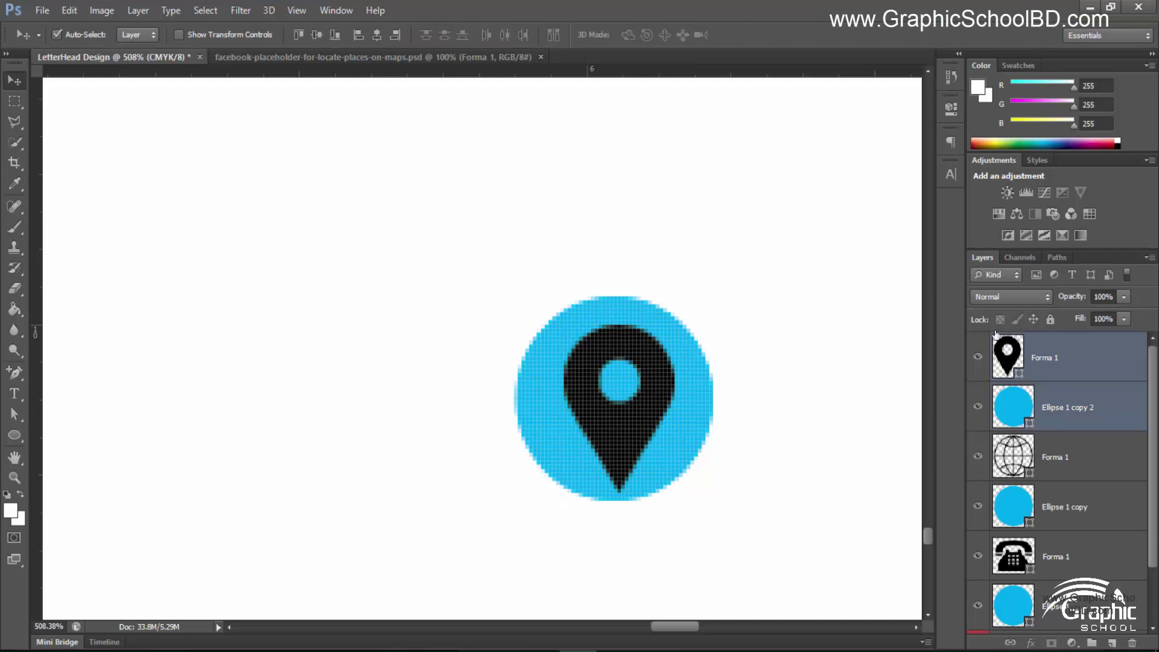
left_click(375, 34)
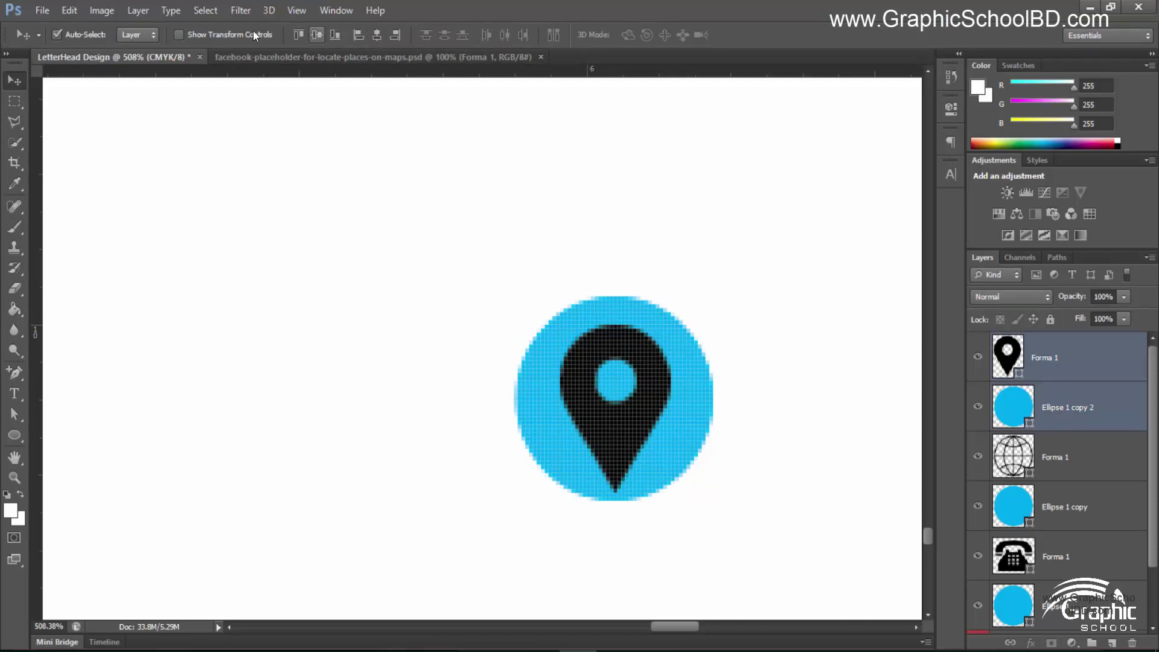
scroll(526, 241, "down", 2)
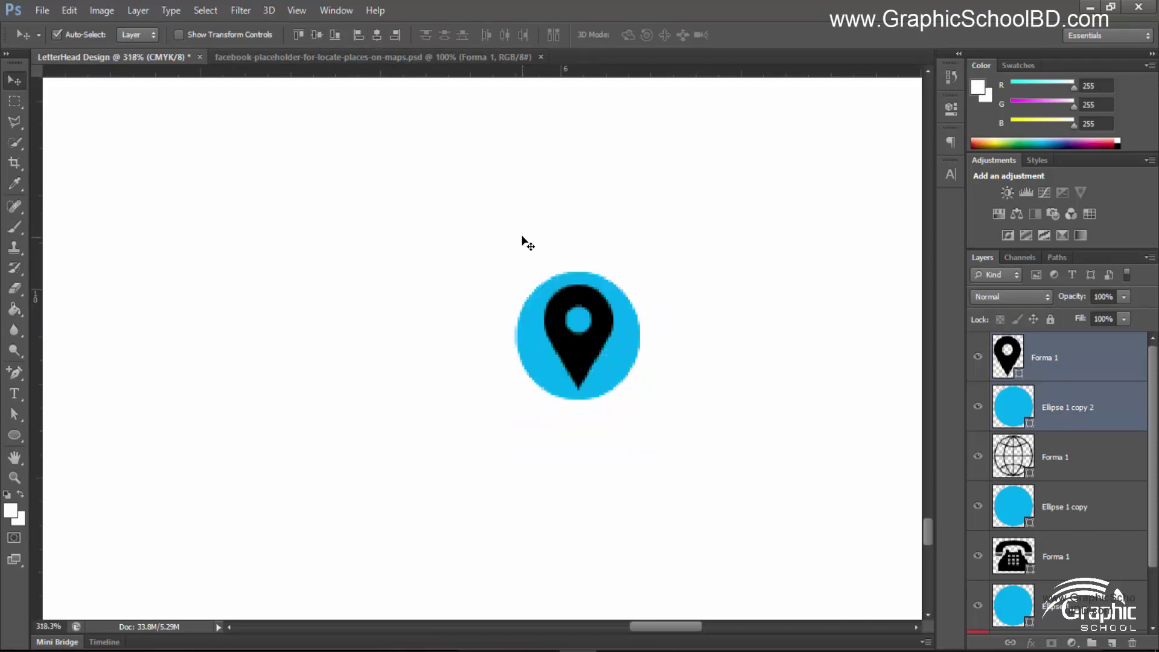
scroll(525, 355, "down", 6)
scroll(530, 356, "down", 4)
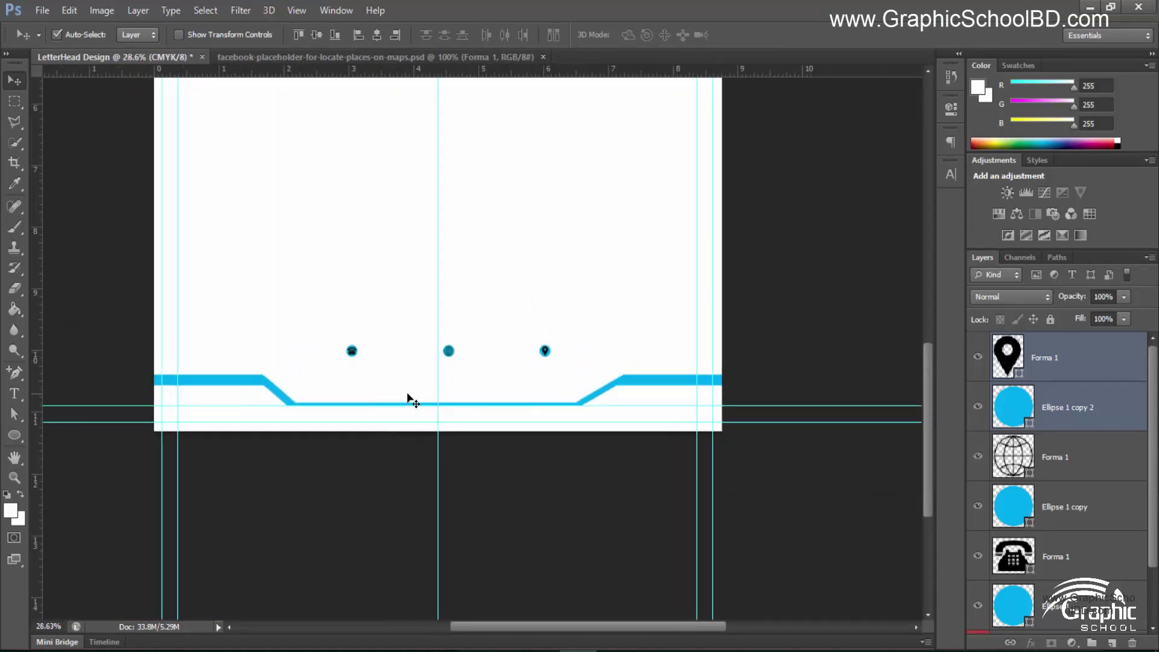
scroll(411, 398, "up", 1)
Step: Group the icon and circle layers as 'Icon' and move the group below Logo
left_click(1058, 379)
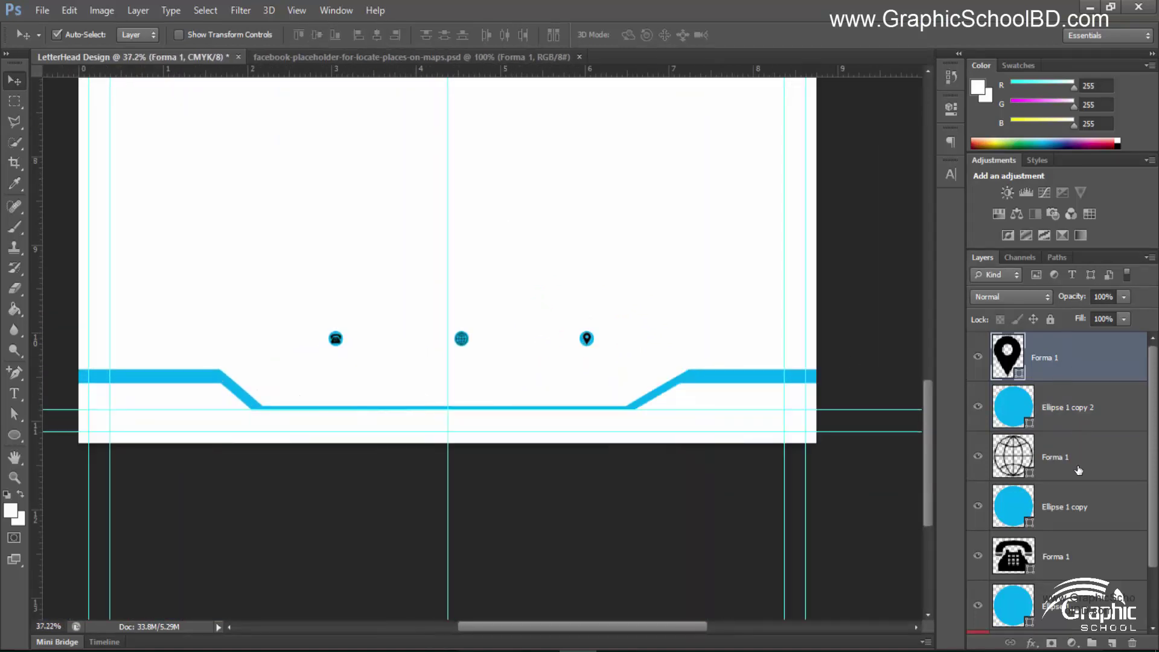
scroll(1064, 486, "down", 3)
scroll(1064, 487, "up", 3)
scroll(1070, 525, "down", 3)
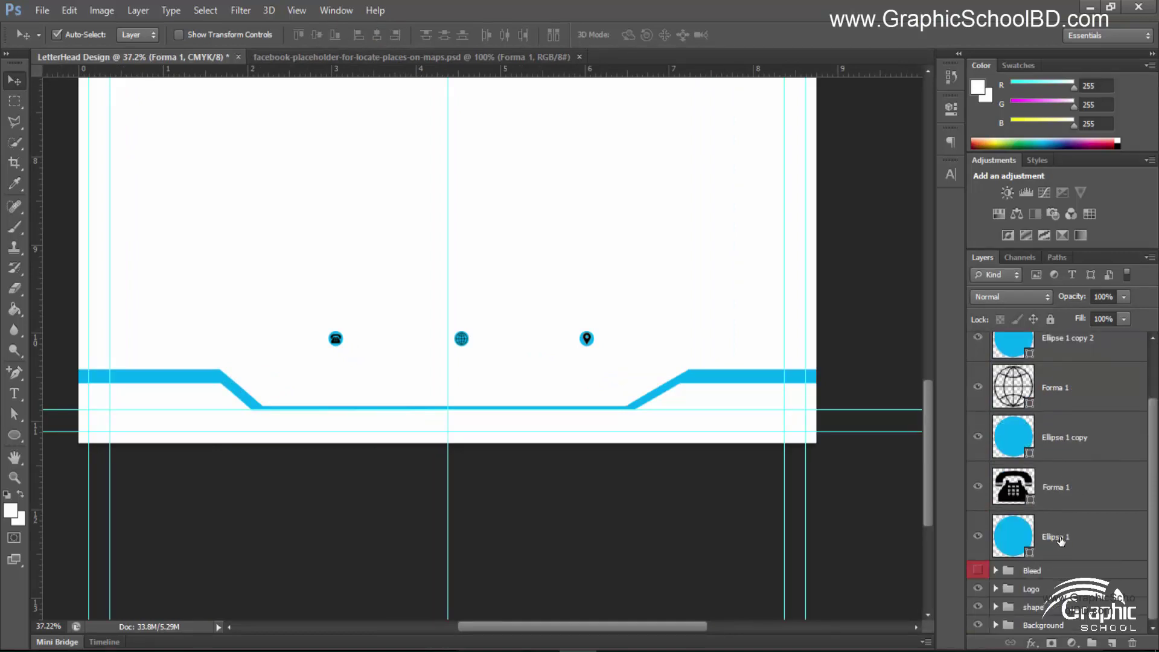
left_click(1071, 542, "shift")
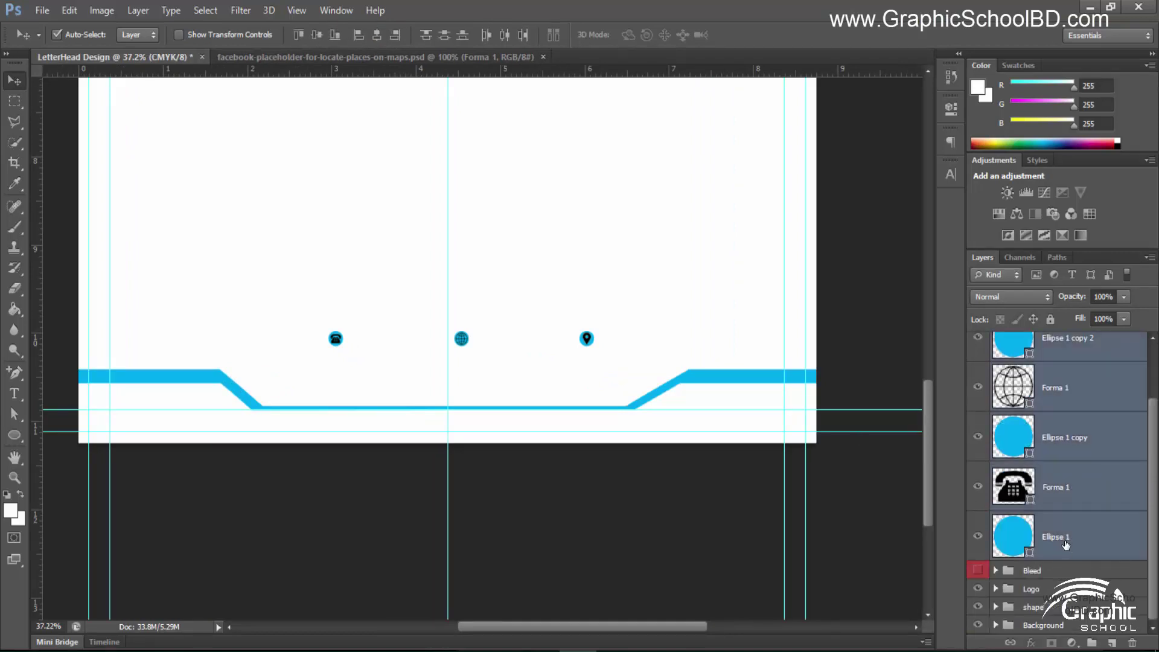
key("ctrl+g")
double_click(1038, 342)
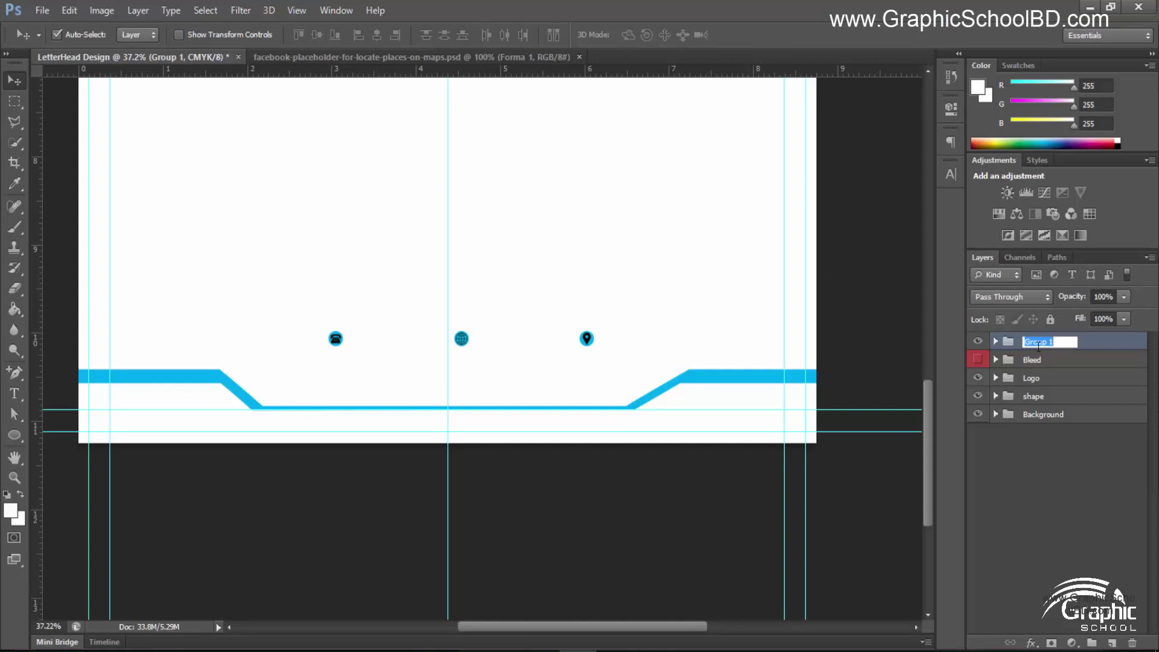
type("Icon")
key("Return")
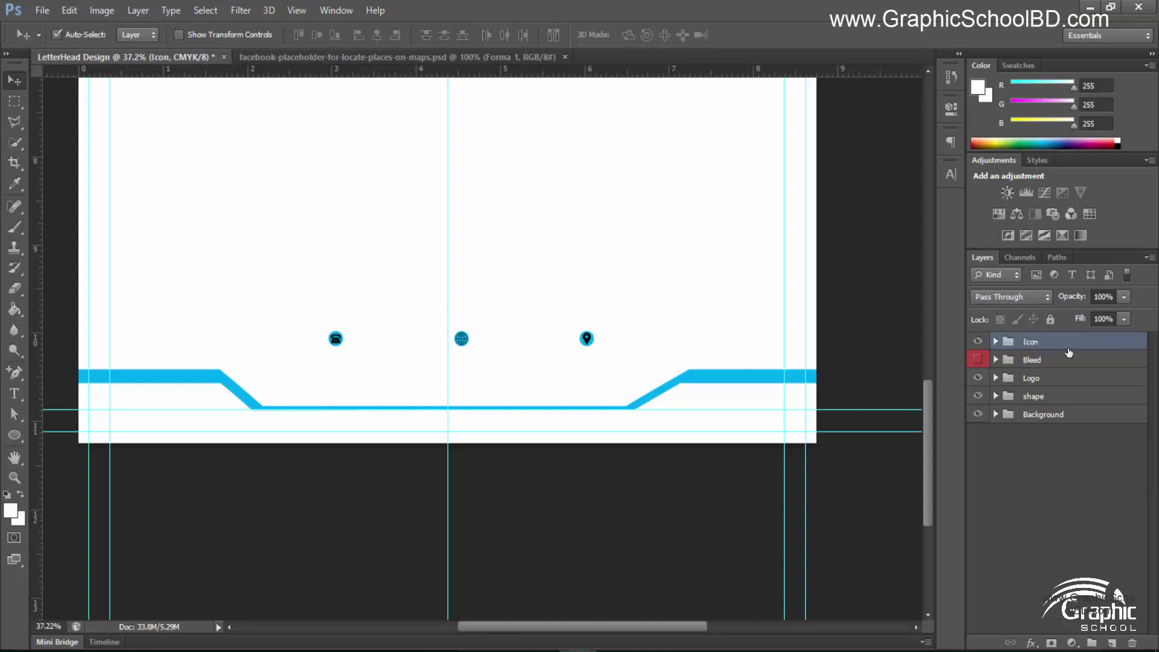
left_click_drag(1053, 346, 1049, 390)
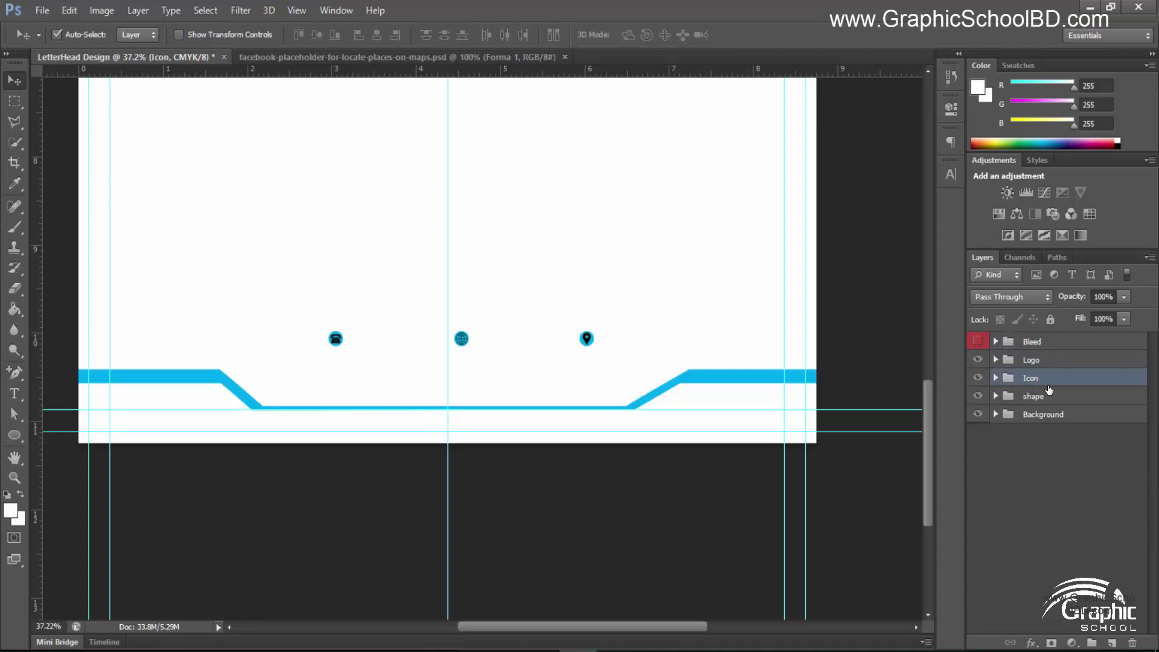
Step: Nudge the Icon group three steps down and two steps left
left_click(1068, 486)
scroll(546, 386, "up", 2)
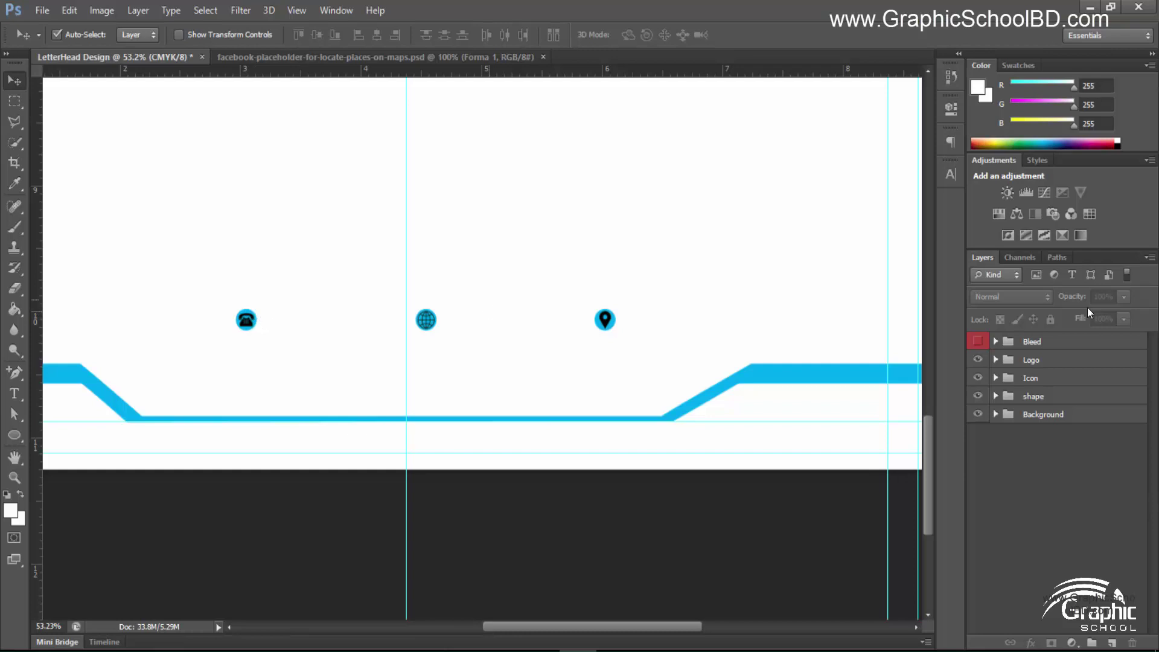
left_click(1032, 378)
key("shift+Down")
key("shift+Down")
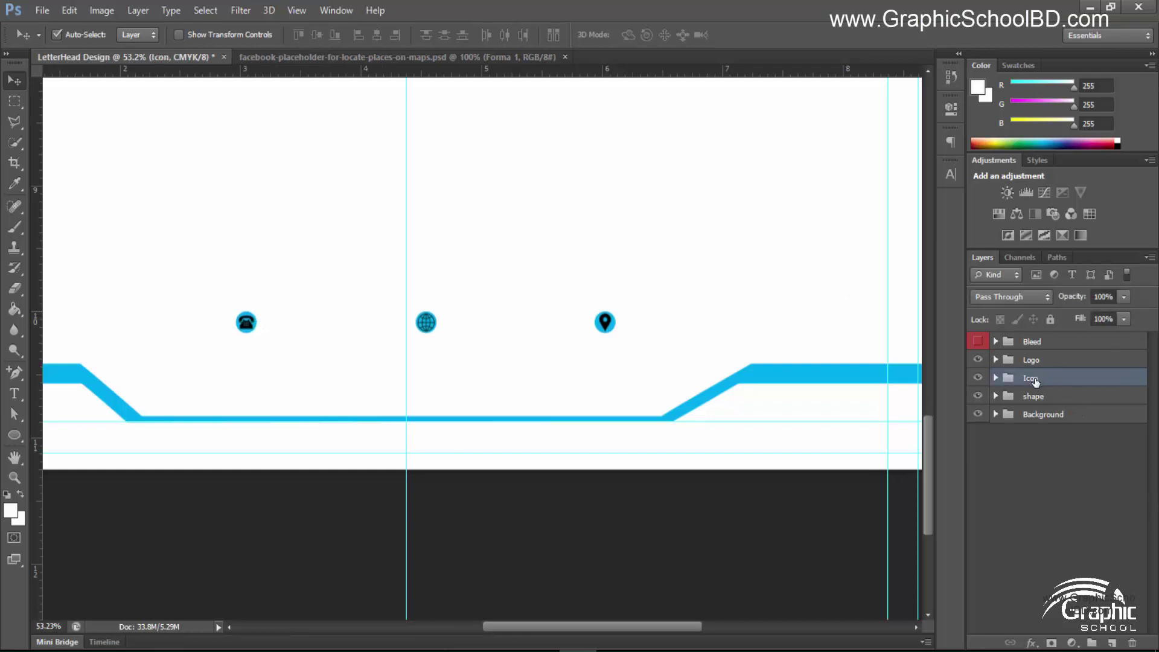
key("shift+Down")
key("shift+Down")
key("shift+Down")
key("shift+Down")
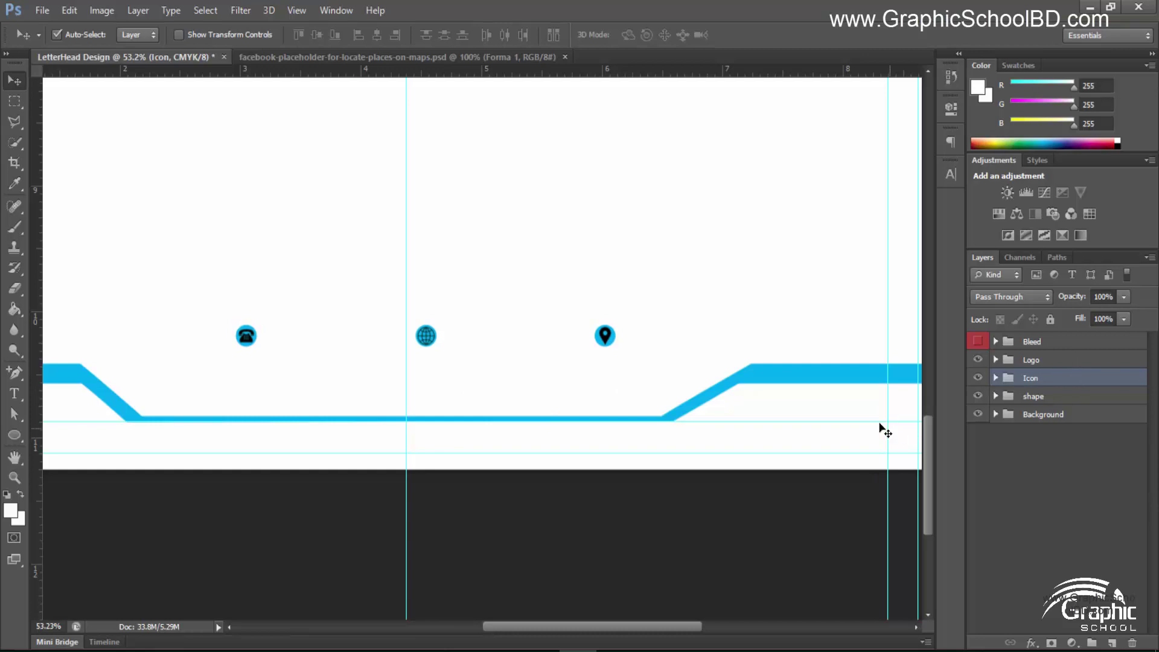
key("shift+Down")
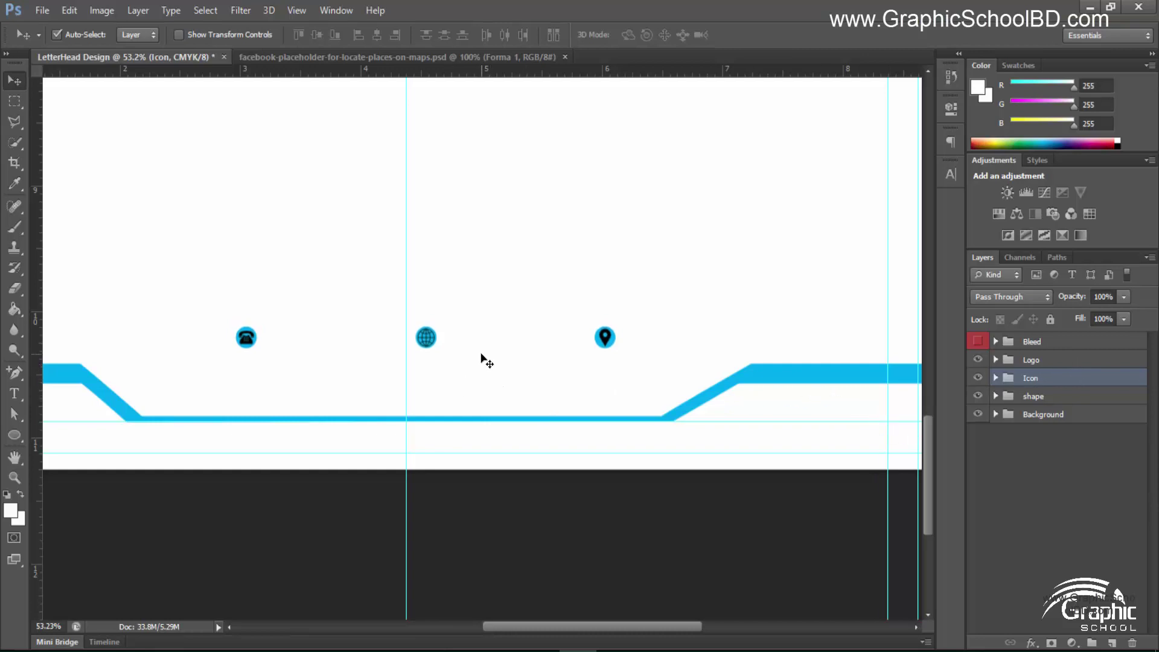
key("shift+Left")
key("shift+Left")
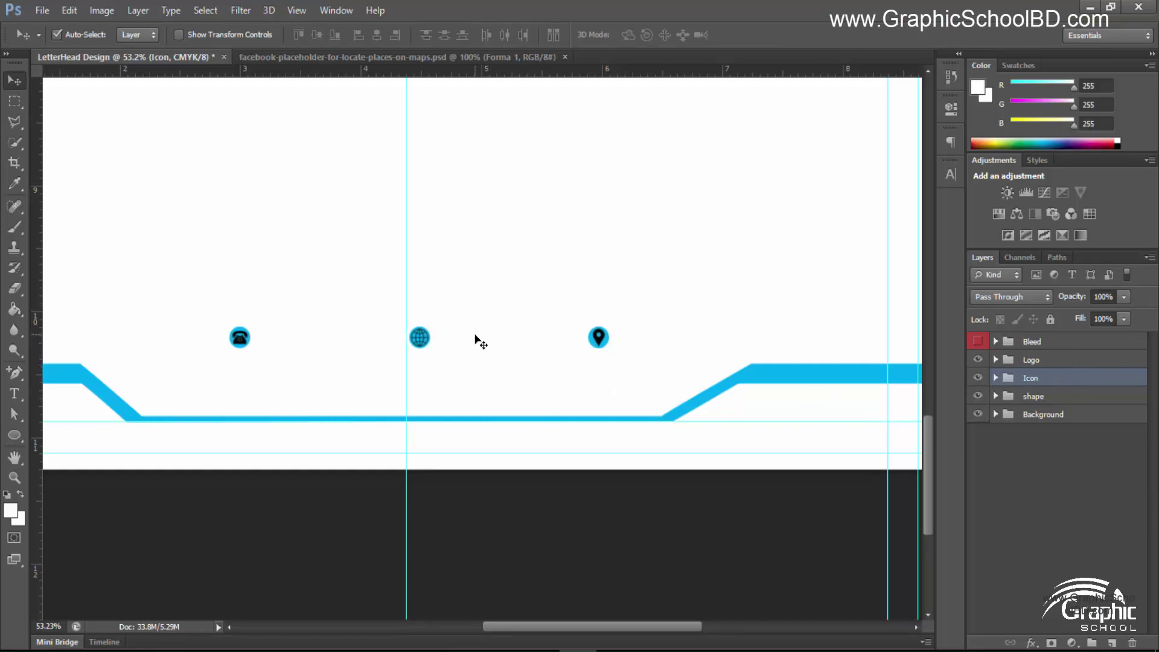
key("shift+Left")
key("shift+Left")
key("shift+Left")
key("shift+Left")
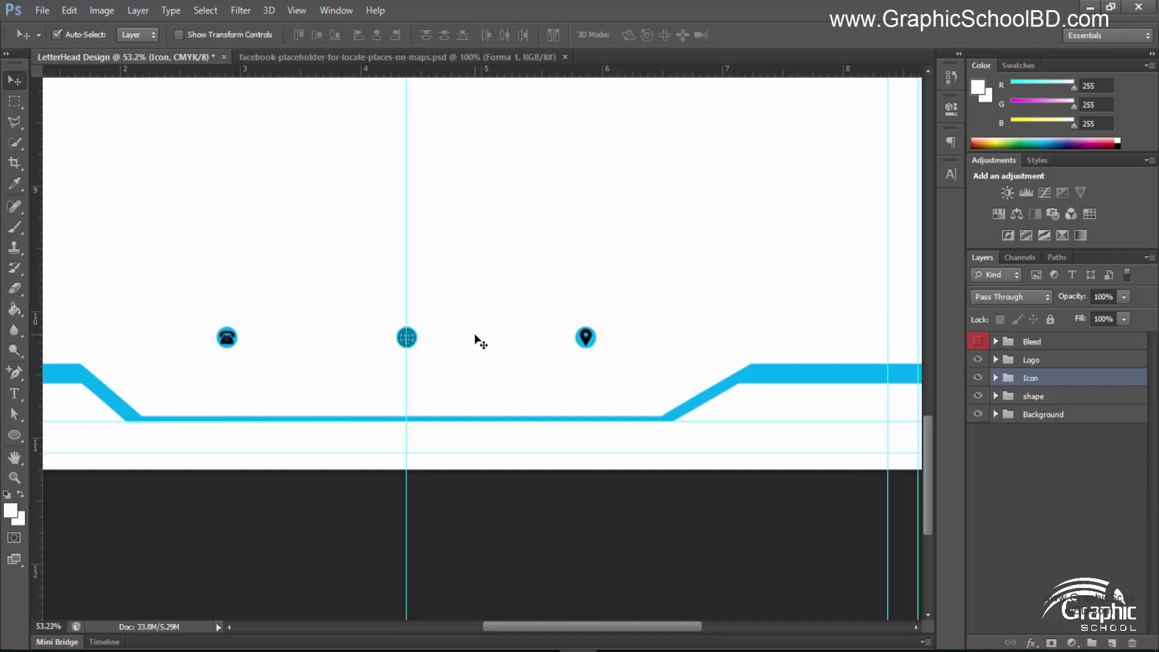
left_click(476, 553)
scroll(199, 388, "up", 2)
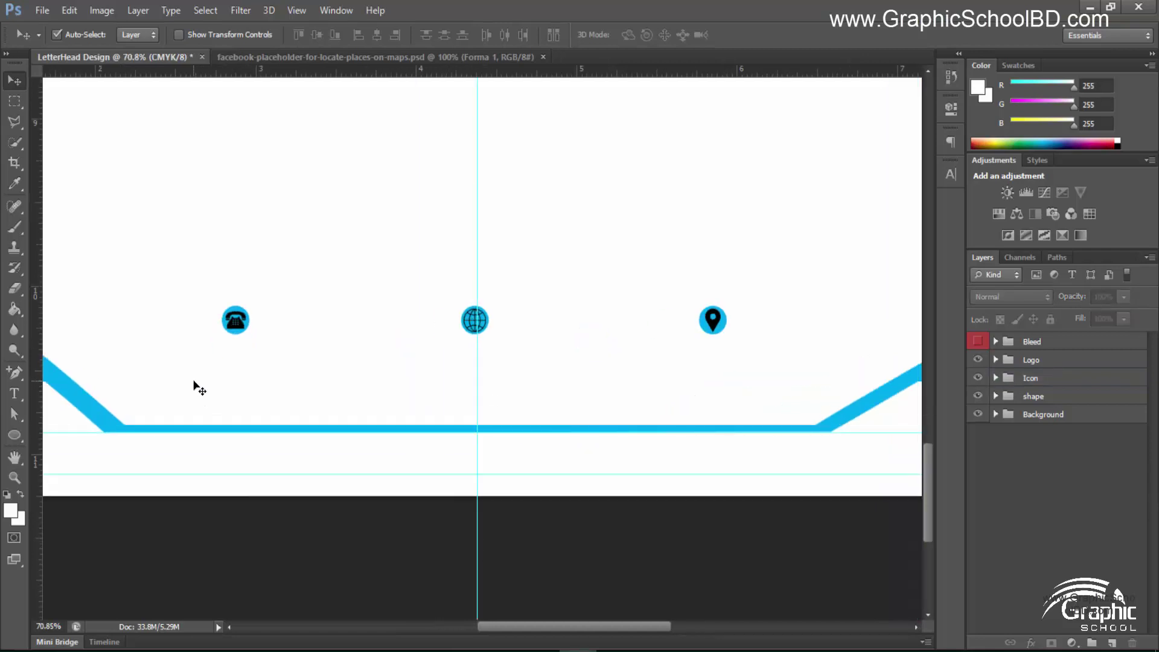
Step: Start a text line below the phone icon and colour it dark grey #242424
key("t")
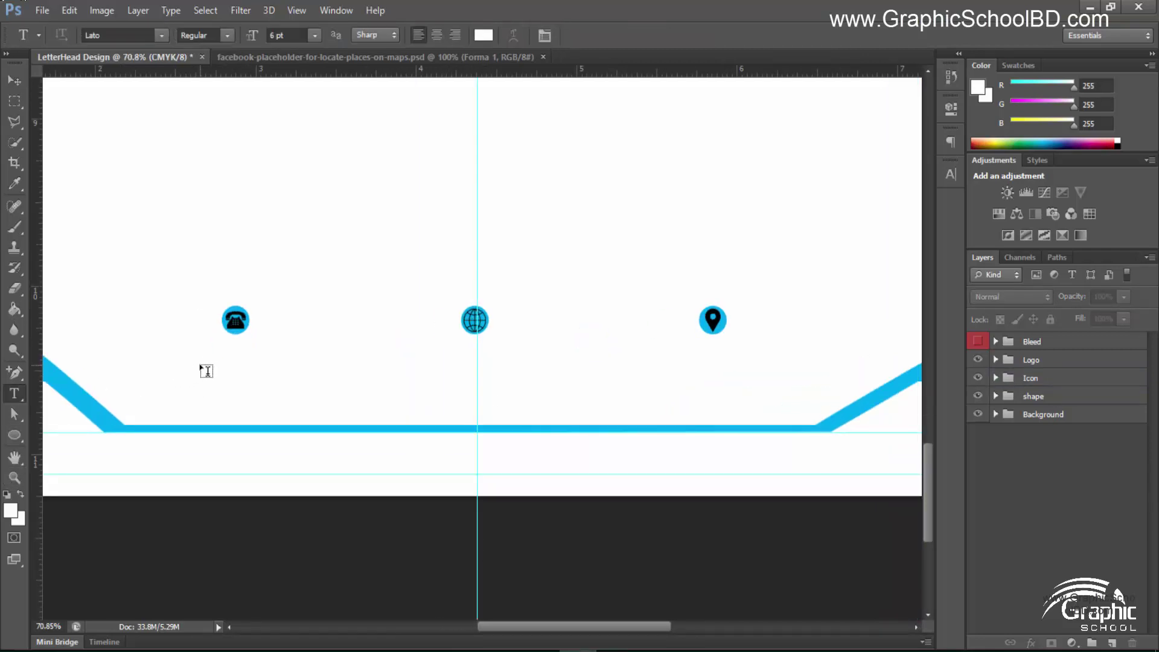
left_click(228, 359)
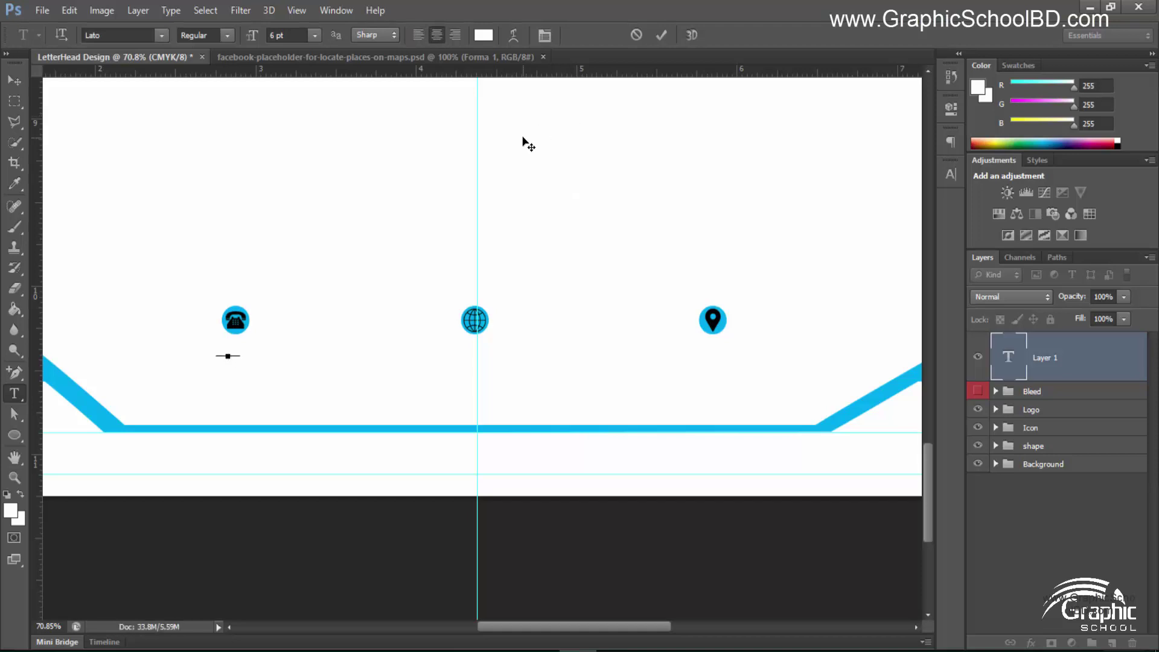
key("ctrl+v")
key("ctrl+a")
left_click(484, 35)
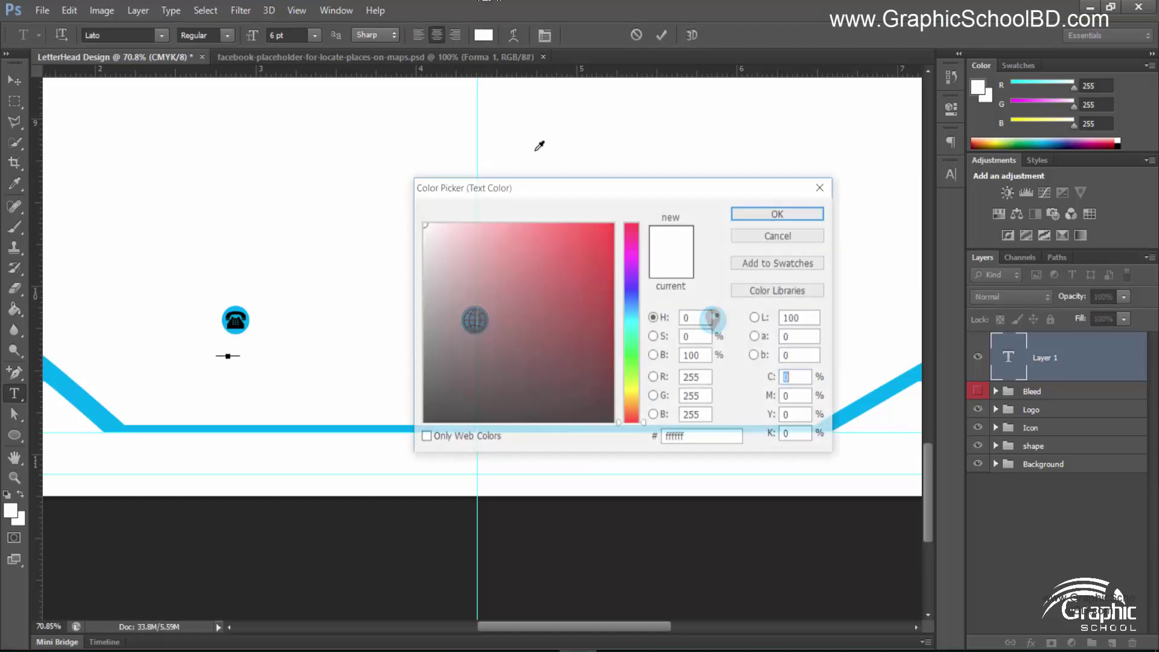
left_click(700, 438)
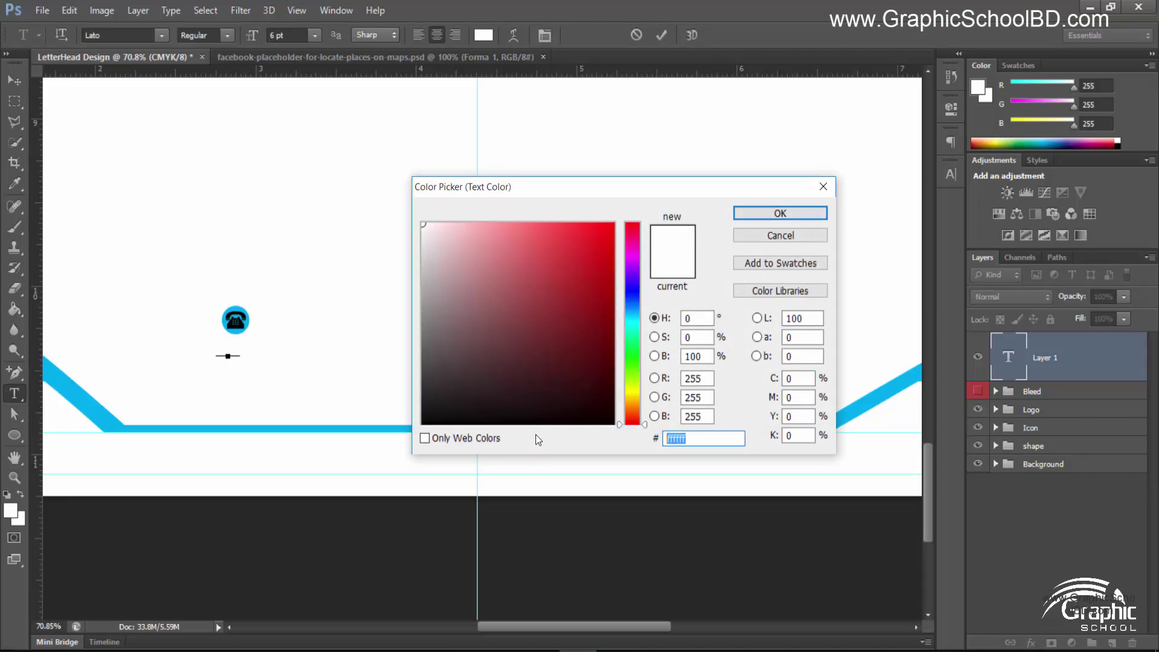
type("24")
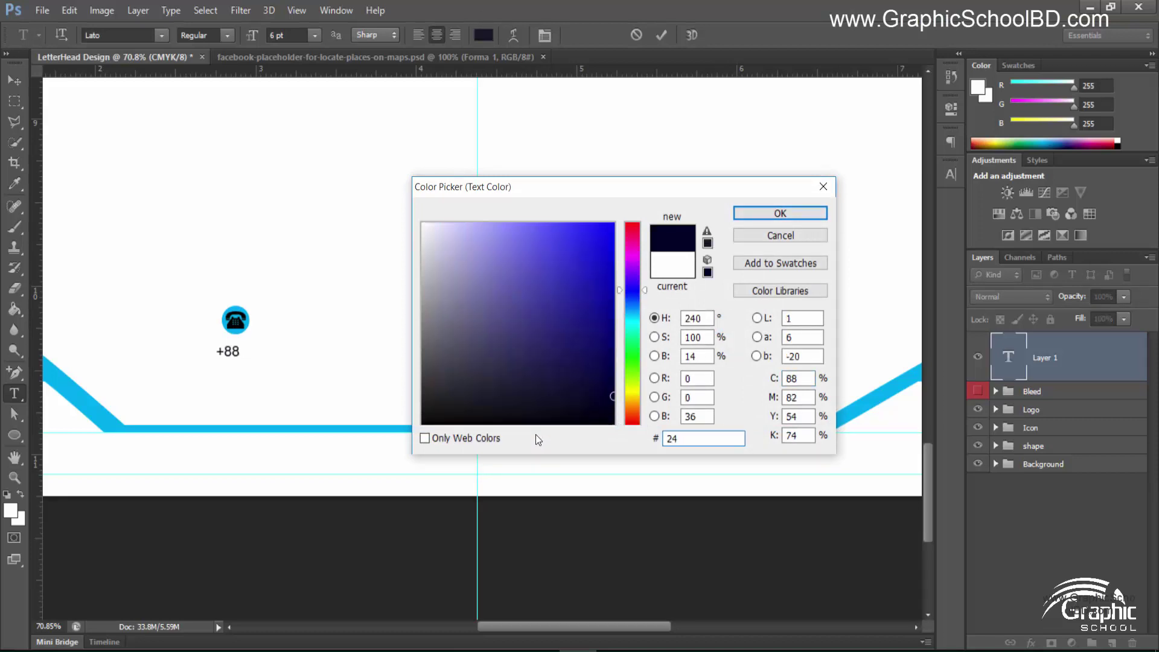
type("2424")
key("Return")
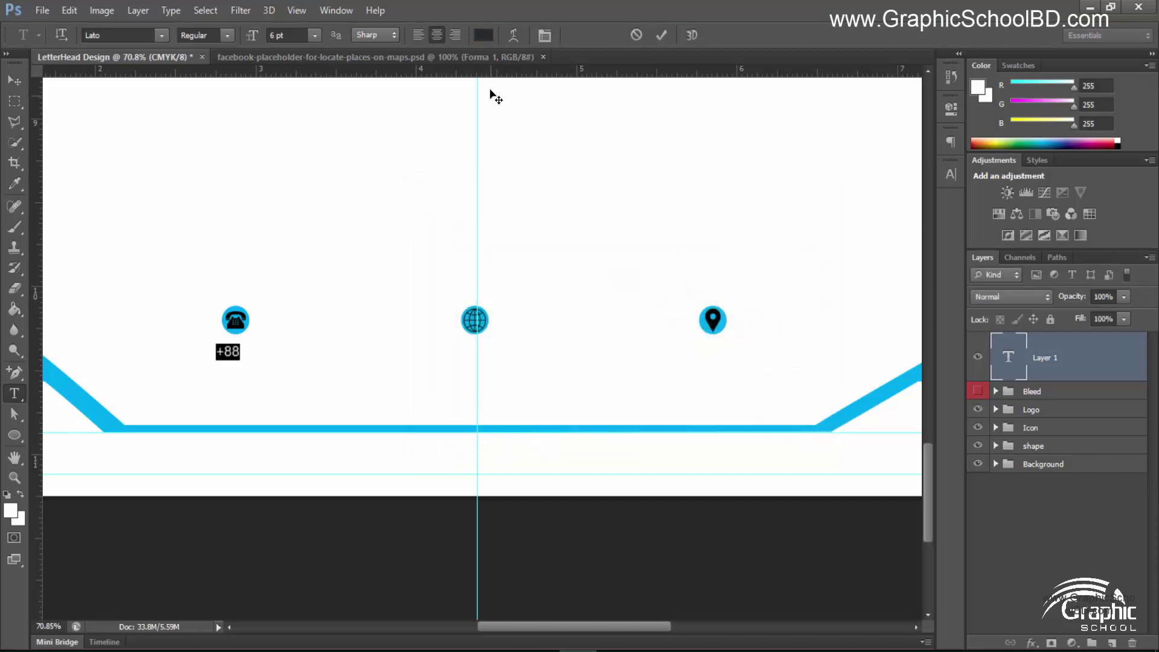
Step: Type the phone number, repeat it as a second line, and commit the text
key("Right")
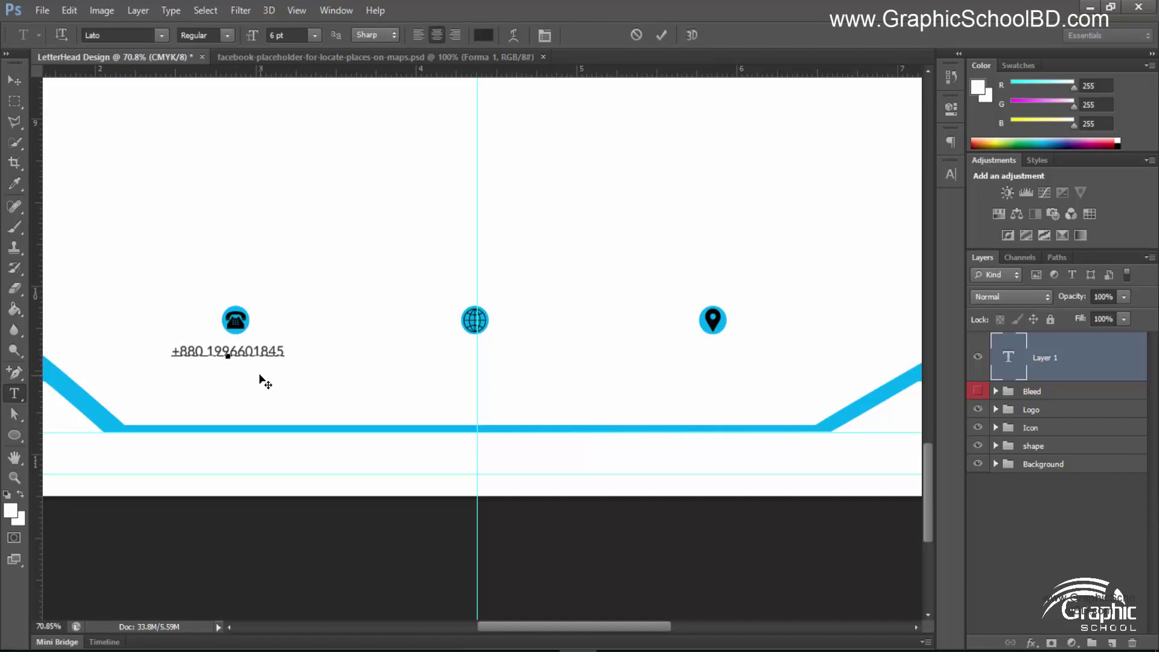
key("ctrl+a")
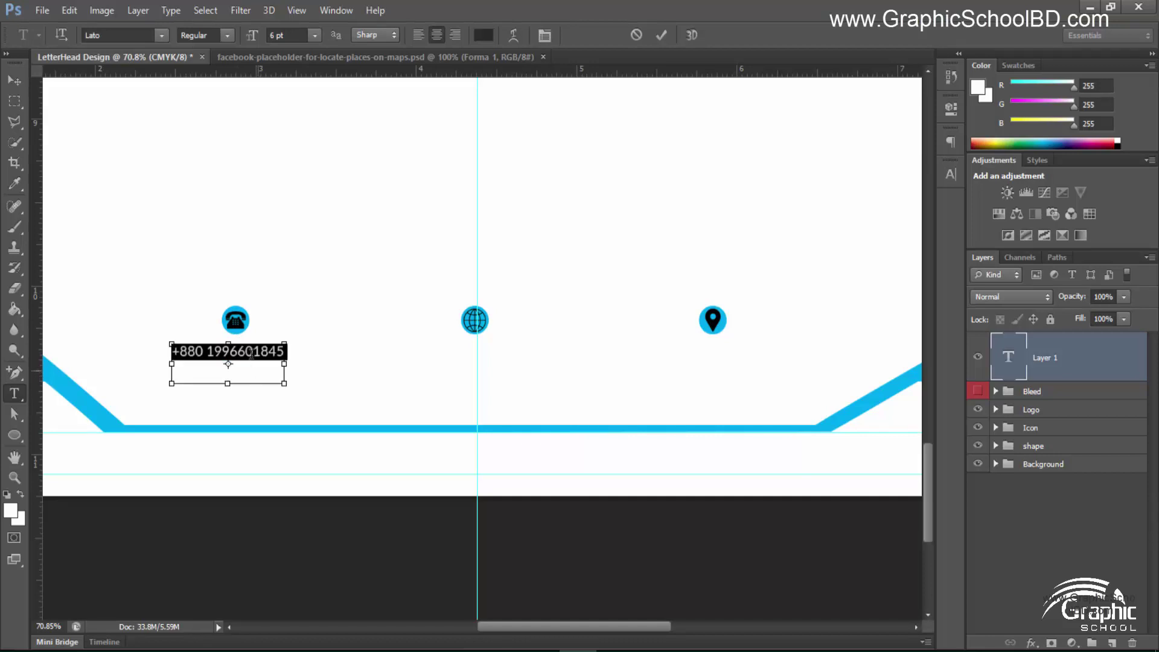
key("Right")
key("ctrl+a")
key("Right")
key("ctrl+v")
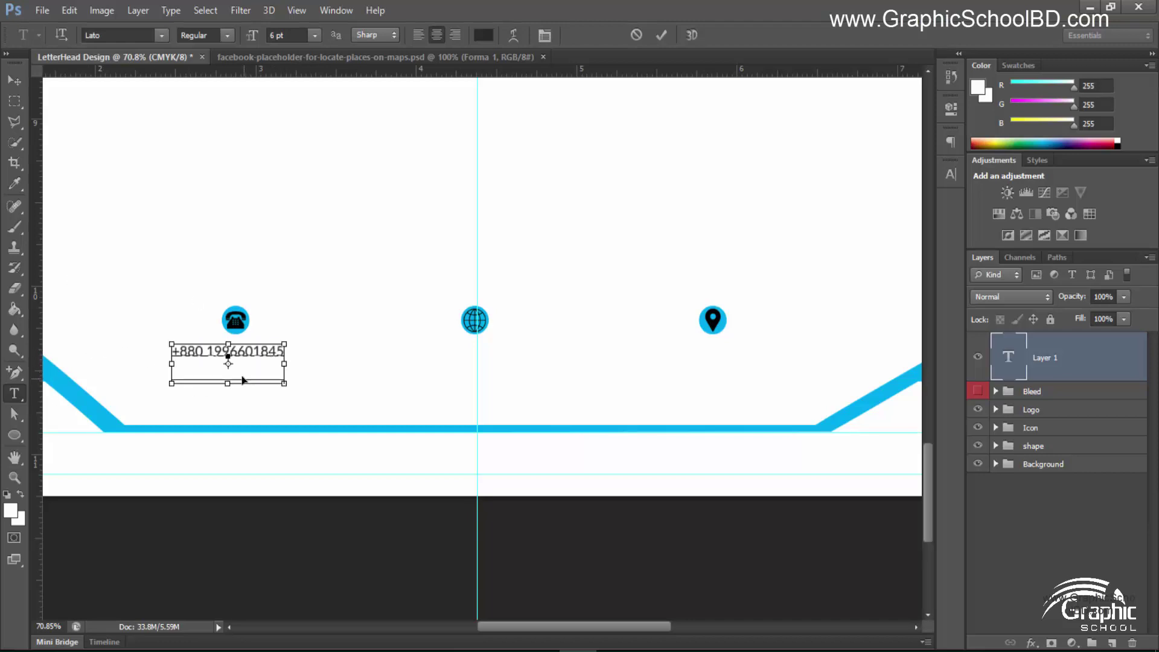
key("ctrl+a")
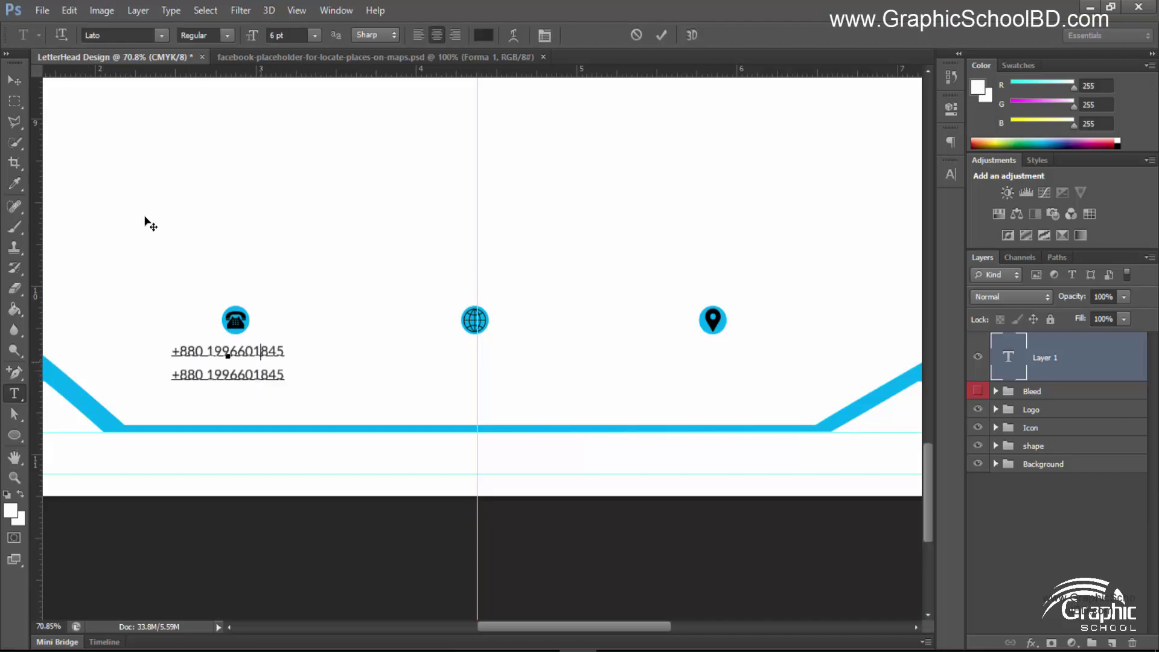
left_click(15, 81)
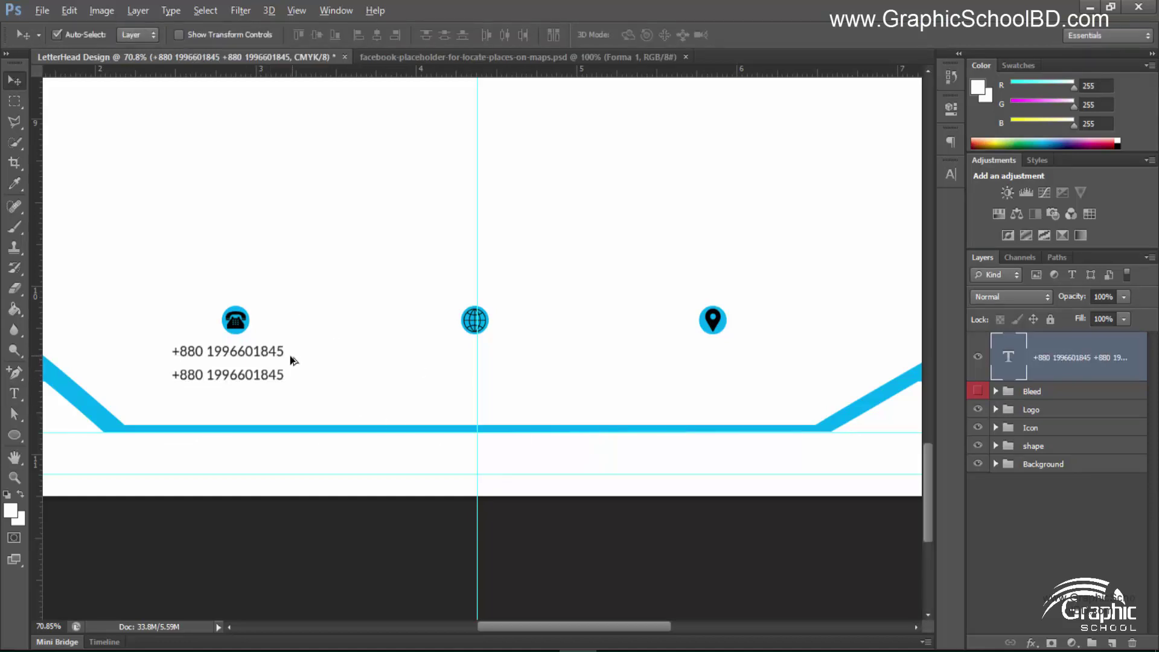
Step: Duplicate the phone text under the globe icon and set the copy to 9 pt
left_click_drag(260, 358, 503, 361, "alt")
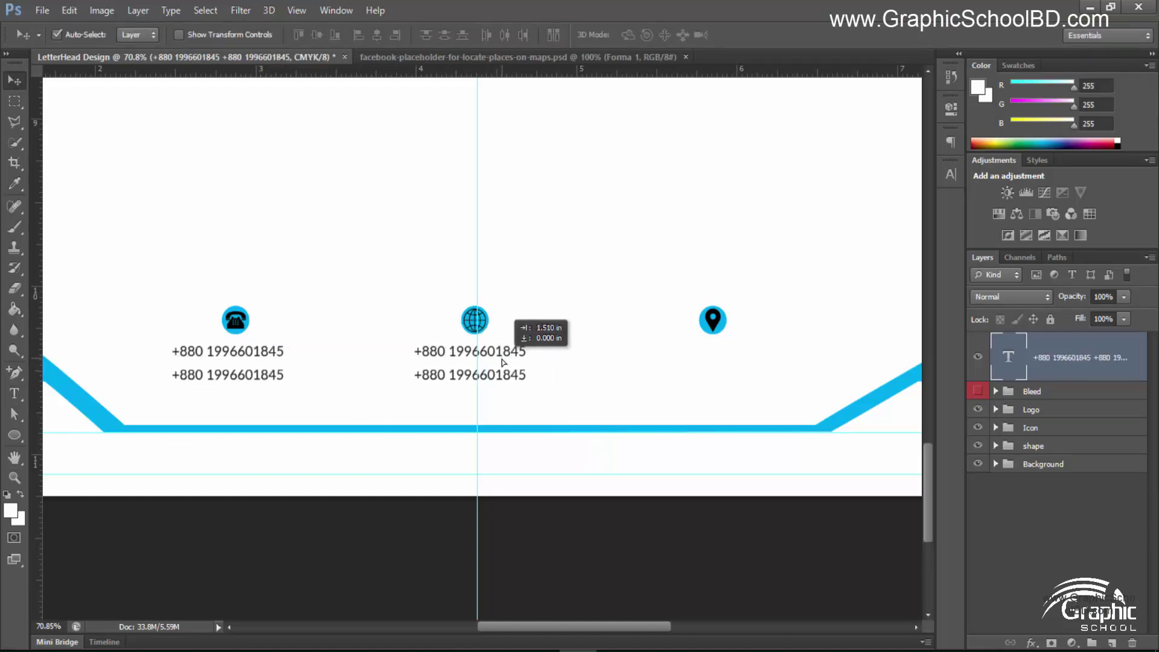
key("t")
key("Return")
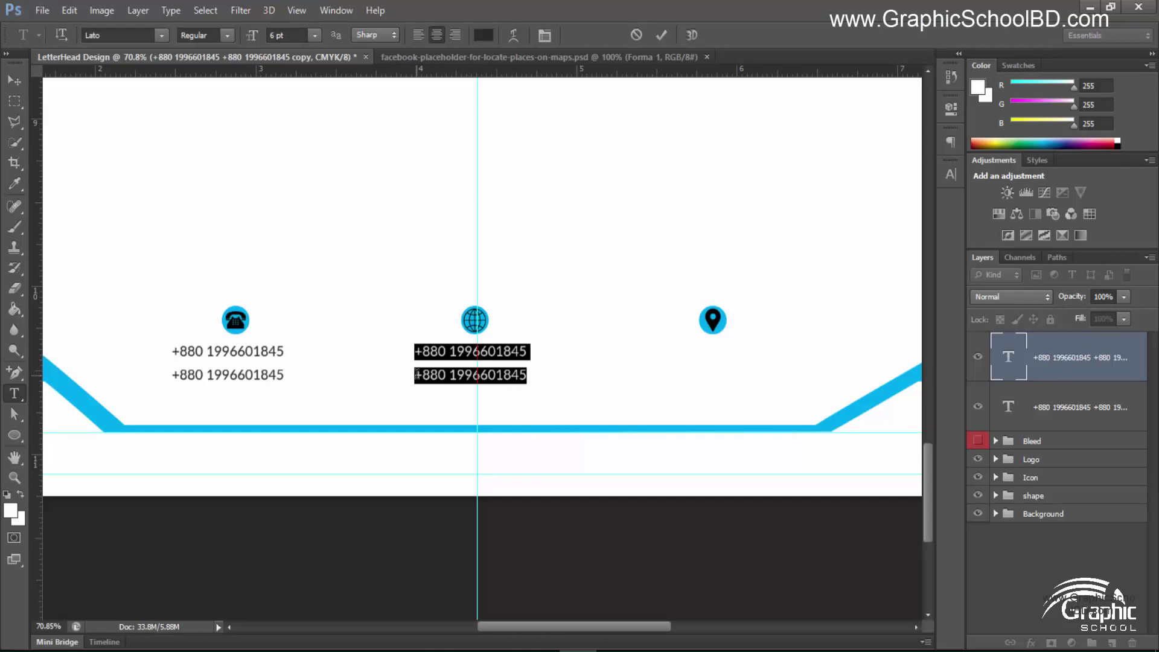
key("ctrl+0")
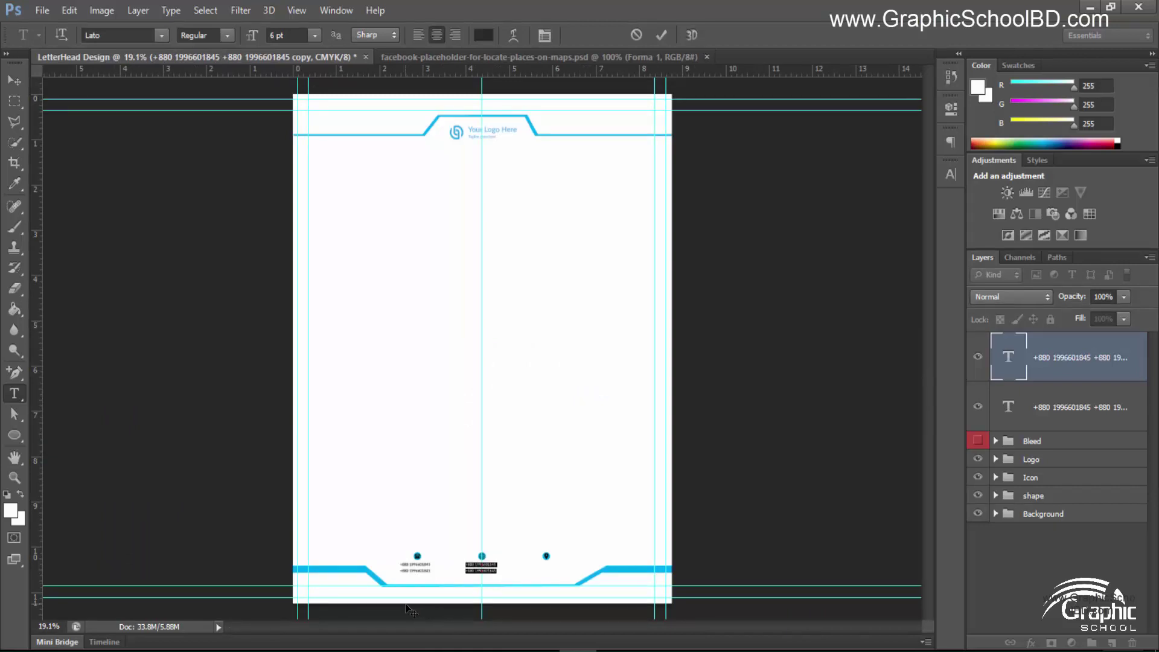
scroll(438, 582, "up", 2)
scroll(435, 590, "up", 3)
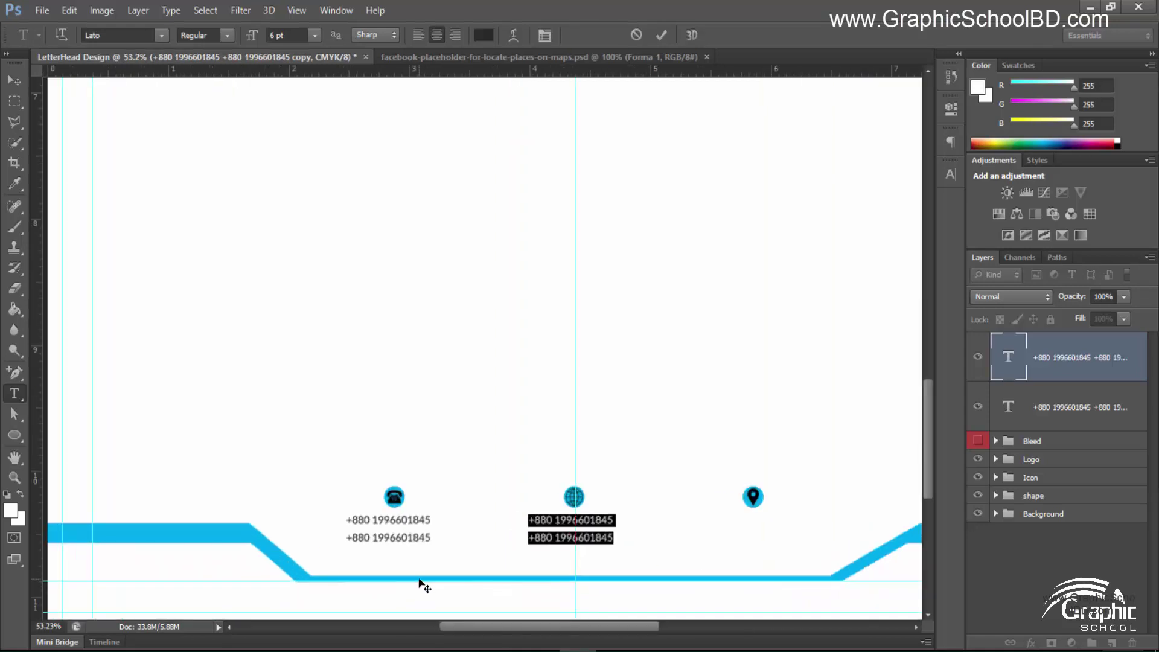
scroll(422, 582, "up", 2)
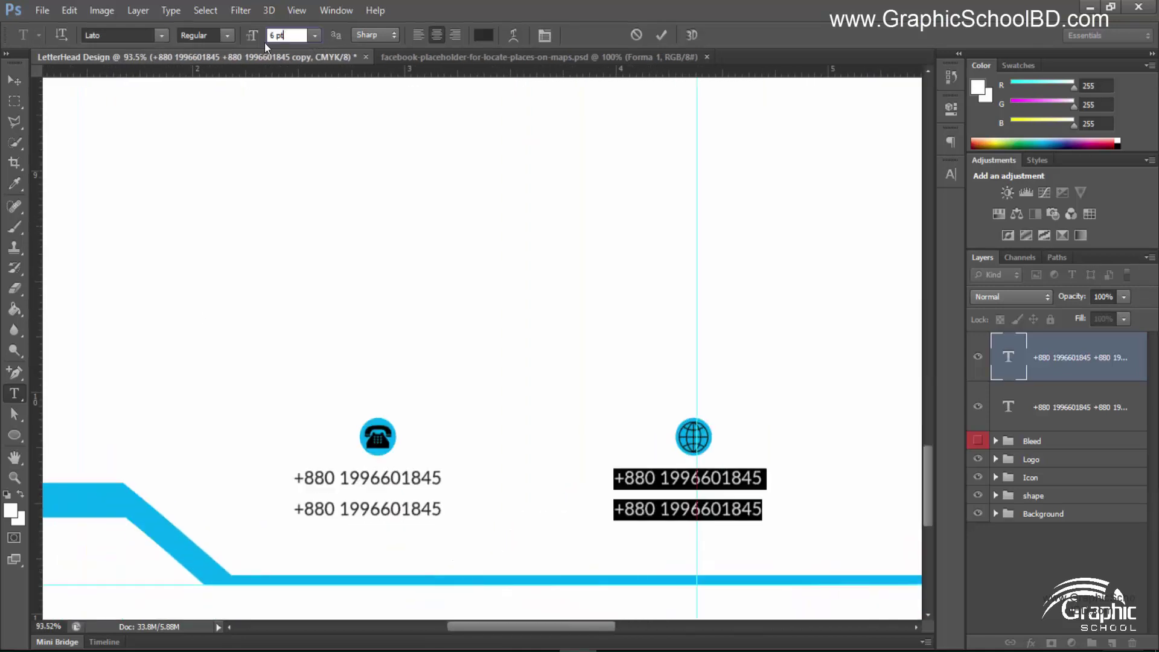
type("9")
key("Return")
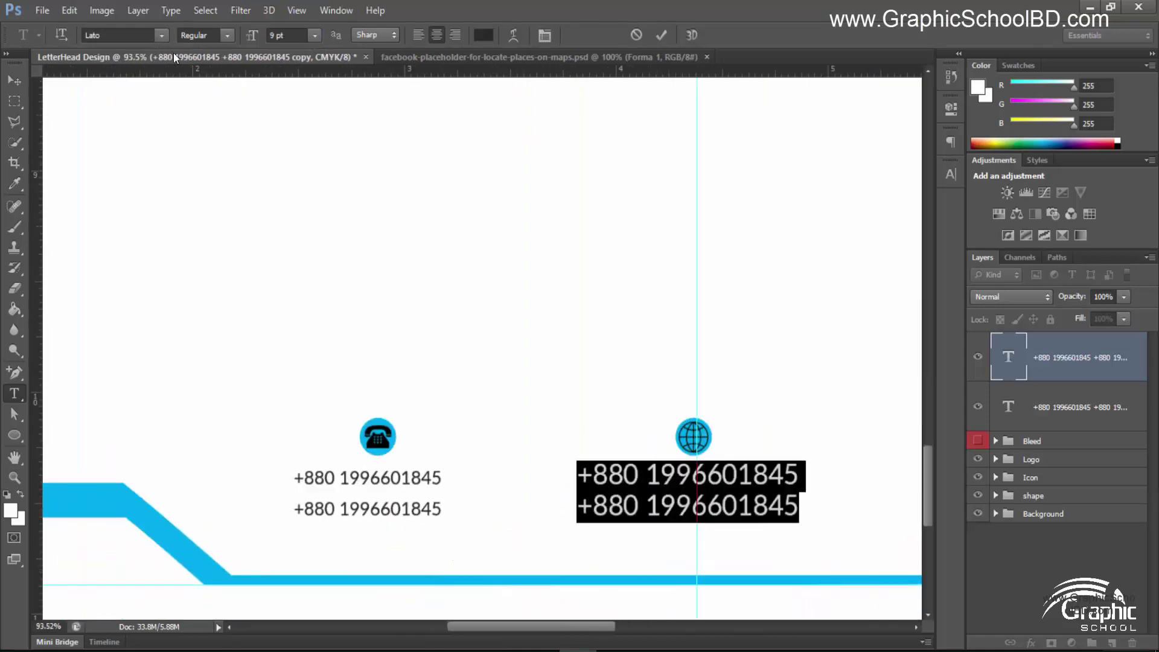
left_click(661, 34)
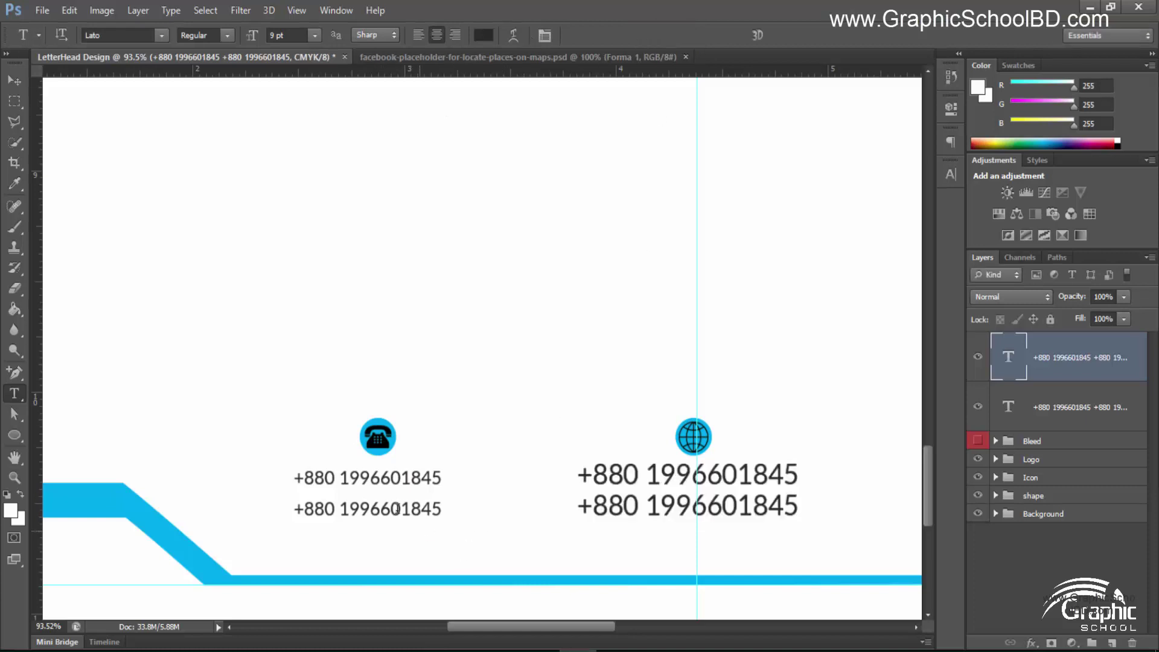
Step: Set the original phone text to 9 pt and nudge it down to align
left_click(378, 478)
key("ctrl+a")
left_click(289, 35)
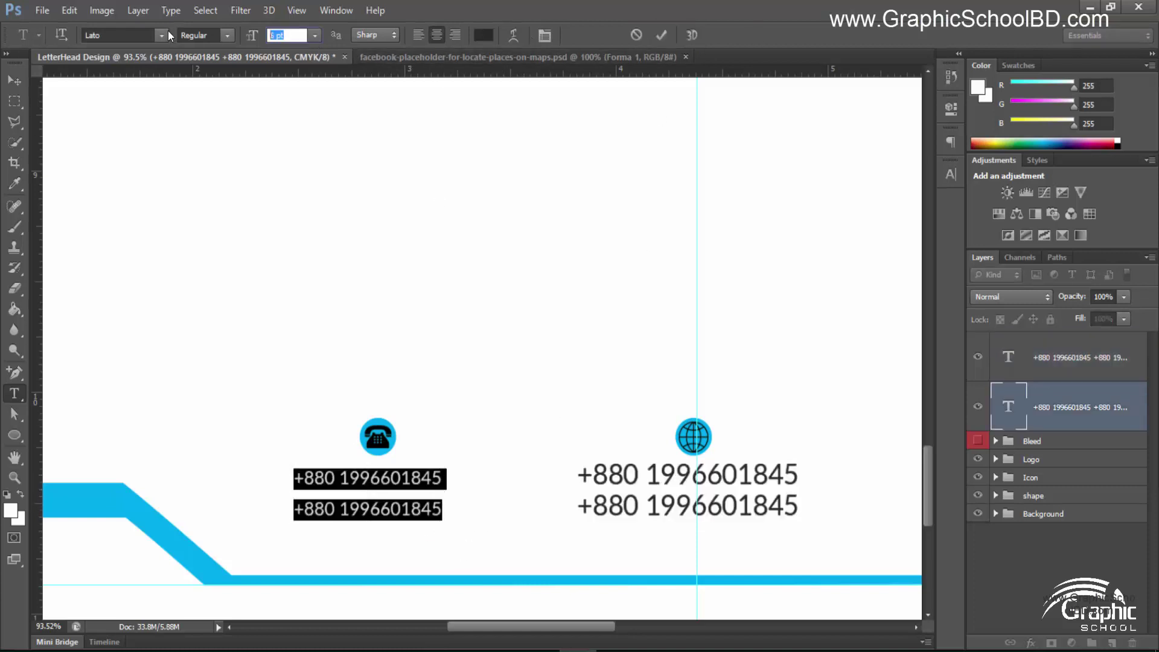
type("9")
key("Return")
left_click(662, 34)
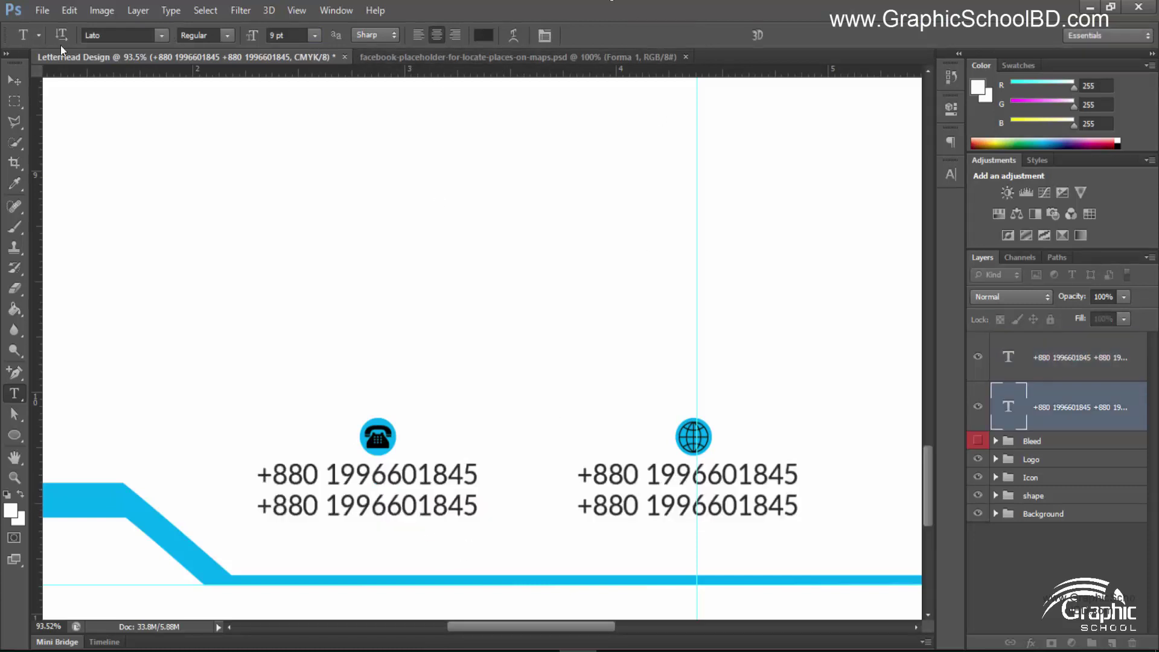
left_click(15, 80)
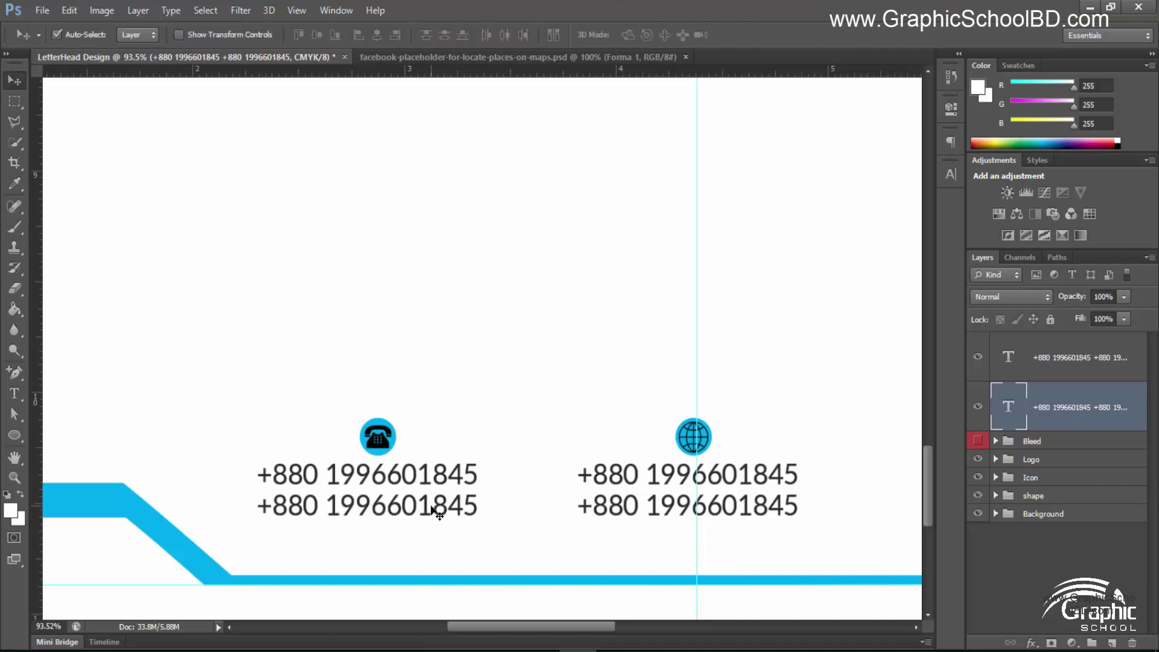
key("Down")
key("Down")
key("Down")
key("Down")
key("Down")
key("Down")
key("alt+bracketright")
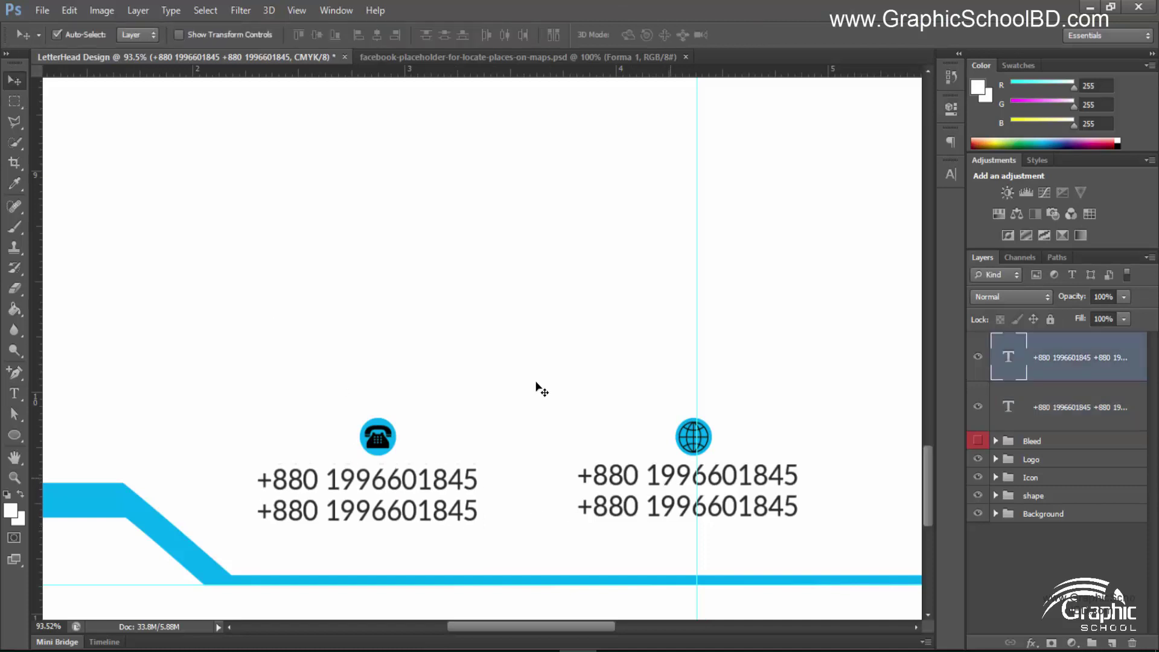
key("Down")
key("Down")
key("Down")
scroll(538, 388, "down", 5)
scroll(445, 370, "up", 1)
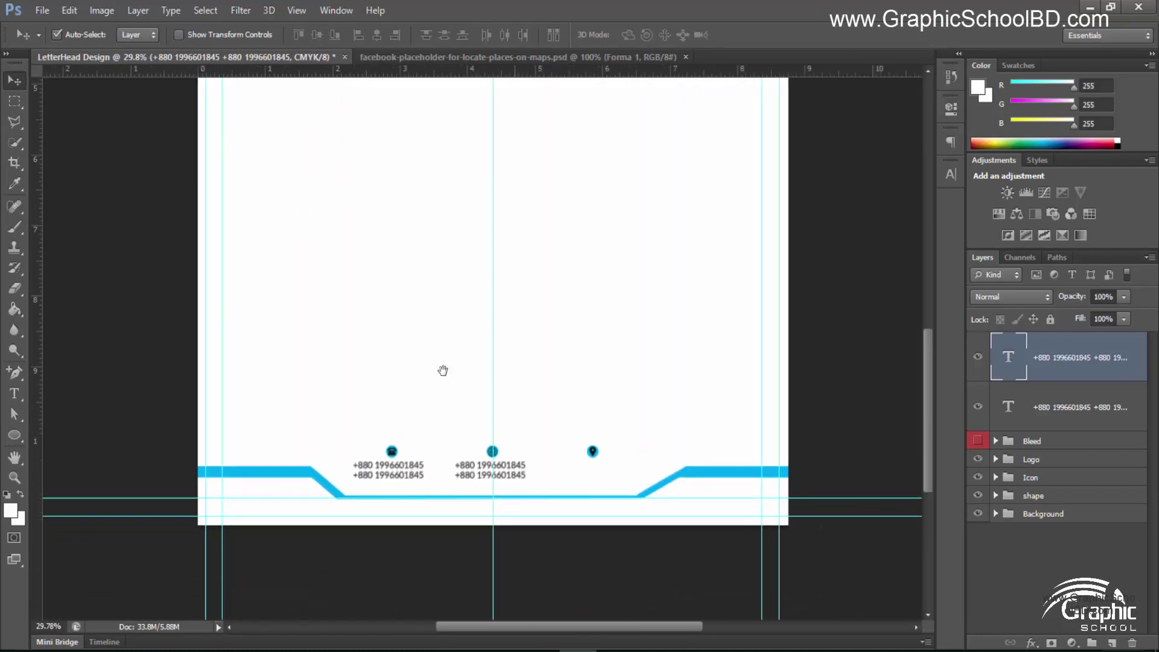
scroll(574, 489, "up", 2)
scroll(575, 489, "up", 1)
scroll(314, 357, "up", 1)
Step: Replace the globe text with the e-mail address and GraphicSchoolBD.com, then duplicate it under the pin
double_click(393, 449)
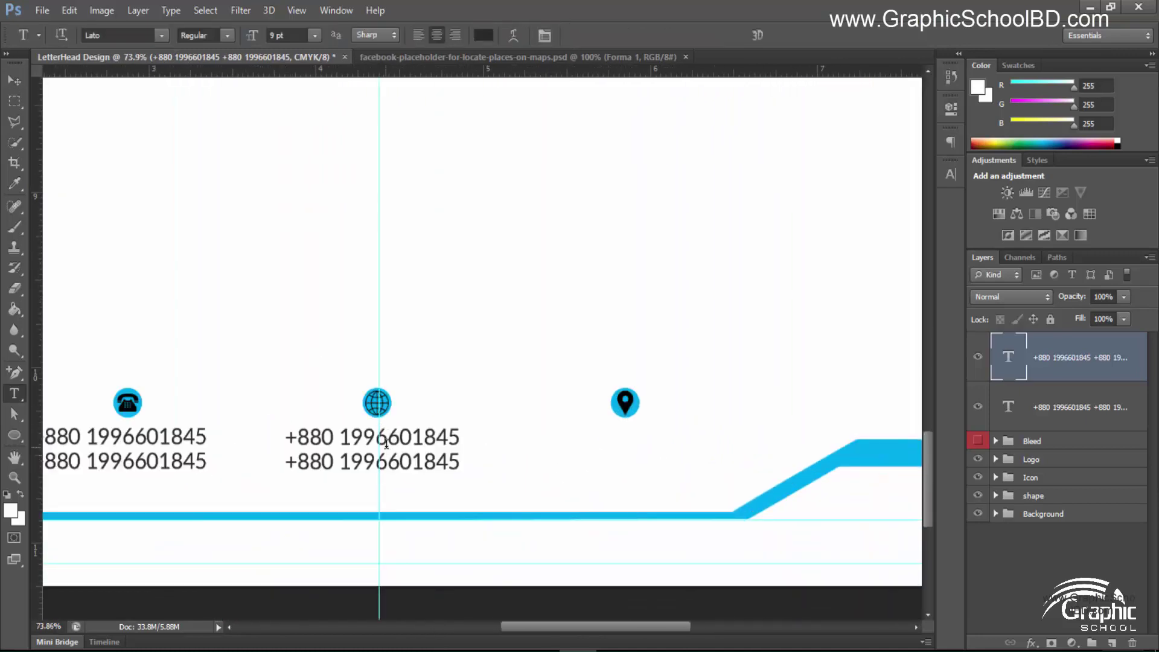
key("ctrl+a")
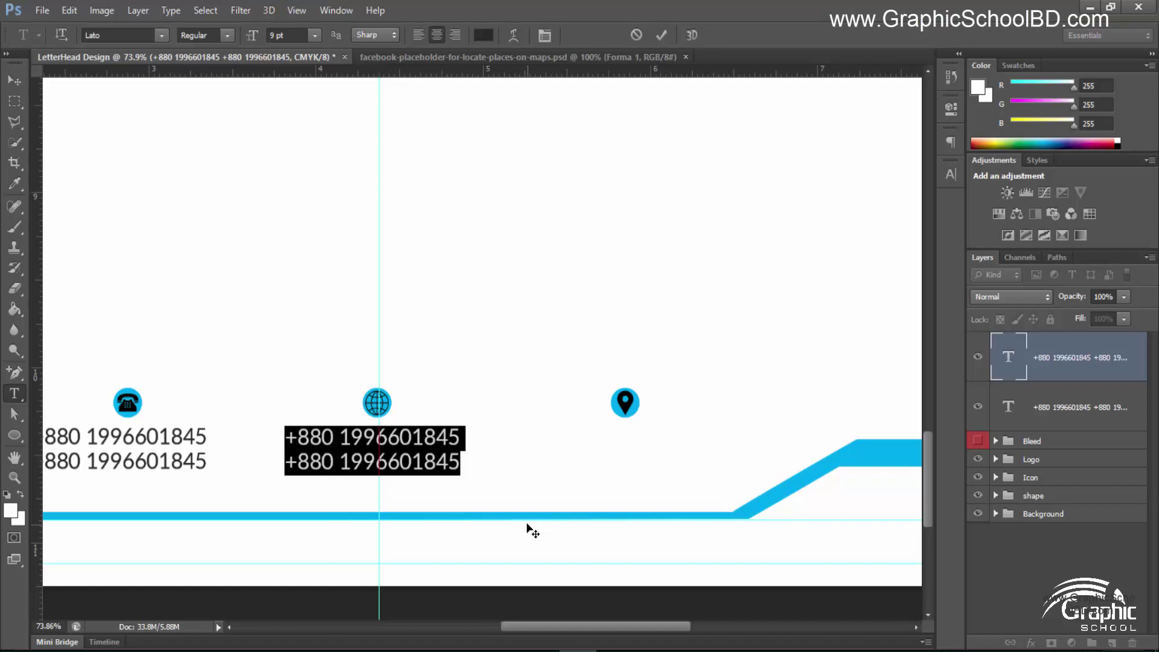
key("BackSpace")
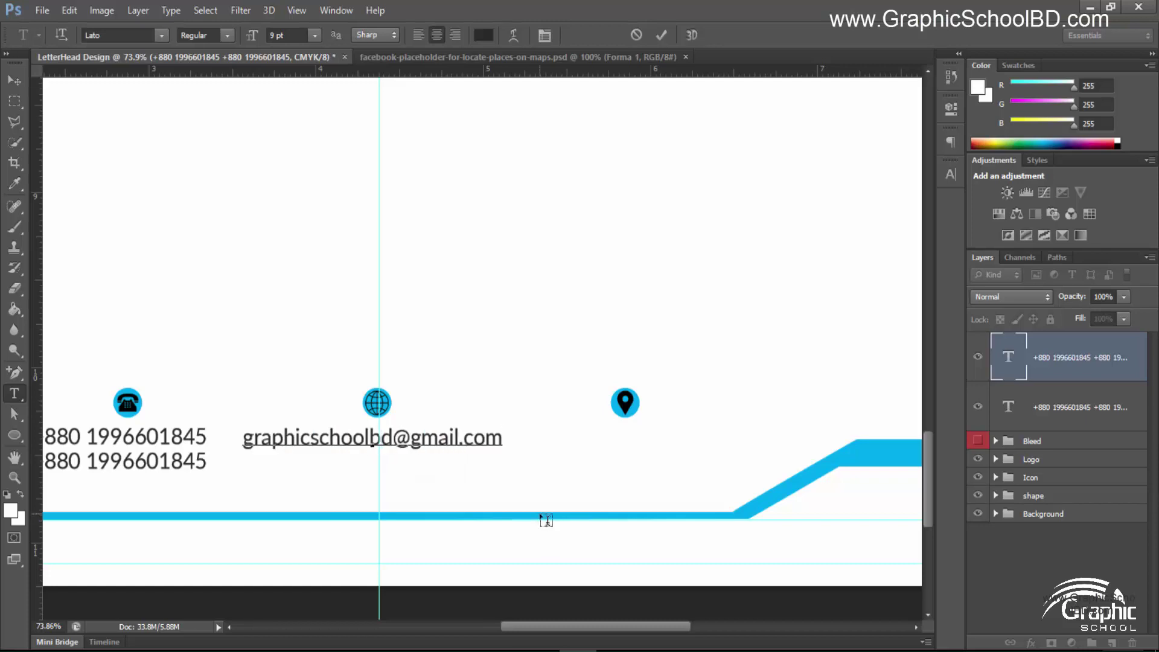
key("Return")
type("GraphicSchoolBD.com")
scroll(392, 318, "down", 1)
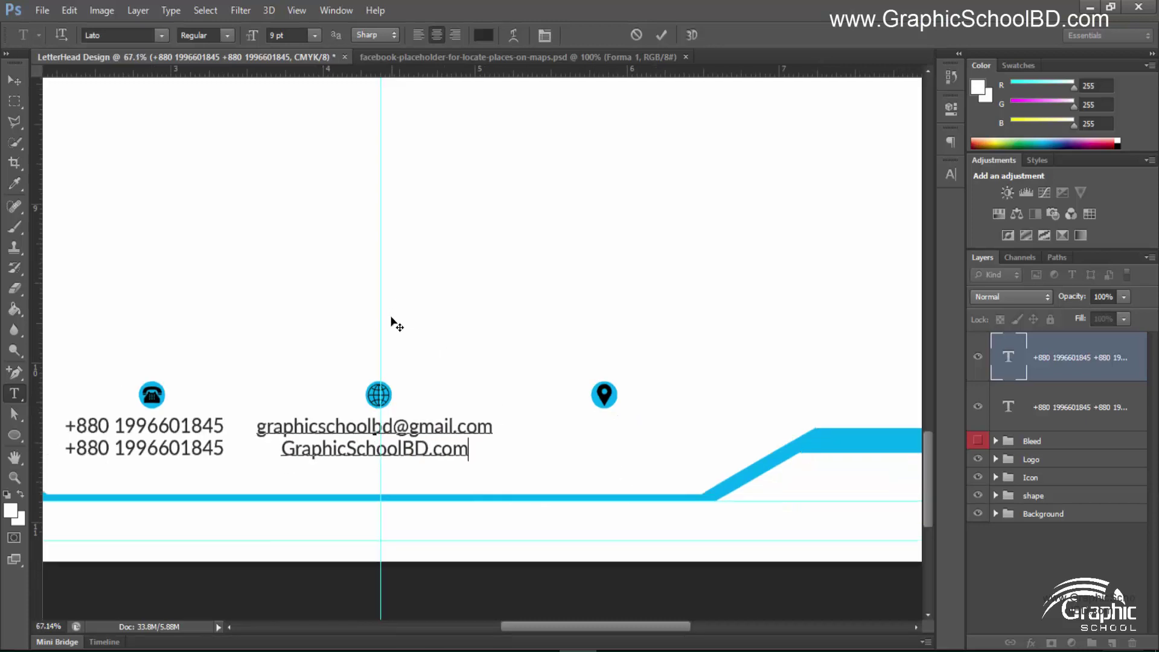
scroll(391, 318, "down", 1)
left_click(15, 80)
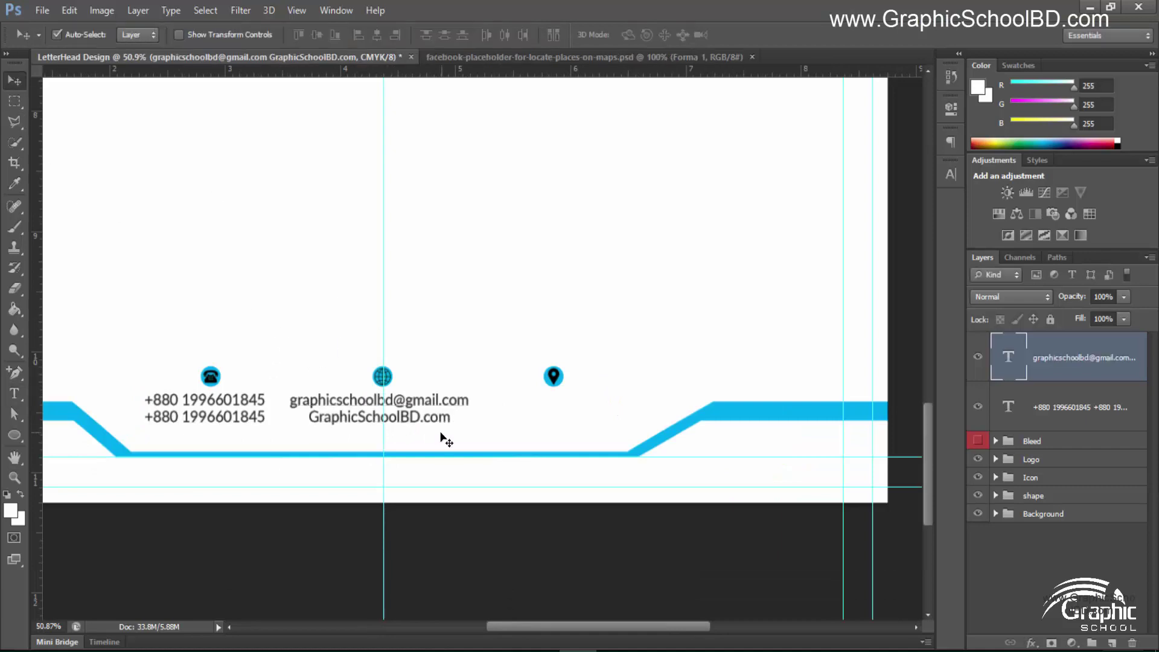
scroll(445, 439, "up", 2)
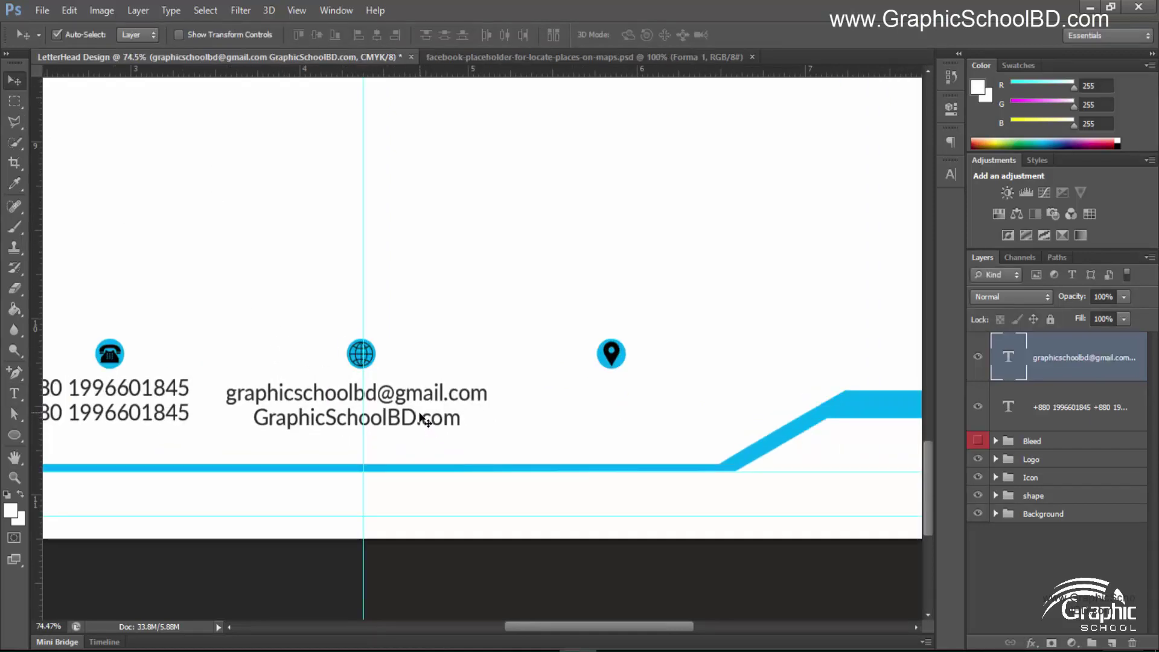
mouse_move(426, 421)
left_mouse_down()
mouse_move(673, 431)
mouse_move(653, 419)
left_mouse_up()
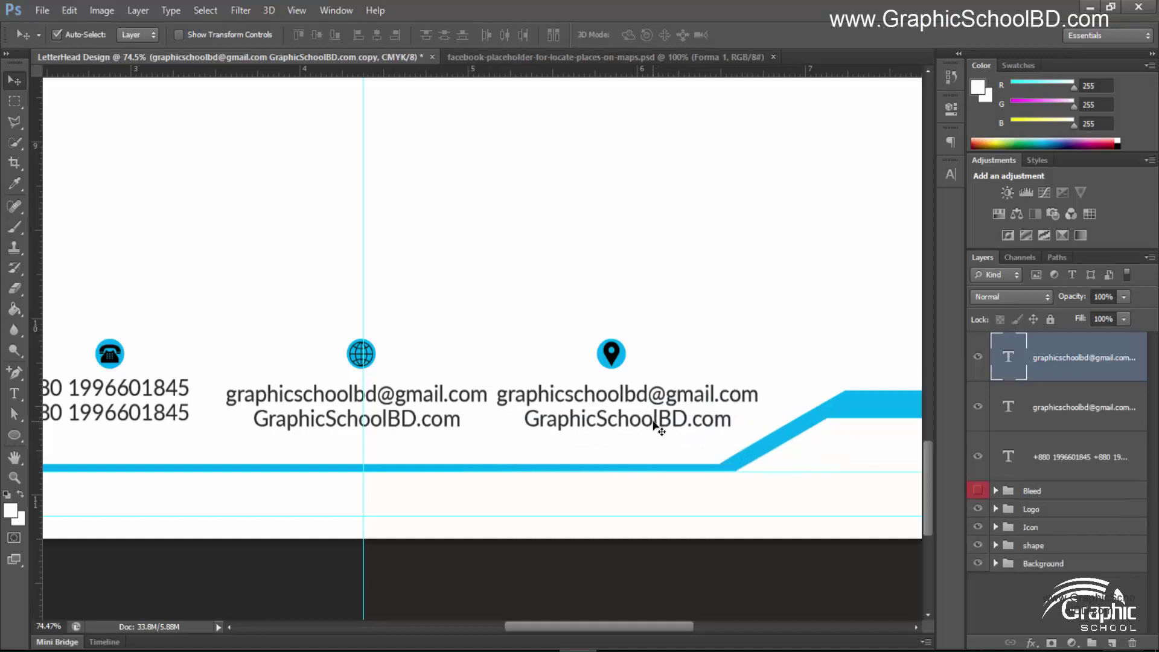
Step: Replace the text under the location pin with a street address split across two lines
key("t")
left_click(628, 401)
key("ctrl+a")
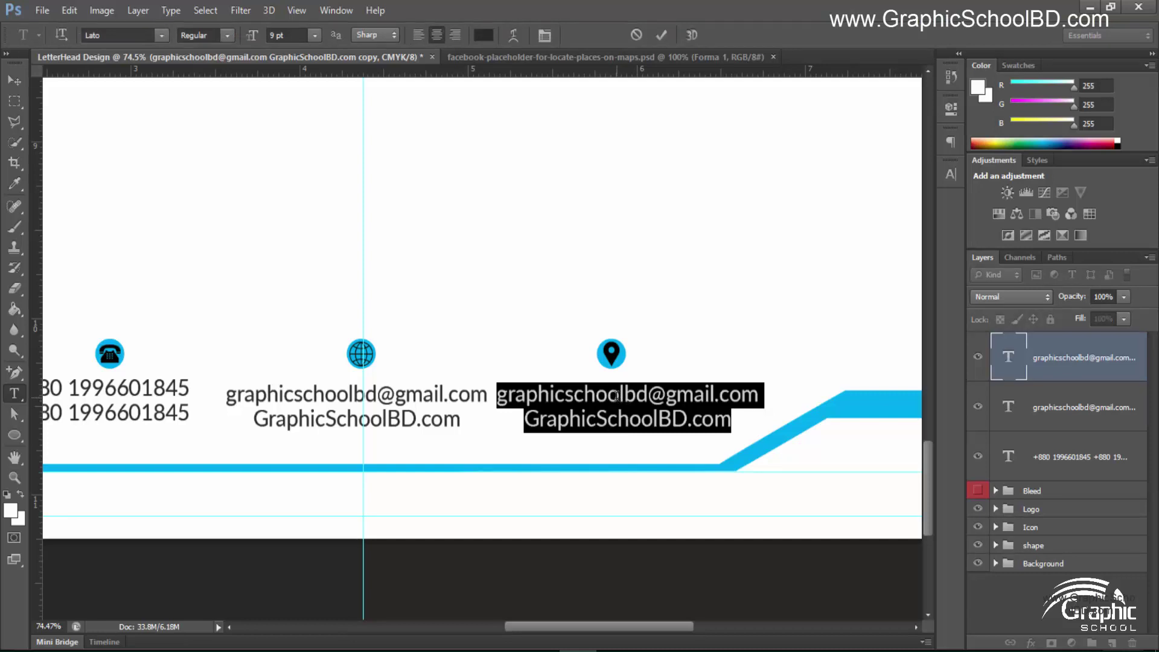
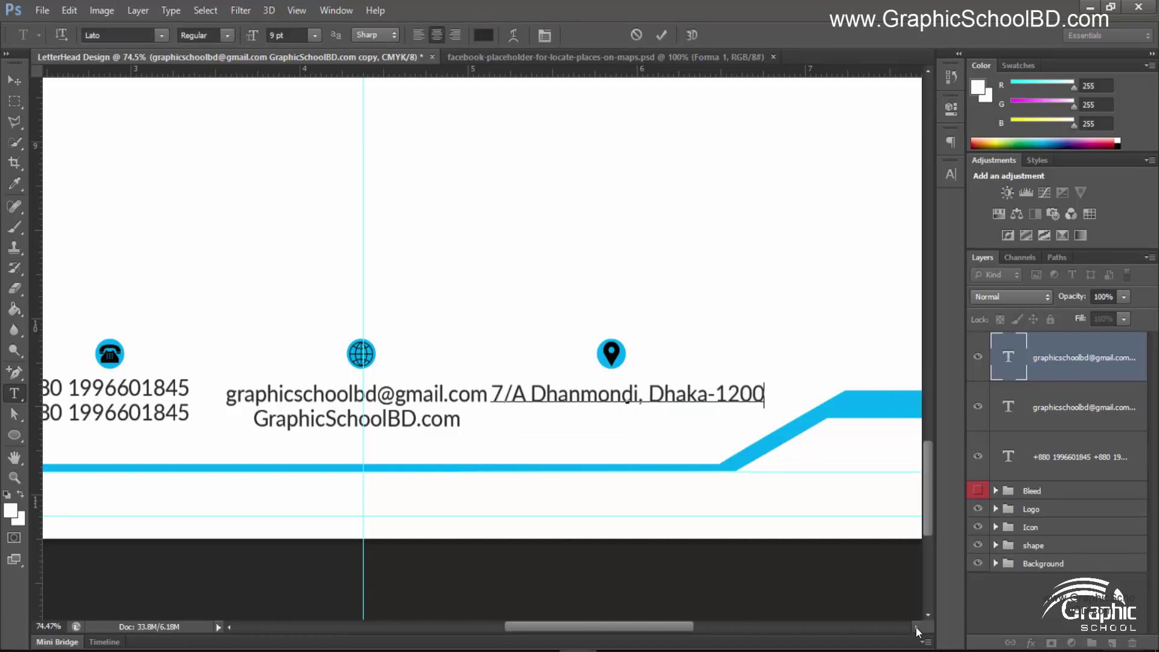
left_click(645, 392)
key("Return")
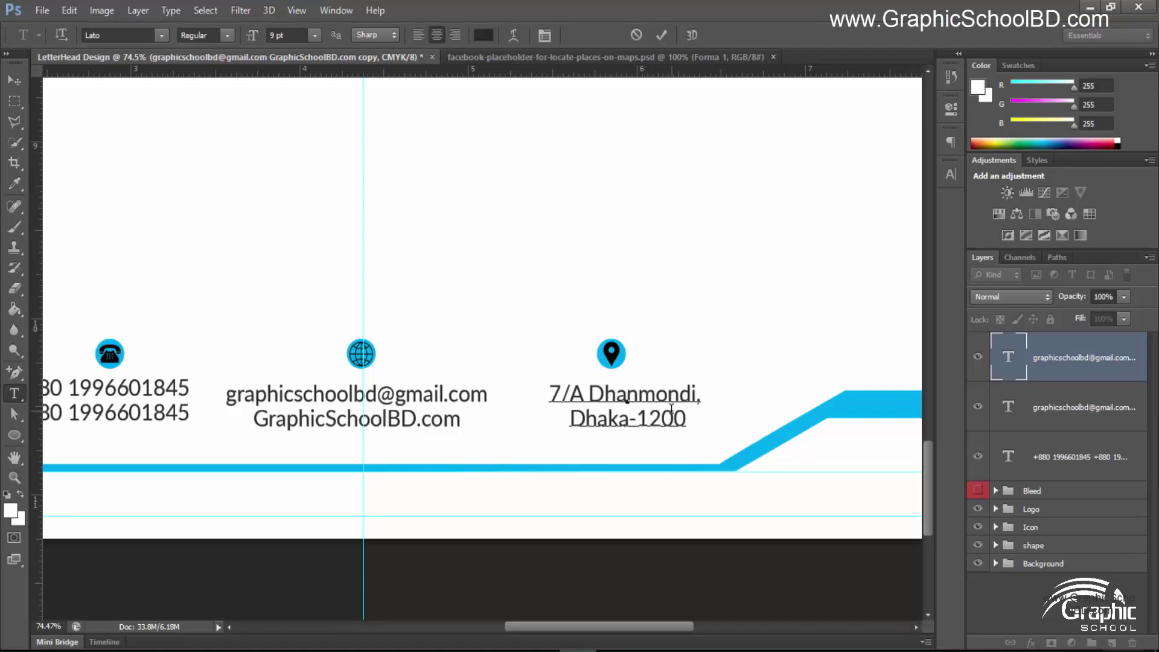
left_click(664, 36)
left_click(14, 80)
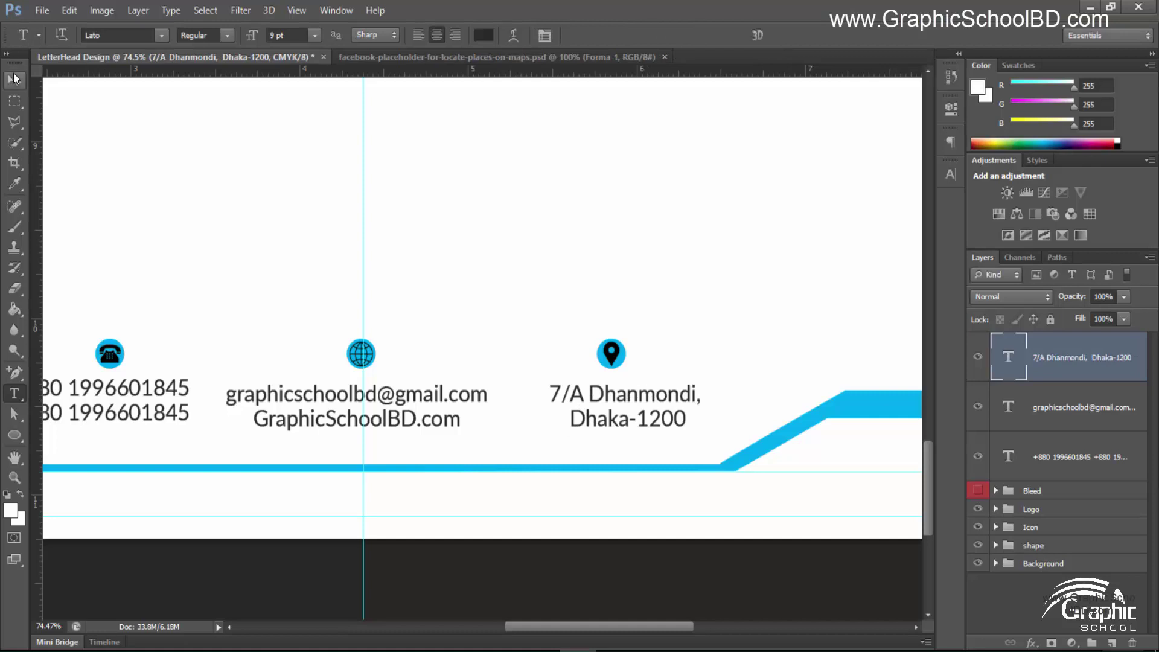
scroll(612, 357, "down", 3)
scroll(543, 357, "up", 1)
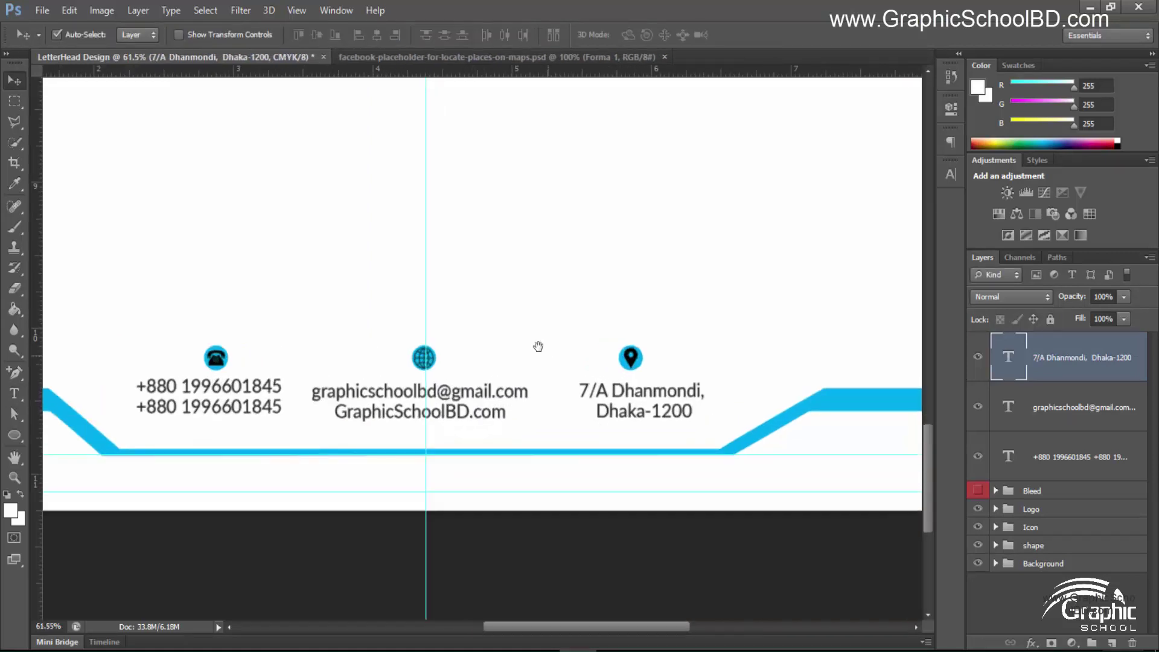
scroll(554, 342, "up", 1)
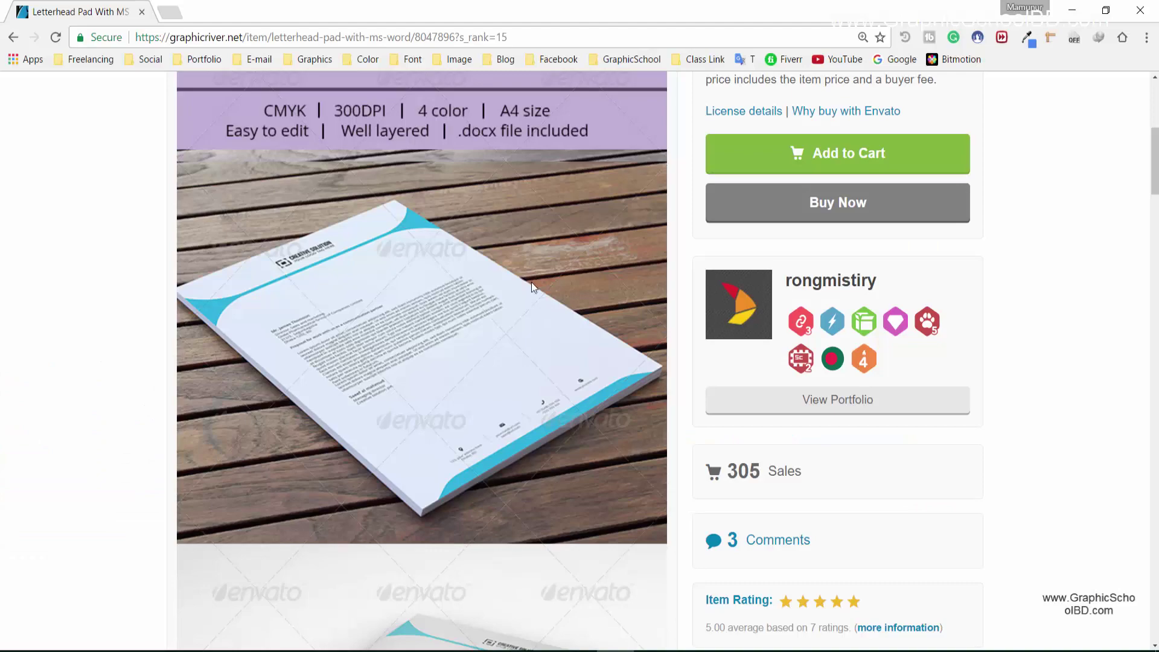
scroll(443, 338, "up", 1)
scroll(443, 338, "up", 5)
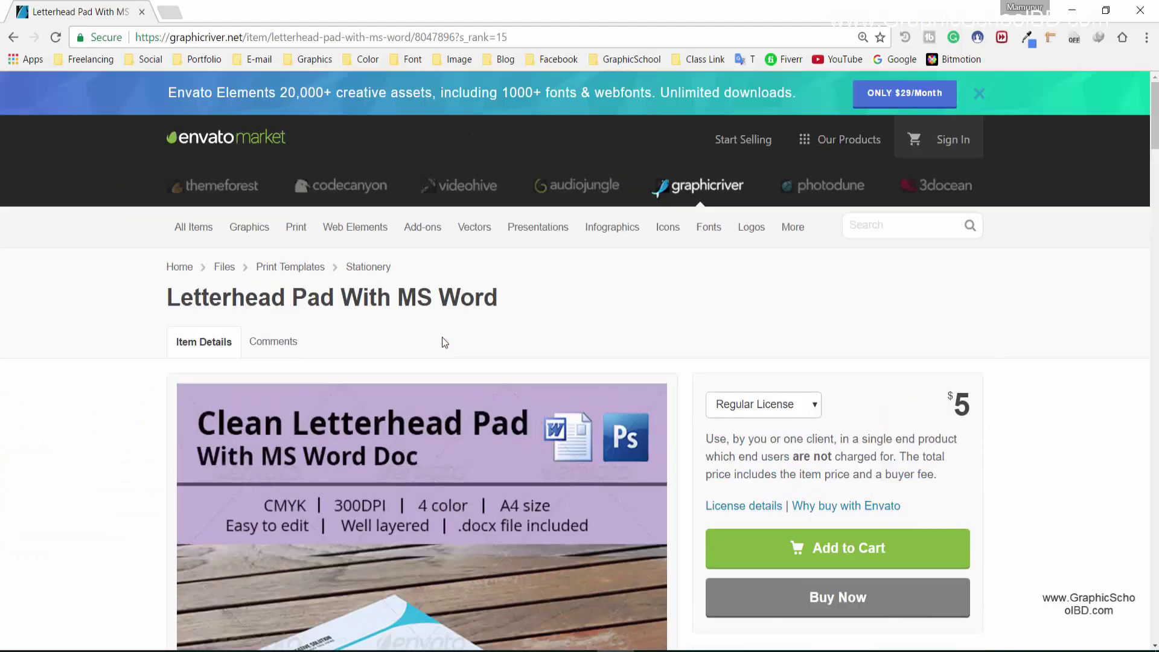
scroll(443, 337, "down", 9)
scroll(443, 337, "down", 10)
scroll(445, 335, "up", 2)
scroll(447, 326, "up", 7)
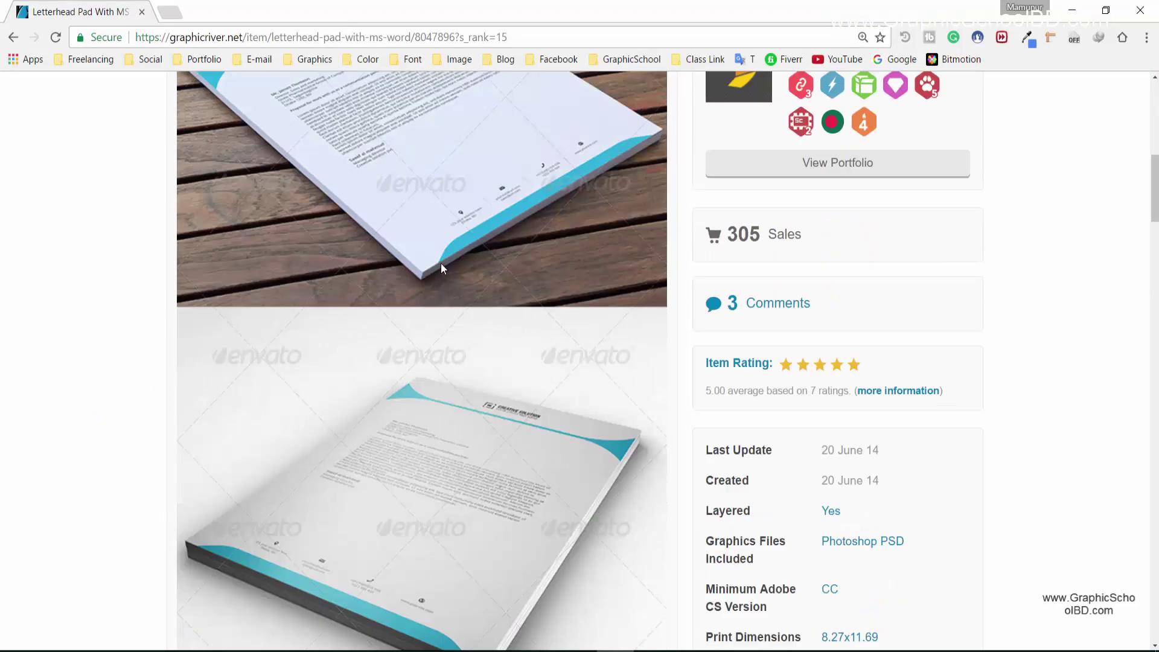
scroll(531, 501, "down", 4)
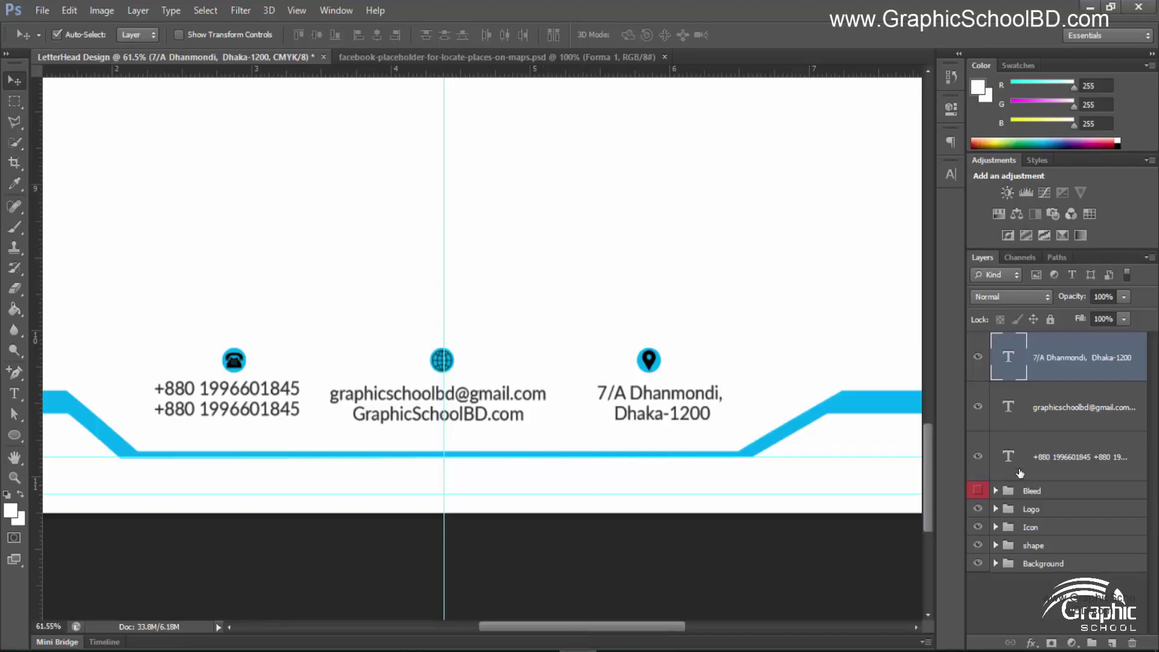
Step: Distribute the three contact text layers evenly by horizontal centres
scroll(422, 429, "up", 1)
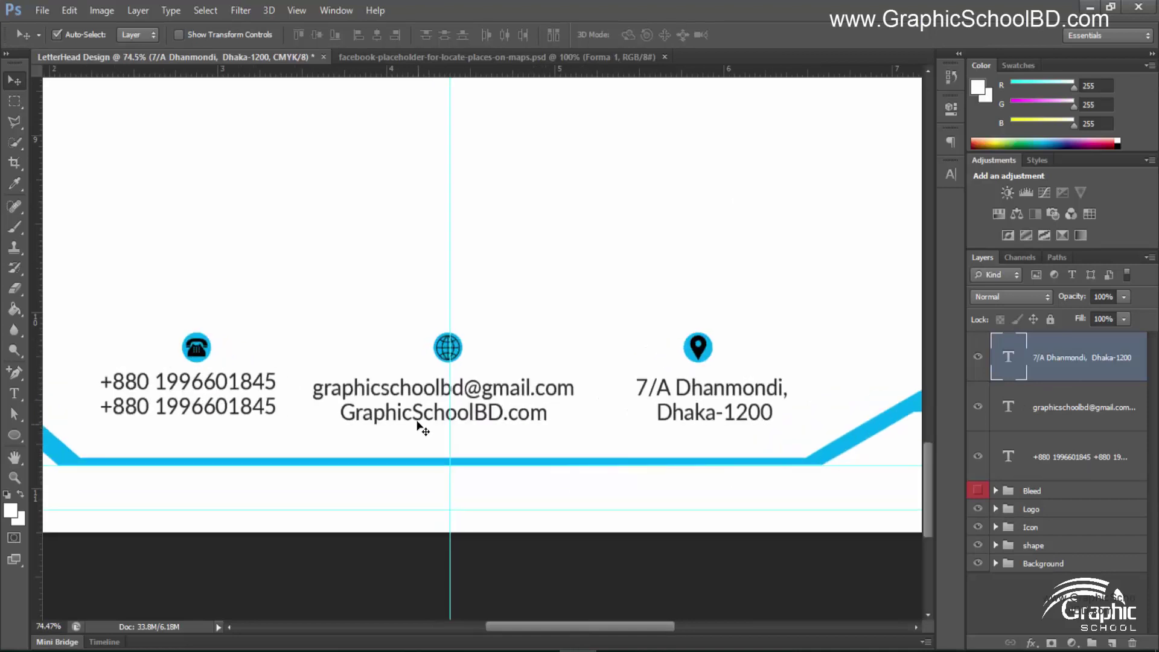
scroll(498, 402, "down", 1)
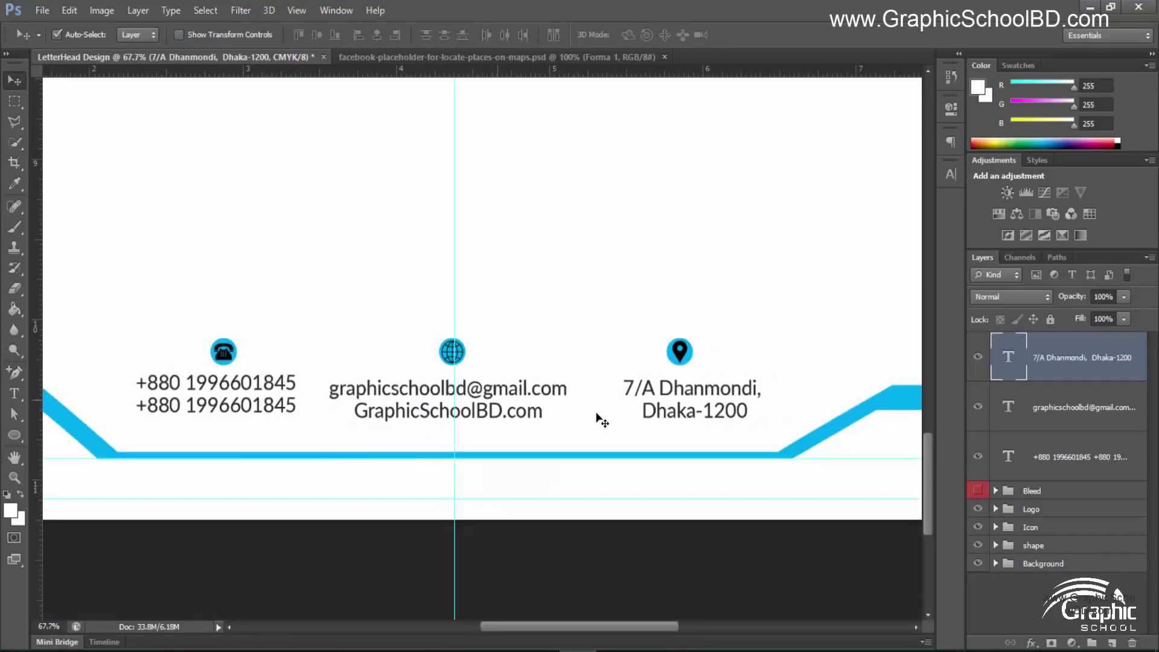
scroll(628, 420, "down", 5)
scroll(532, 537, "down", 1)
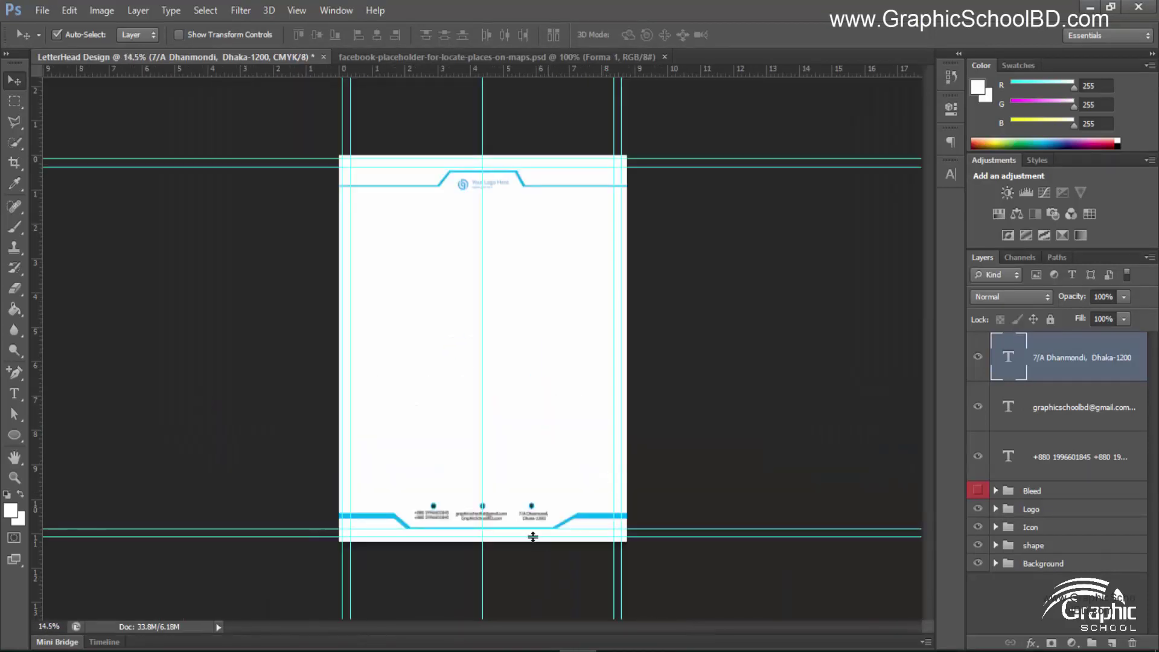
scroll(487, 539, "up", 2)
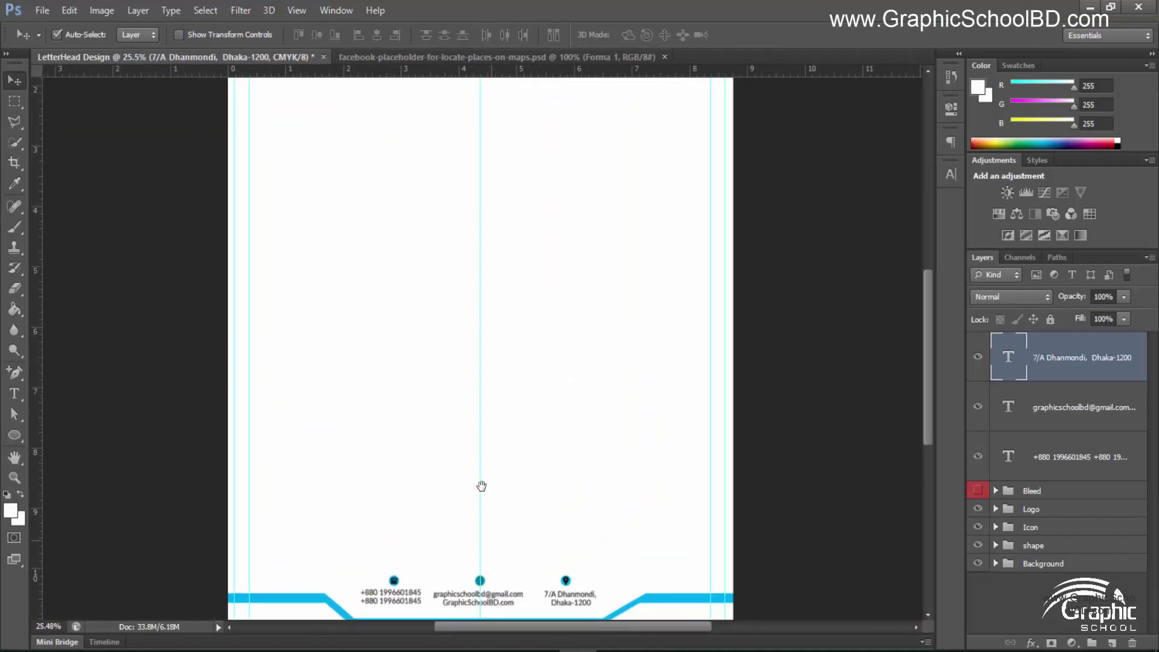
scroll(482, 487, "down", 2)
scroll(473, 517, "up", 3)
scroll(494, 483, "up", 1)
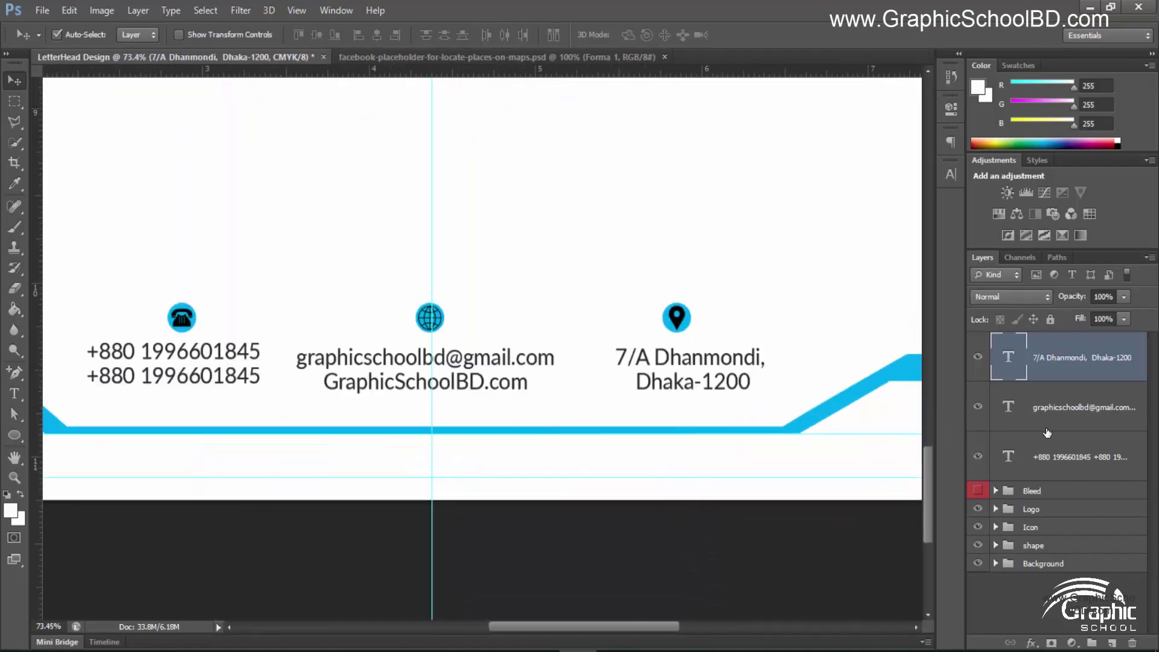
left_click(1048, 447, "shift")
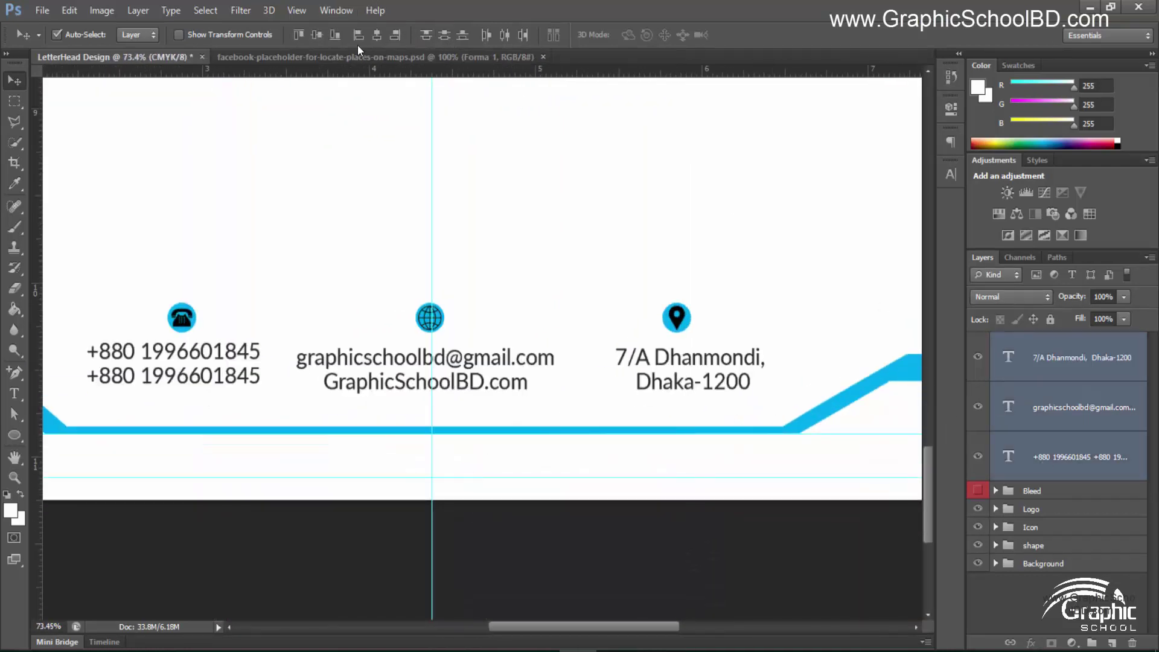
left_click(503, 36)
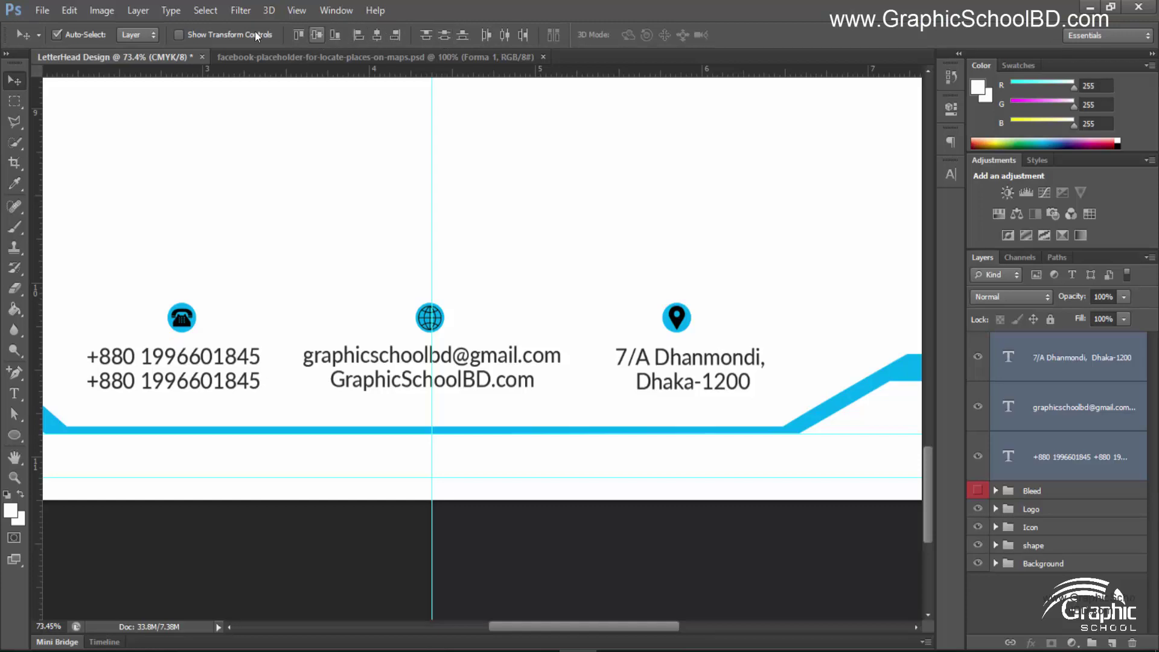
Step: Group the contact text layers as 'Contact' and move the group below Logo
scroll(449, 269, "down", 3)
scroll(459, 278, "down", 2)
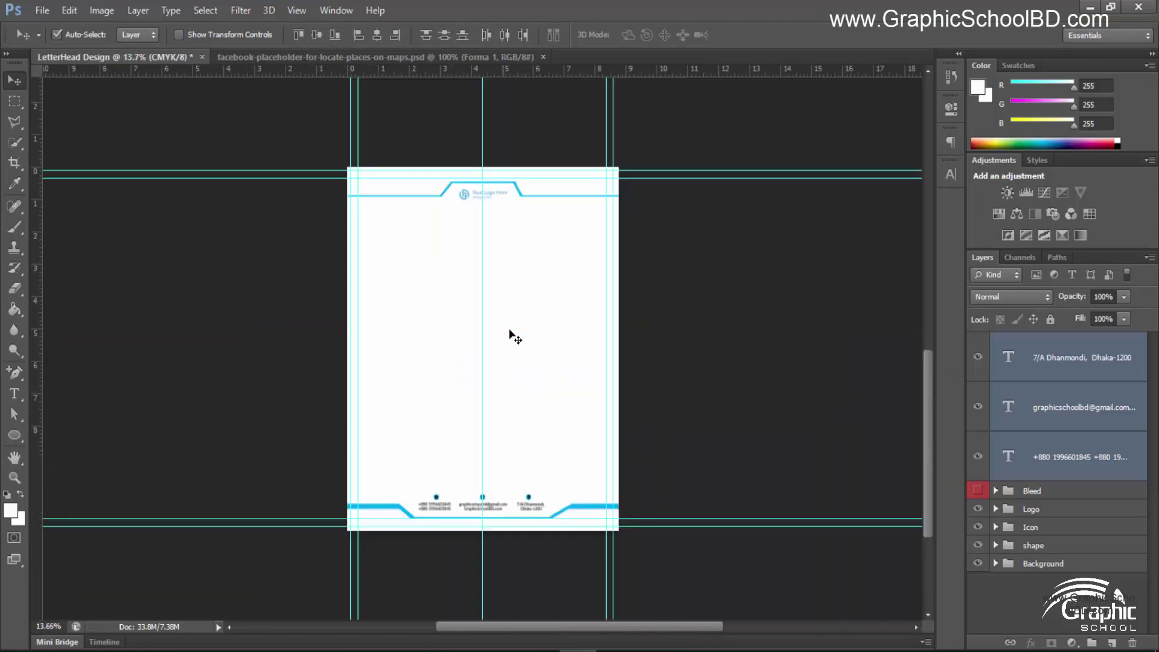
scroll(507, 344, "down", 2)
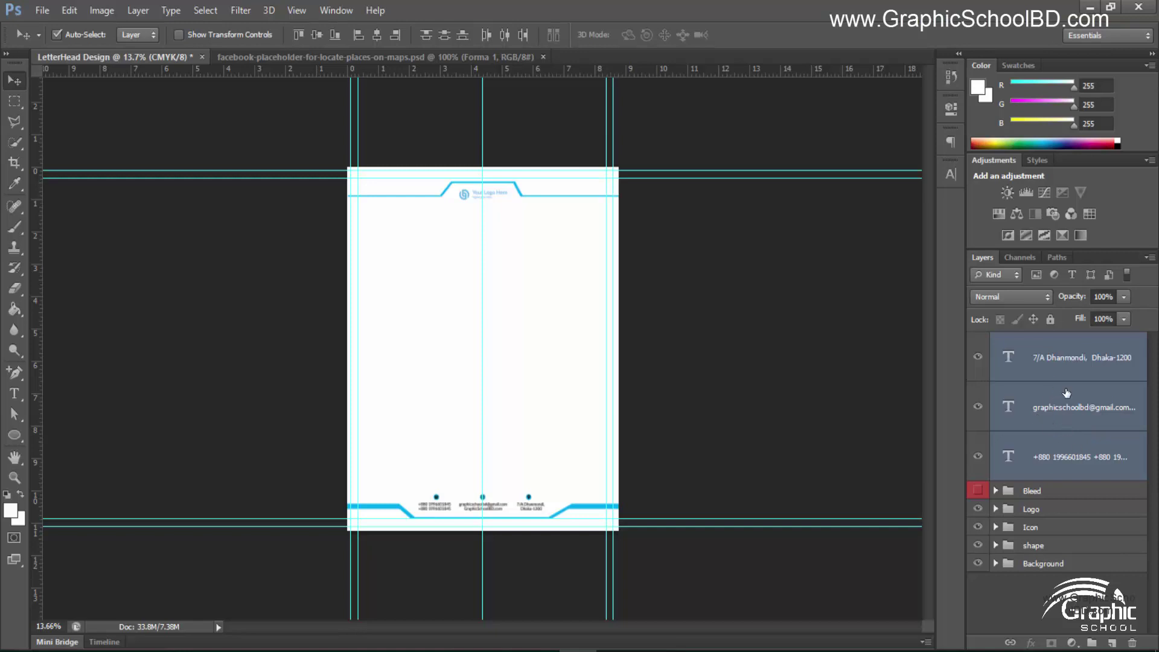
key("ctrl+g")
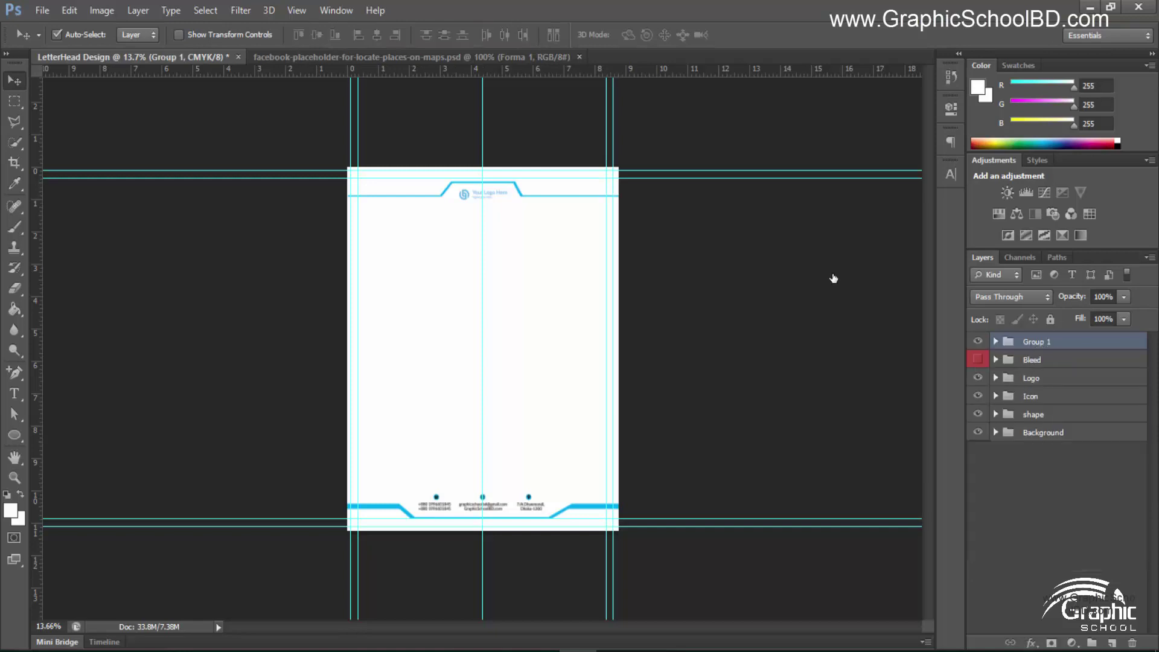
double_click(1036, 342)
key("BackSpace")
type("Contact")
key("Return")
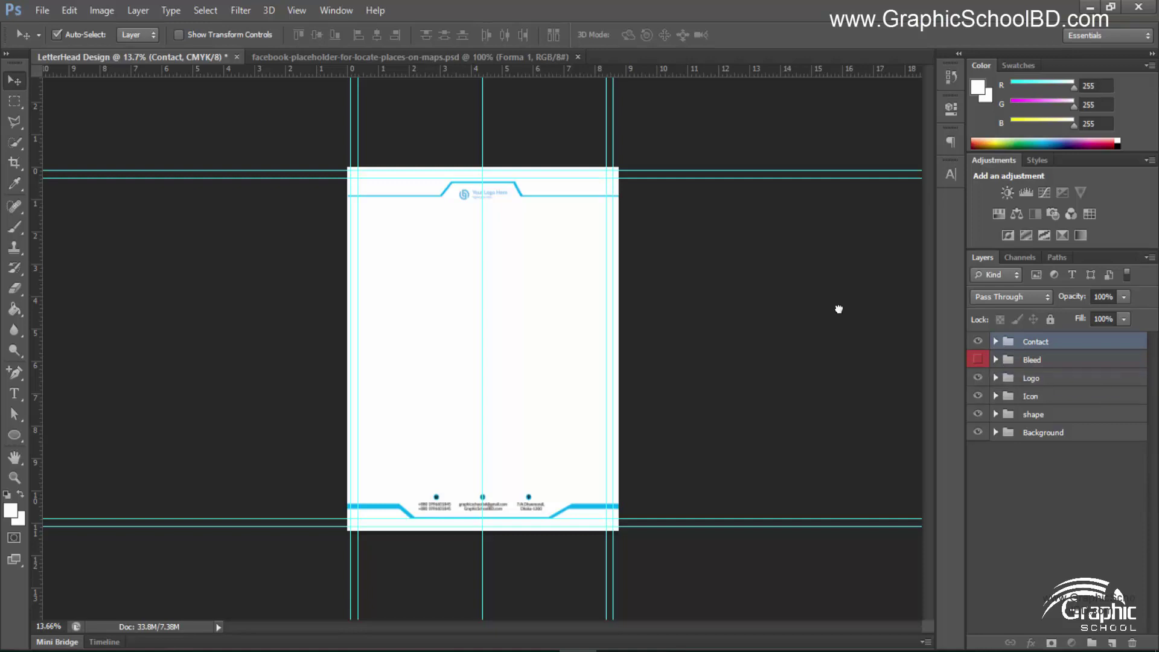
key("ctrl+bracketleft")
key("ctrl+bracketleft")
scroll(533, 414, "up", 3)
scroll(534, 414, "down", 3)
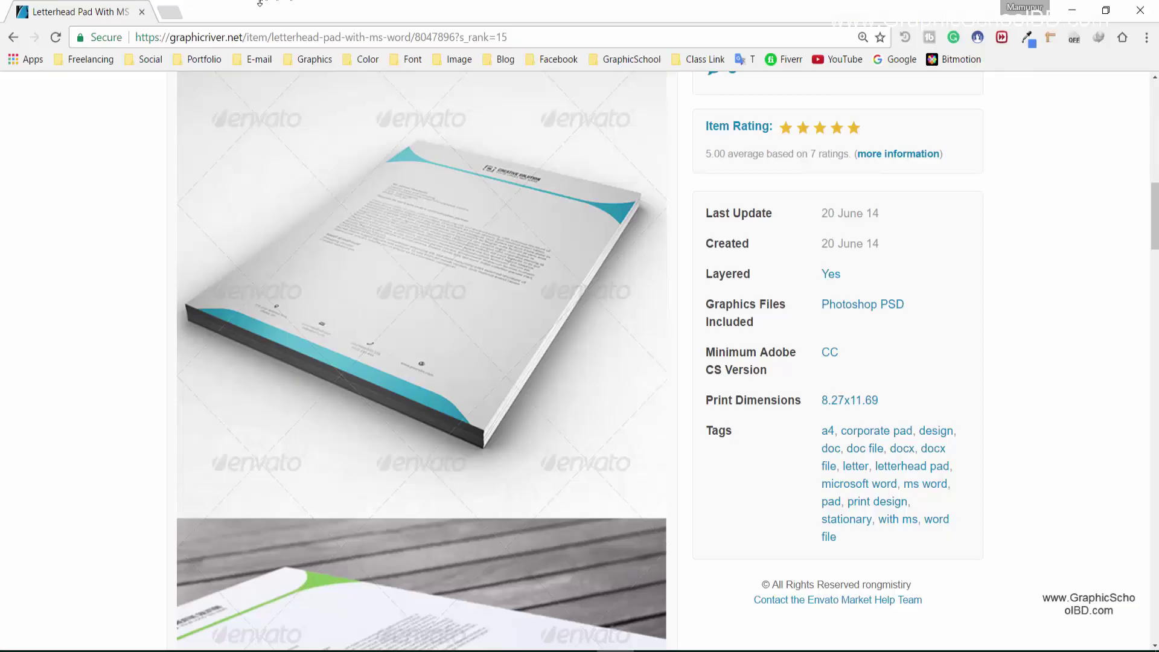
Step: Search Google for lorem ipsum and open the lipsum.com result
key("ctrl+t")
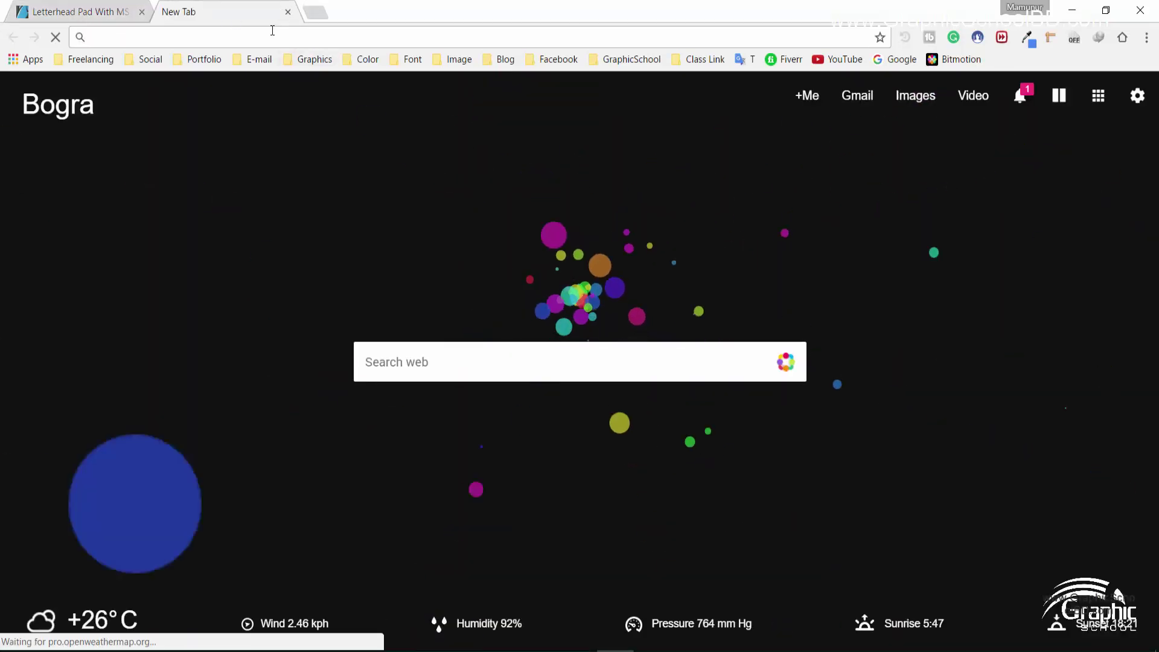
type("lorem ipsum")
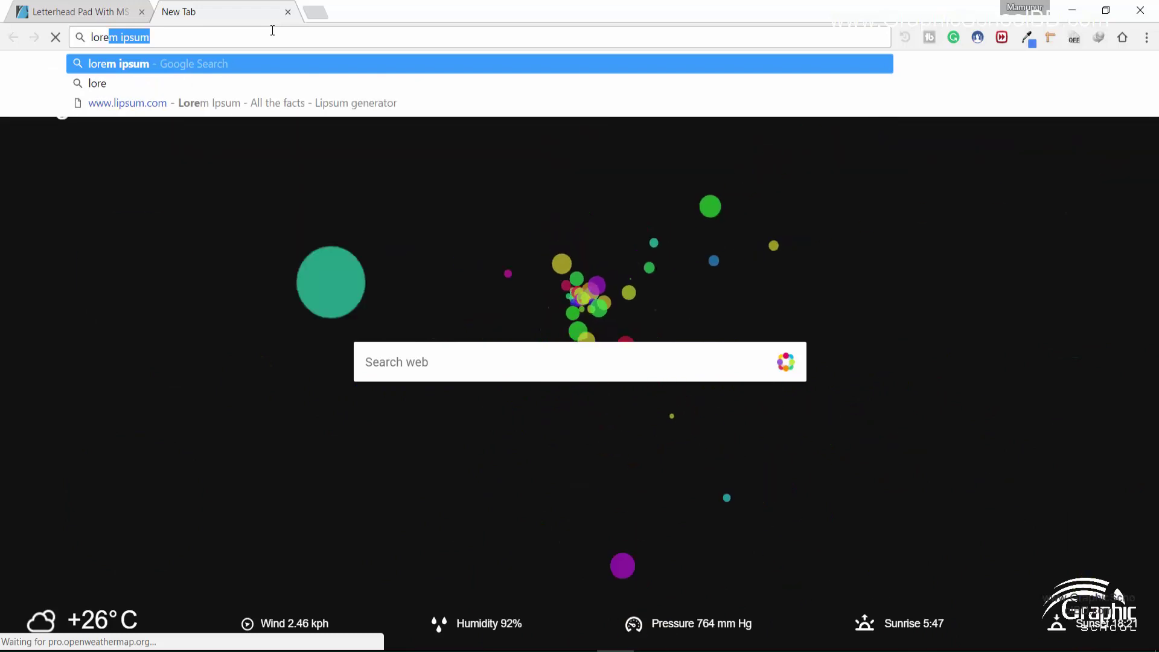
key("Return")
type("s")
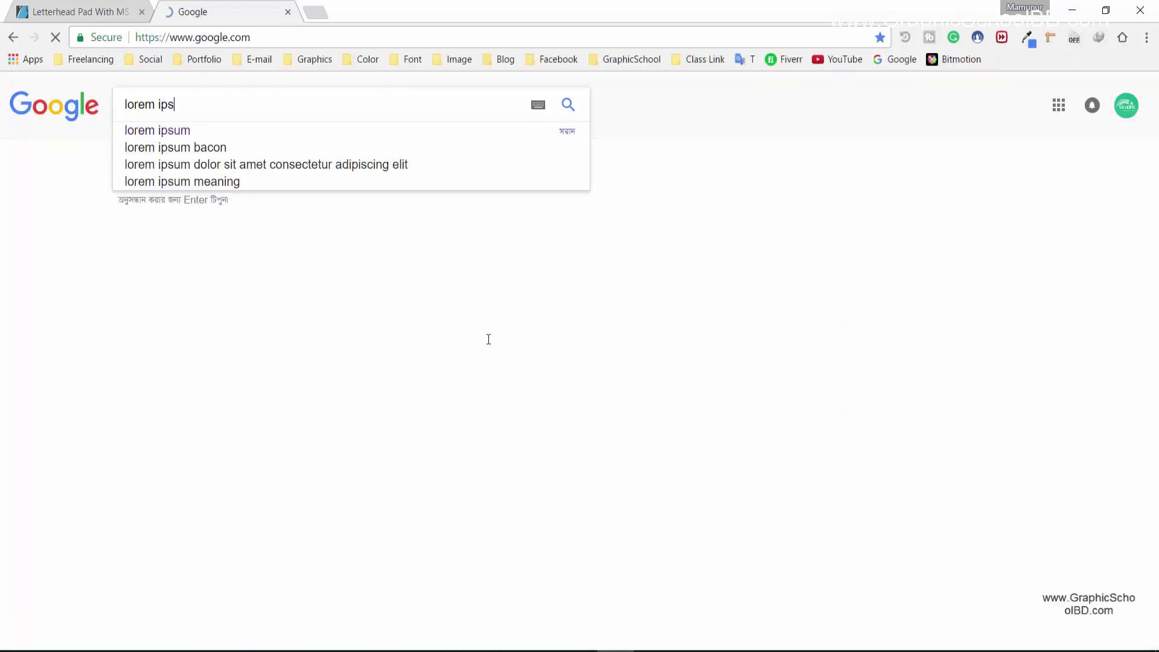
key("Down")
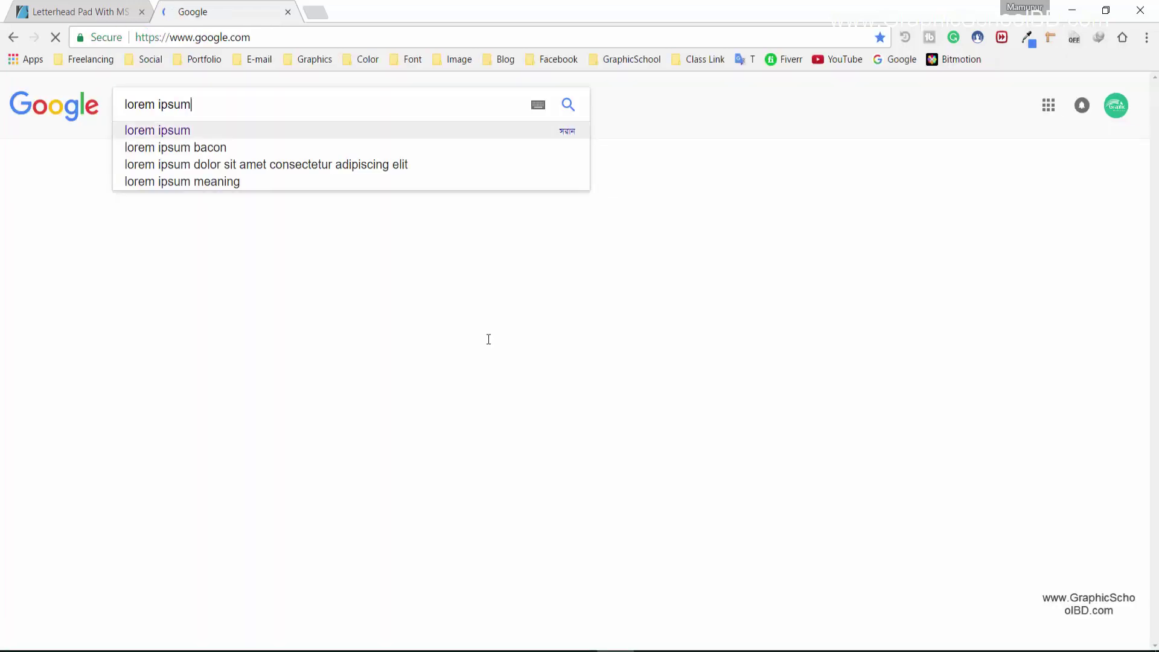
key("Return")
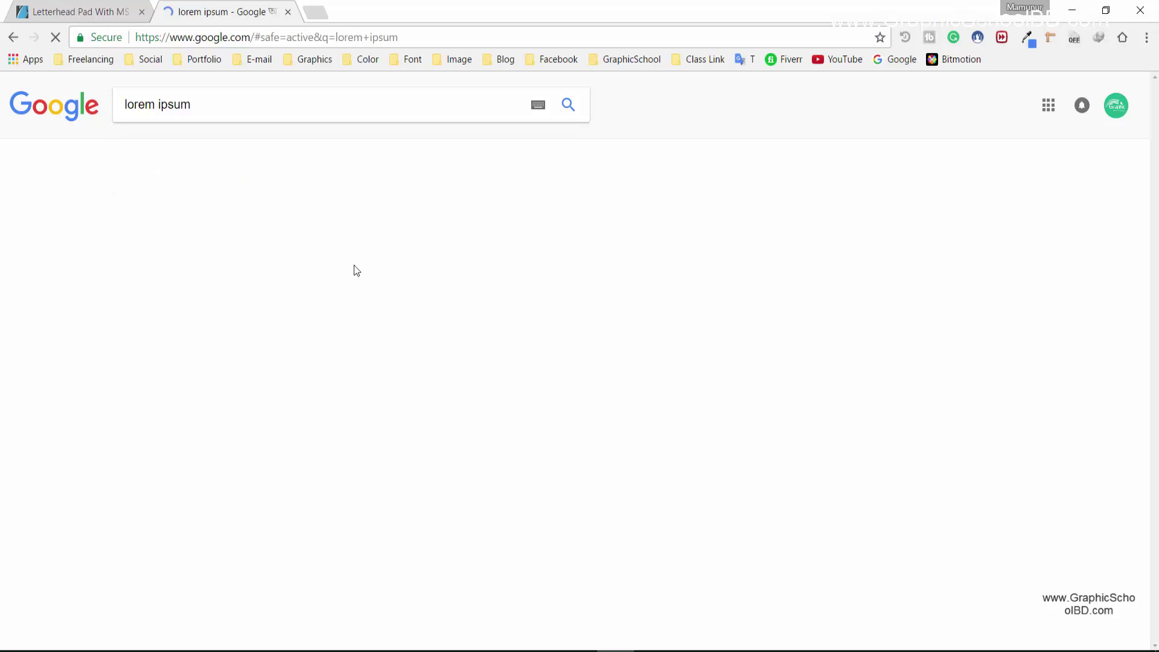
left_click(314, 221)
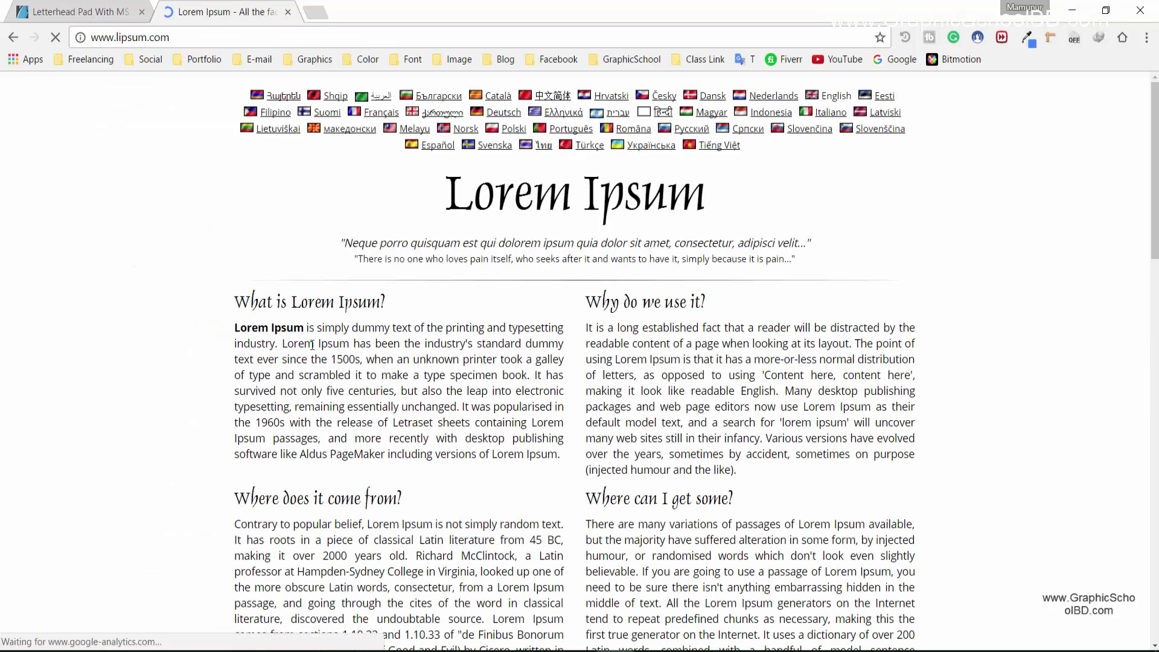
Step: Select the first 'What is Lorem Ipsum?' paragraph and return to Photoshop
left_click_drag(261, 340, 387, 468)
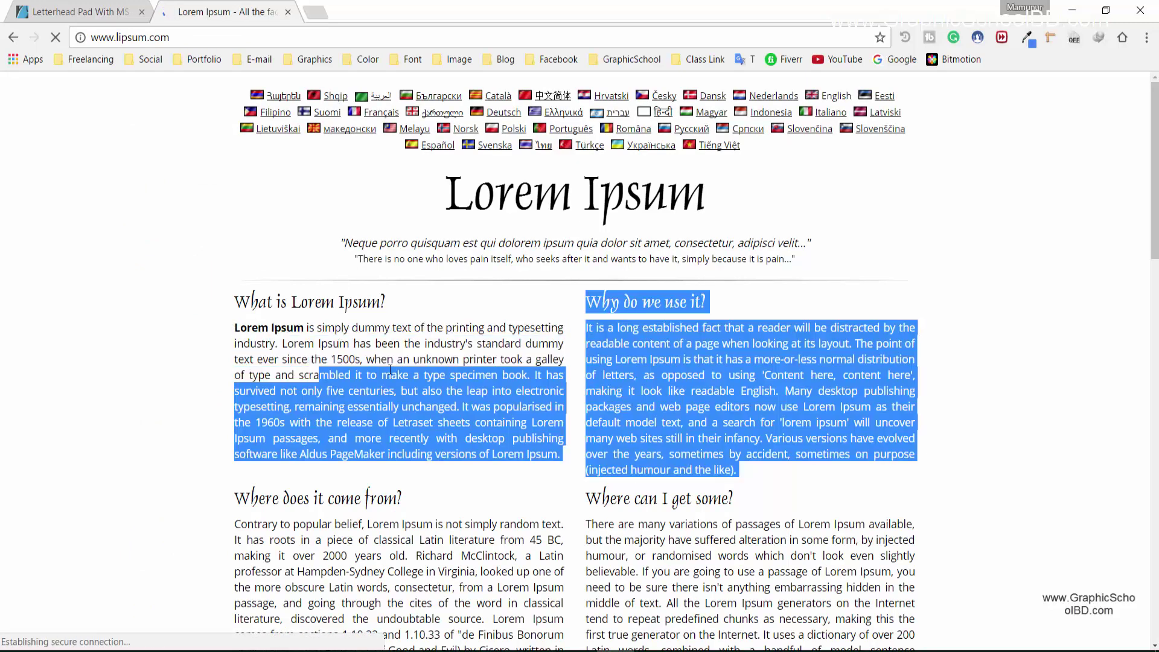
triple_click(392, 380)
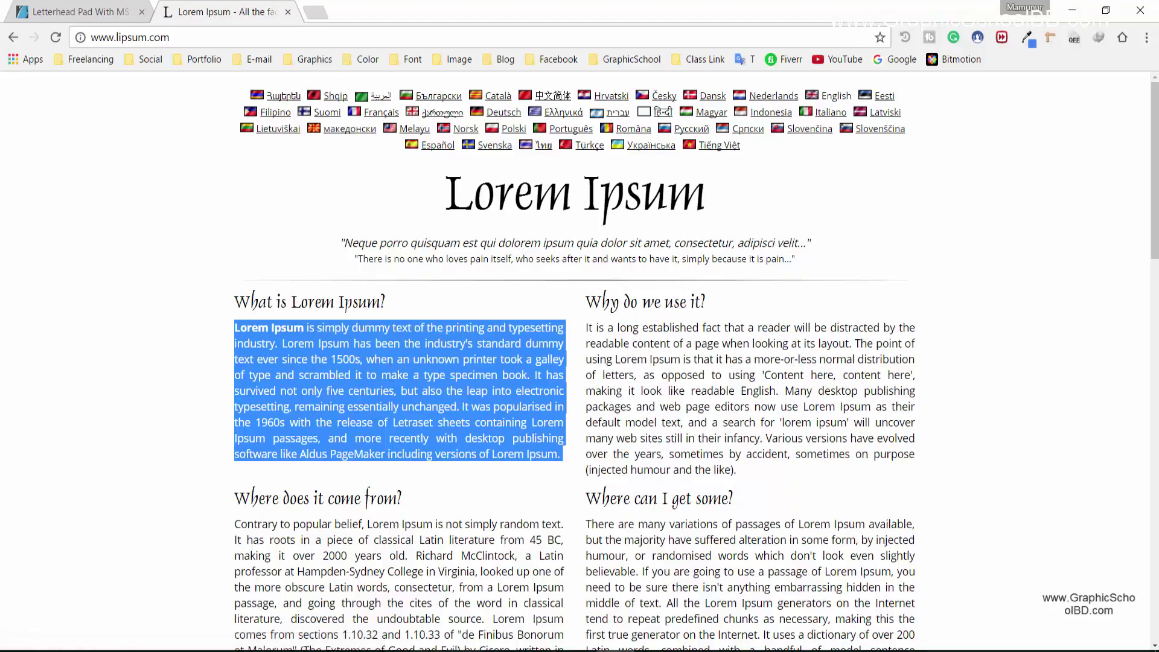
key("alt+Tab")
key("ctrl+0")
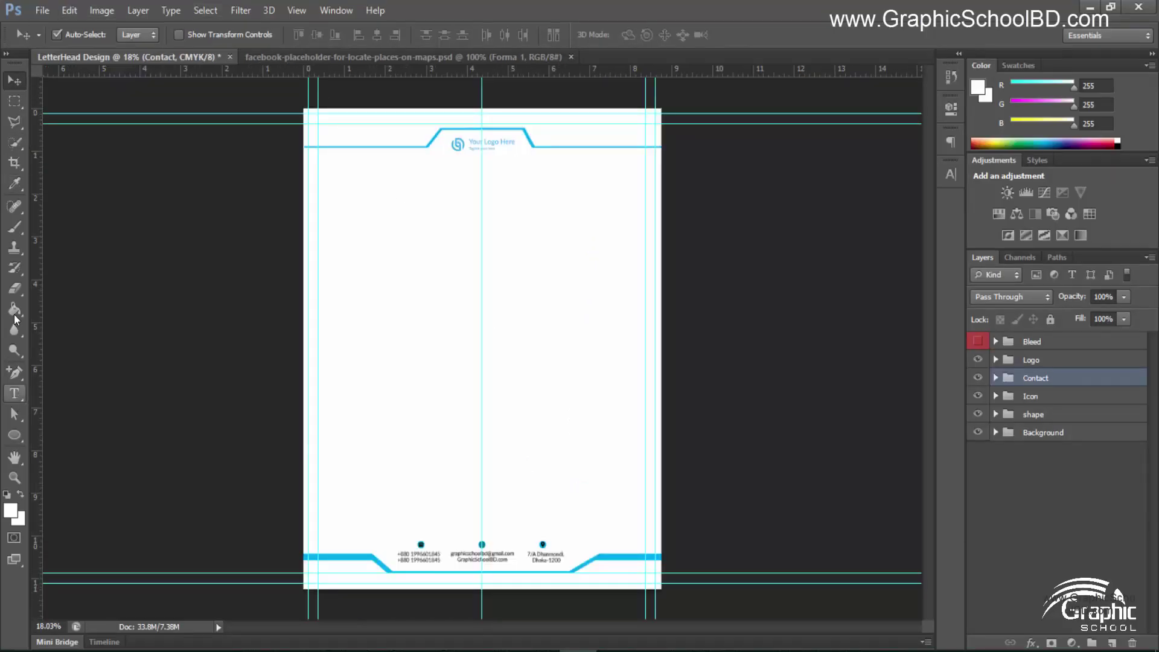
Step: Draw a text box across the middle of the page and paste Lorem Ipsum paragraphs into it
left_click(22, 394)
left_click(91, 392)
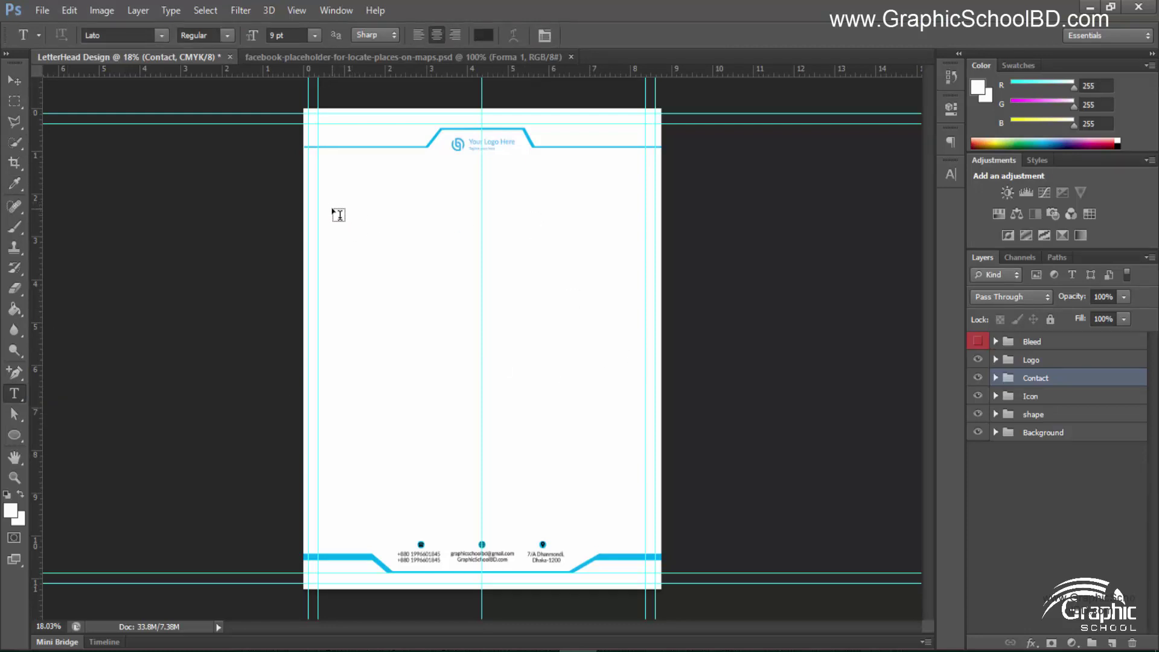
mouse_move(339, 217)
left_mouse_down()
mouse_move(469, 396)
mouse_move(581, 497)
mouse_move(621, 487)
mouse_move(634, 468)
mouse_move(628, 411)
left_mouse_up()
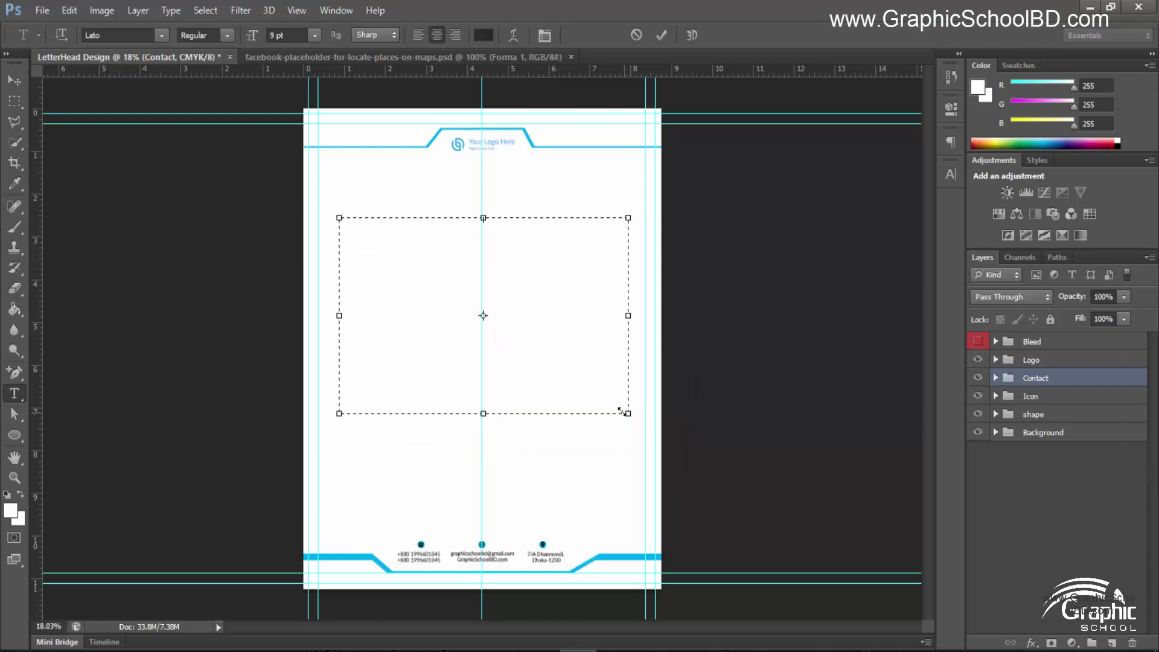
key("ctrl+v")
key("ctrl+v")
key("ctrl+v")
key("ctrl+v")
key("ctrl+v")
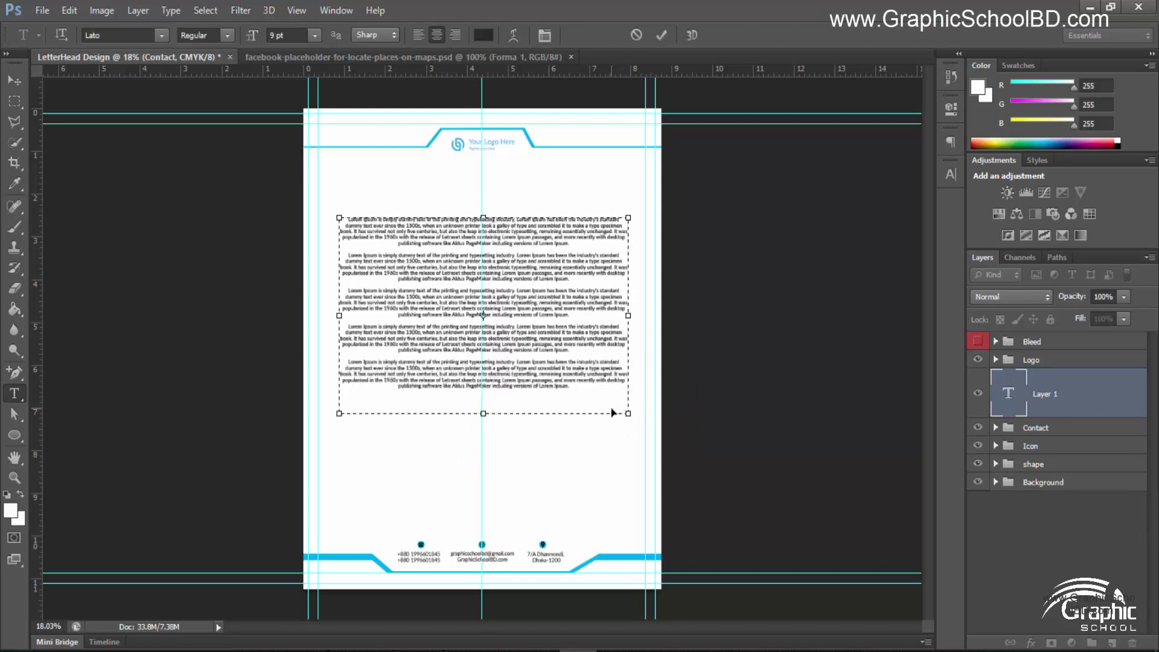
key("ctrl+a")
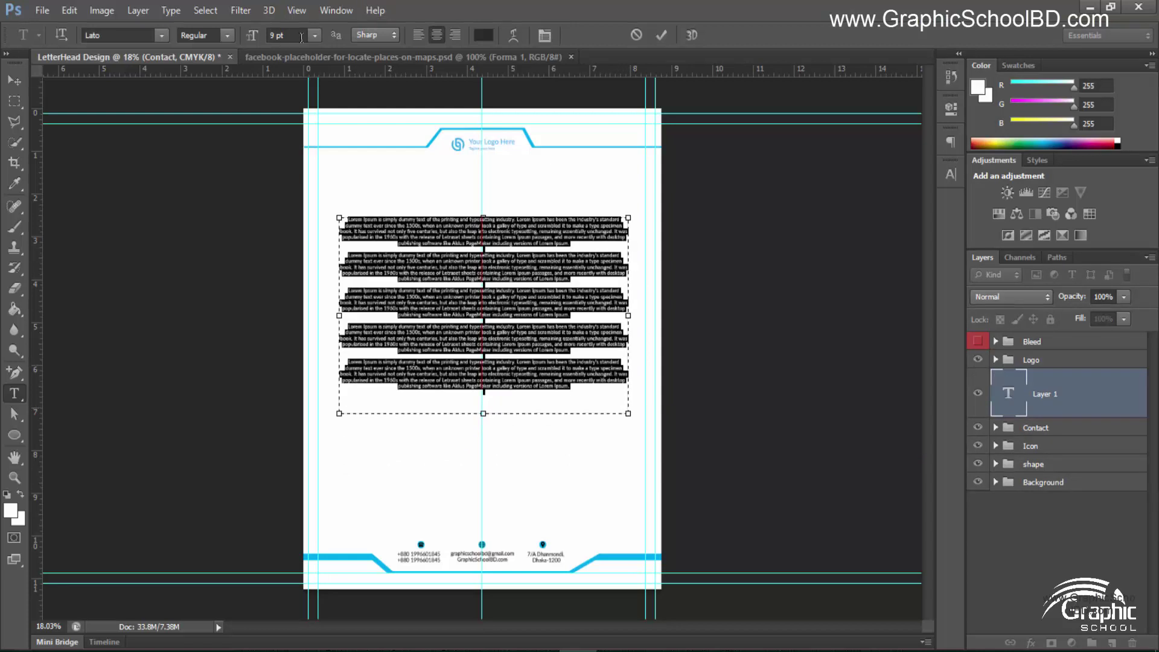
Step: Set all the body text to 12 pt
left_click(269, 35)
type("125")
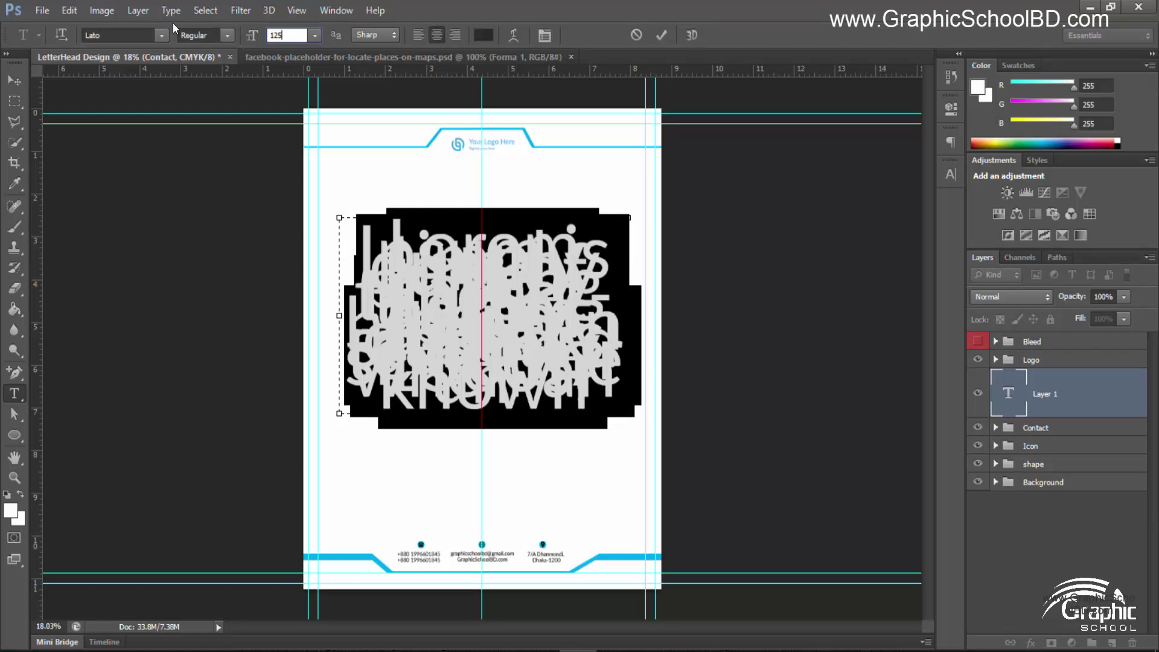
key("BackSpace")
left_click(510, 352)
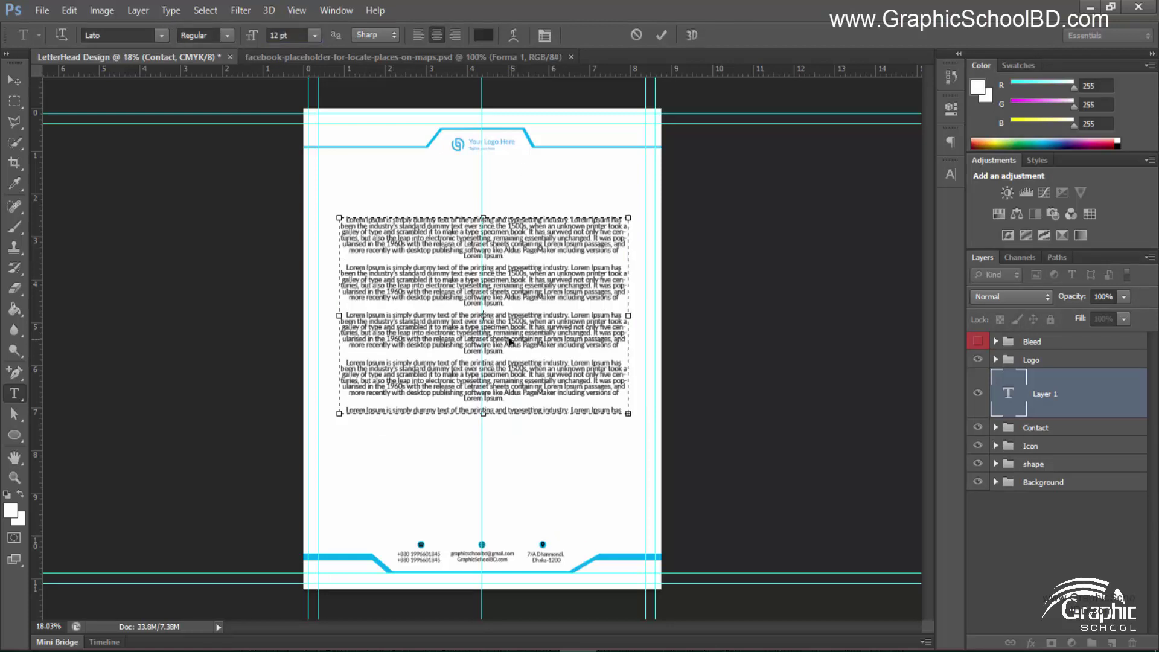
key("ctrl+a")
key("ctrl+t")
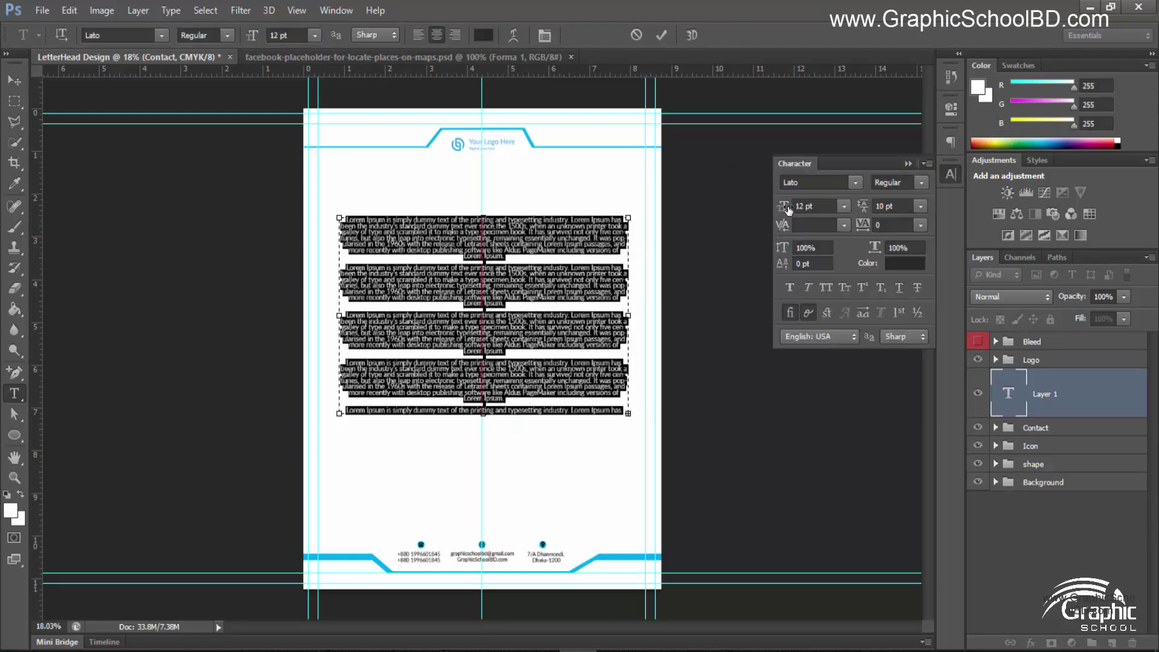
Step: Set the body text's leading to 18 pt in the Character panel
left_click(818, 205)
key("Tab")
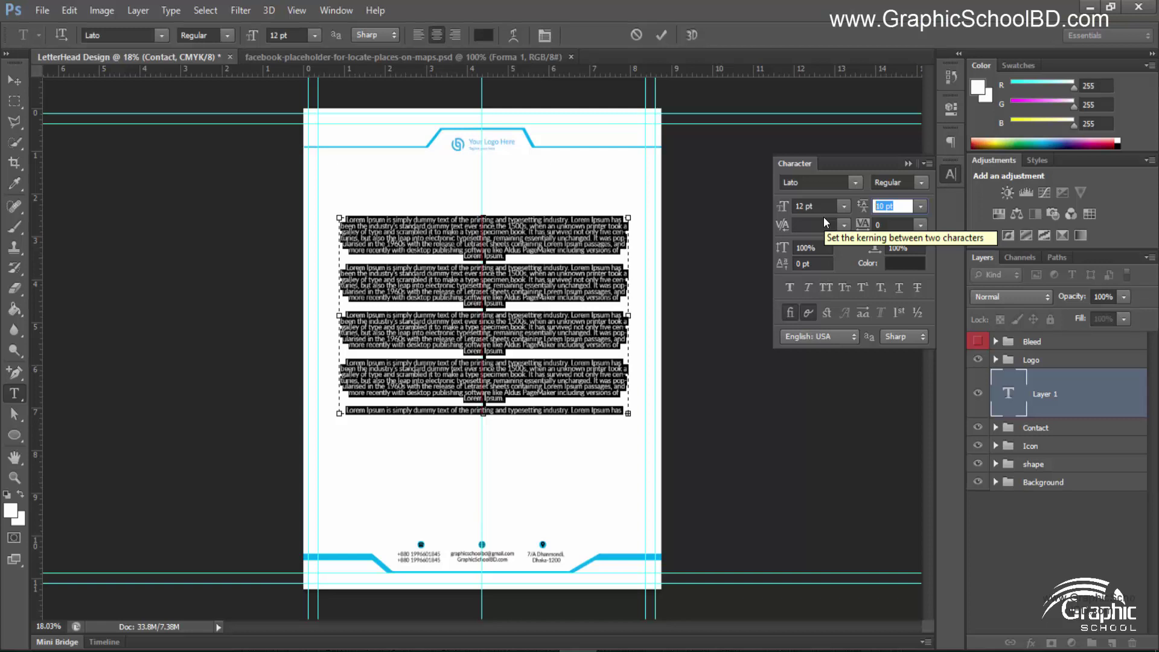
type("18")
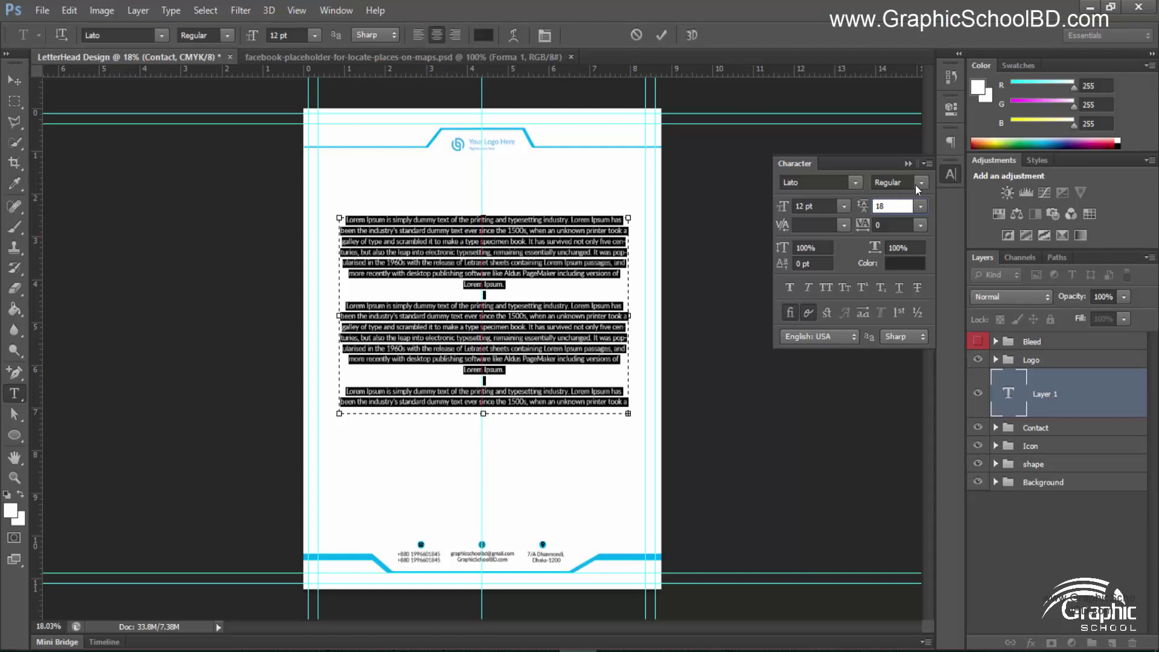
left_click(947, 145)
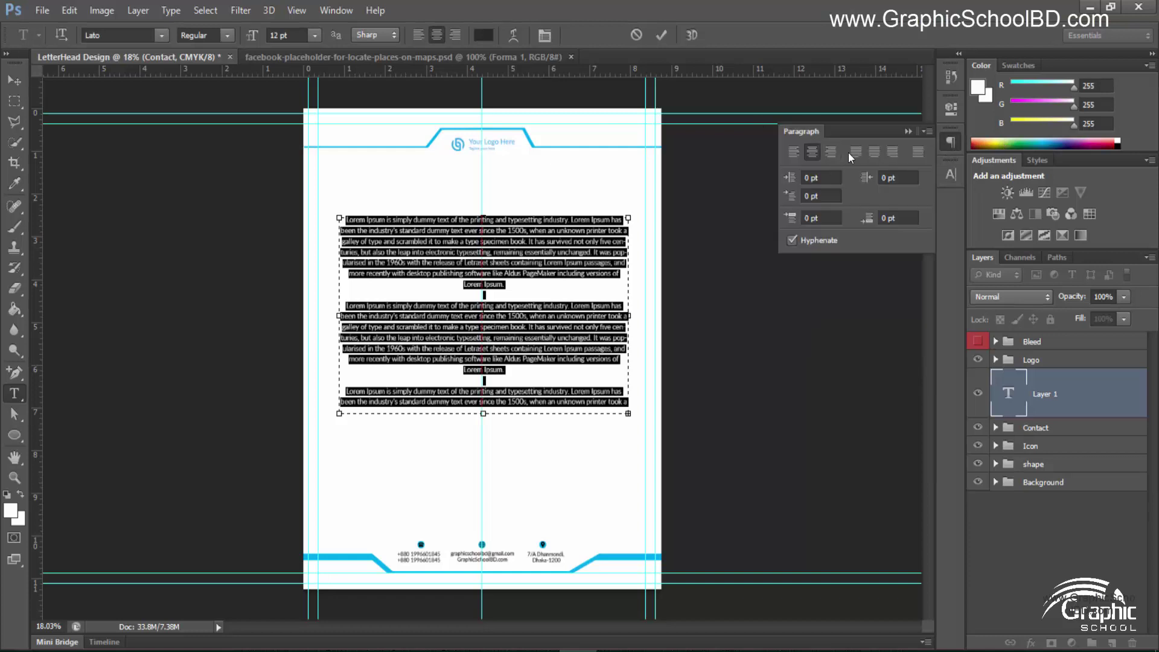
Step: Justify the body text with last line left and delete the paragraphs after the third
key("ctrl+shift+j")
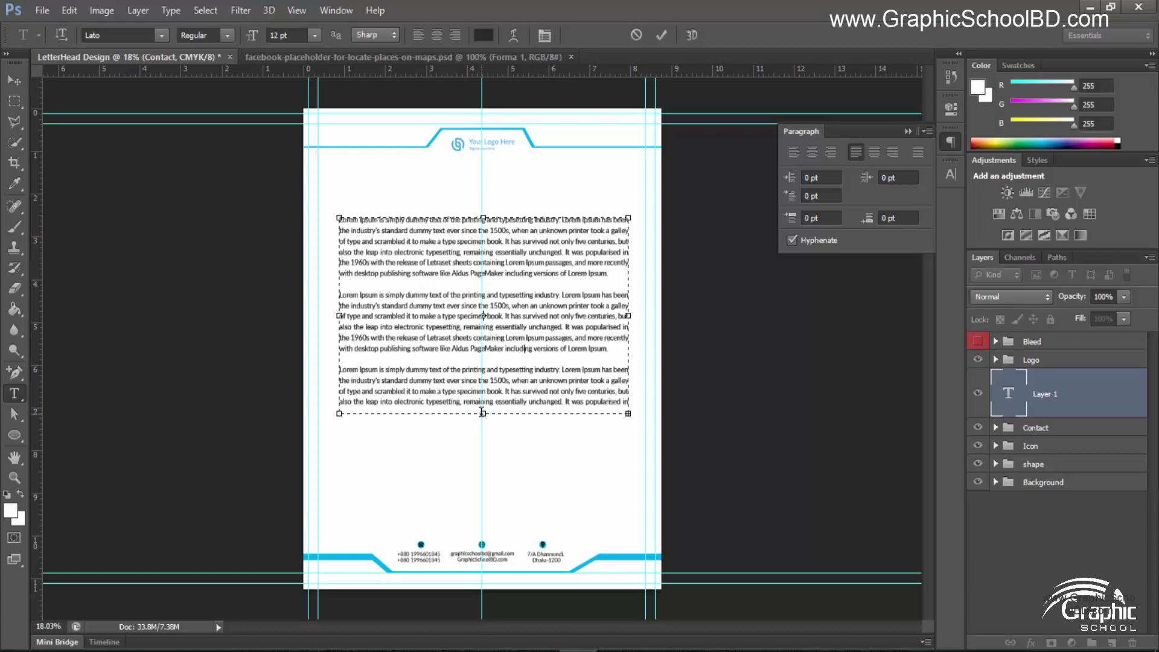
left_click_drag(486, 416, 494, 529)
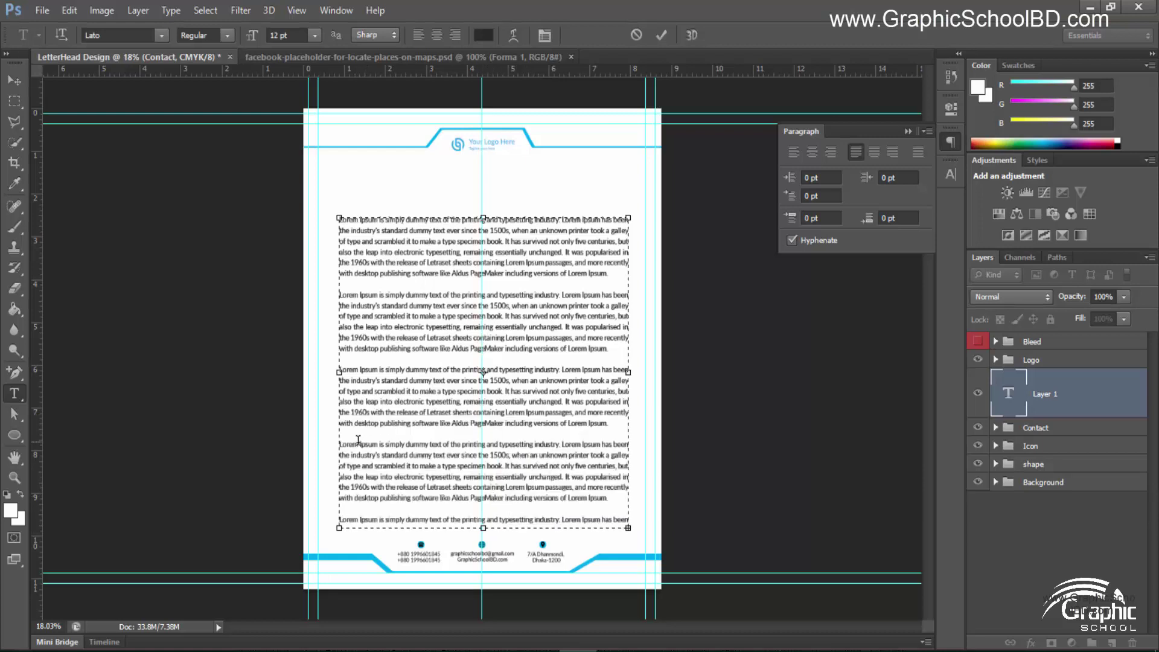
left_click_drag(358, 441, 540, 502)
key("BackSpace")
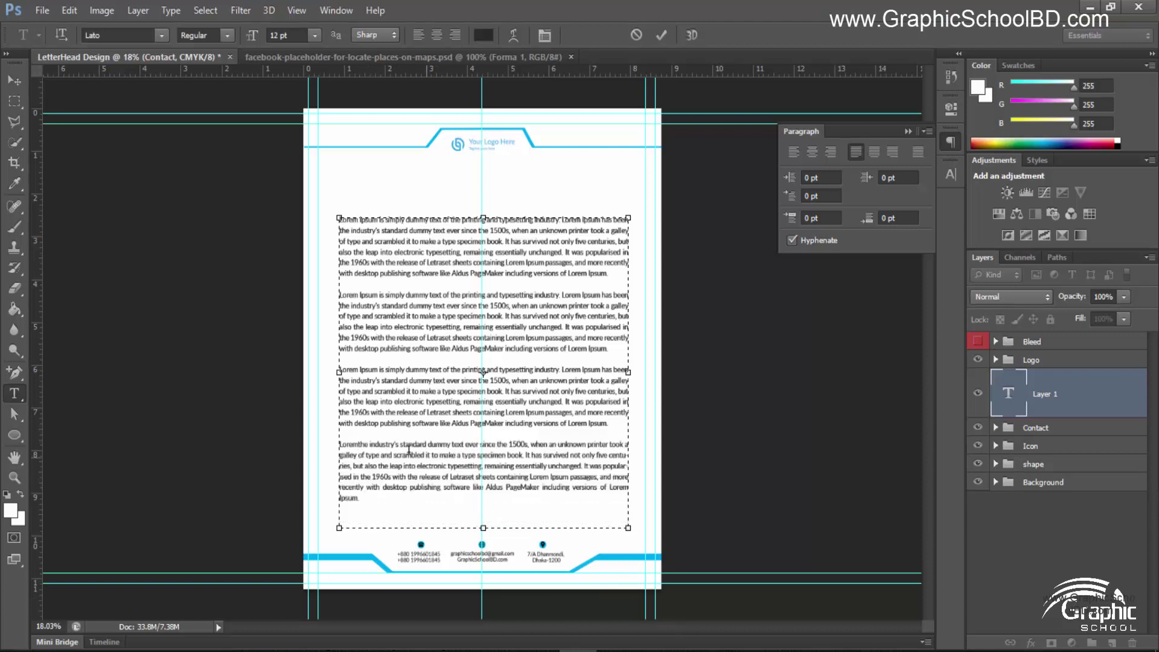
Step: Remove the leftover fourth-paragraph text and shrink the text box to the three paragraphs
key("ctrl+shift+End")
key("BackSpace")
key("shift+Home")
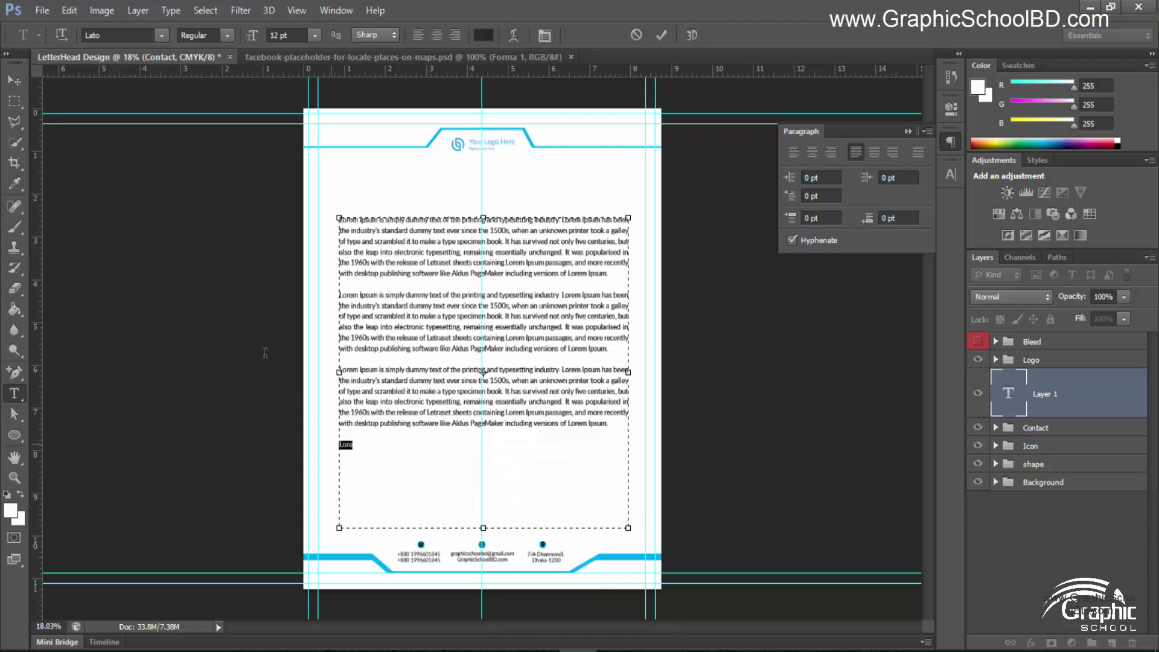
key("BackSpace")
left_click_drag(484, 528, 487, 445)
Step: Commit the body text box, then reopen the body text layer for editing
left_click(12, 79)
scroll(387, 218, "up", 1)
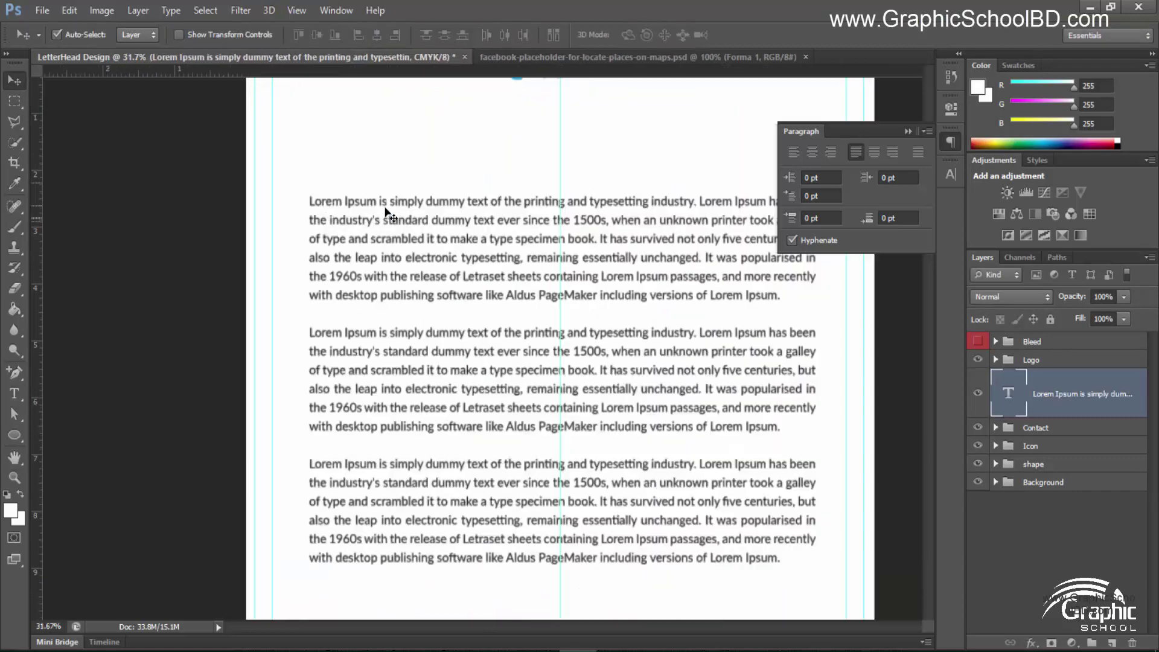
scroll(388, 219, "up", 1)
scroll(531, 253, "up", 1)
scroll(506, 254, "up", 1)
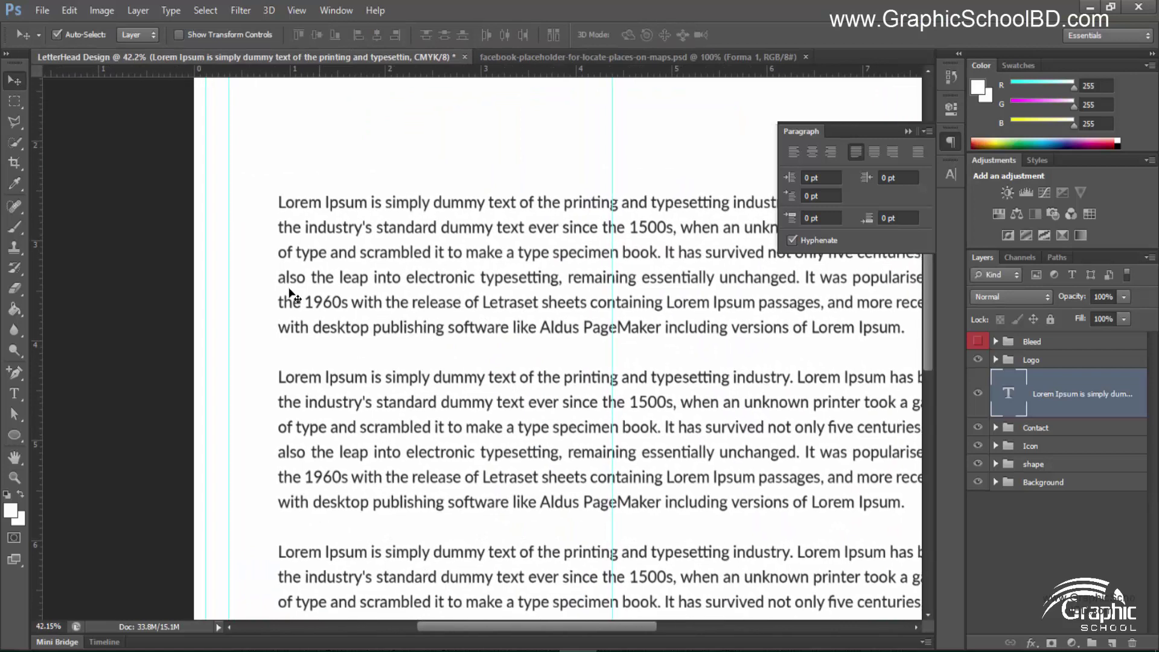
key("t")
left_click(280, 203)
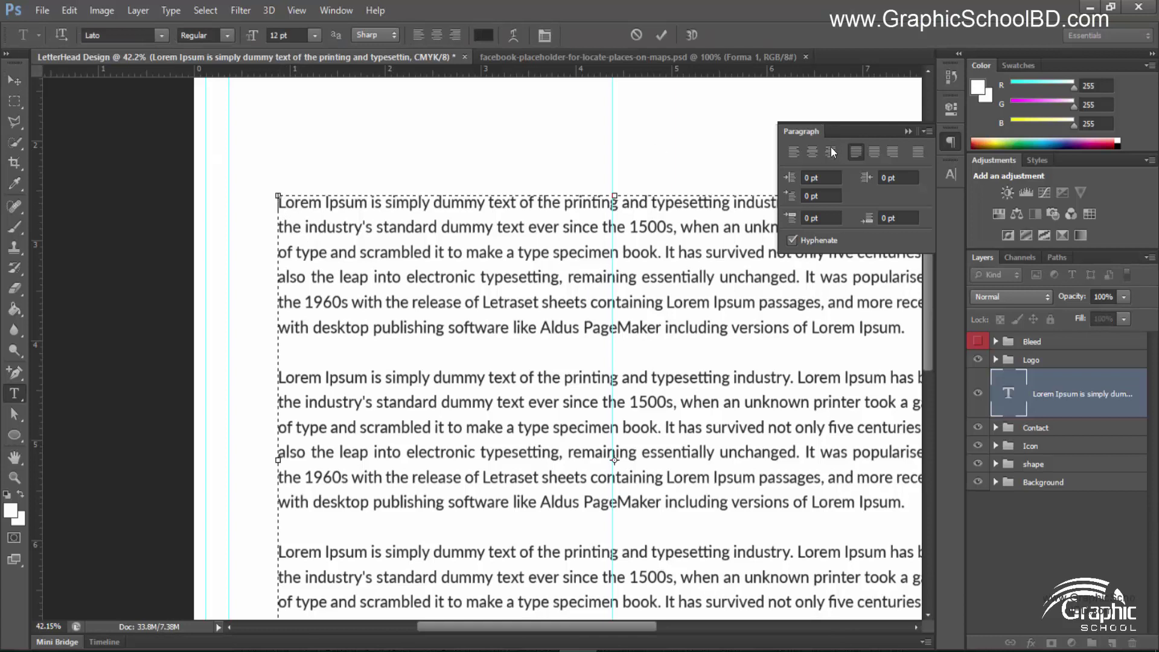
Step: Enter 100 in the Character panel's baseline shift field
left_click(951, 176)
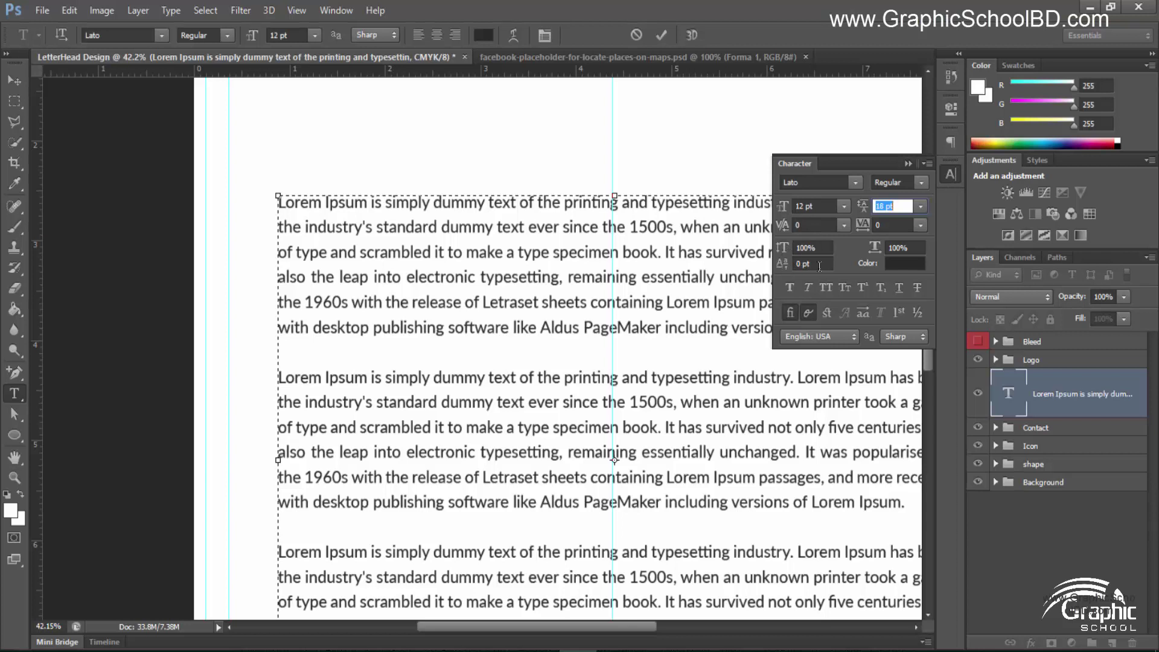
left_click(802, 265)
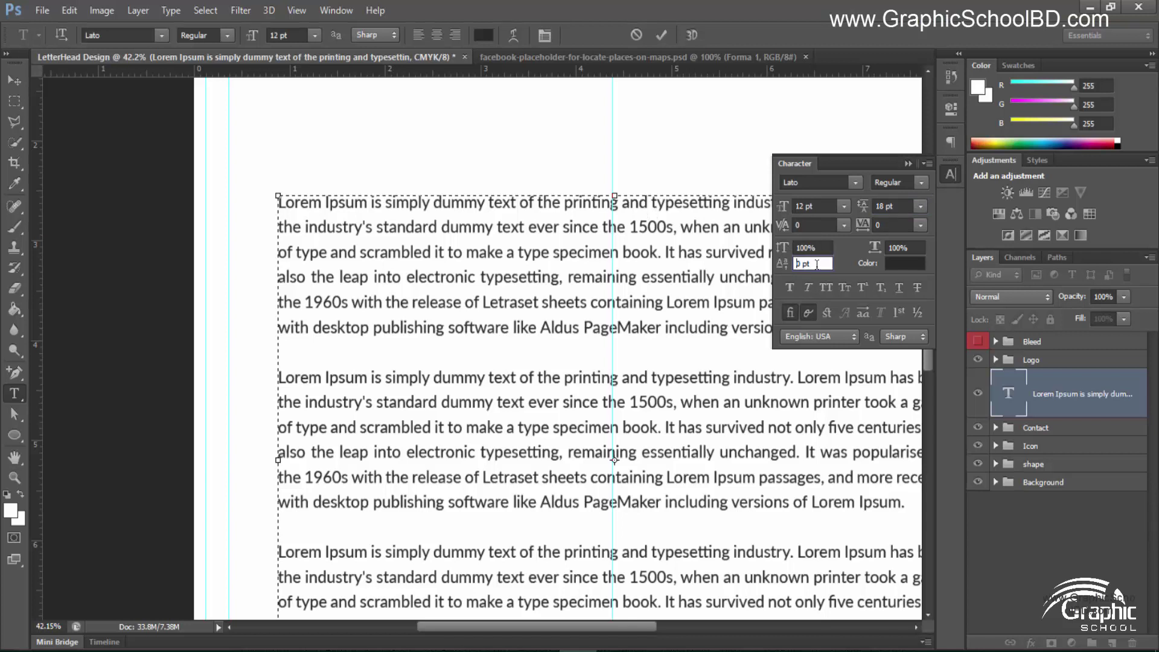
type("100")
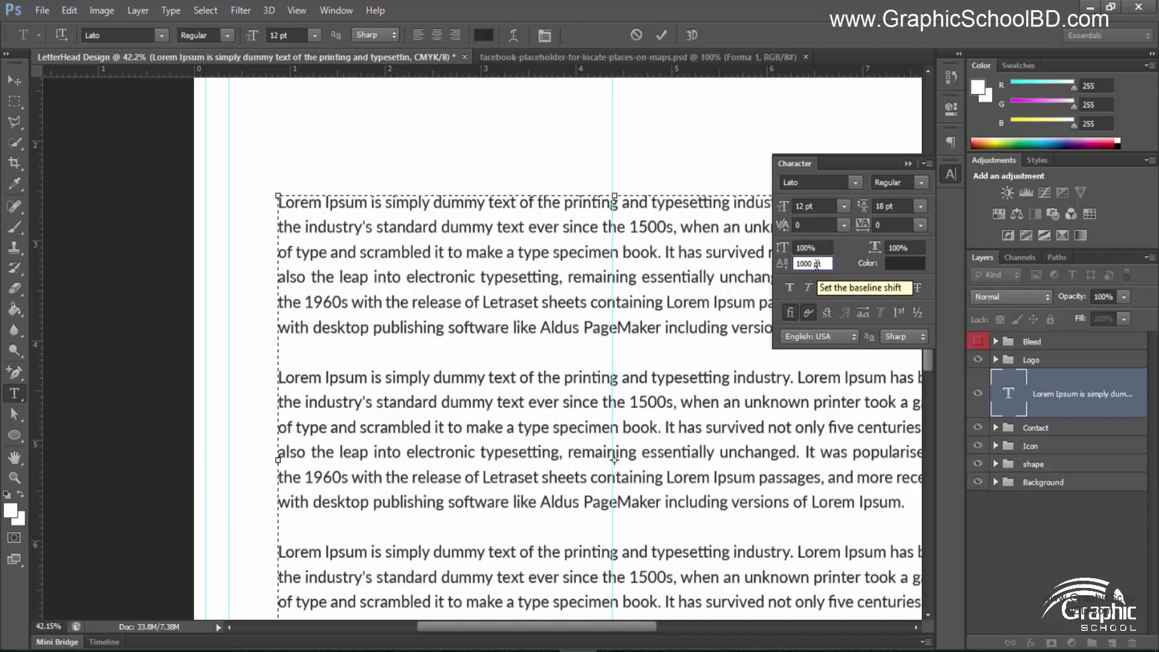
key("Delete")
key("Return")
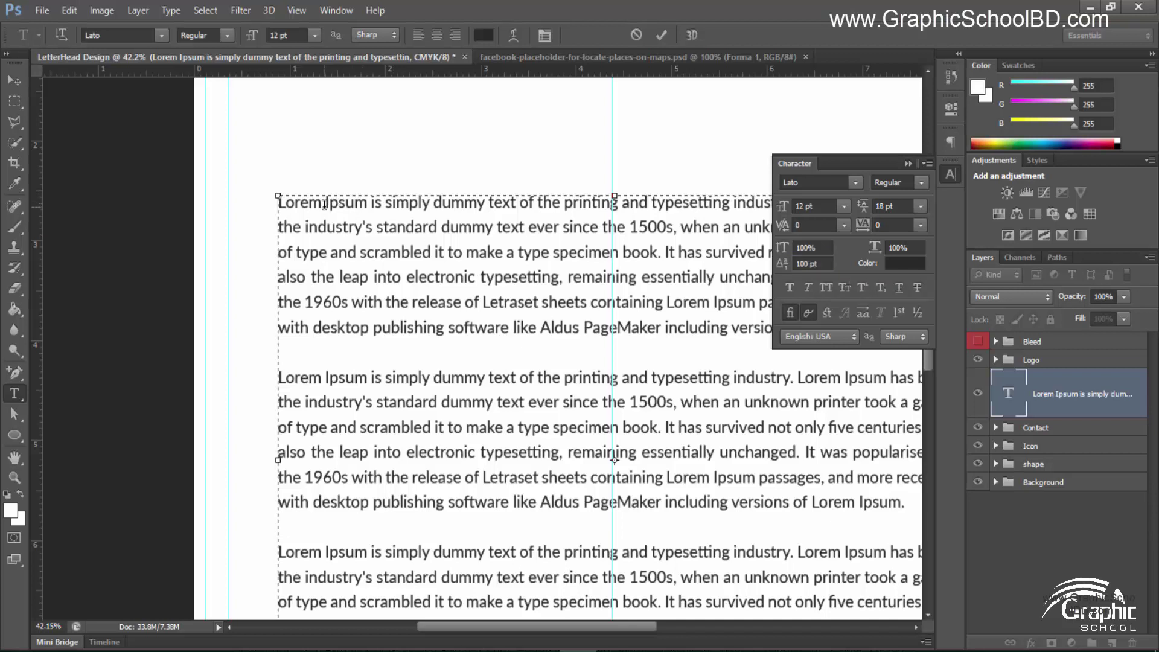
Step: Indent the first lines of the first and second body paragraphs
left_click_drag(325, 202, 233, 197)
left_click(398, 268)
left_click(368, 202)
left_click(279, 203)
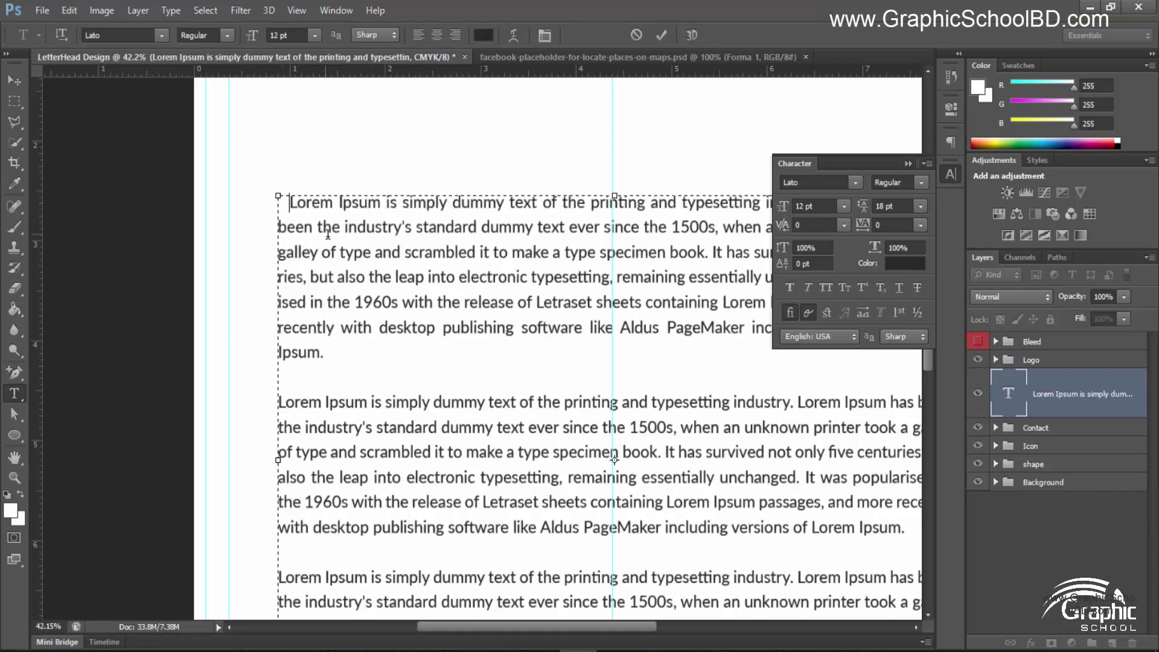
scroll(362, 266, "down", 2)
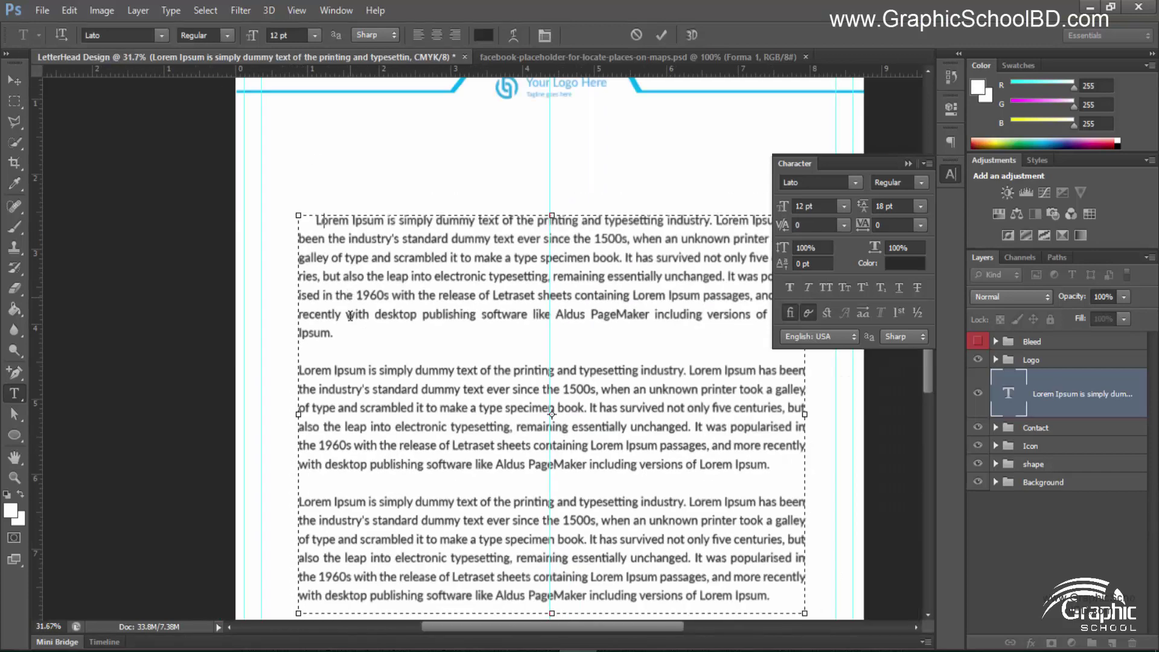
left_click(301, 369)
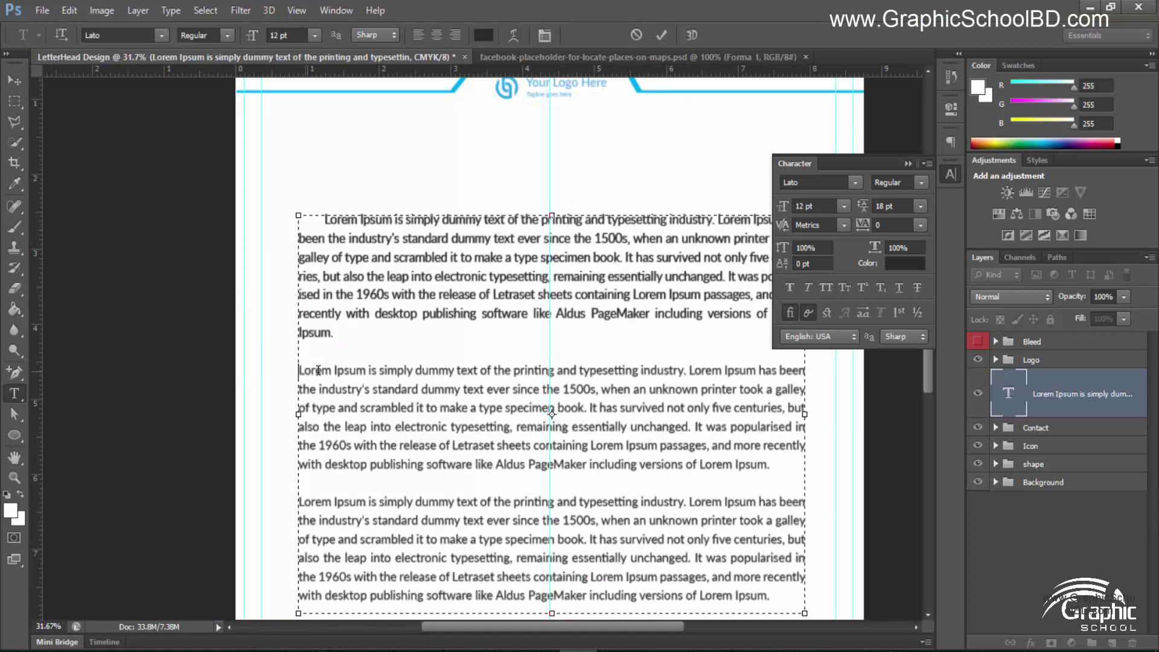
Step: Copy the indent space and indent the third paragraph's first line
mouse_move(326, 220)
left_mouse_down()
mouse_move(286, 213)
mouse_move(298, 220)
left_mouse_up()
left_click(255, 171)
left_click(324, 221)
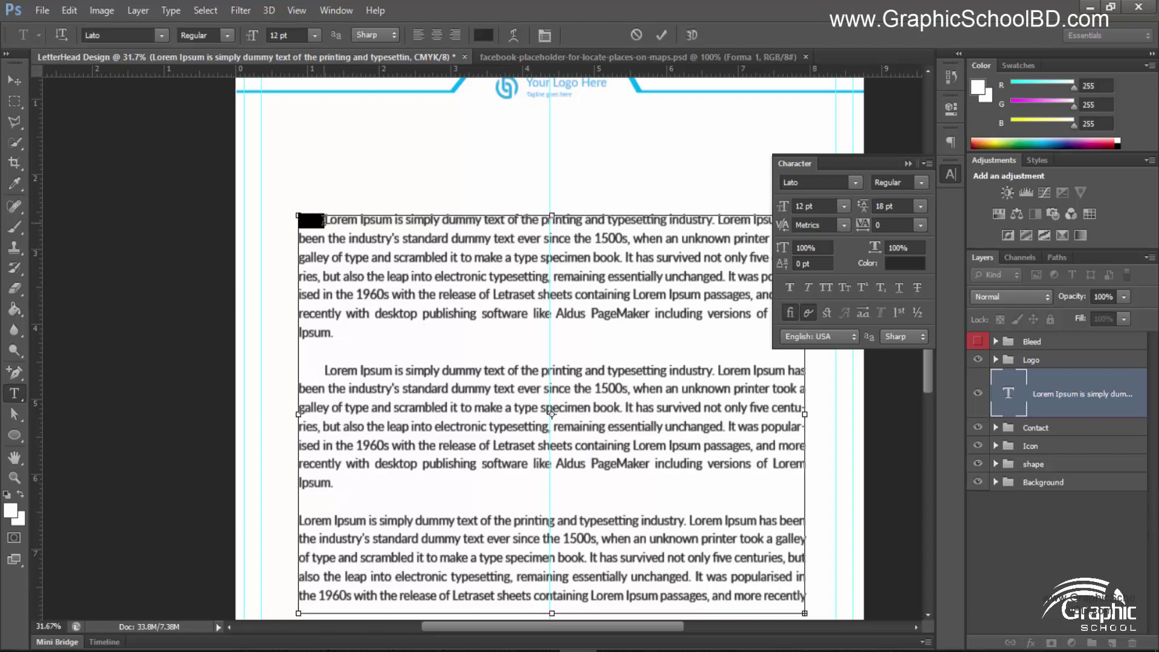
left_click(324, 225)
key("Tab")
scroll(453, 354, "down", 3)
scroll(453, 354, "up", 2)
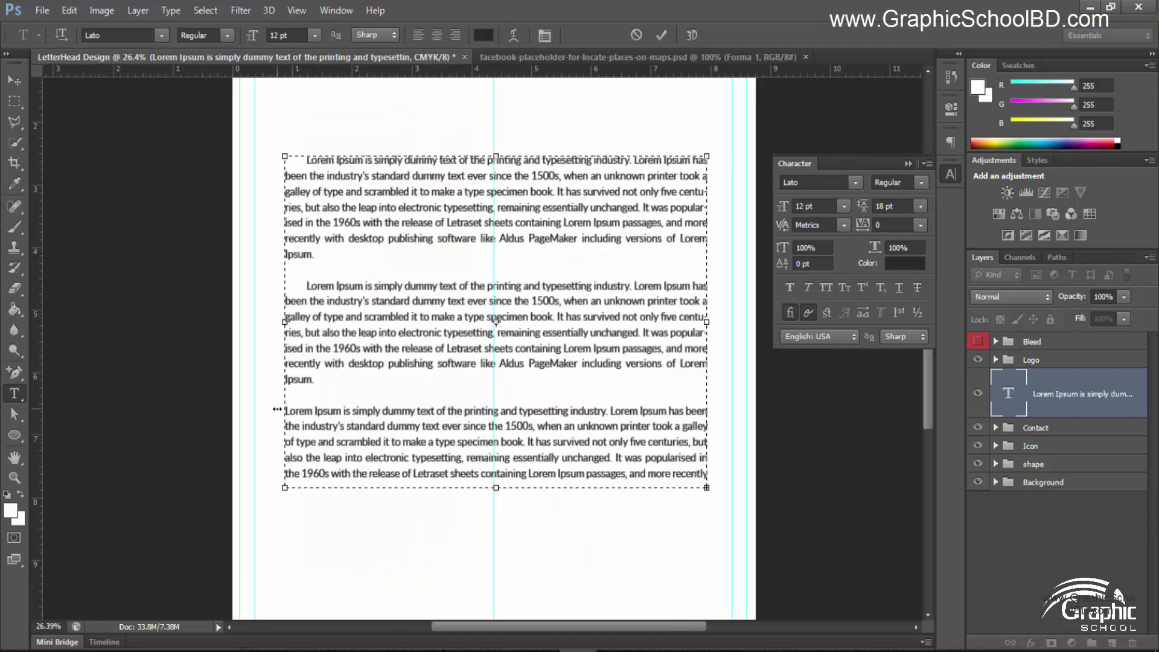
key("Tab")
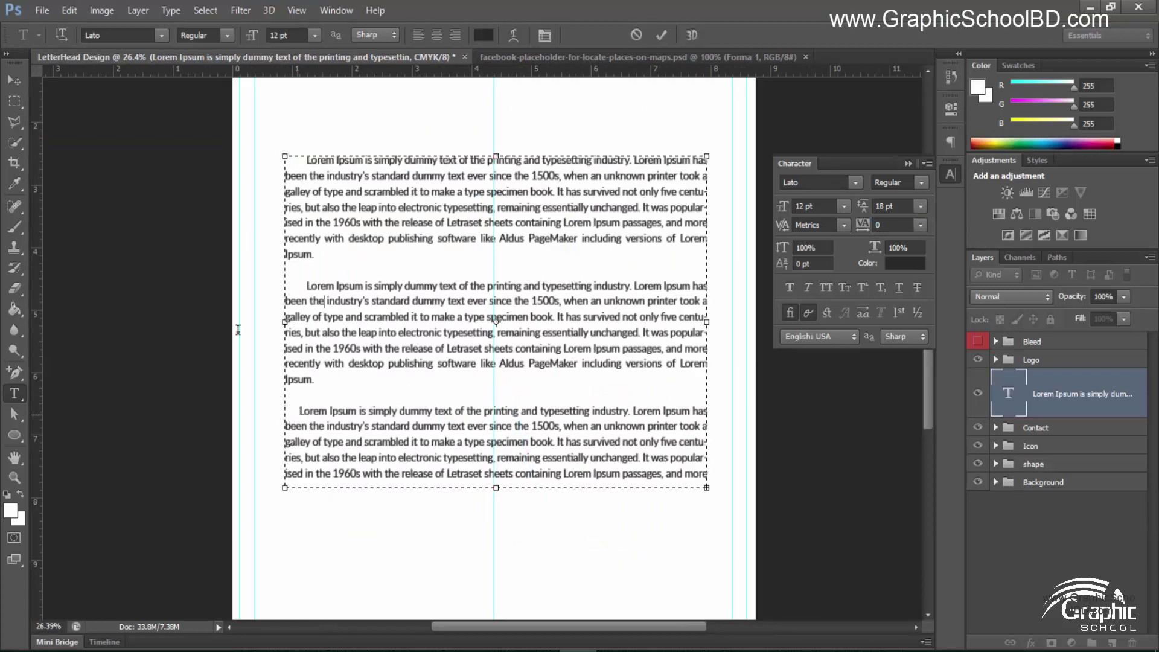
Step: Trim the last body paragraph so it ends at the word 'remaining' and commit
left_click_drag(306, 159, 423, 442)
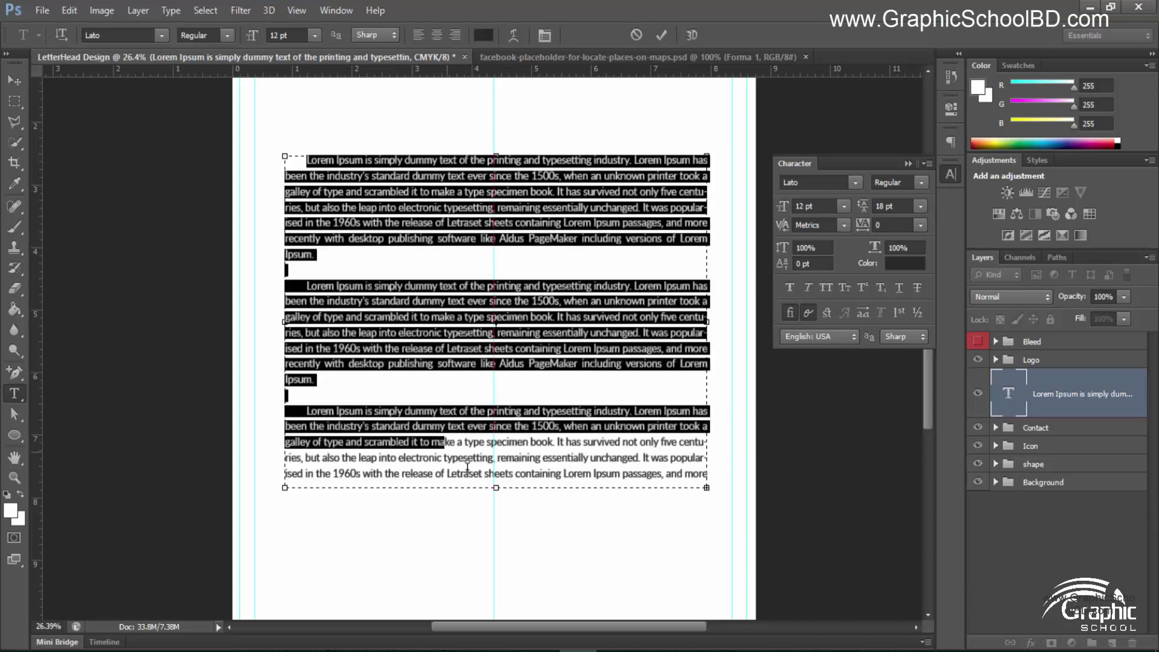
left_click(479, 473)
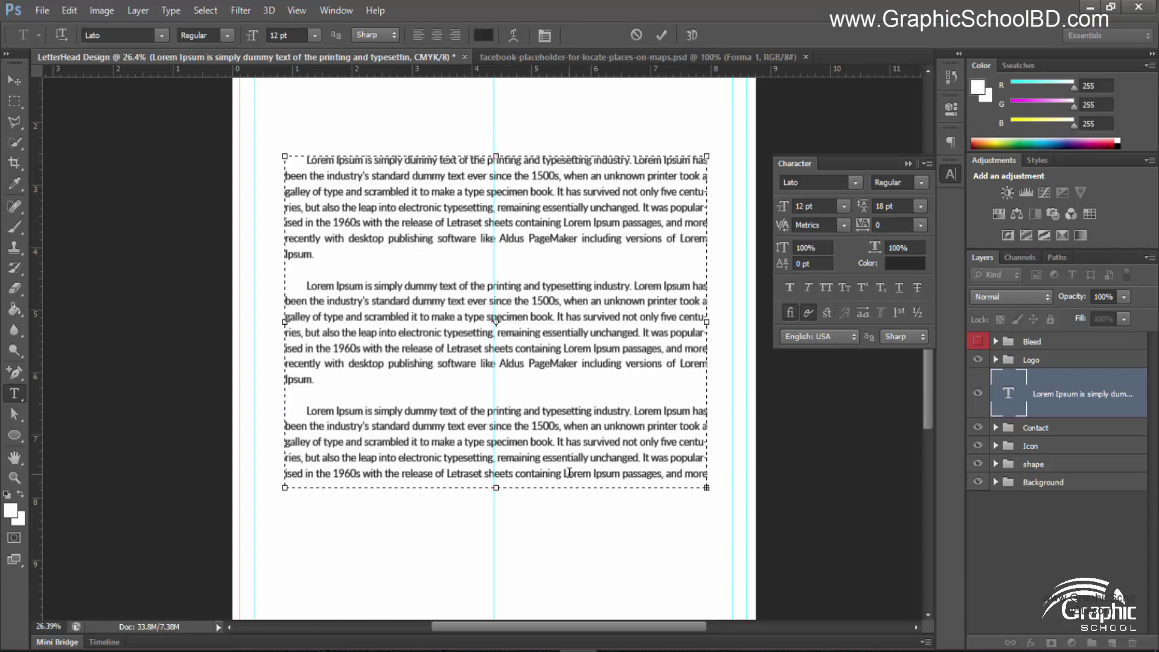
left_click_drag(564, 473, 708, 473)
scroll(619, 483, "right", 2)
type("recently with desktop publishing")
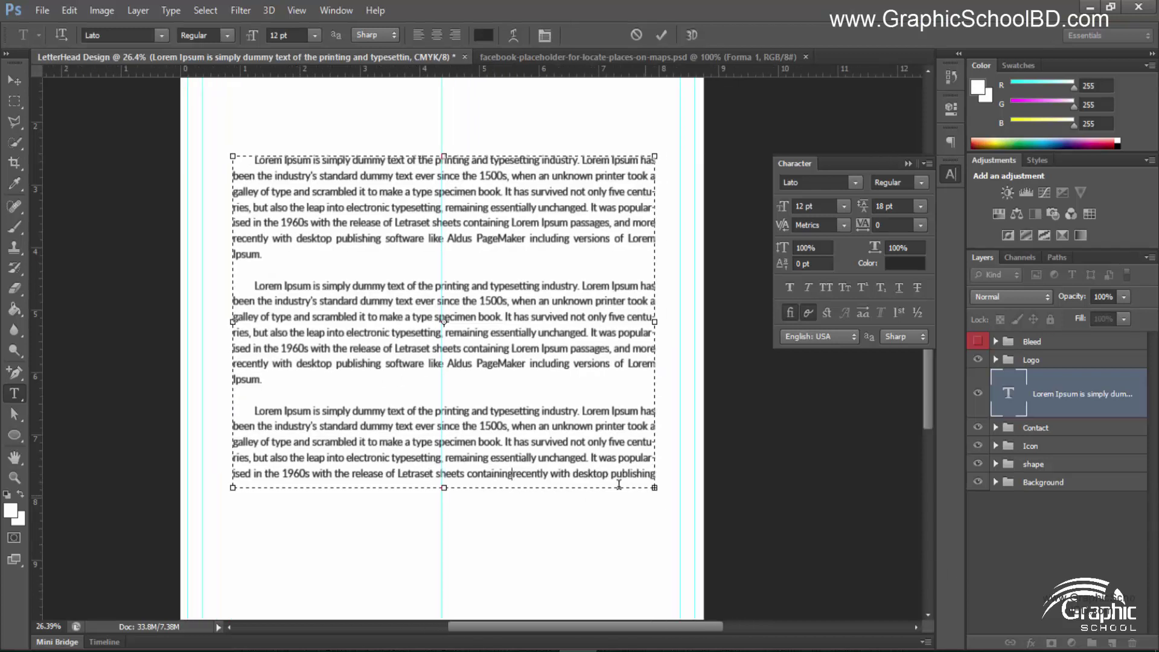
left_click(496, 454, "shift")
key("BackSpace")
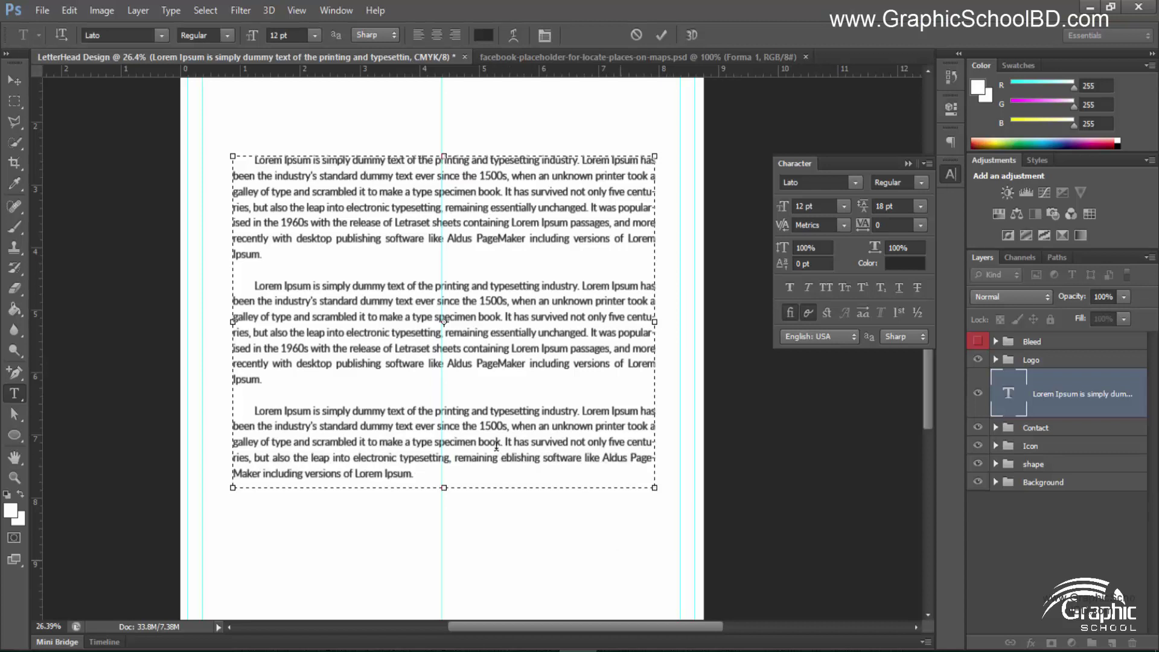
left_click(559, 510, "shift")
key("BackSpace")
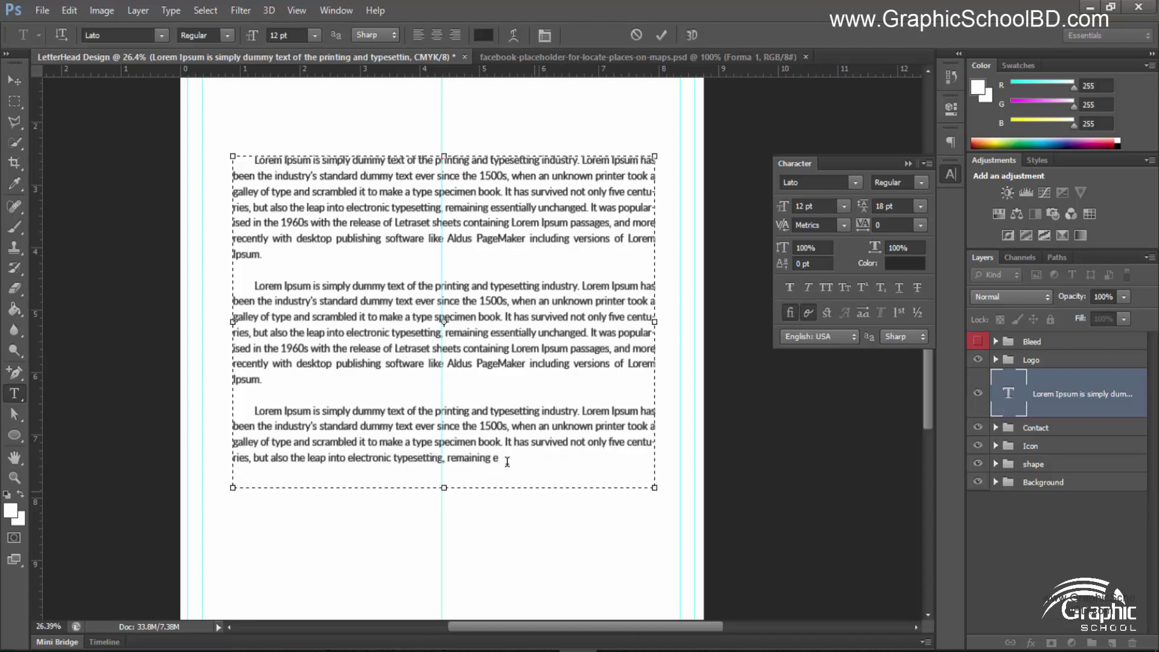
key("BackSpace")
left_click(15, 80)
Step: Zoom out to frame the page and move the body text slightly lower
key("ctrl+minus")
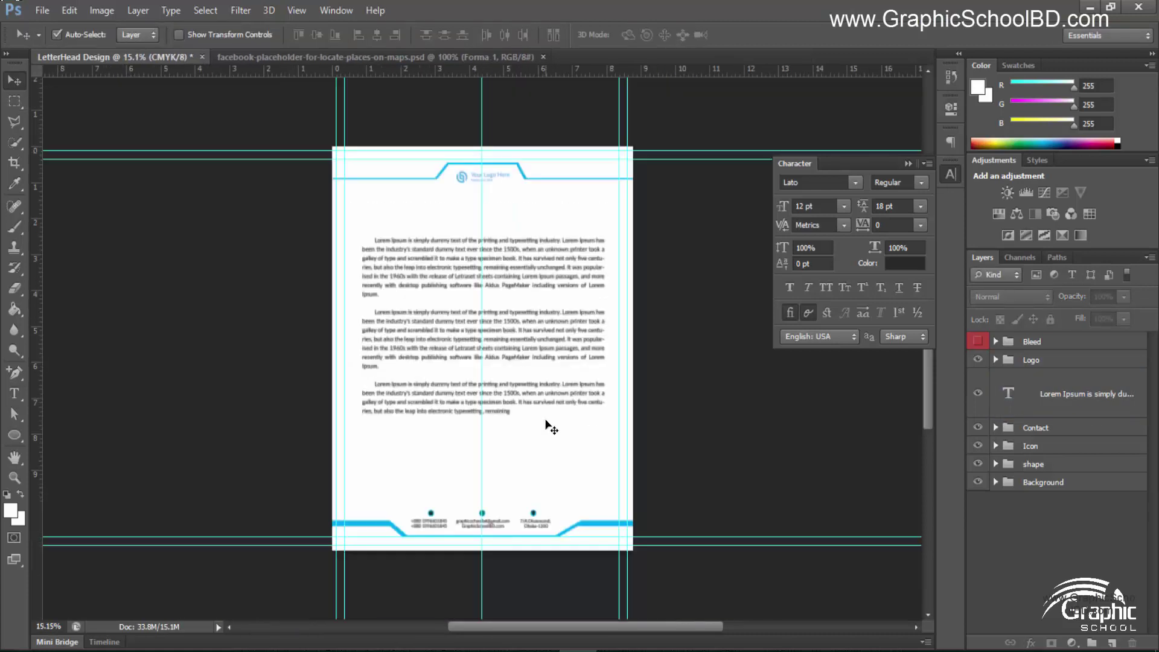
key("ctrl+0")
key("ctrl+minus")
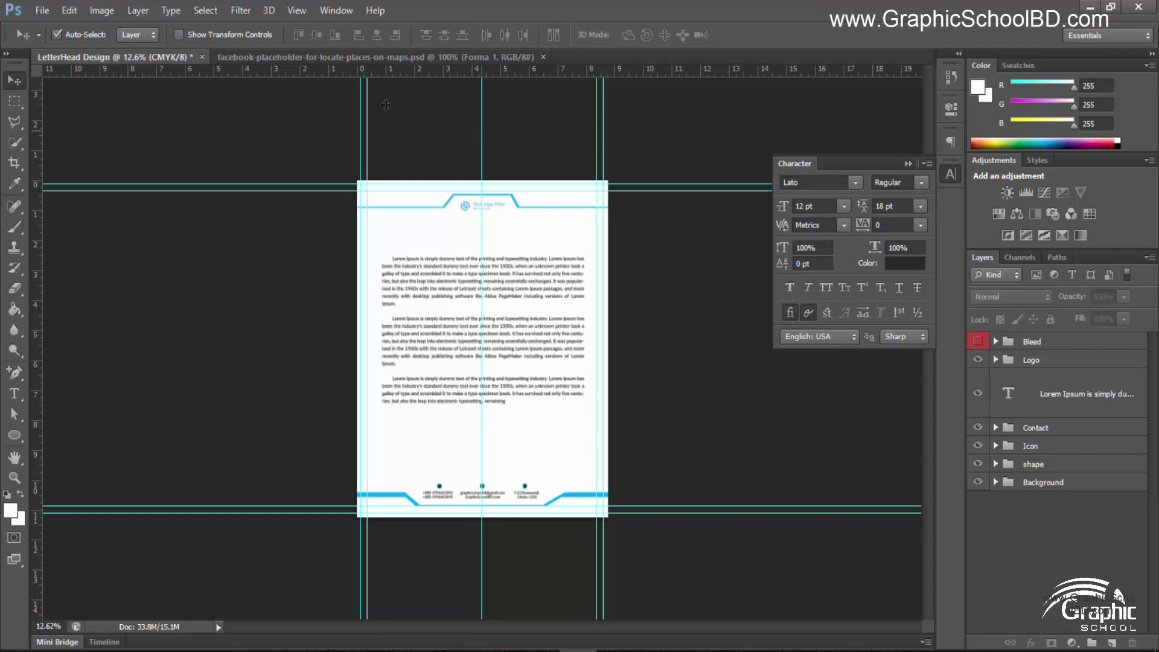
key("ctrl+plus")
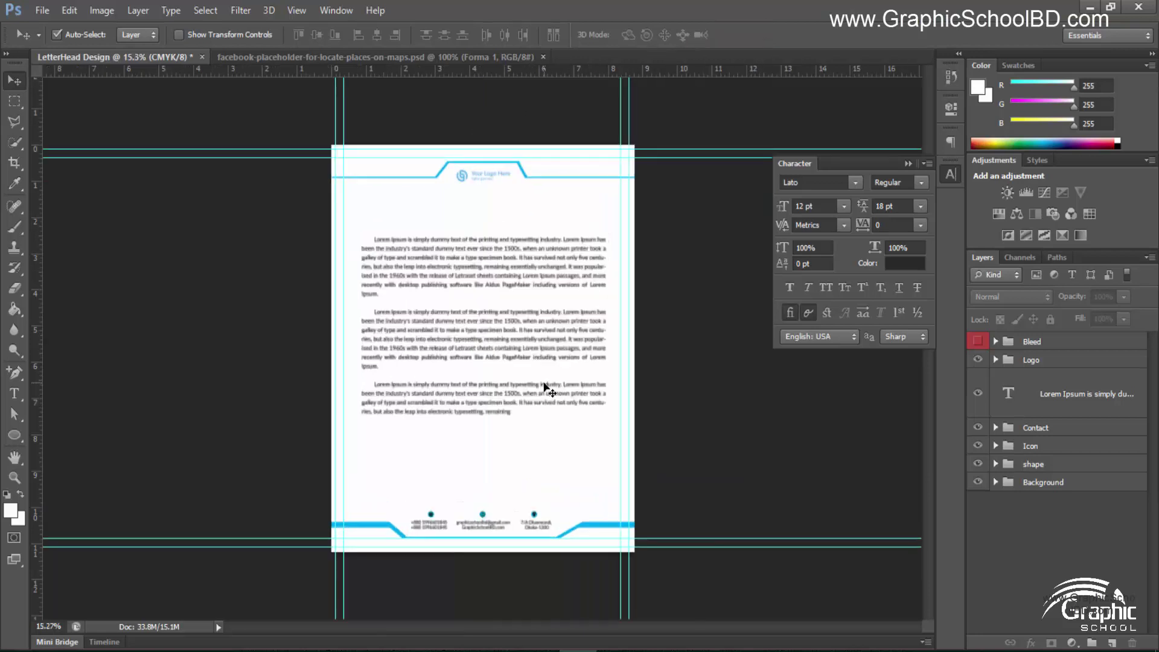
key("ctrl+minus")
key("ctrl+plus")
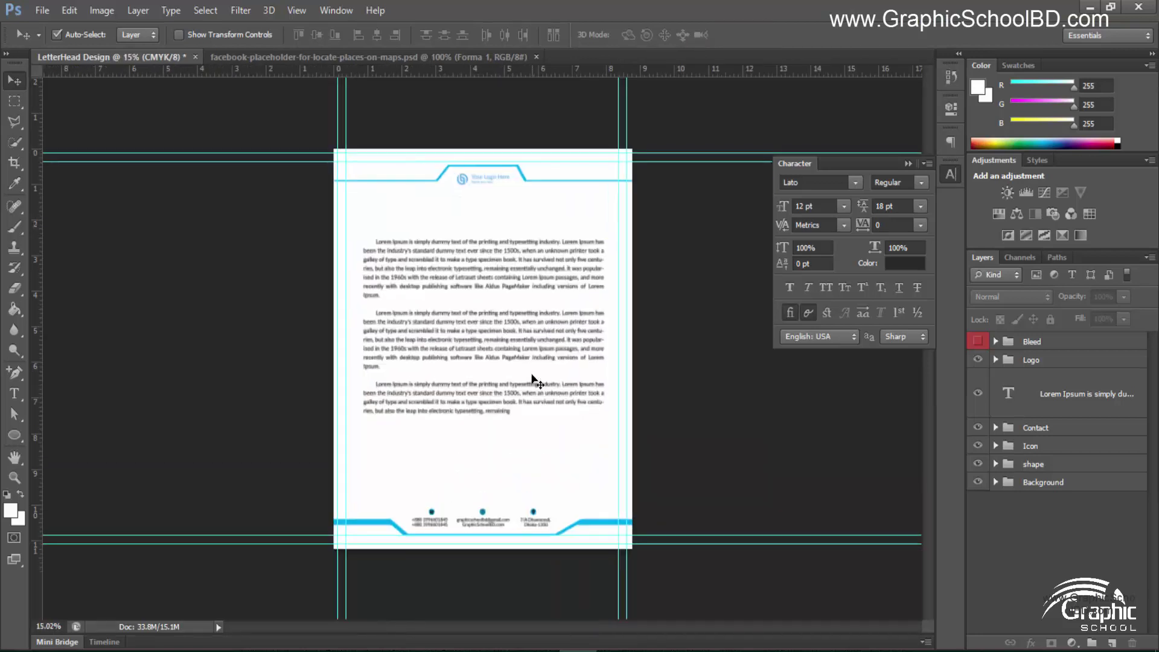
left_click_drag(471, 272, 470, 279)
scroll(336, 267, "up", 5)
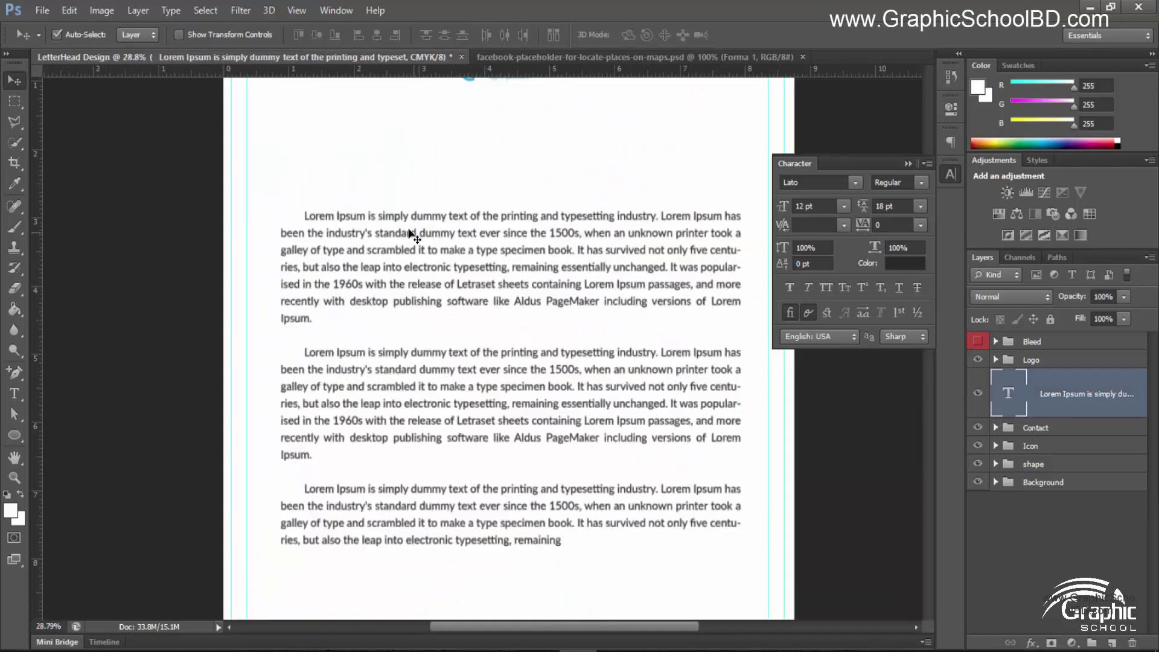
left_click_drag(315, 187, 341, 392)
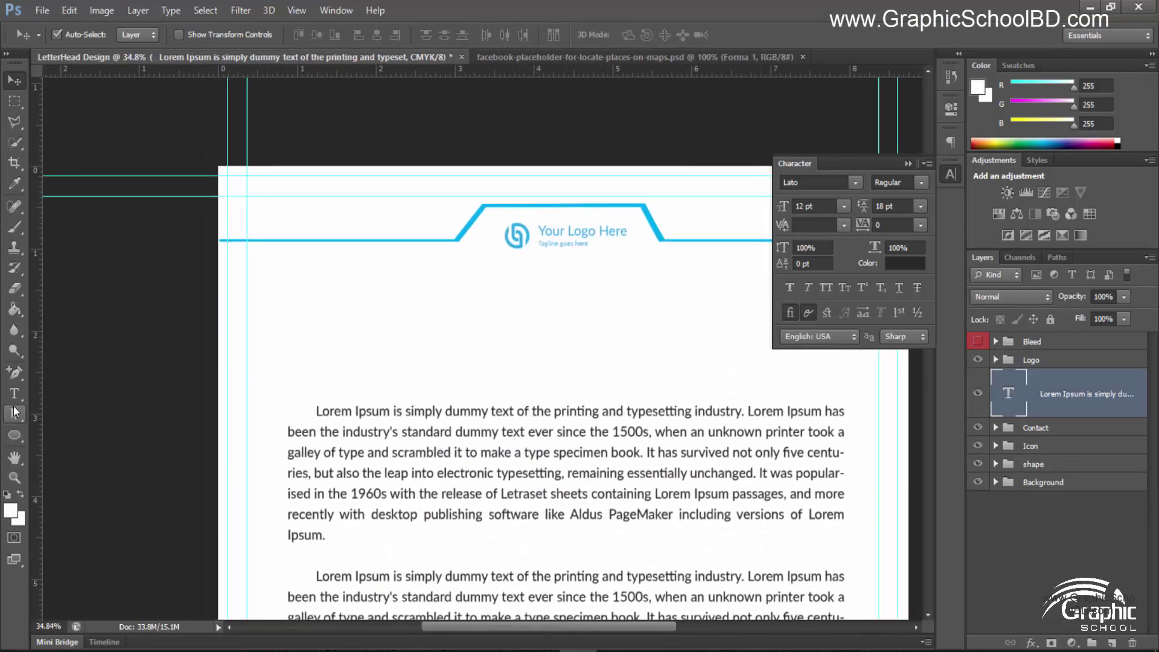
Step: Add the recipient's name and address above the body text and nudge it down
left_click(15, 394)
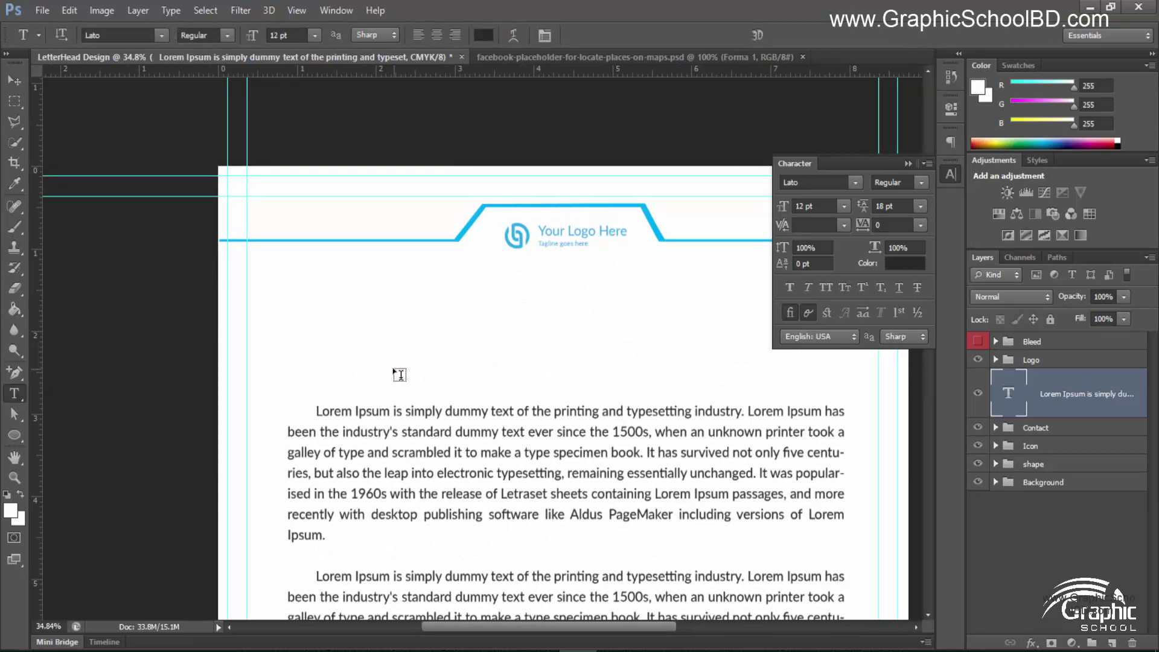
left_click(283, 308)
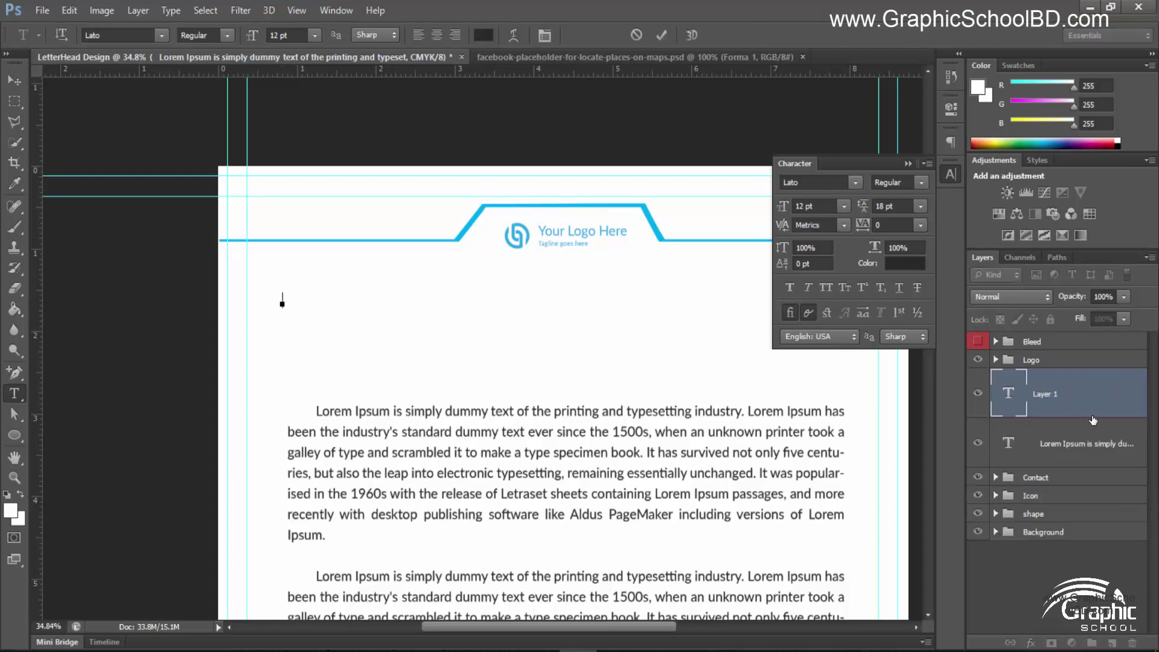
type("Jhone Due")
type("Z")
type("A, Dhanmondi, Dhaka")
key("Return")
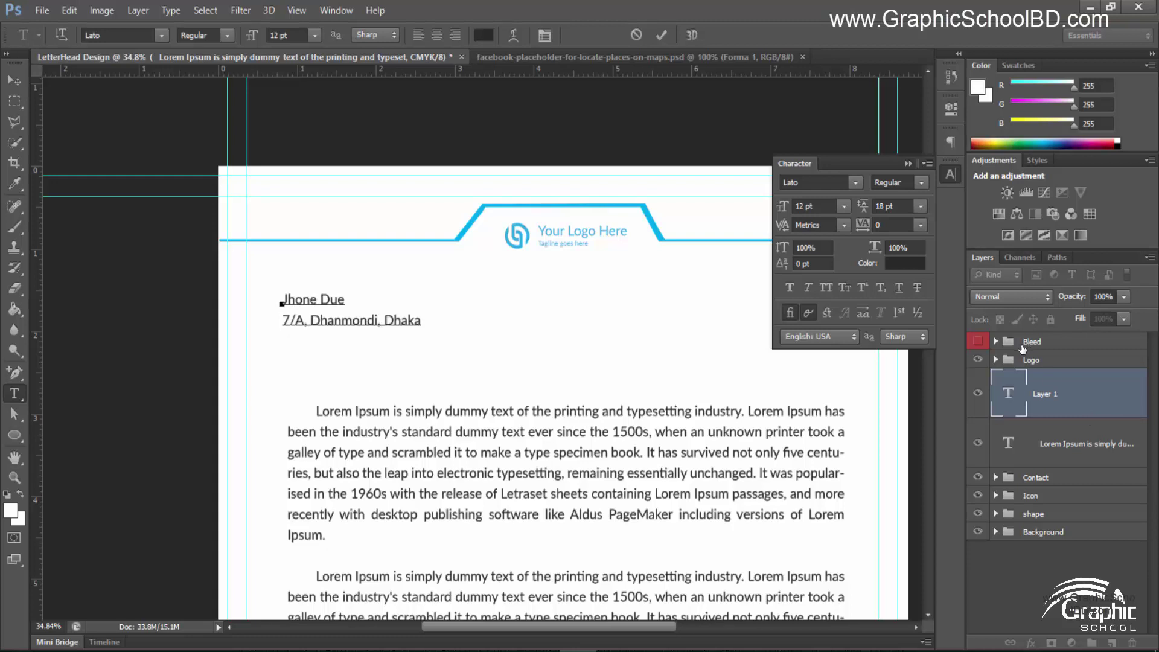
left_click(662, 35)
key("v")
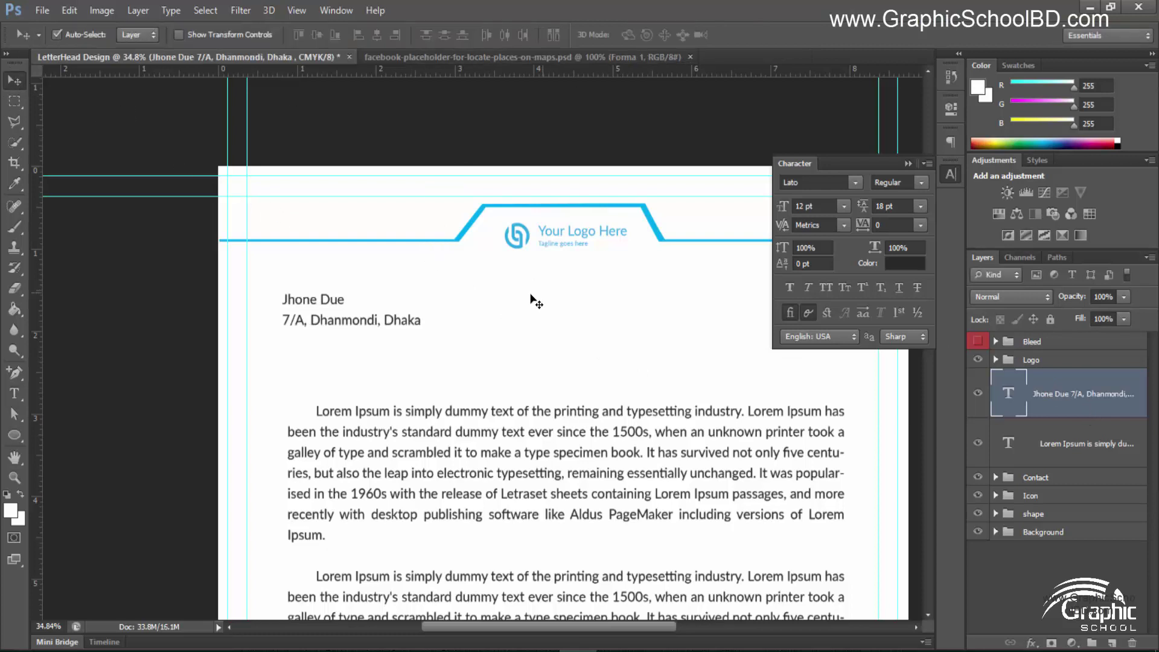
key("Down")
key("Down")
key("Down")
key("Down")
key("Down")
key("Down")
key("Down")
key("Down")
key("Down")
key("Down")
key("Down")
key("Down")
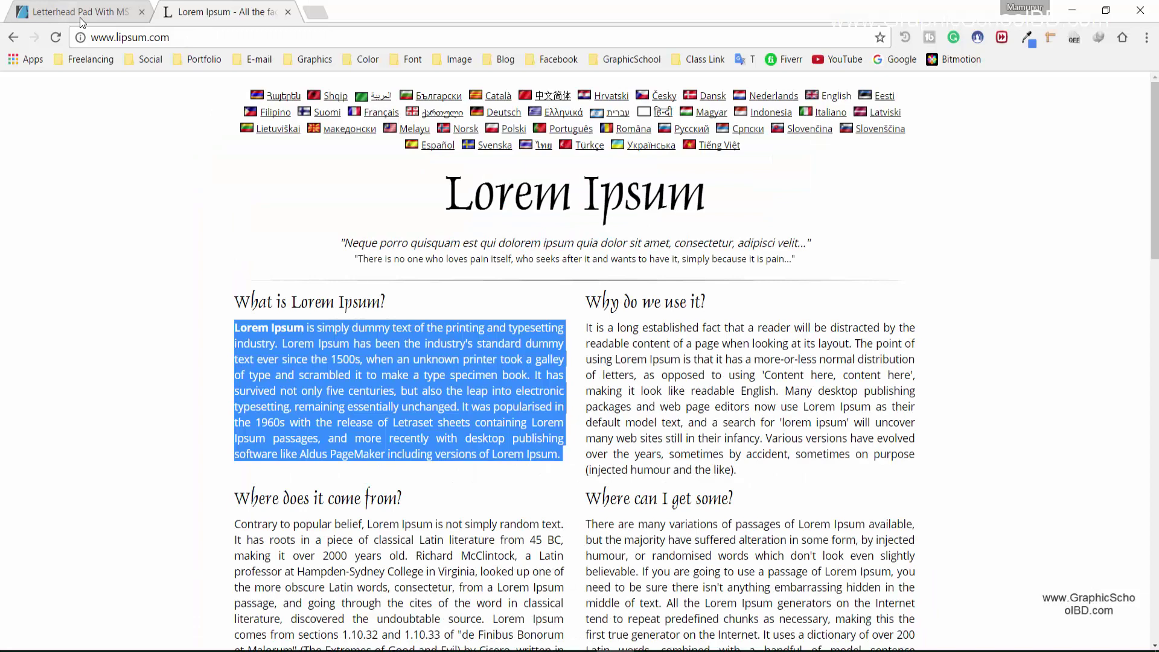
Step: Scroll through the GraphicRiver reference letterhead template in Chrome
left_click(80, 19)
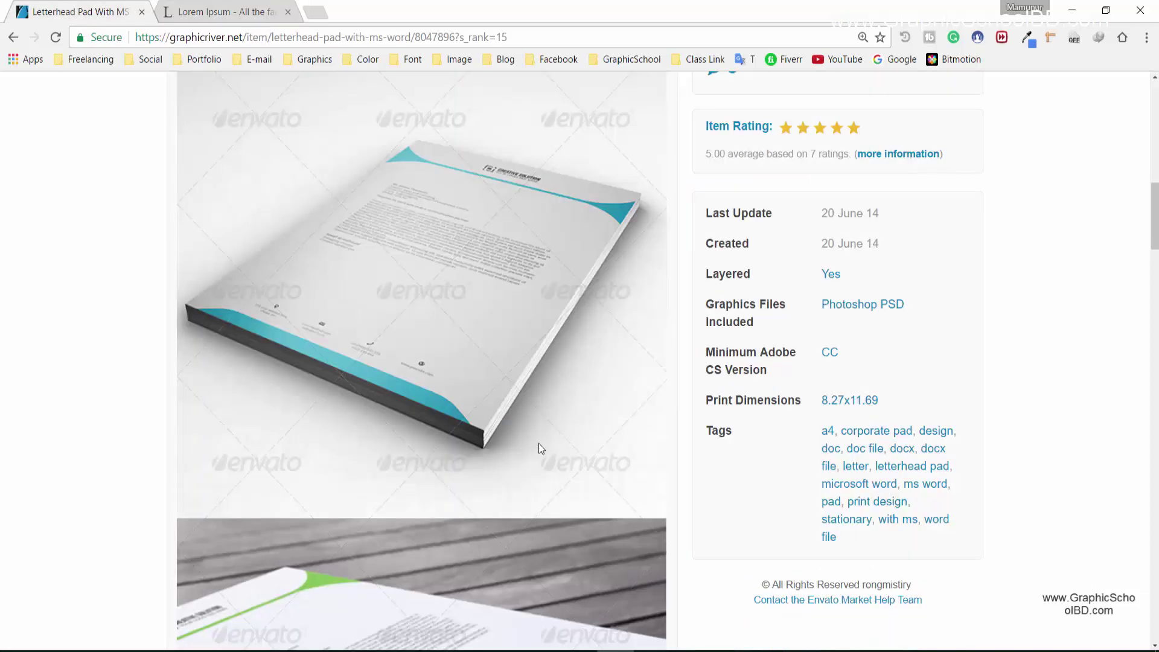
scroll(537, 444, "down", 10)
scroll(520, 435, "down", 3)
scroll(477, 417, "down", 4)
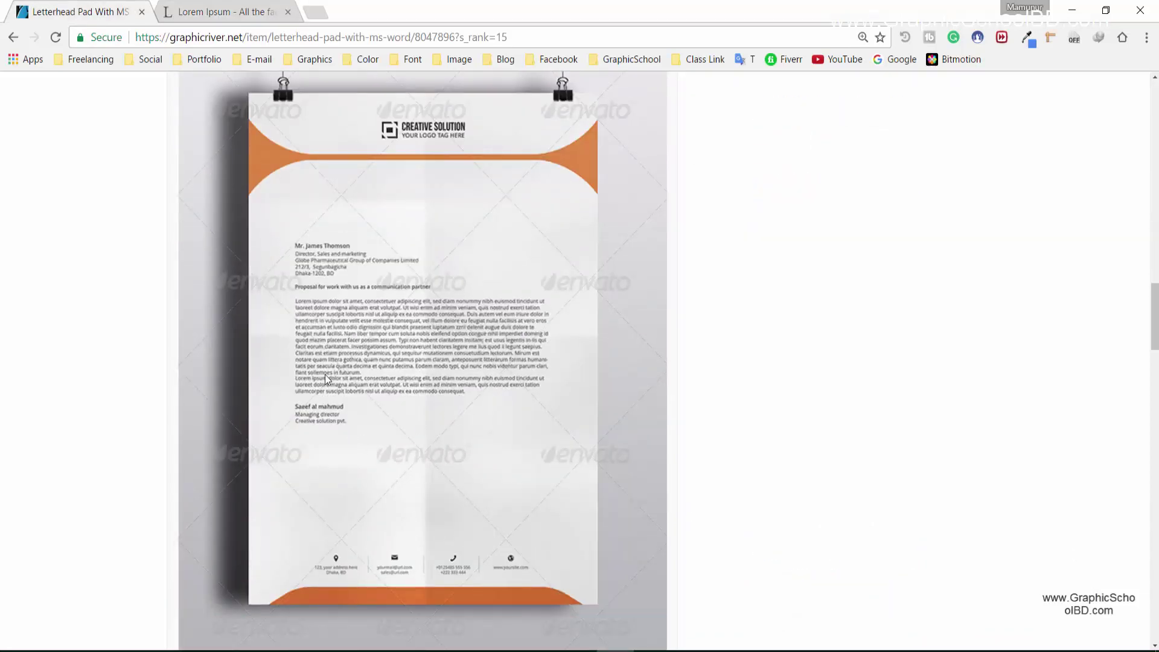
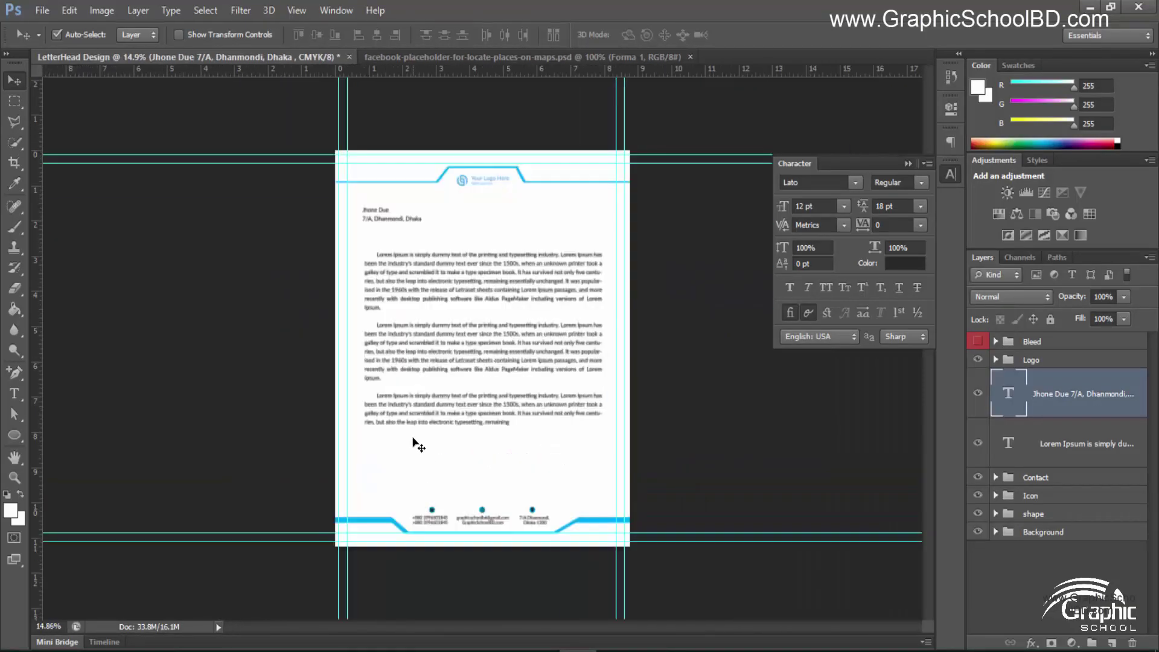
Step: Add the sign-off 'Regads' below the body text and nudge it slightly down
scroll(393, 459, "up", 5)
key("t")
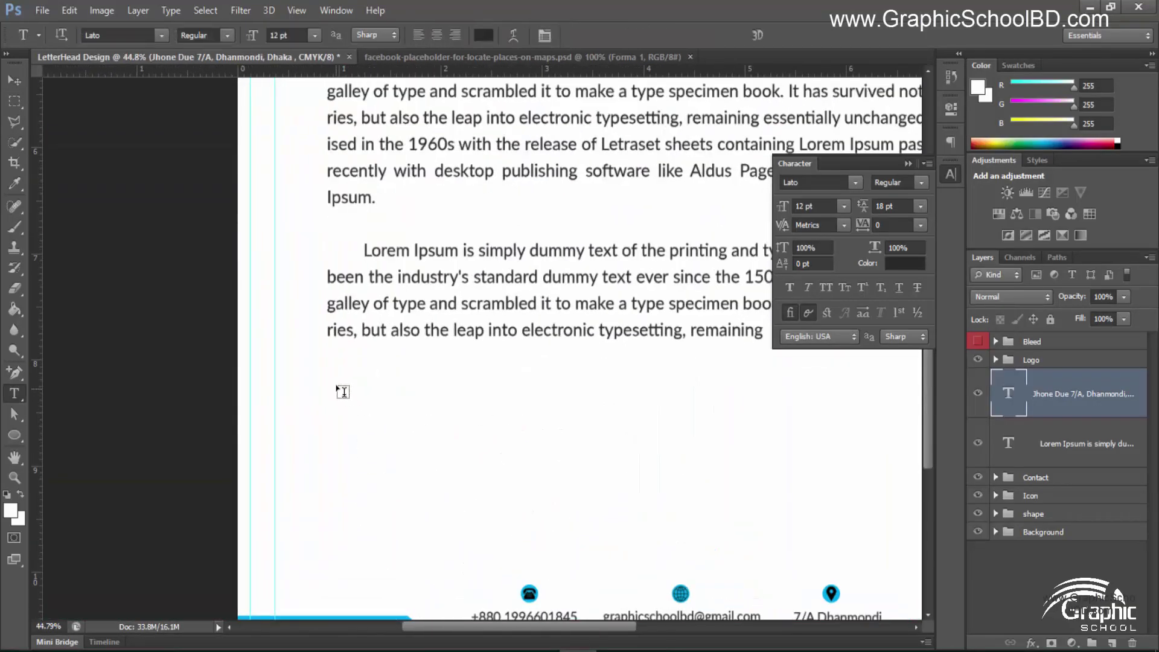
left_click(331, 393)
type("Re")
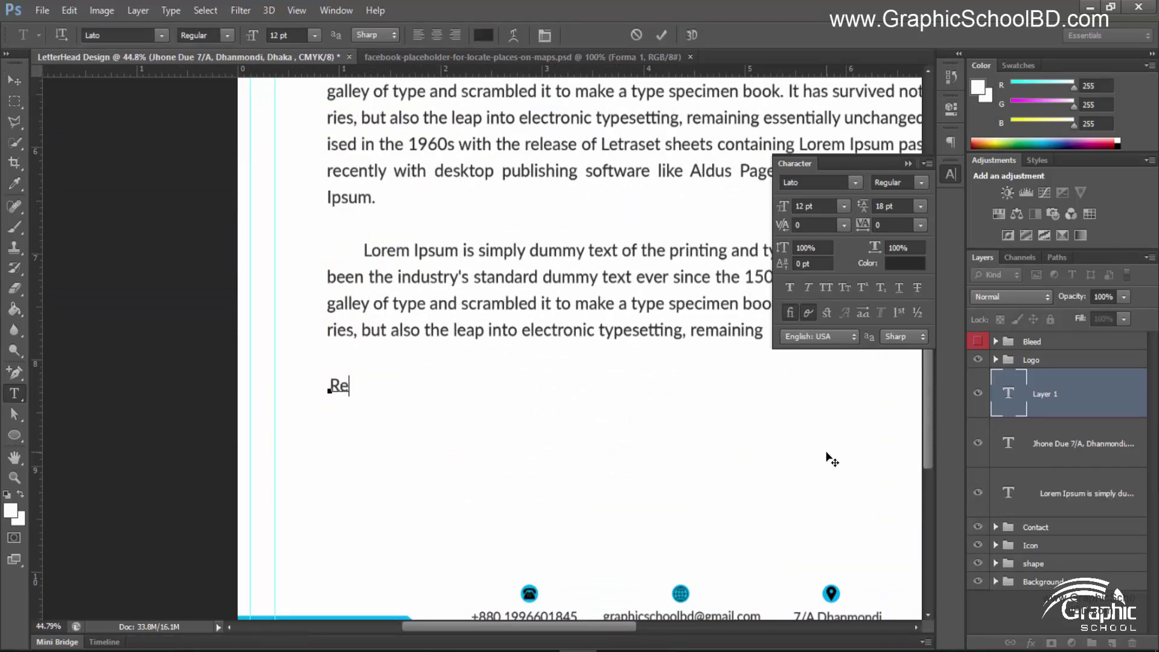
type("ga")
type("ds")
left_click(662, 35)
left_click(14, 81)
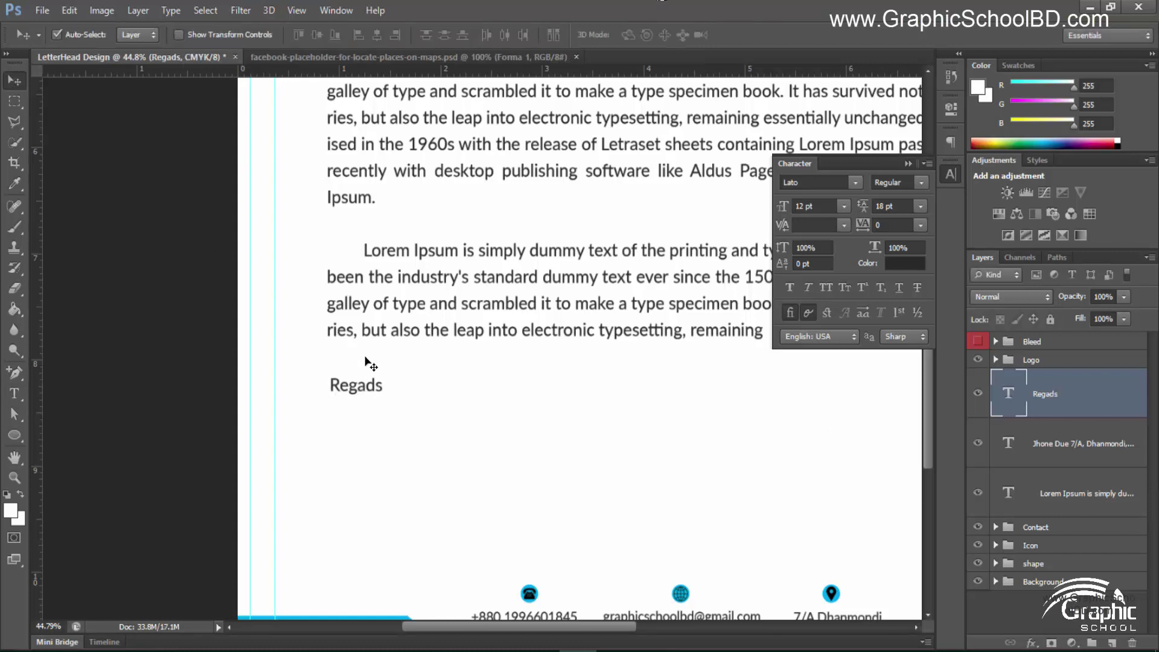
key("shift+Down")
key("shift+Down")
key("shift+Down")
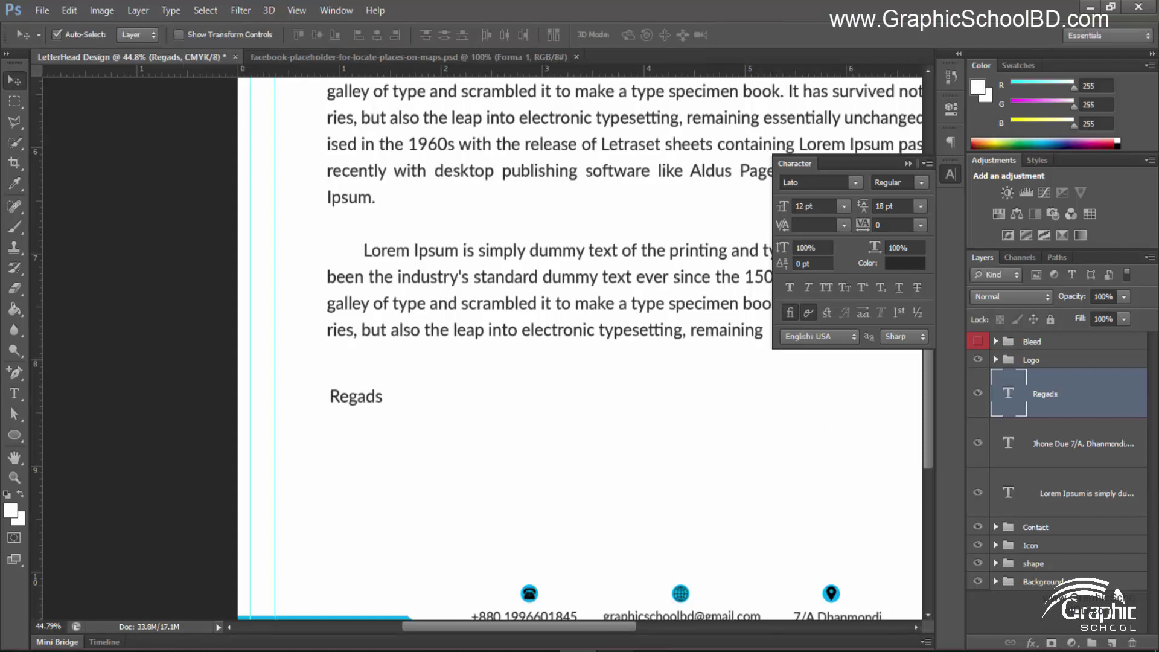
key("shift+Down")
key("shift+Down")
key("alt+Tab")
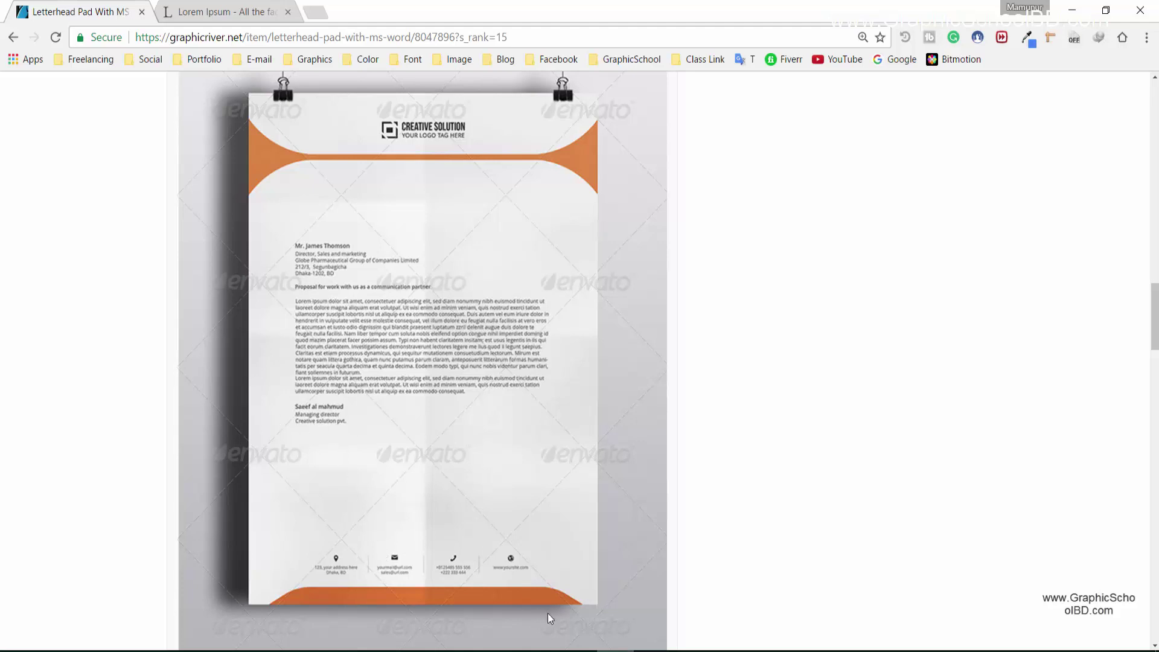
key("alt+Tab")
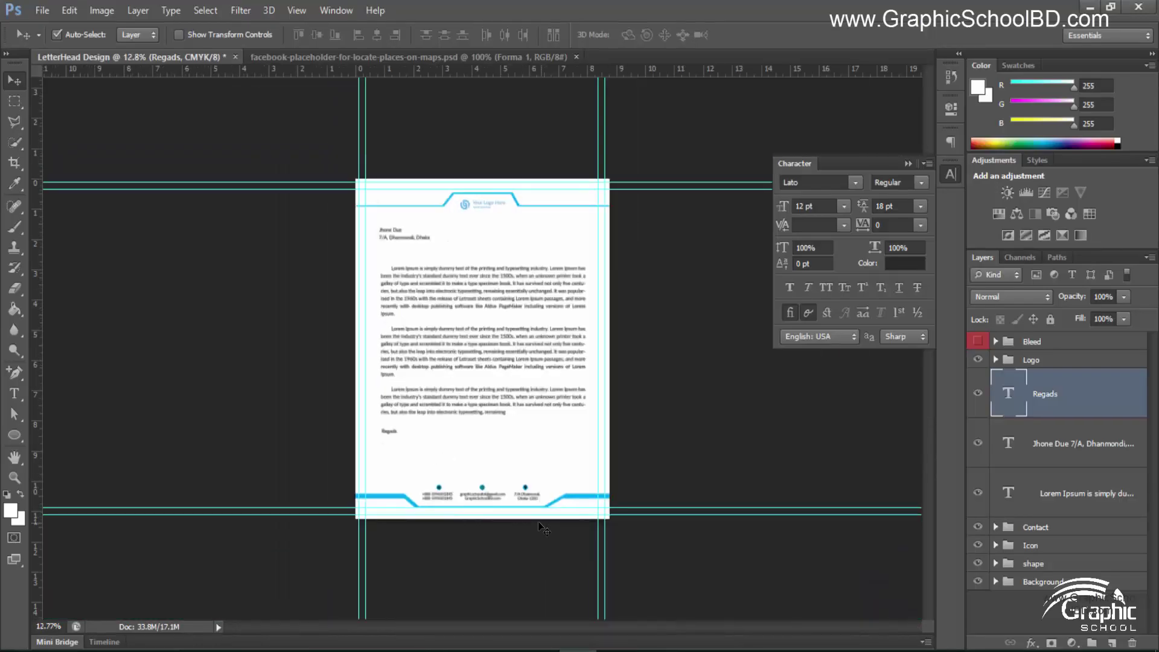
Step: Group the three text layers together and name the group 'Text'
scroll(544, 528, "up", 2)
scroll(535, 518, "up", 1)
scroll(535, 504, "down", 2)
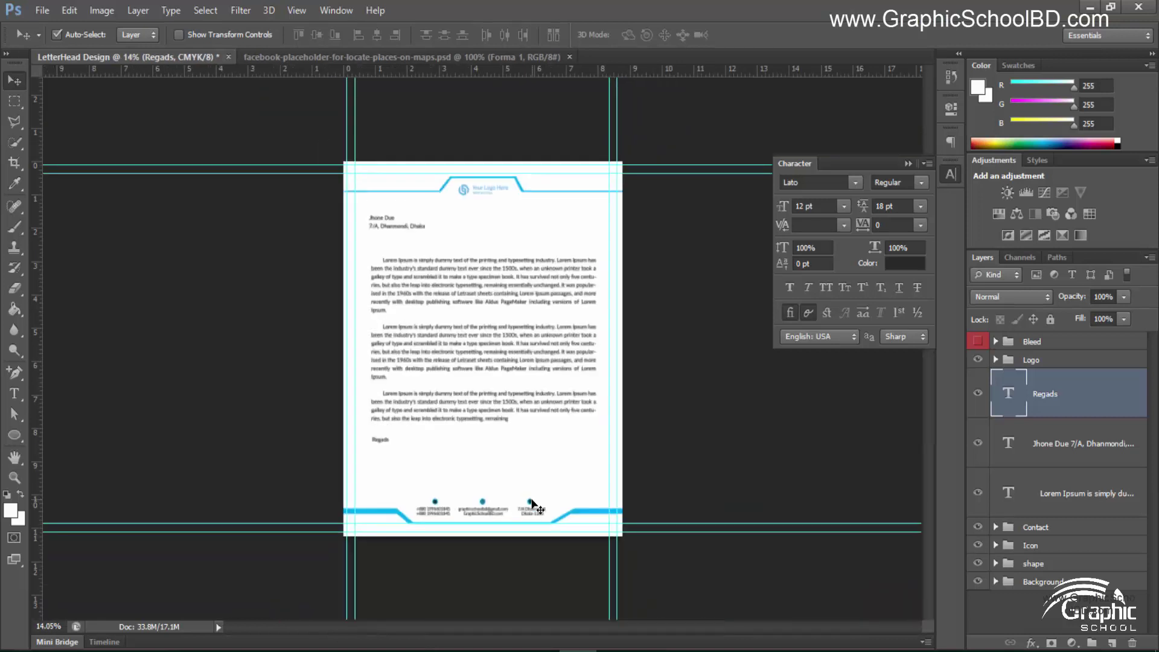
scroll(531, 504, "up", 2)
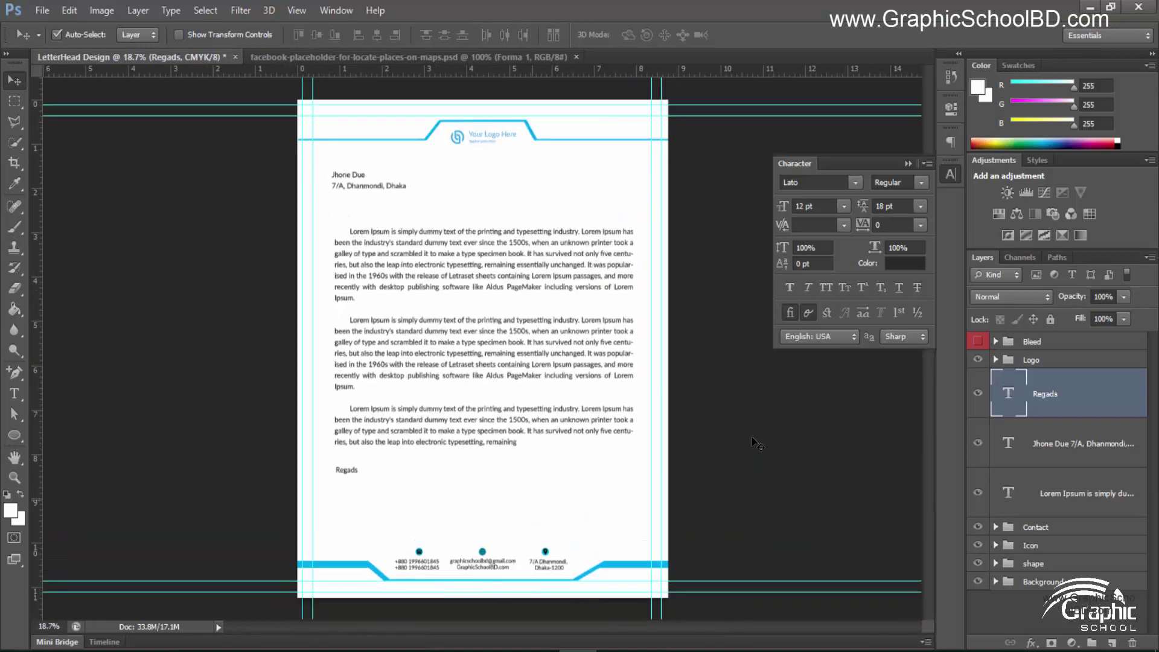
left_click(1079, 489, "shift")
key("ctrl+g")
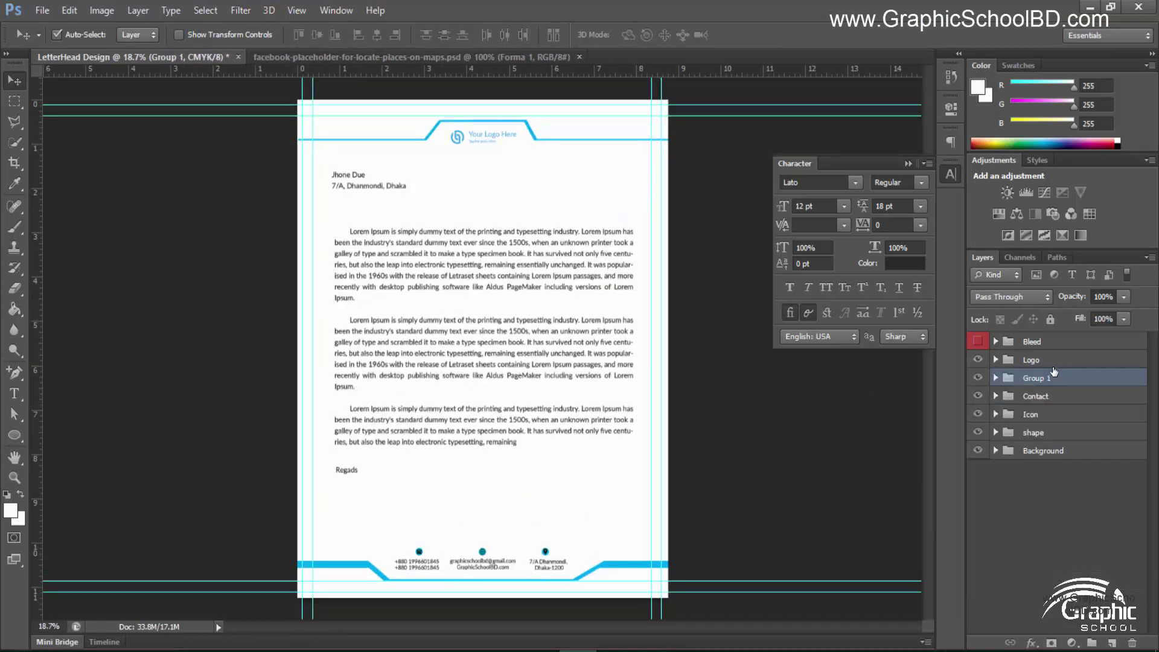
key("ctrl+shift+g")
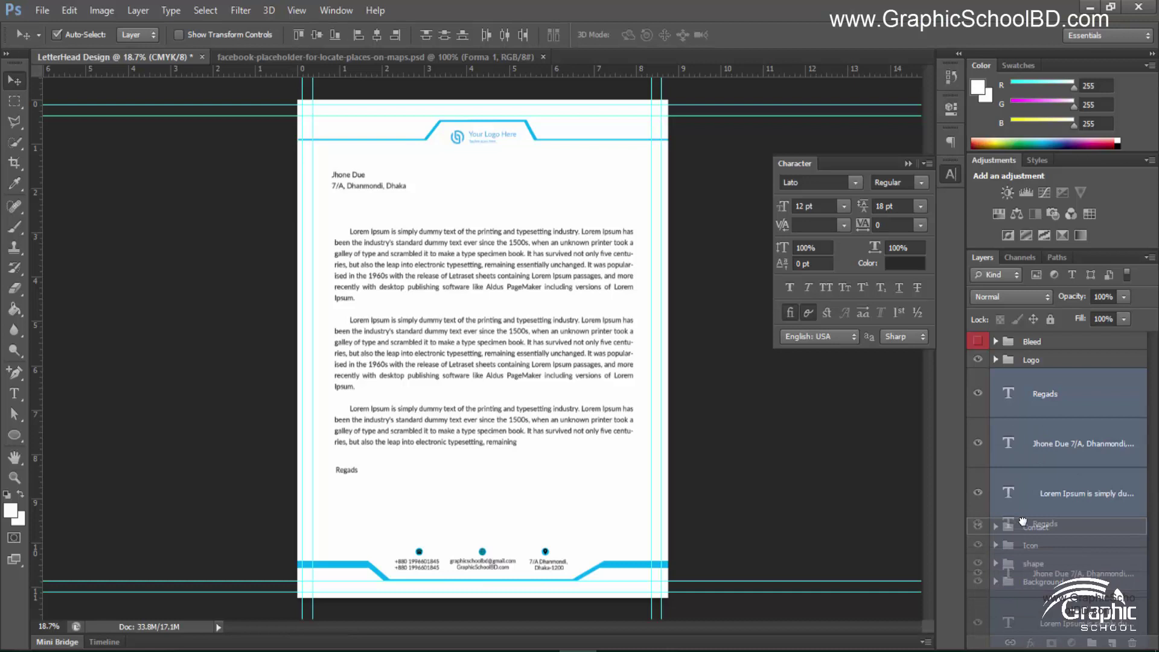
left_click_drag(1039, 435, 1043, 386)
key("ctrl+g")
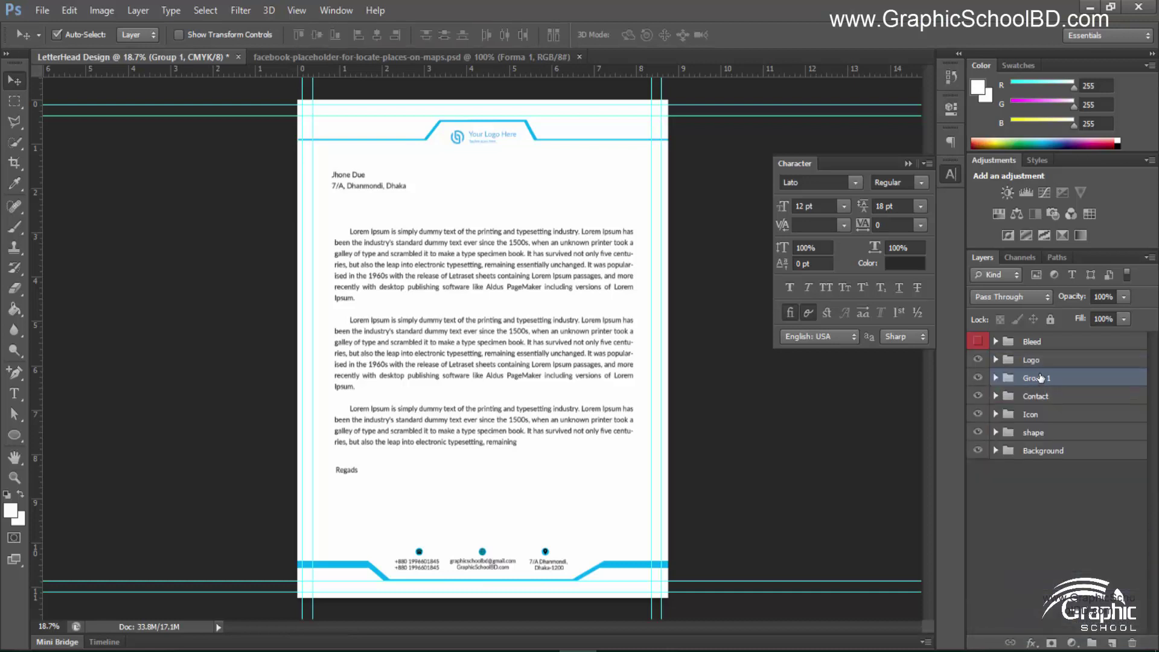
double_click(1040, 378)
type("Text")
key("Return")
left_click(1057, 467)
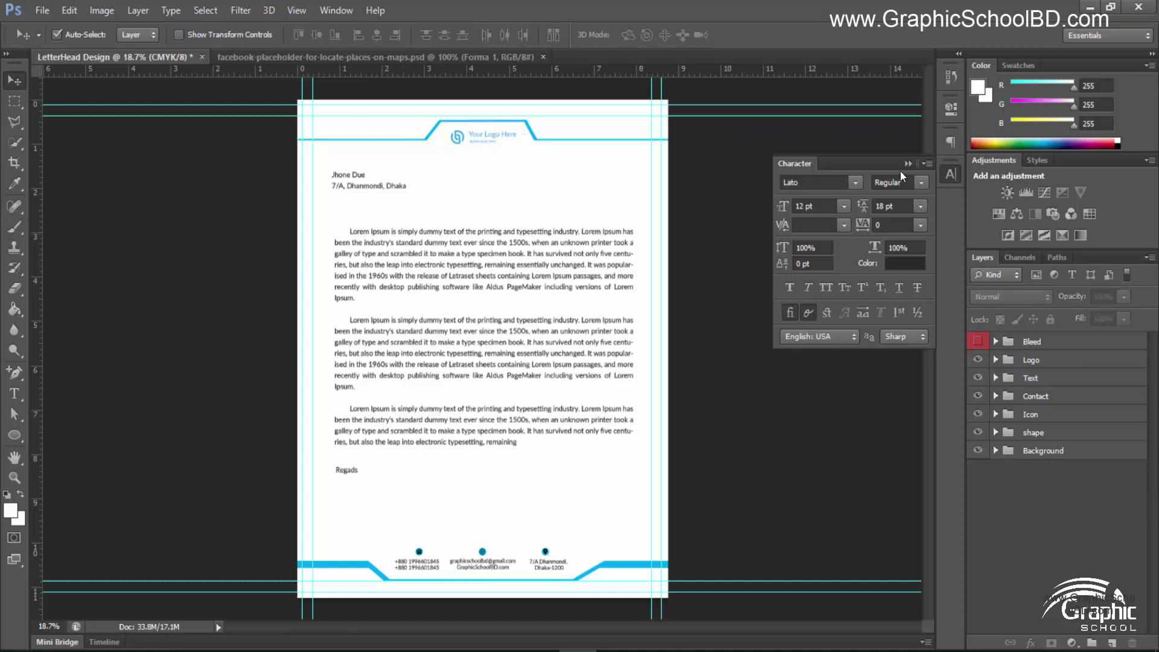
left_click(909, 163)
scroll(599, 266, "down", 1, "alt")
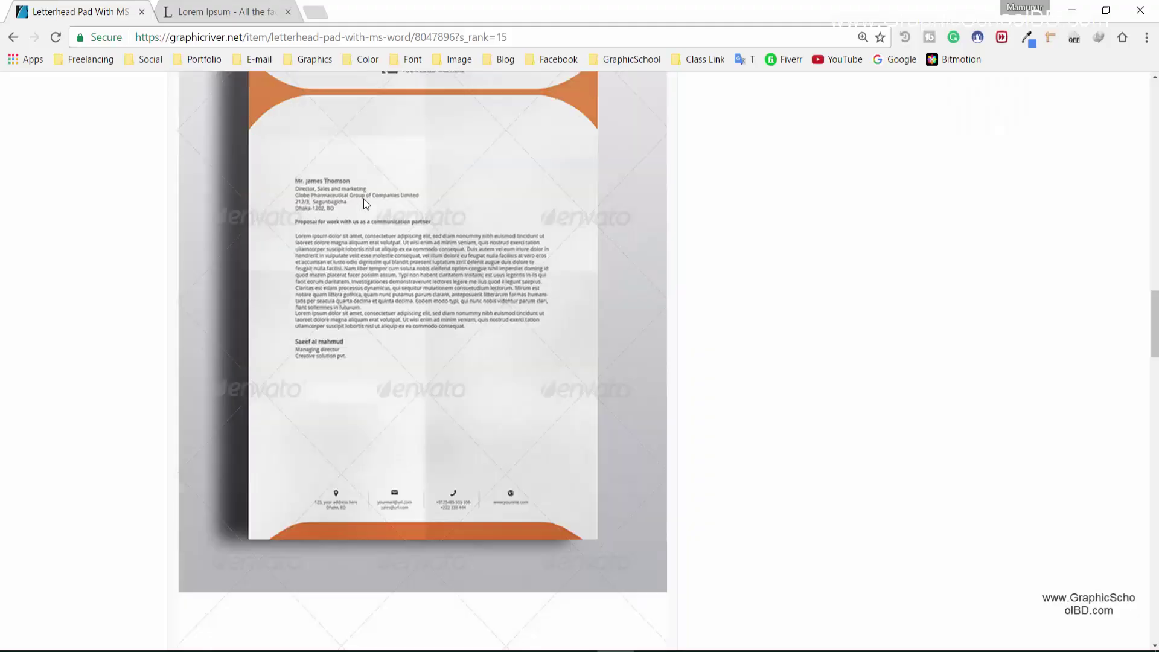
scroll(507, 299, "down", 3)
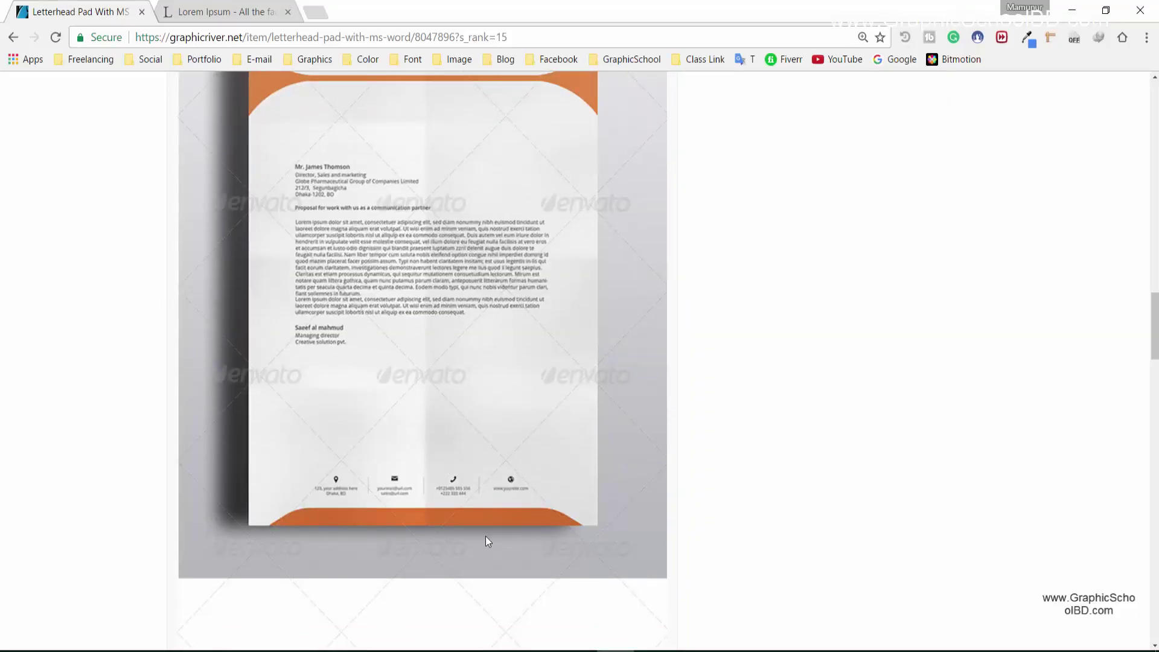
scroll(451, 462, "up", 10)
scroll(453, 463, "up", 9)
scroll(483, 501, "down", 8)
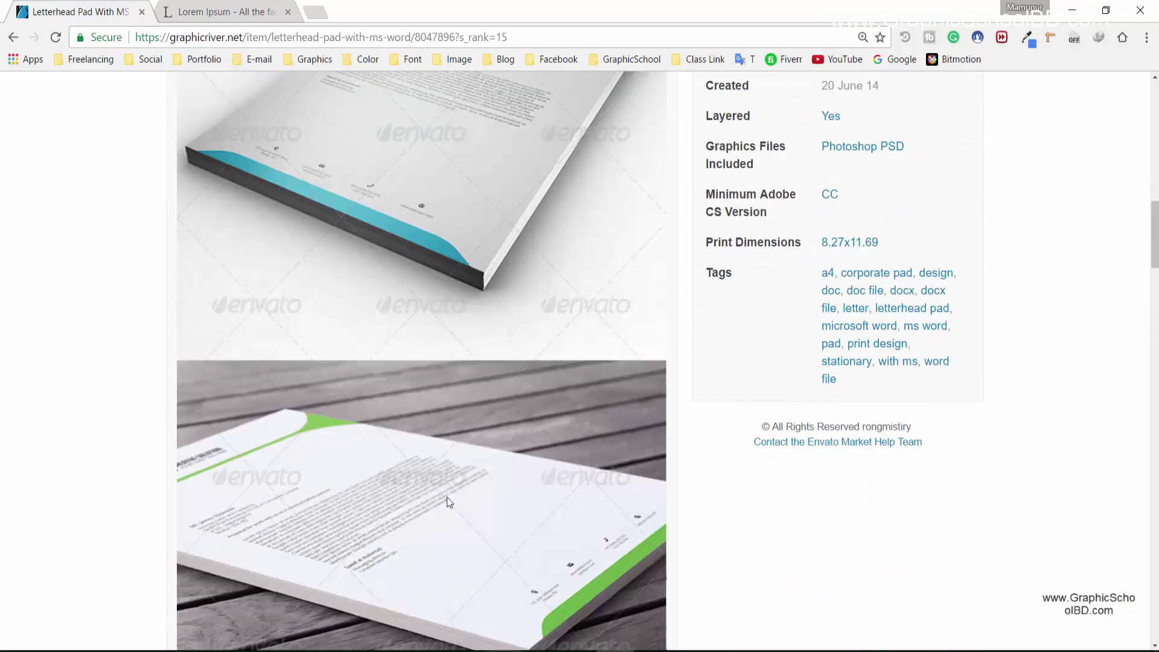
scroll(395, 462, "up", 8)
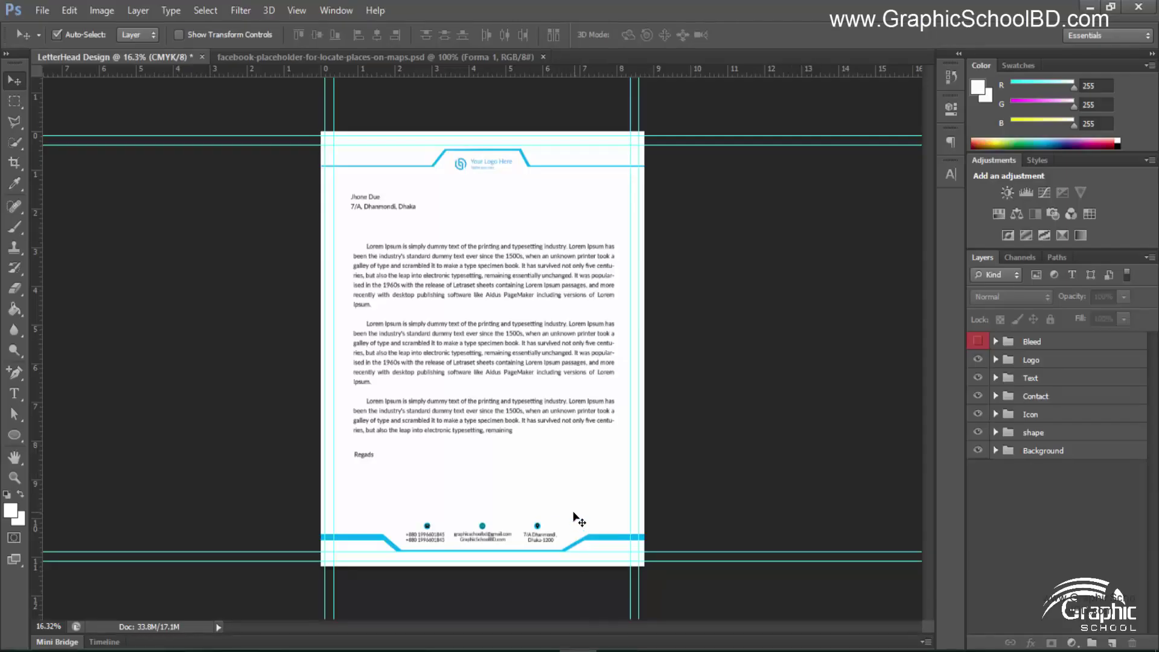
Step: Start a Save As and browse to D:\Photoshop Tutorial\Project File
key("ctrl+0")
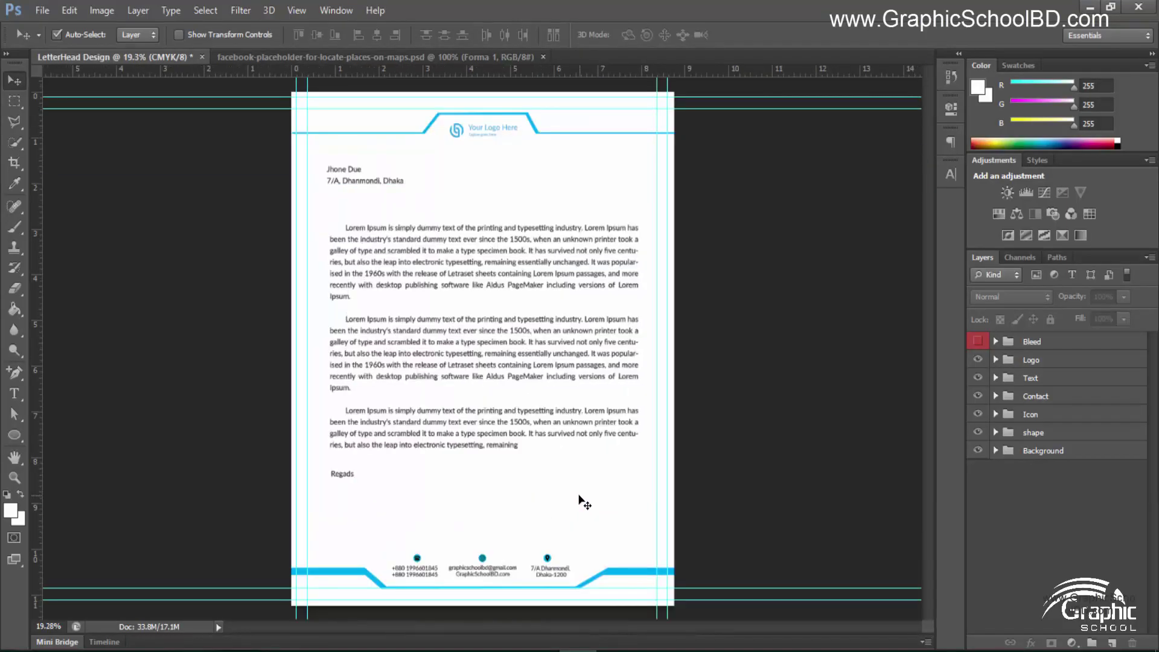
key("ctrl+s")
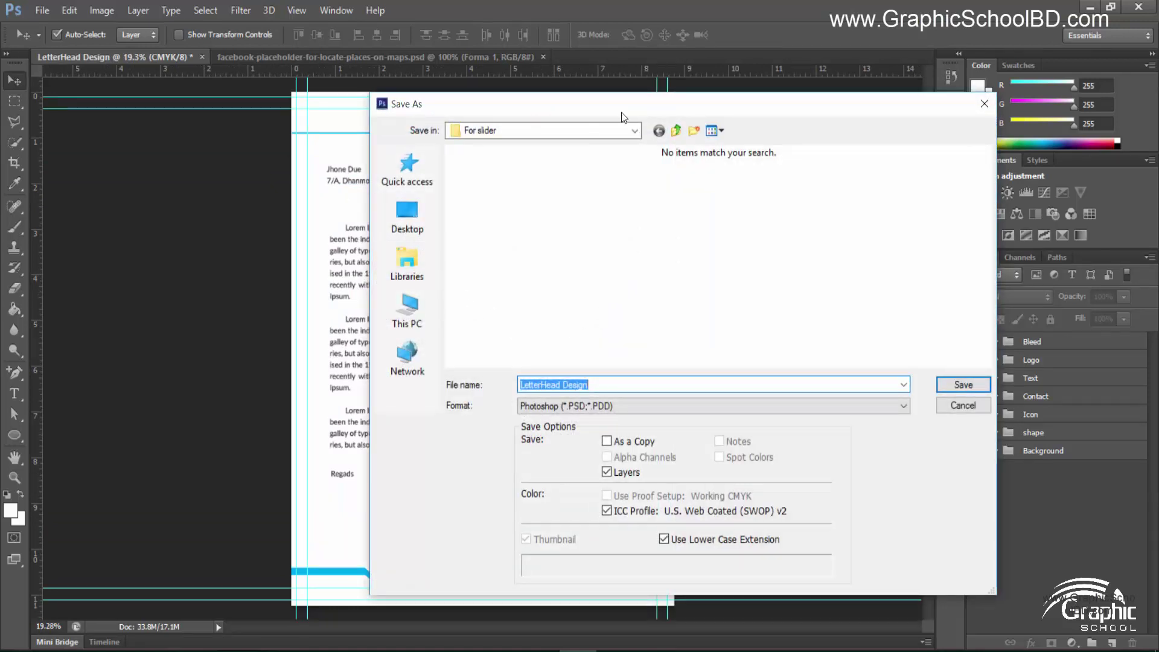
left_click(676, 131)
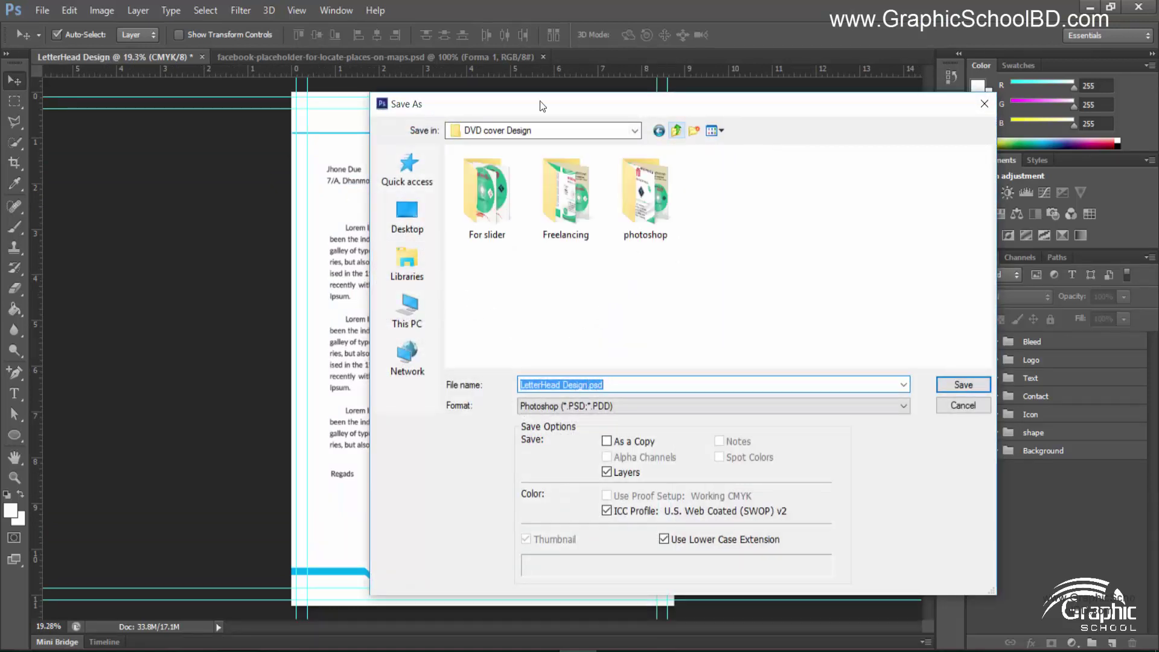
left_click(676, 130)
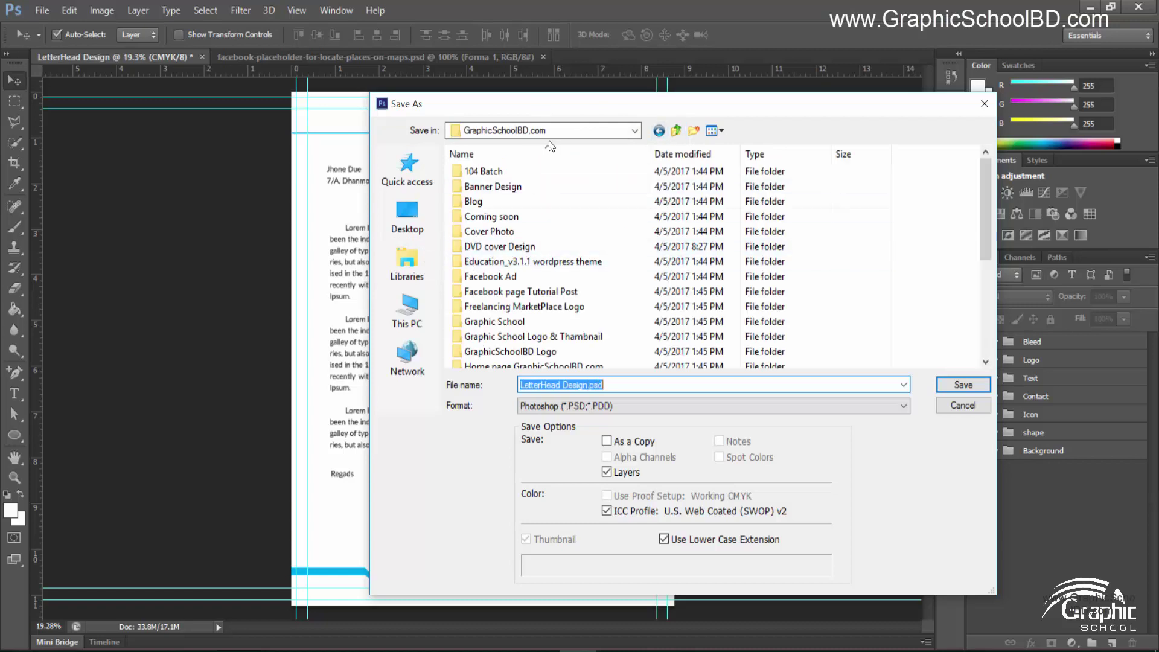
left_click(407, 308)
double_click(664, 295)
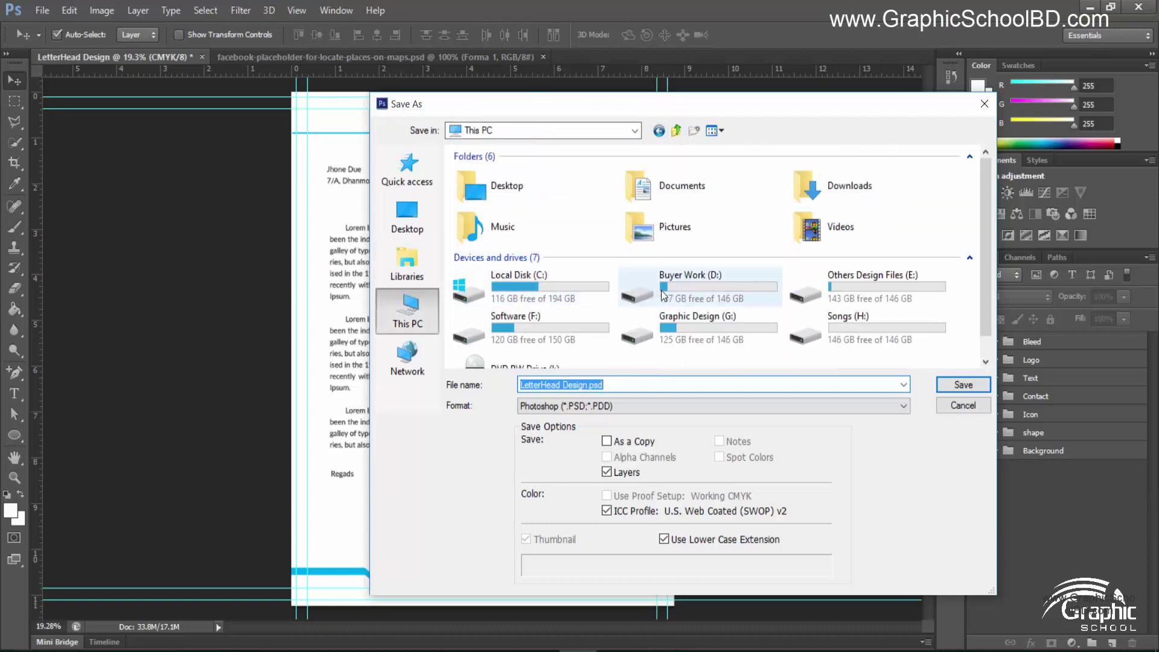
double_click(507, 187)
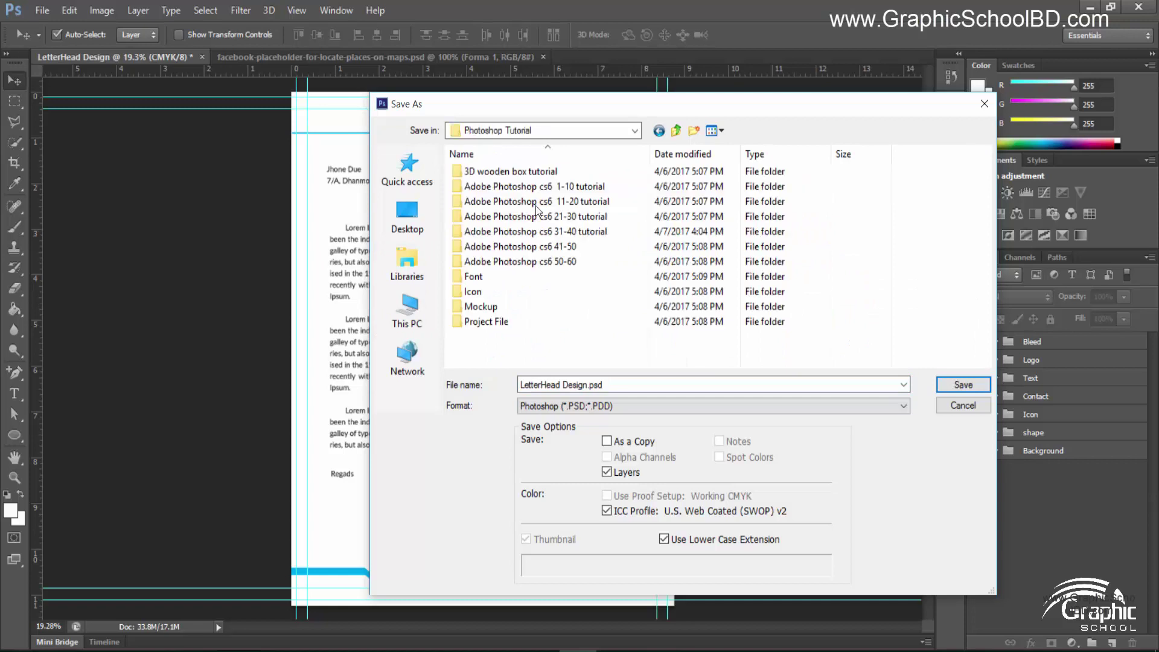
double_click(518, 323)
Step: Create a new folder named 'LetterHead' inside Project File and open it
right_click(517, 269)
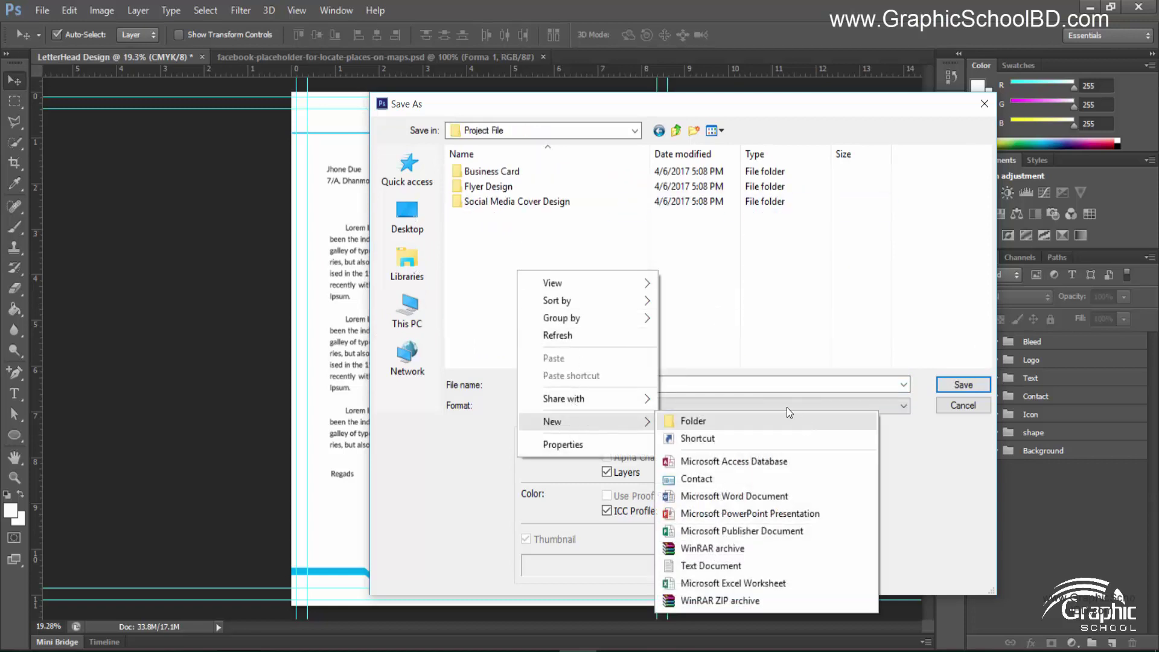
left_click(785, 417)
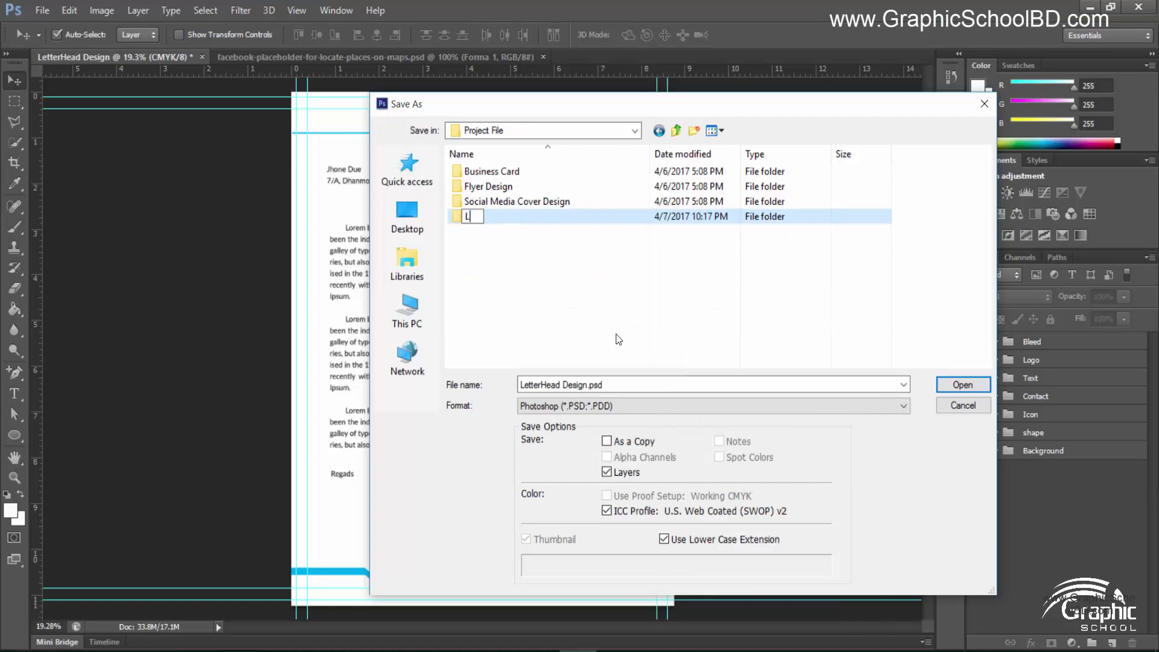
type("LetterHead")
key("Return")
key("Return")
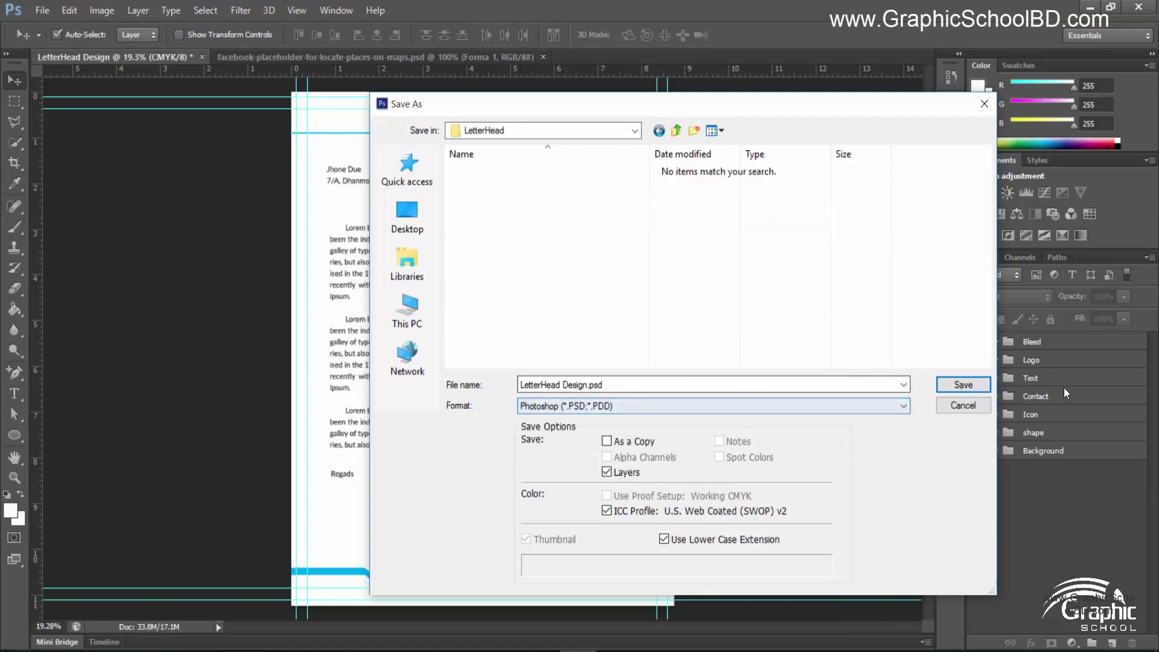
Step: Save the letterhead as LetterHead Design.psd, accepting the compatibility option
left_click(972, 384)
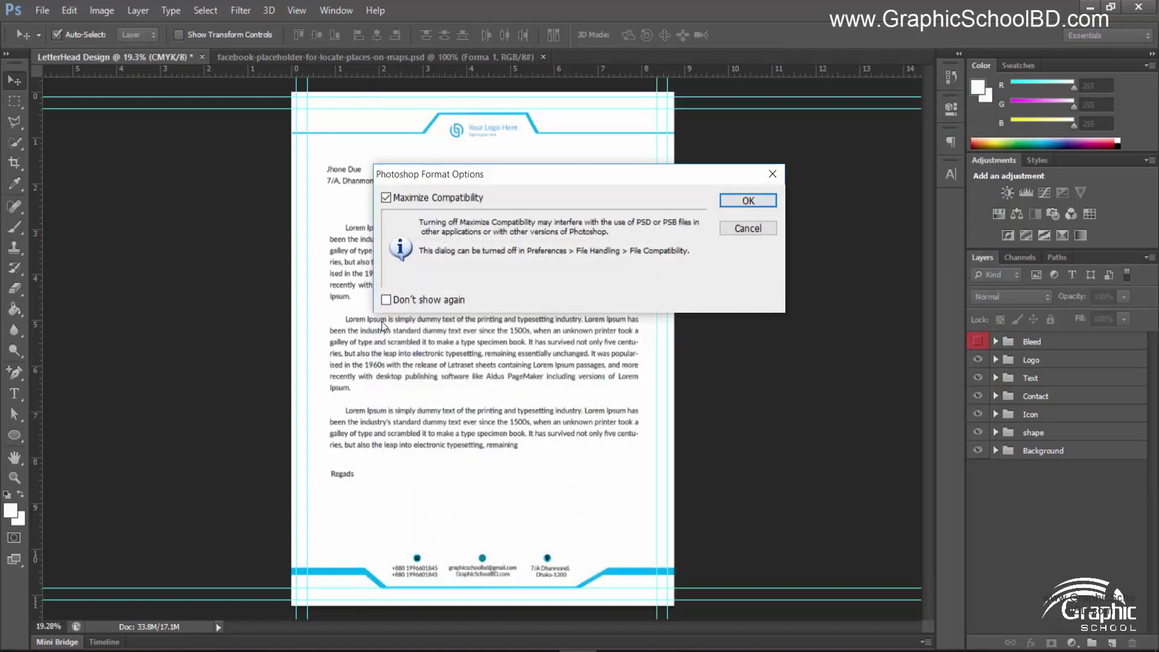
left_click(748, 201)
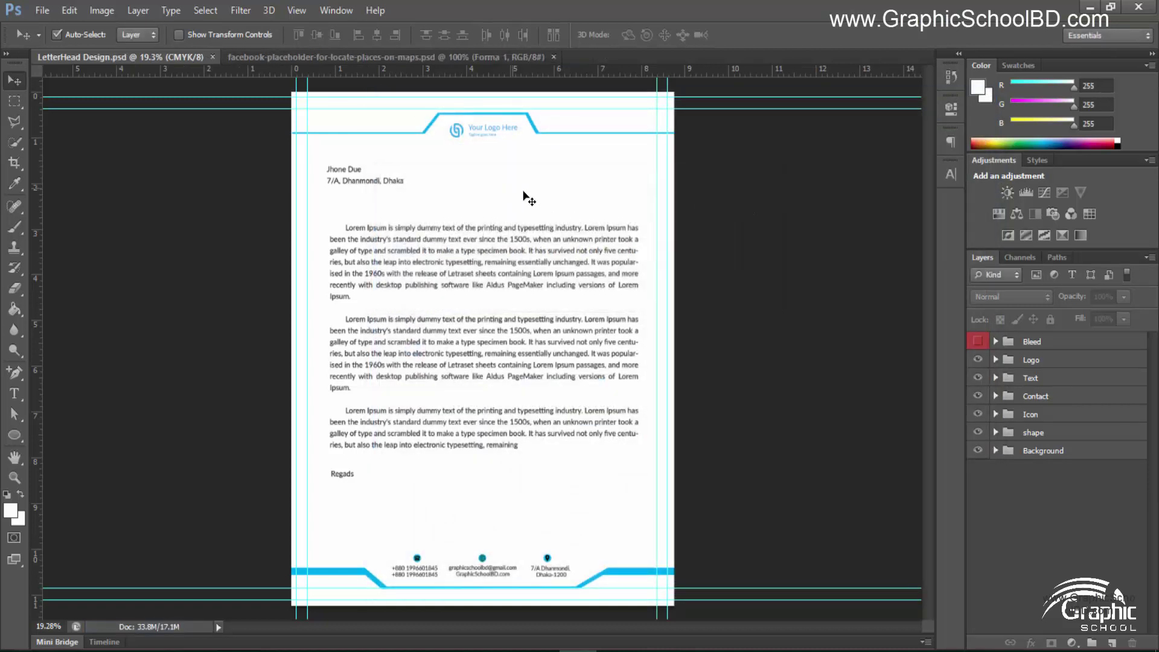
scroll(583, 356, "up", 2)
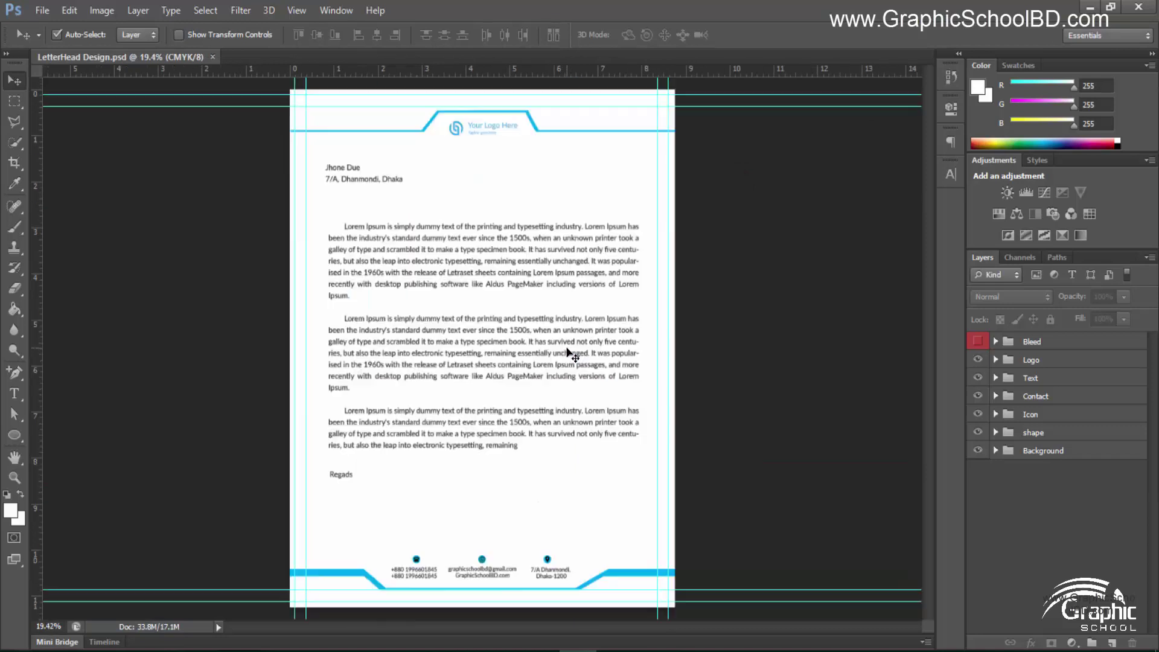
scroll(573, 350, "down", 2)
scroll(571, 320, "up", 1)
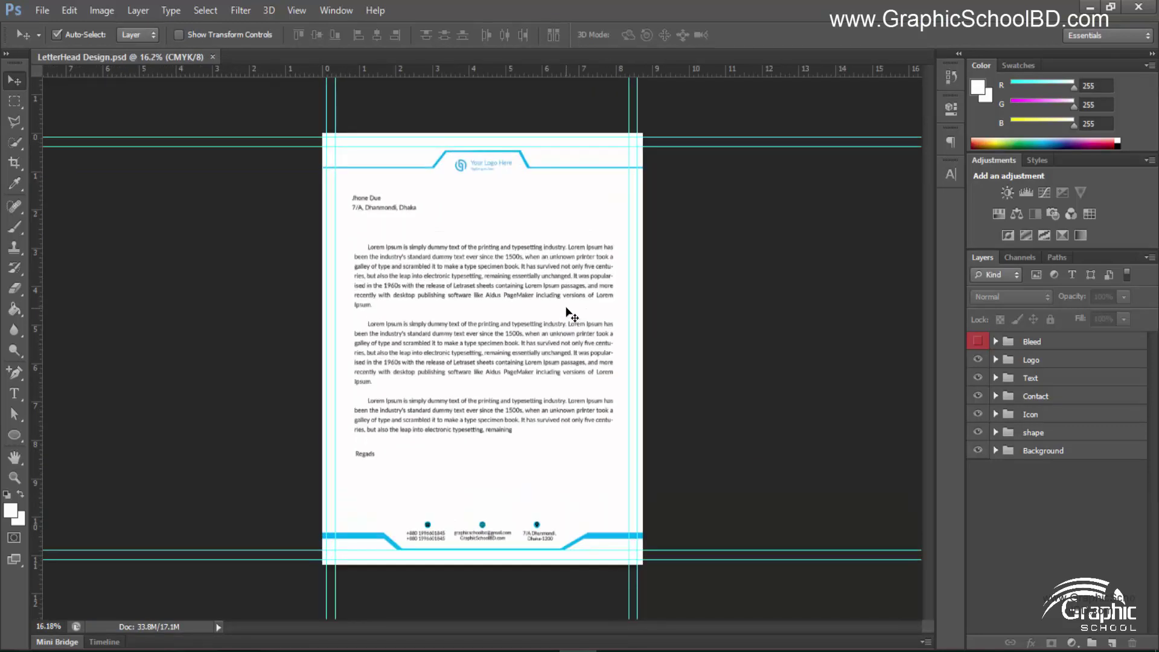